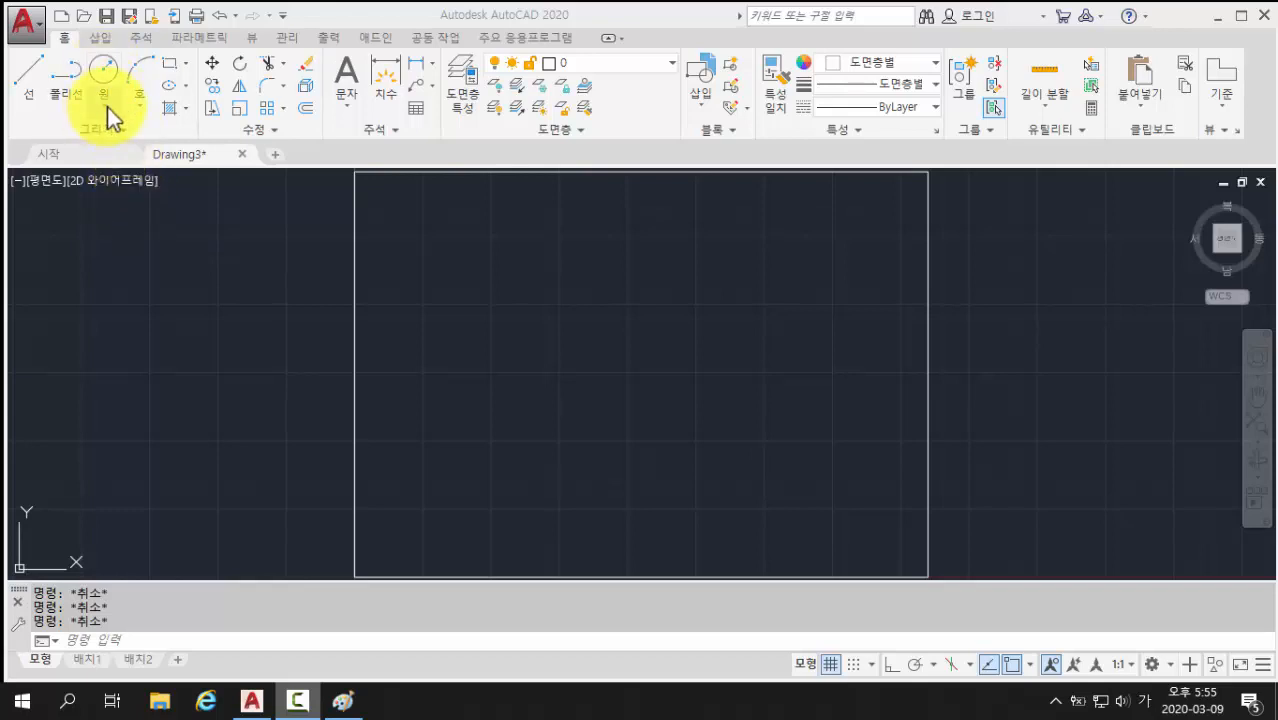
Step: Draw a circle with radius 30 in the upper-left part of the rectangular drawing frame
{"action": "left_click", "coordinate": [107, 106]}
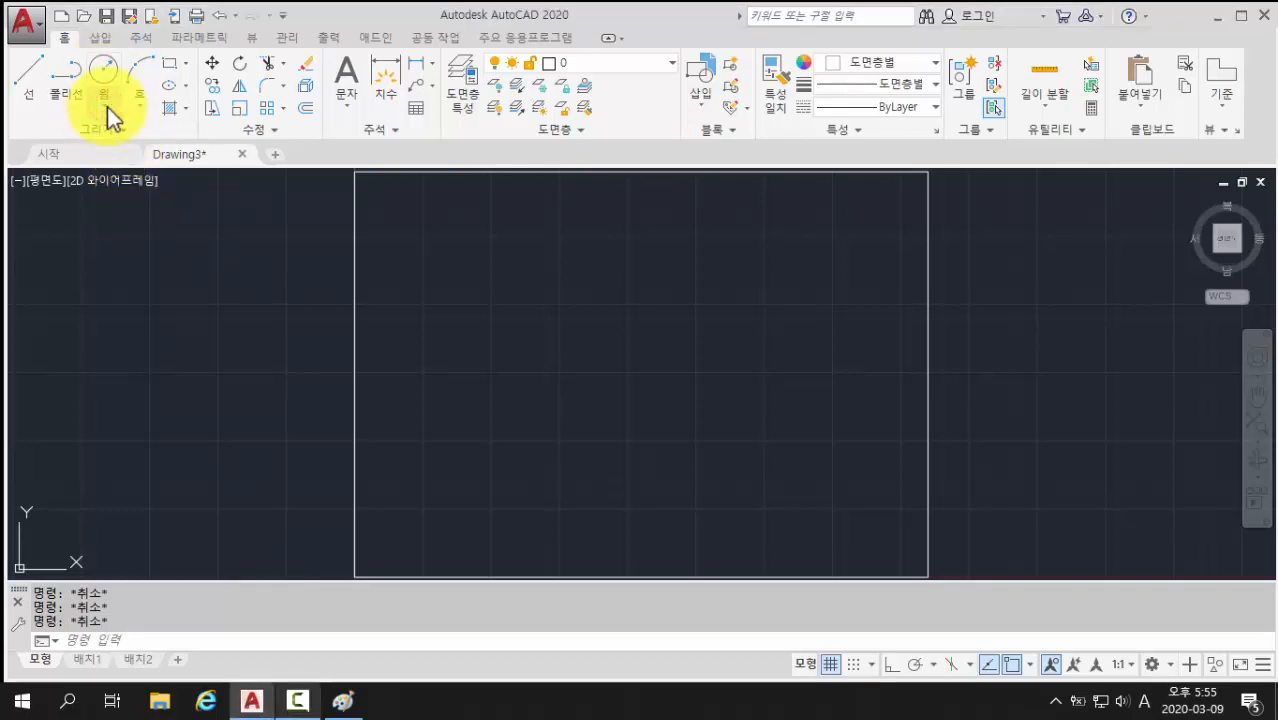
{"action": "left_click", "coordinate": [106, 102]}
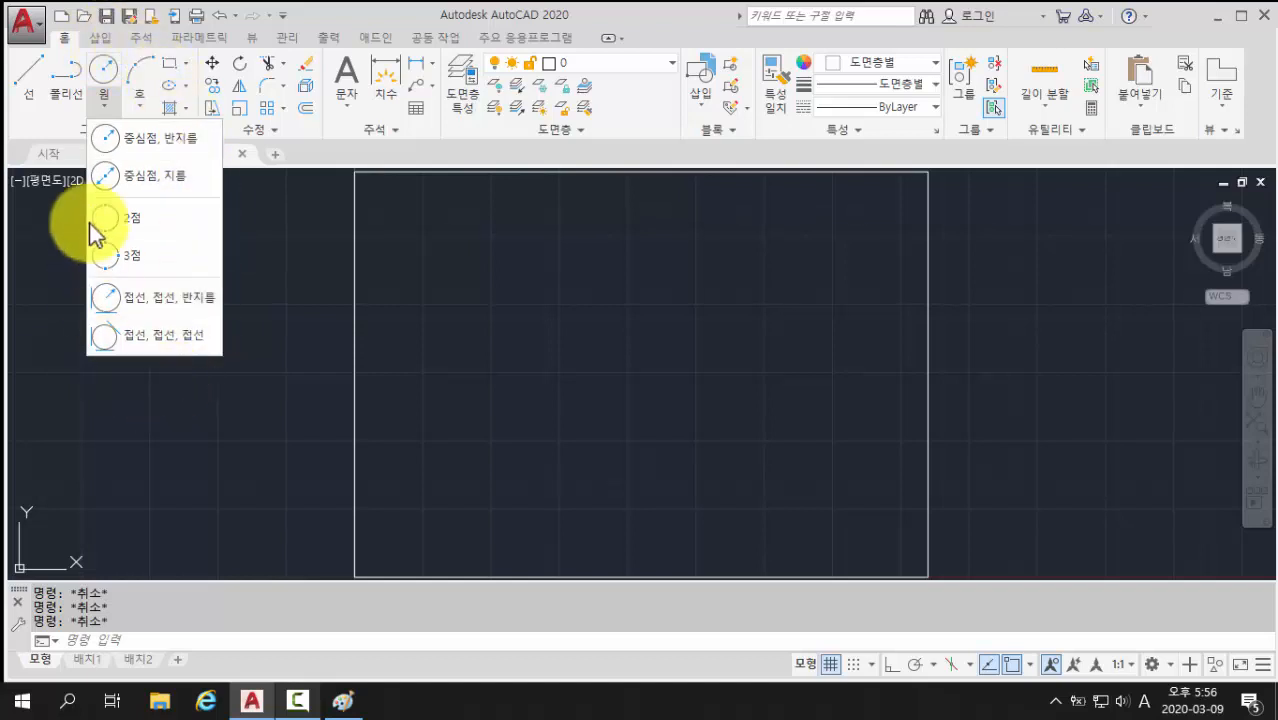
{"action": "left_click", "coordinate": [149, 641]}
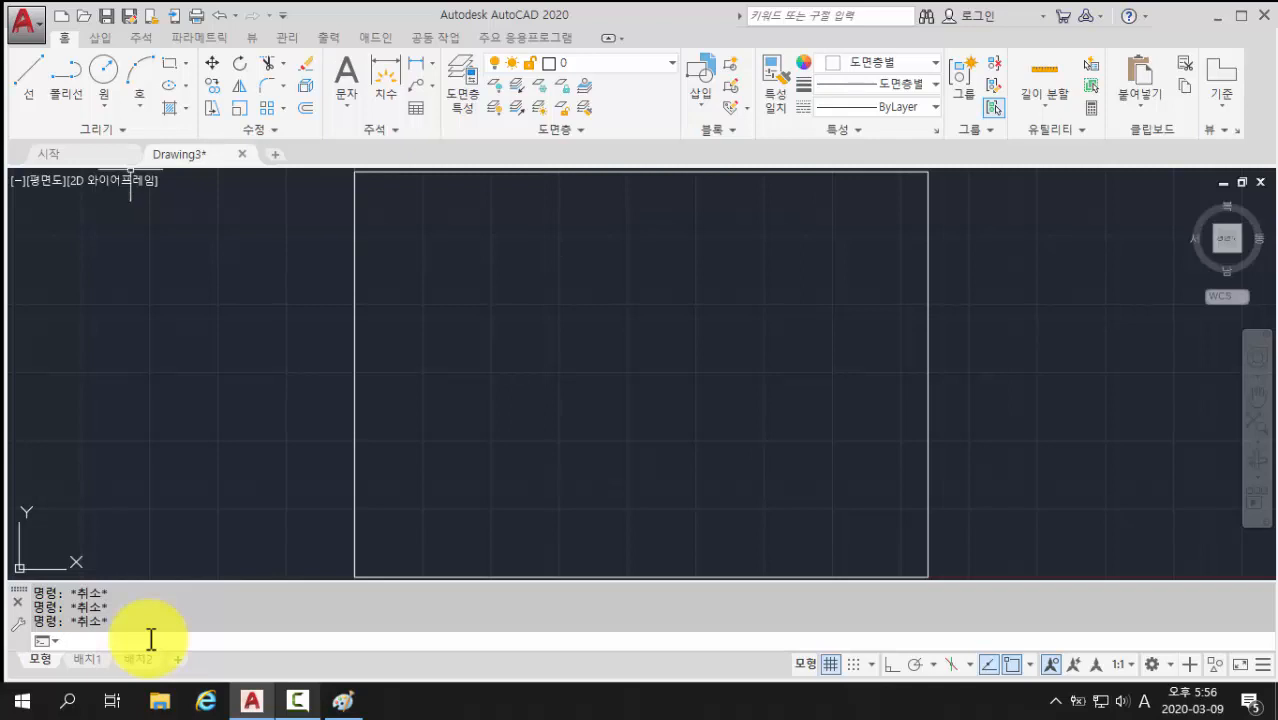
{"action": "type", "text": "CIRCLE"}
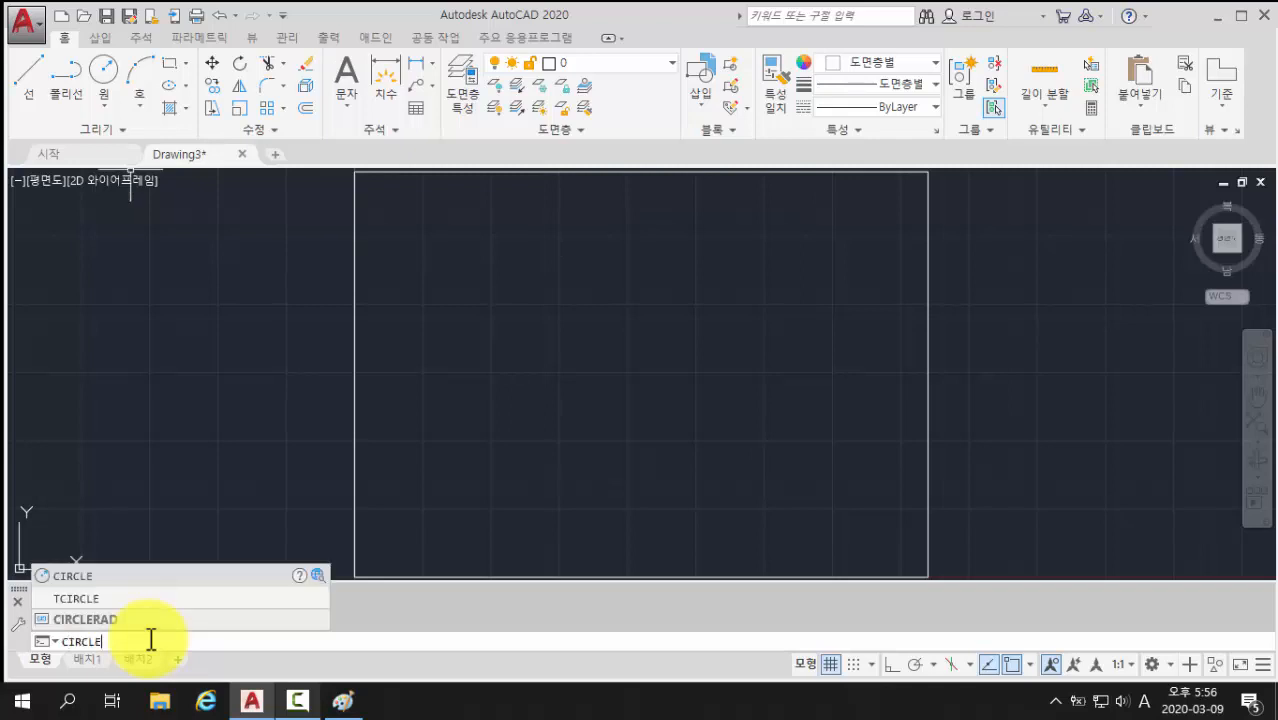
{"action": "key", "text": "Return"}
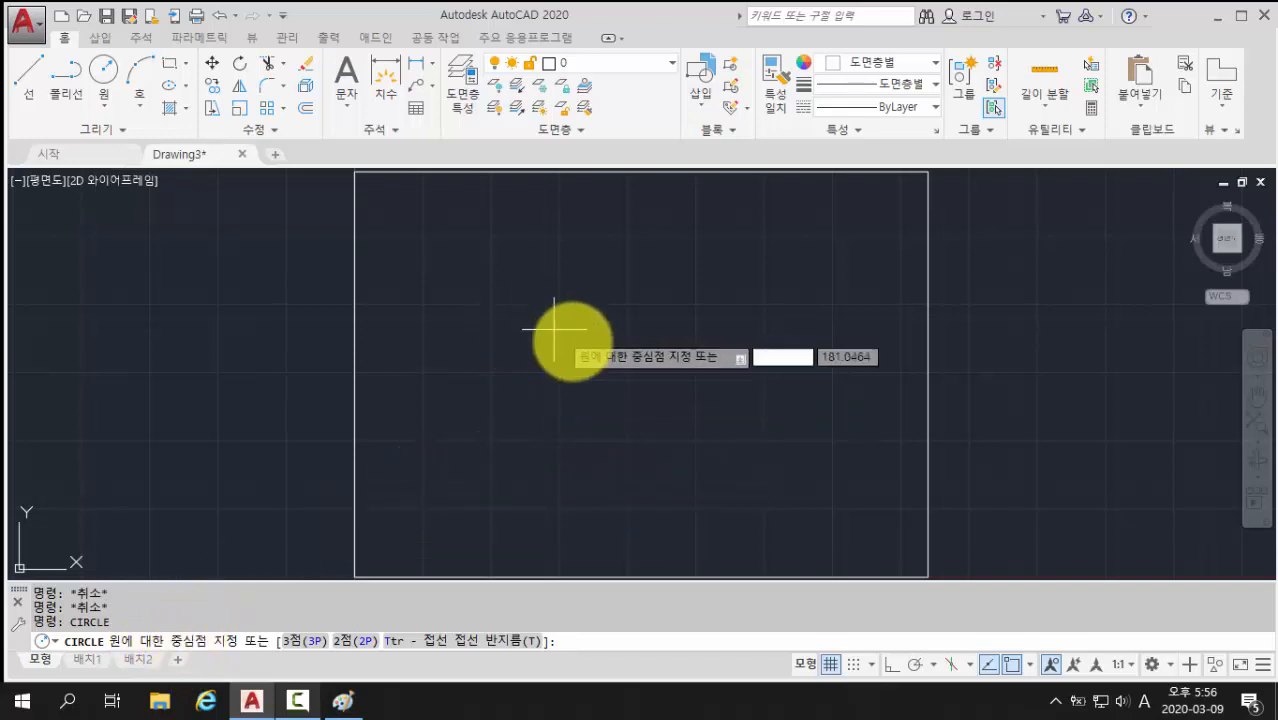
{"action": "left_click", "coordinate": [492, 335]}
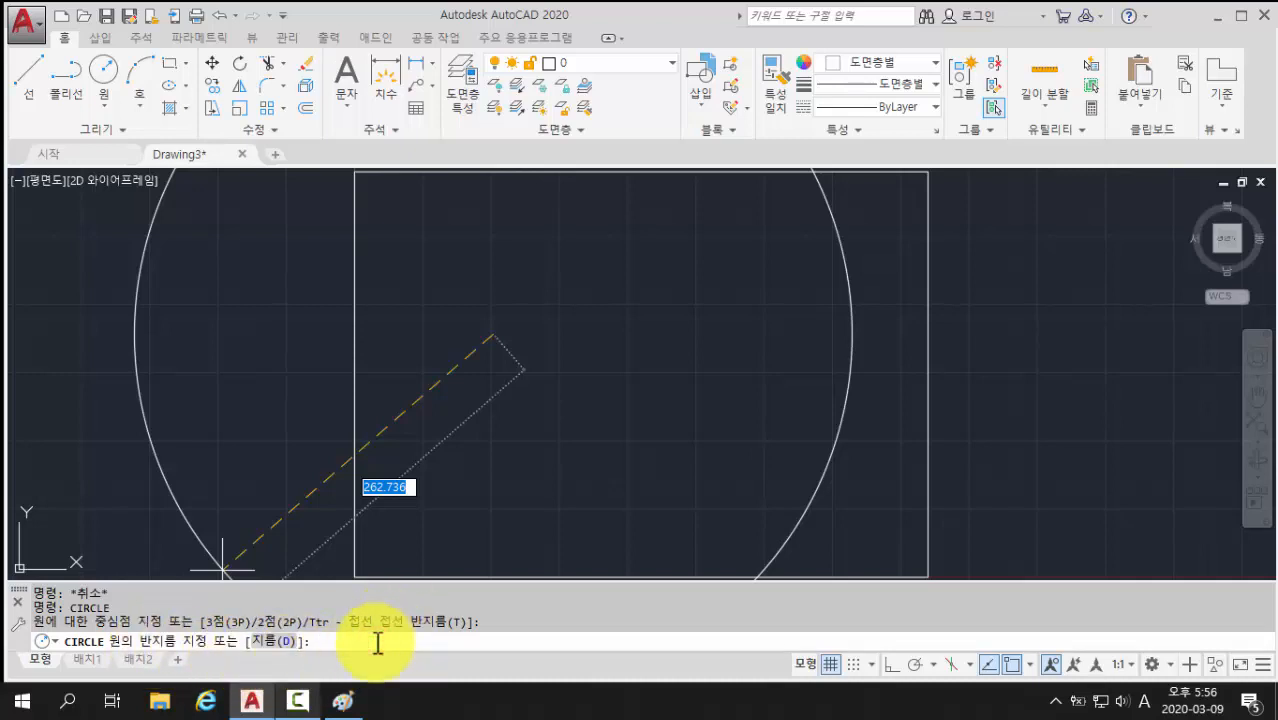
{"action": "type", "text": "30"}
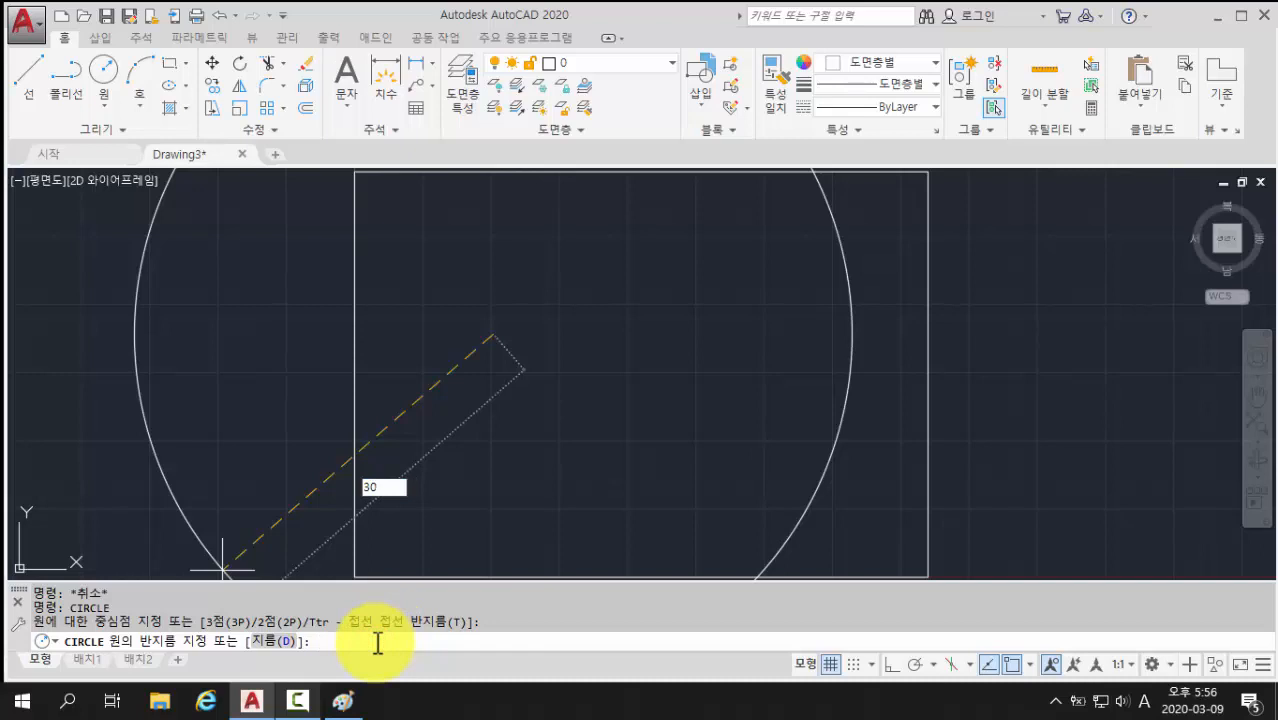
{"action": "key", "text": "Return"}
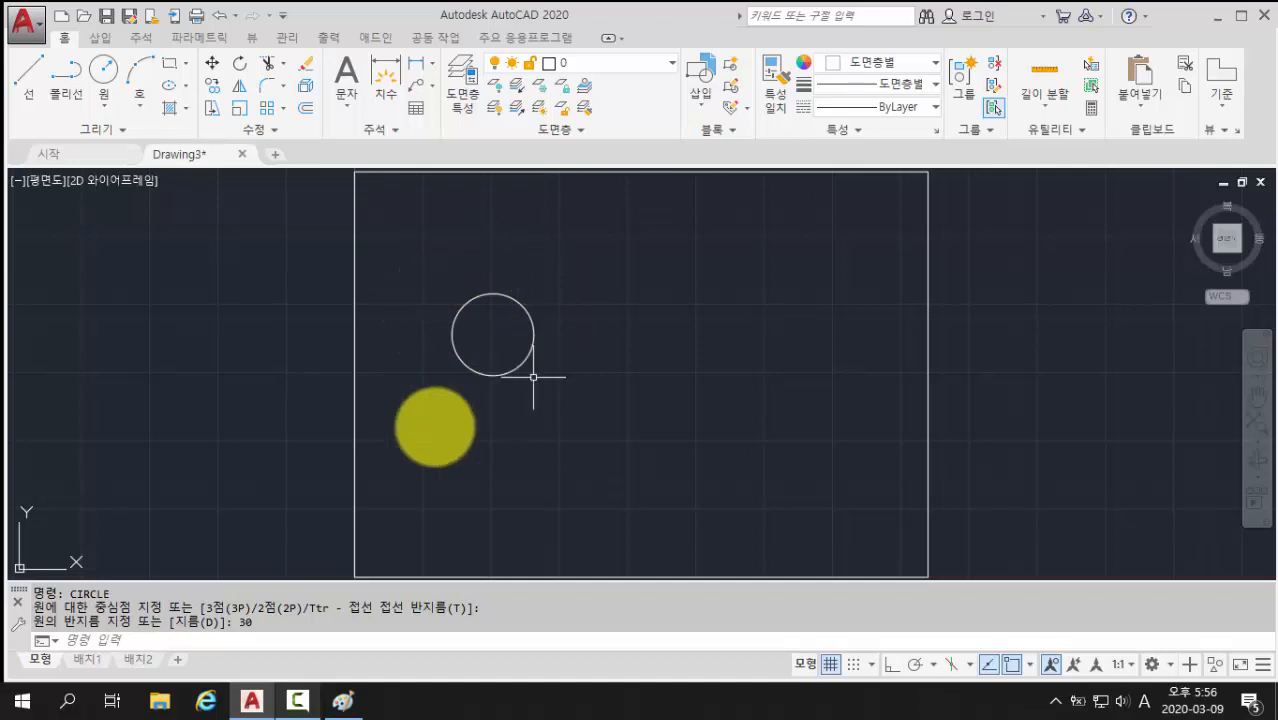
Step: Draw a second circle with diameter 30, centred to the right of the first one at the same height
{"action": "left_click", "coordinate": [137, 643]}
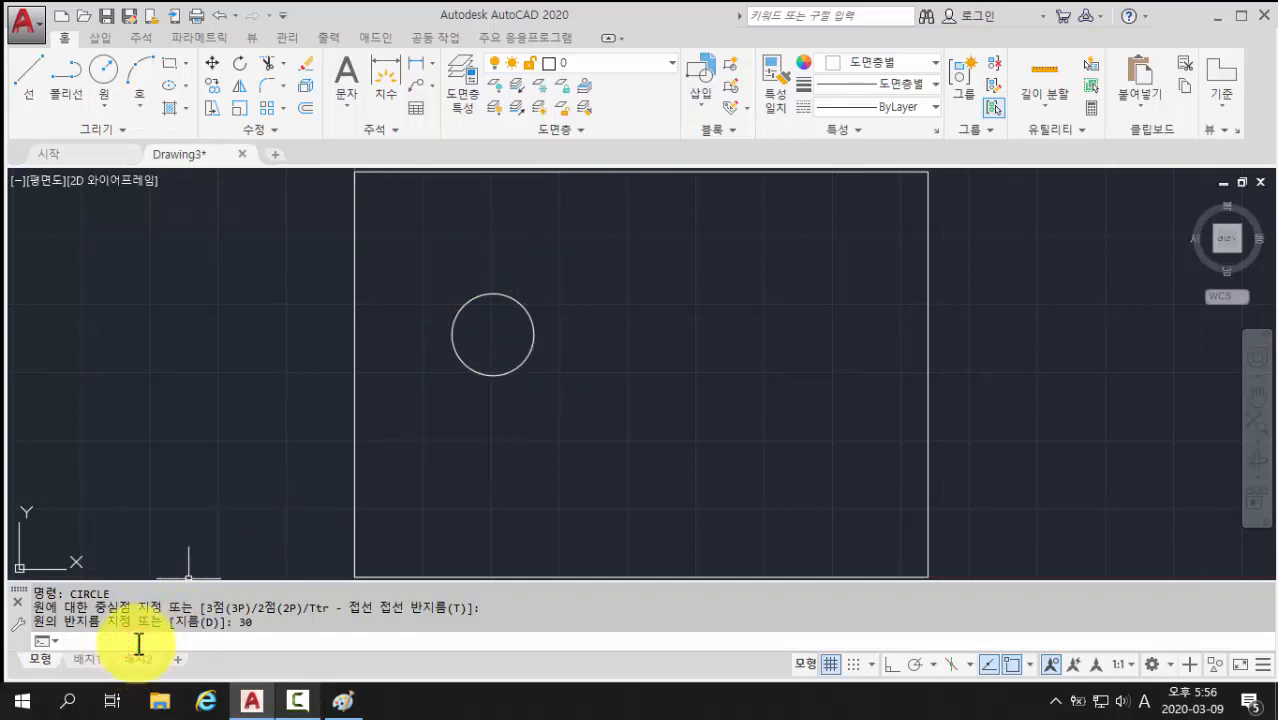
{"action": "type", "text": "cir"}
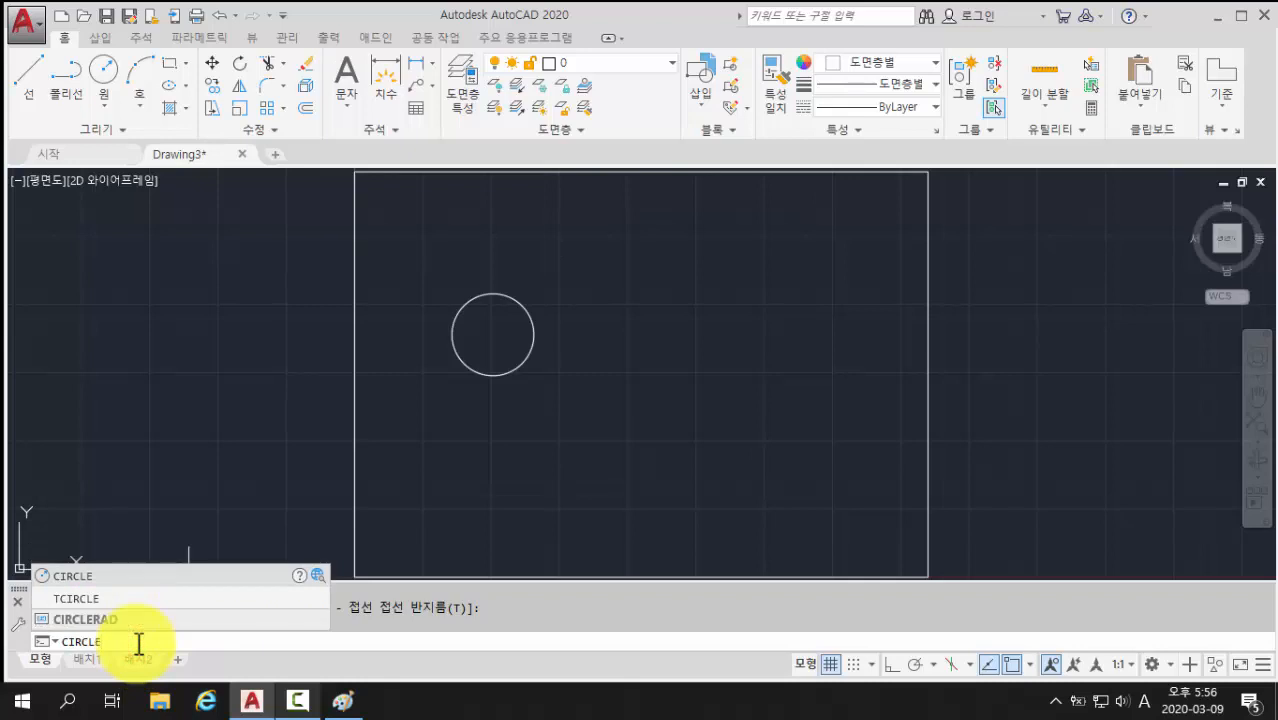
{"action": "key", "text": "Return"}
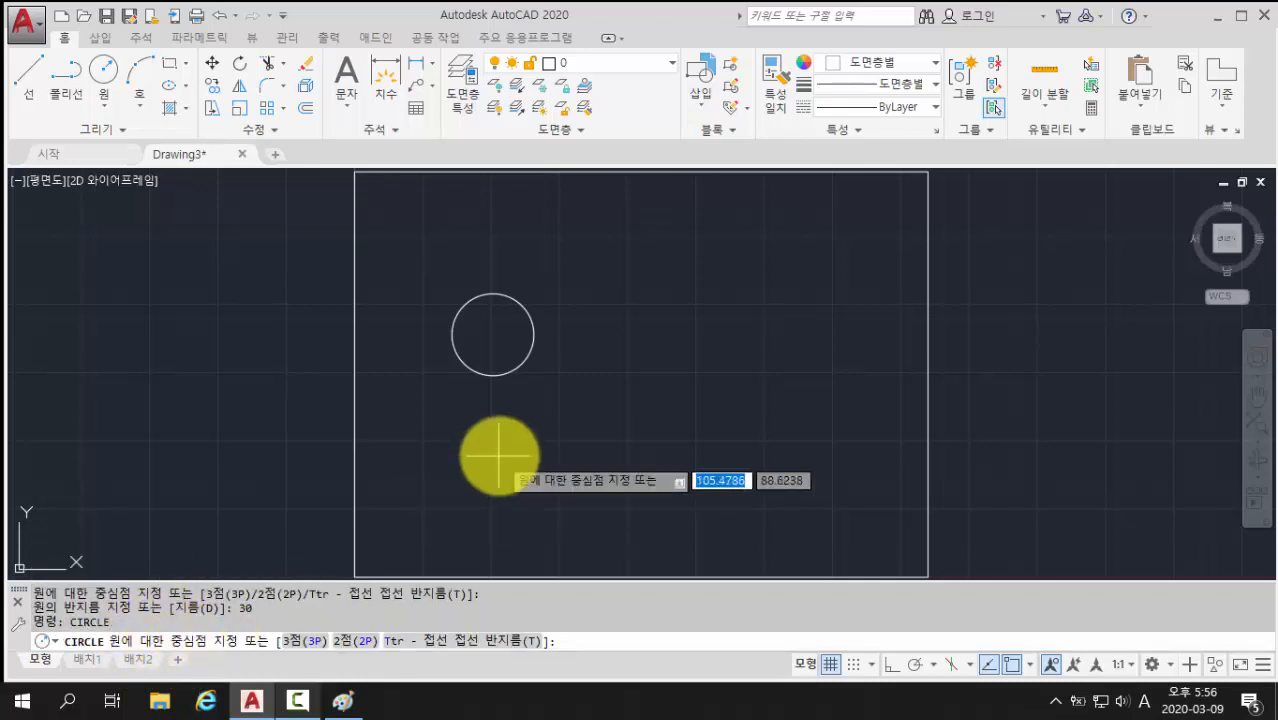
{"action": "left_click", "coordinate": [630, 334]}
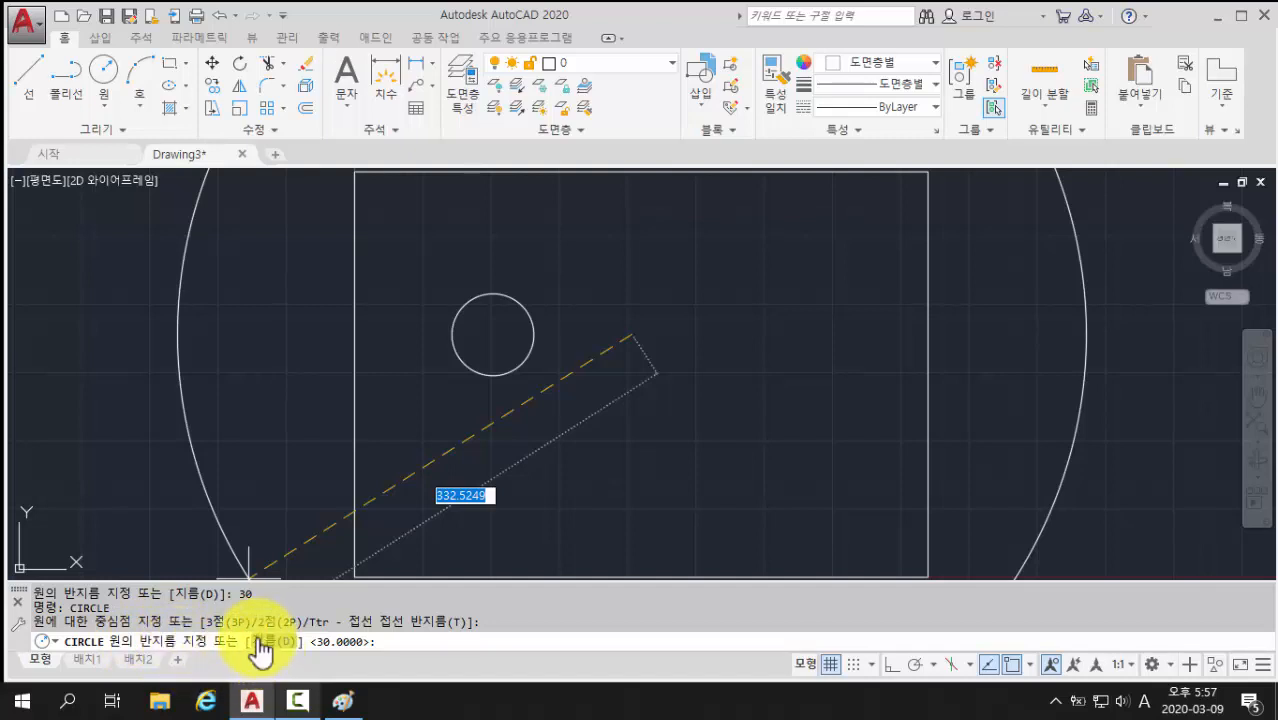
{"action": "left_click", "coordinate": [412, 645]}
{"action": "type", "text": "d"}
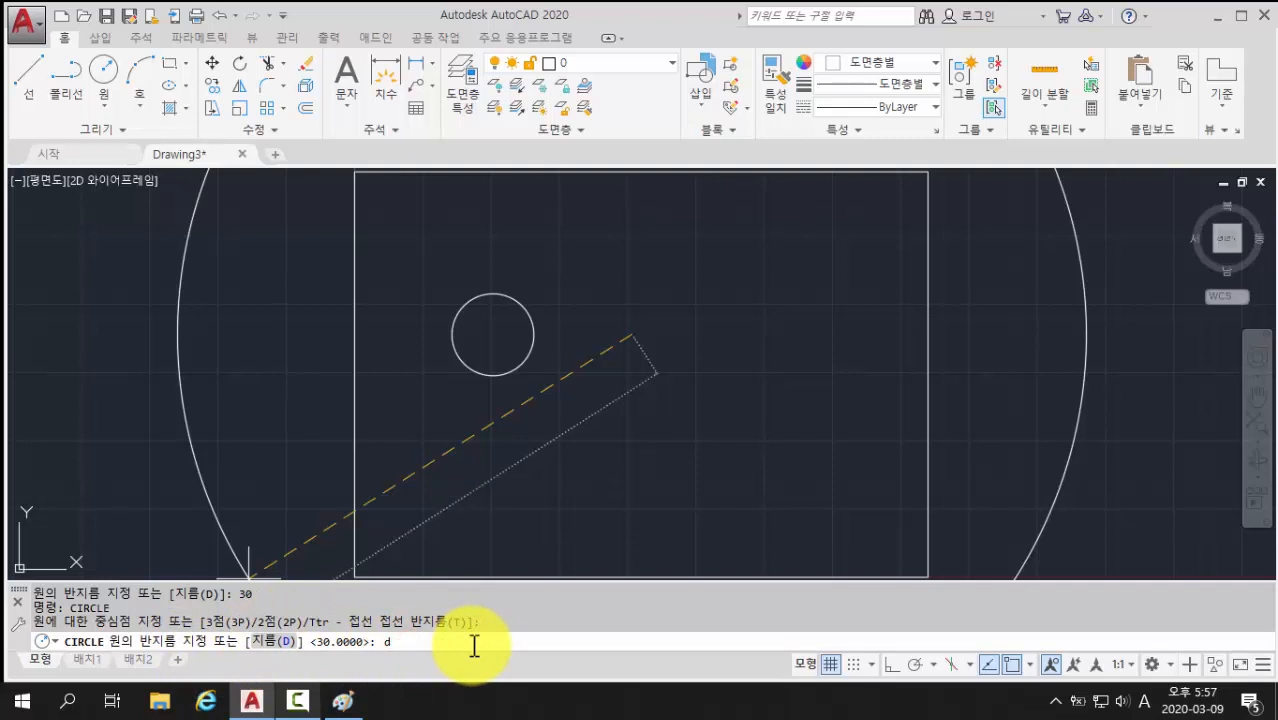
{"action": "key", "text": "Return"}
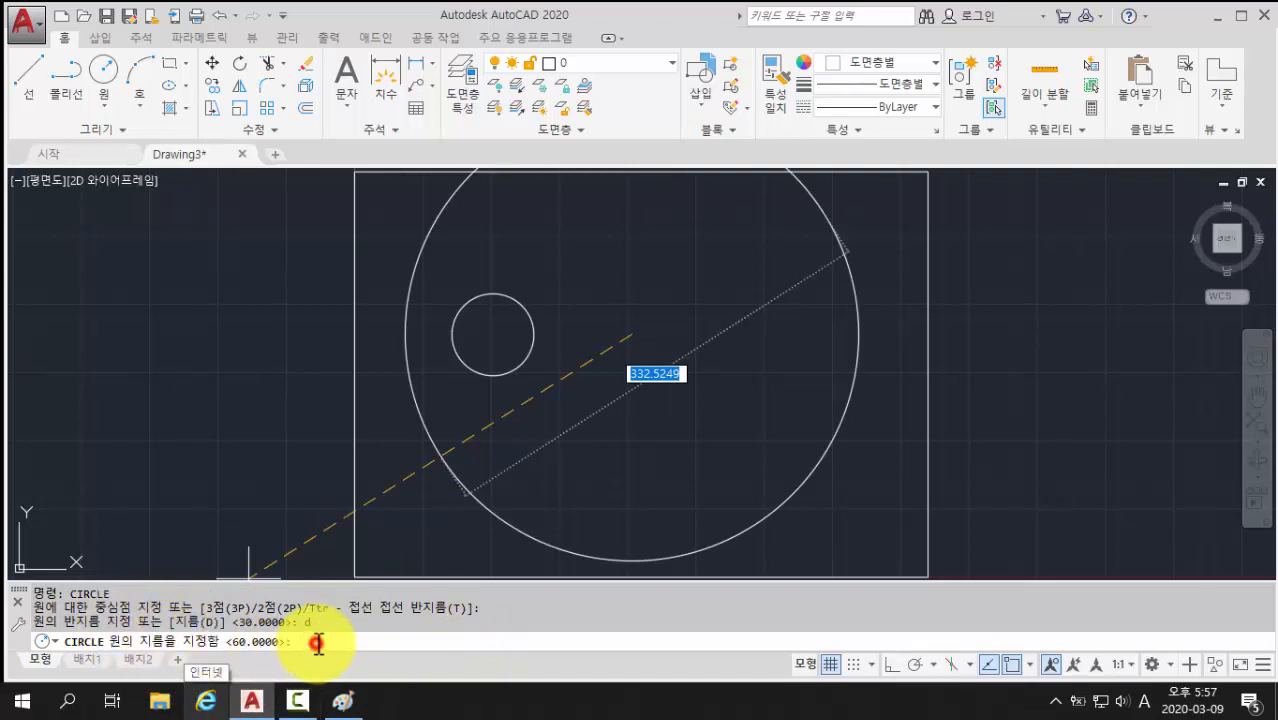
{"action": "type", "text": "30"}
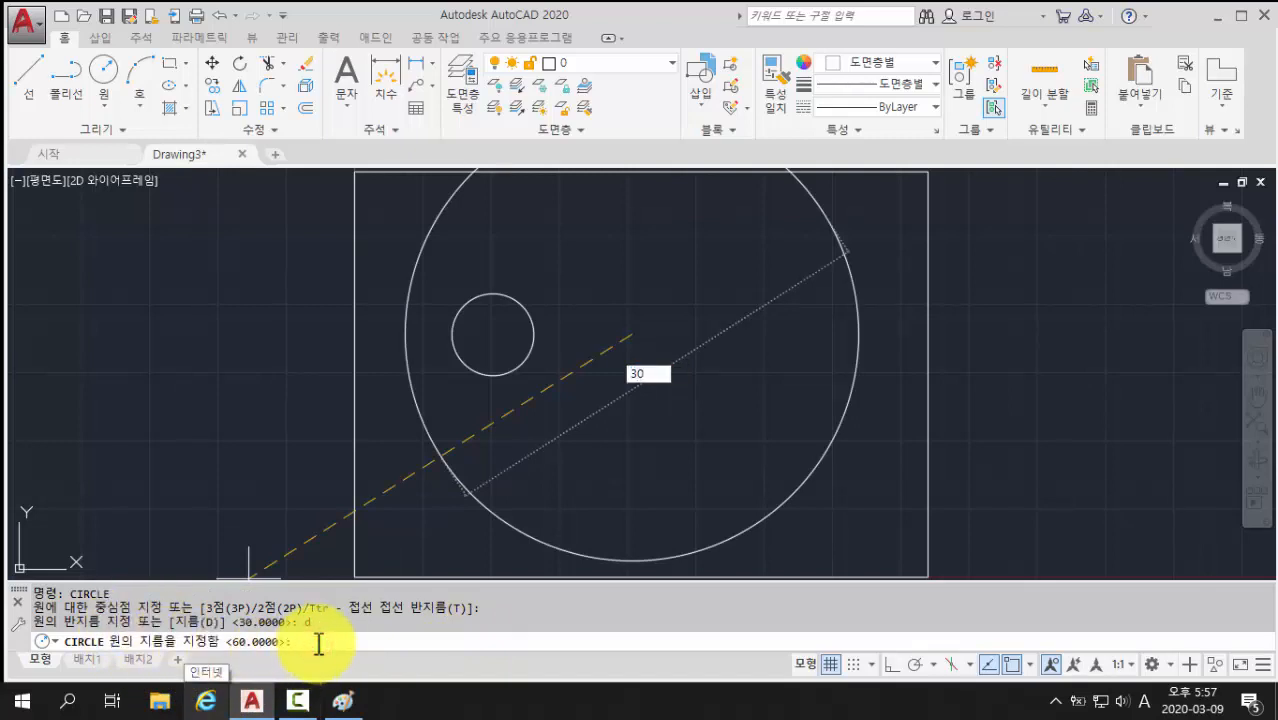
{"action": "key", "text": "Return"}
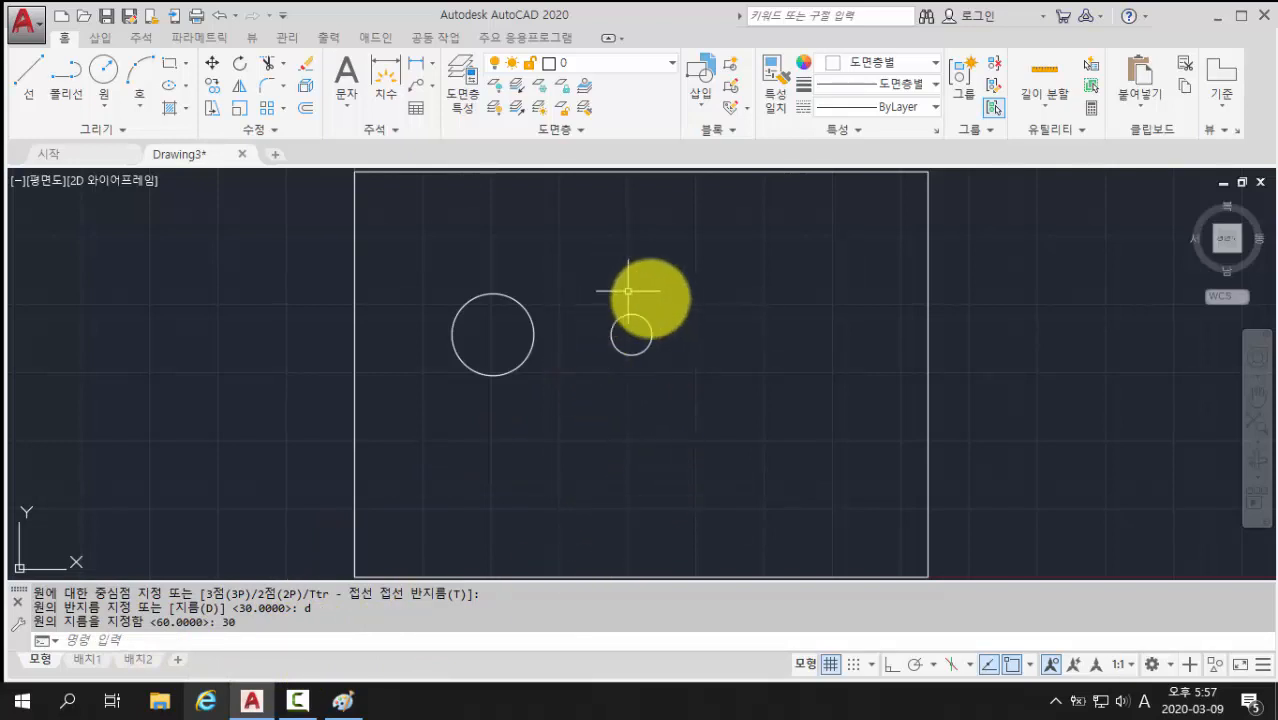
Step: Draw a circle with radius 100 tangent to the upper sides of both existing circles, using the tangent-tangent-radius option
{"action": "left_click", "coordinate": [283, 641]}
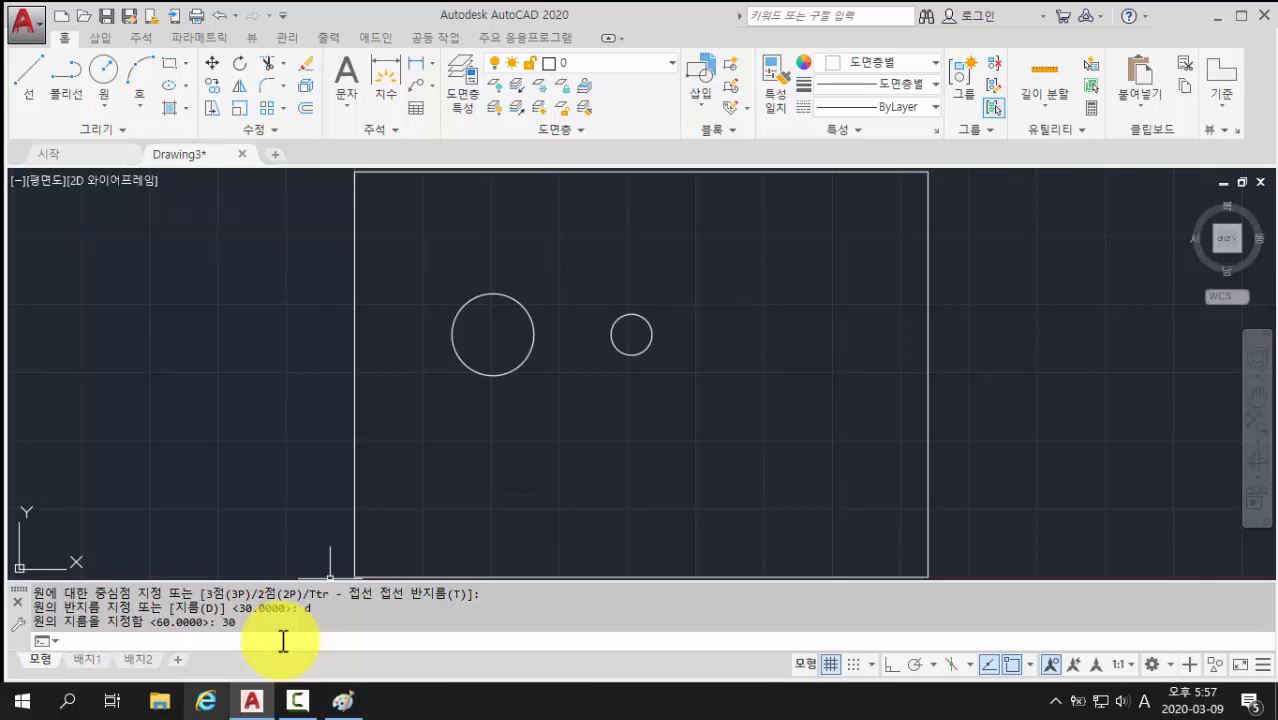
{"action": "type", "text": "circl"}
{"action": "key", "text": "Return"}
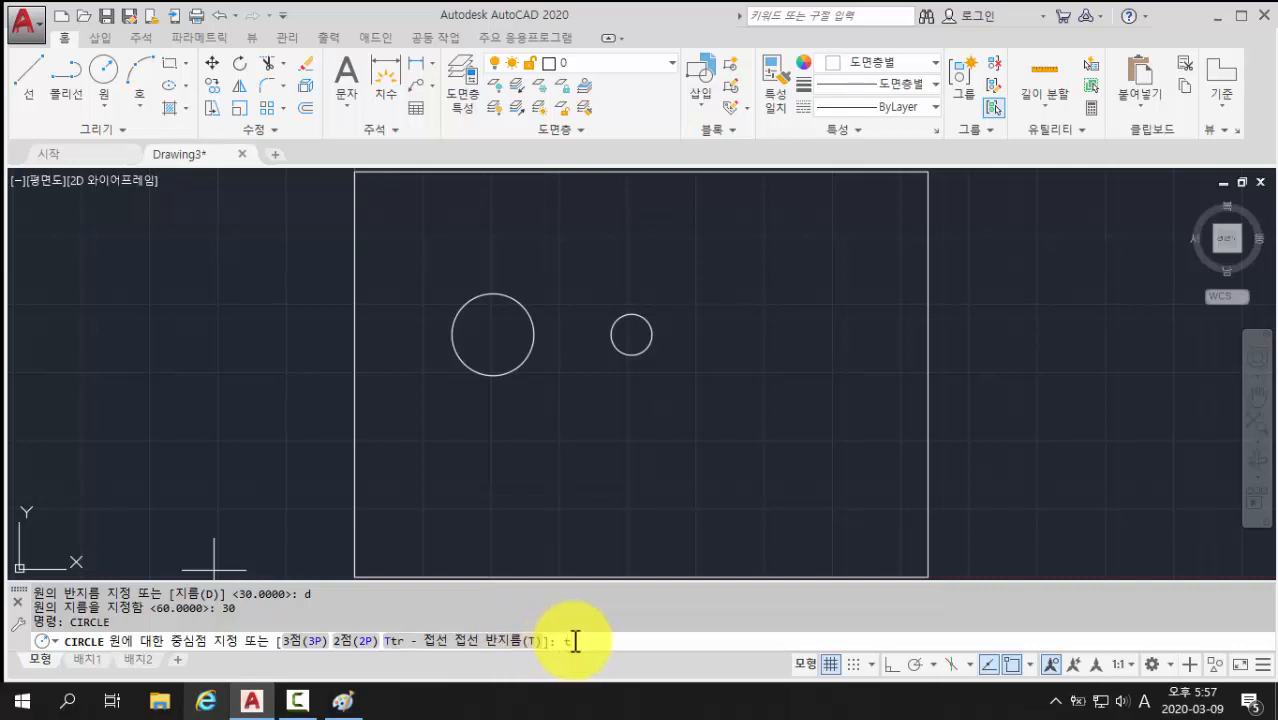
{"action": "key", "text": "Return"}
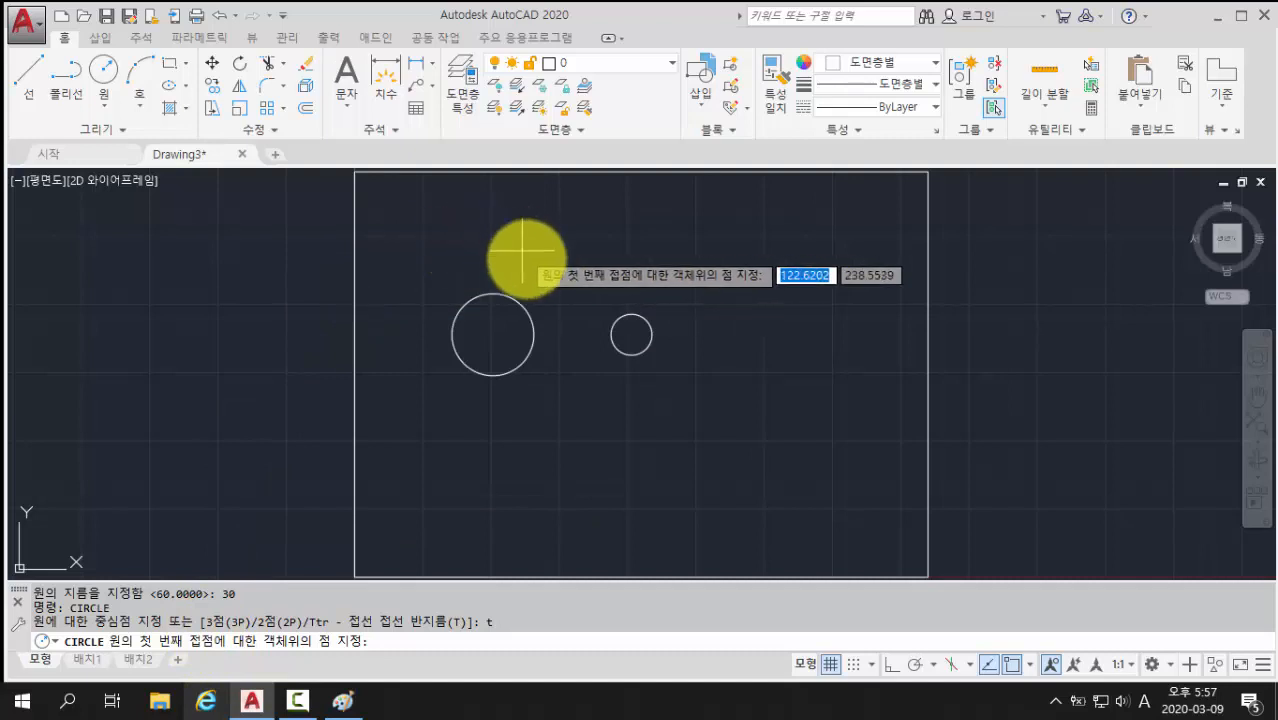
{"action": "left_click", "coordinate": [527, 310]}
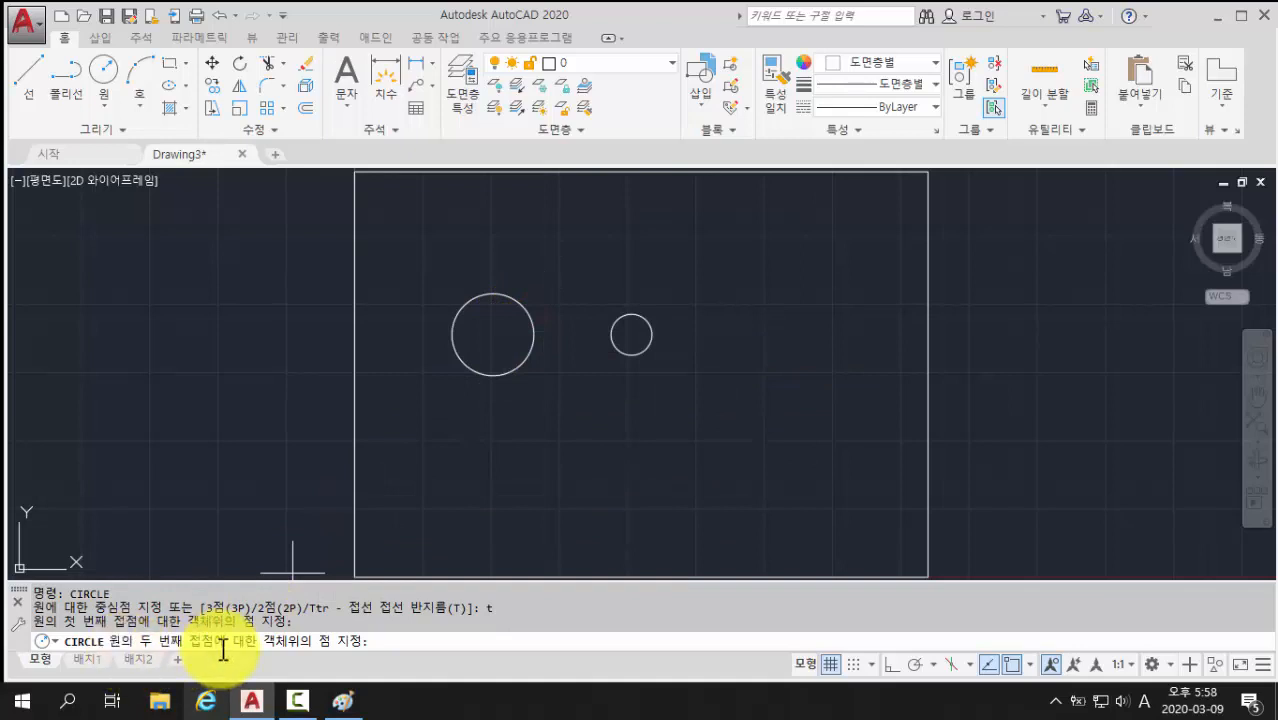
{"action": "left_click", "coordinate": [621, 316]}
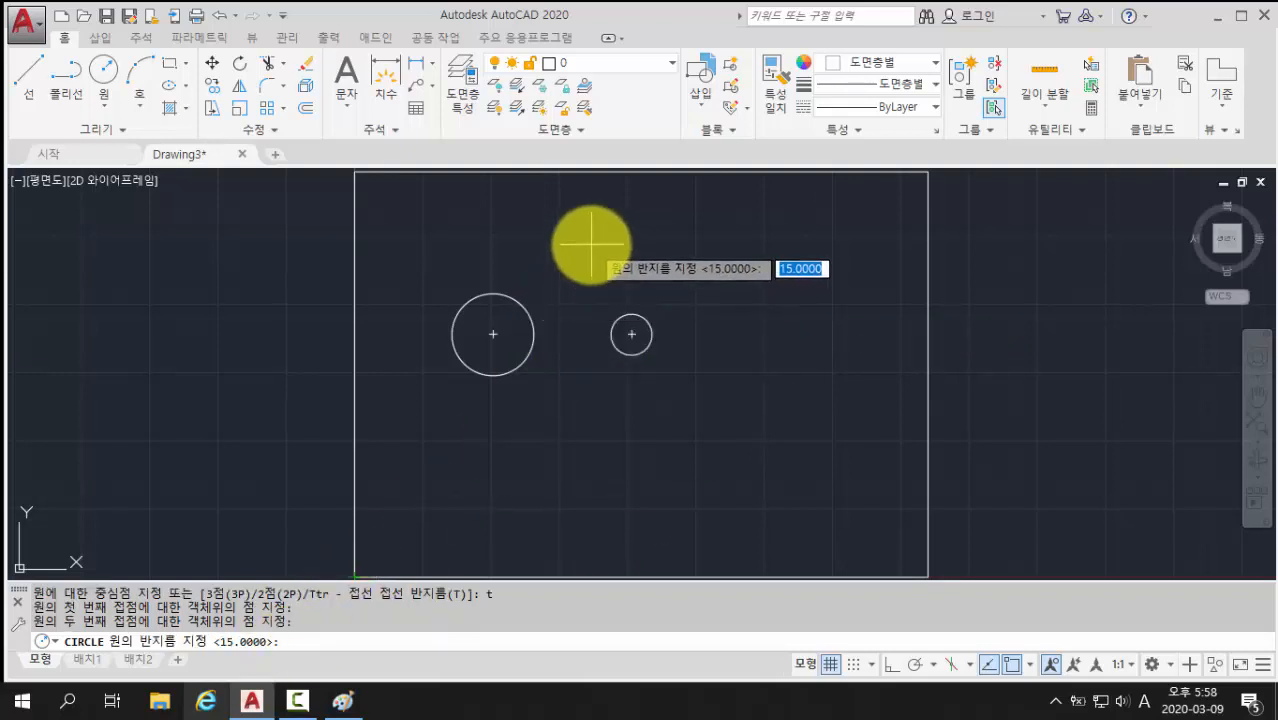
{"action": "type", "text": "100"}
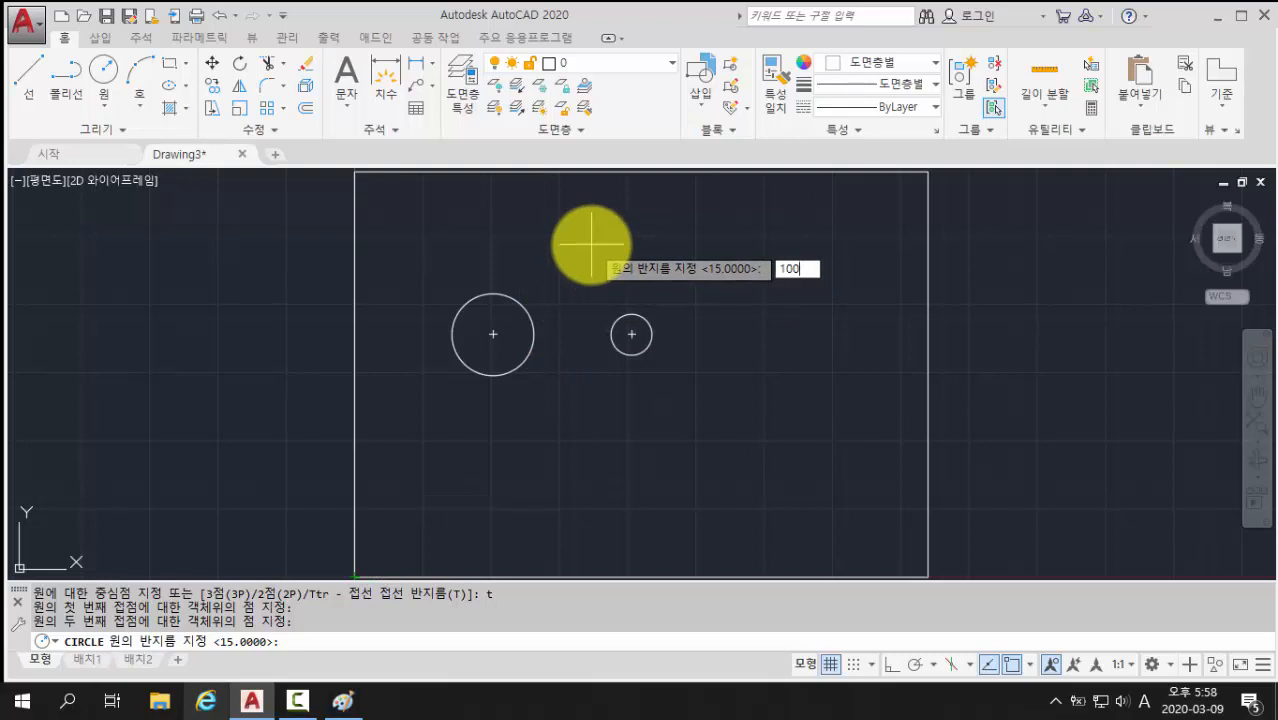
{"action": "key", "text": "Return"}
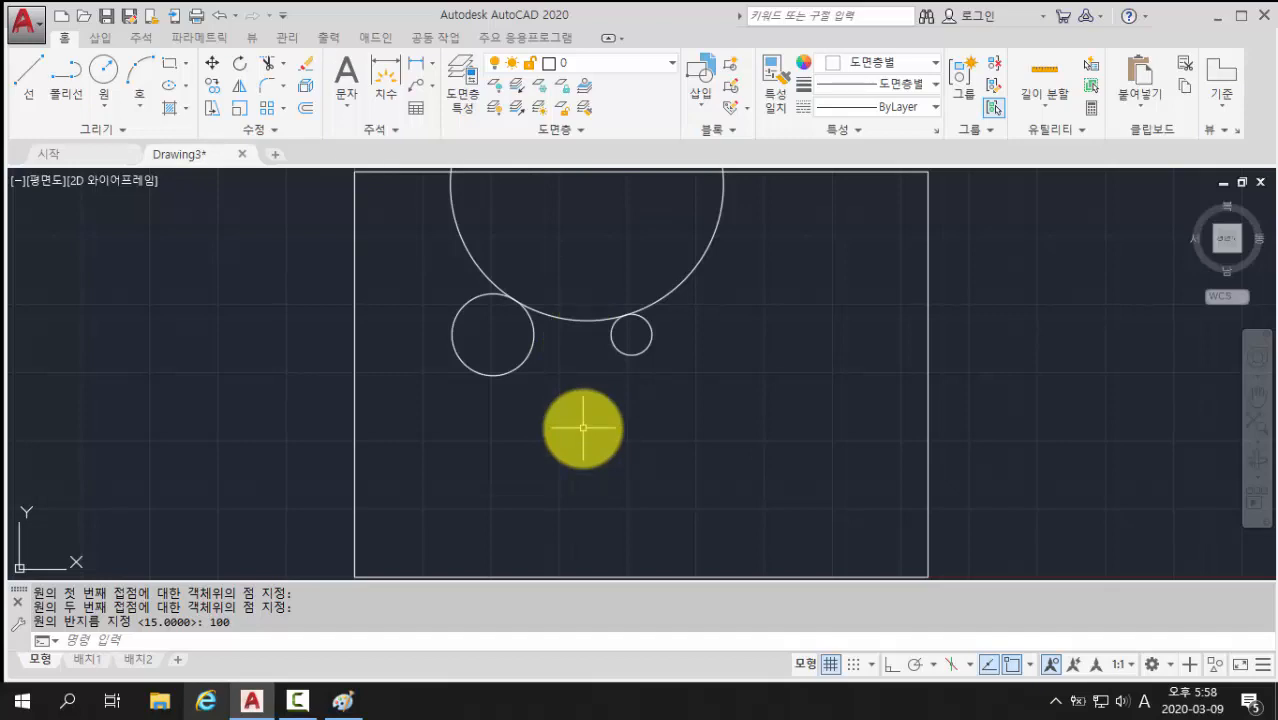
Step: Consult the A2.JPG reference drawing in Paint, return to AutoCAD and erase the three circles
{"action": "left_click", "coordinate": [338, 698]}
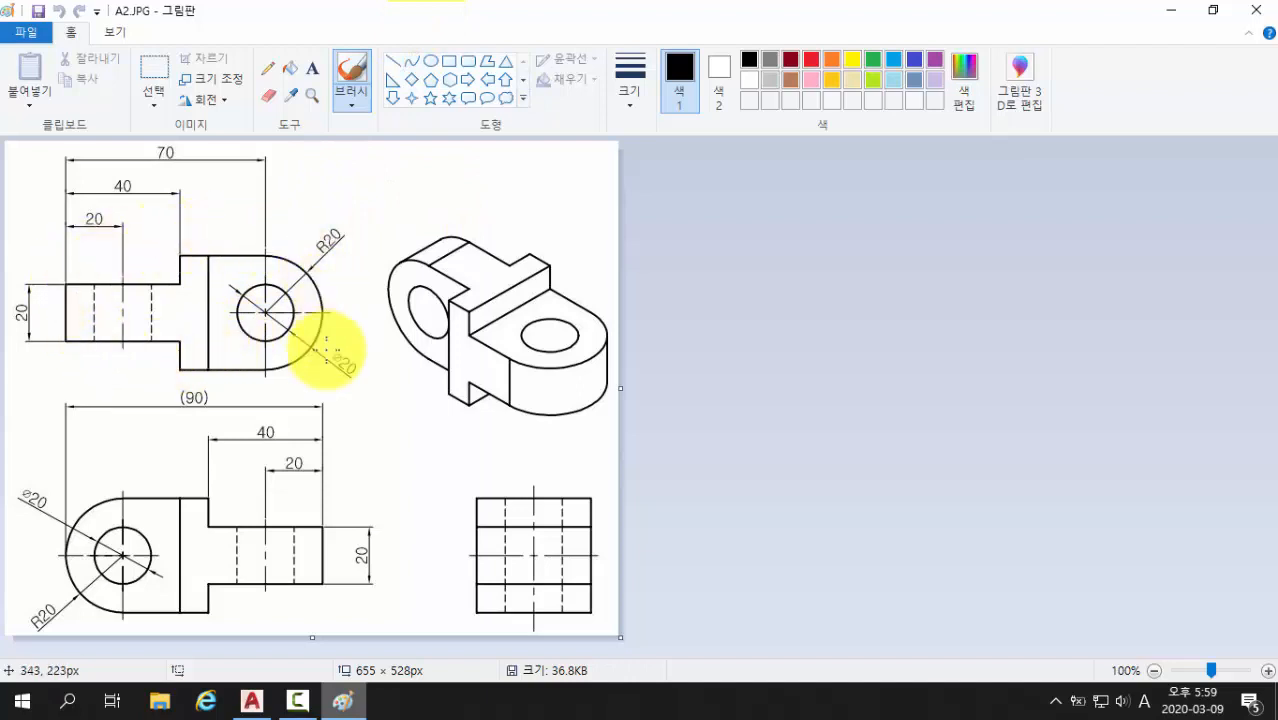
{"action": "left_click", "coordinate": [256, 702]}
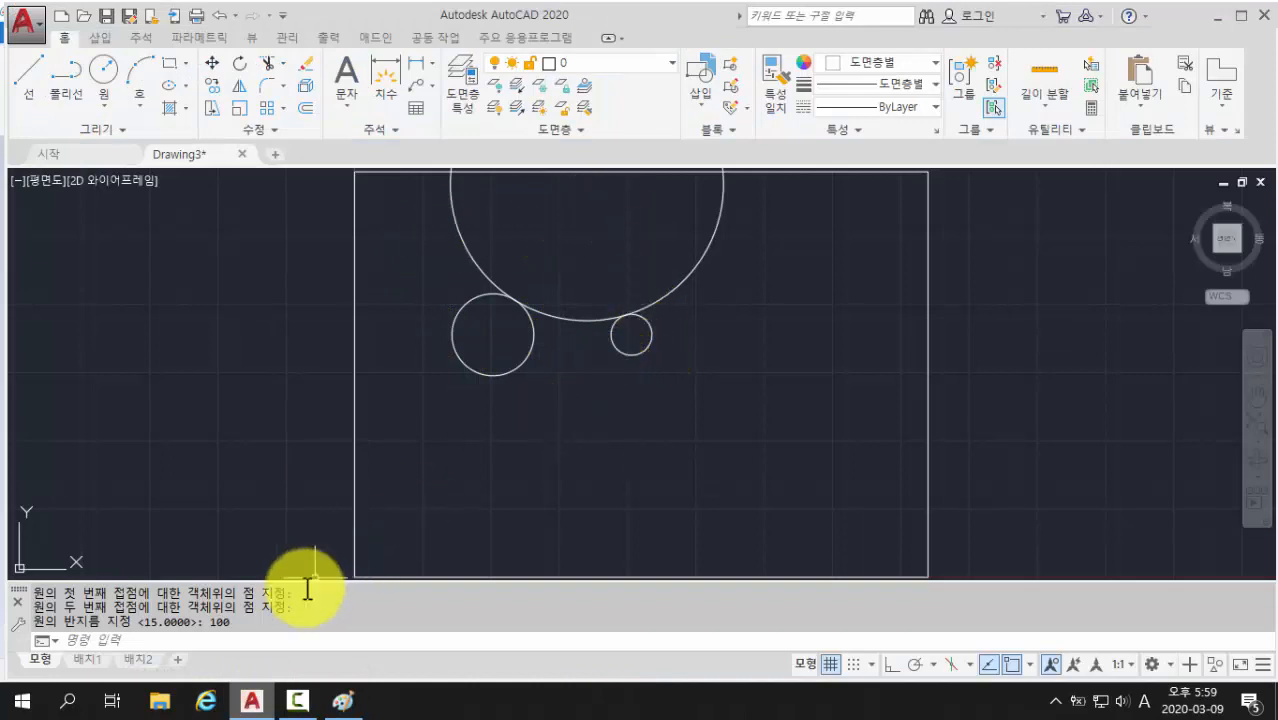
{"action": "type", "text": "e"}
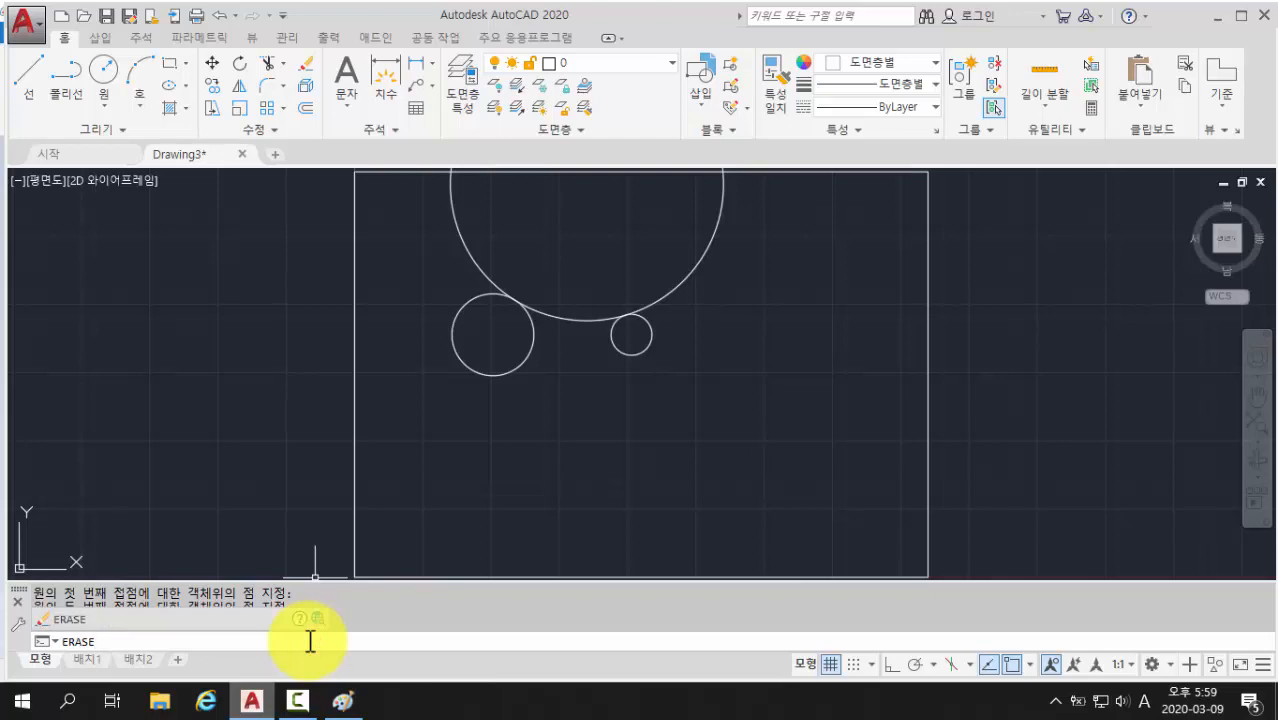
{"action": "key", "text": "Return"}
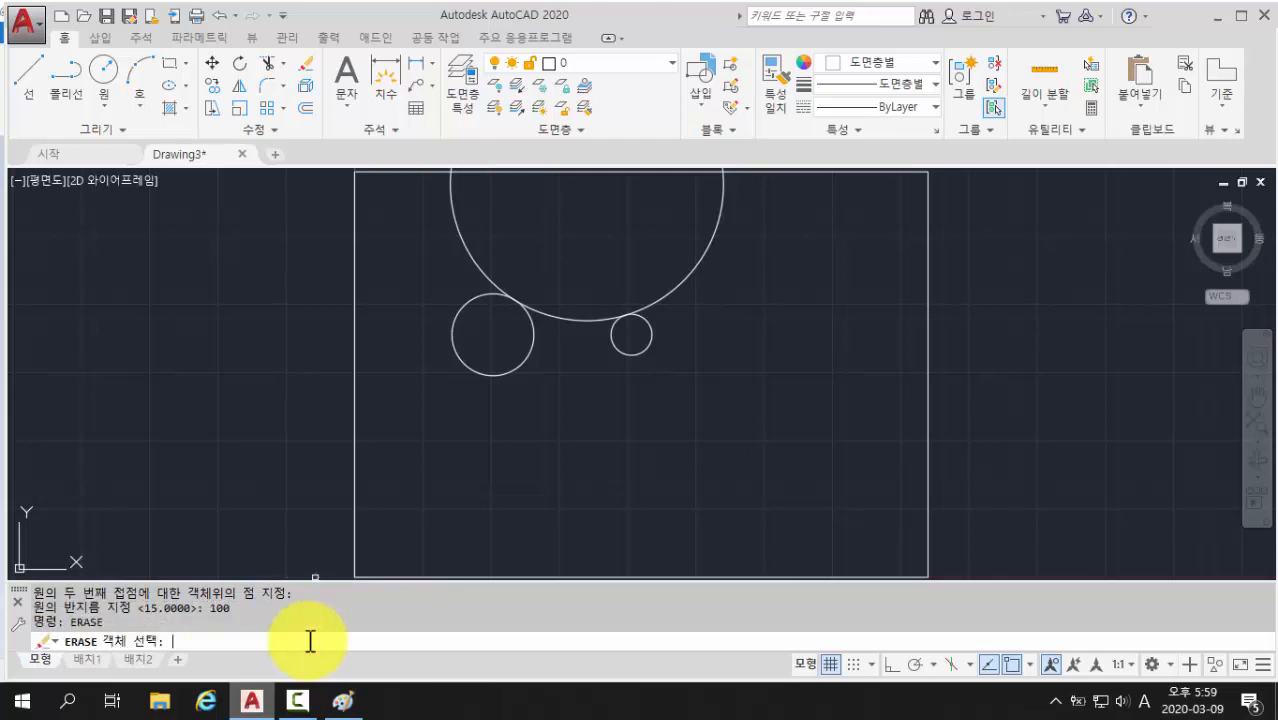
{"action": "left_click", "coordinate": [680, 286]}
{"action": "left_click", "coordinate": [651, 333]}
{"action": "left_click", "coordinate": [524, 357]}
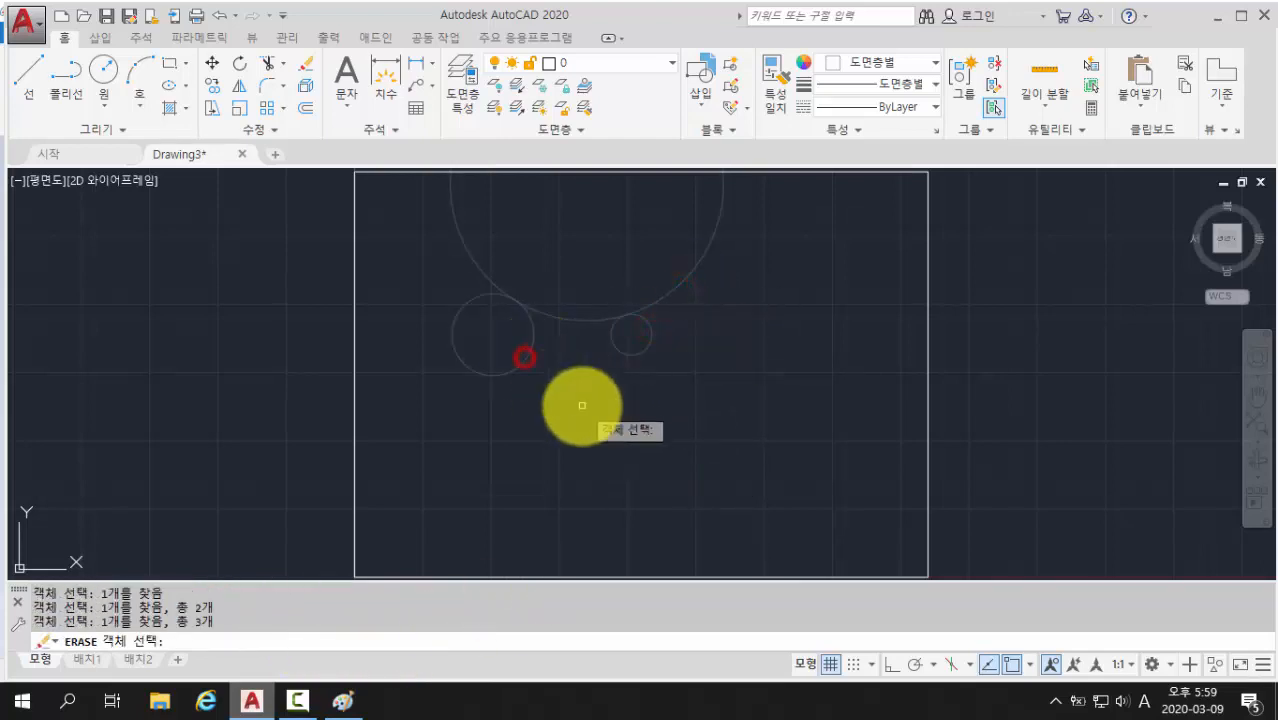
{"action": "key", "text": "Return"}
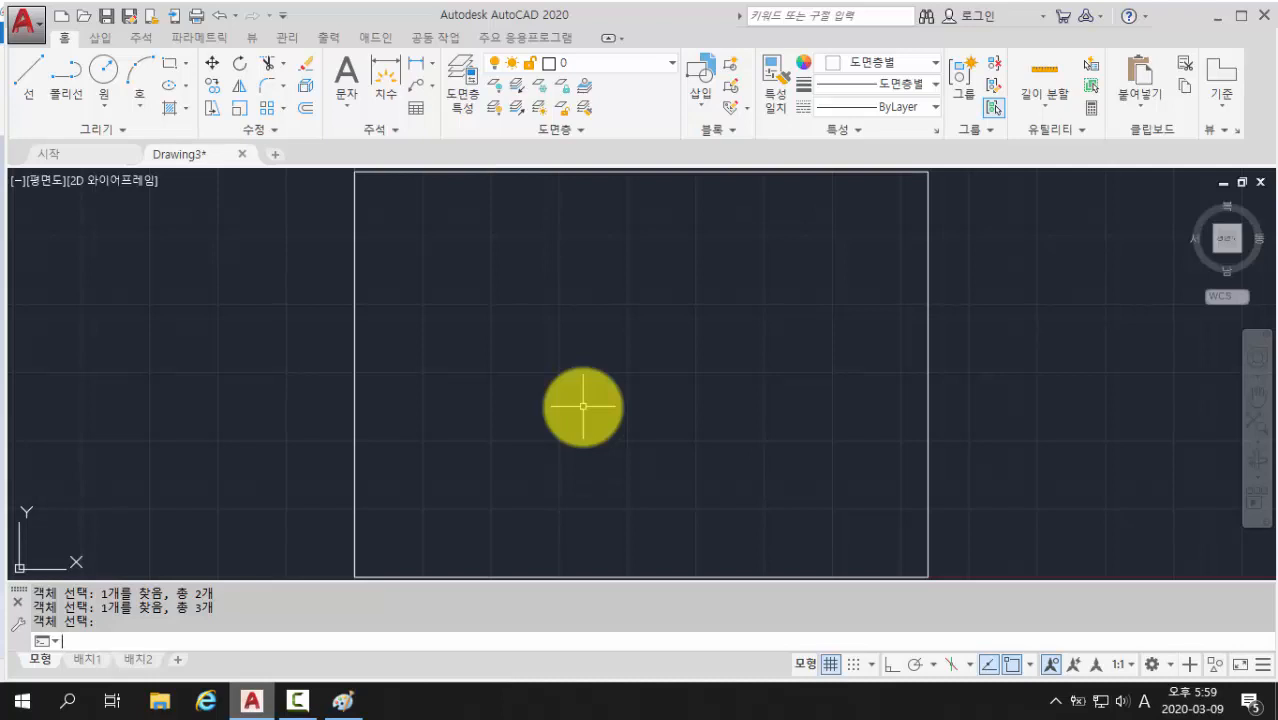
Step: Turn on ortho mode and draw a horizontal line across the middle of the rectangular frame, spanning most of its width
{"action": "type", "text": "line"}
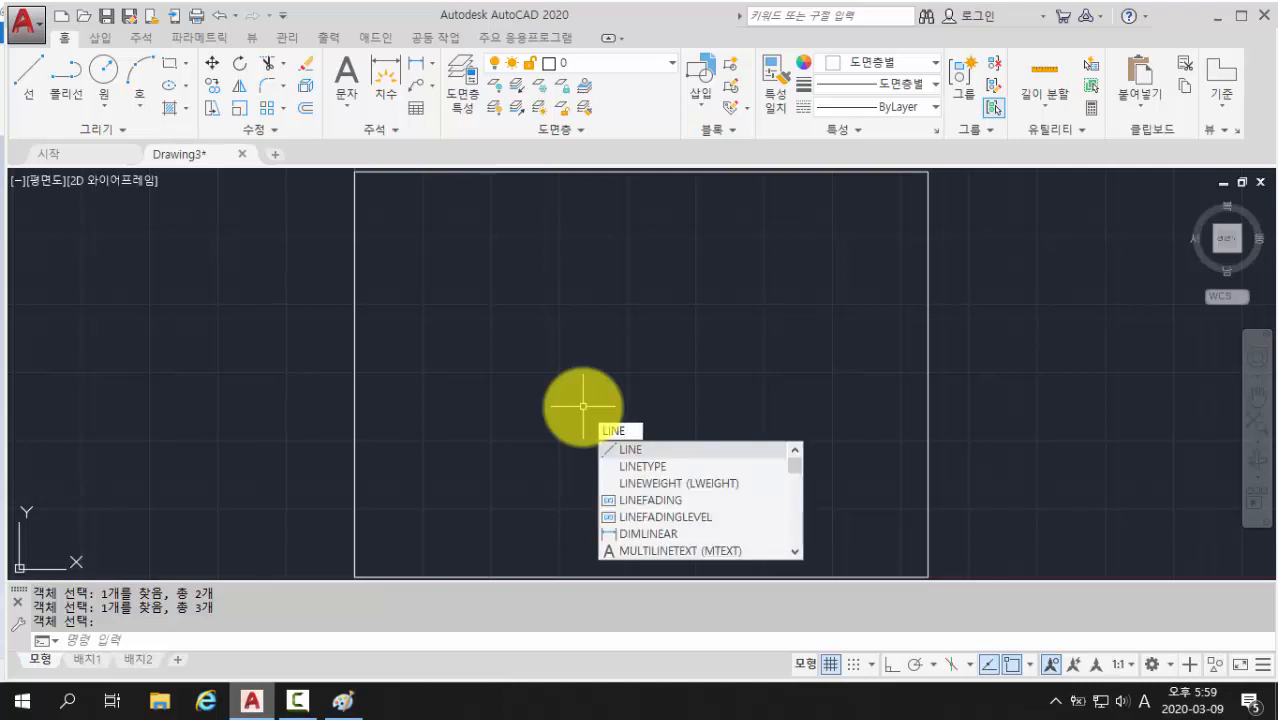
{"action": "key", "text": "Return"}
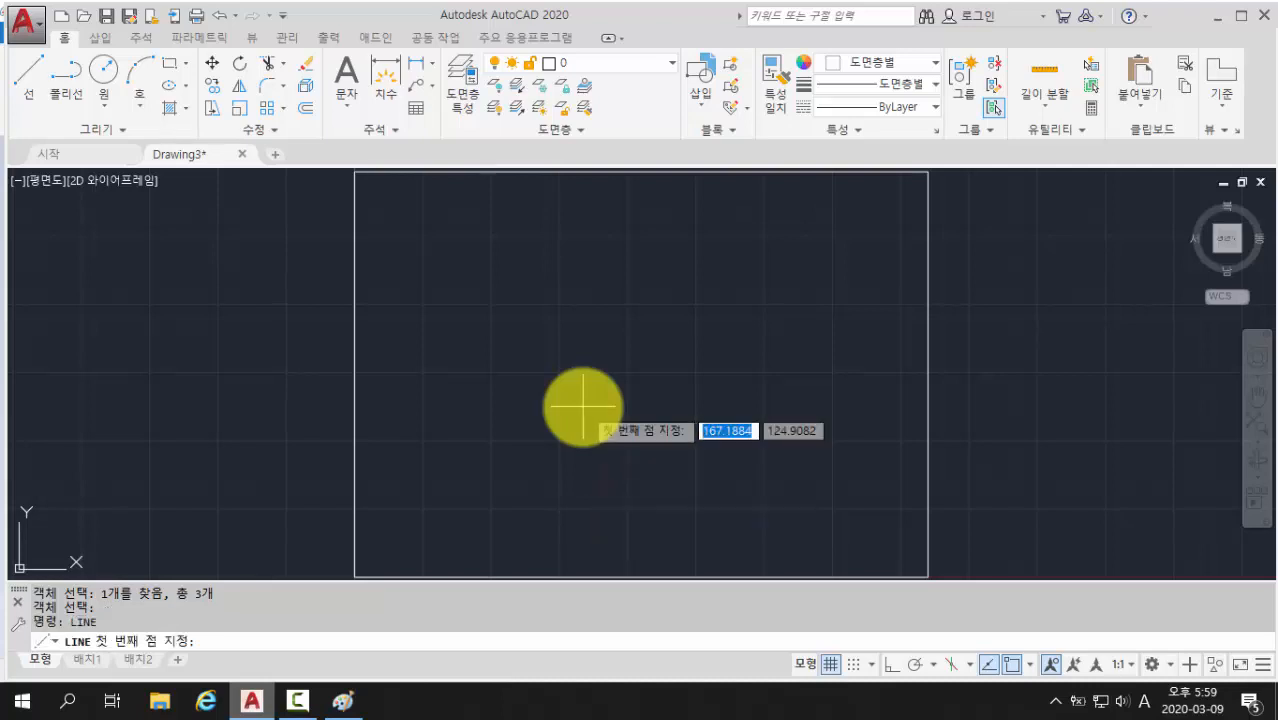
{"action": "left_click", "coordinate": [440, 359]}
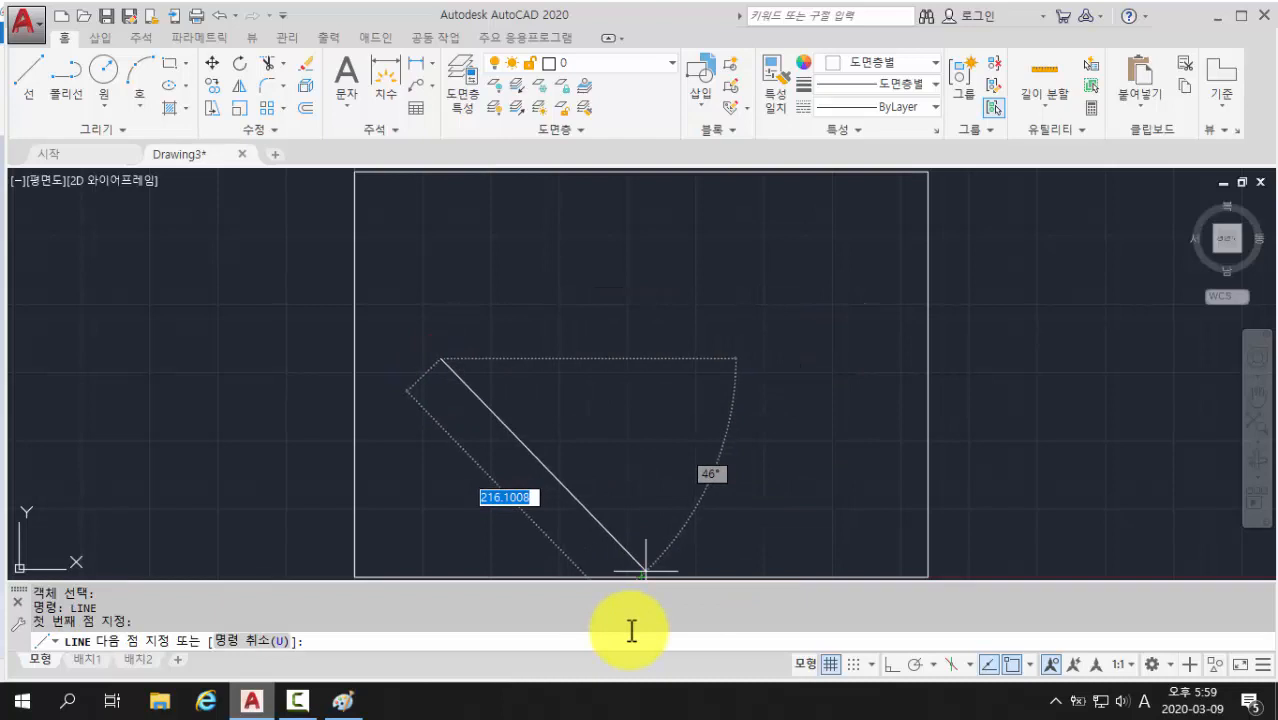
{"action": "key", "text": "F8"}
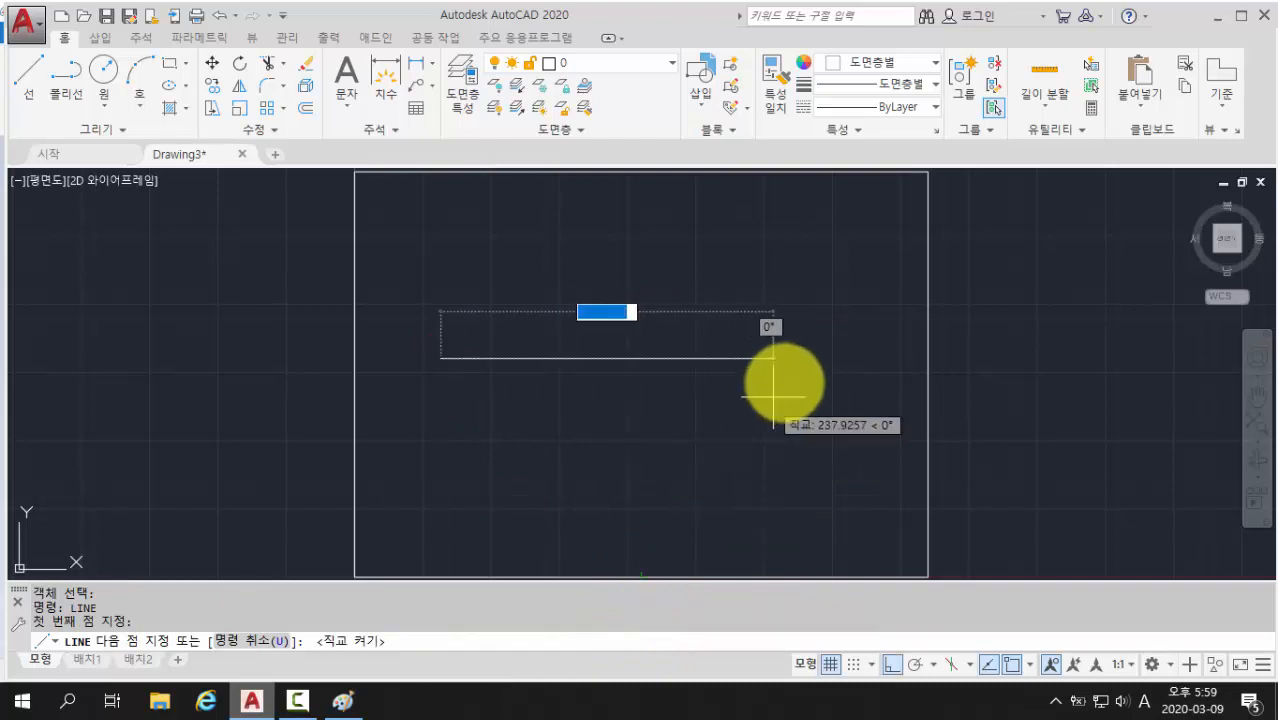
{"action": "left_click", "coordinate": [848, 364]}
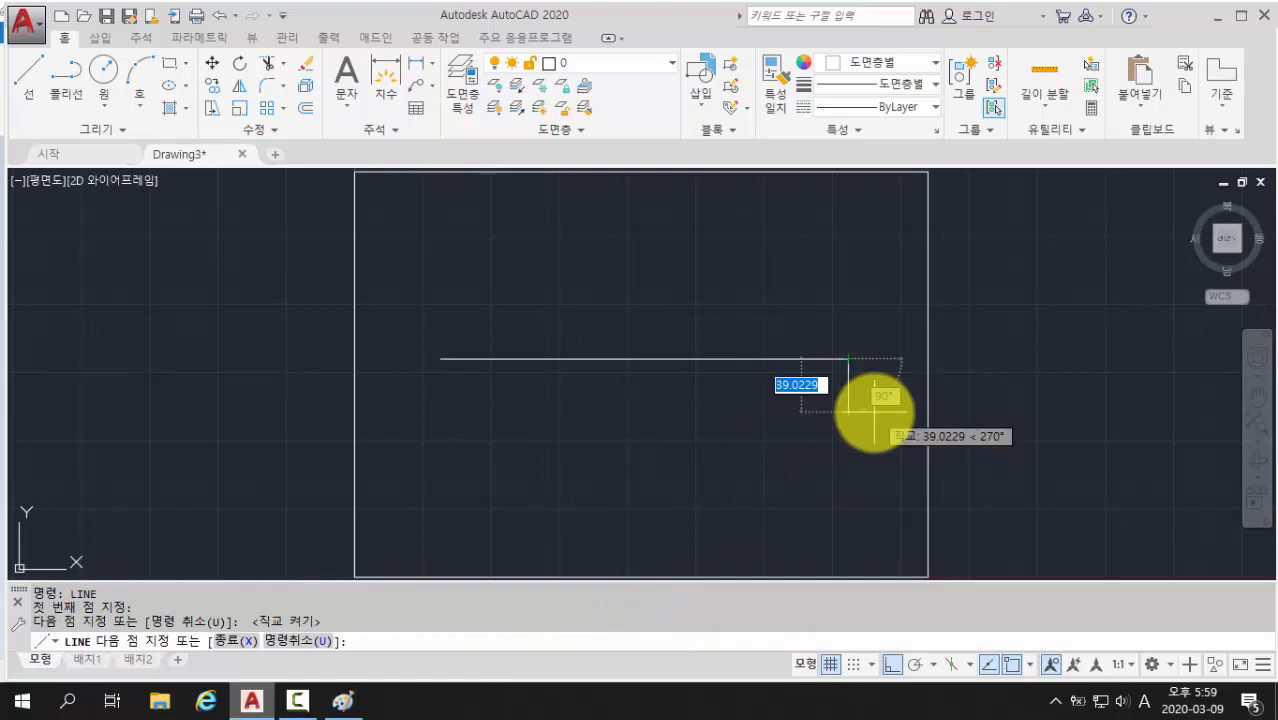
{"action": "key", "text": "Return"}
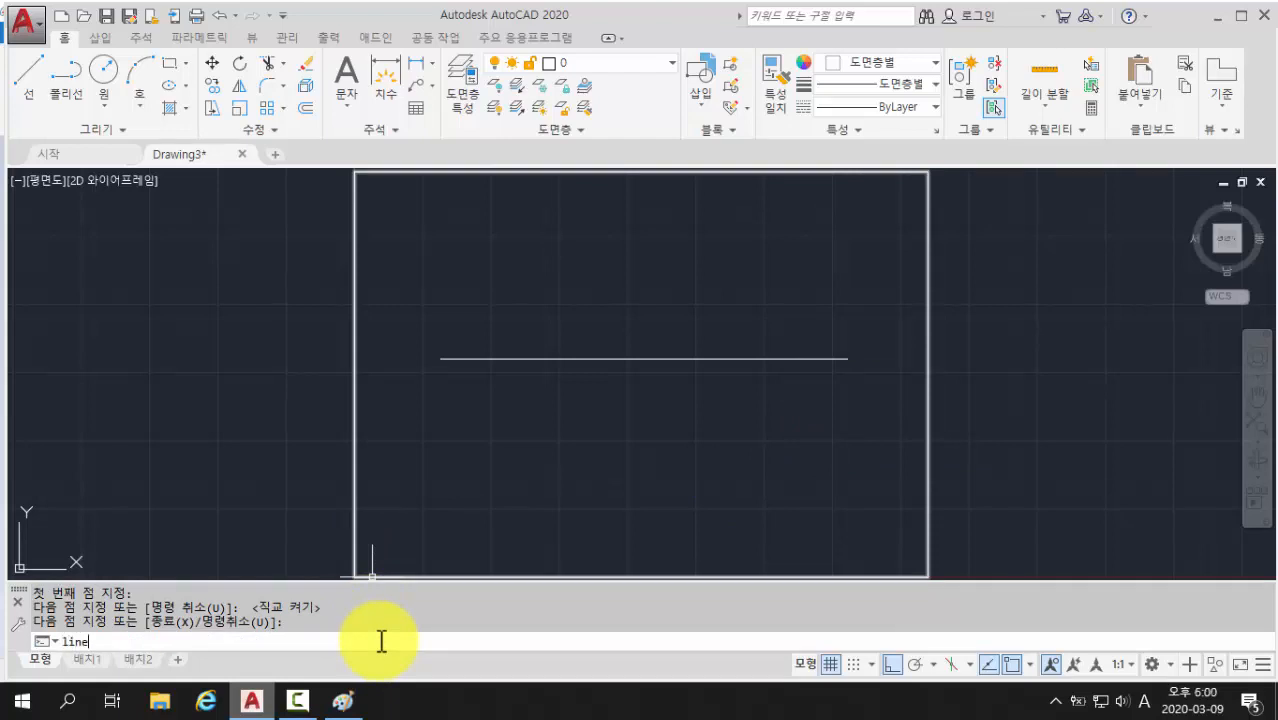
Step: Draw a vertical line crossing the horizontal line near its left end, spanning most of the frame's height
{"action": "key", "text": "Return"}
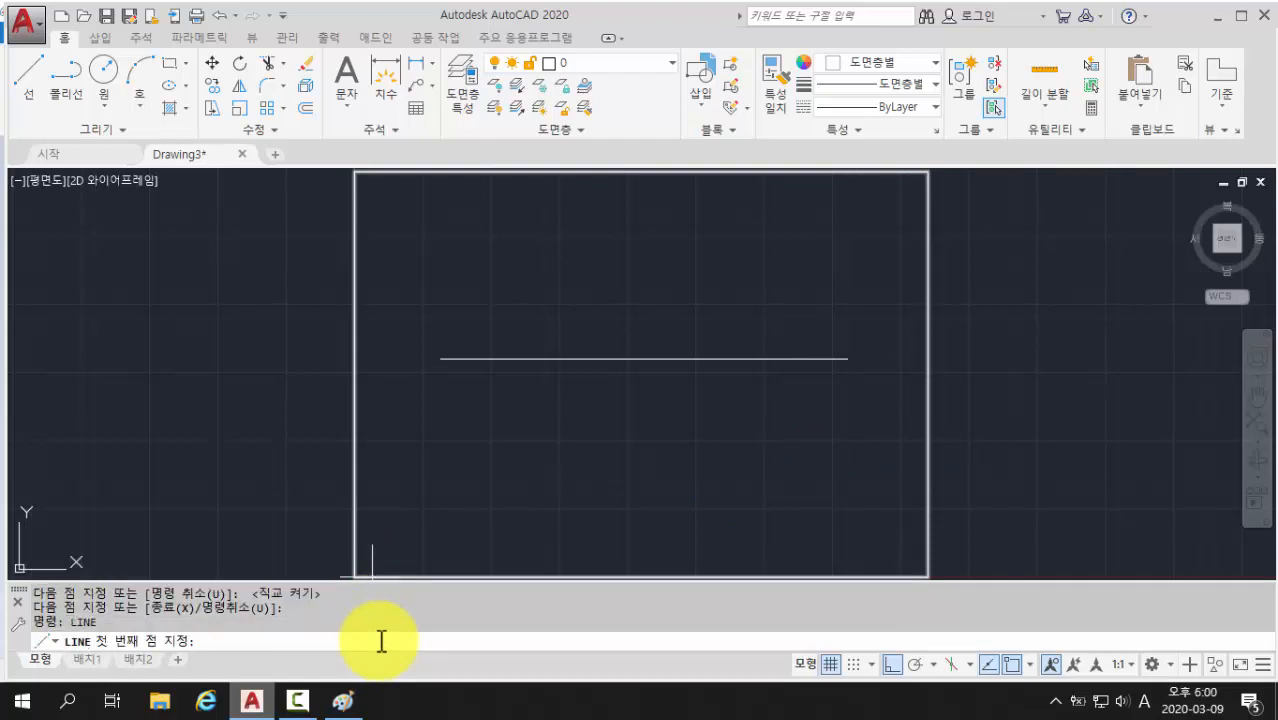
{"action": "left_click", "coordinate": [495, 230]}
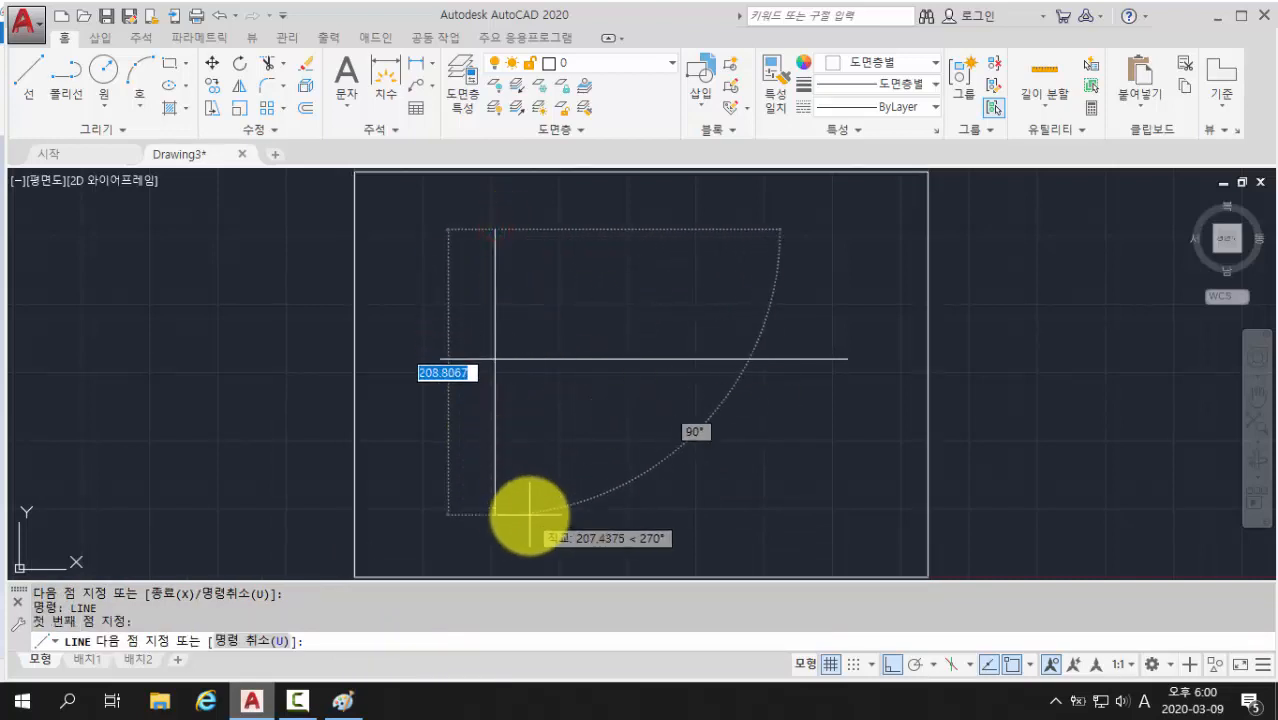
{"action": "left_click", "coordinate": [497, 532]}
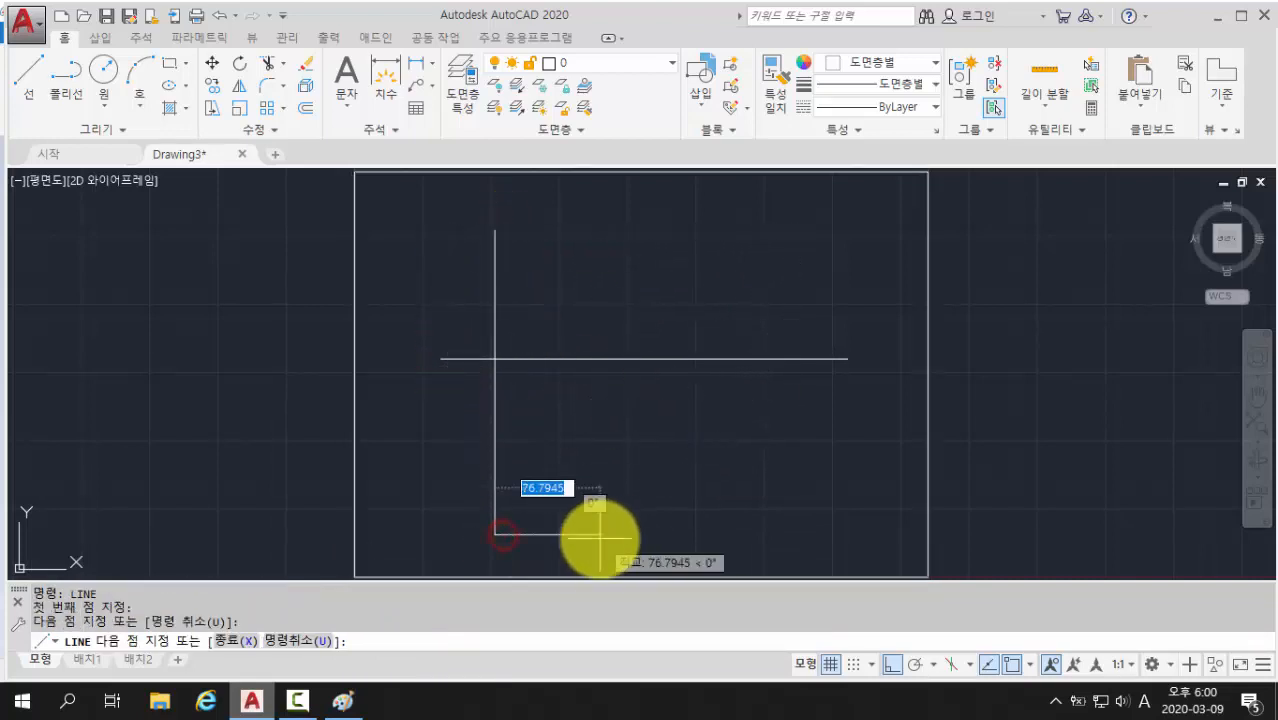
{"action": "key", "text": "Return"}
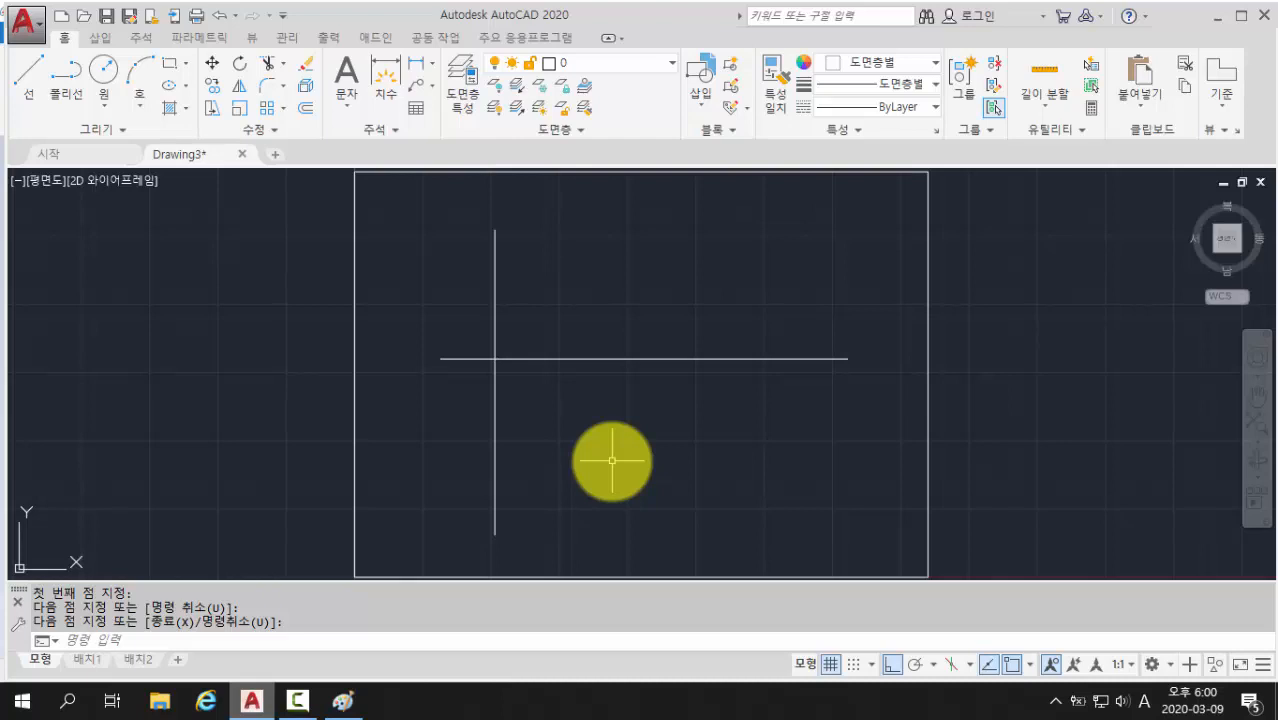
Step: Start Offset, switch to Paint and mark the upper-left view's centreline in red, with arrows to both edges and its 20 height circled
{"action": "left_click", "coordinate": [128, 645]}
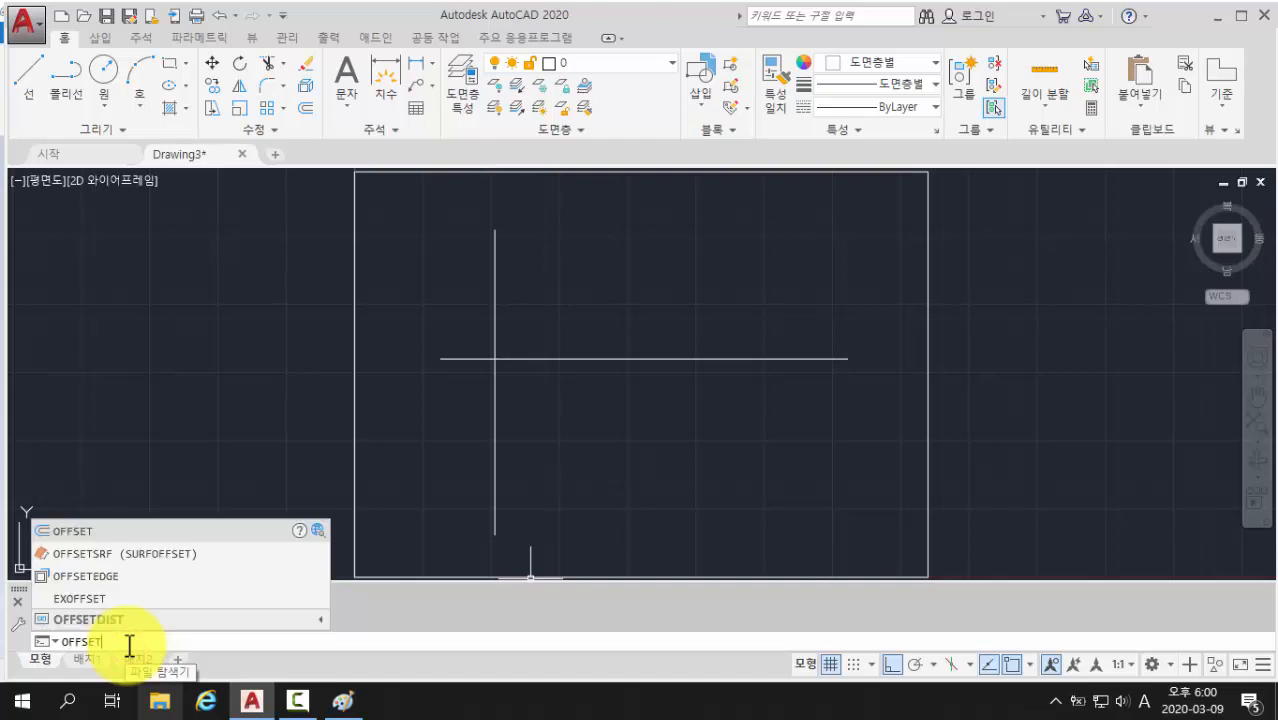
{"action": "key", "text": "Return"}
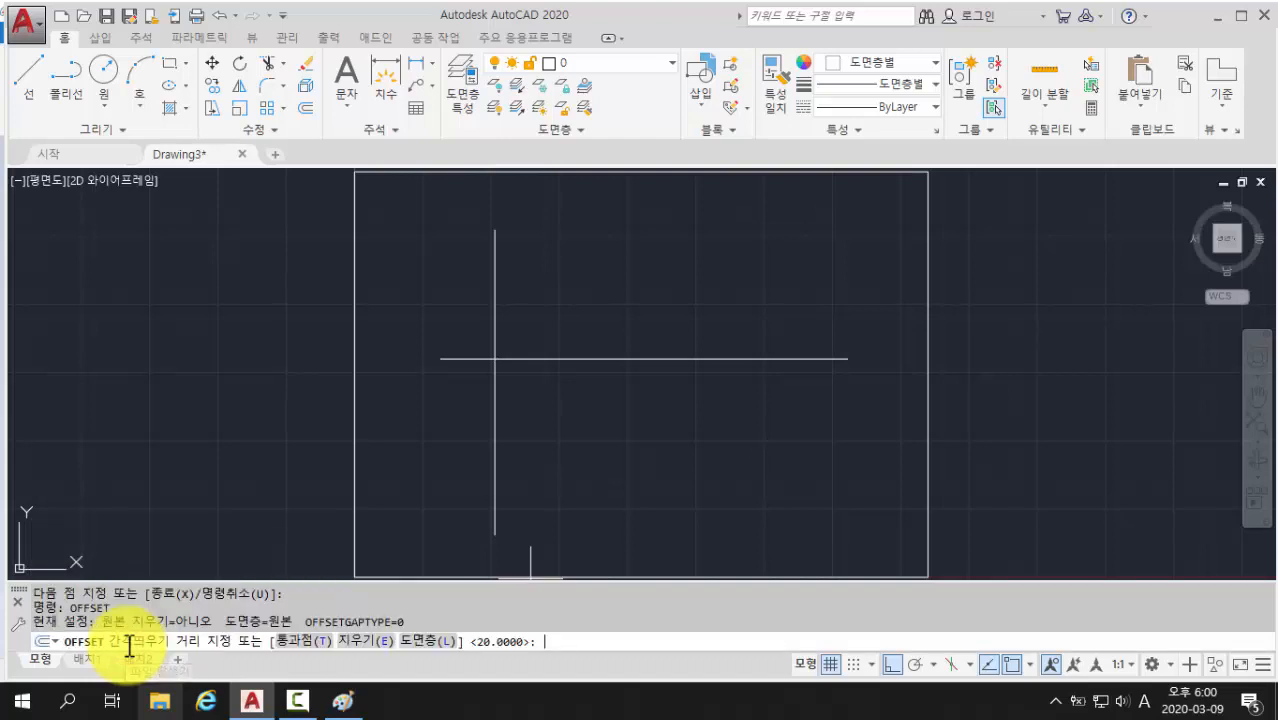
{"action": "left_click", "coordinate": [343, 700]}
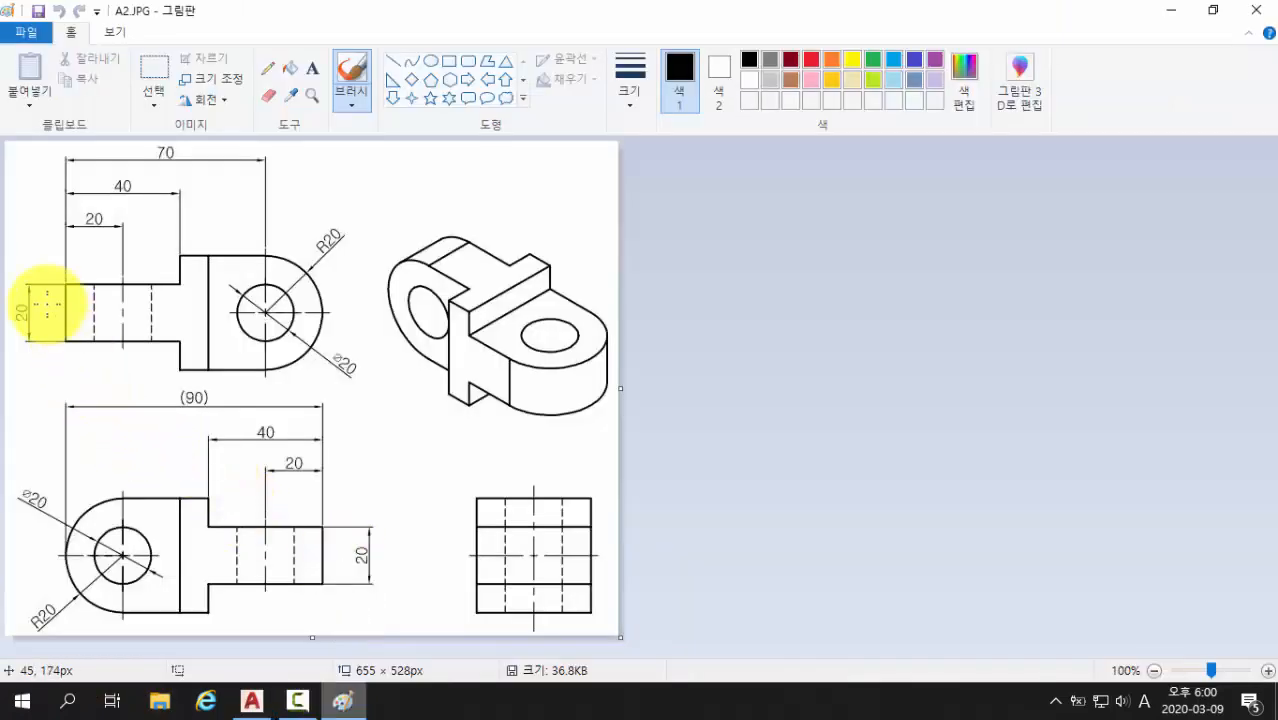
{"action": "left_click", "coordinate": [267, 68]}
{"action": "left_click_drag", "start_coordinate": [44, 312], "coordinate": [190, 312]}
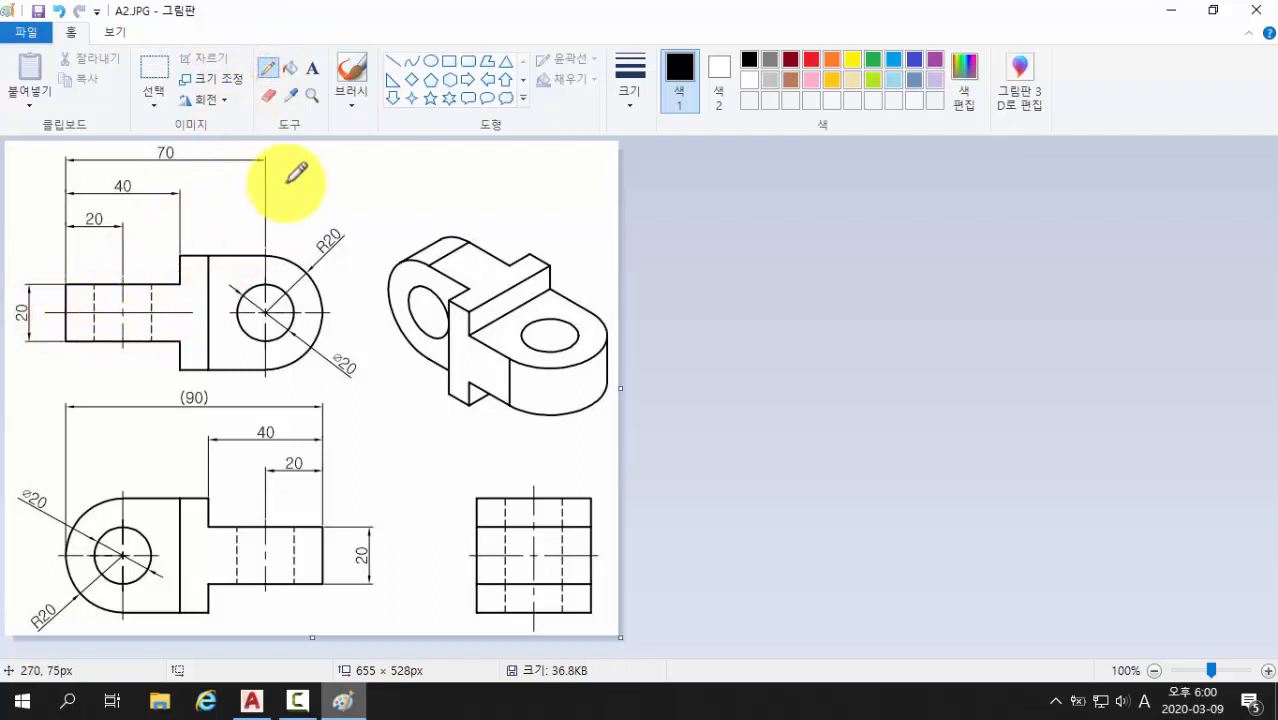
{"action": "left_click", "coordinate": [809, 60]}
{"action": "mouse_move", "coordinate": [45, 312]}
{"action": "left_mouse_down"}
{"action": "mouse_move", "coordinate": [336, 309]}
{"action": "mouse_move", "coordinate": [31, 312]}
{"action": "left_mouse_up"}
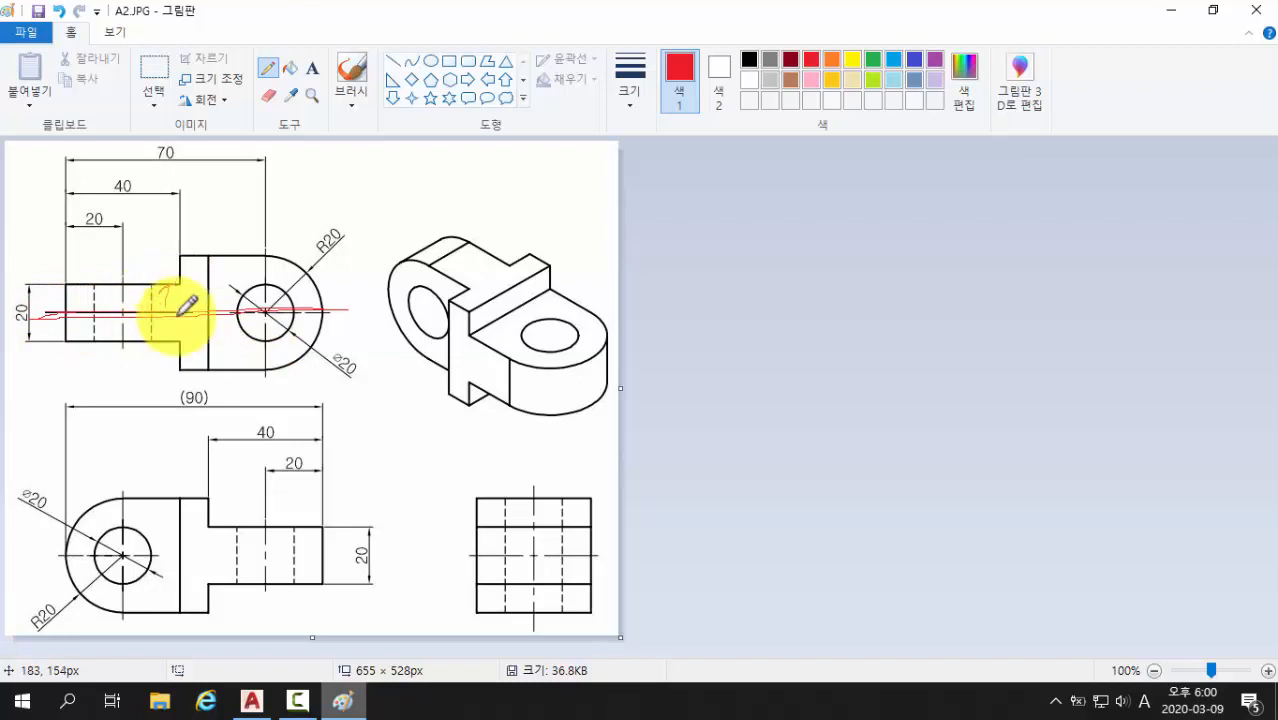
{"action": "mouse_move", "coordinate": [174, 310]}
{"action": "left_mouse_down"}
{"action": "mouse_move", "coordinate": [170, 334]}
{"action": "mouse_move", "coordinate": [178, 298]}
{"action": "left_mouse_up"}
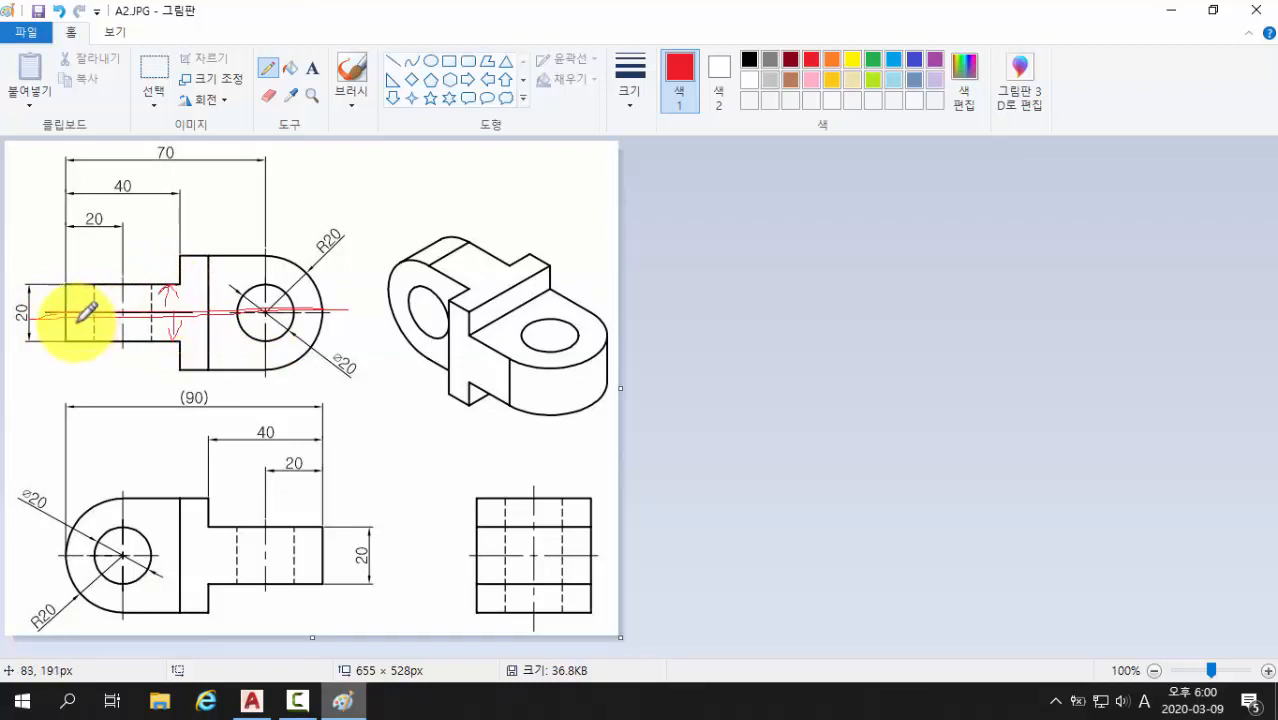
{"action": "mouse_move", "coordinate": [36, 328]}
{"action": "left_mouse_down"}
{"action": "mouse_move", "coordinate": [20, 330]}
{"action": "mouse_move", "coordinate": [28, 285]}
{"action": "mouse_move", "coordinate": [37, 314]}
{"action": "left_mouse_up"}
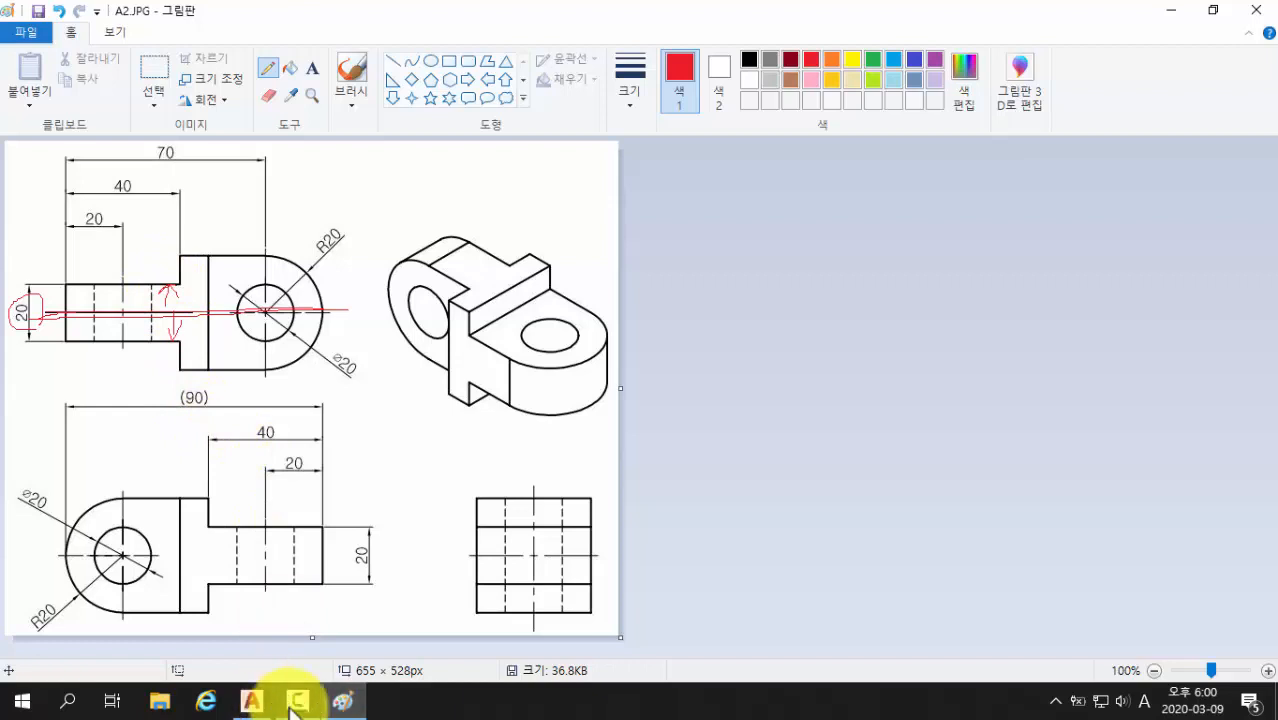
Step: Return to AutoCAD and offset the horizontal line by 10, once above and once below
{"action": "left_click", "coordinate": [248, 706]}
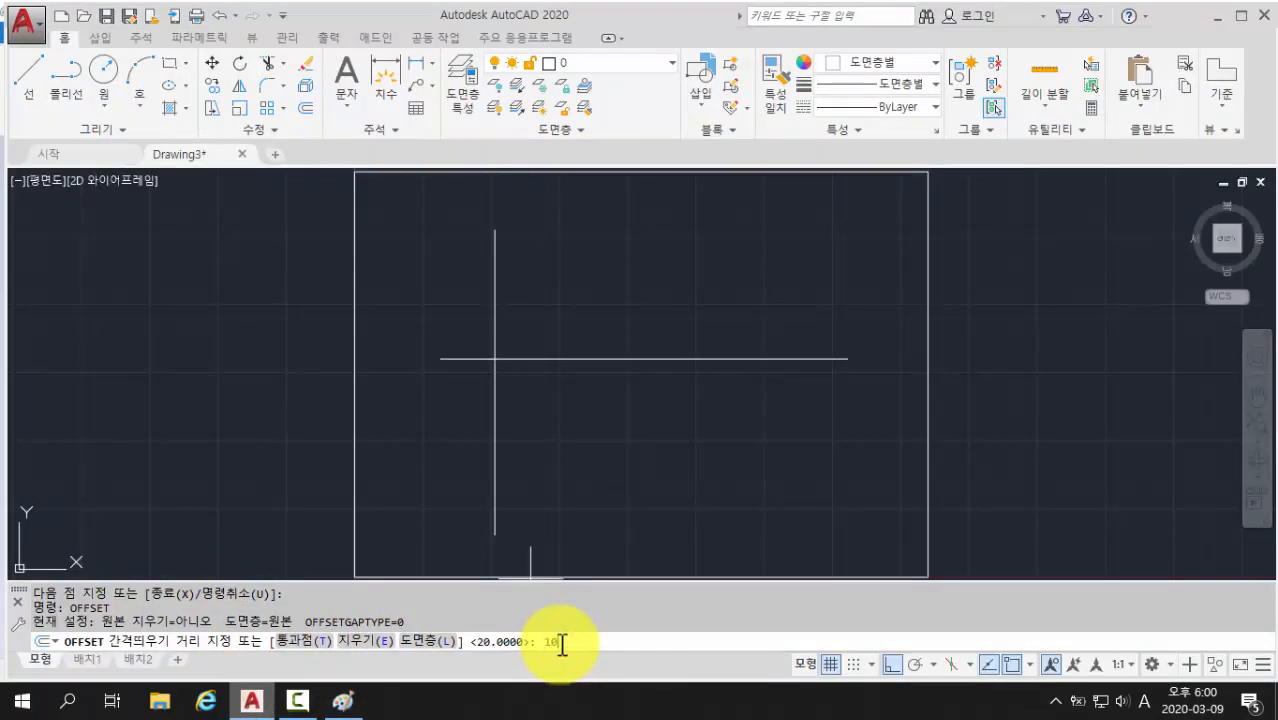
{"action": "key", "text": "Return"}
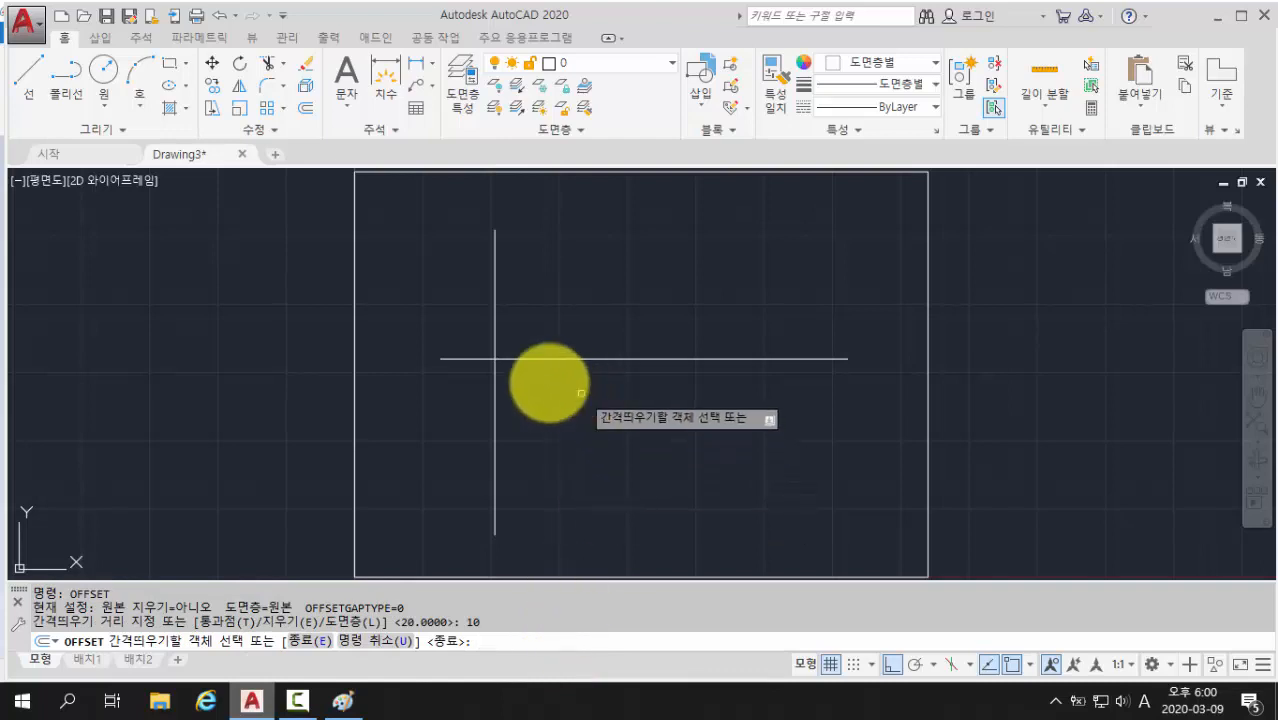
{"action": "left_click", "coordinate": [533, 360]}
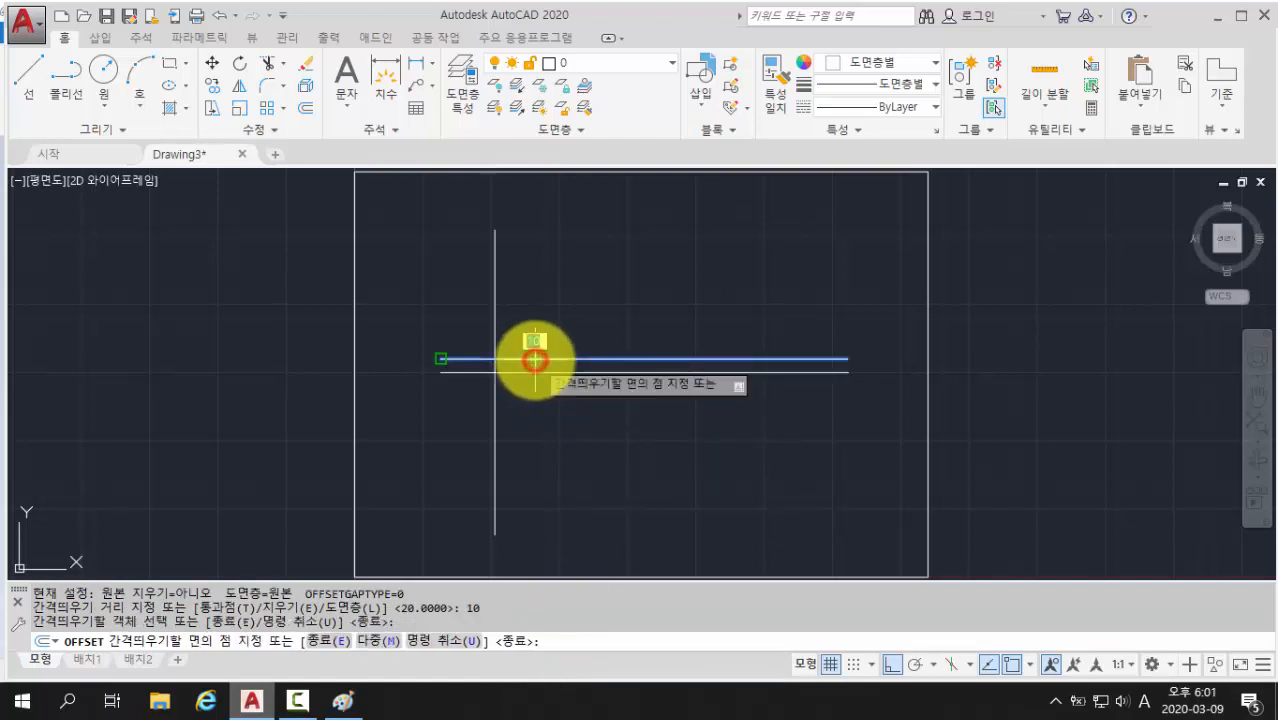
{"action": "left_click", "coordinate": [530, 254]}
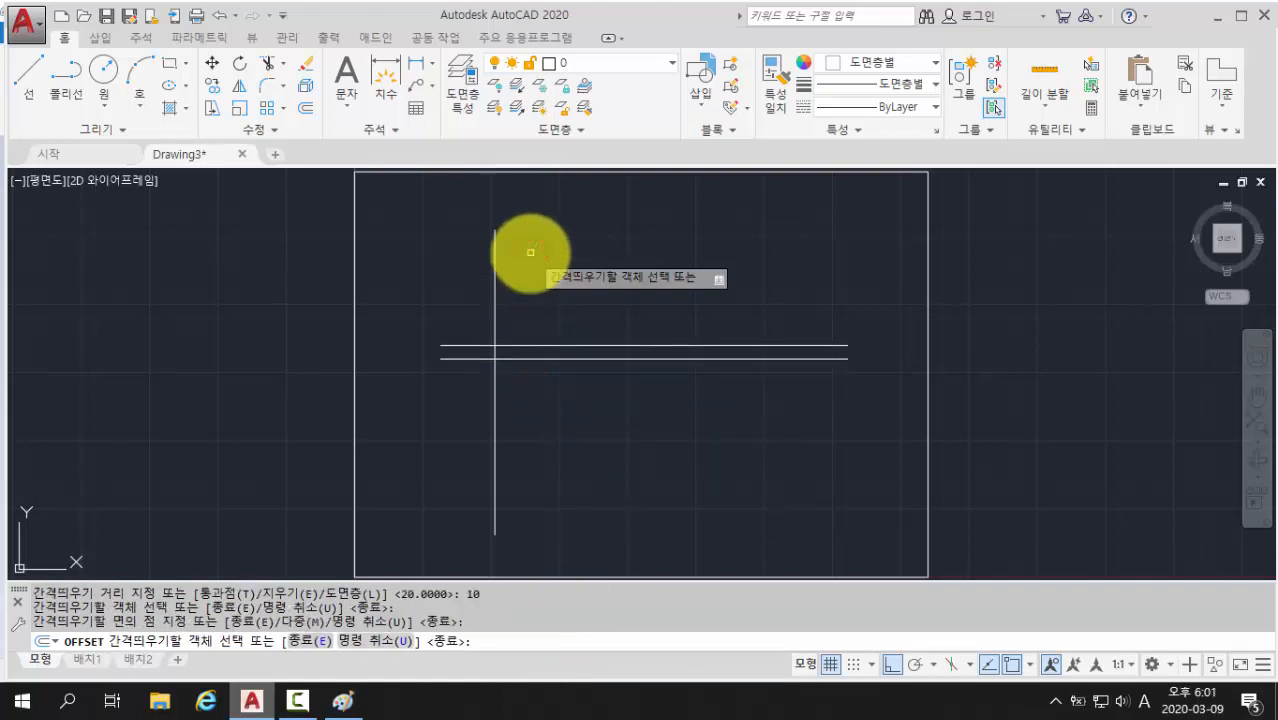
{"action": "left_click", "coordinate": [530, 358]}
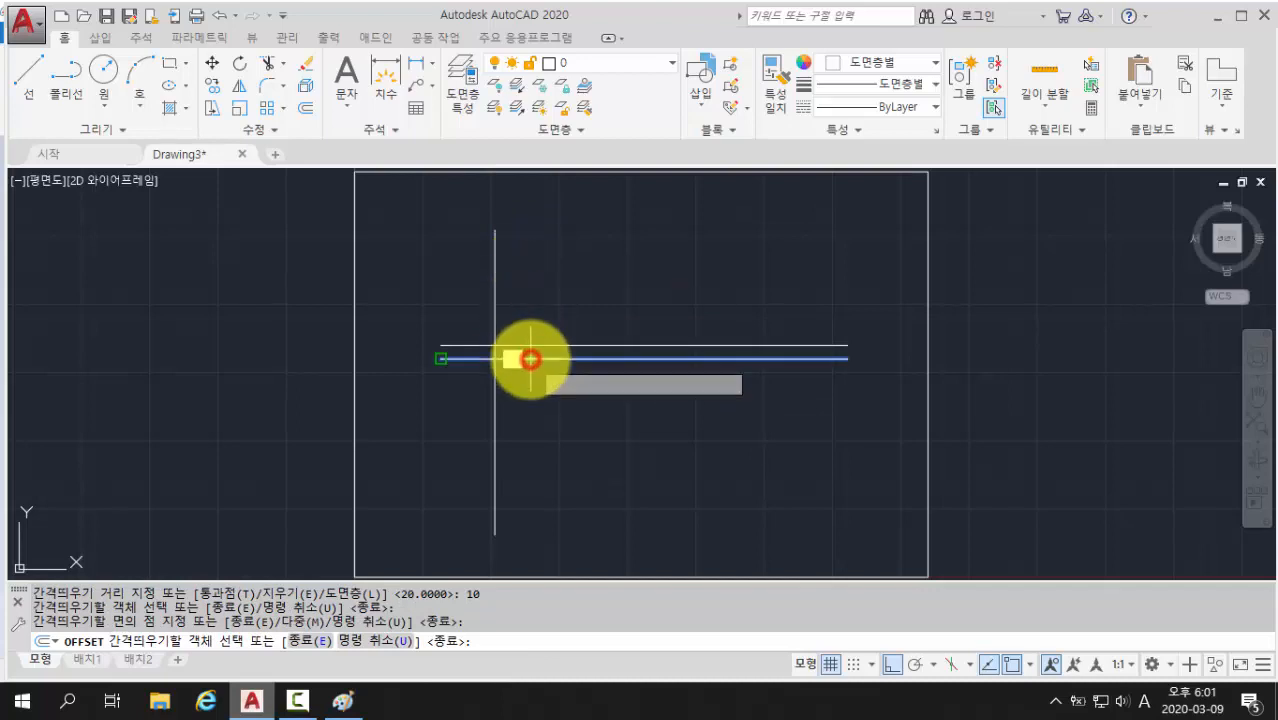
{"action": "left_click", "coordinate": [545, 465]}
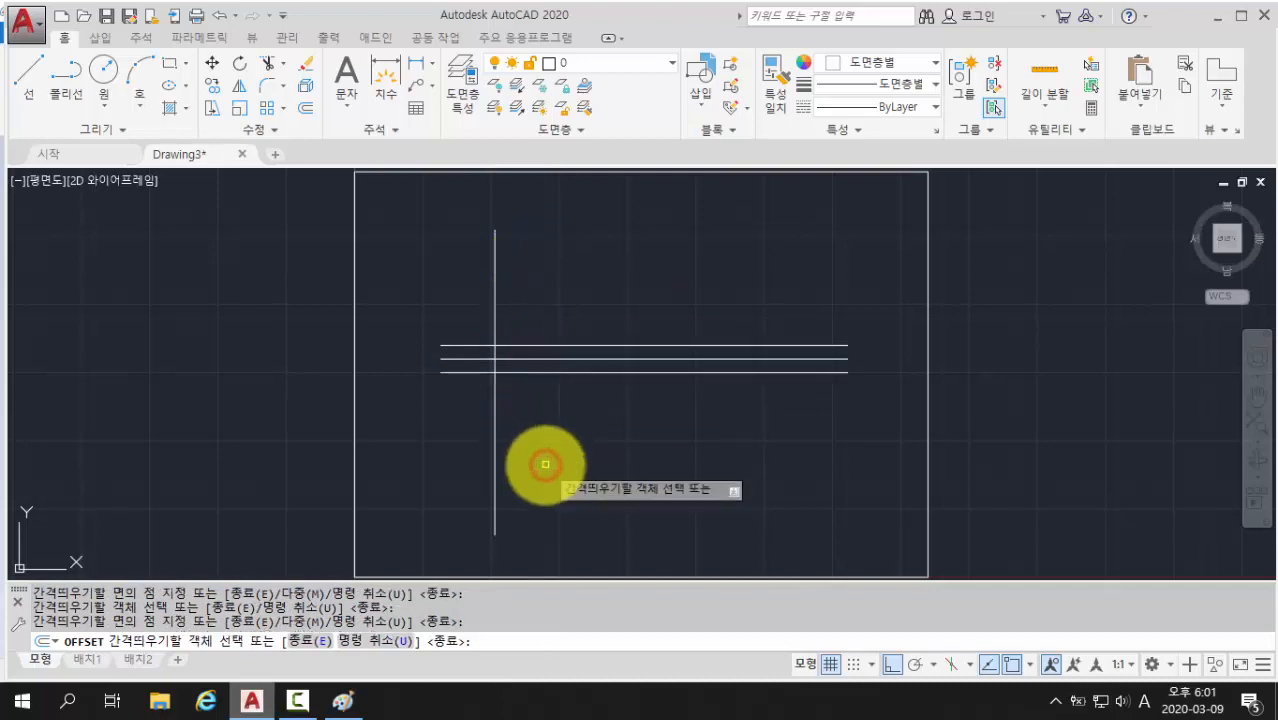
{"action": "scroll", "coordinate": [584, 333], "scroll_direction": "up", "scroll_amount": 4}
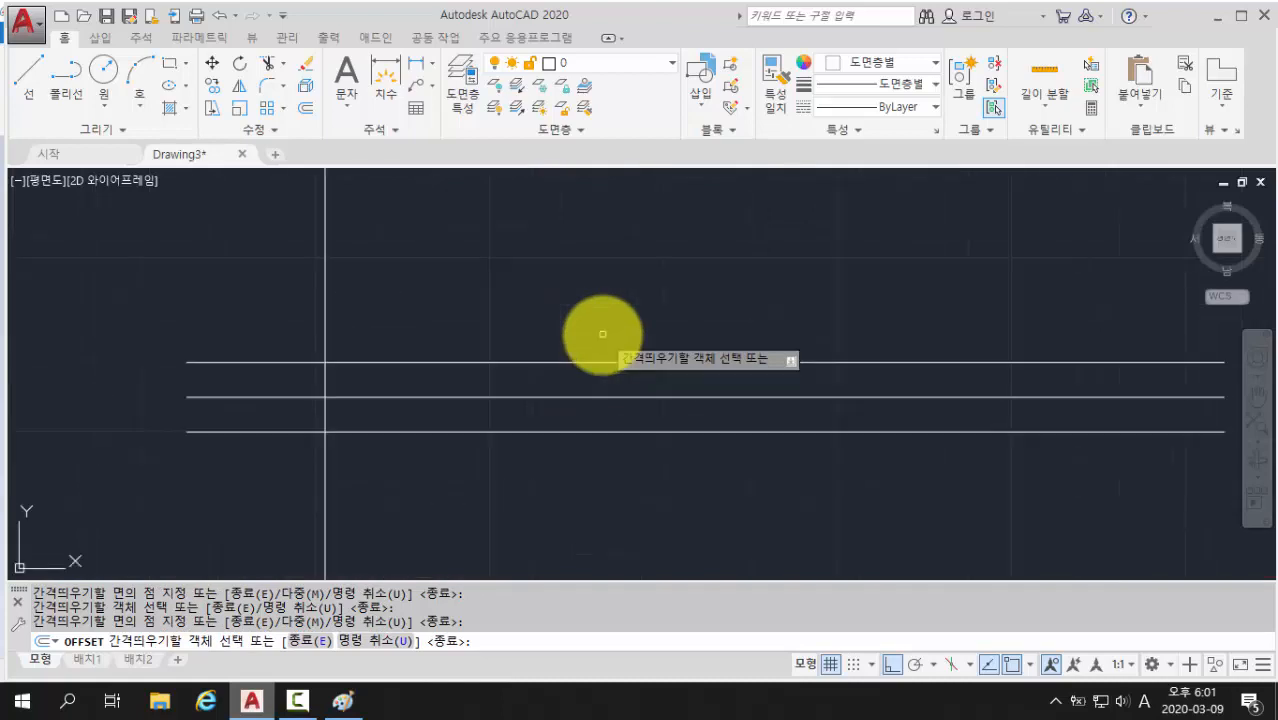
{"action": "scroll", "coordinate": [464, 333], "scroll_direction": "down", "scroll_amount": 2}
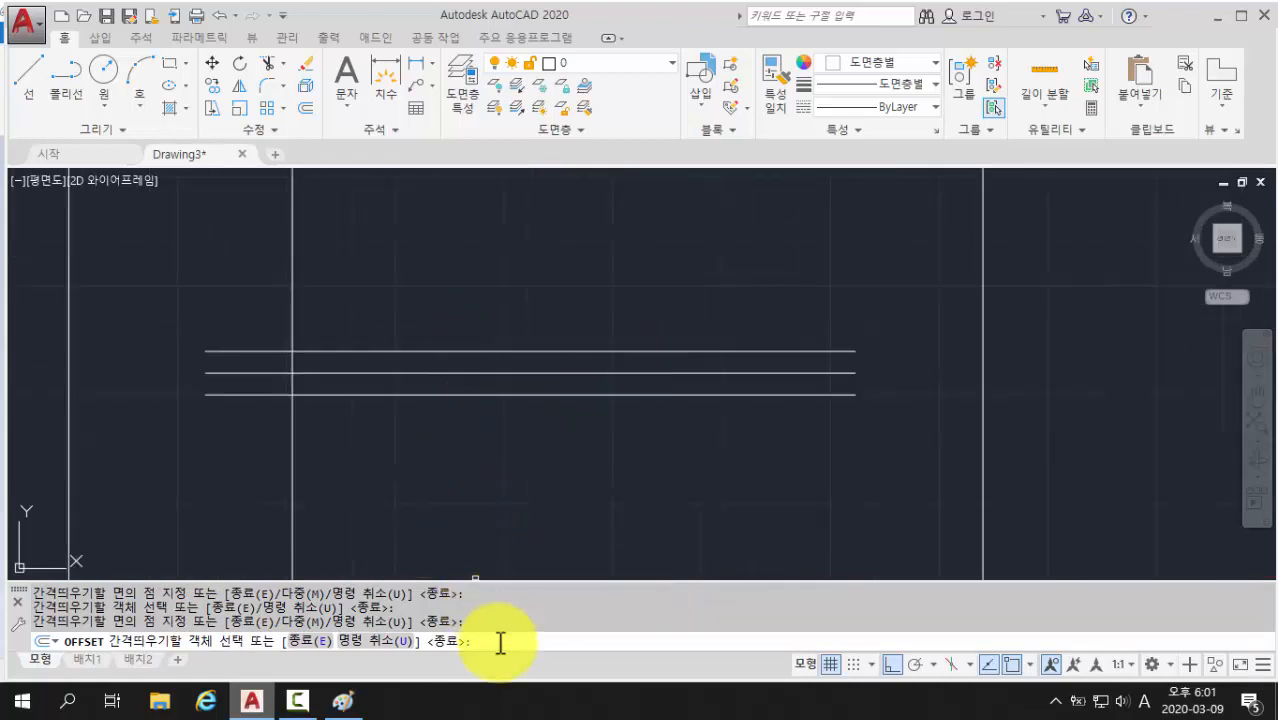
{"action": "key", "text": "Return"}
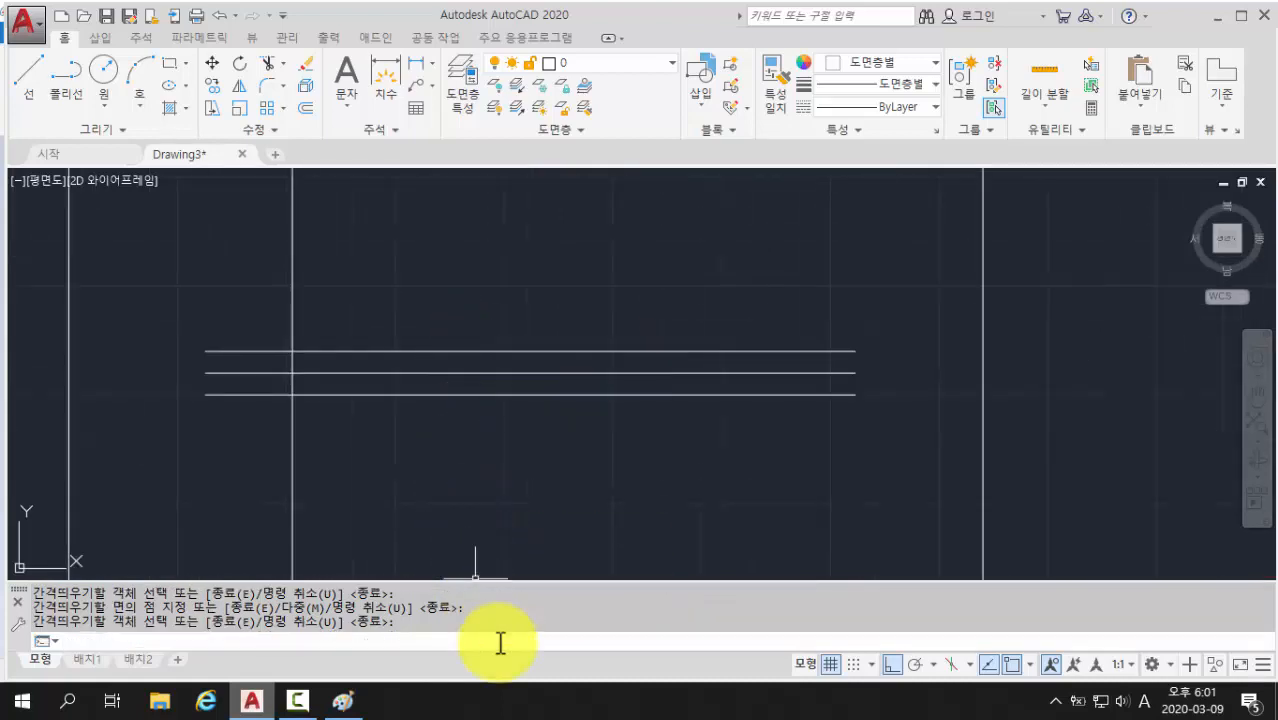
Step: Switch to Paint and mark the full height of the upper-left view's taller section with a light blue double-headed arrow
{"action": "left_click", "coordinate": [340, 700]}
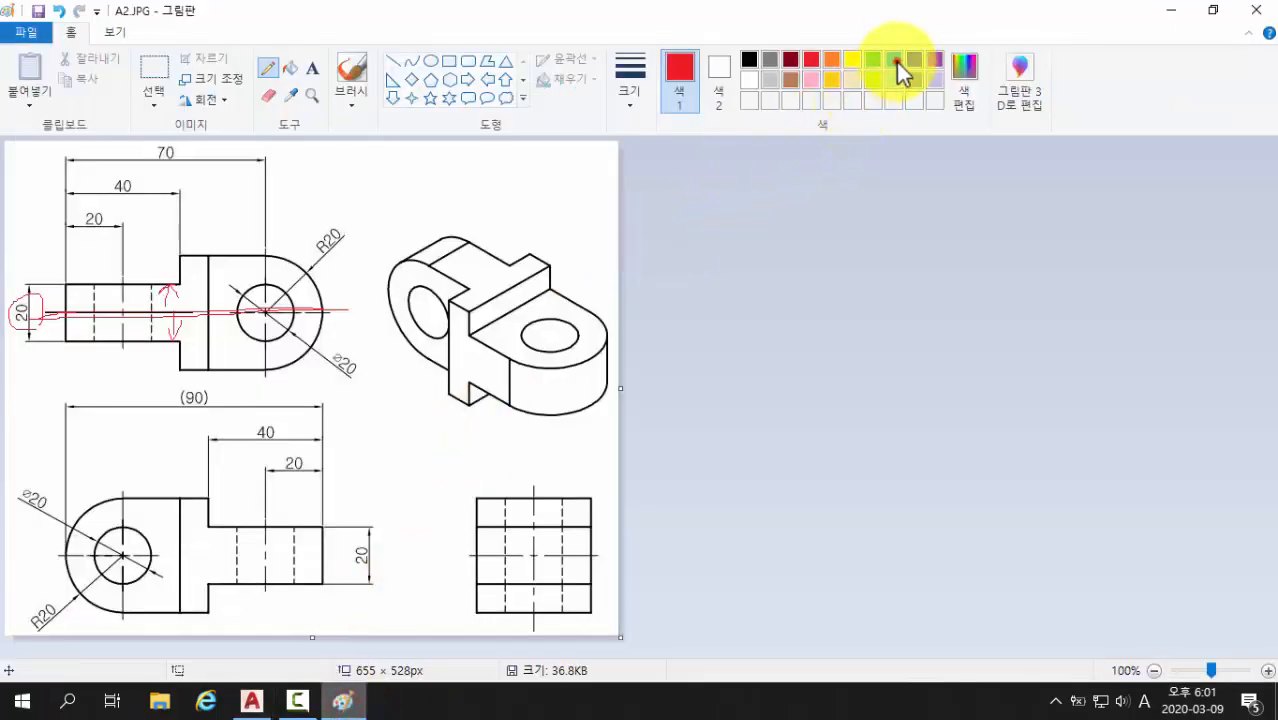
{"action": "left_click", "coordinate": [895, 60]}
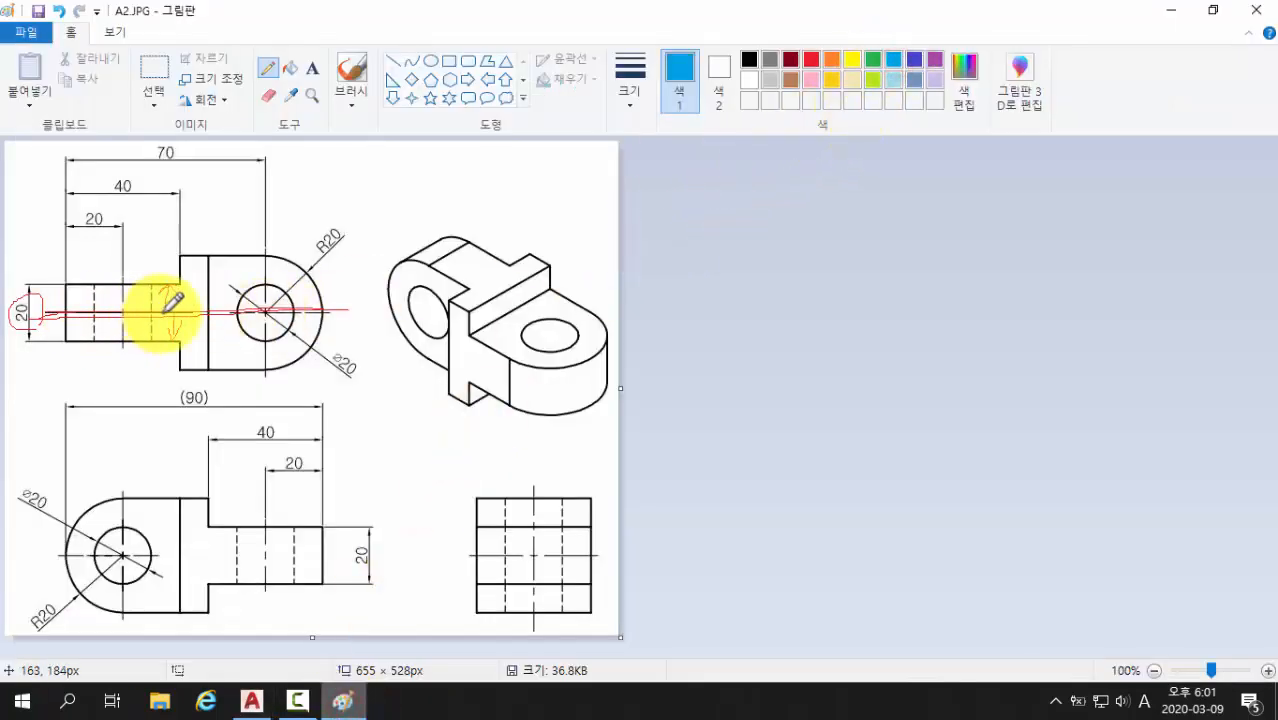
{"action": "mouse_move", "coordinate": [198, 313]}
{"action": "left_mouse_down"}
{"action": "mouse_move", "coordinate": [194, 251]}
{"action": "mouse_move", "coordinate": [205, 271]}
{"action": "mouse_move", "coordinate": [198, 376]}
{"action": "mouse_move", "coordinate": [205, 368]}
{"action": "left_mouse_up"}
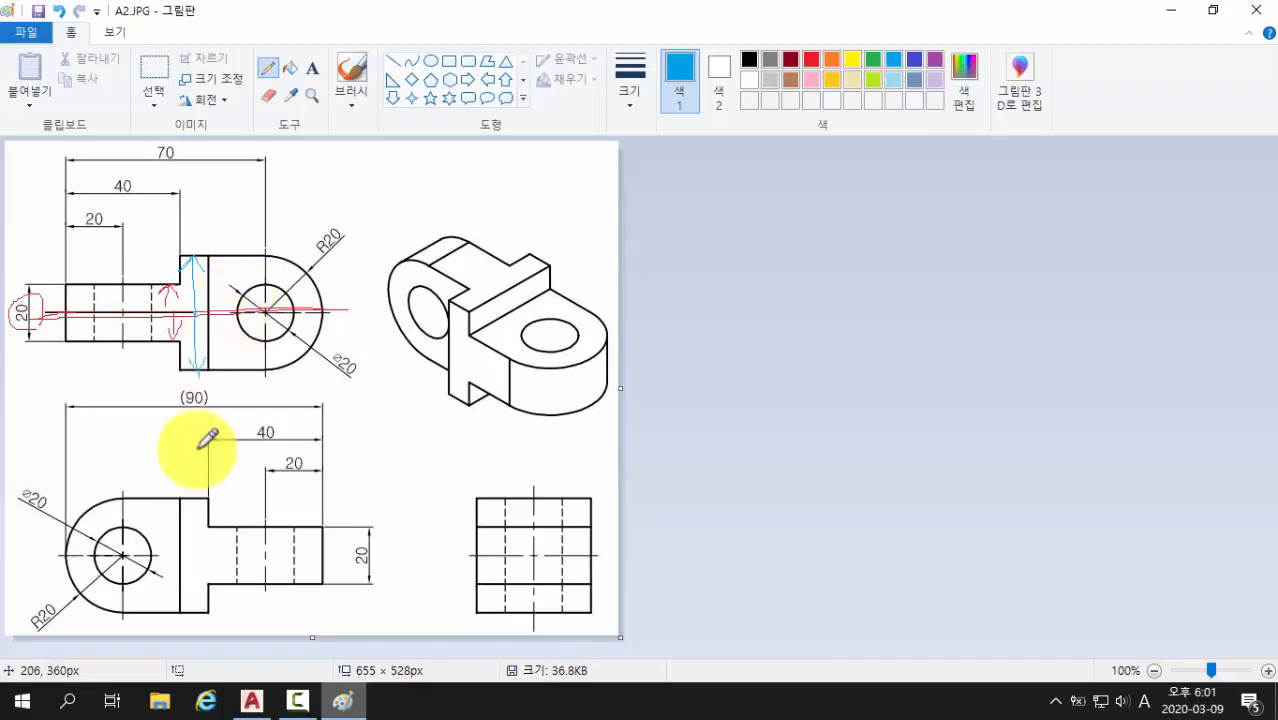
Step: Return to AutoCAD and offset the original middle horizontal line by 20, once above and once below
{"action": "left_click", "coordinate": [252, 700]}
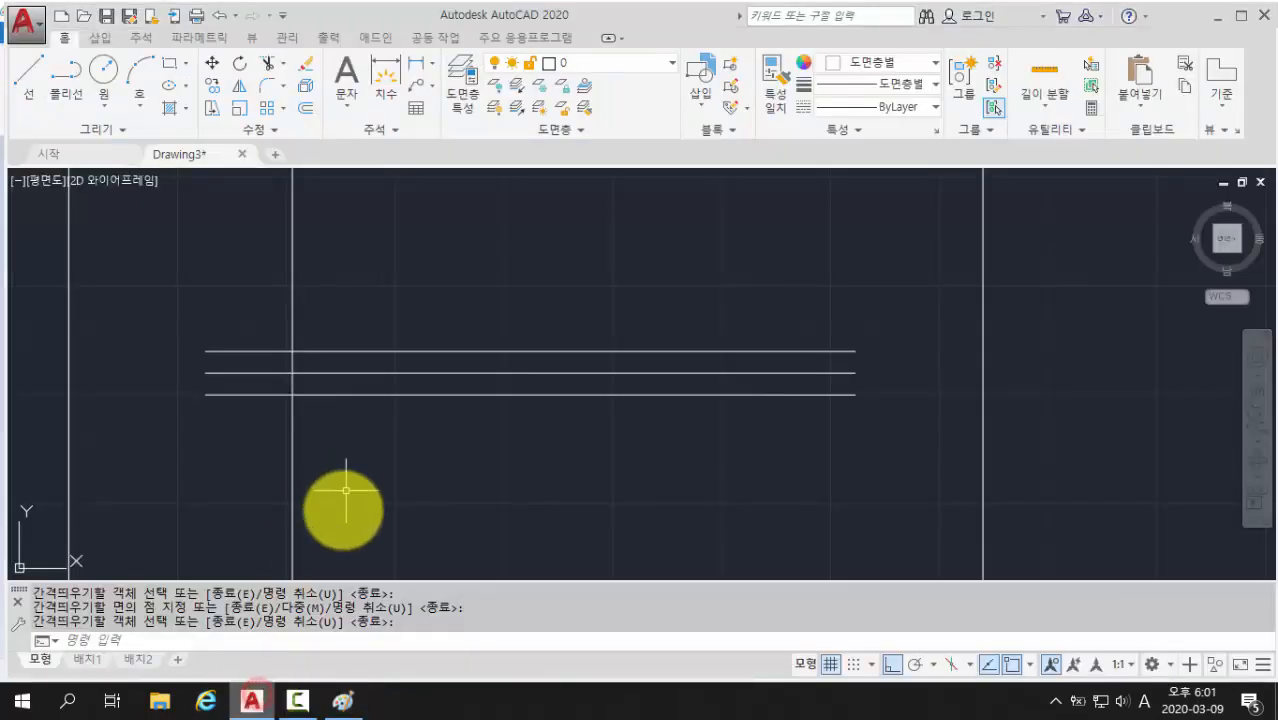
{"action": "left_click", "coordinate": [291, 640]}
{"action": "key", "text": "Return"}
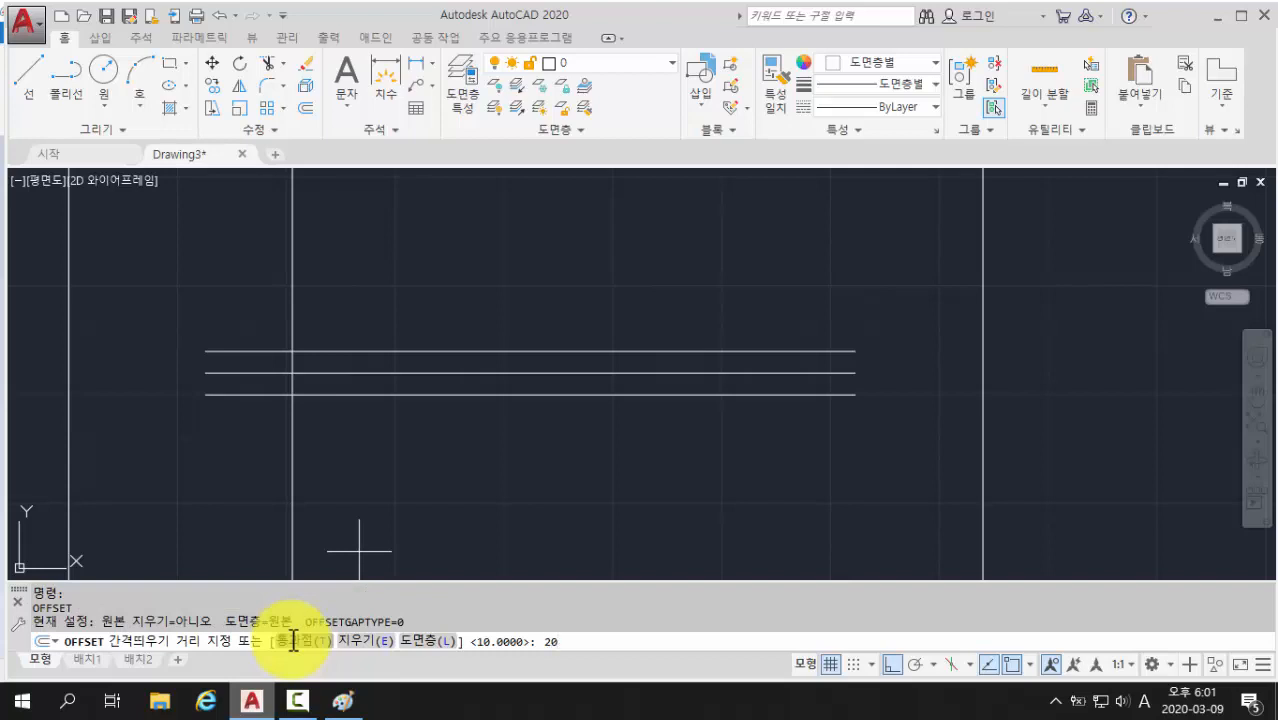
{"action": "key", "text": "Return"}
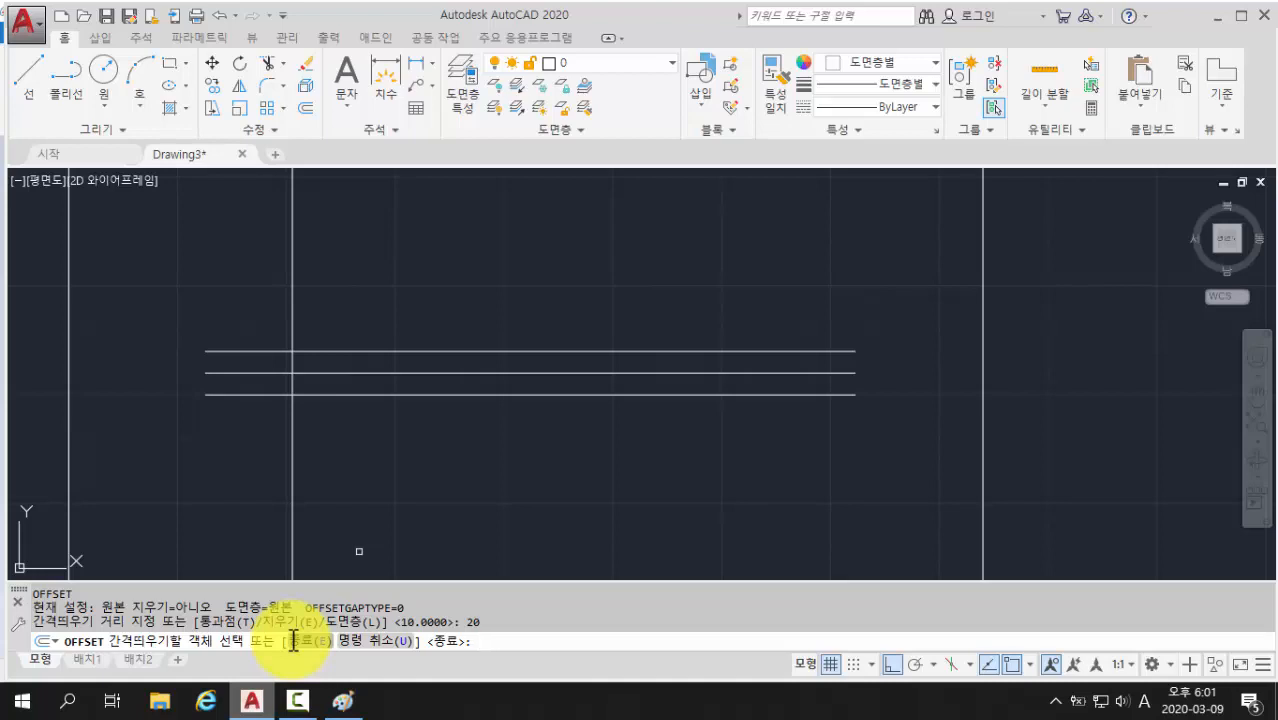
{"action": "left_click", "coordinate": [423, 372]}
{"action": "left_click", "coordinate": [419, 265]}
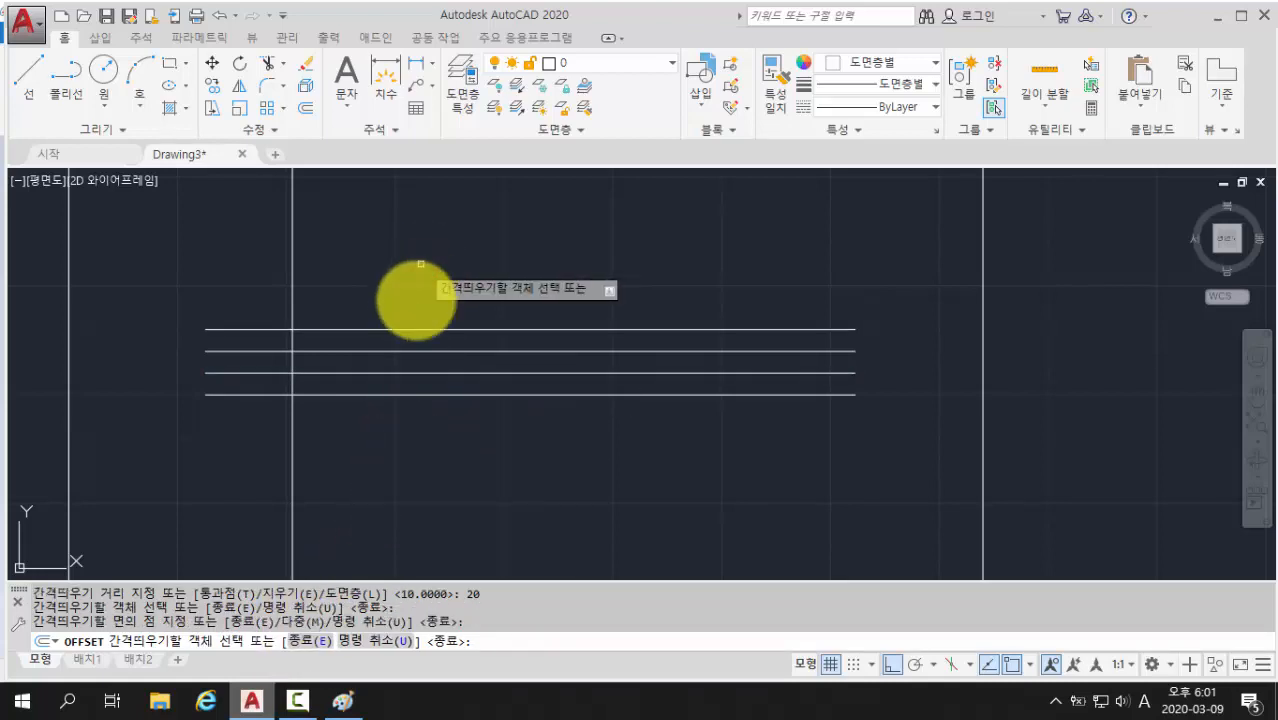
{"action": "left_click", "coordinate": [430, 374]}
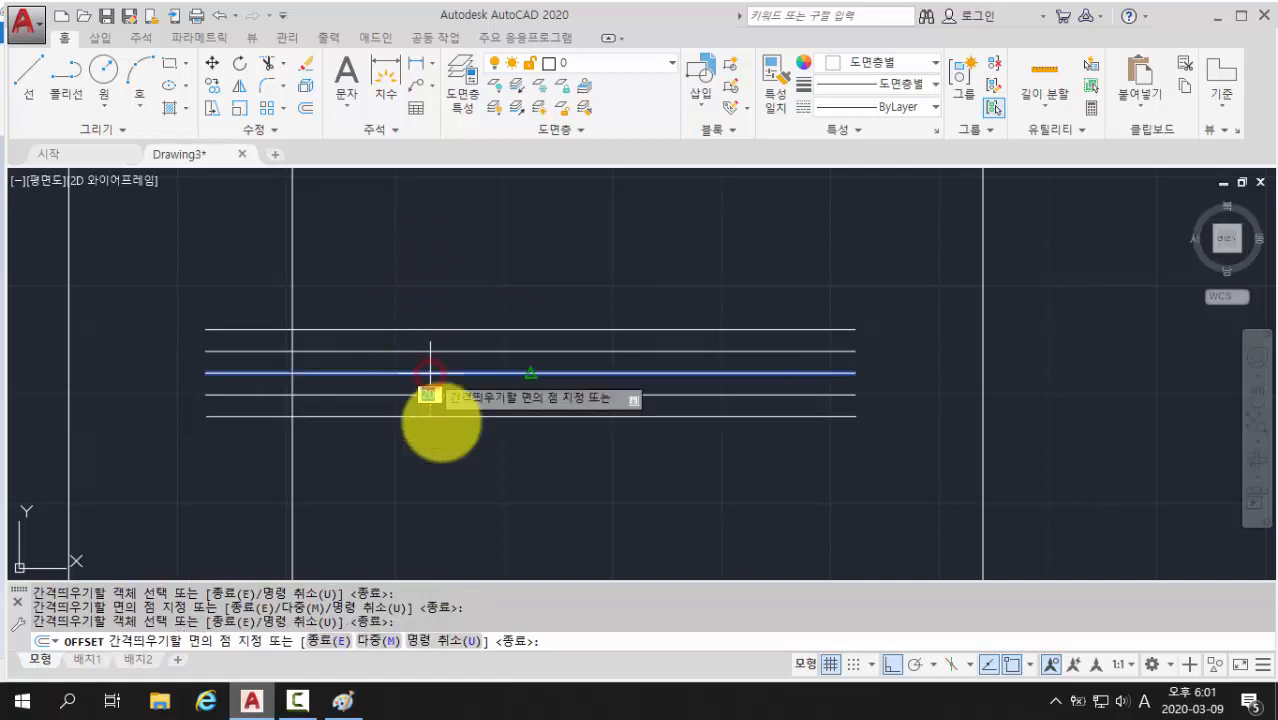
{"action": "left_click", "coordinate": [440, 482]}
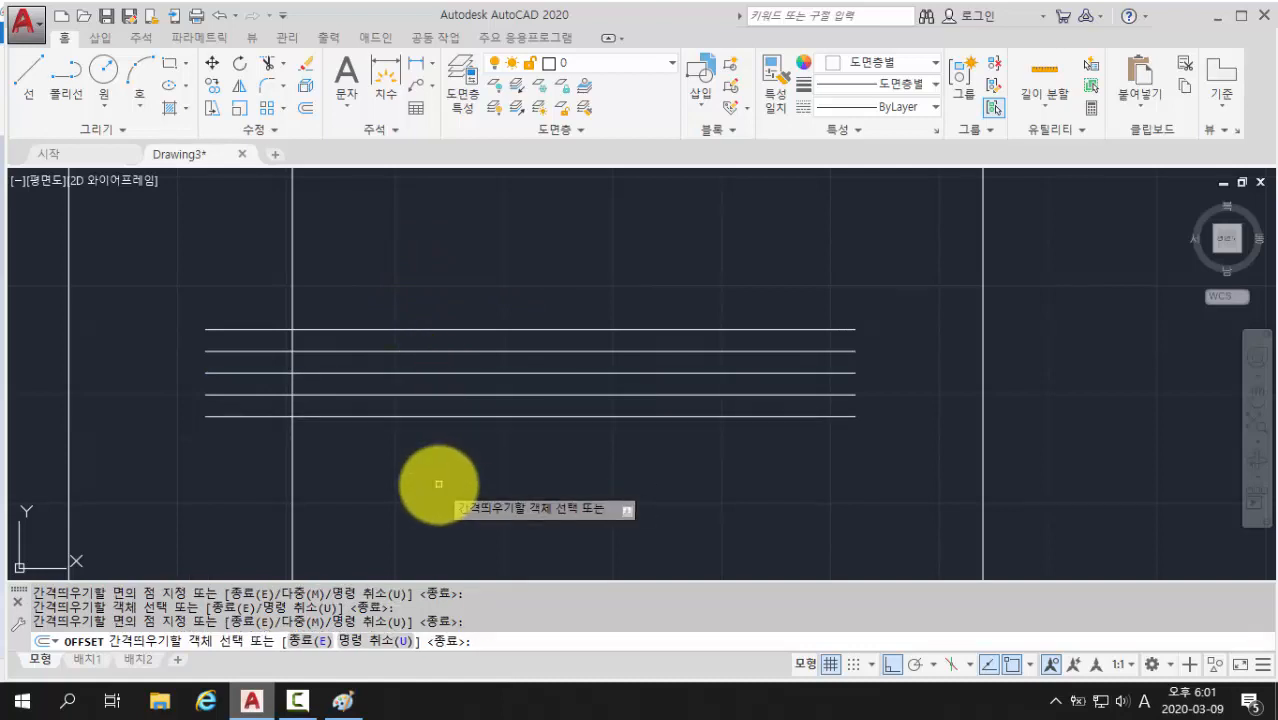
{"action": "key", "text": "Return"}
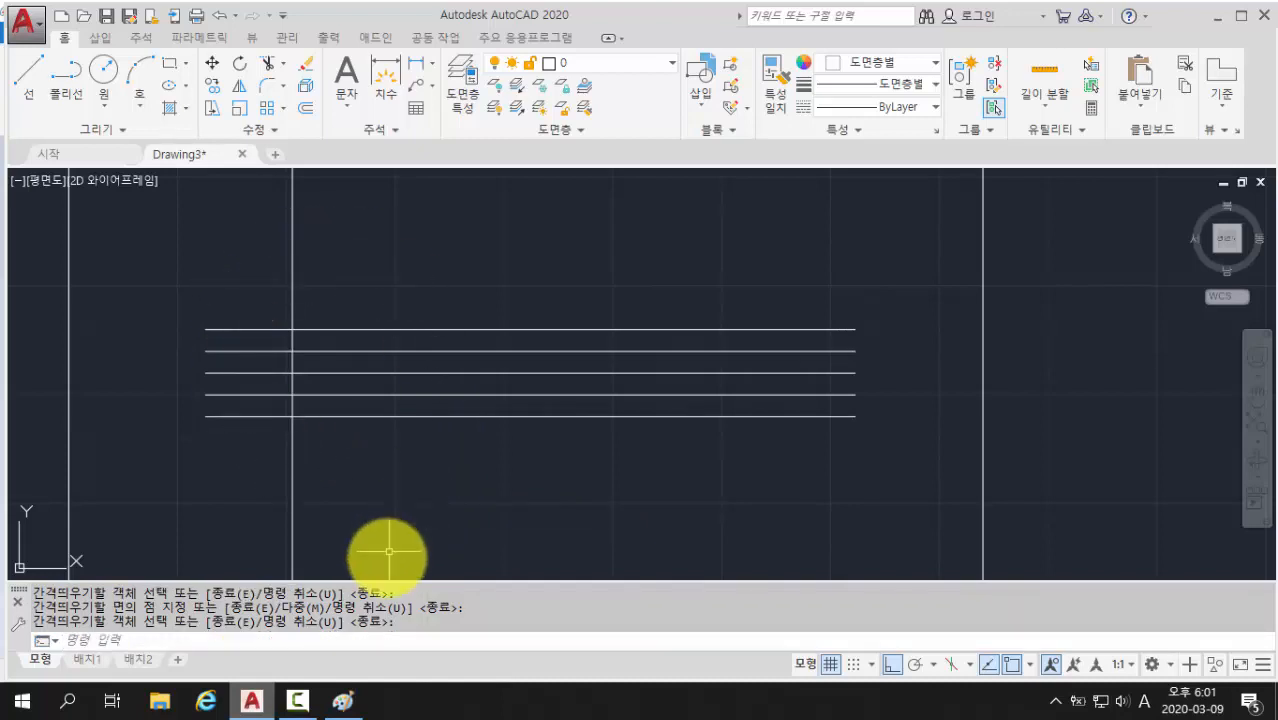
Step: In Paint, mark the upper-left view's left edge and its 20, 40 and 70 length dimensions in green, then return to AutoCAD
{"action": "left_click", "coordinate": [344, 703]}
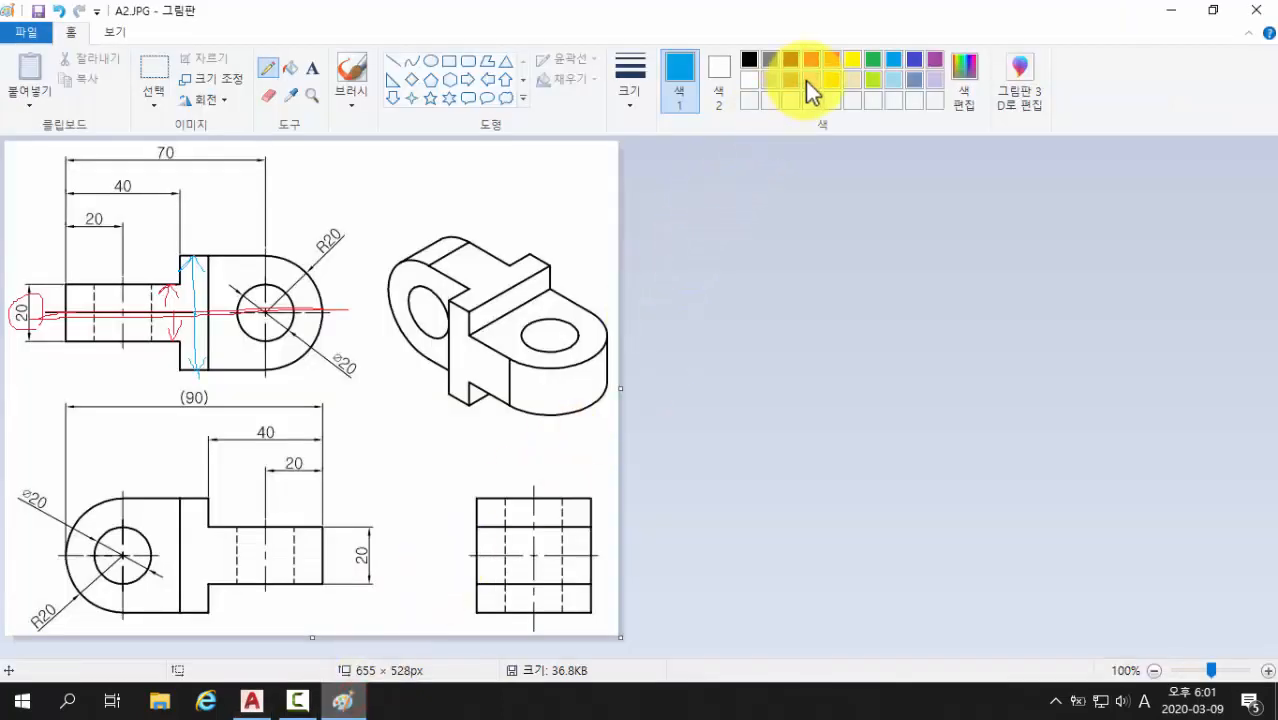
{"action": "left_click", "coordinate": [870, 60]}
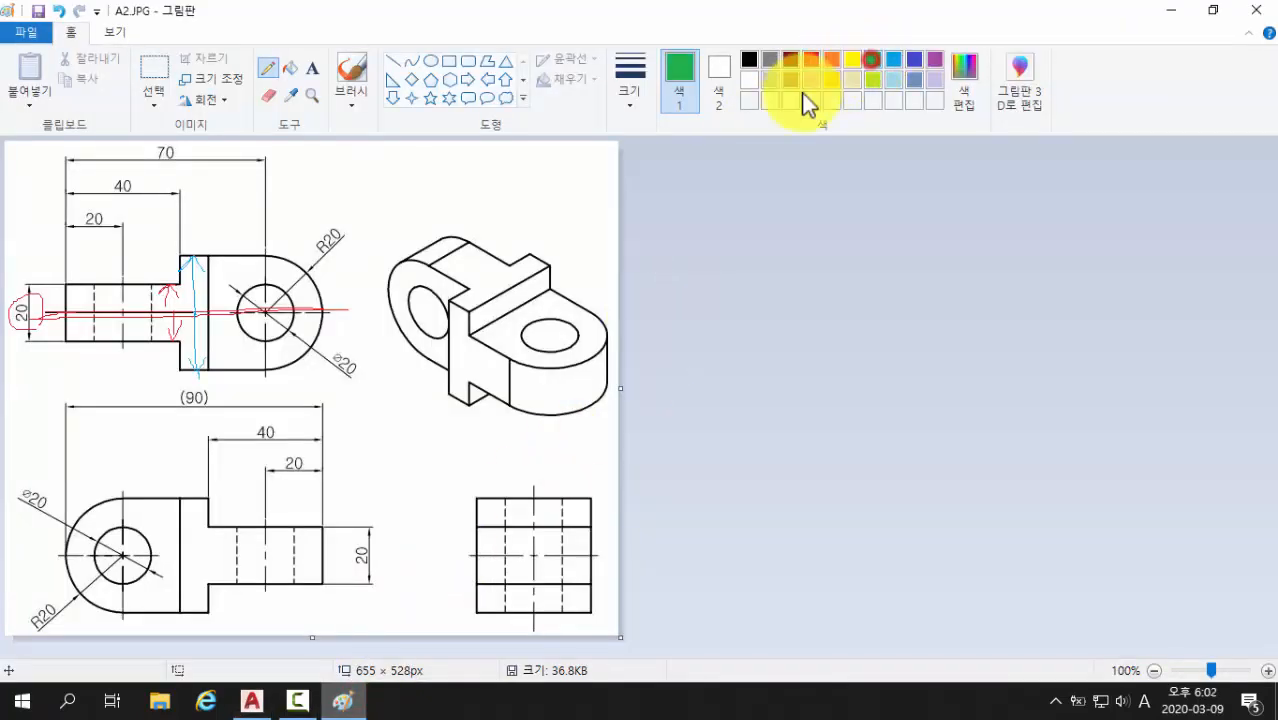
{"action": "left_click_drag", "start_coordinate": [64, 233], "coordinate": [62, 388]}
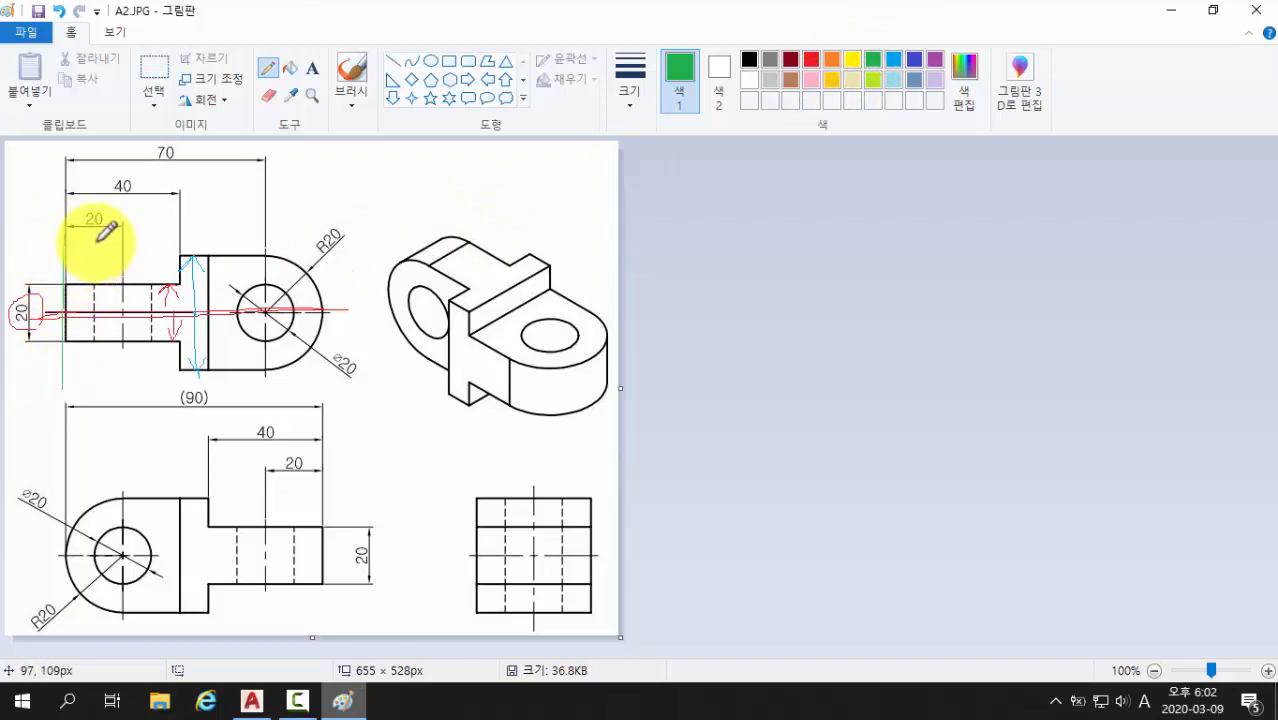
{"action": "mouse_move", "coordinate": [101, 233]}
{"action": "left_mouse_down"}
{"action": "mouse_move", "coordinate": [74, 232]}
{"action": "mouse_move", "coordinate": [99, 236]}
{"action": "left_mouse_up"}
{"action": "mouse_move", "coordinate": [140, 196]}
{"action": "left_mouse_down"}
{"action": "mouse_move", "coordinate": [108, 182]}
{"action": "mouse_move", "coordinate": [132, 200]}
{"action": "left_mouse_up"}
{"action": "left_click_drag", "start_coordinate": [163, 142], "coordinate": [180, 174]}
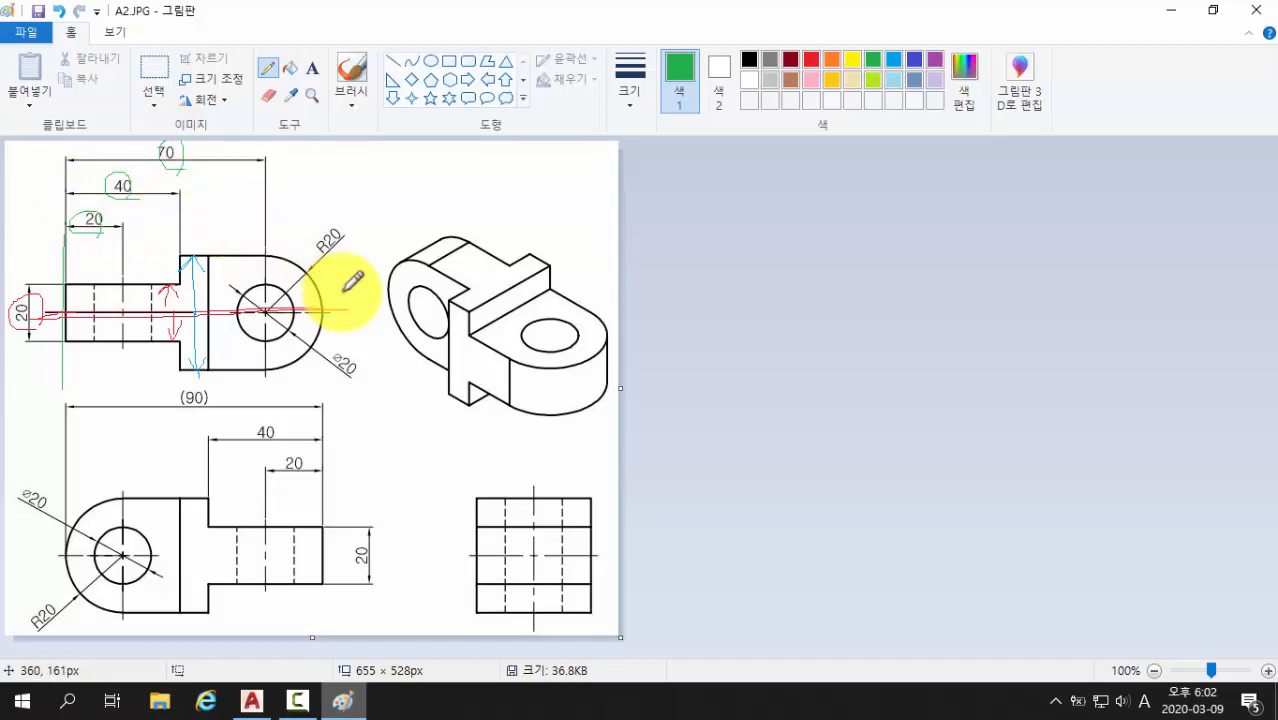
{"action": "left_click", "coordinate": [252, 701]}
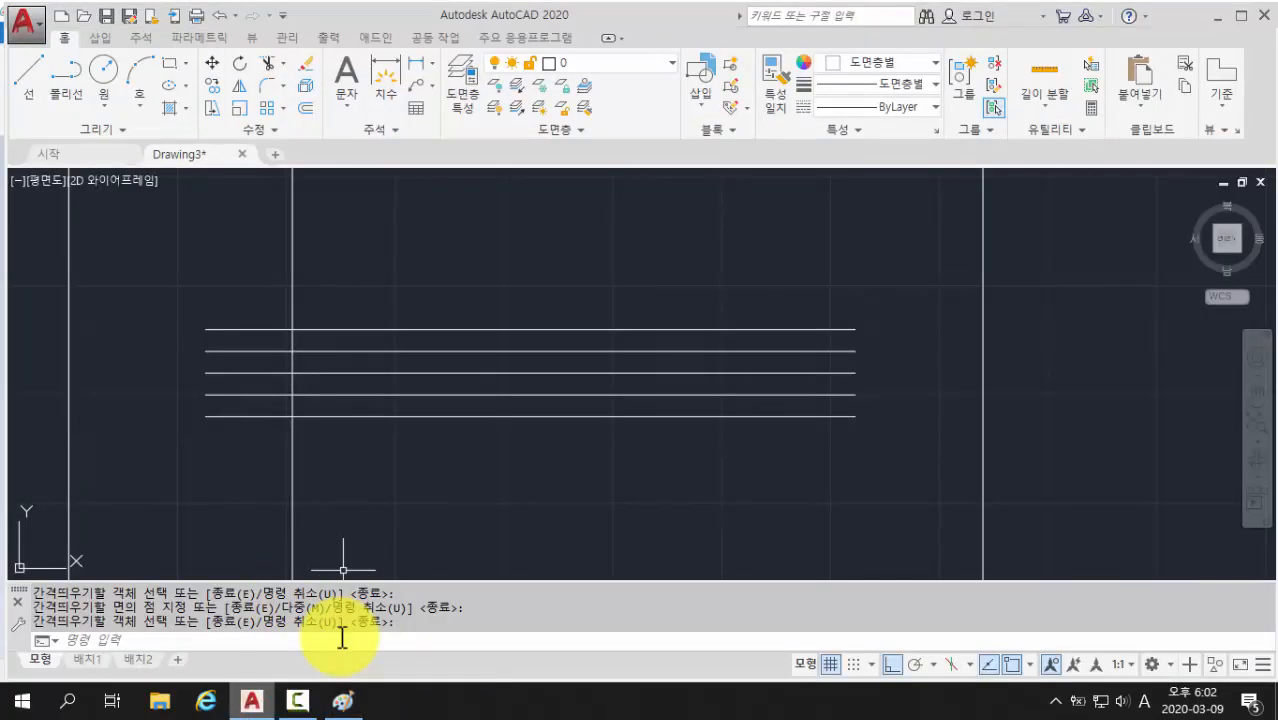
Step: Offset the vertical line crossing the left part of the horizontal lines by 20 to the right
{"action": "type", "text": "offset"}
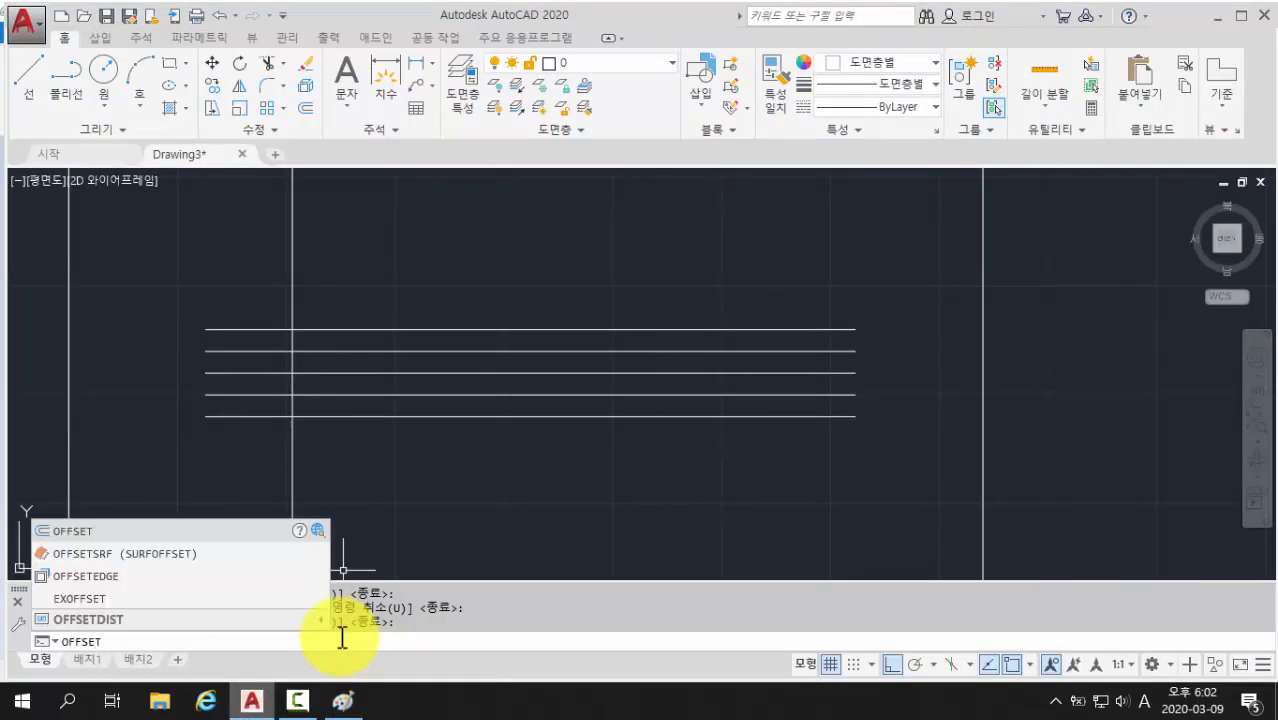
{"action": "key", "text": "Return"}
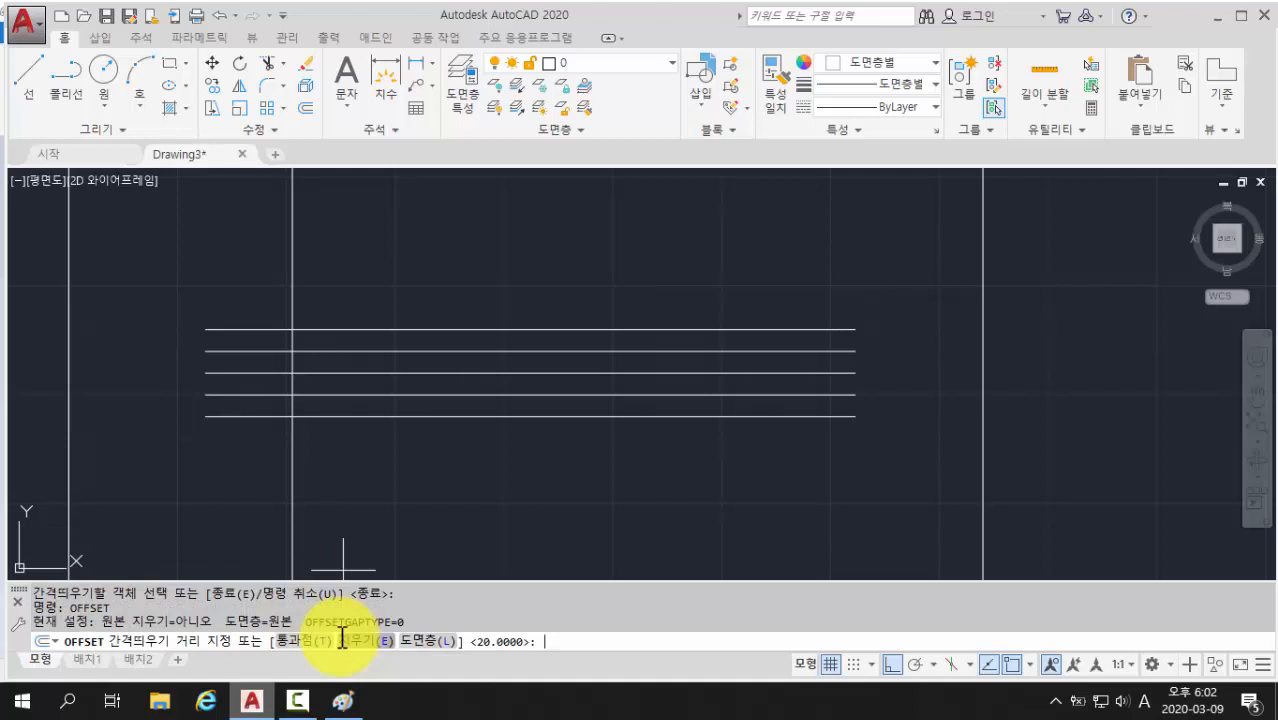
{"action": "key", "text": "Return"}
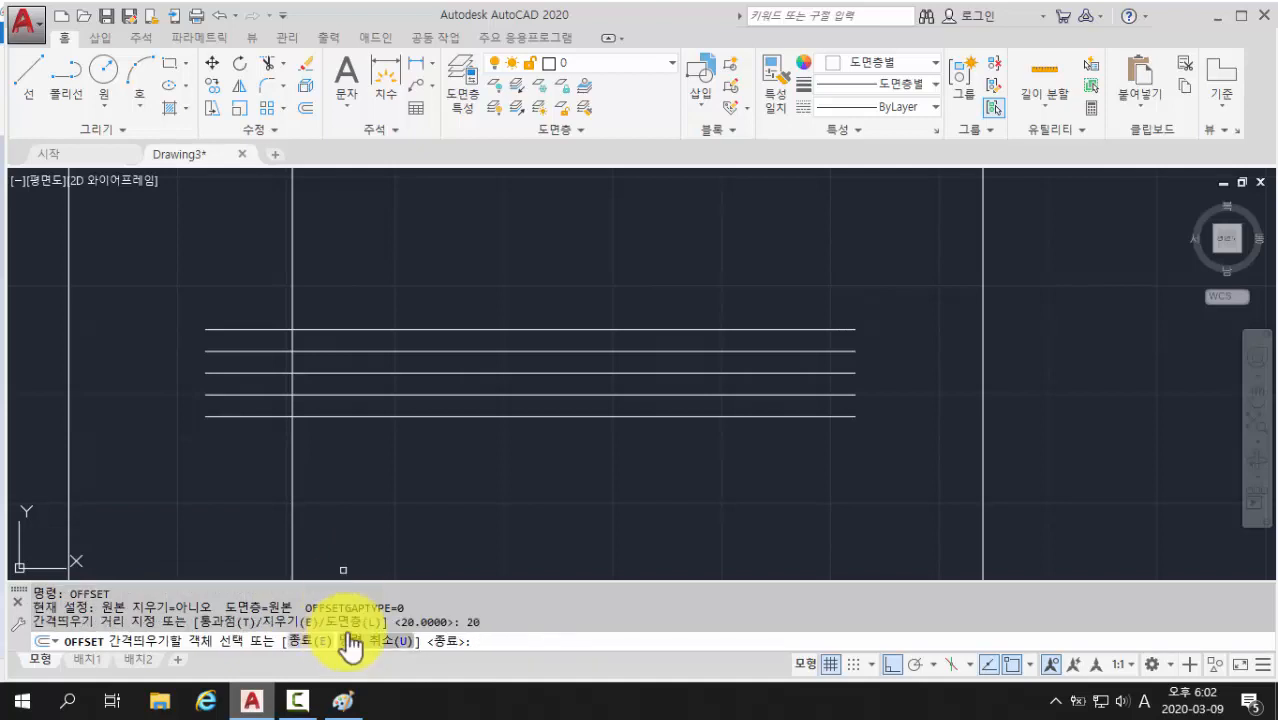
{"action": "left_click", "coordinate": [293, 290]}
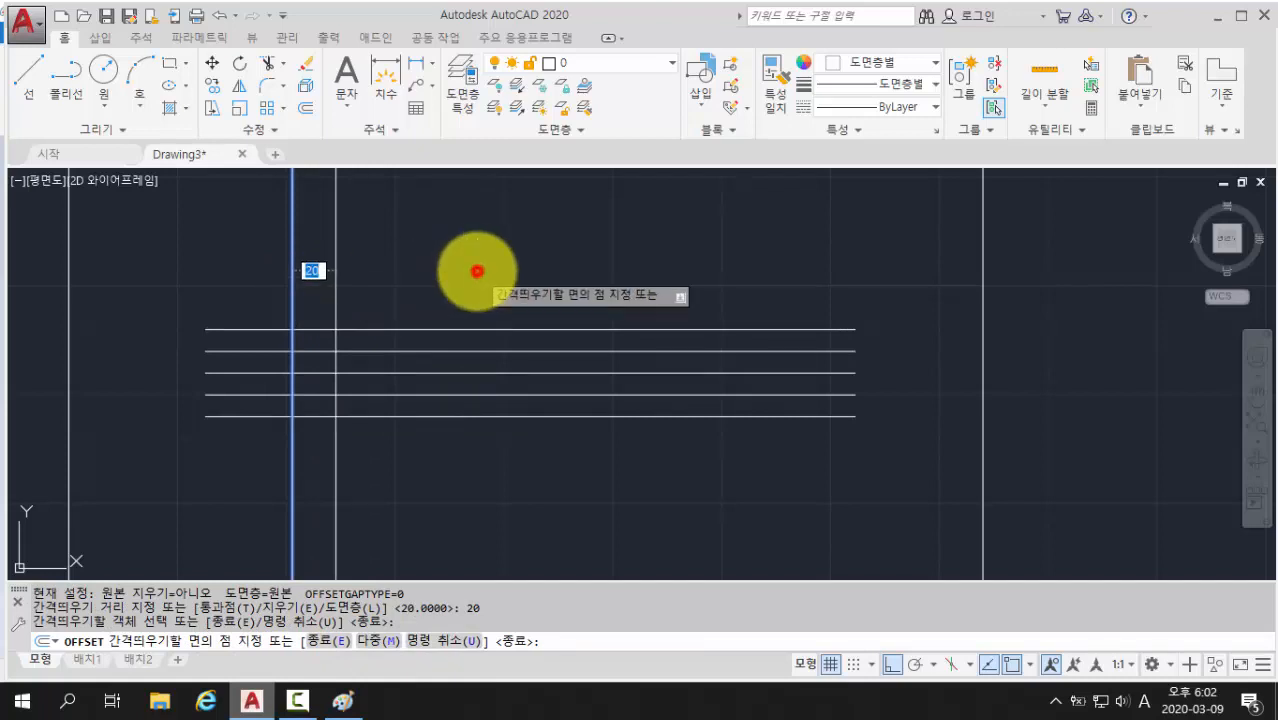
{"action": "left_click", "coordinate": [477, 271]}
{"action": "key", "text": "Return"}
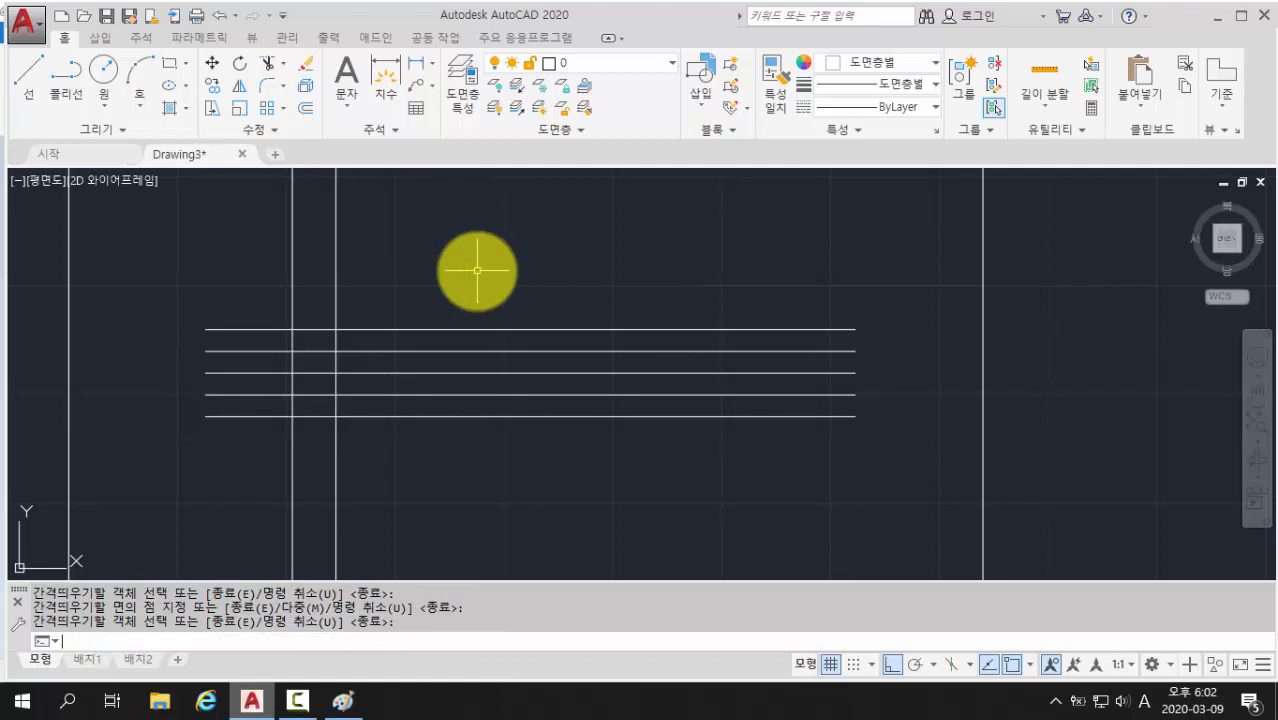
Step: Offset the same left-edge vertical line by 40 to the right
{"action": "key", "text": "Return"}
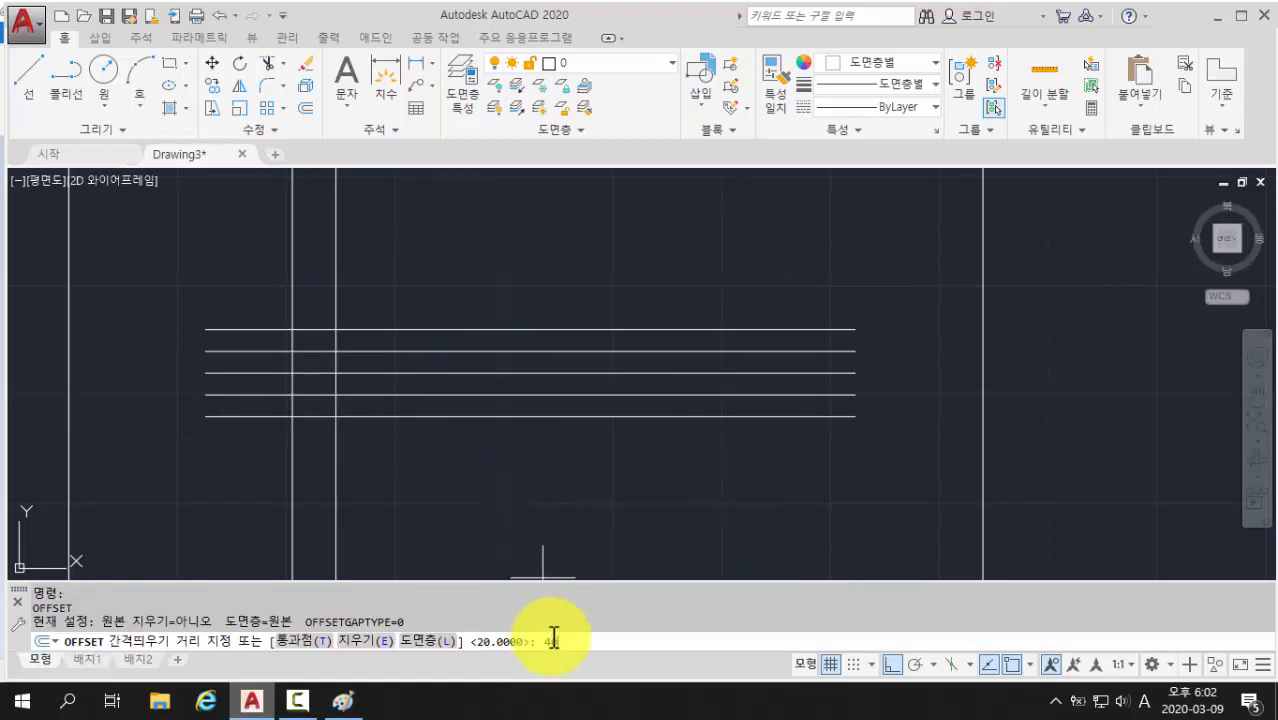
{"action": "key", "text": "Return"}
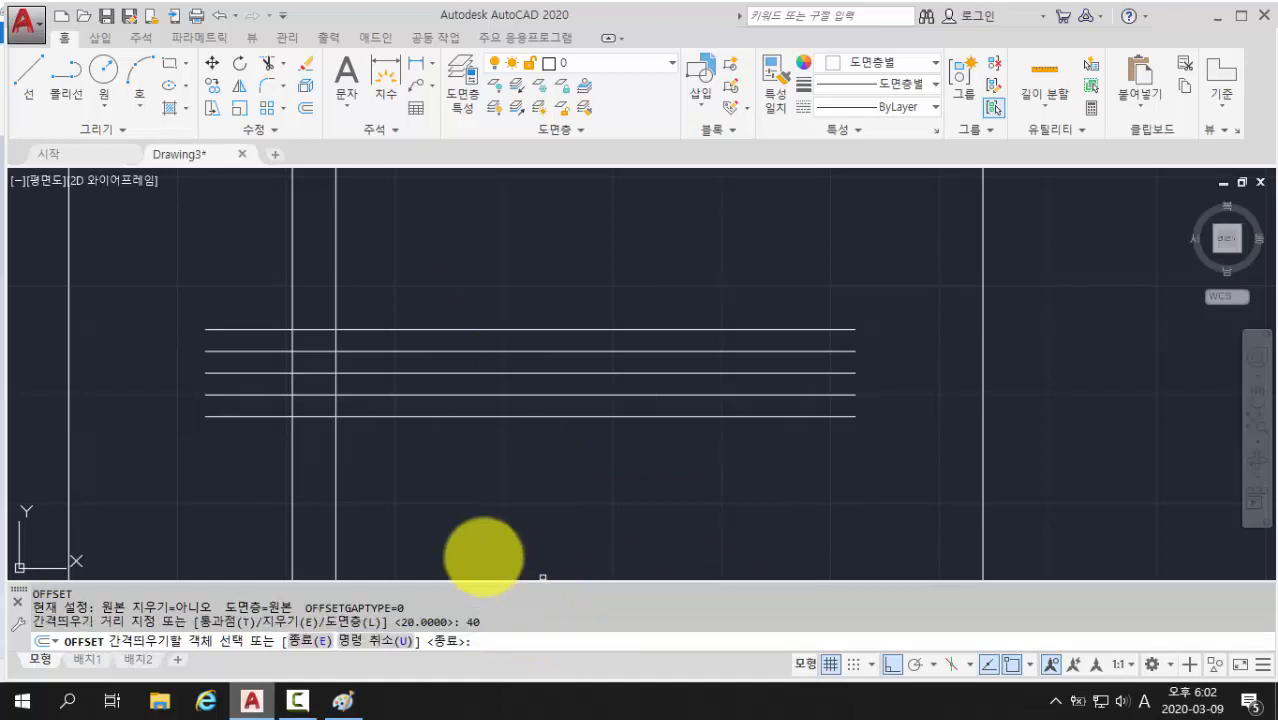
{"action": "left_click", "coordinate": [291, 288]}
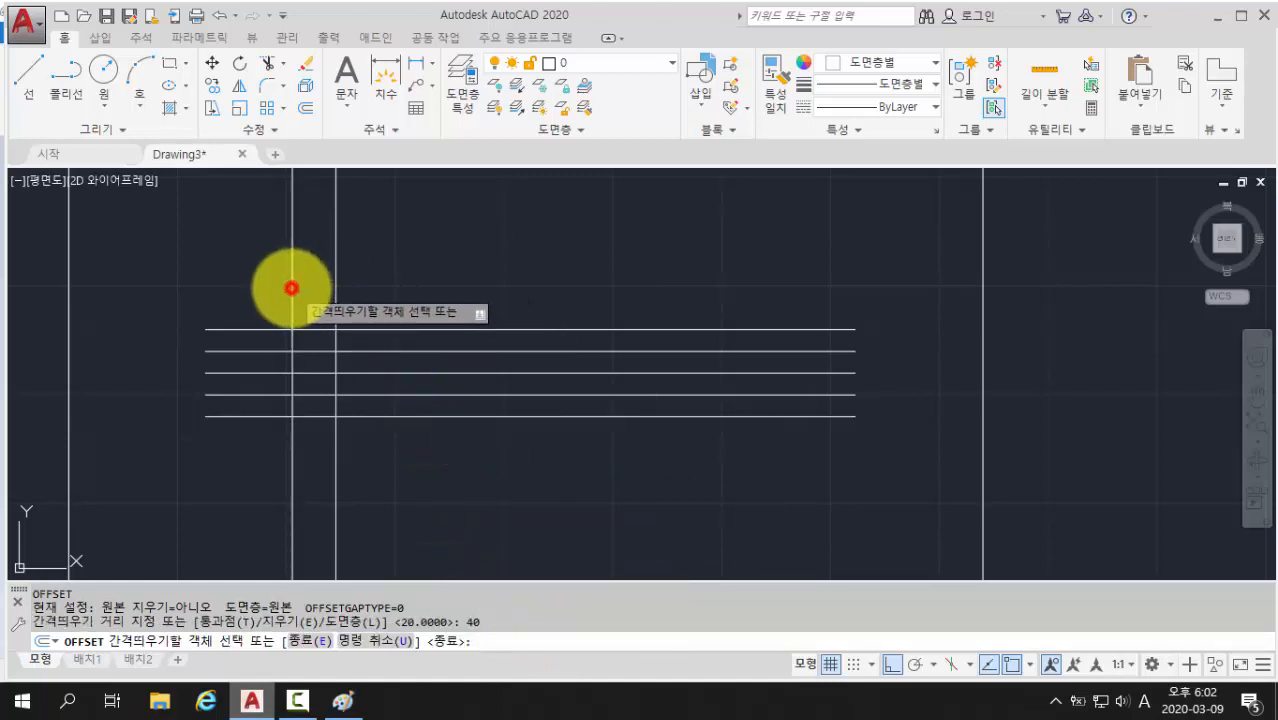
{"action": "left_click", "coordinate": [541, 281]}
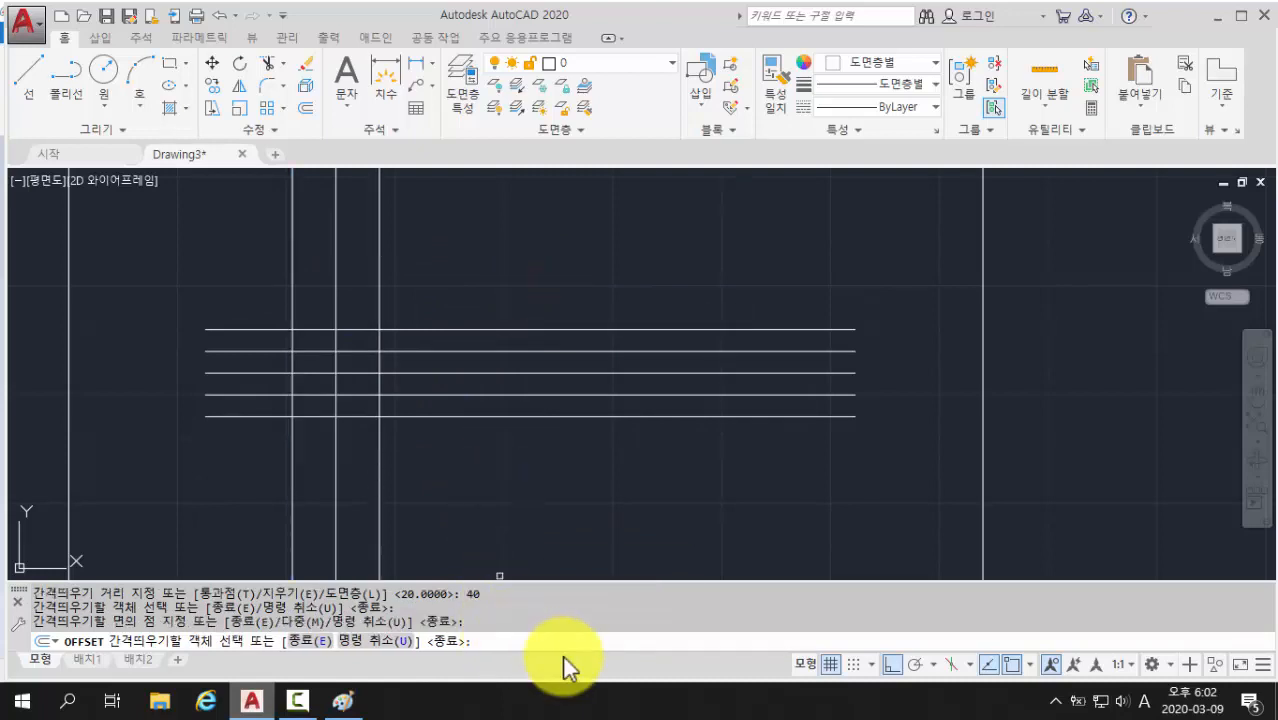
{"action": "key", "text": "Return"}
Step: Offset the left-edge vertical line by 70 to the right
{"action": "key", "text": "Return"}
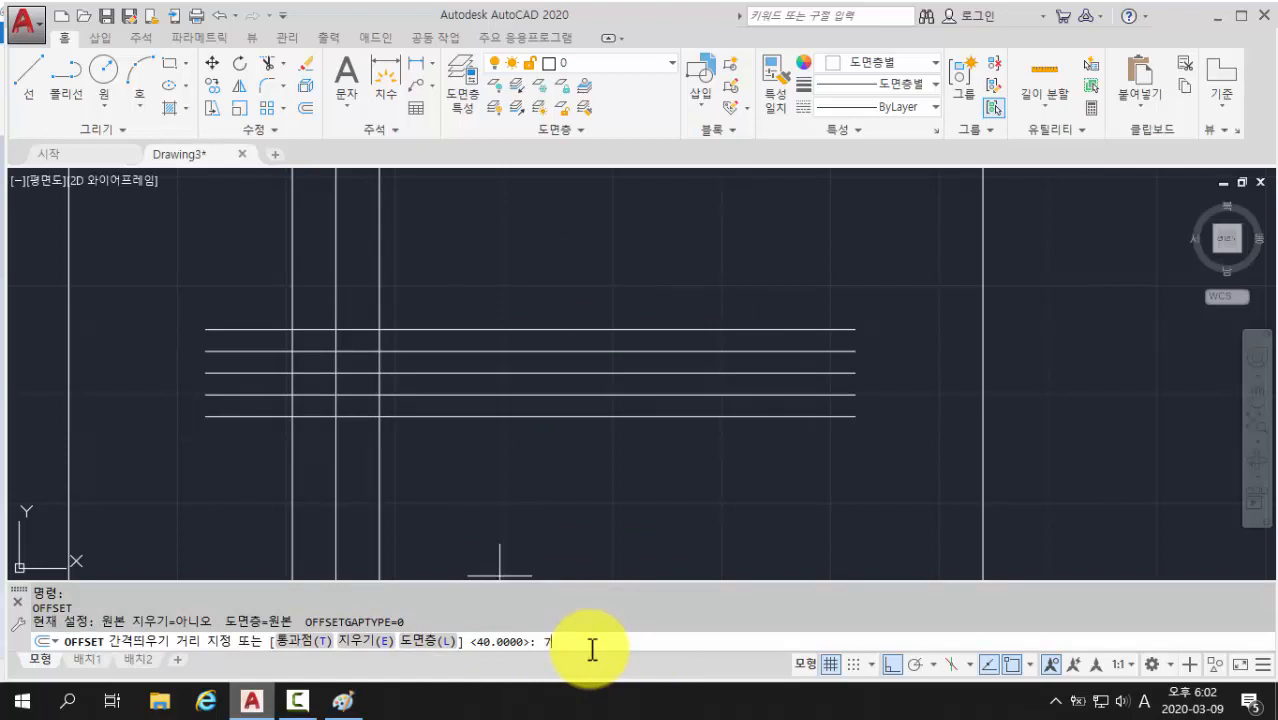
{"action": "key", "text": "Return"}
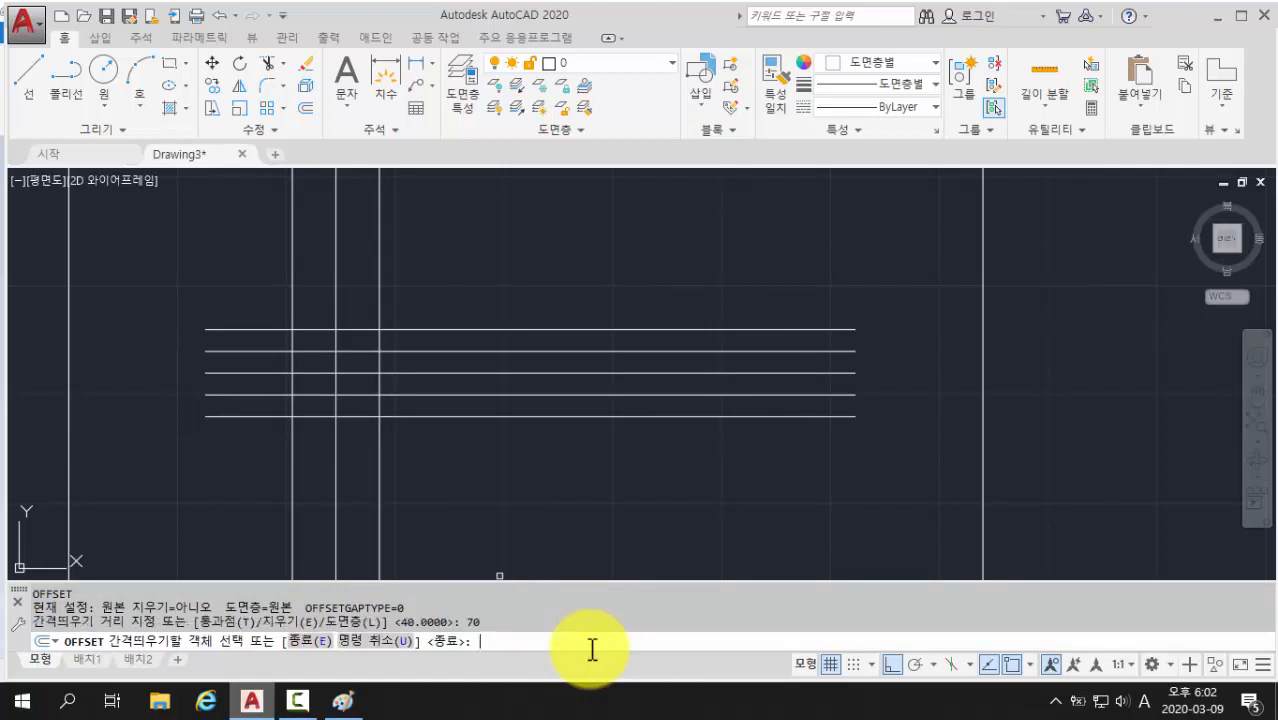
{"action": "left_click", "coordinate": [293, 289]}
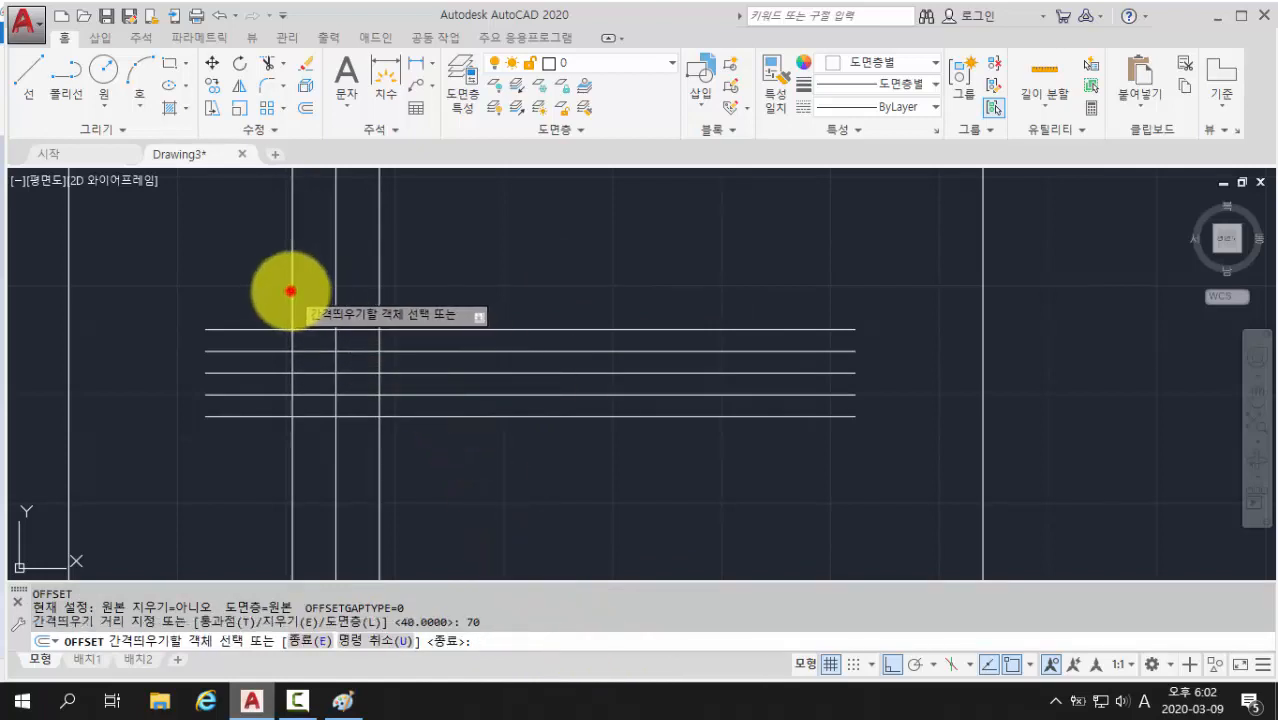
{"action": "left_click", "coordinate": [585, 285]}
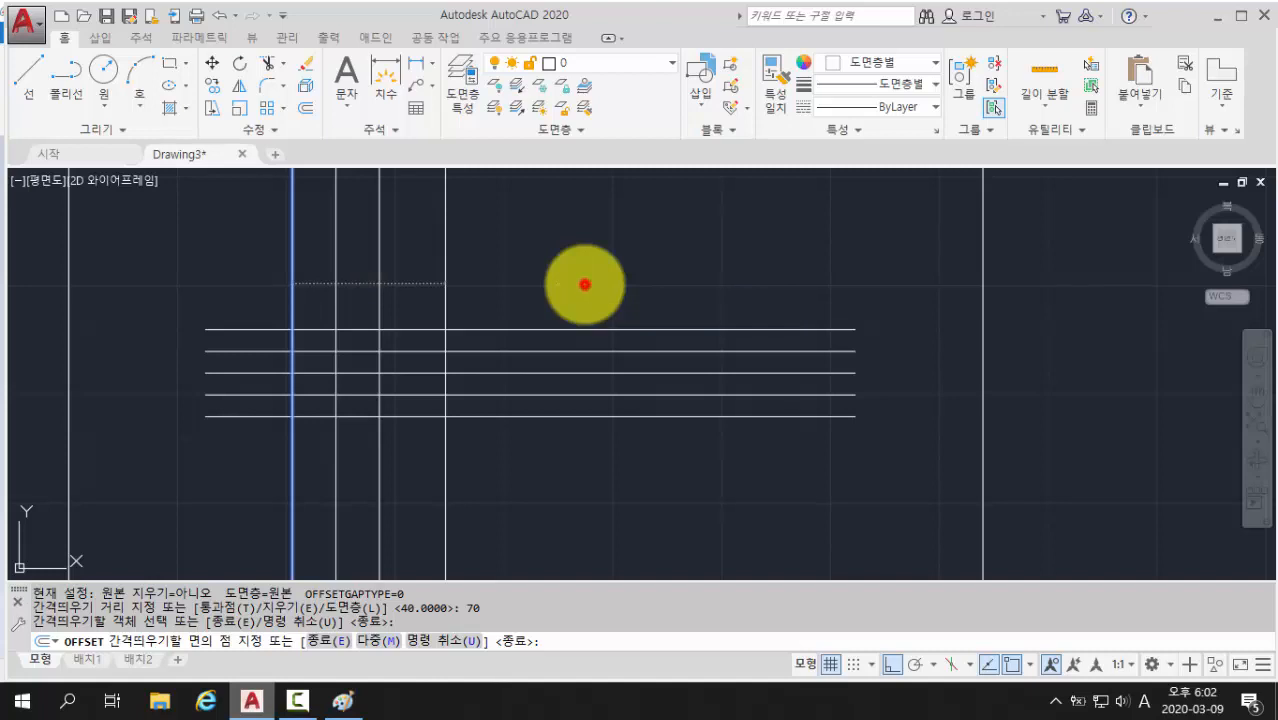
{"action": "right_click", "coordinate": [728, 285]}
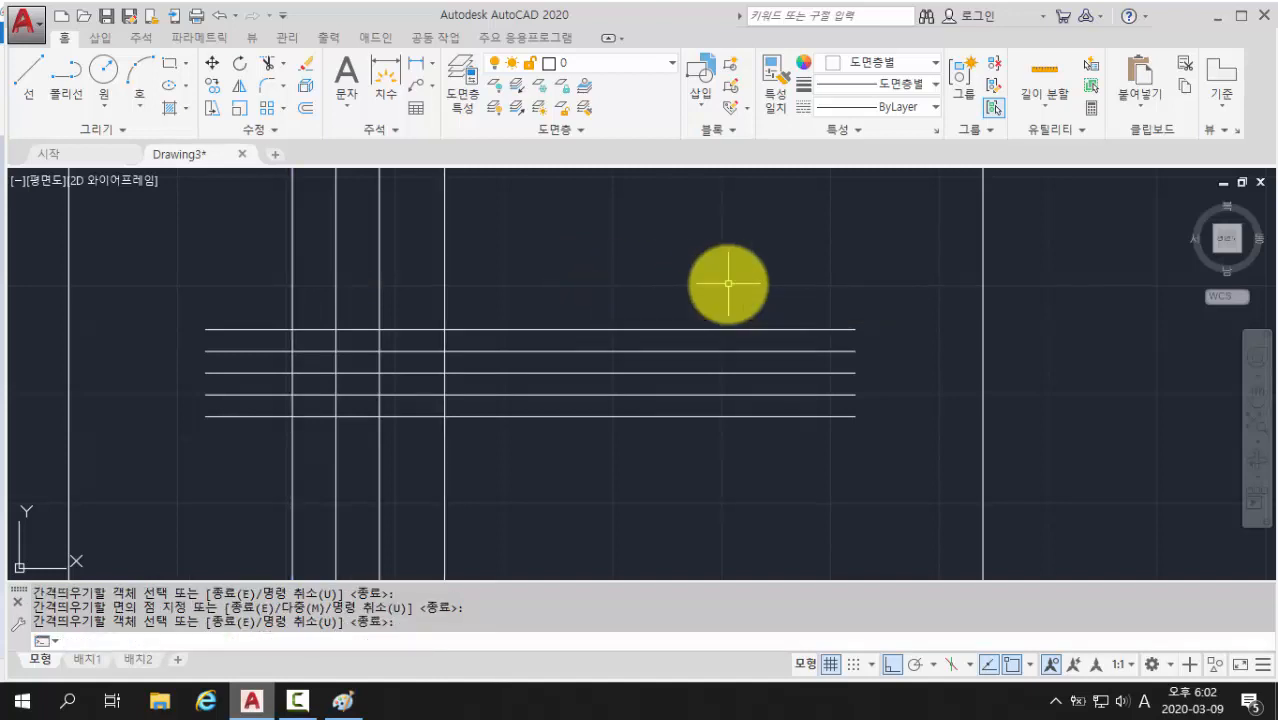
Step: In Paint, mark the upper-left view's inner vertical edge in green, with a right-pointing arrow from the 40 extension line to it
{"action": "left_click", "coordinate": [342, 702]}
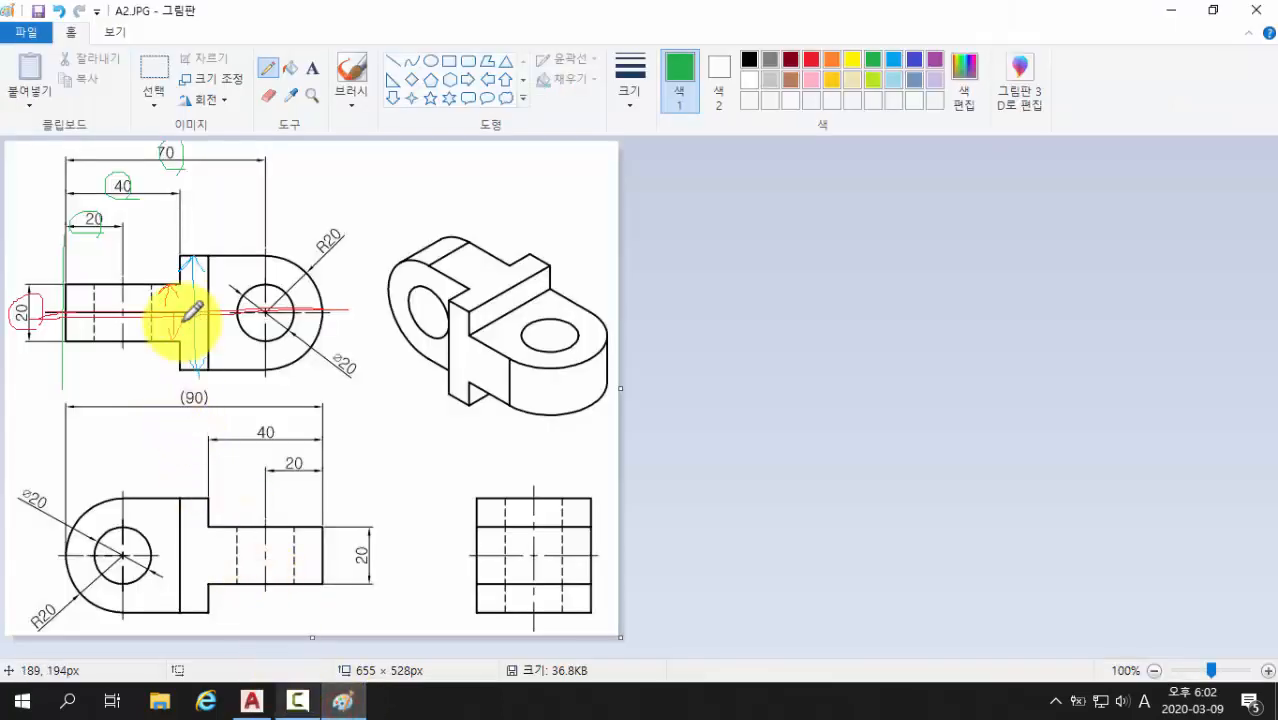
{"action": "left_click_drag", "start_coordinate": [210, 255], "coordinate": [208, 262]}
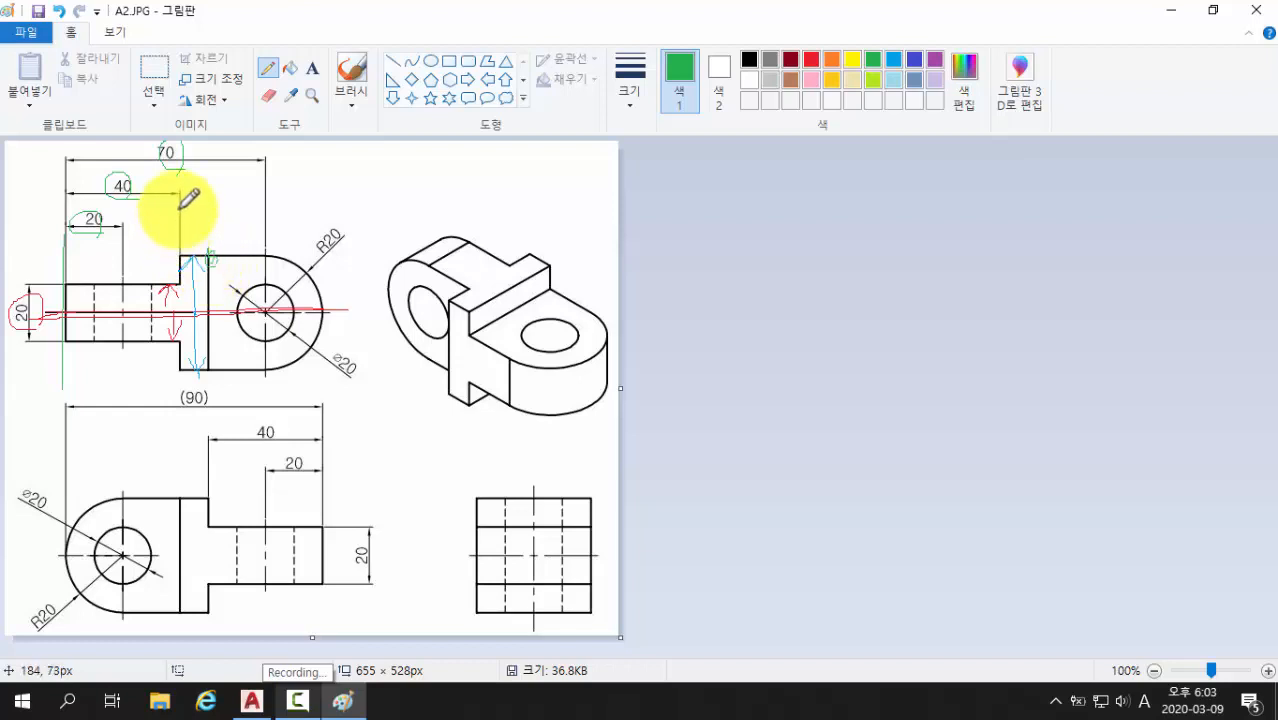
{"action": "left_click_drag", "start_coordinate": [180, 209], "coordinate": [203, 209]}
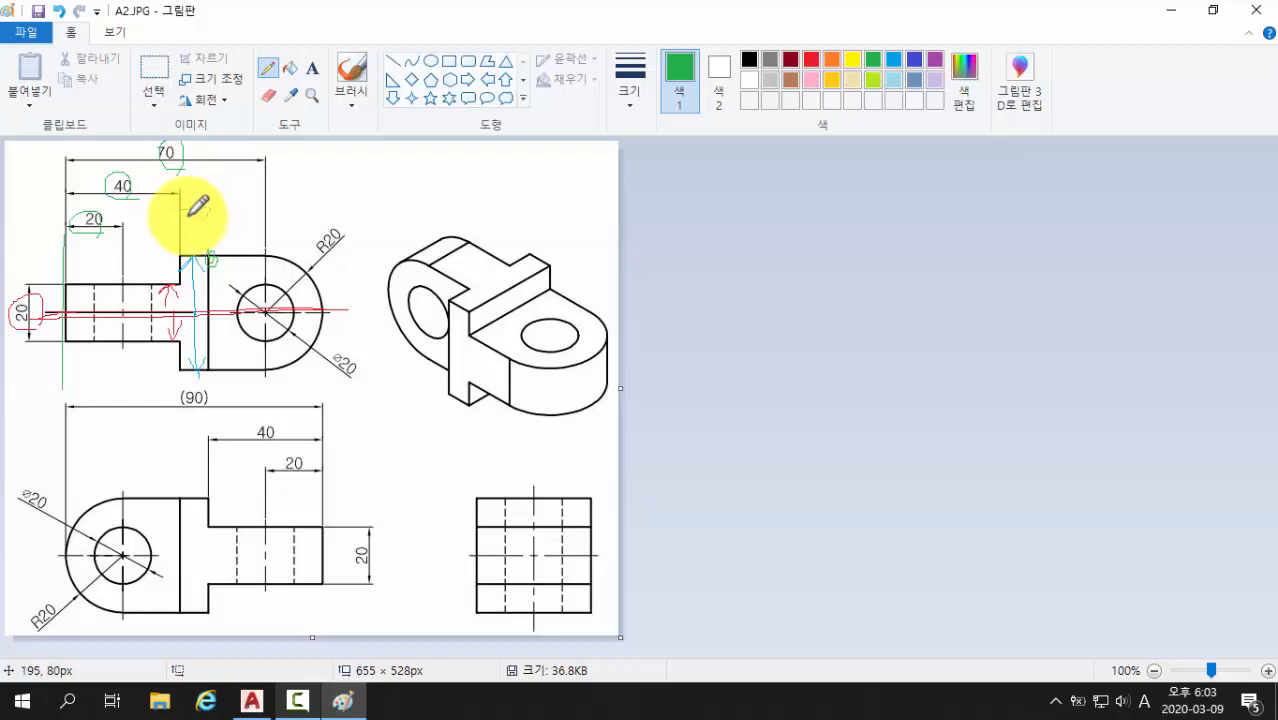
{"action": "mouse_move", "coordinate": [184, 214]}
{"action": "left_mouse_down"}
{"action": "mouse_move", "coordinate": [214, 210]}
{"action": "mouse_move", "coordinate": [200, 223]}
{"action": "mouse_move", "coordinate": [211, 262]}
{"action": "left_mouse_up"}
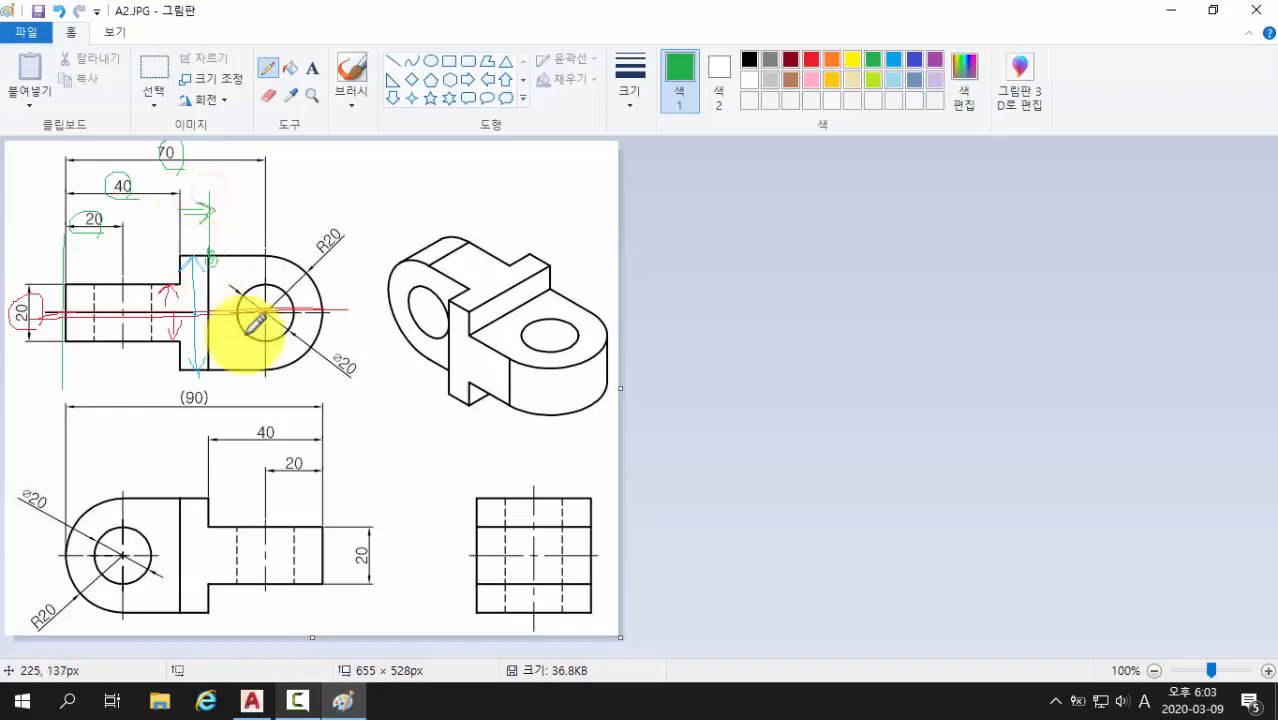
Step: Return to AutoCAD and offset the vertical line at distance 40 by 10 to the right
{"action": "left_click", "coordinate": [251, 701]}
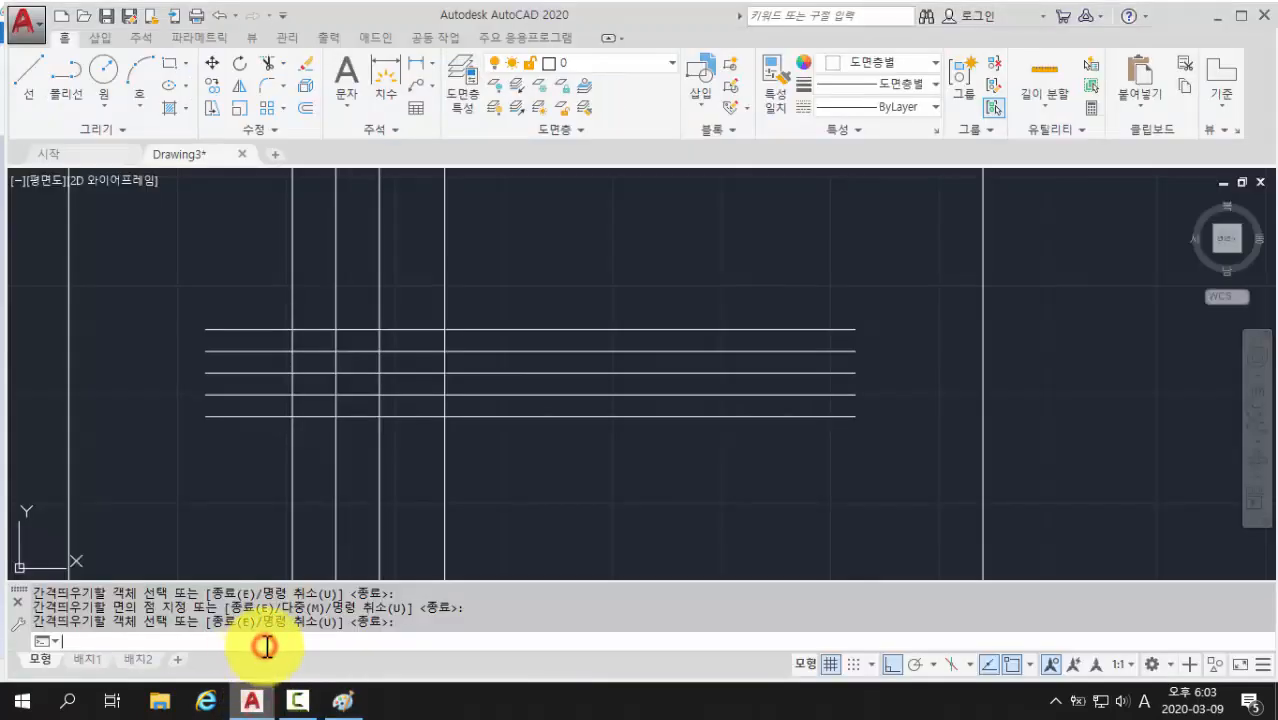
{"action": "key", "text": "Return"}
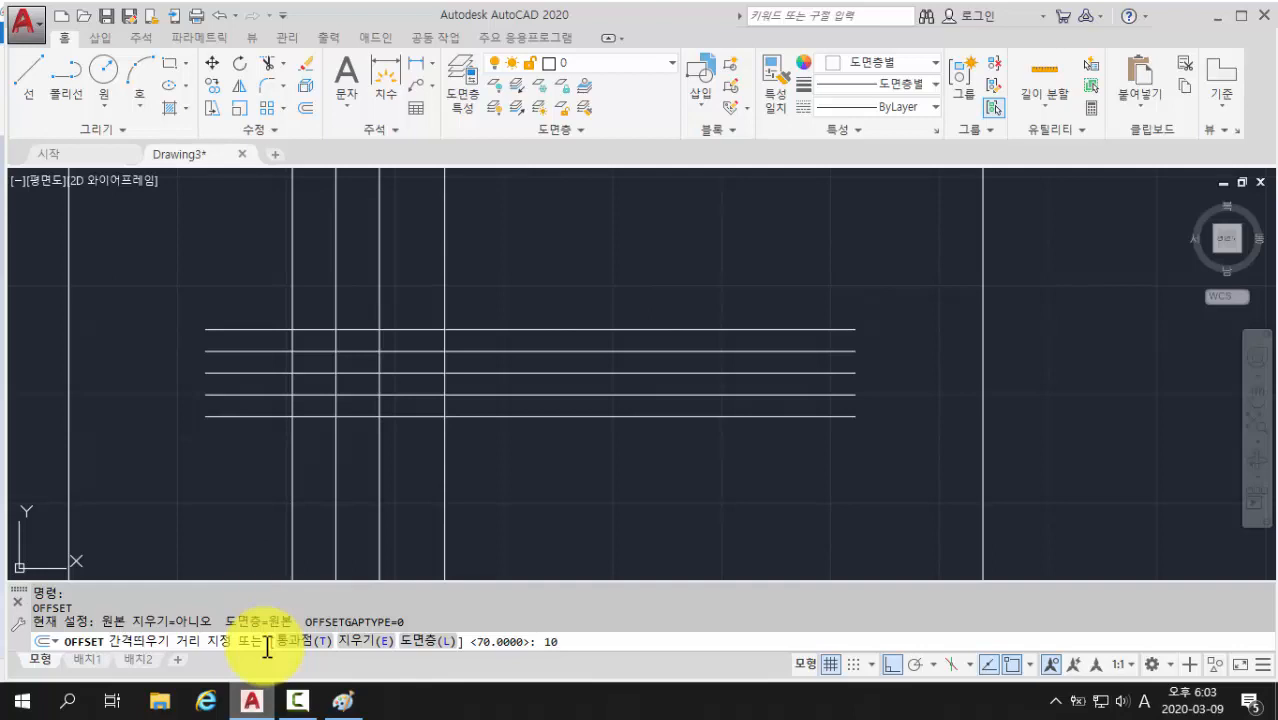
{"action": "key", "text": "Return"}
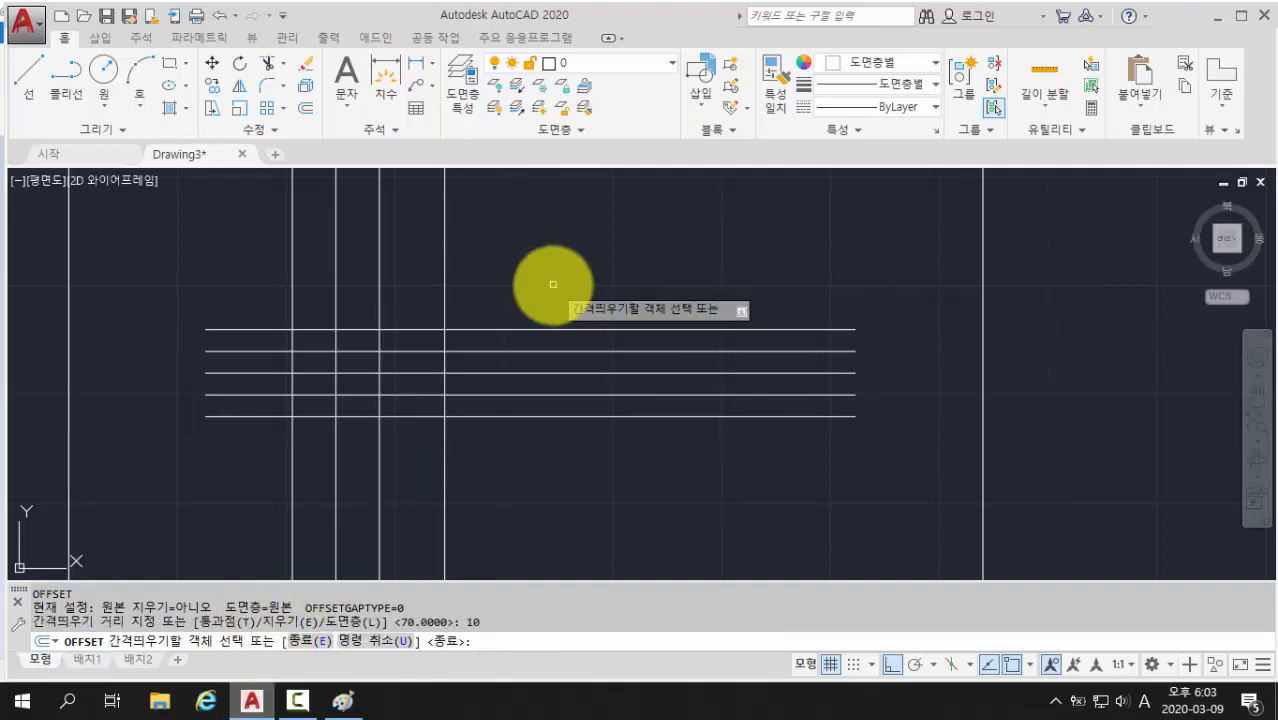
{"action": "left_click", "coordinate": [380, 284]}
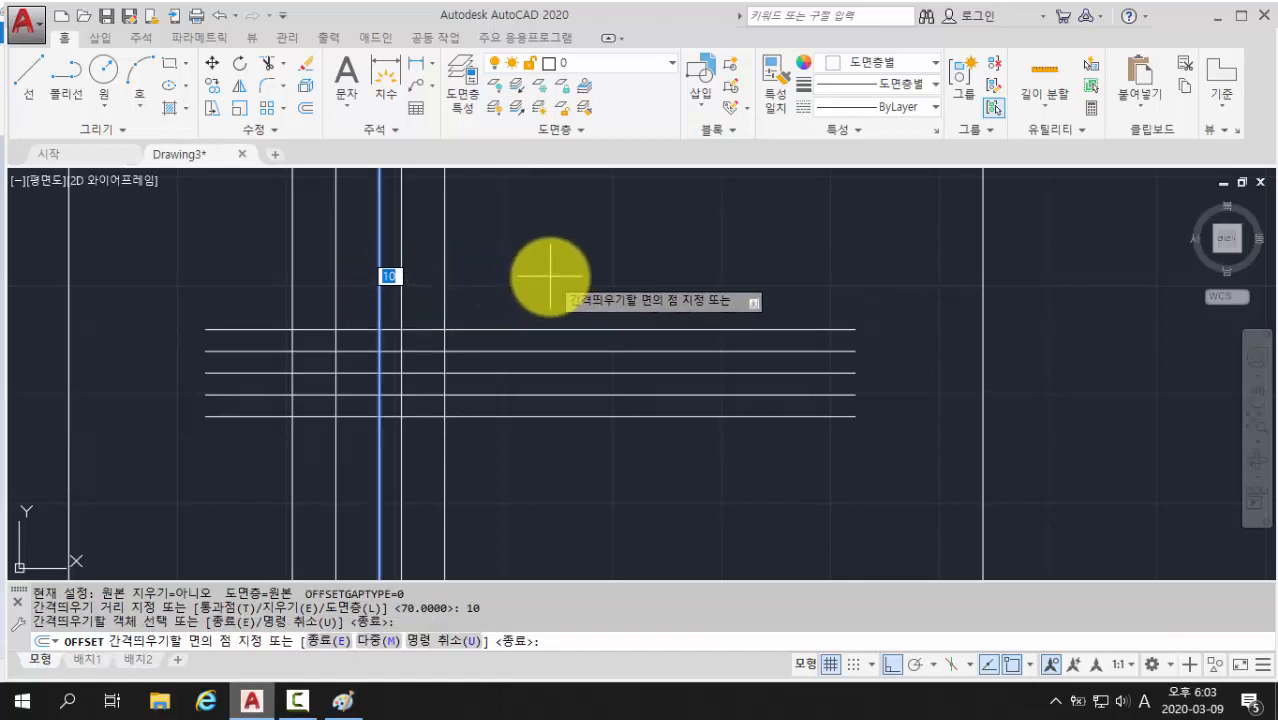
{"action": "left_click", "coordinate": [551, 276]}
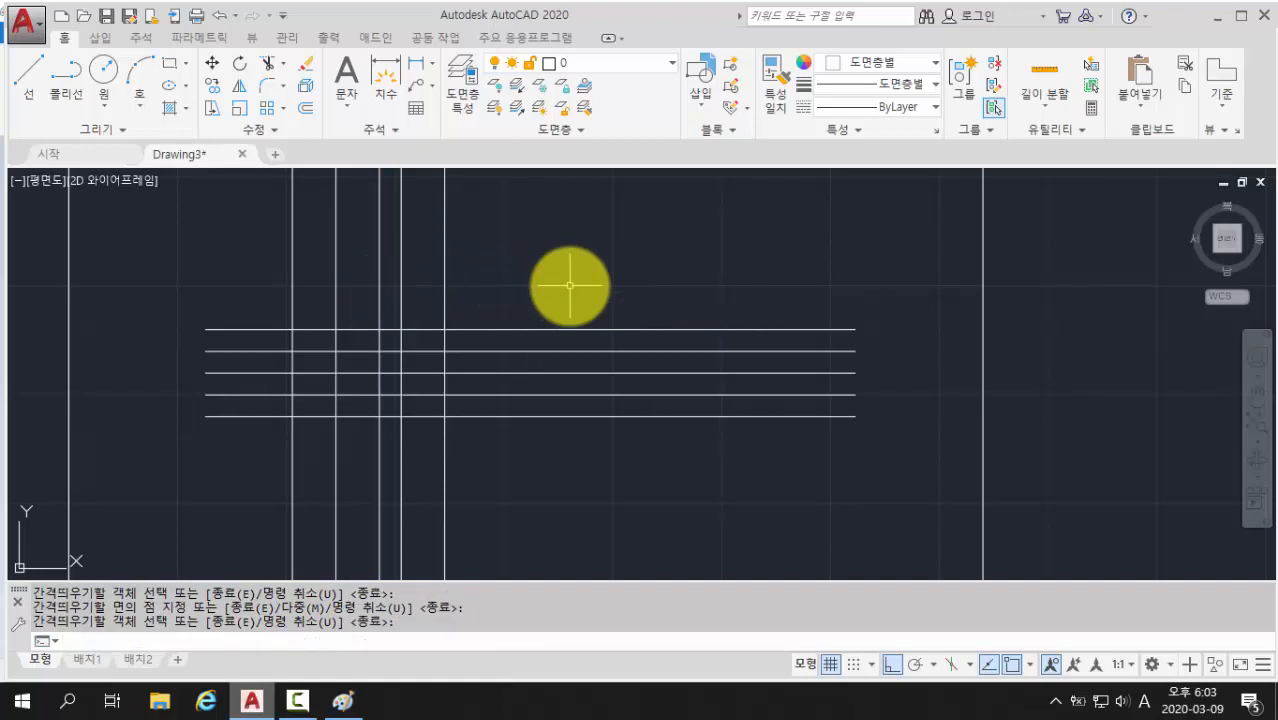
{"action": "key", "text": "Return"}
{"action": "scroll", "coordinate": [391, 396], "scroll_direction": "up", "scroll_amount": 2}
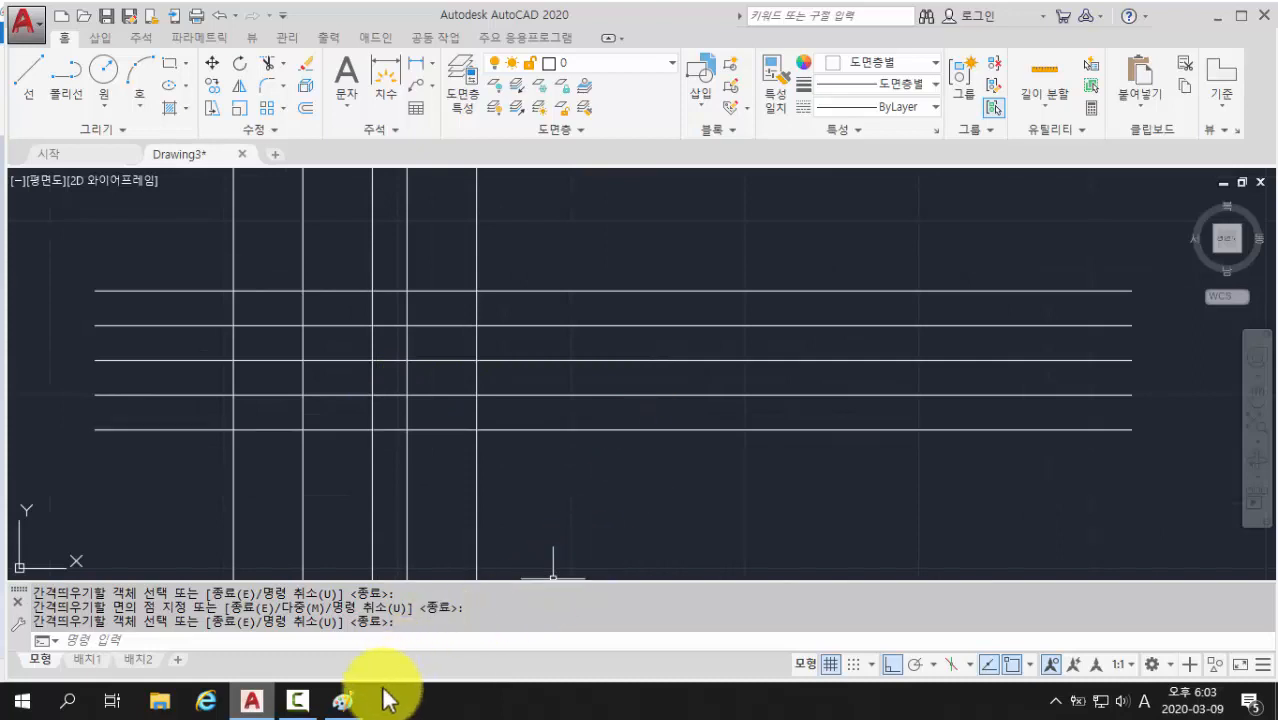
Step: In Paint, mark the hole center of the upper-left view with a green dot and circle its R20 dimension
{"action": "left_click", "coordinate": [343, 703]}
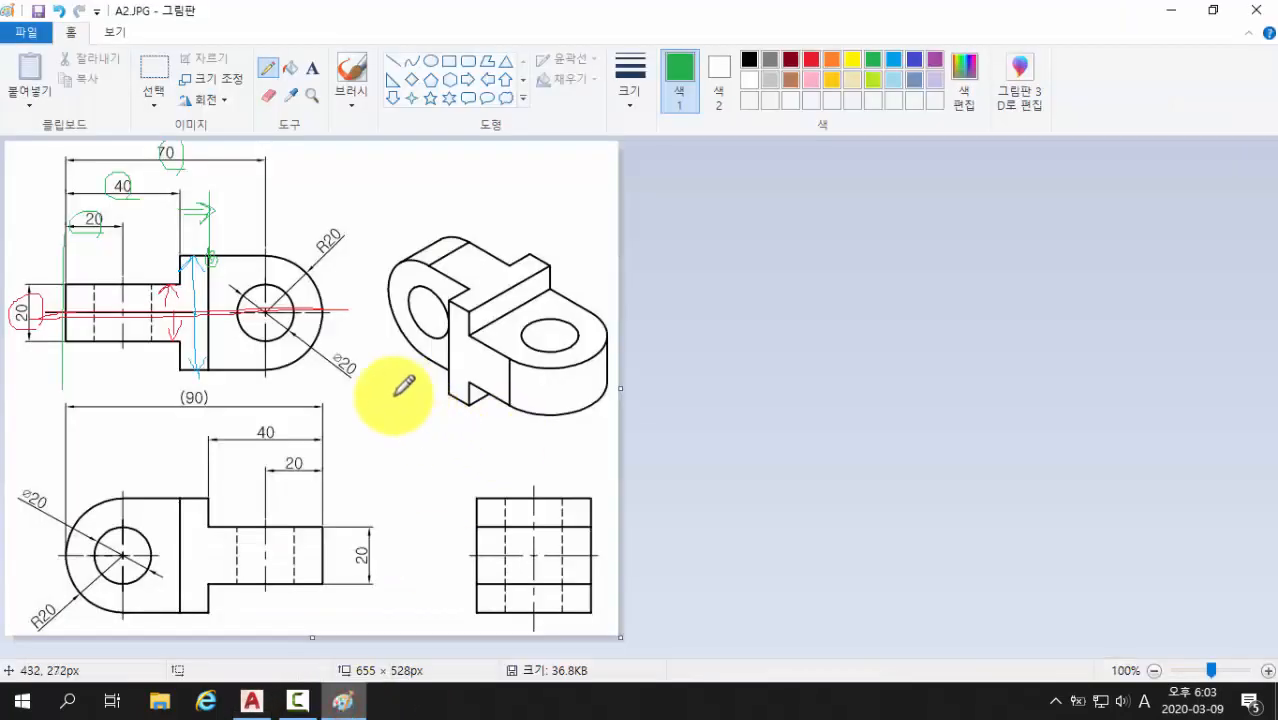
{"action": "left_click", "coordinate": [268, 304]}
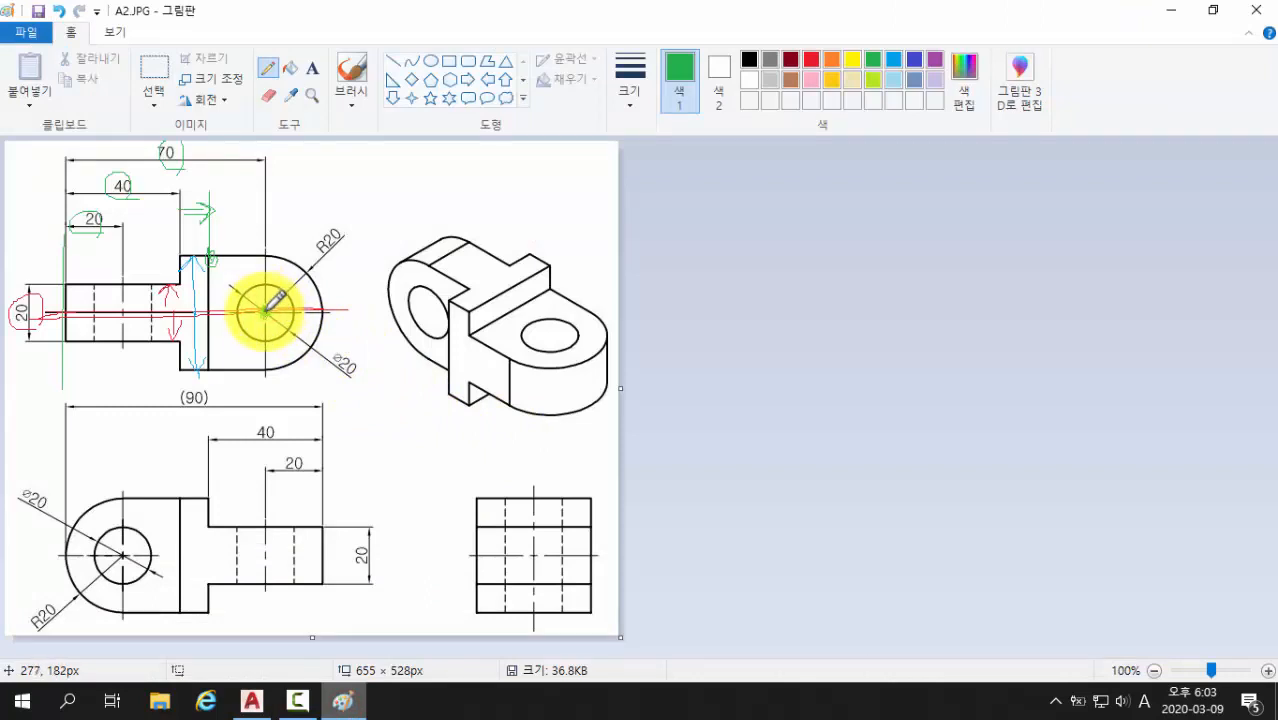
{"action": "mouse_move", "coordinate": [298, 256]}
{"action": "left_mouse_down"}
{"action": "mouse_move", "coordinate": [363, 223]}
{"action": "mouse_move", "coordinate": [328, 266]}
{"action": "left_mouse_up"}
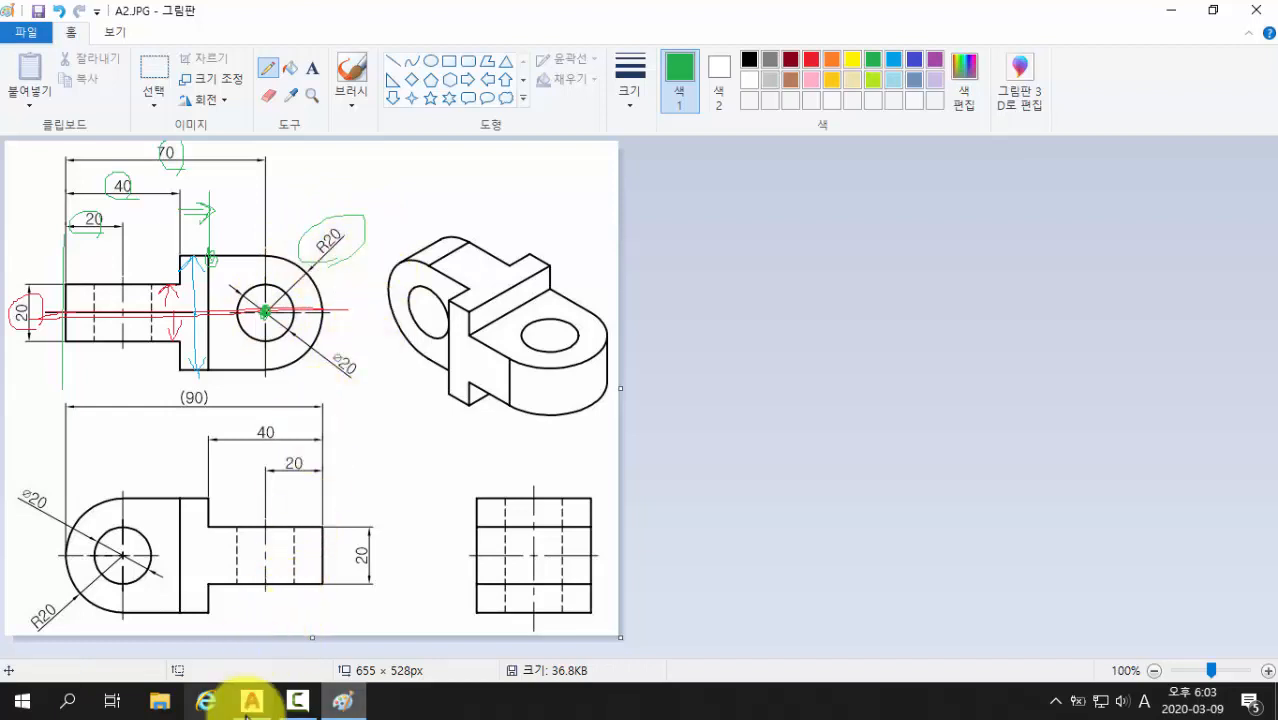
Step: Return to AutoCAD and draw a radius 20 circle centered where the rightmost offset vertical line crosses the middle horizontal line
{"action": "left_click", "coordinate": [251, 701]}
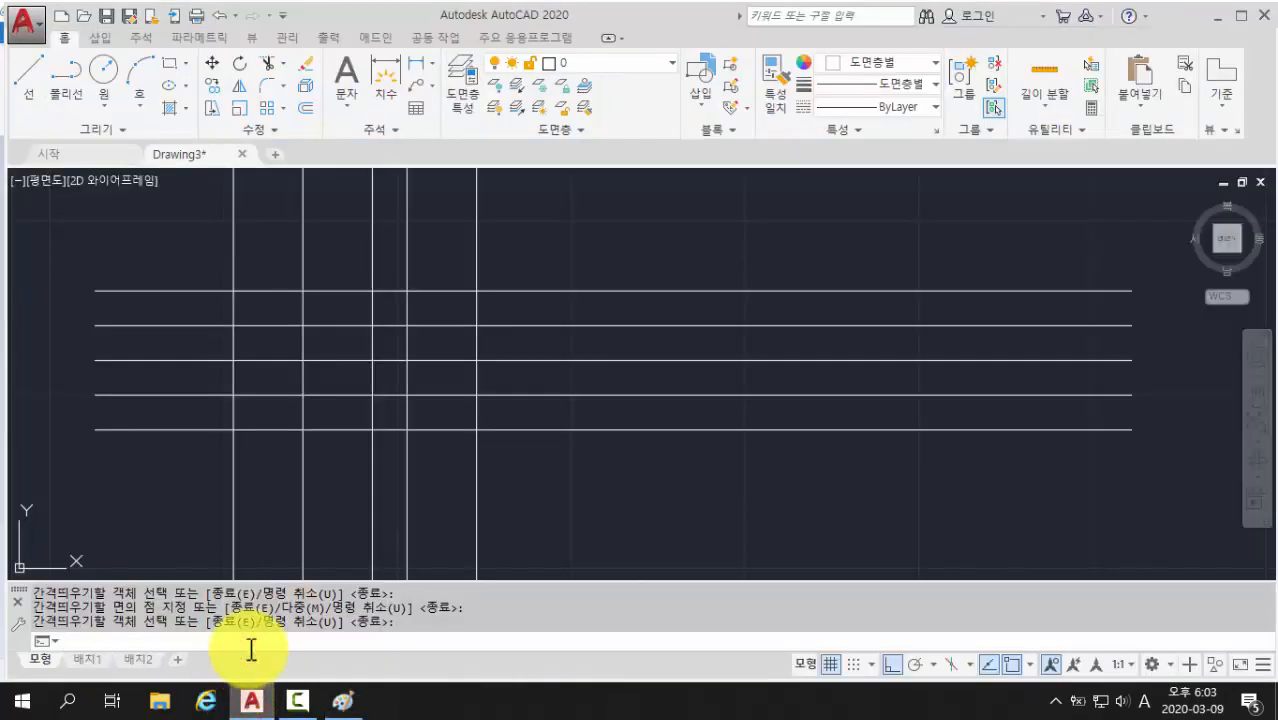
{"action": "type", "text": "circle"}
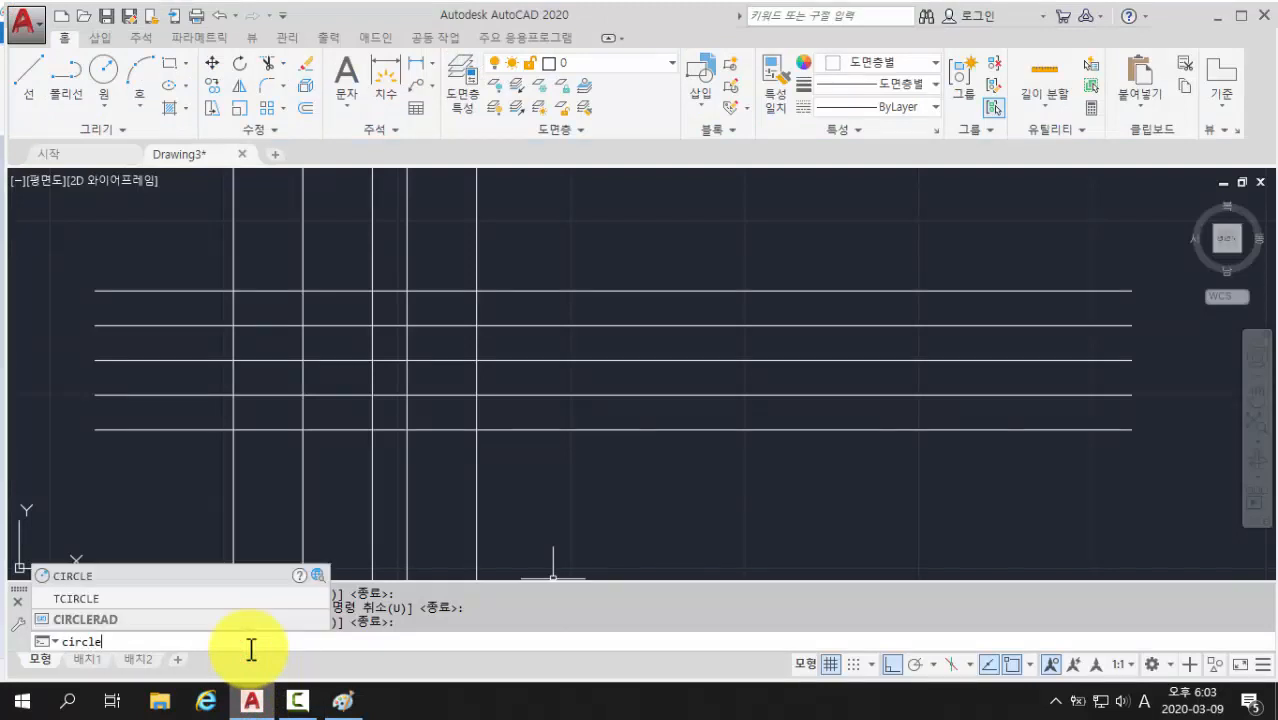
{"action": "key", "text": "Return"}
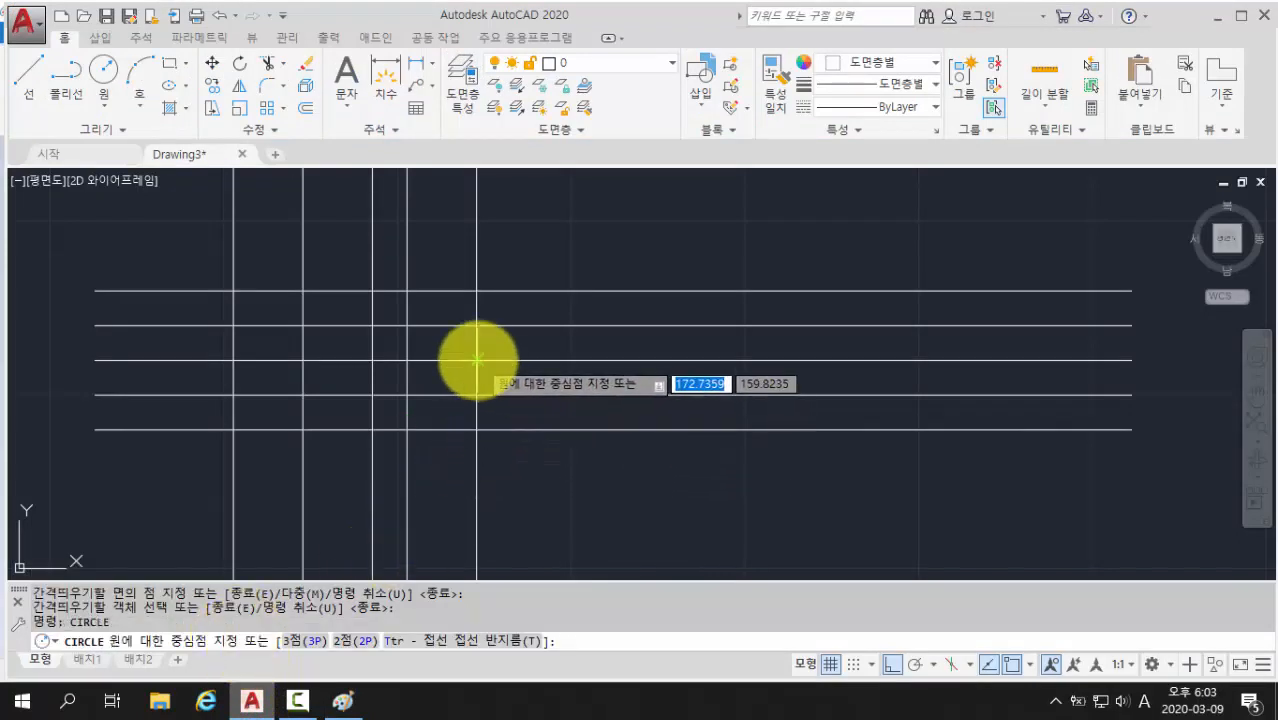
{"action": "left_click", "coordinate": [477, 359]}
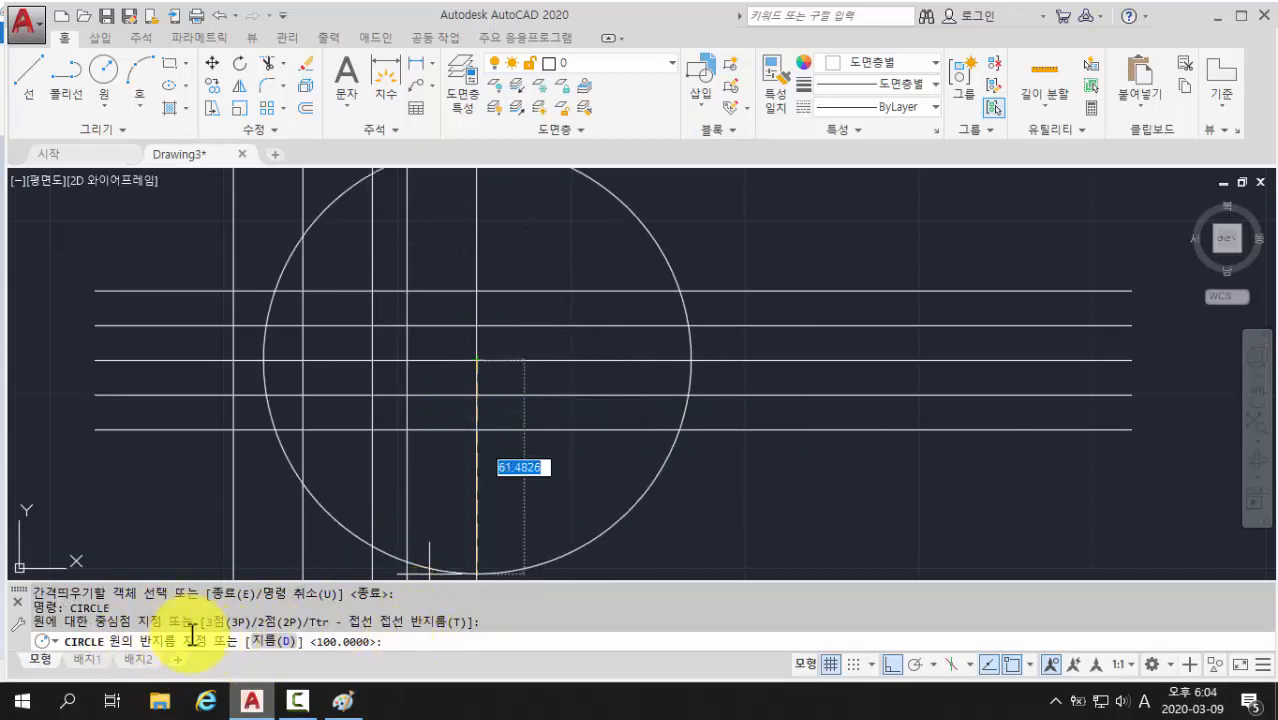
{"action": "type", "text": "20"}
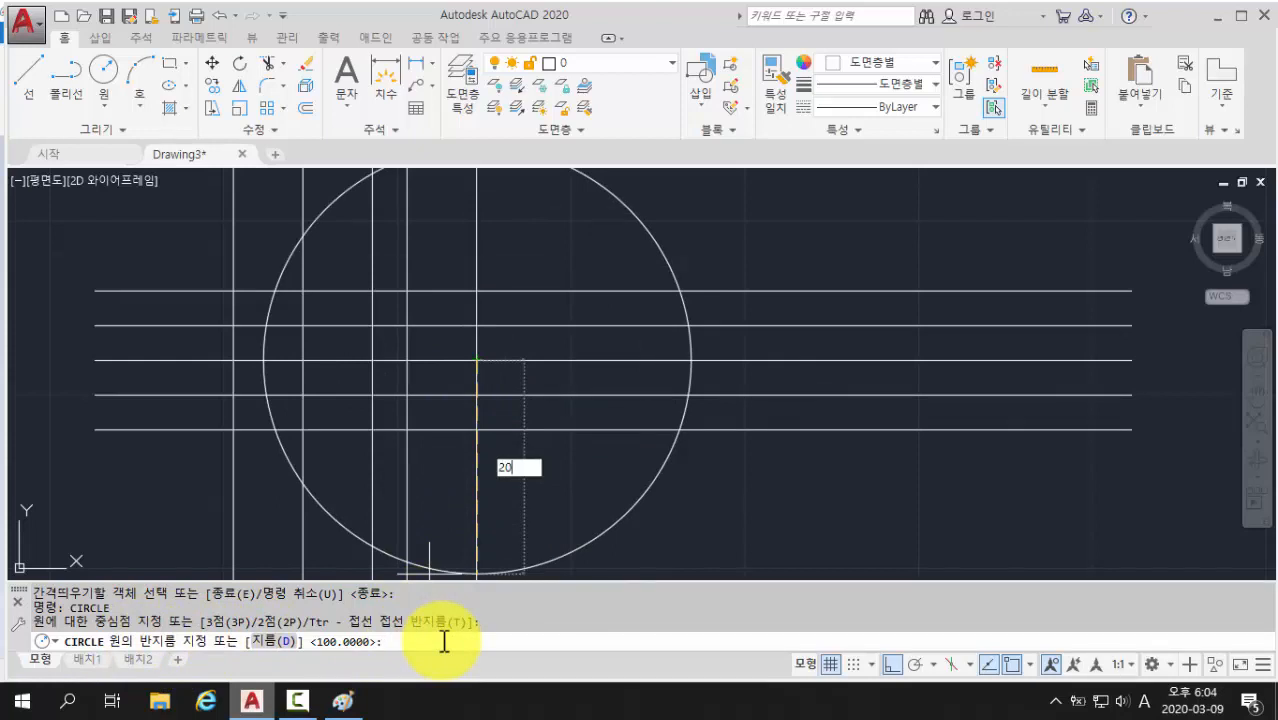
{"action": "key", "text": "Return"}
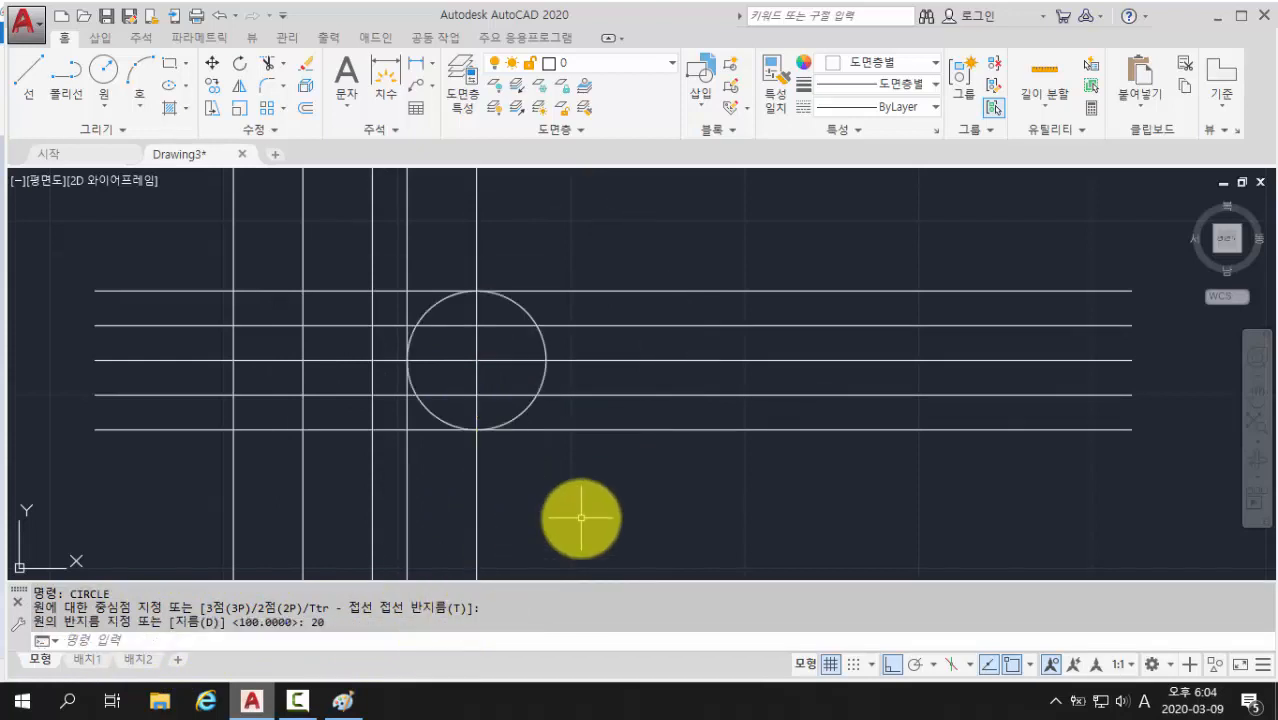
Step: In Paint, mark the upper-left view's hole center in purple and circle its Ø20 dimension
{"action": "left_click", "coordinate": [345, 703]}
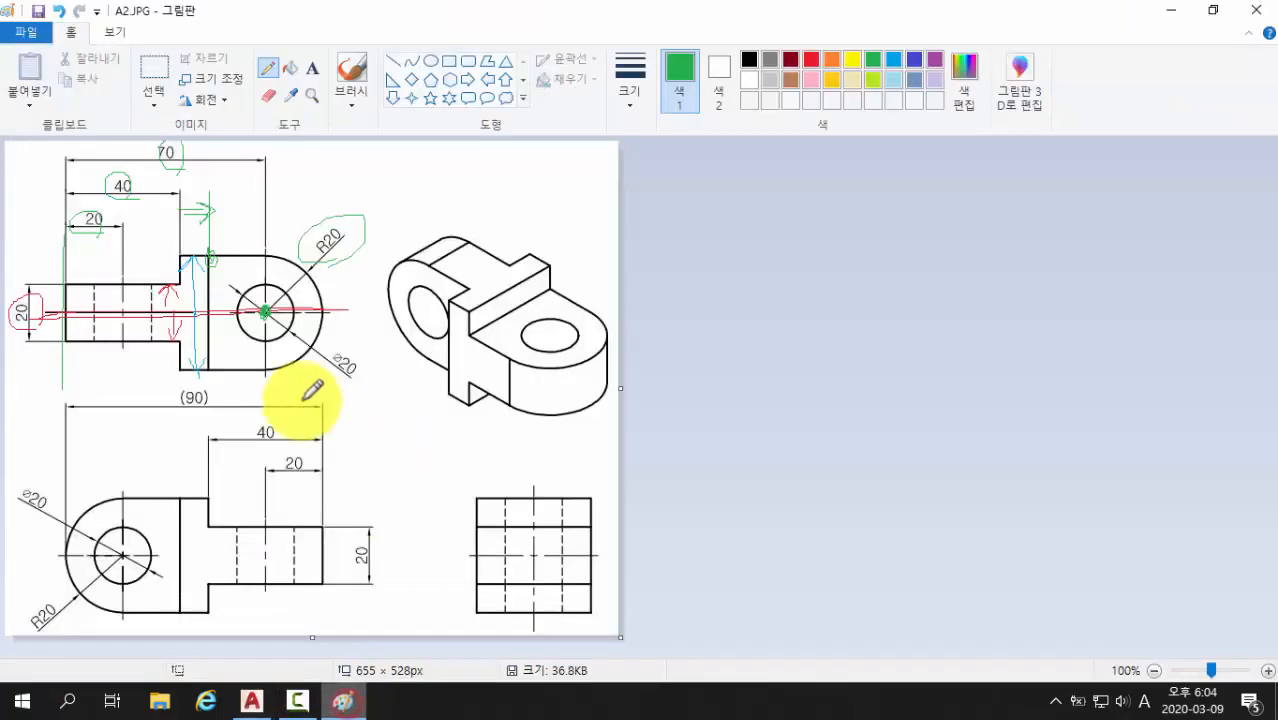
{"action": "left_click", "coordinate": [934, 60]}
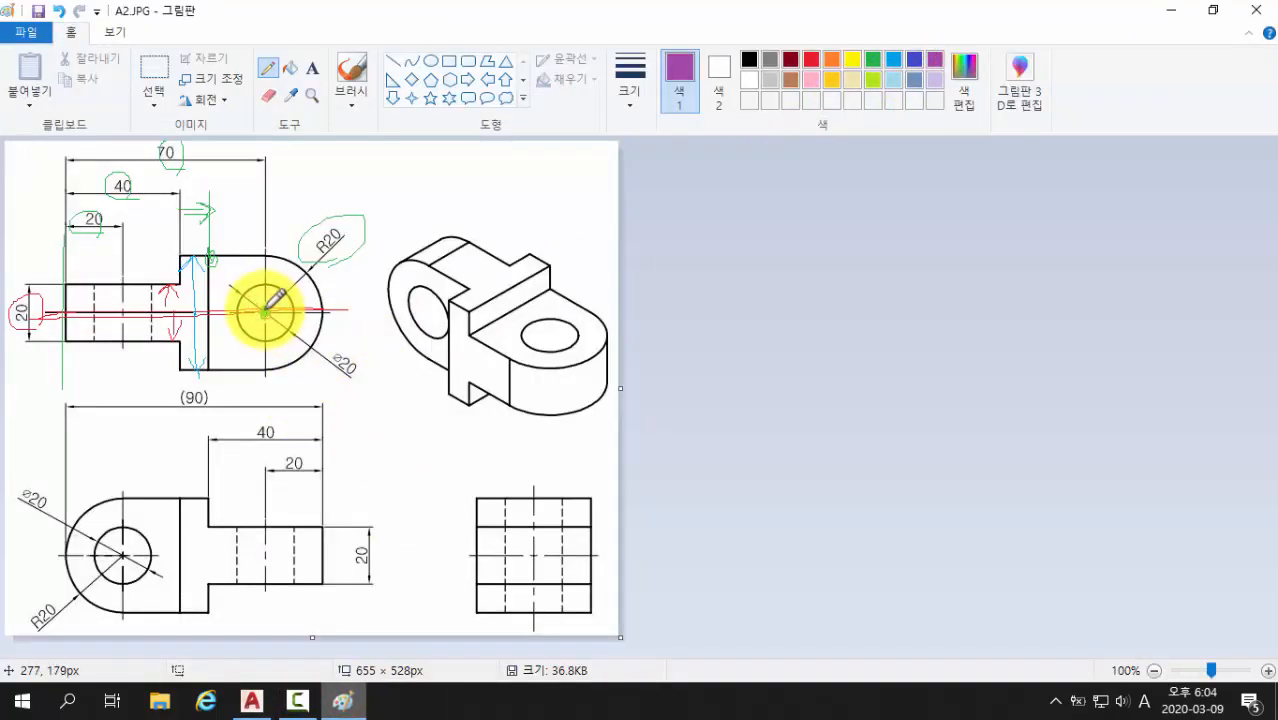
{"action": "left_click_drag", "start_coordinate": [265, 309], "coordinate": [263, 317]}
{"action": "mouse_move", "coordinate": [350, 380]}
{"action": "left_mouse_down"}
{"action": "mouse_move", "coordinate": [356, 358]}
{"action": "mouse_move", "coordinate": [347, 378]}
{"action": "left_mouse_up"}
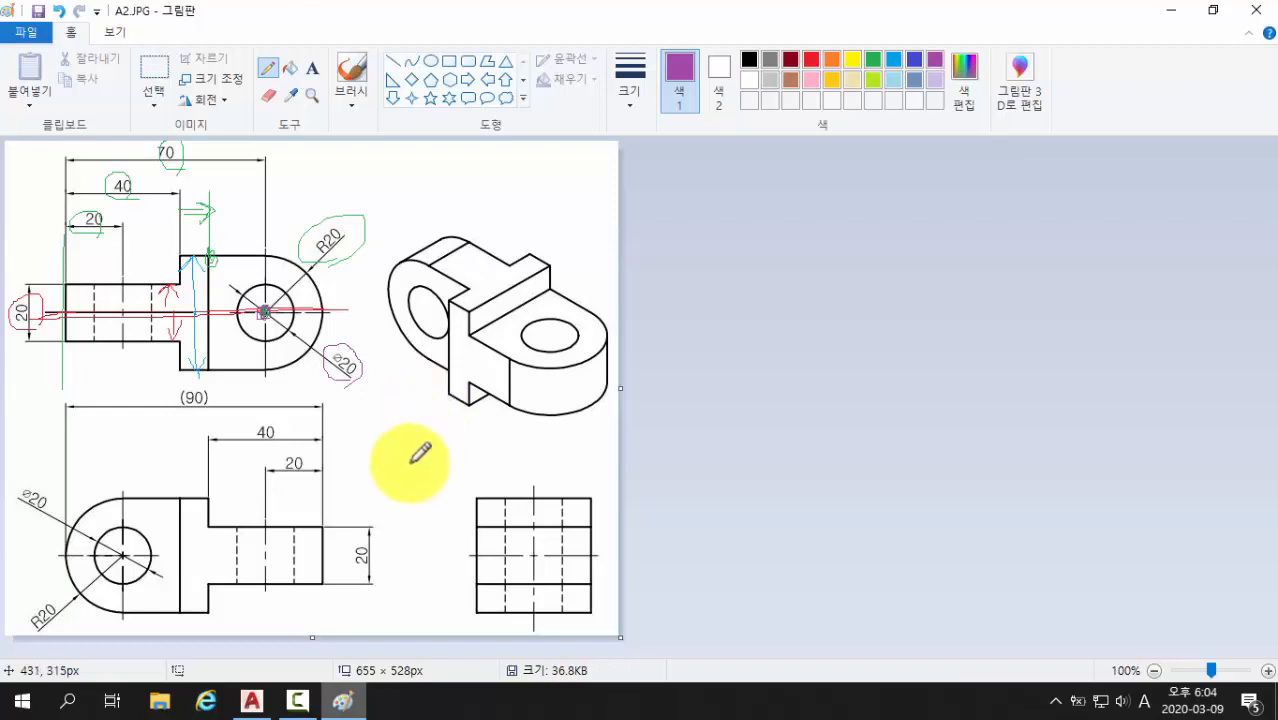
Step: Return to AutoCAD and draw a diameter 20 circle concentric with the radius 20 circle
{"action": "left_click", "coordinate": [251, 700]}
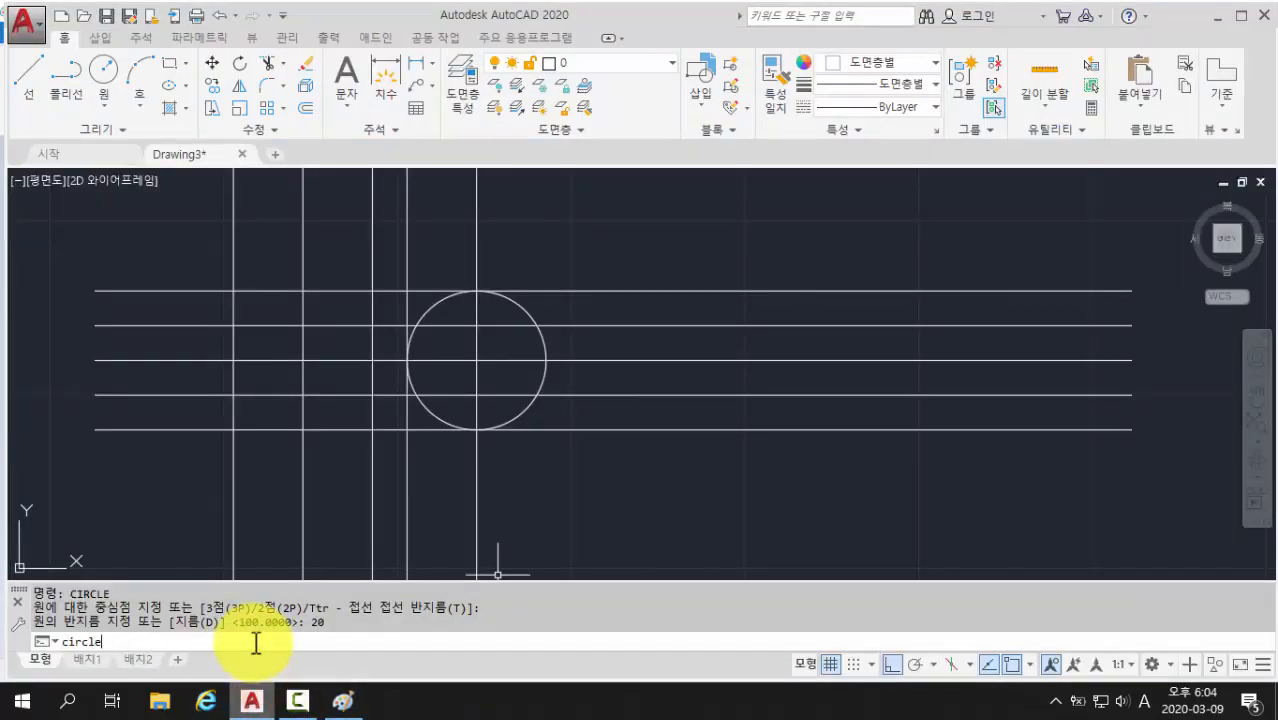
{"action": "key", "text": "Return"}
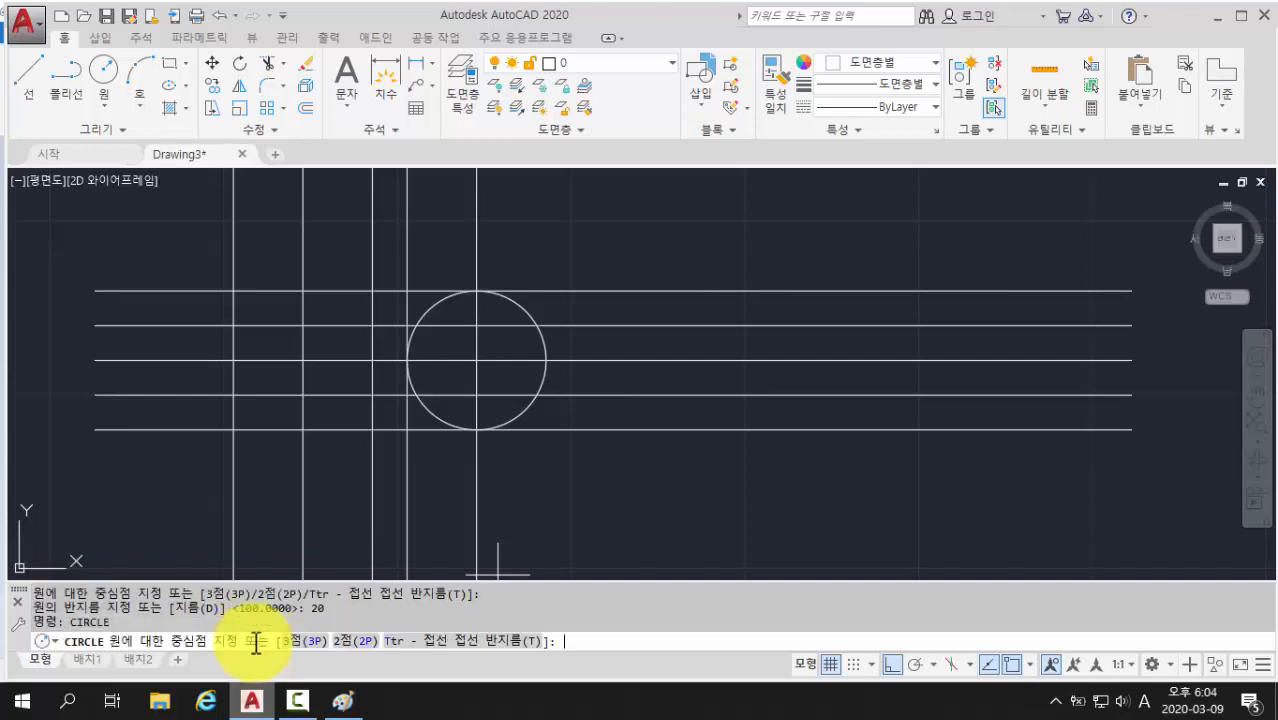
{"action": "left_click", "coordinate": [477, 359]}
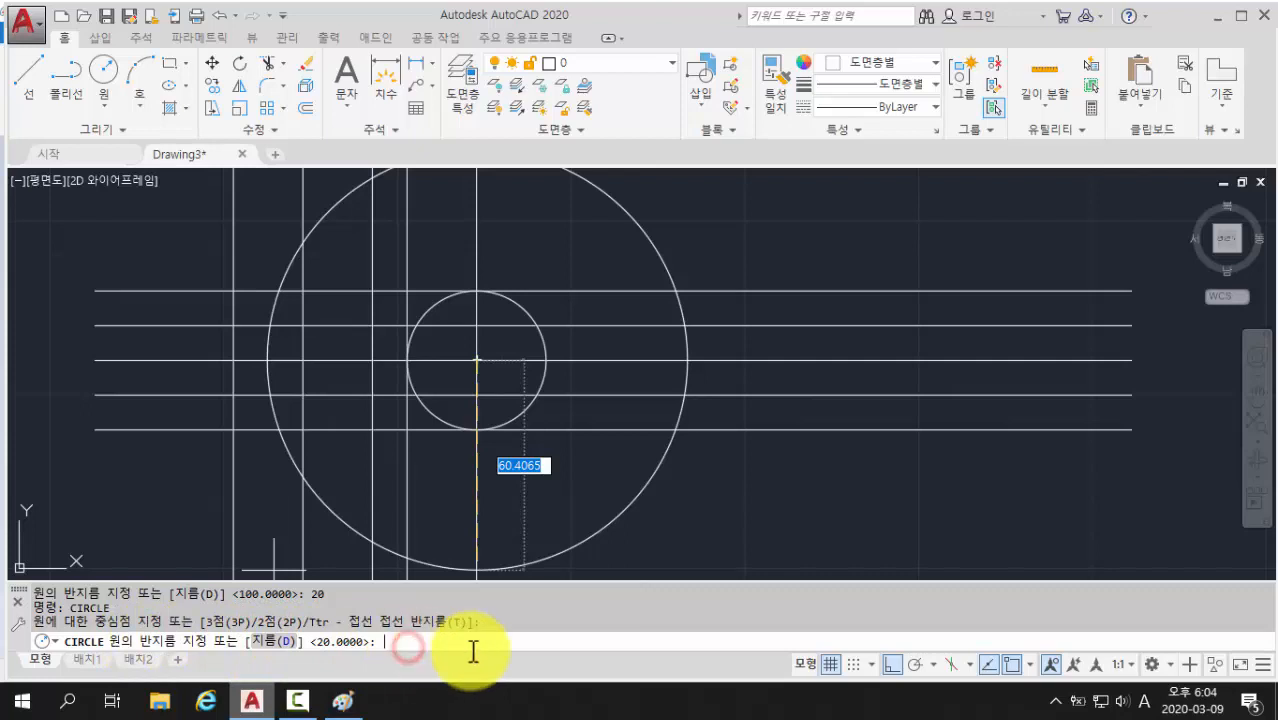
{"action": "type", "text": "d"}
{"action": "key", "text": "Return"}
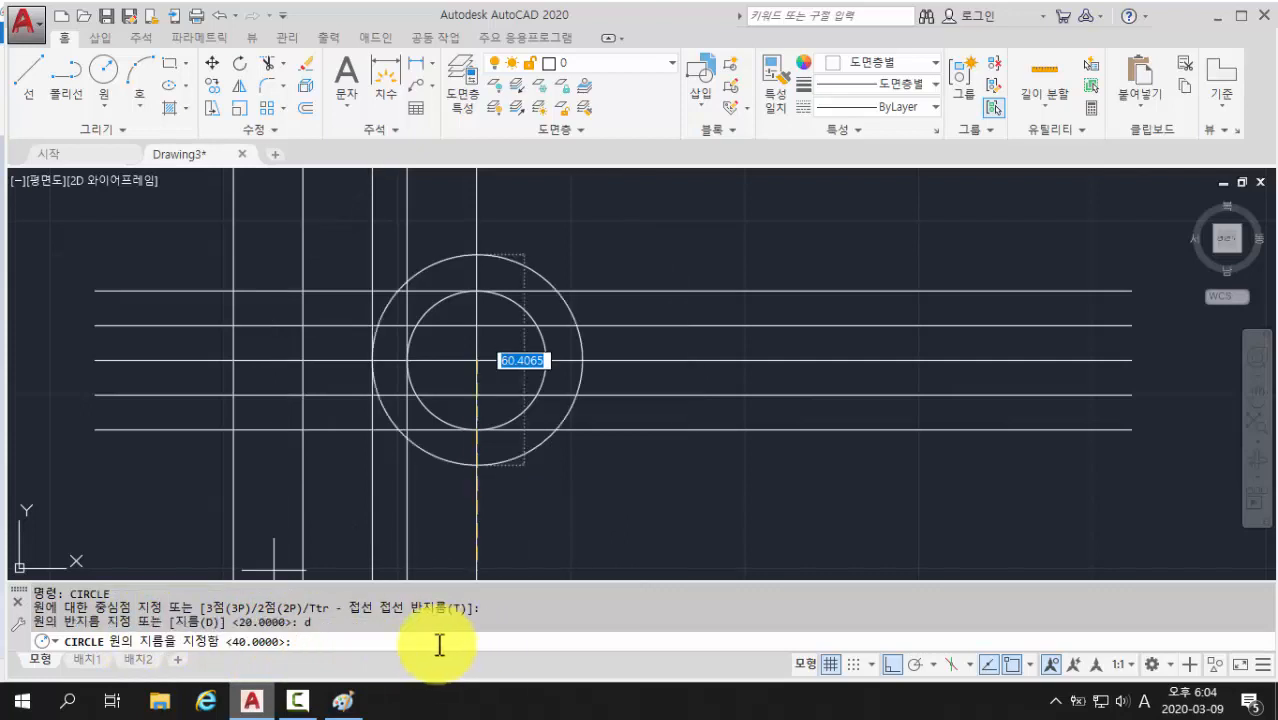
{"action": "type", "text": "20"}
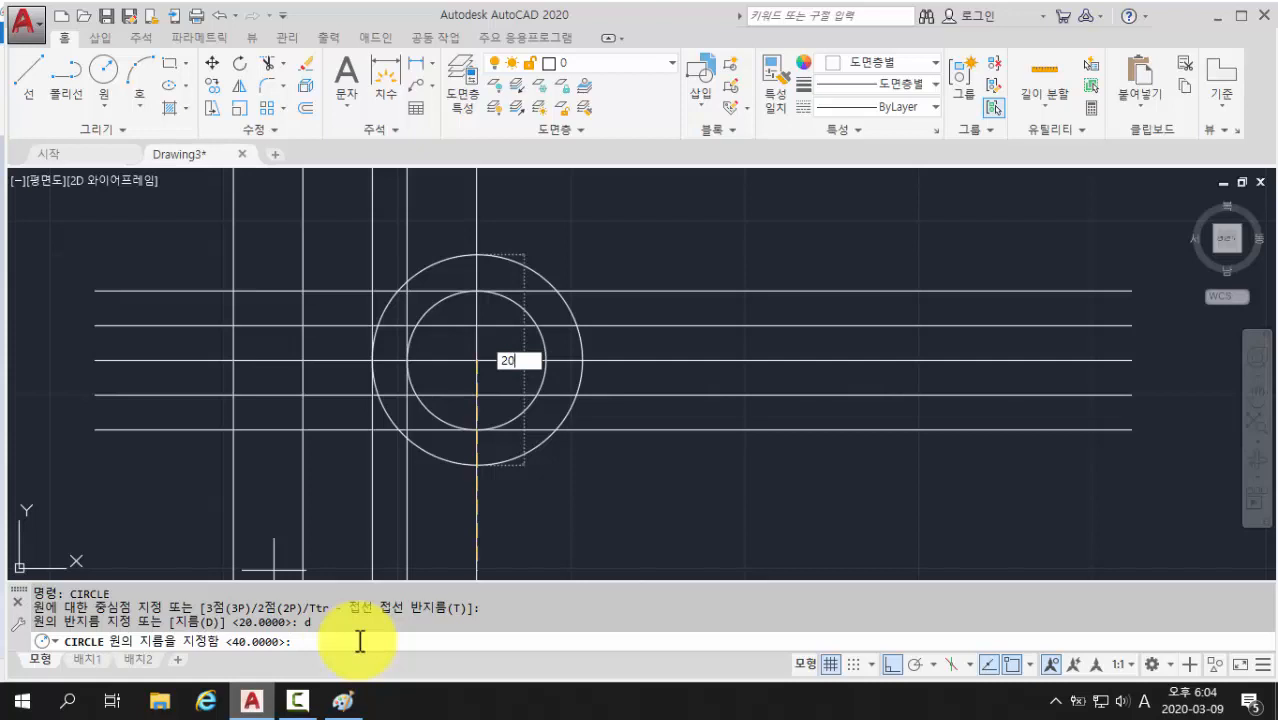
{"action": "key", "text": "Return"}
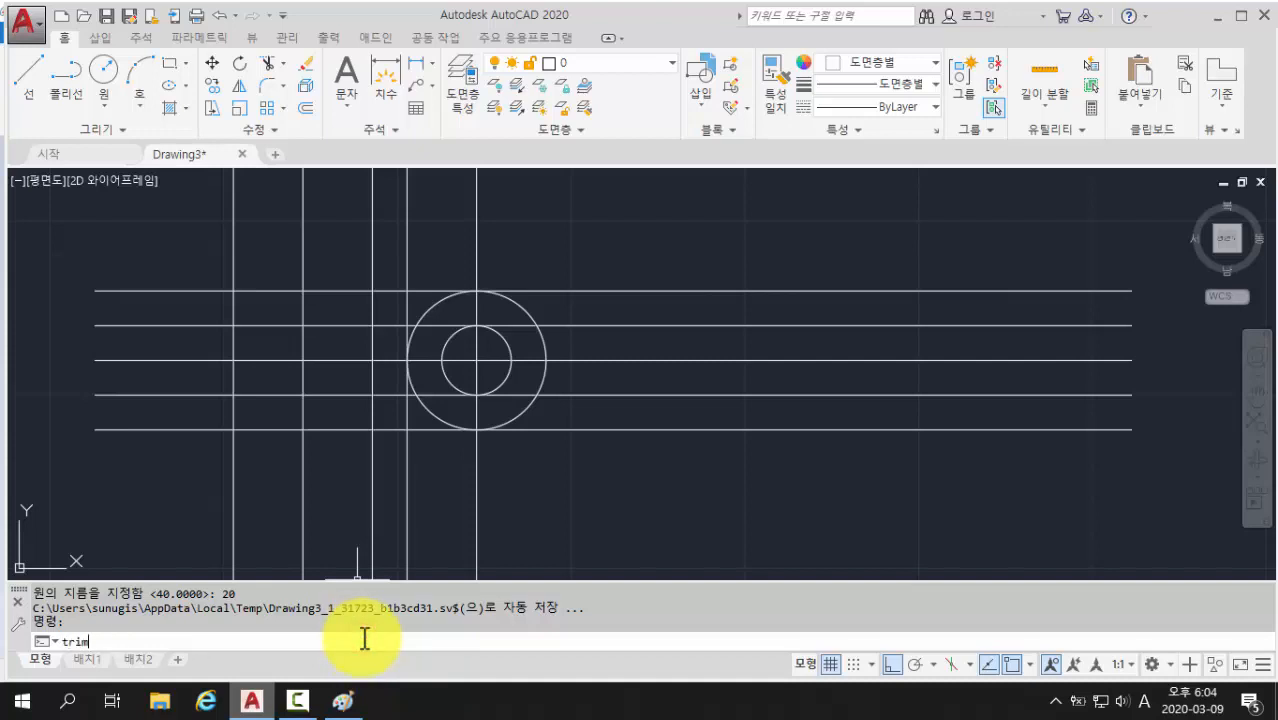
Step: Trim the construction lines extending above, below, left and right of the view's outline, using all objects as cutting edges
{"action": "key", "text": "Return"}
{"action": "key", "text": "Return"}
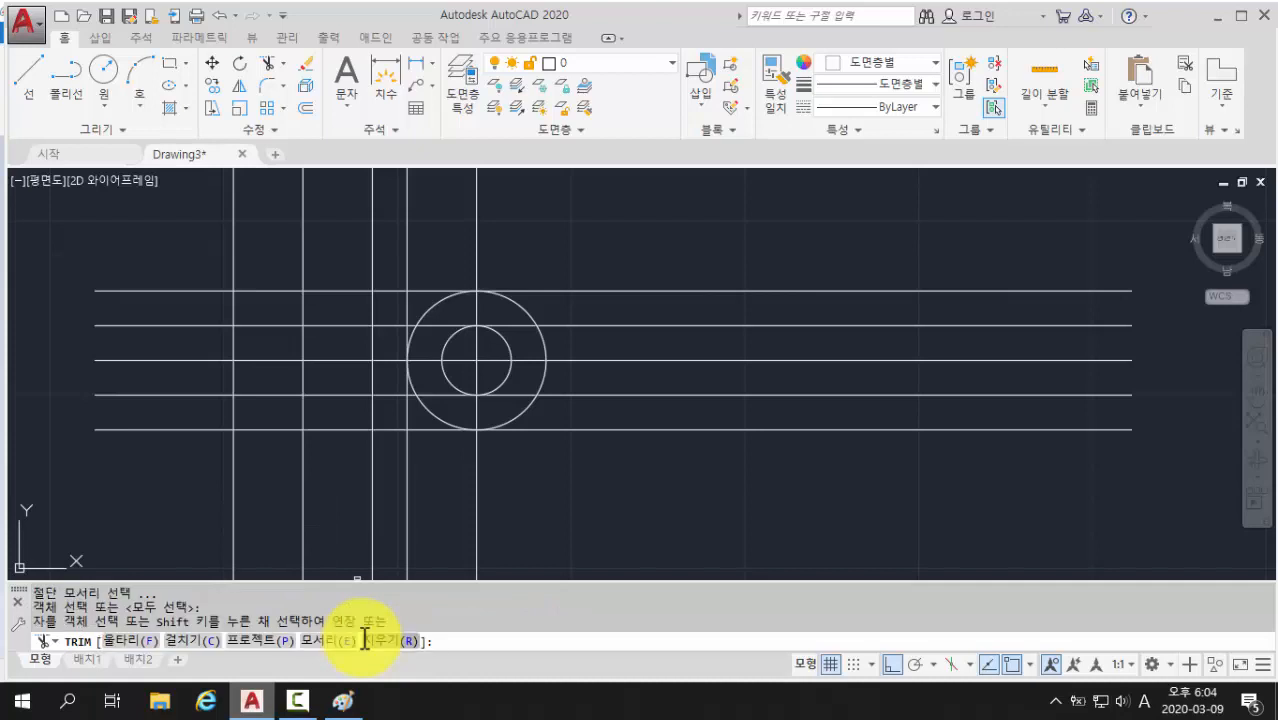
{"action": "left_click", "coordinate": [531, 211]}
{"action": "left_click", "coordinate": [188, 239]}
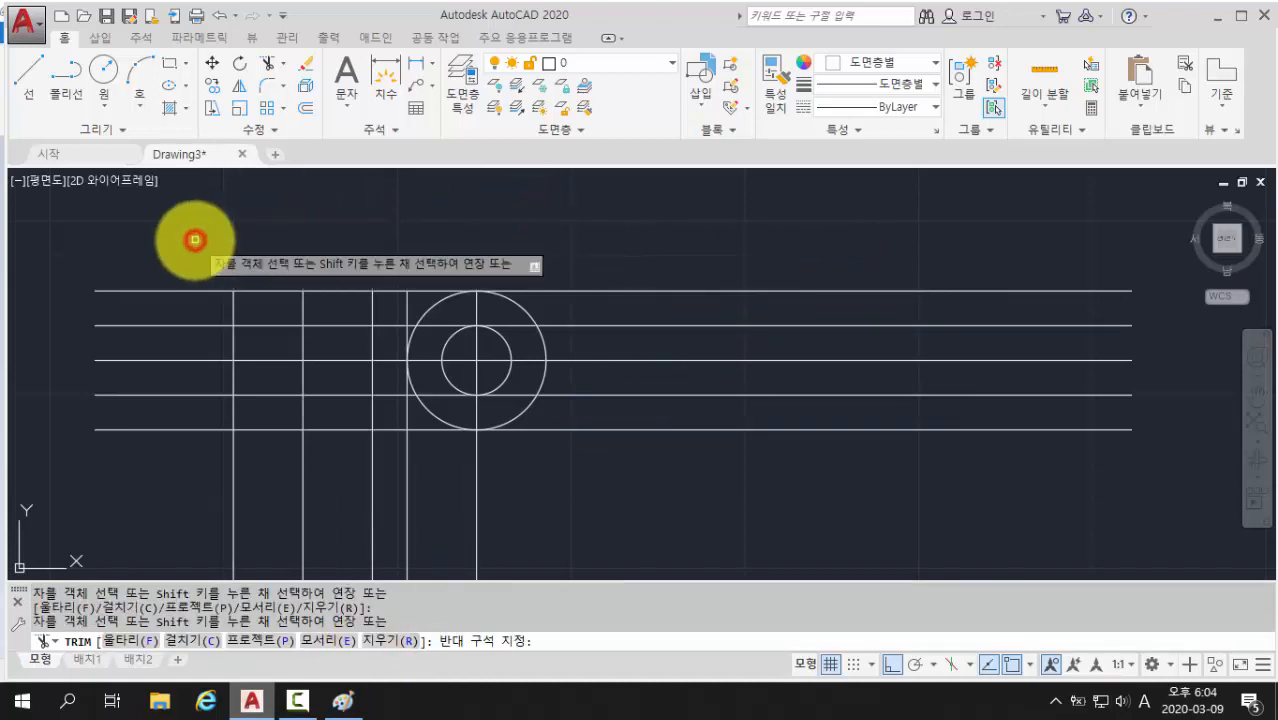
{"action": "left_click", "coordinate": [178, 261]}
{"action": "left_click", "coordinate": [148, 462]}
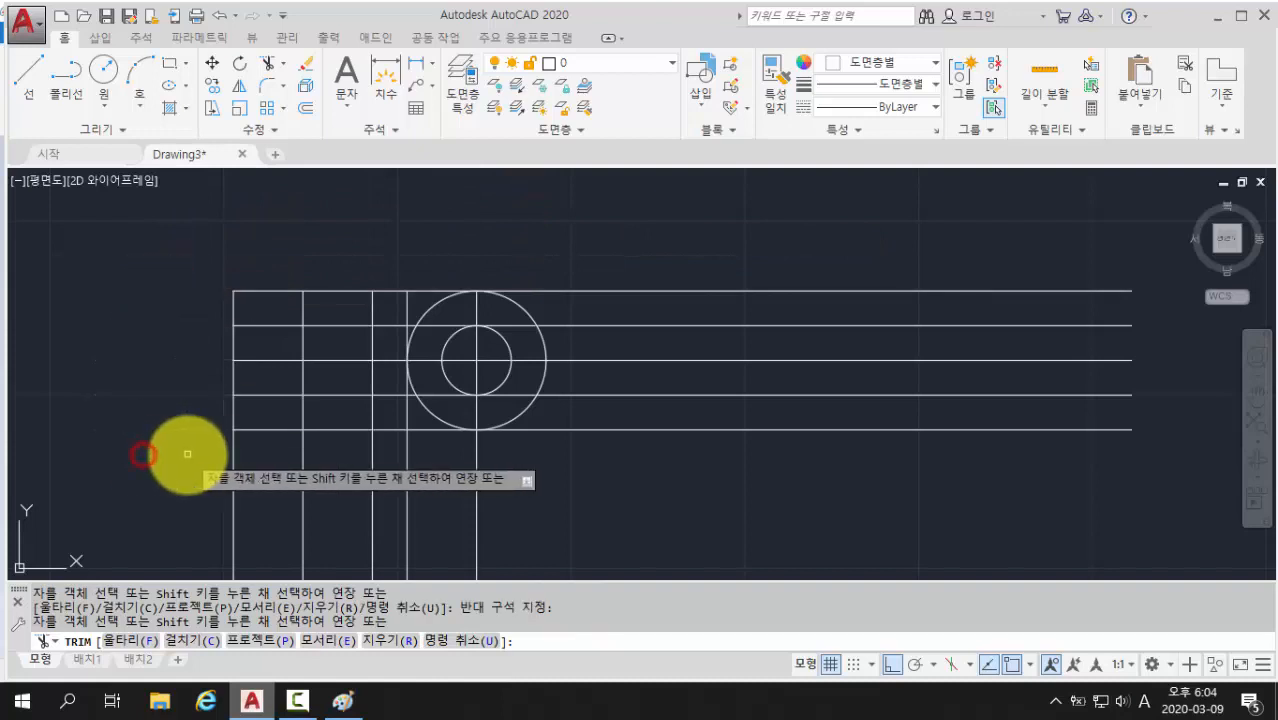
{"action": "left_click", "coordinate": [188, 455]}
{"action": "left_click", "coordinate": [548, 490]}
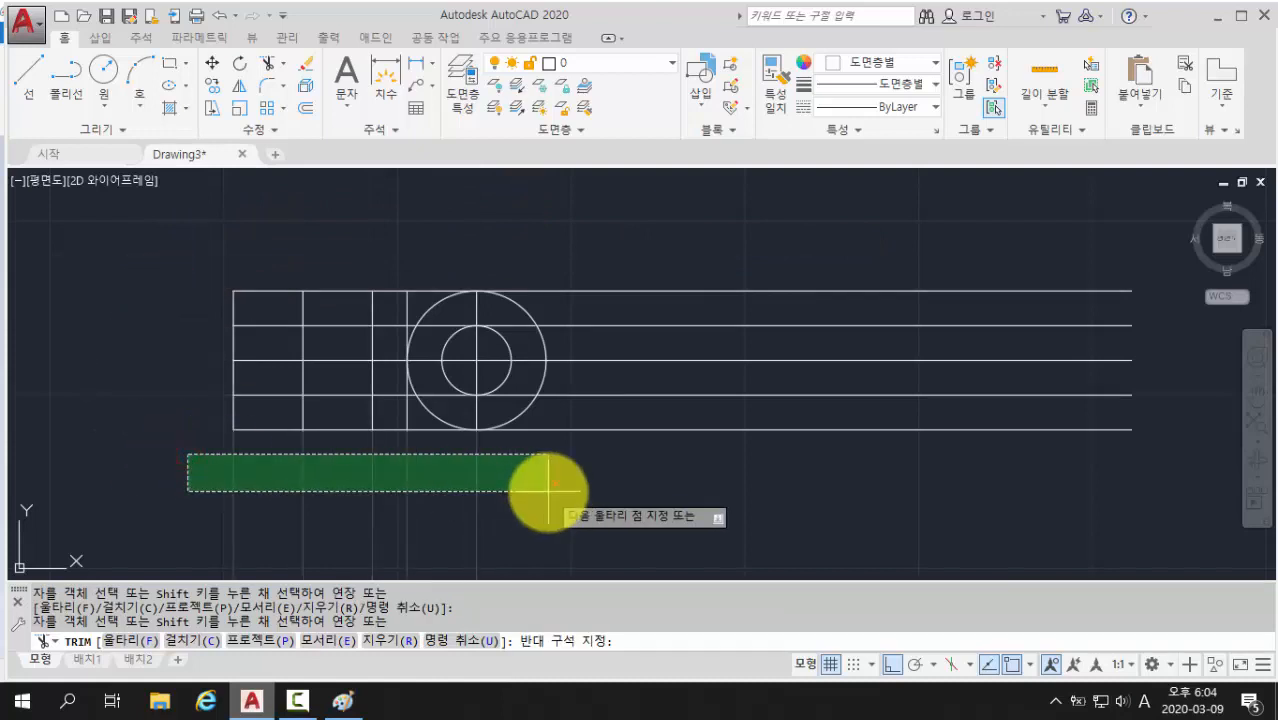
{"action": "left_click", "coordinate": [673, 251]}
{"action": "left_click", "coordinate": [590, 461]}
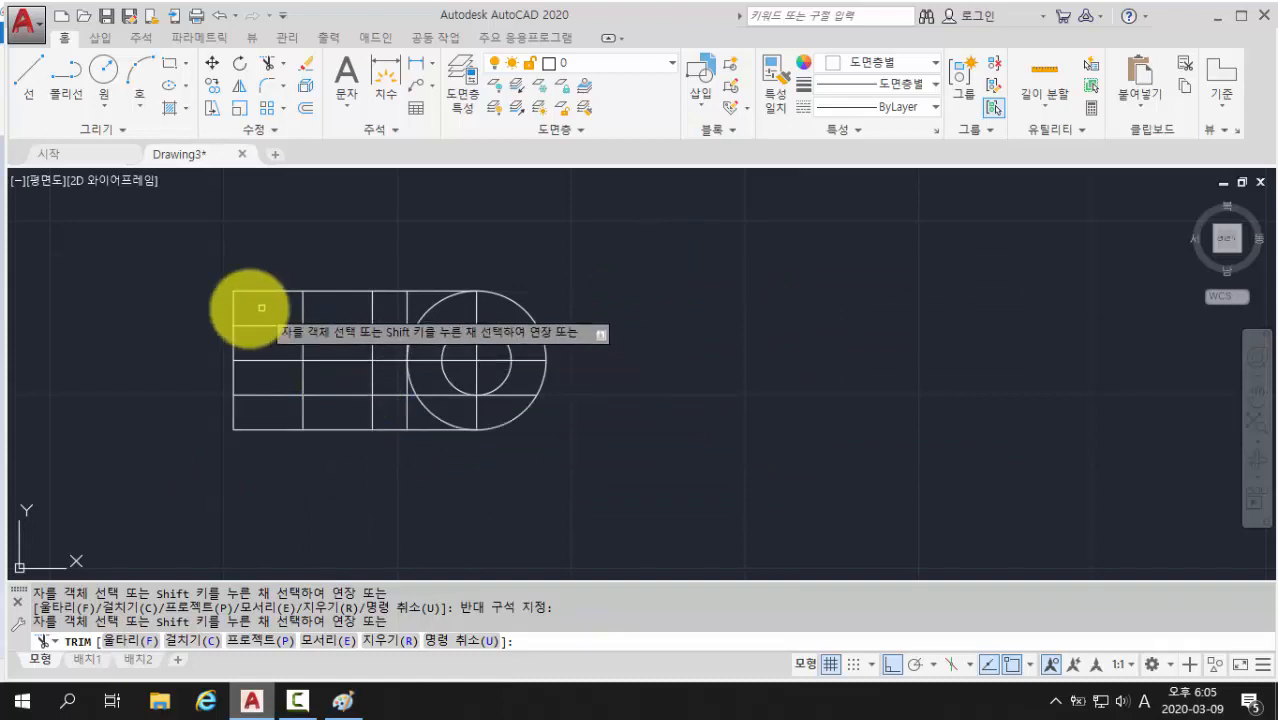
Step: Trim the leftmost vertical's ends beyond the 20-high stem and the outer horizontals between the second and third verticals
{"action": "left_click", "coordinate": [230, 306]}
{"action": "left_click", "coordinate": [234, 413]}
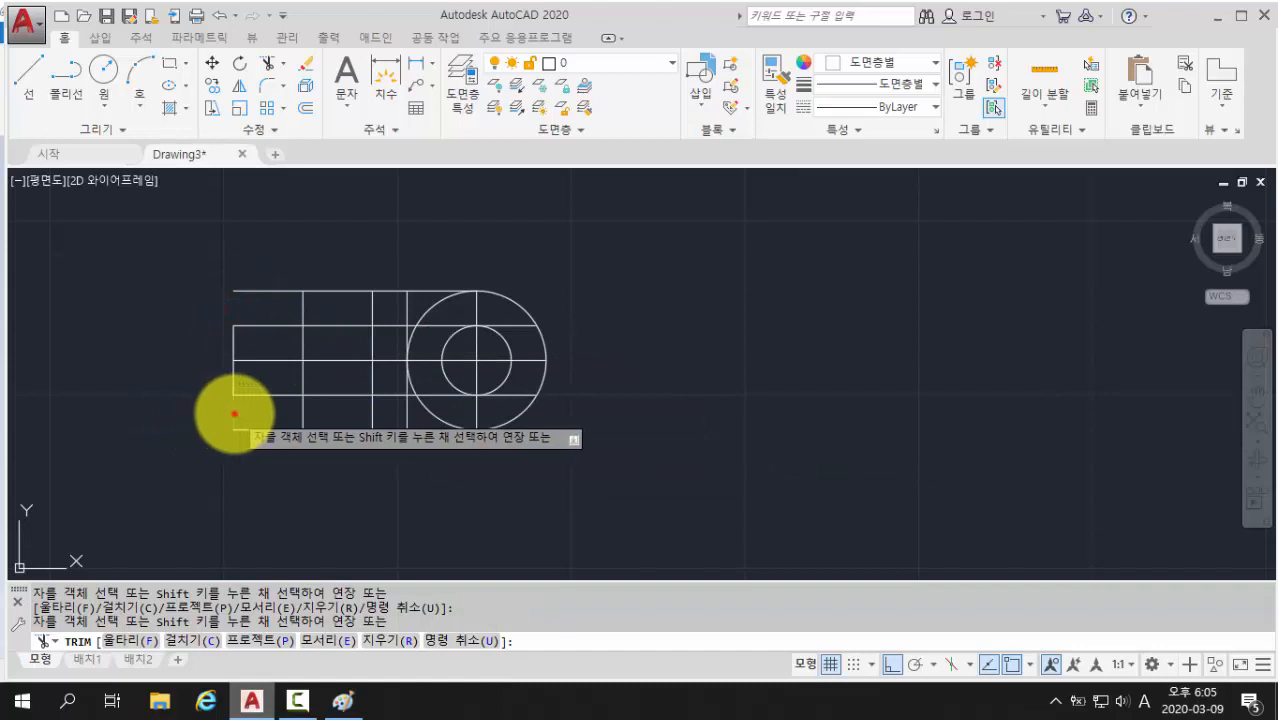
{"action": "left_click", "coordinate": [358, 294]}
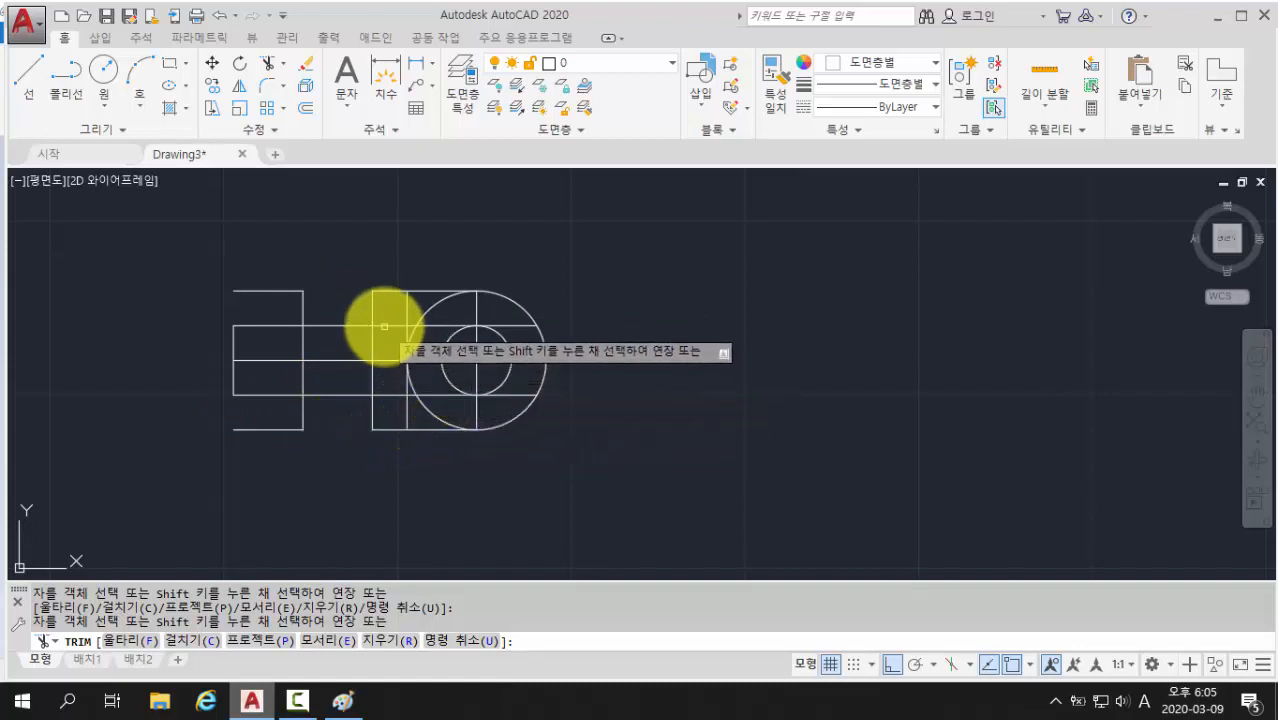
Step: Trim the left half of the radius 20 circle above and below the stem's horizontal lines
{"action": "scroll", "coordinate": [513, 328], "scroll_direction": "up", "scroll_amount": 2}
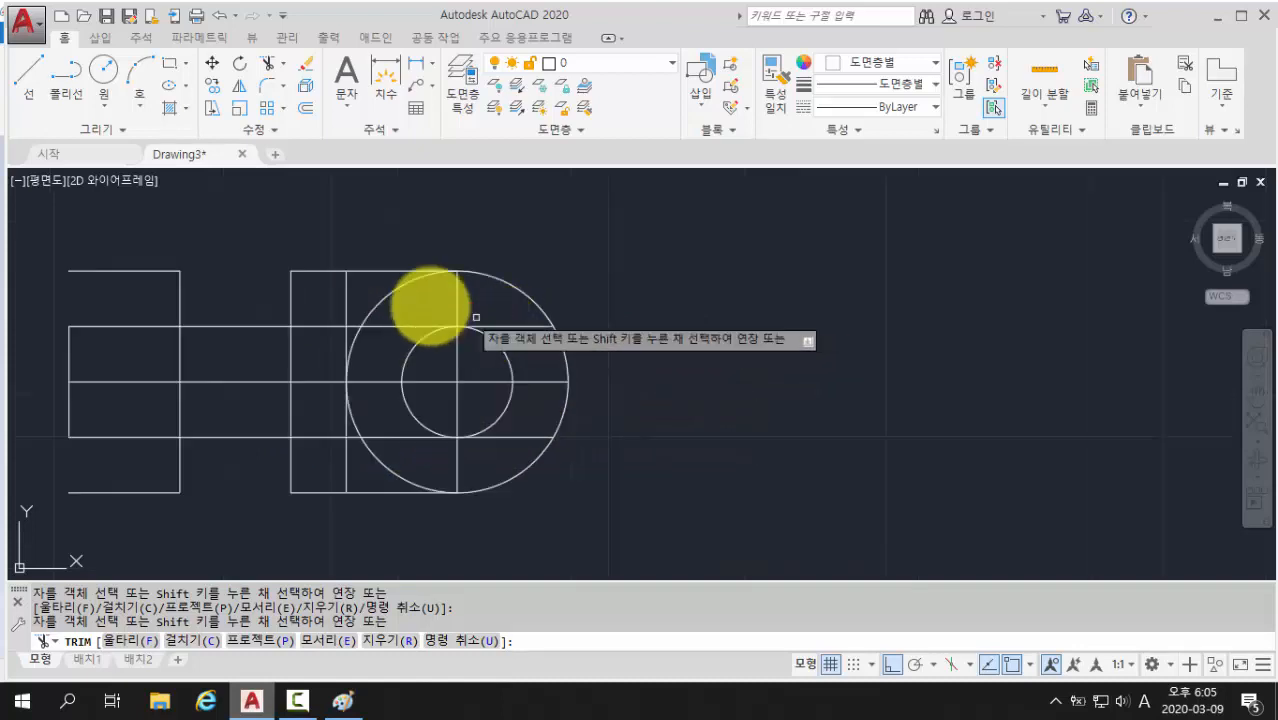
{"action": "left_click", "coordinate": [396, 293]}
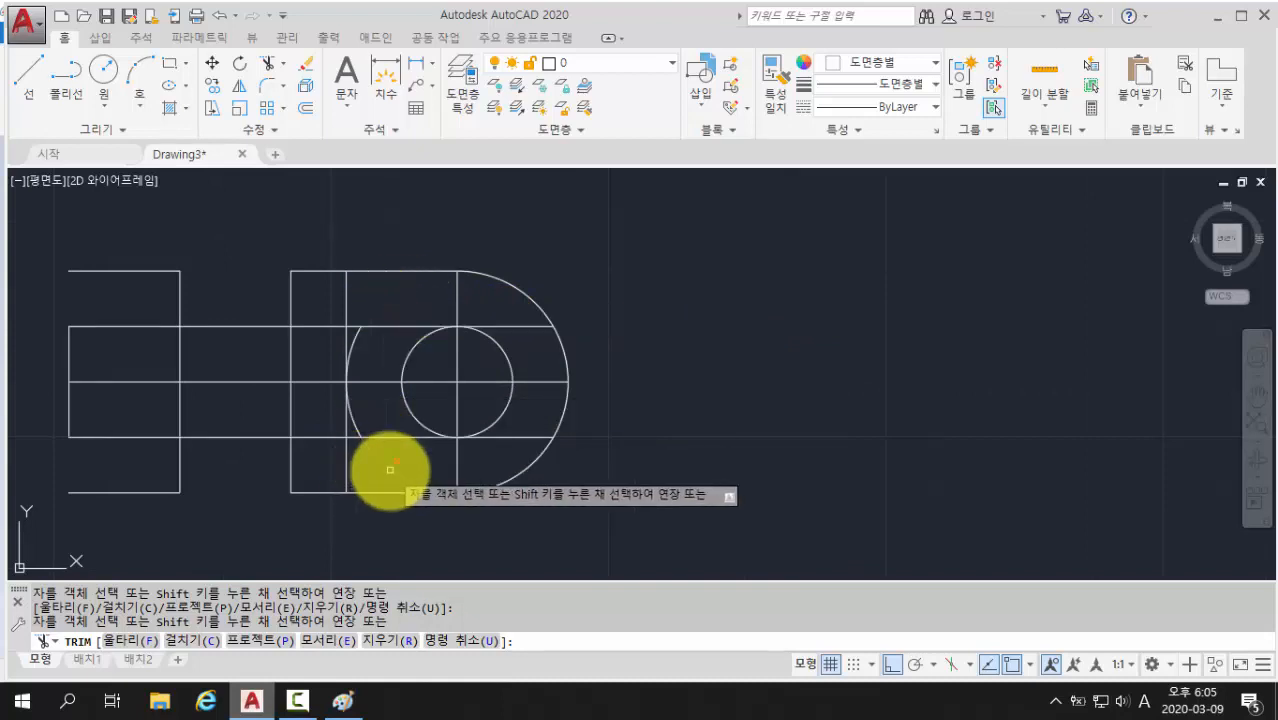
{"action": "left_click", "coordinate": [388, 470]}
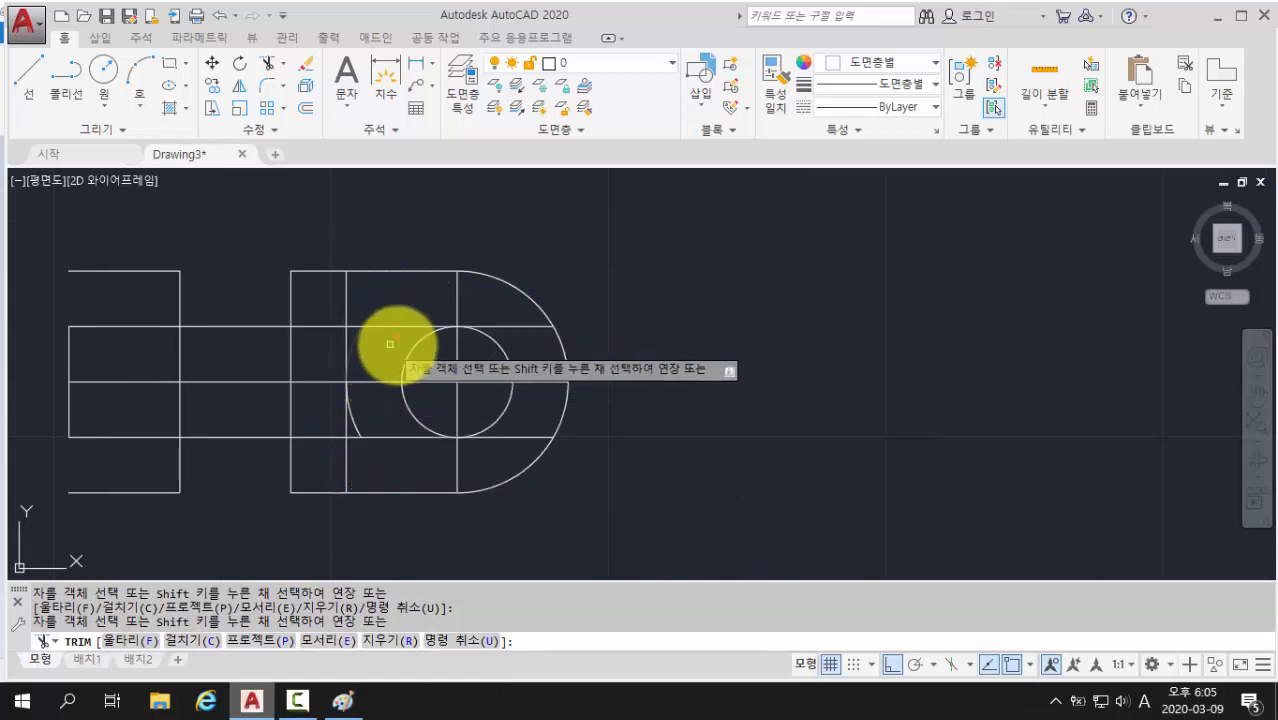
Step: Trim the stem's upper and lower horizontal lines between the third and fourth verticals, ending the Trim command
{"action": "scroll", "coordinate": [369, 338], "scroll_direction": "up", "scroll_amount": 2}
{"action": "mouse_move", "coordinate": [369, 338]}
{"action": "middle_mouse_down"}
{"action": "mouse_move", "coordinate": [528, 305]}
{"action": "mouse_move", "coordinate": [514, 248]}
{"action": "middle_mouse_up"}
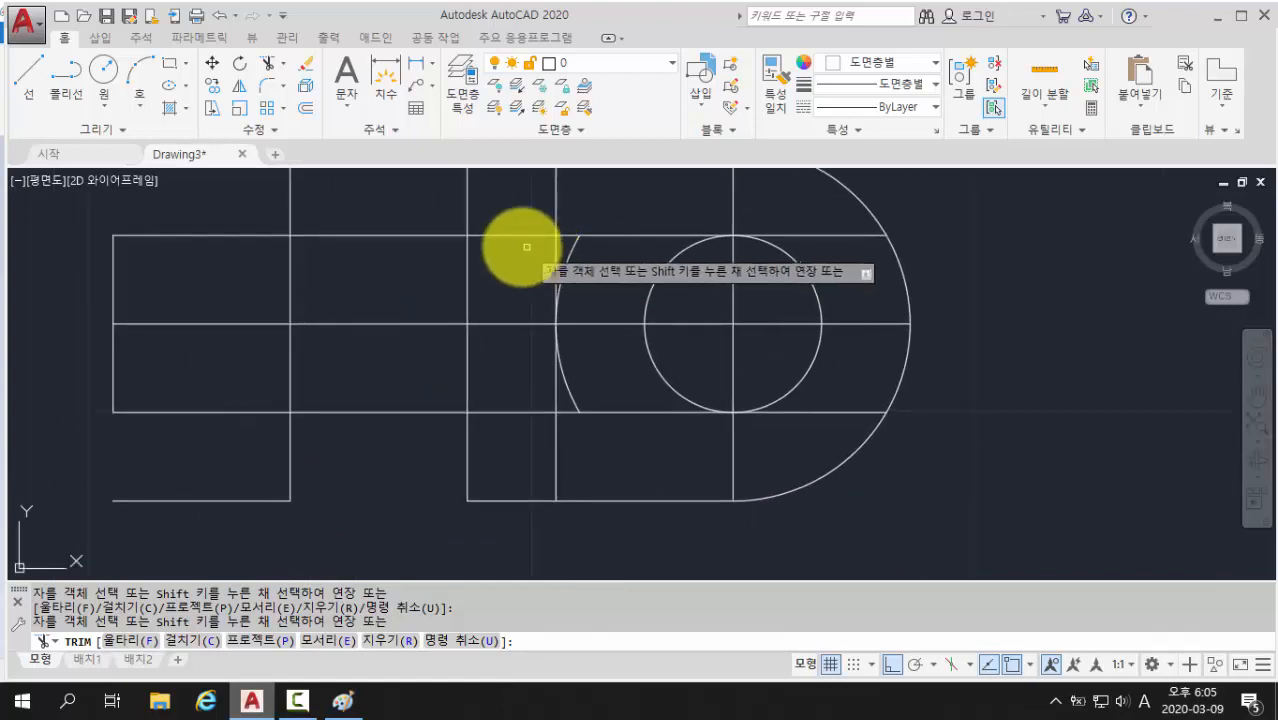
{"action": "left_click", "coordinate": [502, 244]}
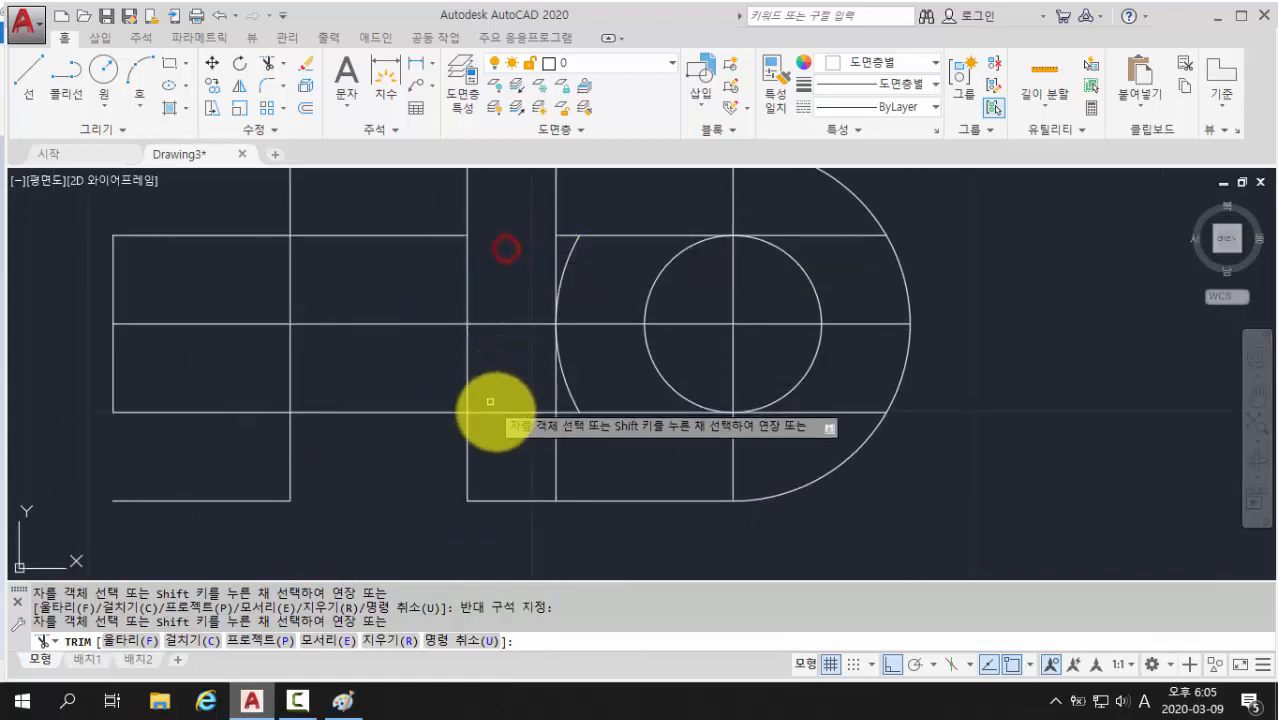
{"action": "left_click", "coordinate": [496, 413]}
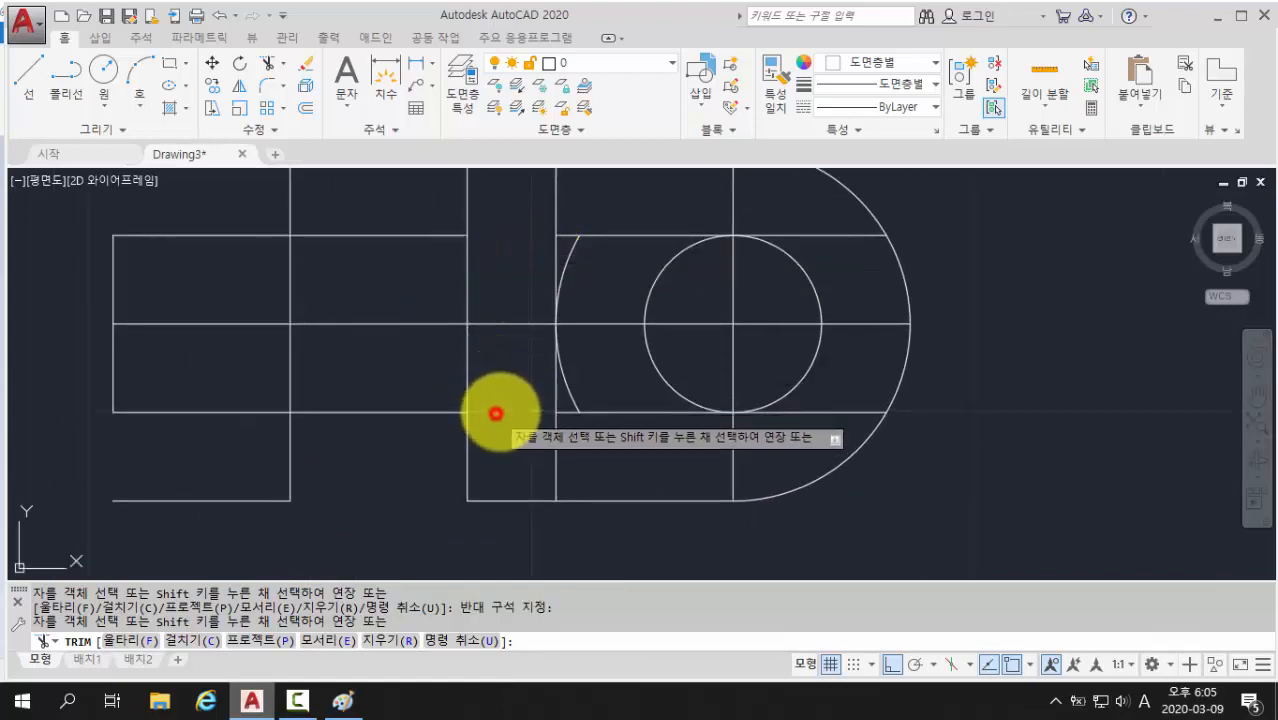
{"action": "scroll", "coordinate": [493, 425], "scroll_direction": "down", "scroll_amount": 2}
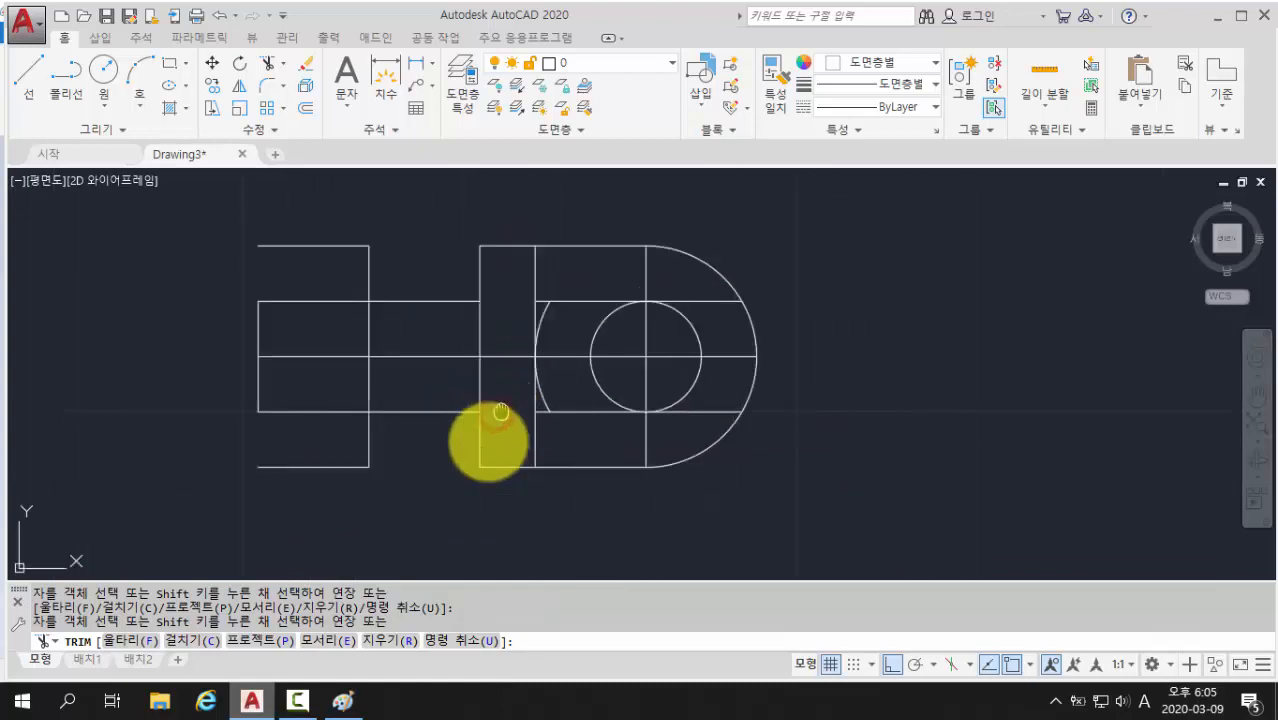
{"action": "left_click", "coordinate": [740, 421]}
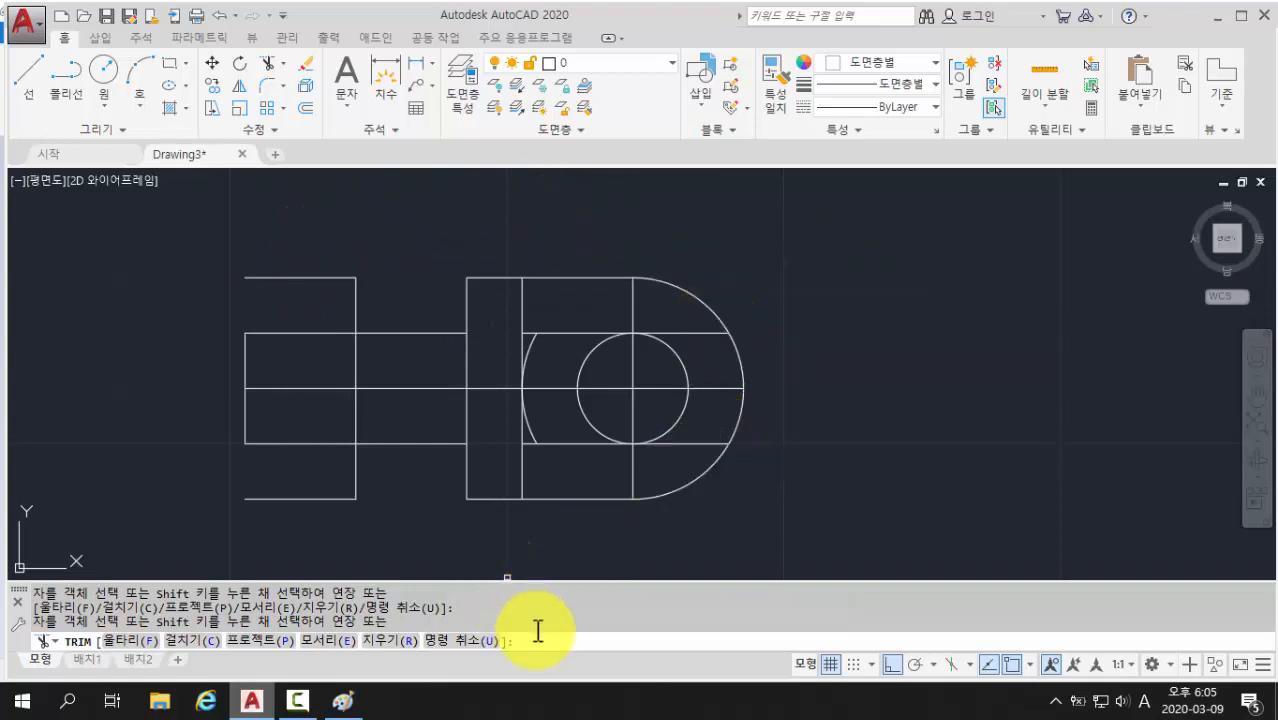
{"action": "key", "text": "Return"}
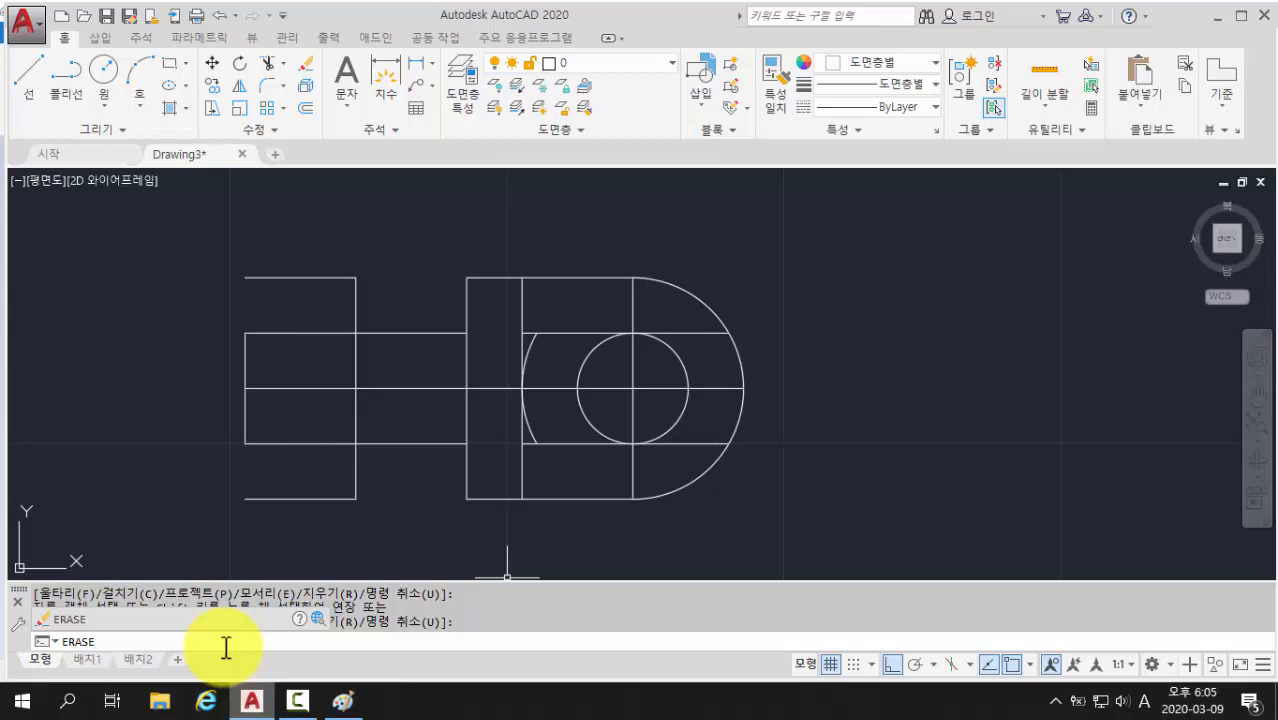
Step: Erase the two detached outer horizontals at the left, the leftover circle arc, and the two horizontals tangent to the hole
{"action": "key", "text": "Return"}
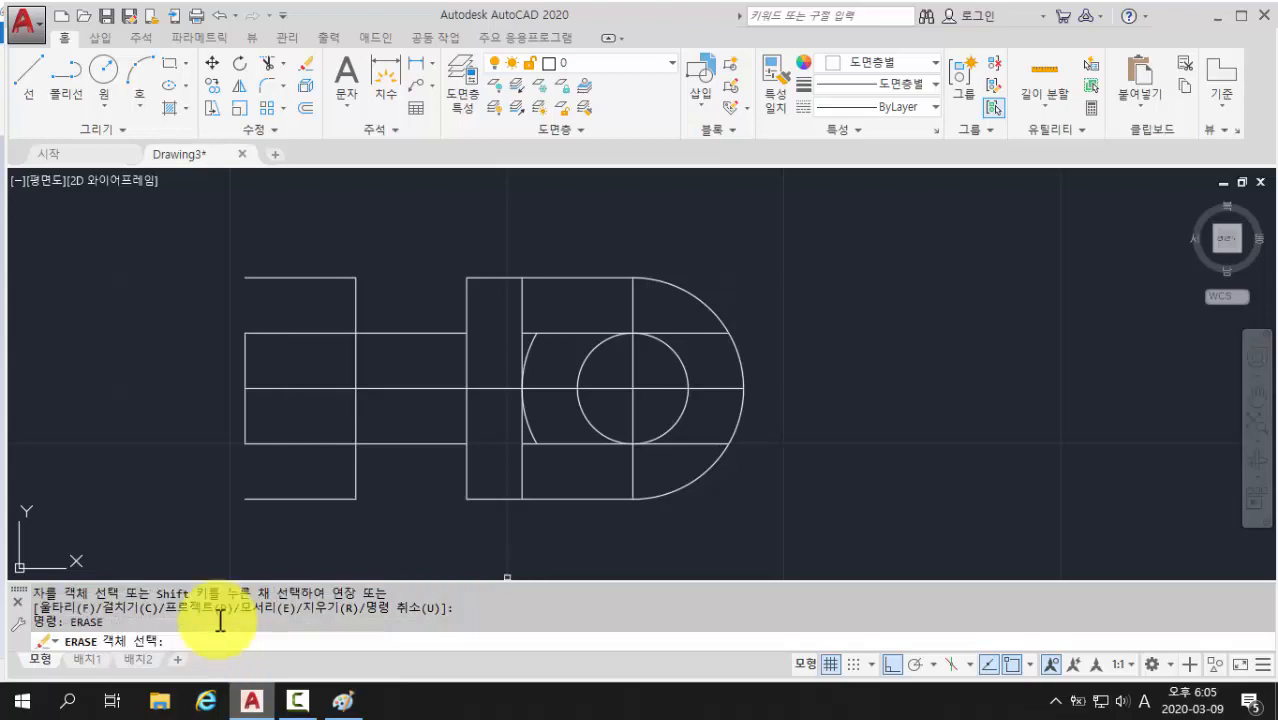
{"action": "left_click", "coordinate": [318, 278]}
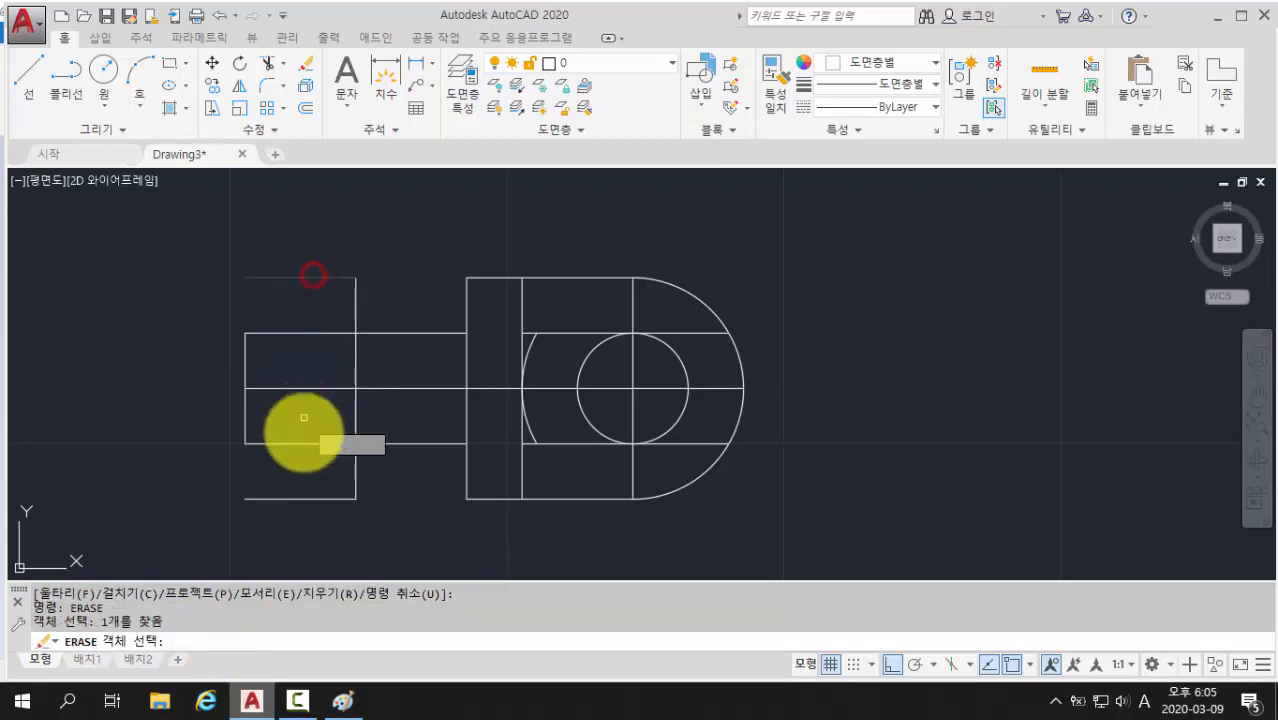
{"action": "left_click", "coordinate": [302, 500]}
{"action": "left_click", "coordinate": [534, 340]}
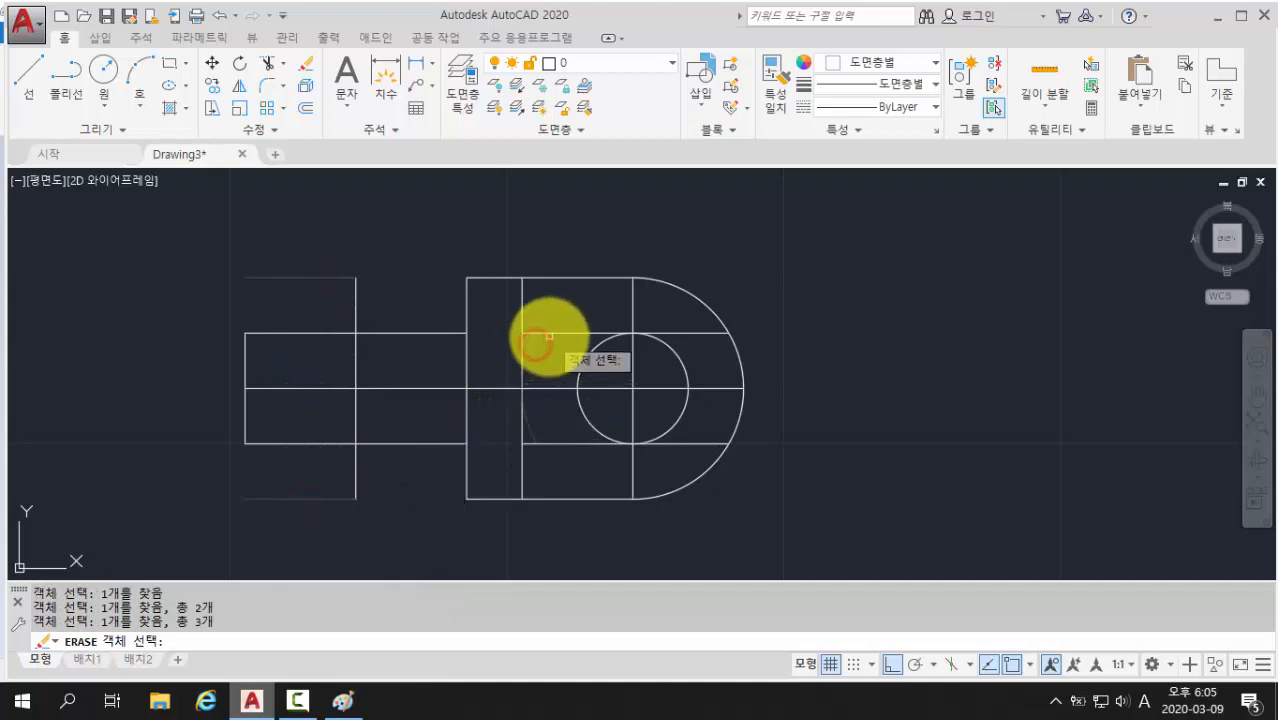
{"action": "left_click", "coordinate": [553, 334]}
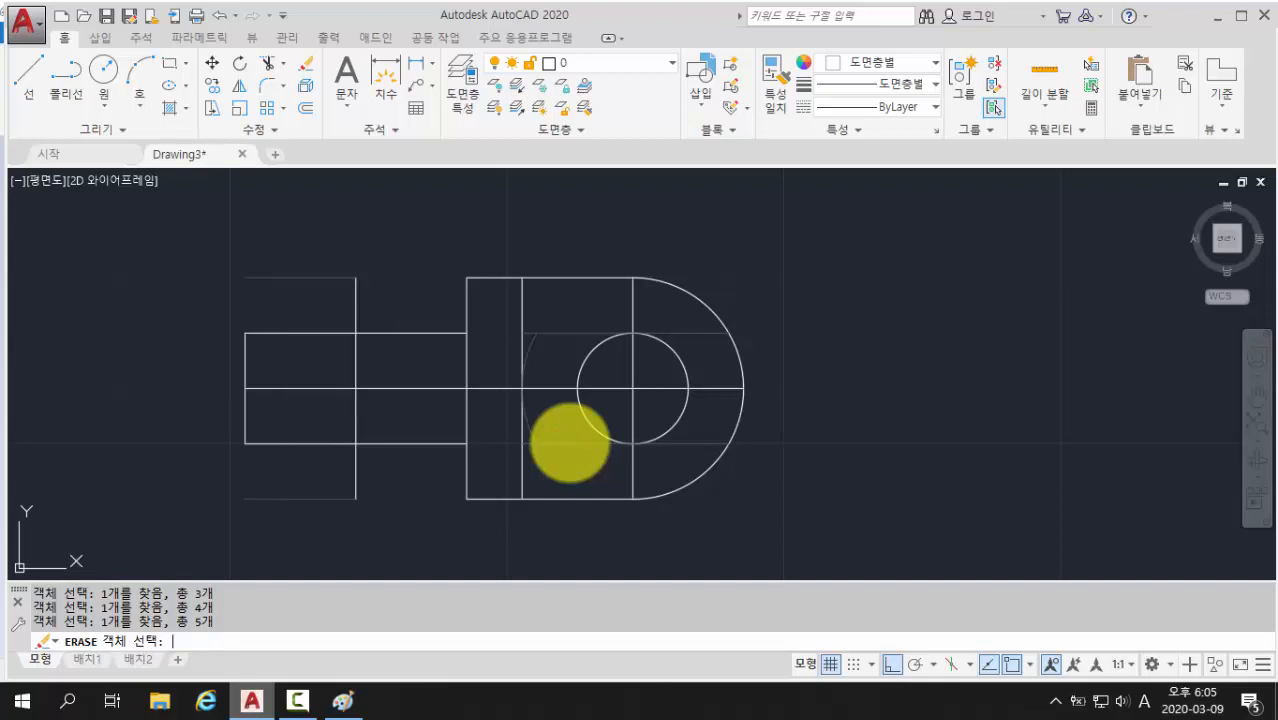
{"action": "key", "text": "Return"}
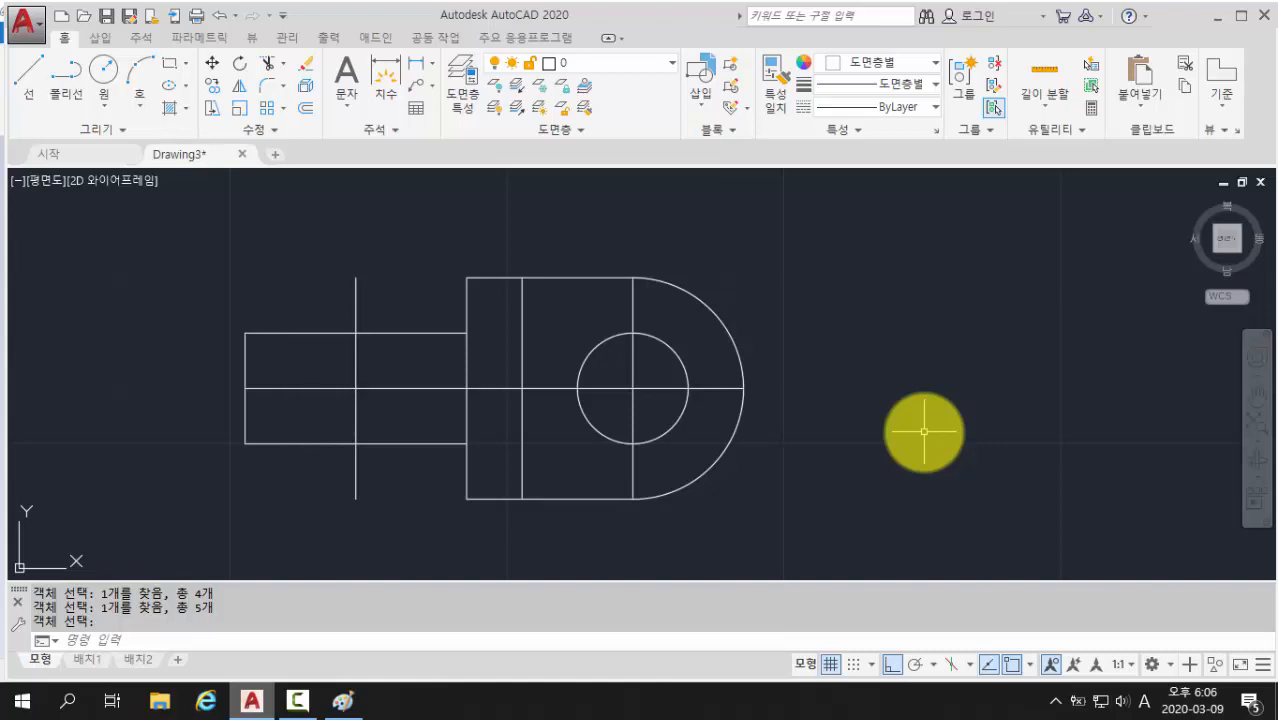
Step: Trim the stem's vertical centerline to the stem's height and remove the shoulder vertical's portion inside the stem
{"action": "type", "text": "ㅂrim"}
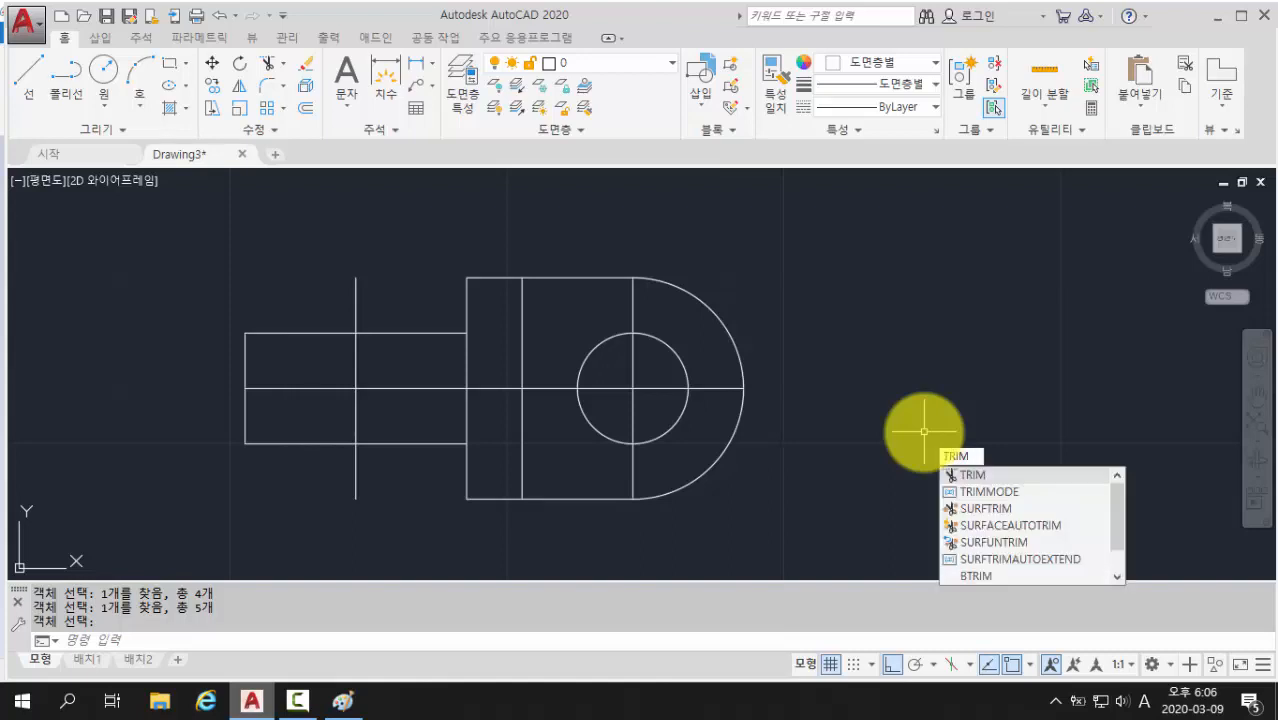
{"action": "key", "text": "Return"}
{"action": "key", "text": "Return"}
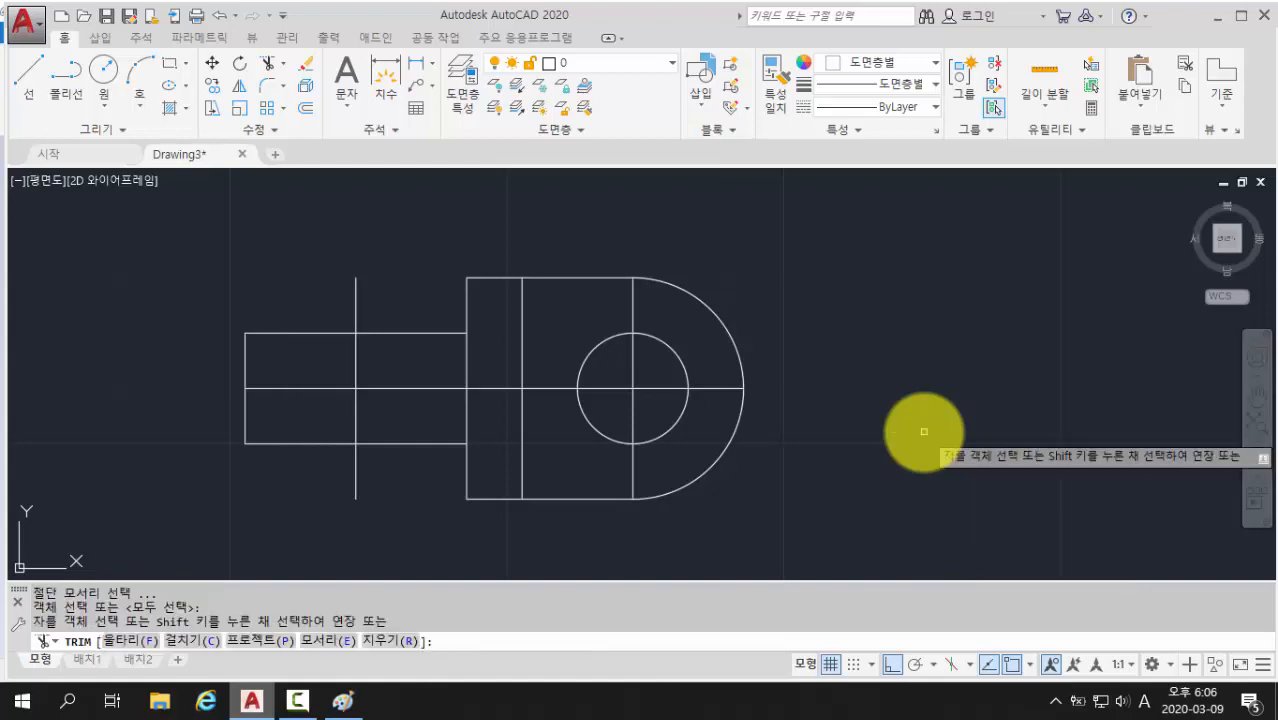
{"action": "left_click", "coordinate": [355, 302]}
{"action": "left_click", "coordinate": [355, 467]}
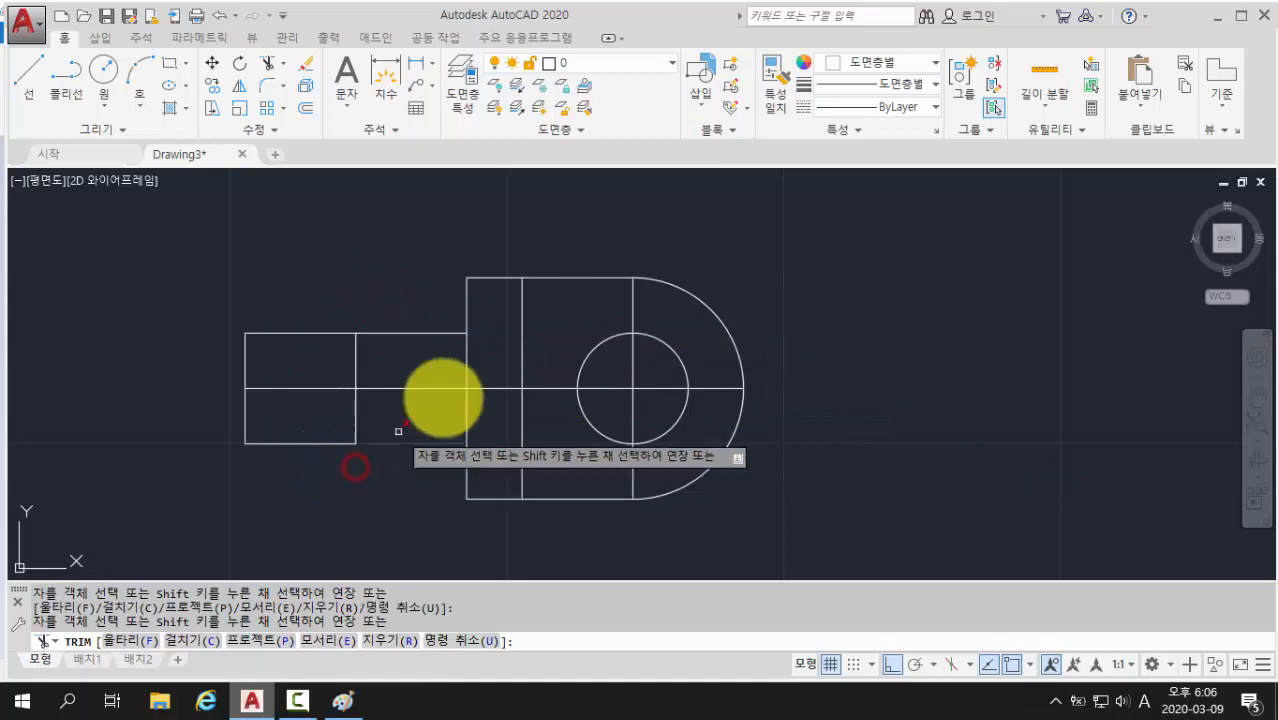
{"action": "left_click", "coordinate": [465, 362]}
{"action": "left_click", "coordinate": [467, 412]}
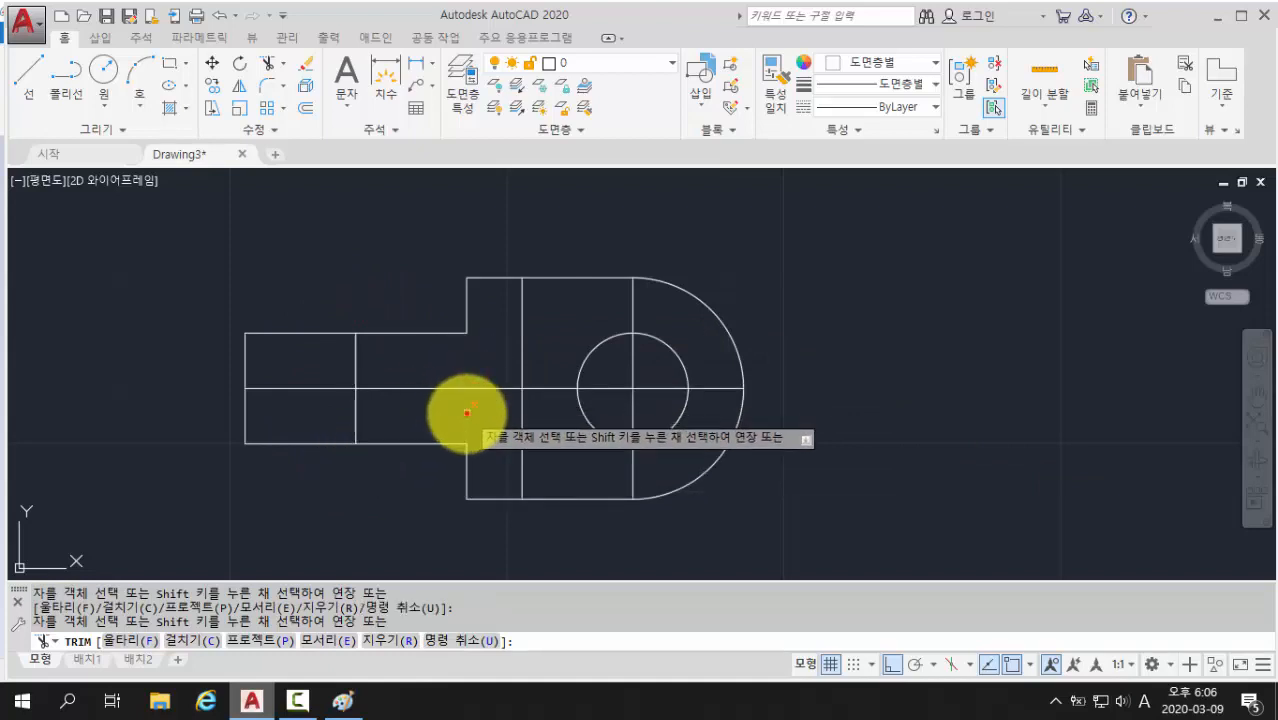
{"action": "middle_click_drag", "start_coordinate": [959, 462], "coordinate": [954, 457]}
{"action": "key", "text": "space"}
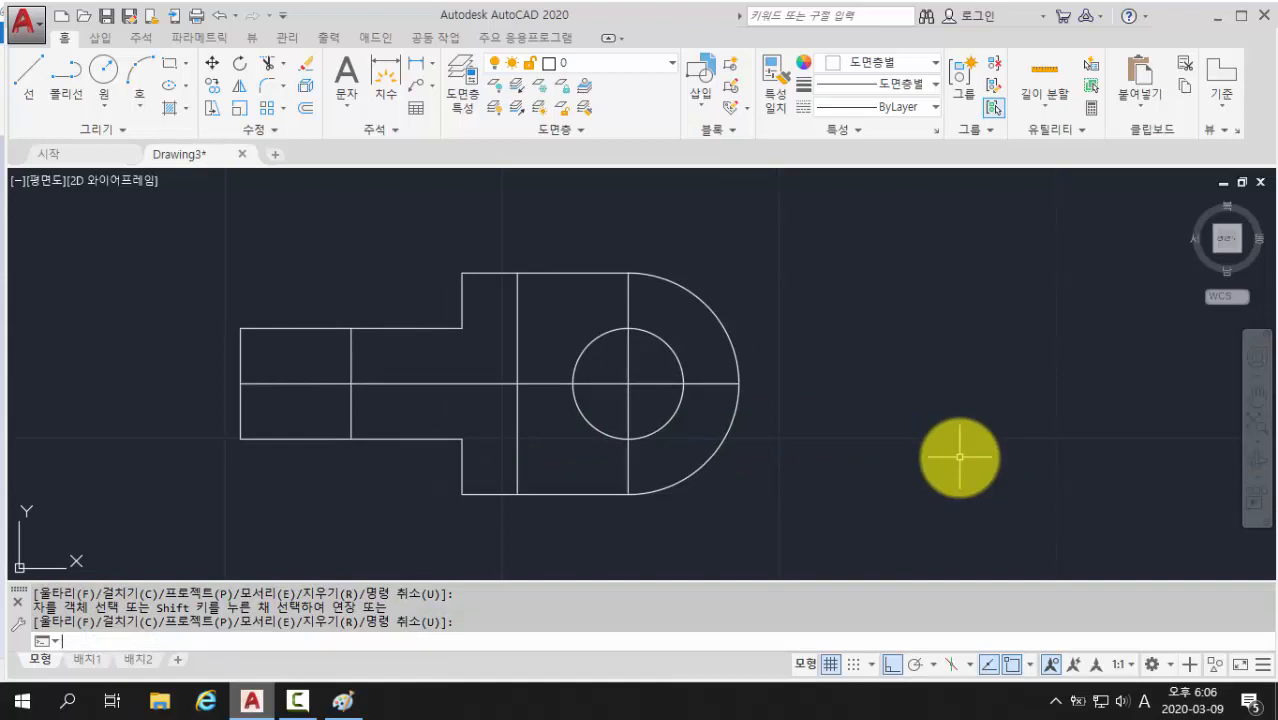
Step: Trim the horizontal and vertical centerlines outside the hole circle, clearing the rounded end out to the shoulder vertical
{"action": "type", "text": "t"}
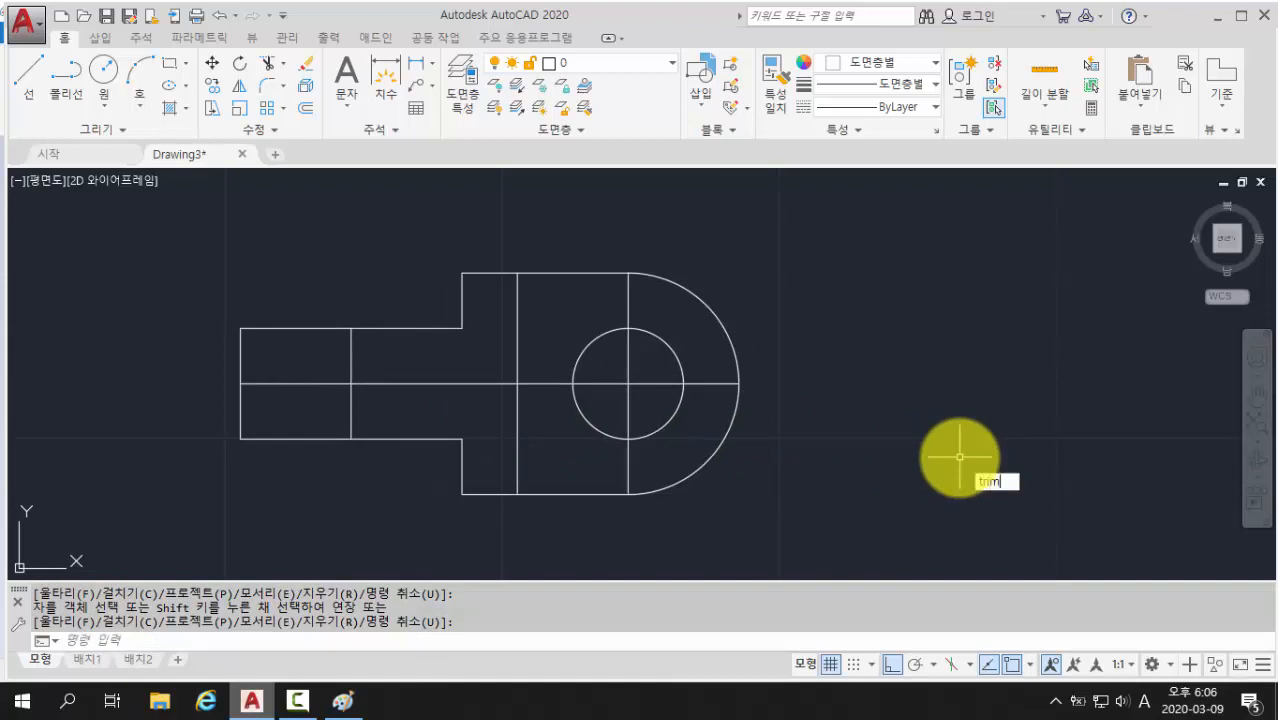
{"action": "type", "text": "rim"}
{"action": "key", "text": "Return"}
{"action": "key", "text": "Return"}
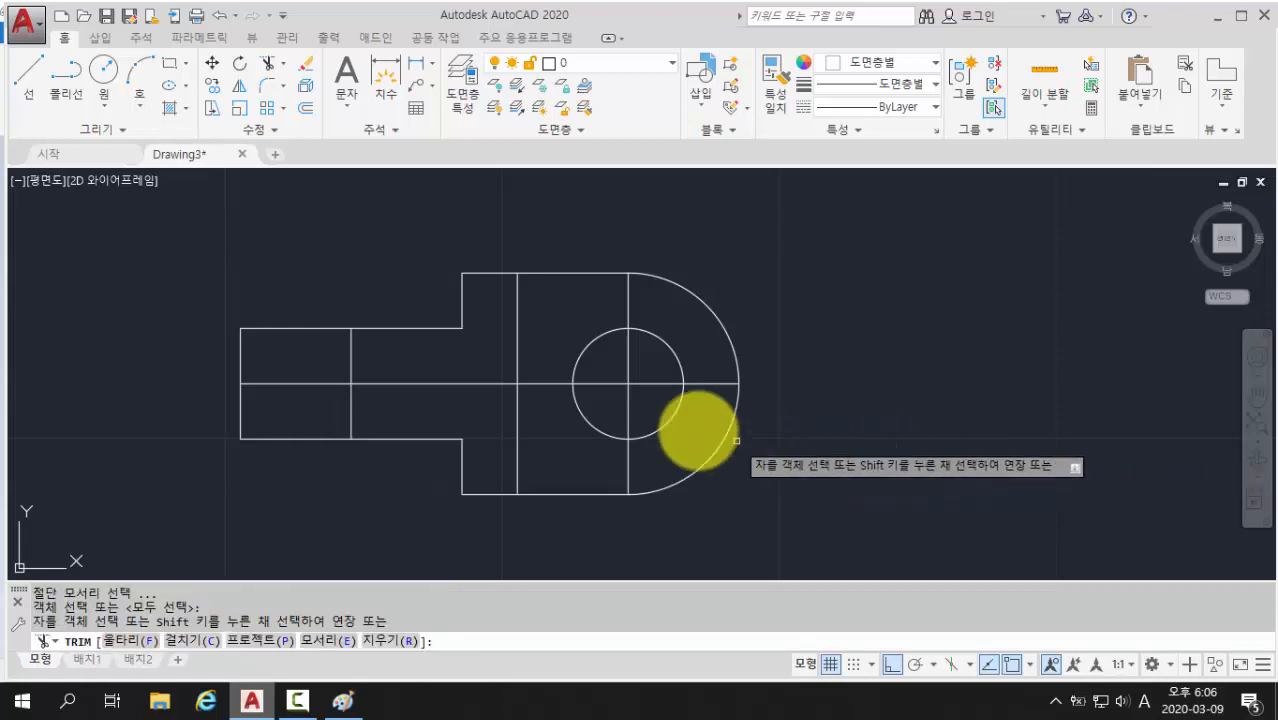
{"action": "left_click", "coordinate": [629, 295]}
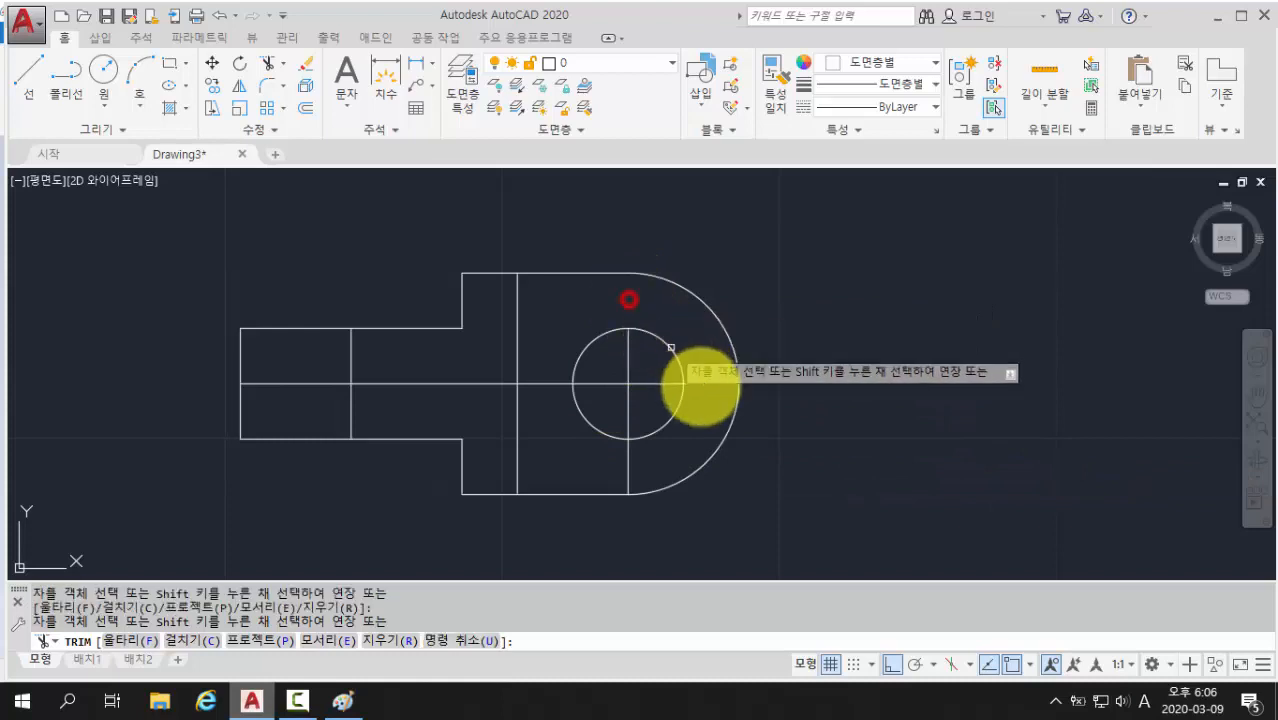
{"action": "left_click", "coordinate": [709, 384]}
{"action": "left_click", "coordinate": [630, 456]}
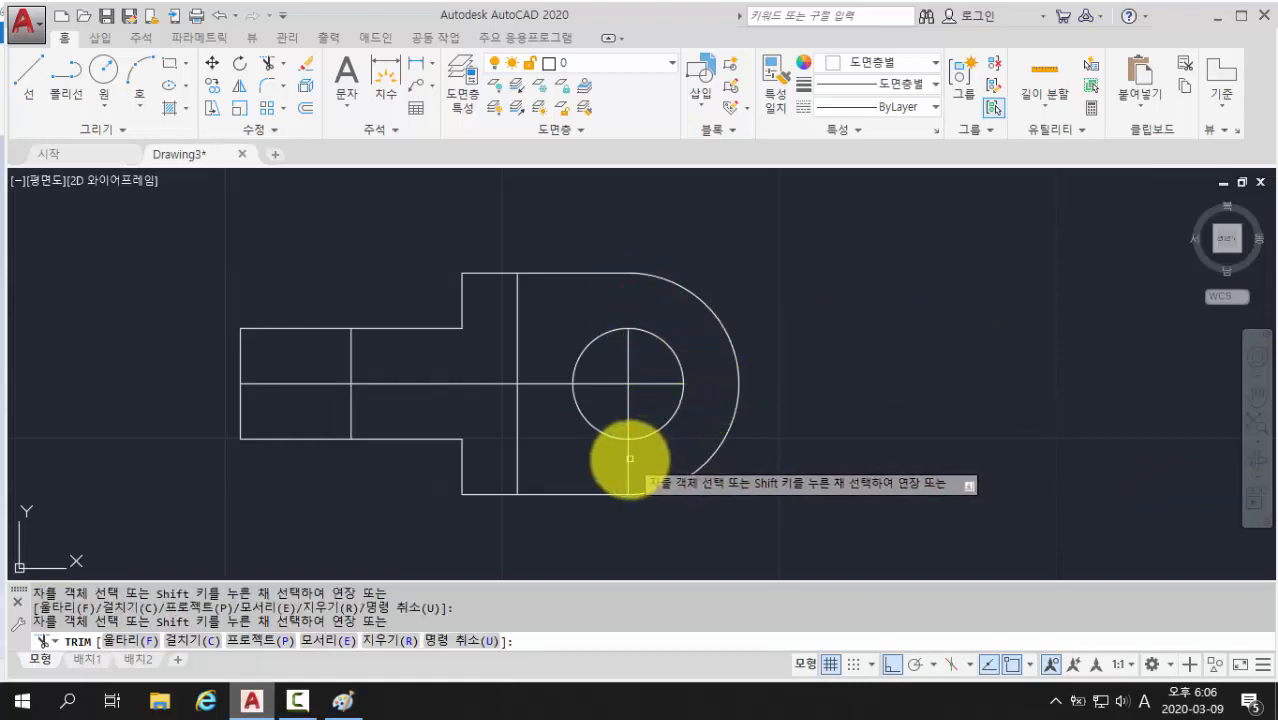
{"action": "left_click", "coordinate": [561, 386]}
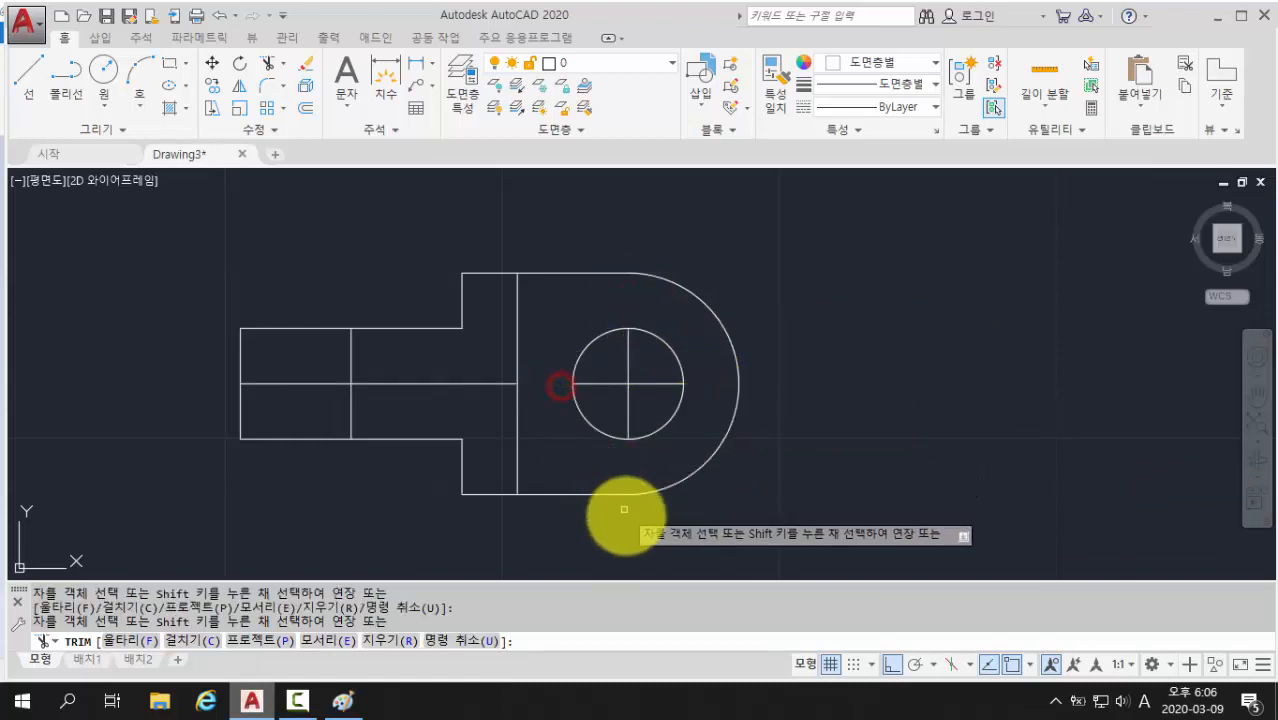
{"action": "key", "text": "Return"}
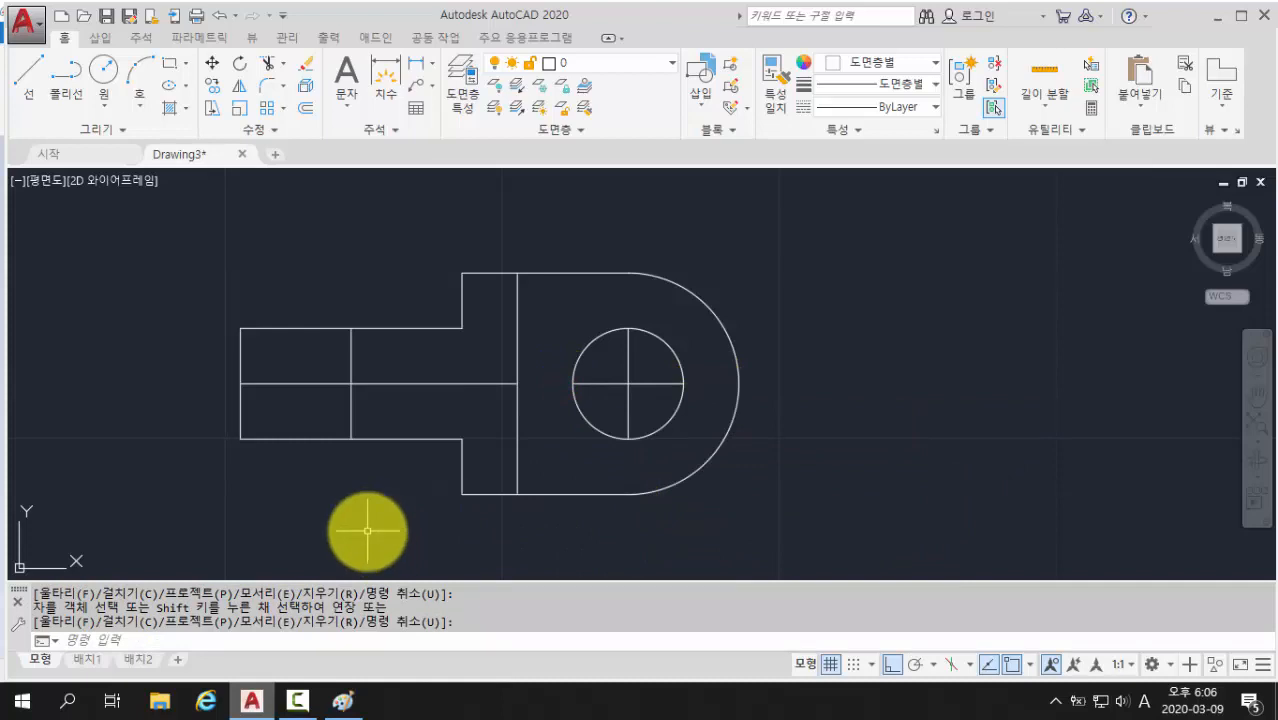
Step: Erase the horizontal centerline running through the stem up to the shoulder vertical
{"action": "type", "text": "eras"}
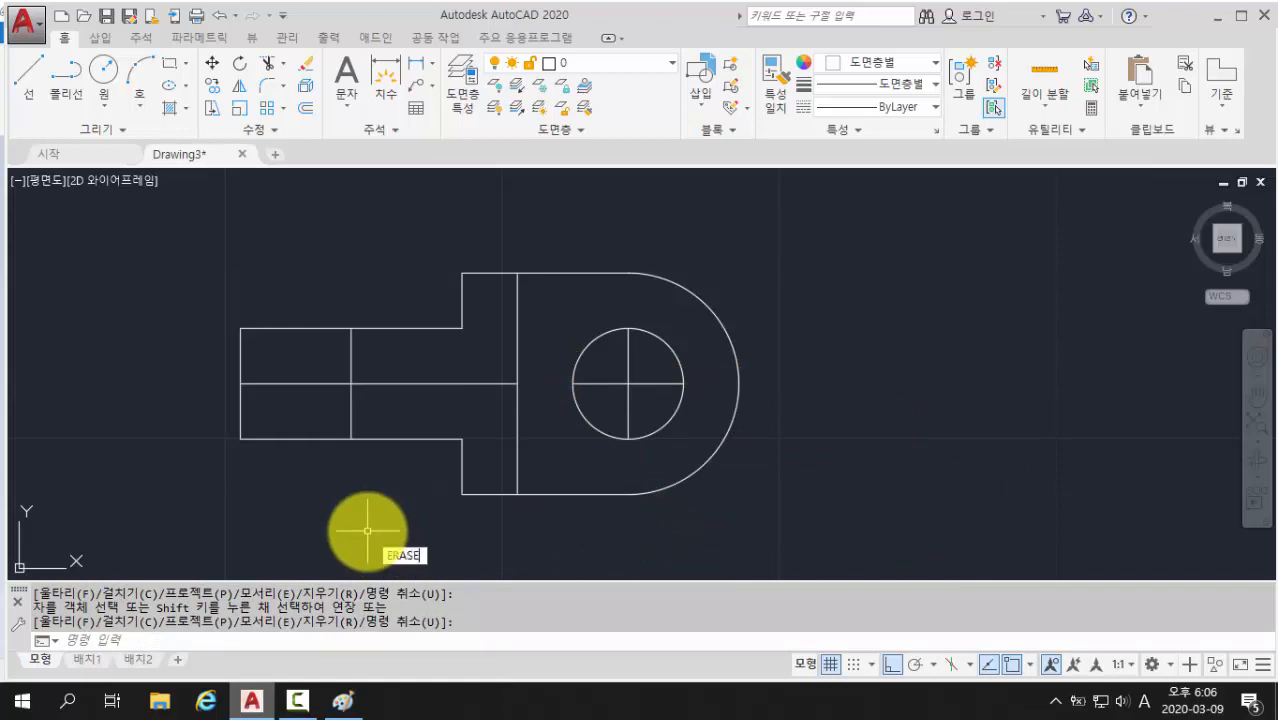
{"action": "key", "text": "Return"}
{"action": "left_click", "coordinate": [411, 385]}
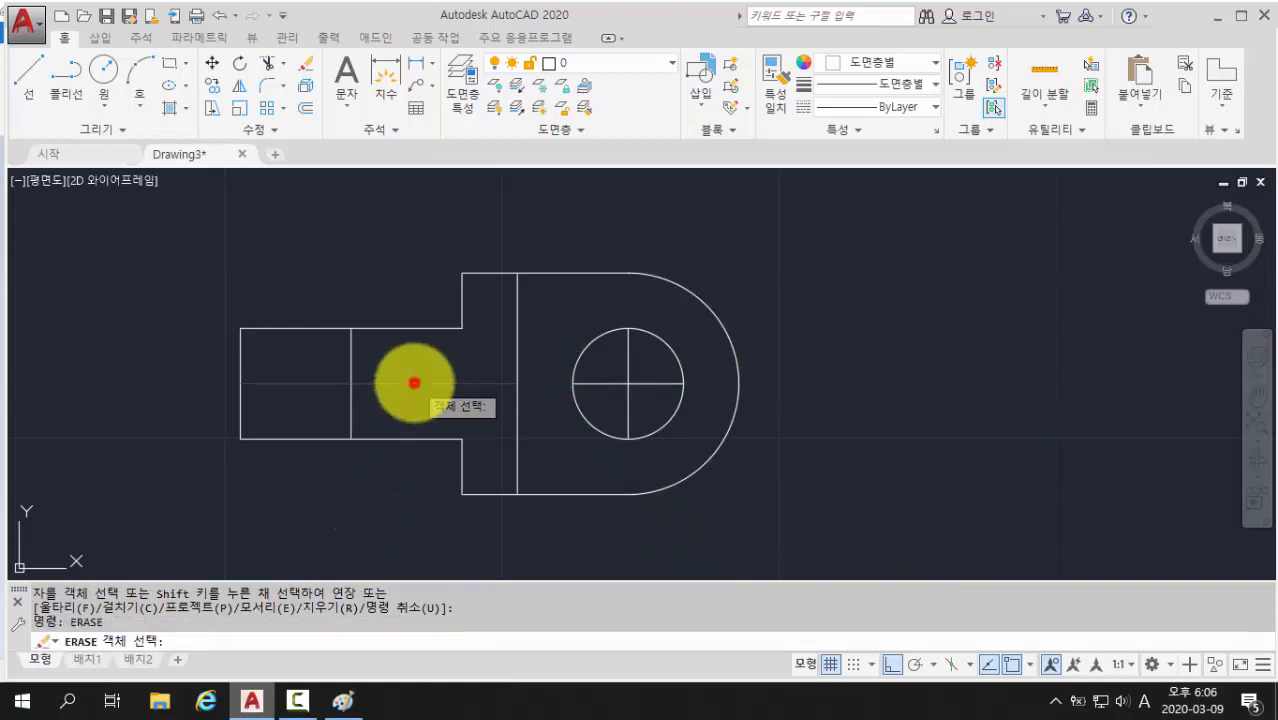
{"action": "key", "text": "Return"}
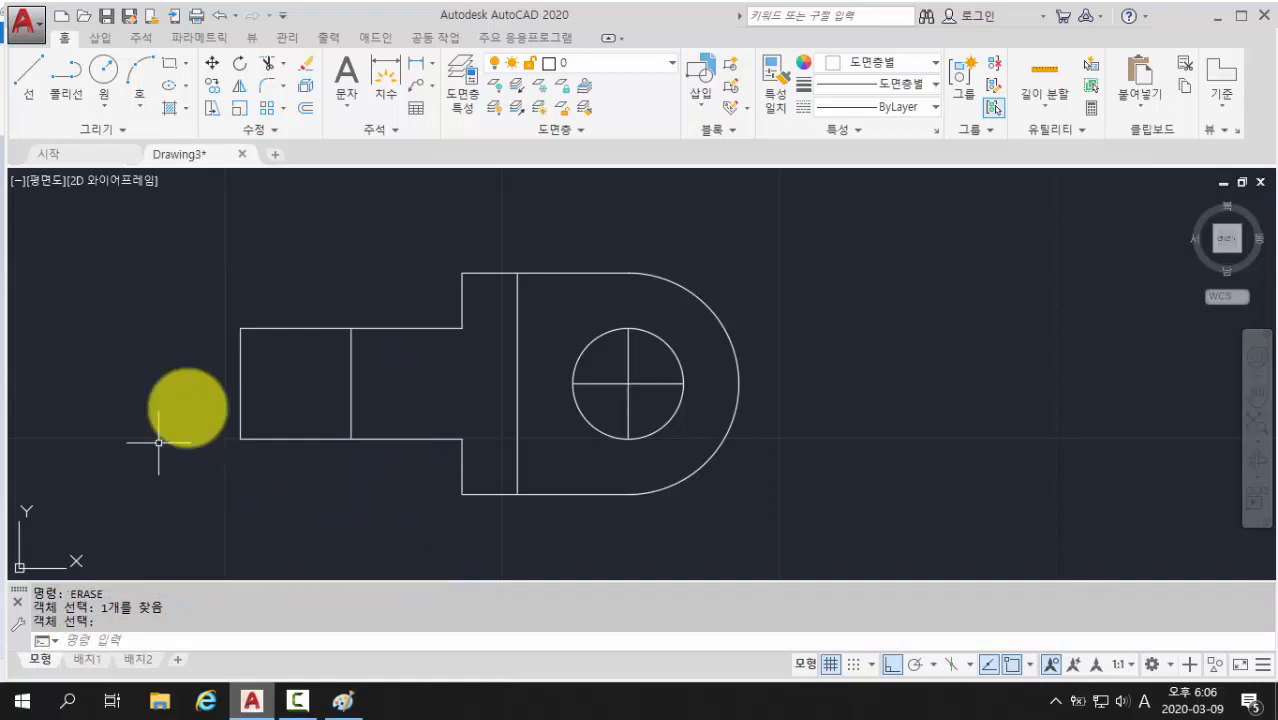
{"action": "middle_click_drag", "start_coordinate": [185, 406], "coordinate": [242, 391]}
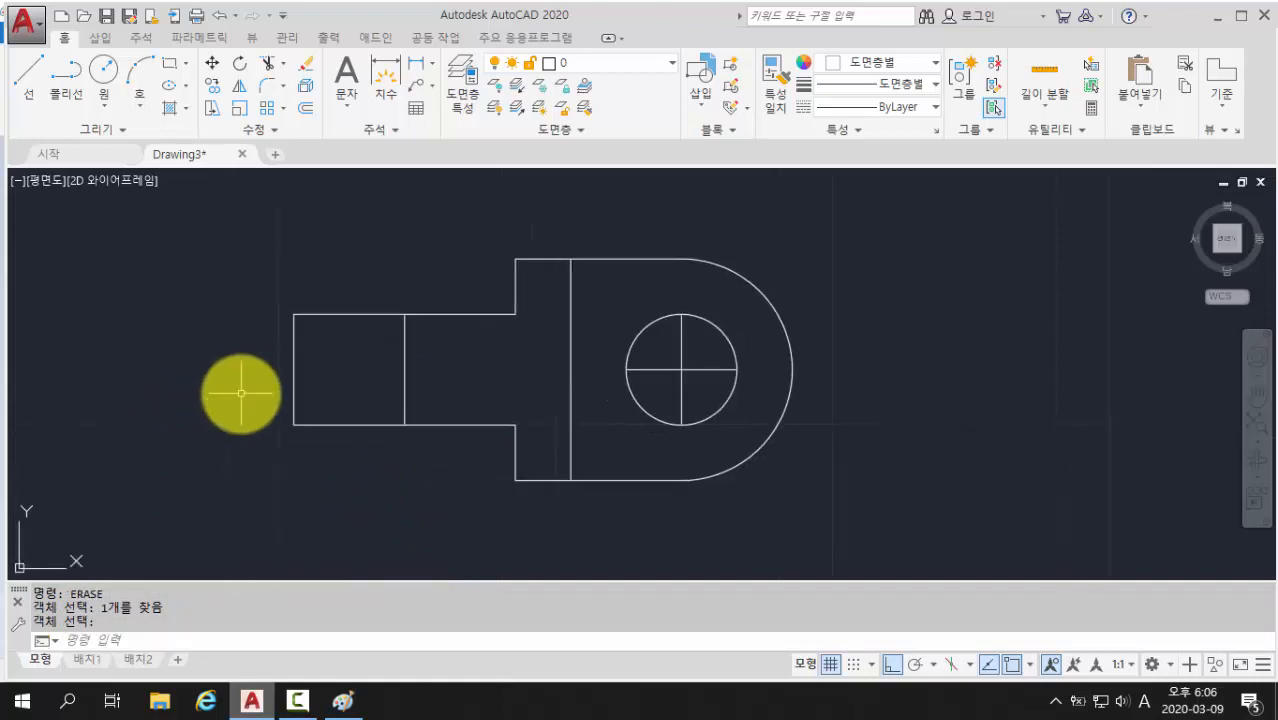
Step: Switch to Paint and mark the two hidden lines and their spacing above the upper-left view's stem on the A2.JPG reference
{"action": "left_click", "coordinate": [343, 702]}
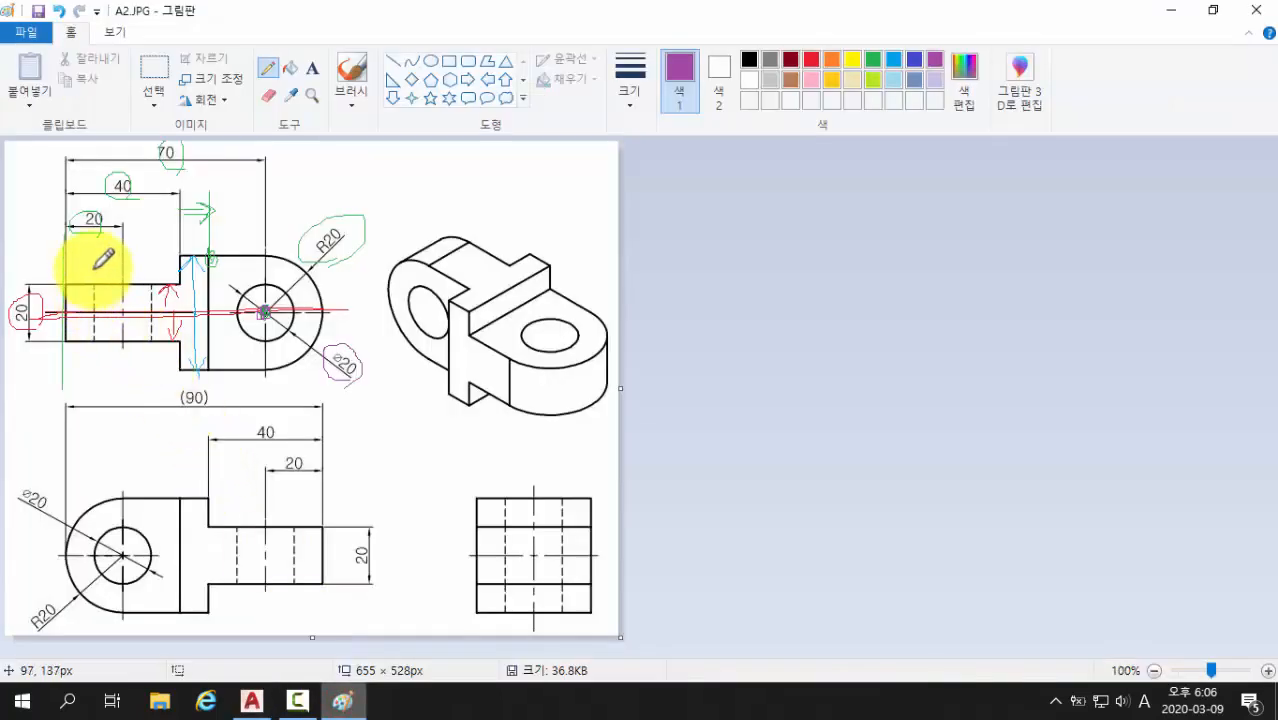
{"action": "left_click_drag", "start_coordinate": [85, 272], "coordinate": [152, 272]}
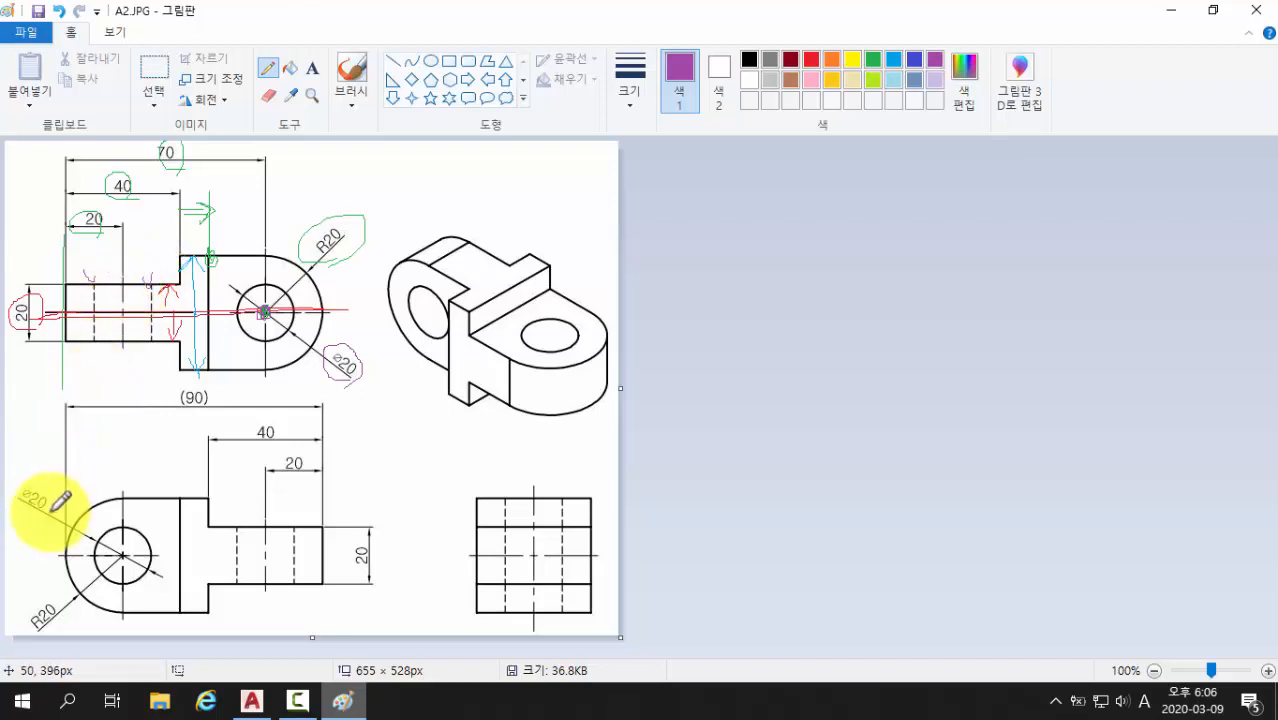
{"action": "left_click", "coordinate": [117, 265]}
{"action": "mouse_move", "coordinate": [103, 258]}
{"action": "left_mouse_down"}
{"action": "mouse_move", "coordinate": [105, 281]}
{"action": "mouse_move", "coordinate": [171, 259]}
{"action": "left_mouse_up"}
Step: Back in AutoCAD, offset the stem's vertical centerline by 10 to both sides for the hidden hole edges
{"action": "left_click", "coordinate": [251, 700]}
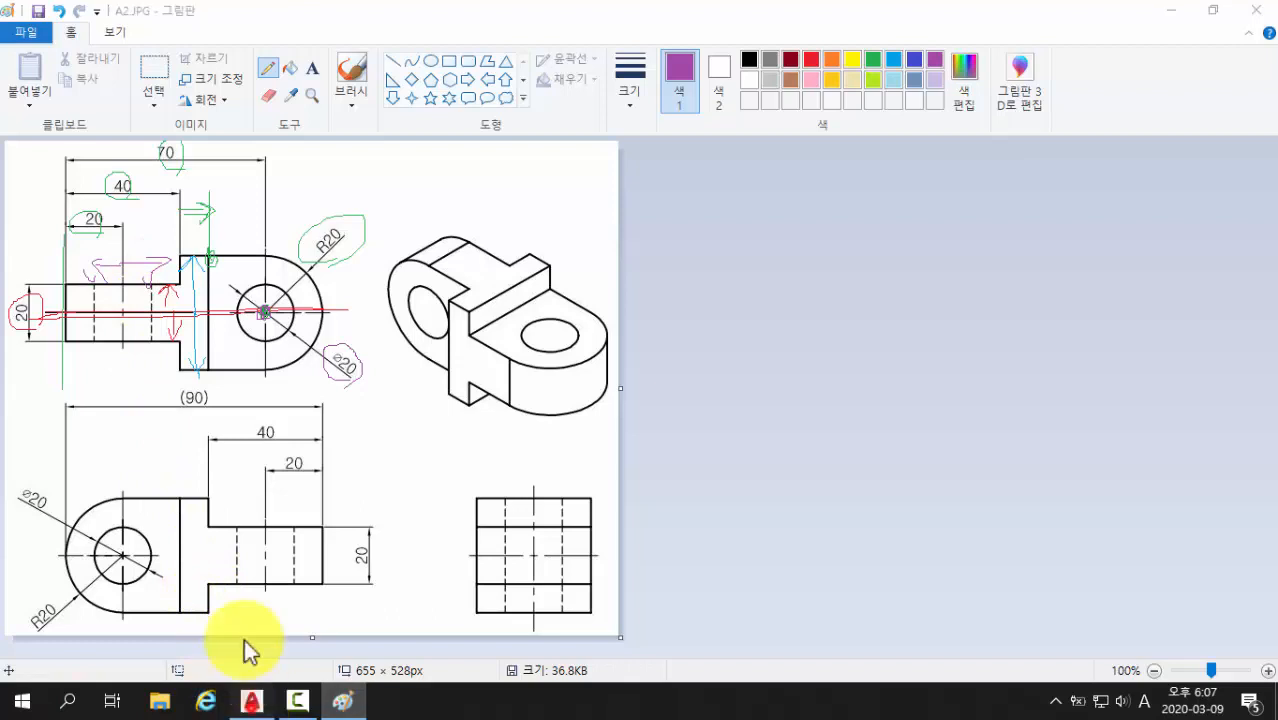
{"action": "type", "text": "of"}
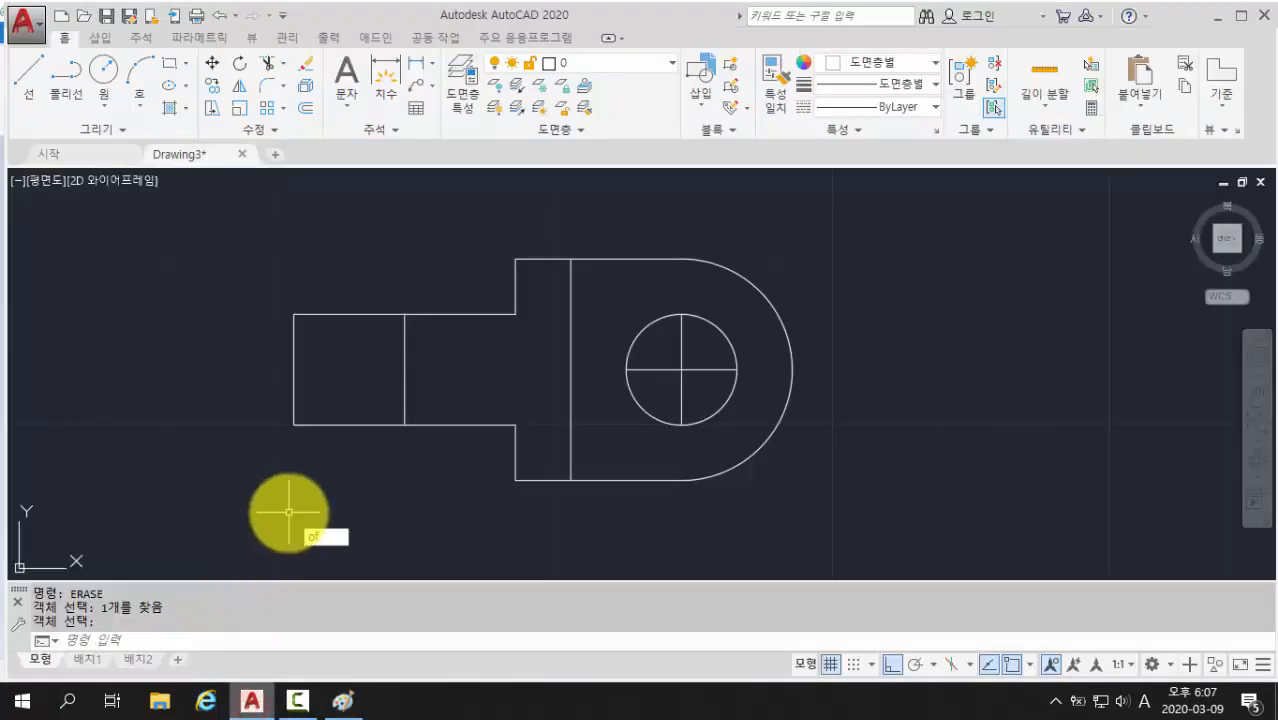
{"action": "type", "text": "fset"}
{"action": "key", "text": "Return"}
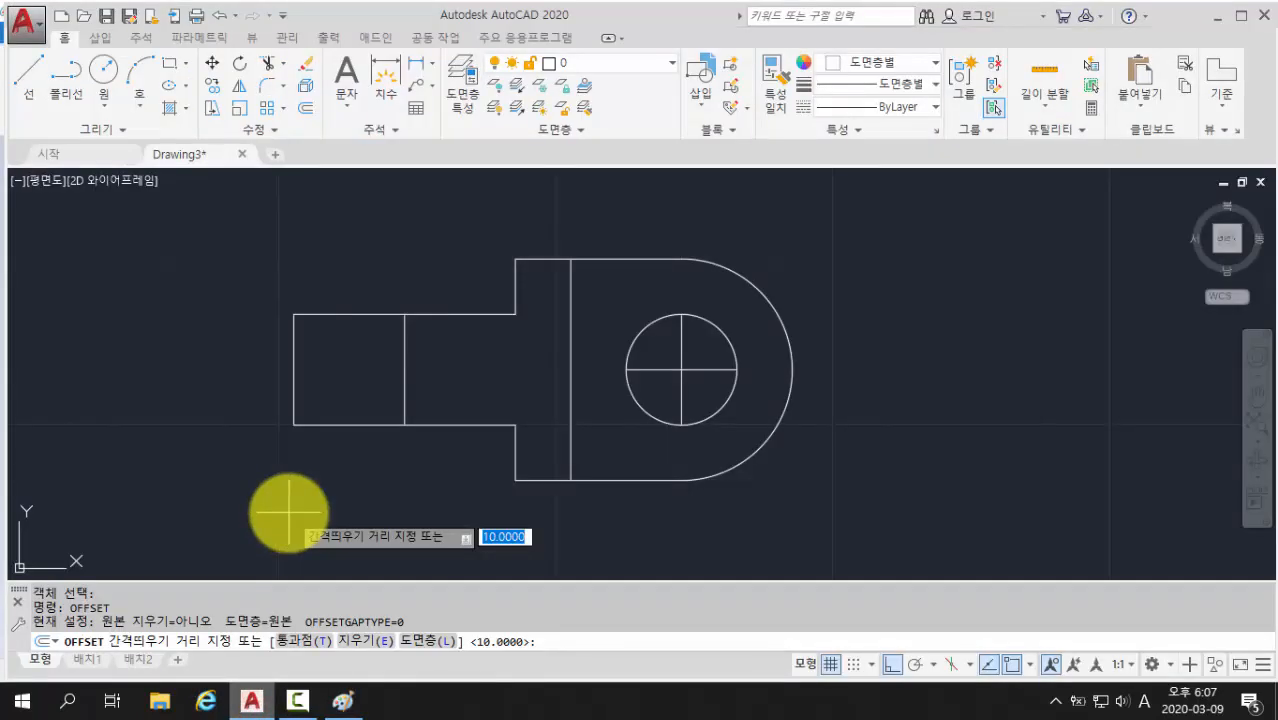
{"action": "type", "text": "1"}
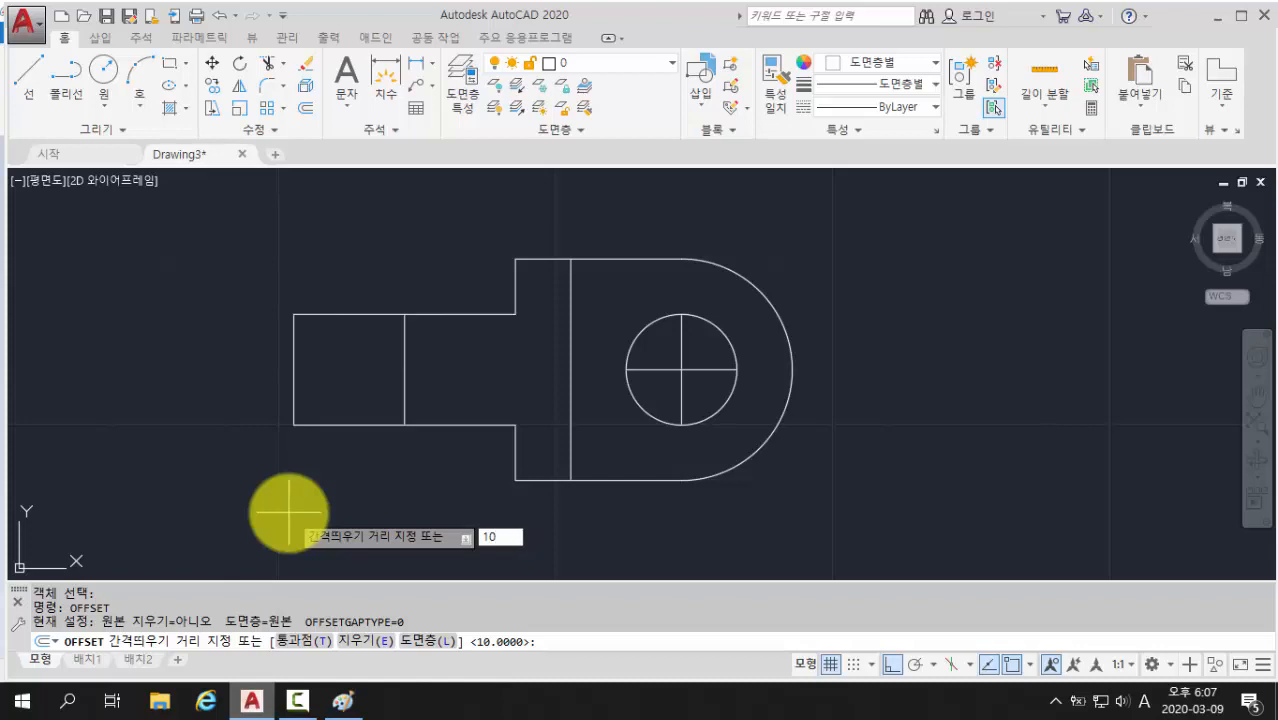
{"action": "type", "text": "0"}
{"action": "key", "text": "Return"}
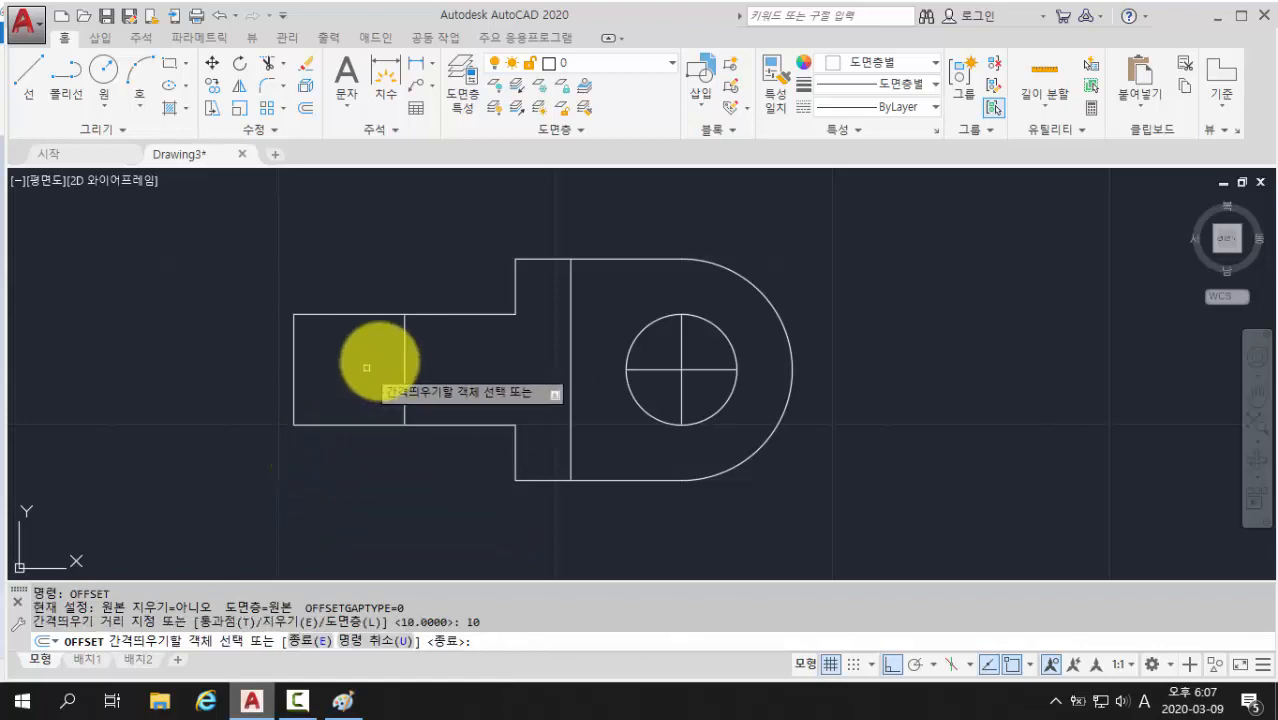
{"action": "left_click", "coordinate": [404, 368]}
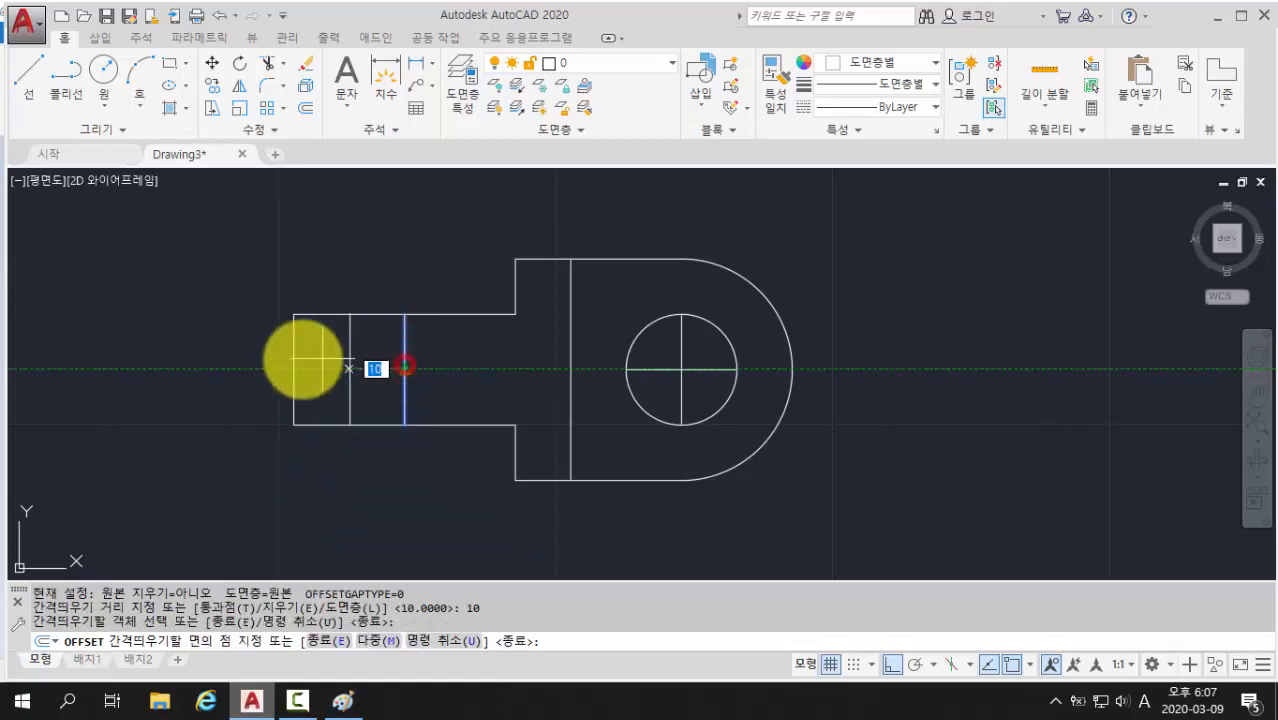
{"action": "left_click", "coordinate": [314, 358]}
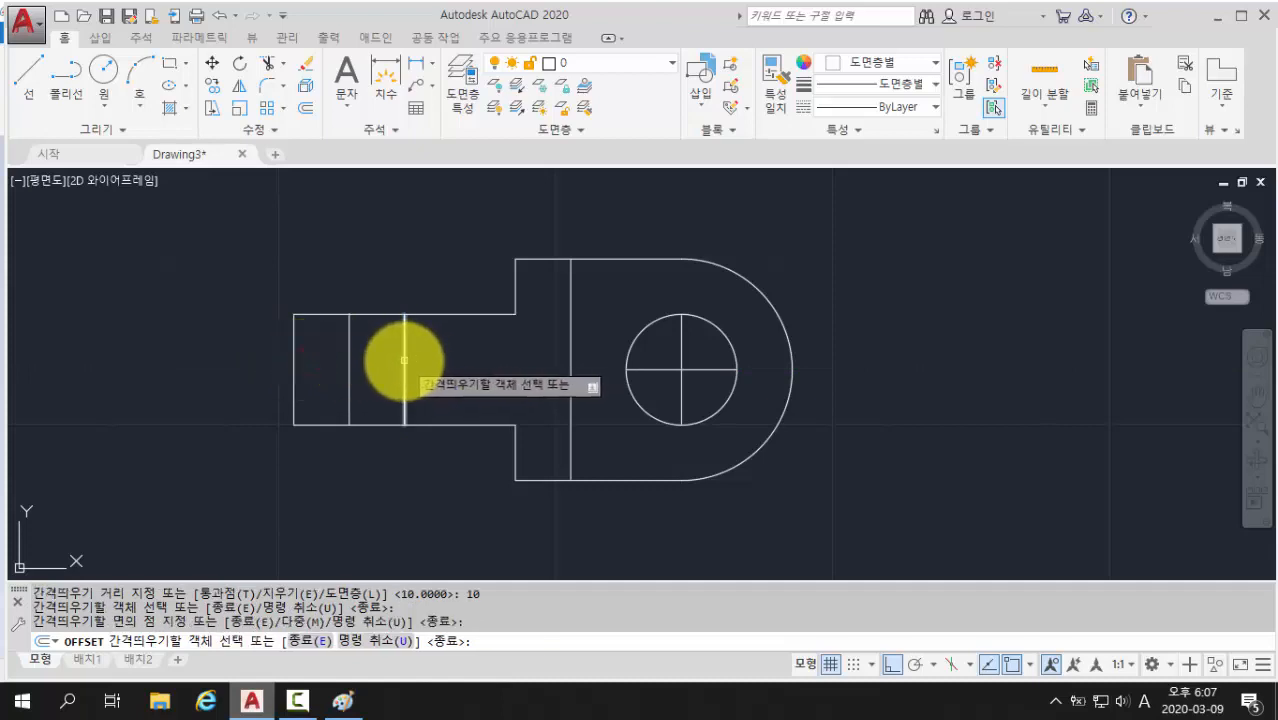
{"action": "left_click", "coordinate": [404, 360]}
{"action": "left_click", "coordinate": [480, 357]}
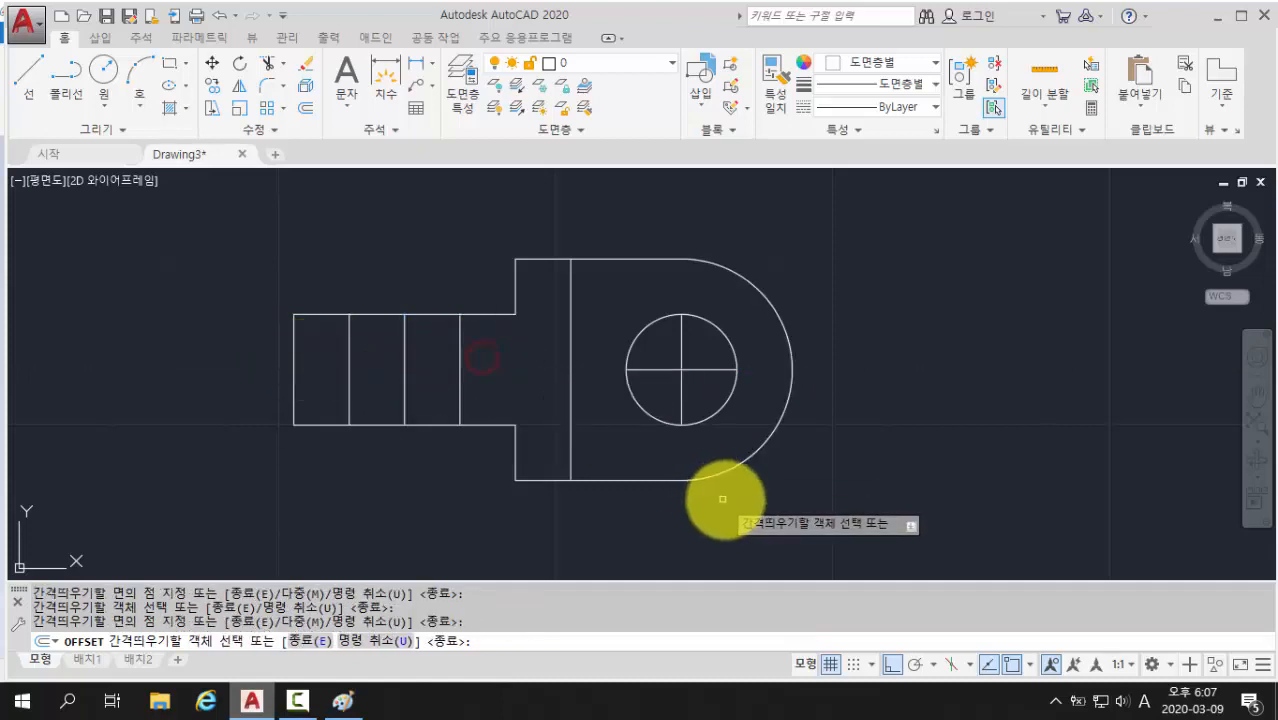
{"action": "key", "text": "Return"}
Step: Check the lower views in the A2.JPG reference in Paint and draw a long horizontal line in AutoCAD, lower right of the finished view
{"action": "scroll", "coordinate": [870, 460], "scroll_direction": "down", "scroll_amount": 2}
{"action": "middle_click_drag", "start_coordinate": [847, 451], "coordinate": [708, 441]}
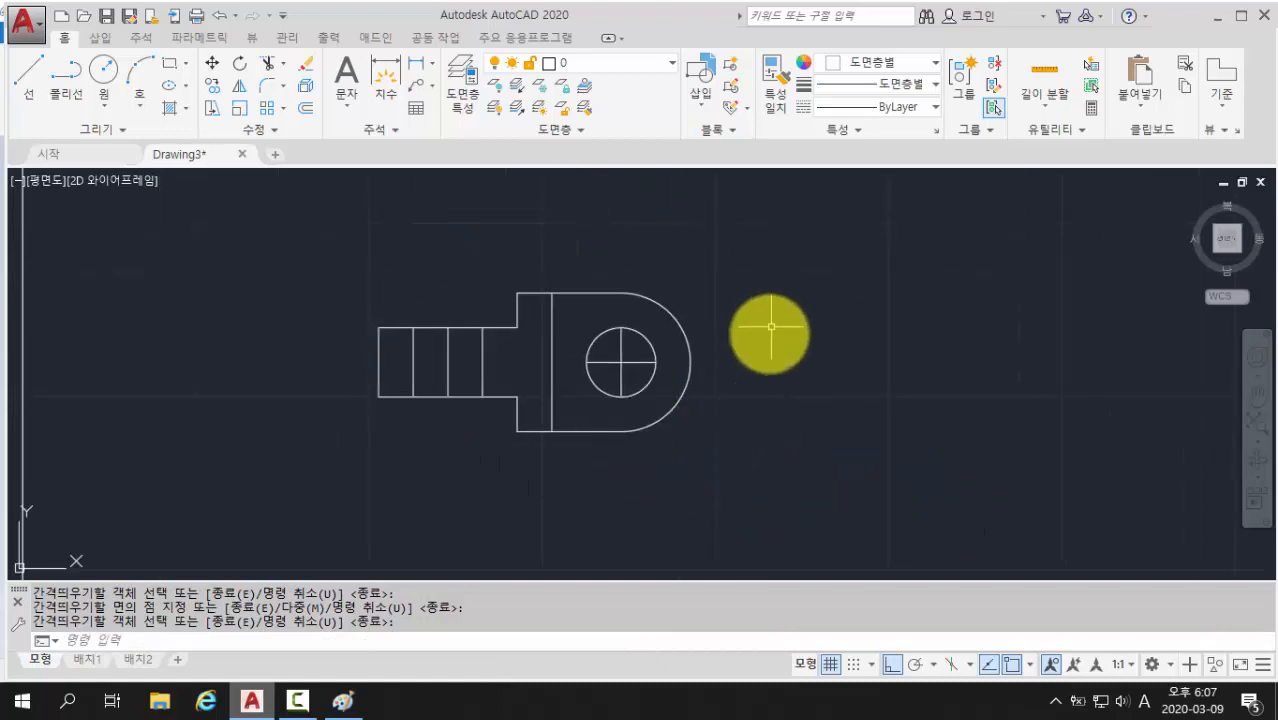
{"action": "middle_click_drag", "start_coordinate": [765, 354], "coordinate": [622, 334]}
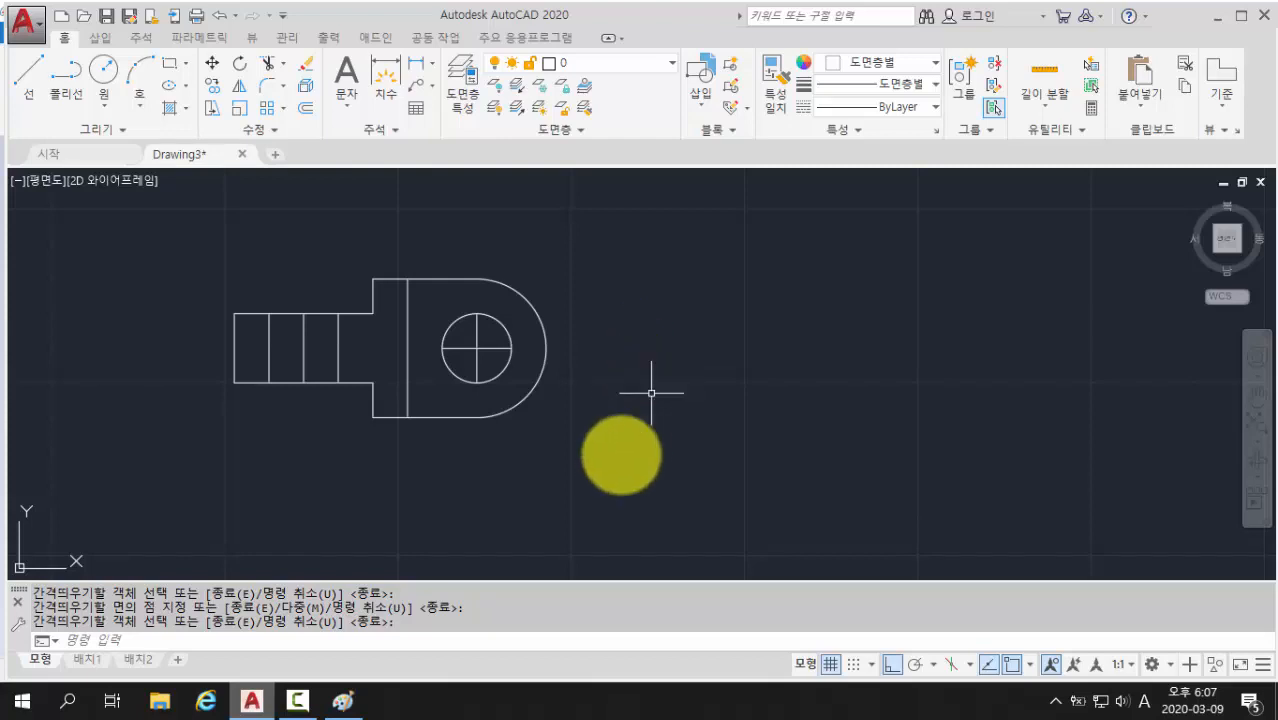
{"action": "left_click", "coordinate": [343, 707]}
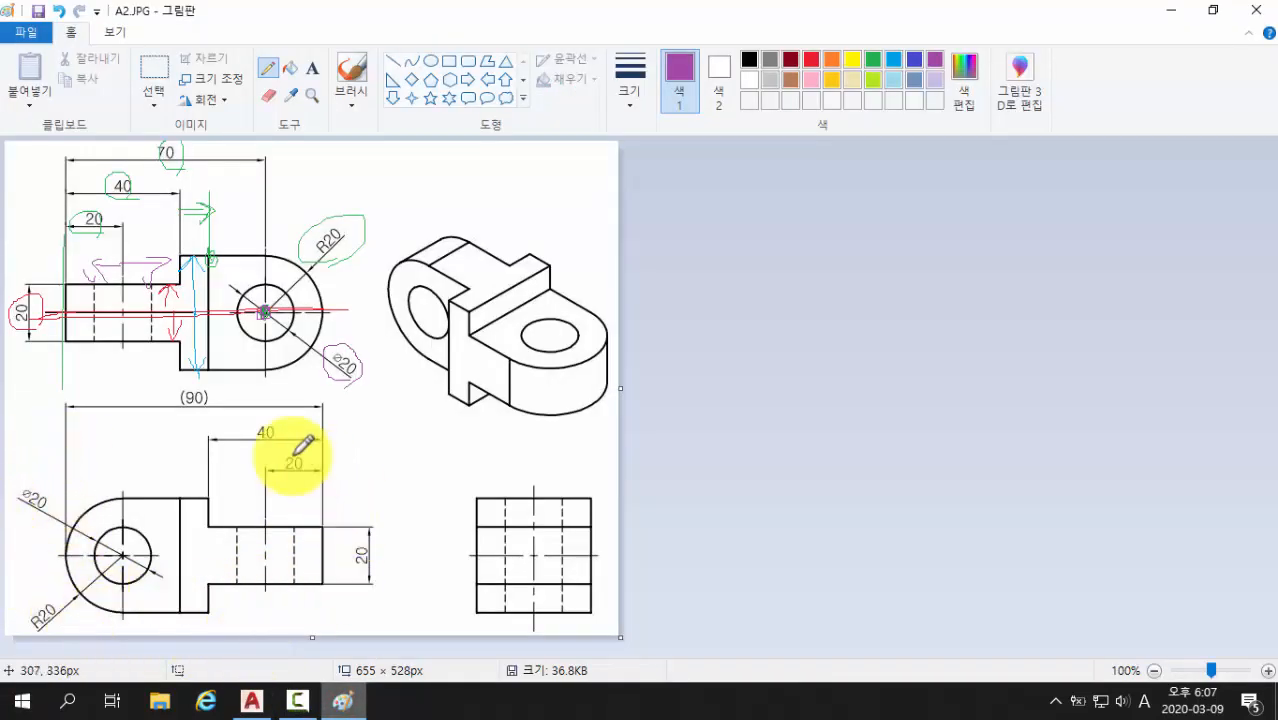
{"action": "left_click", "coordinate": [251, 702]}
{"action": "middle_click_drag", "start_coordinate": [420, 473], "coordinate": [388, 463]}
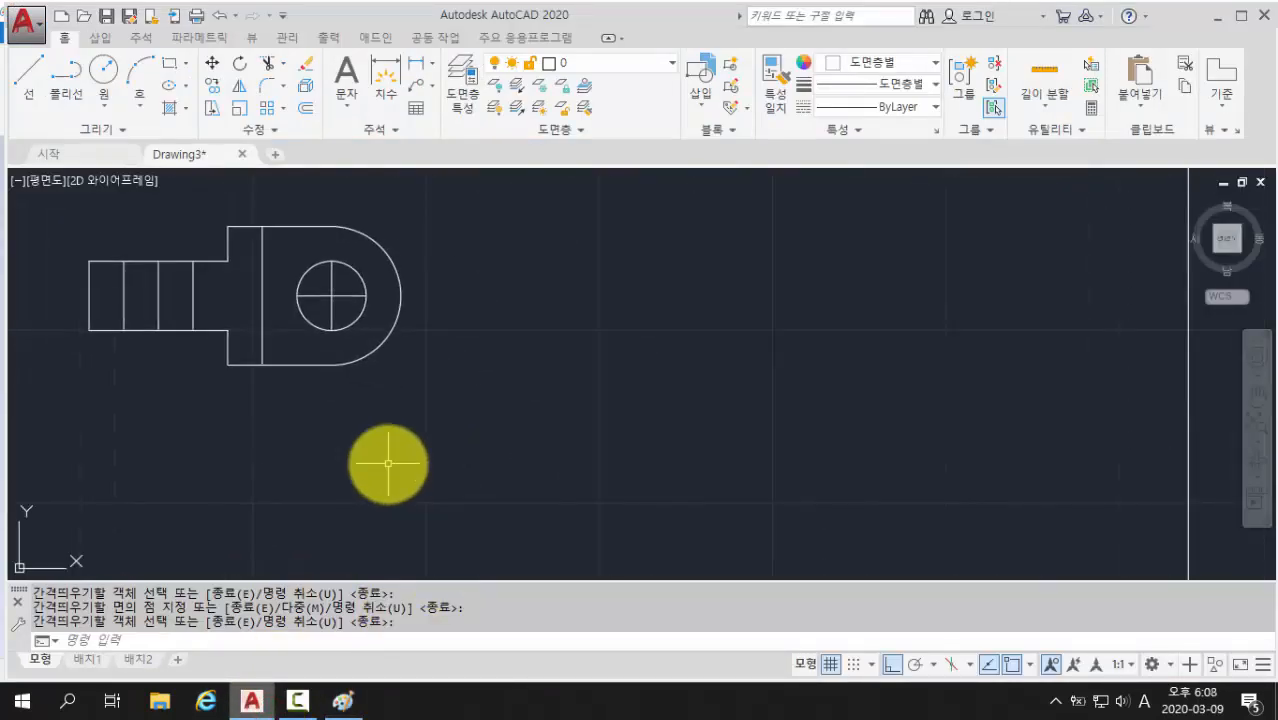
{"action": "type", "text": "line"}
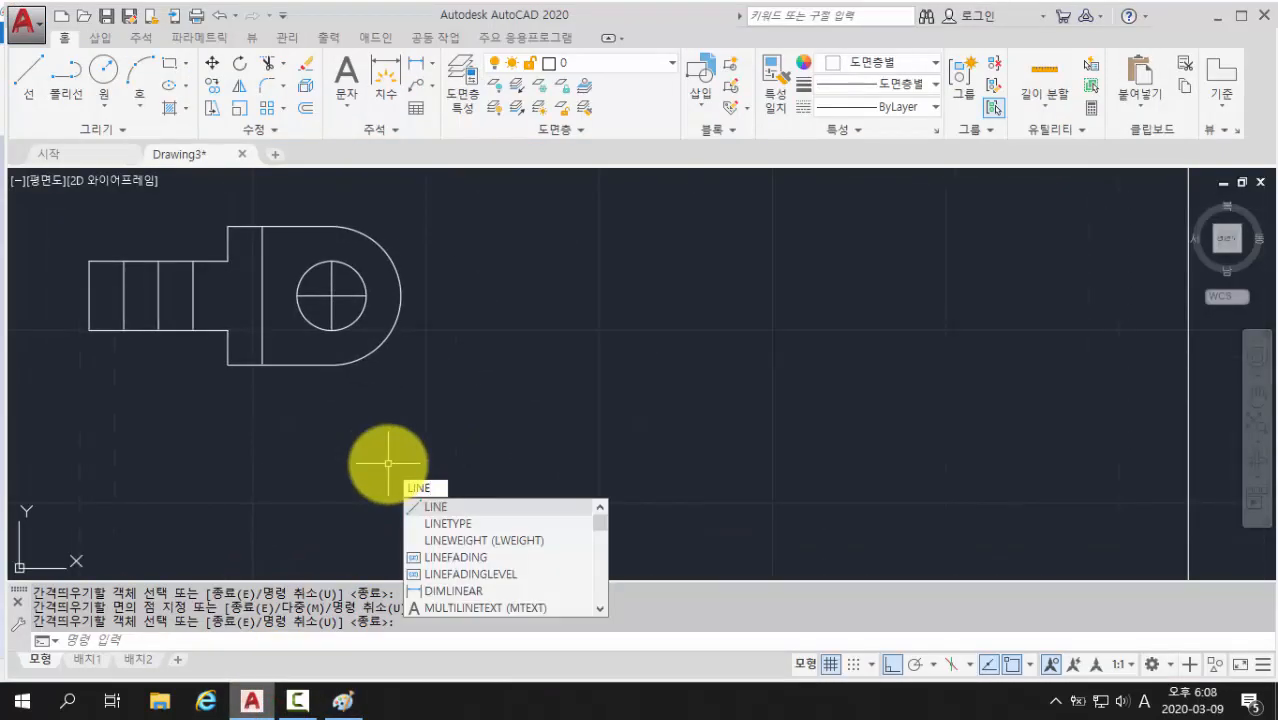
{"action": "key", "text": "Return"}
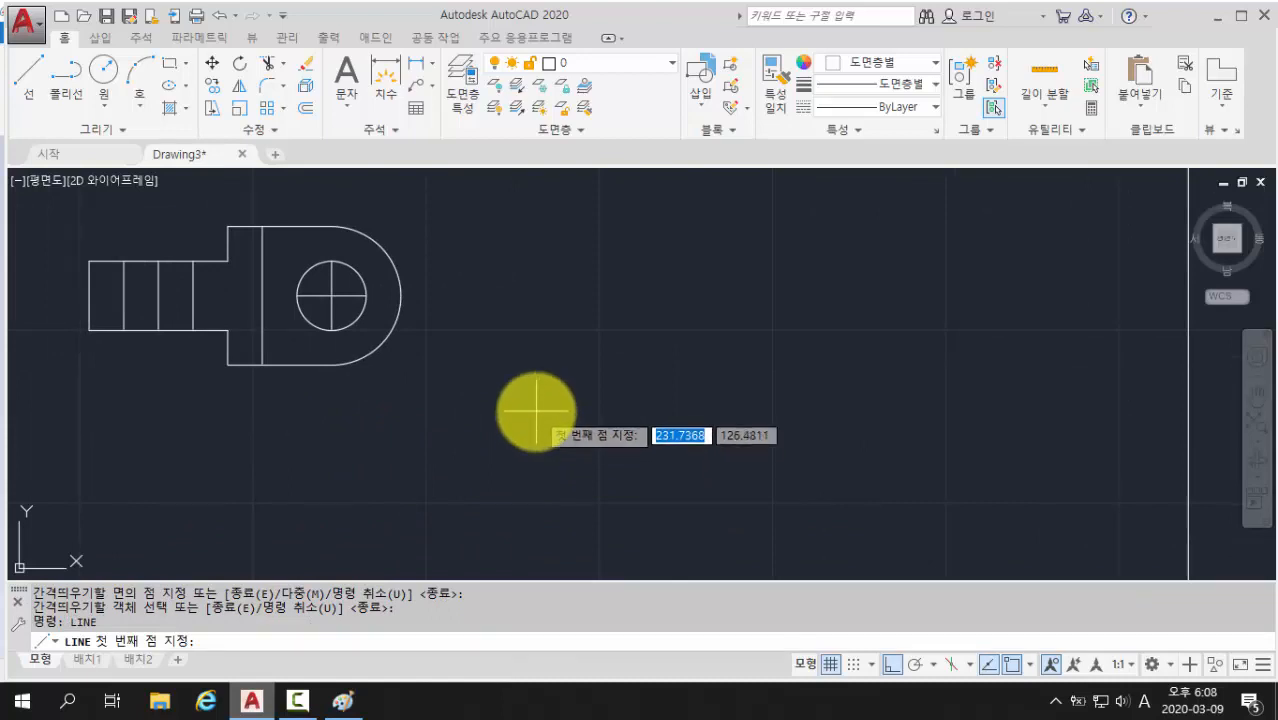
{"action": "left_click", "coordinate": [537, 410]}
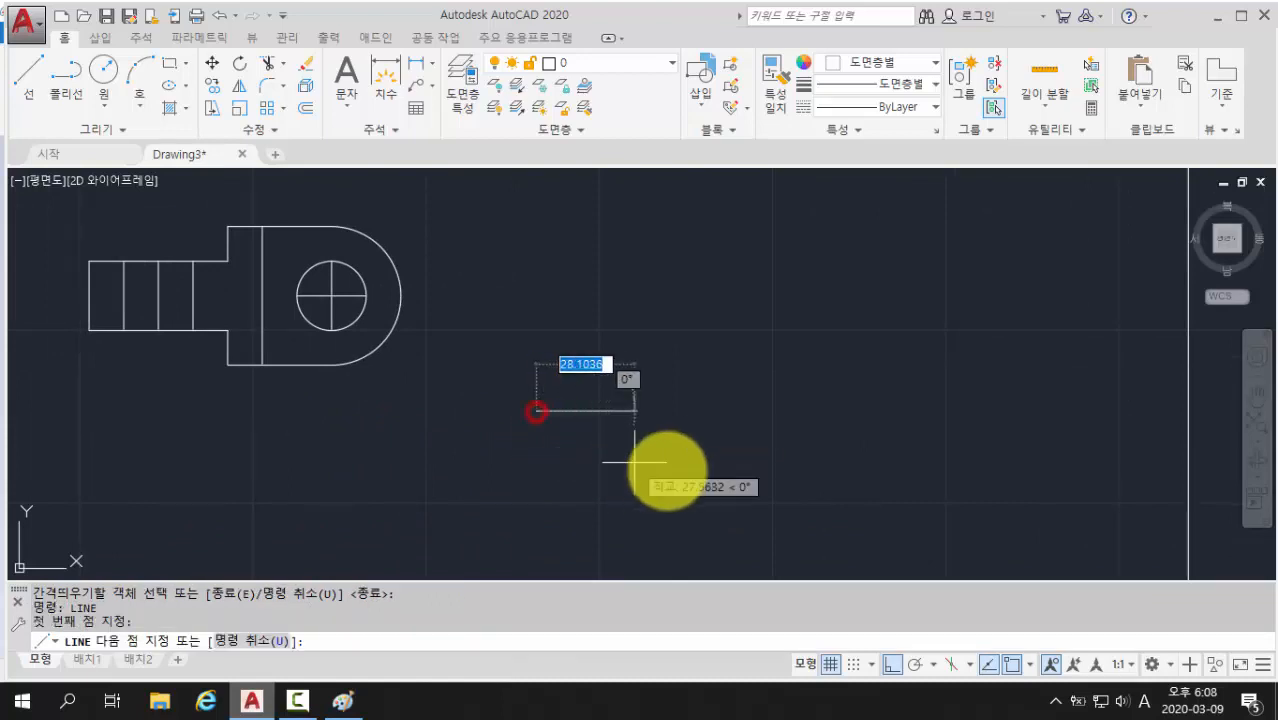
{"action": "left_click", "coordinate": [1122, 410]}
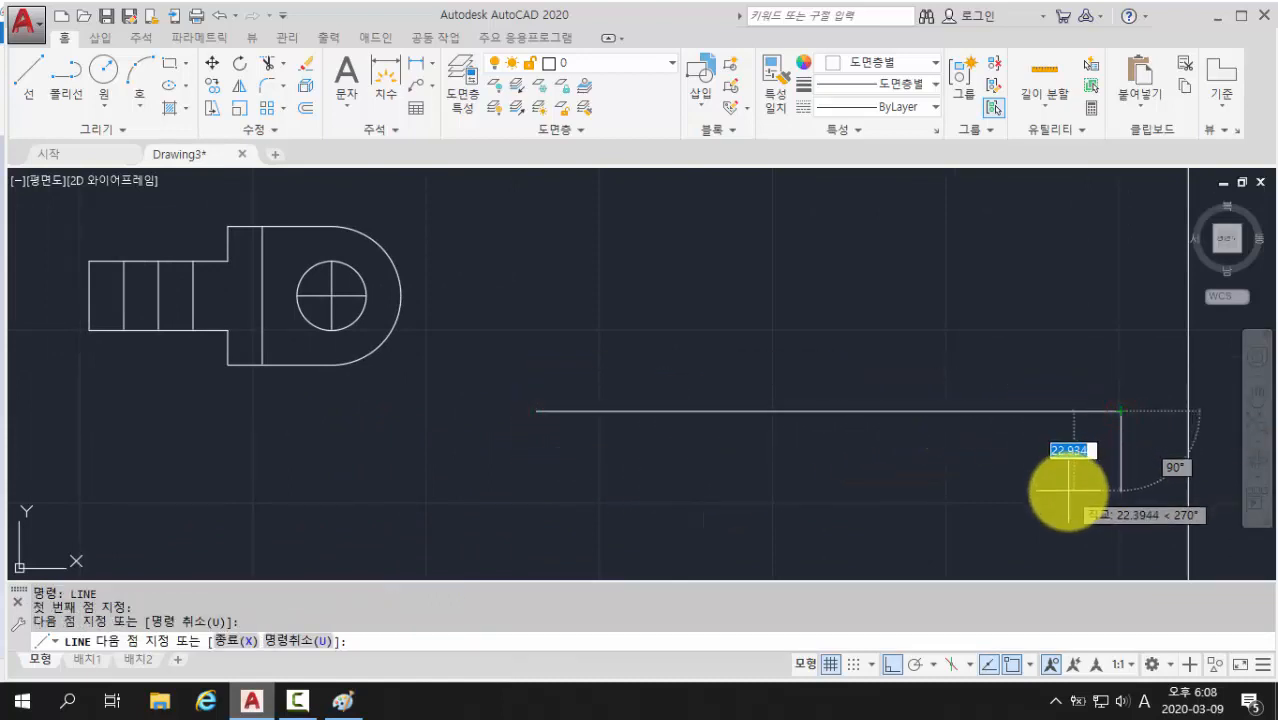
{"action": "key", "text": "Return"}
Step: Draw a vertical line crossing the new horizontal line near its left end
{"action": "key", "text": "Return"}
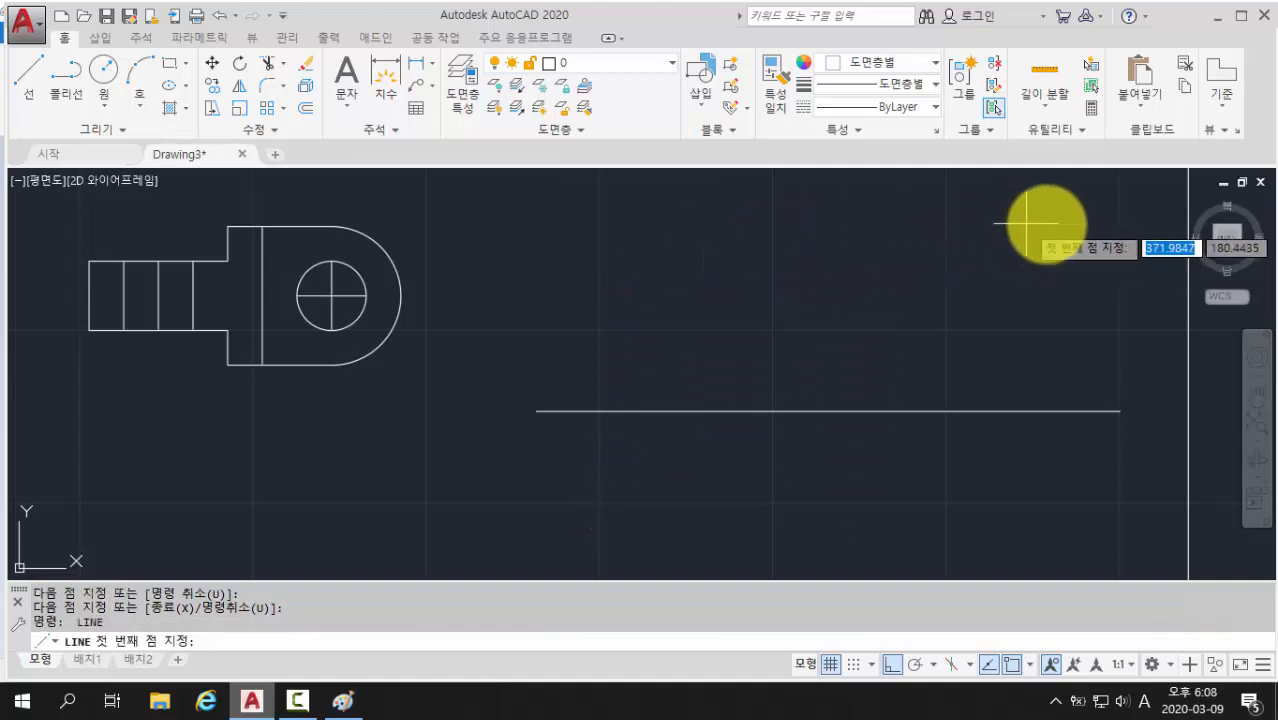
{"action": "left_click", "coordinate": [675, 225]}
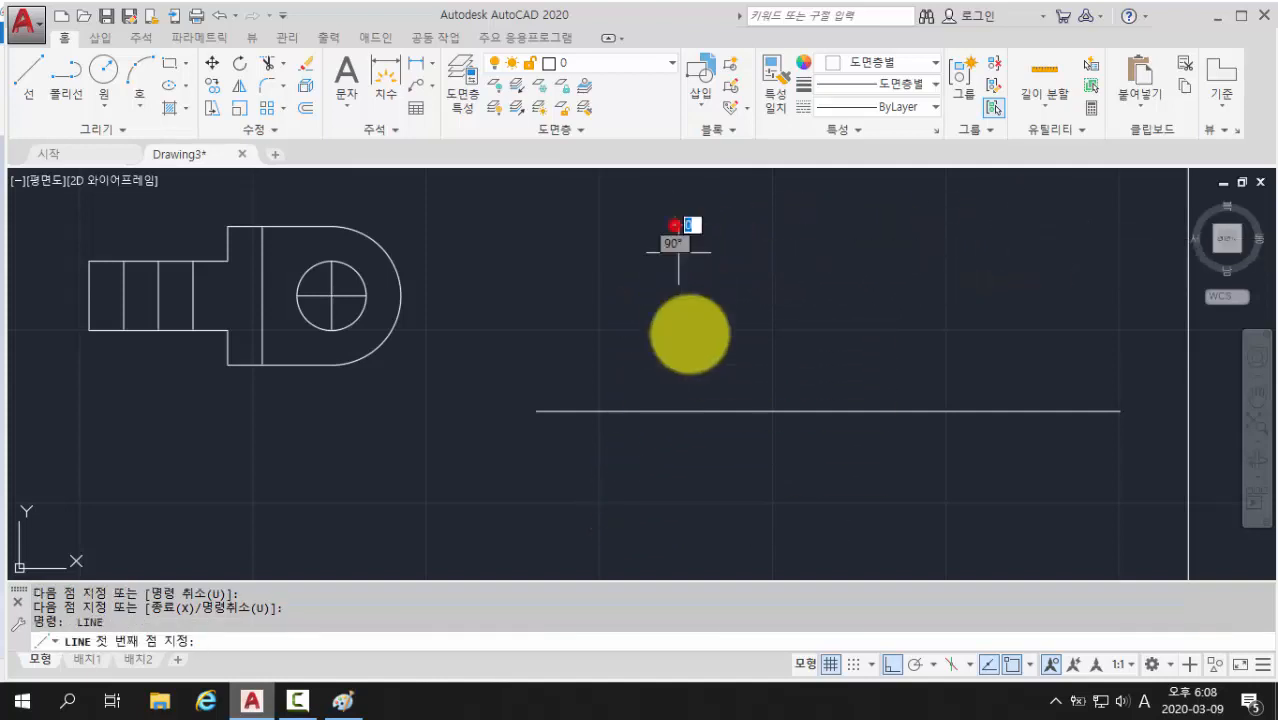
{"action": "left_click", "coordinate": [675, 560]}
{"action": "key", "text": "Return"}
{"action": "middle_click_drag", "start_coordinate": [771, 477], "coordinate": [713, 442]}
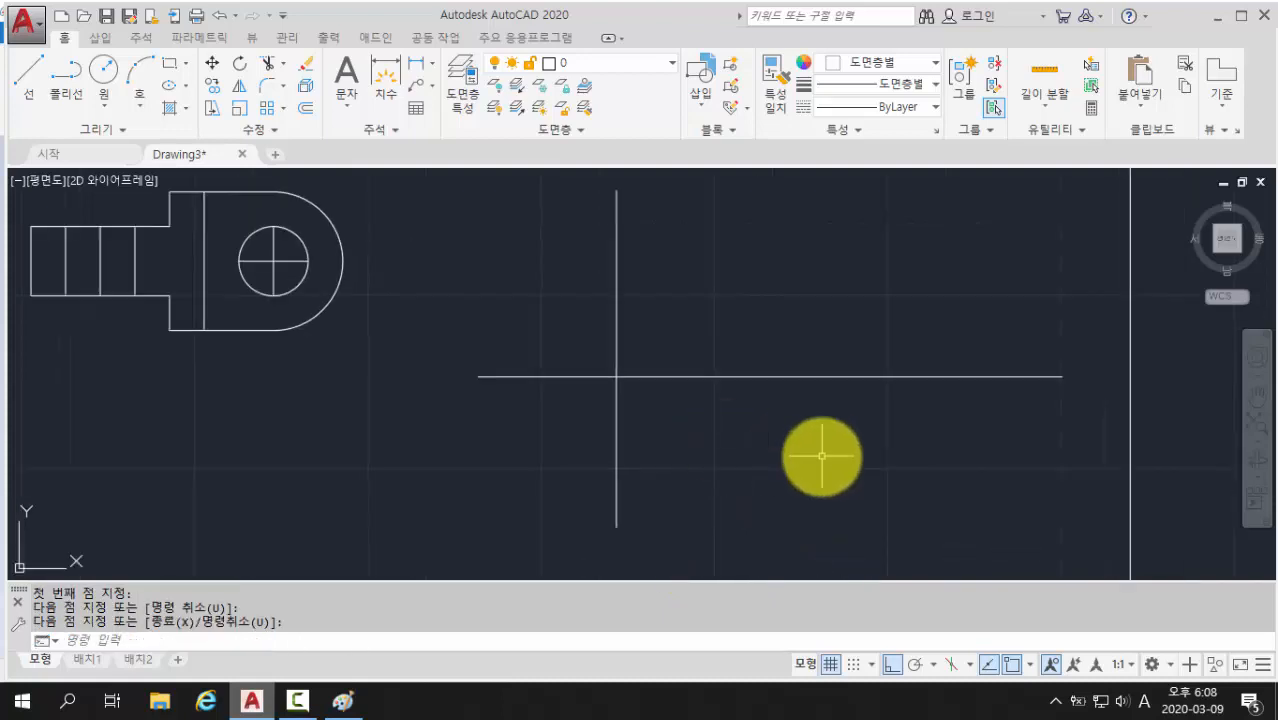
Step: Offset the new horizontal line by 10 above and below
{"action": "type", "text": "offset"}
{"action": "key", "text": "Return"}
{"action": "type", "text": "10"}
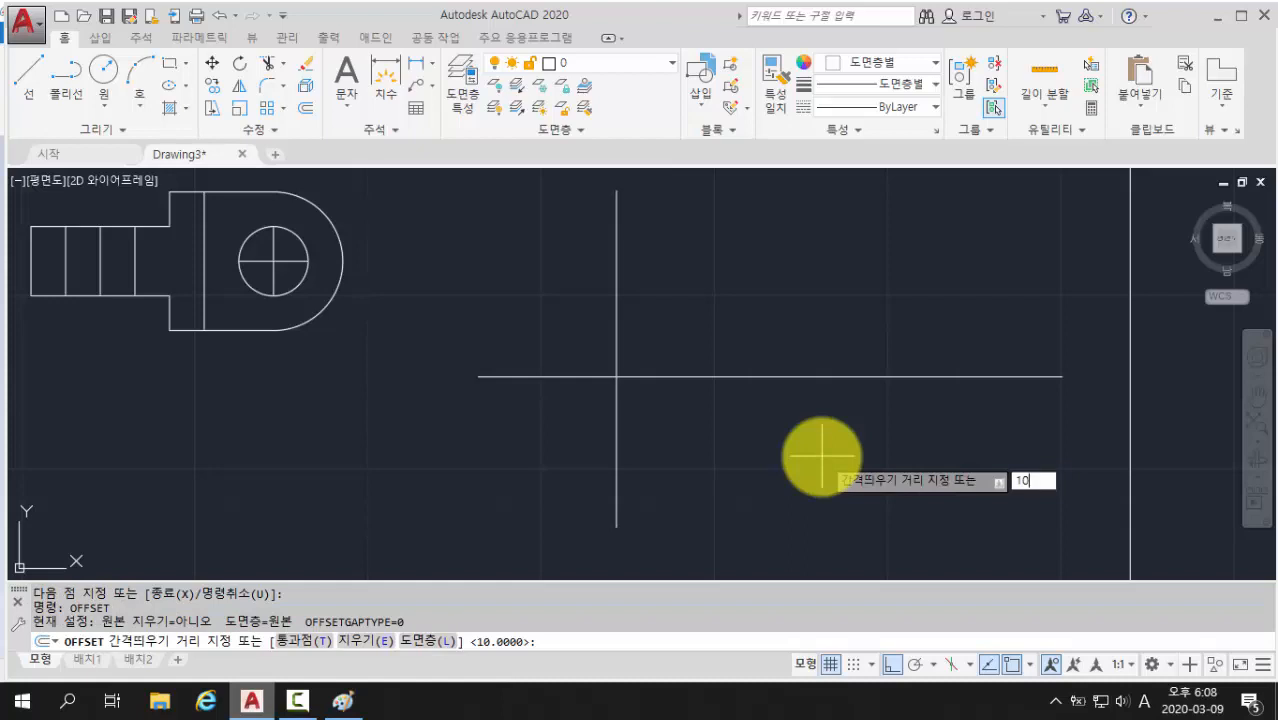
{"action": "key", "text": "Return"}
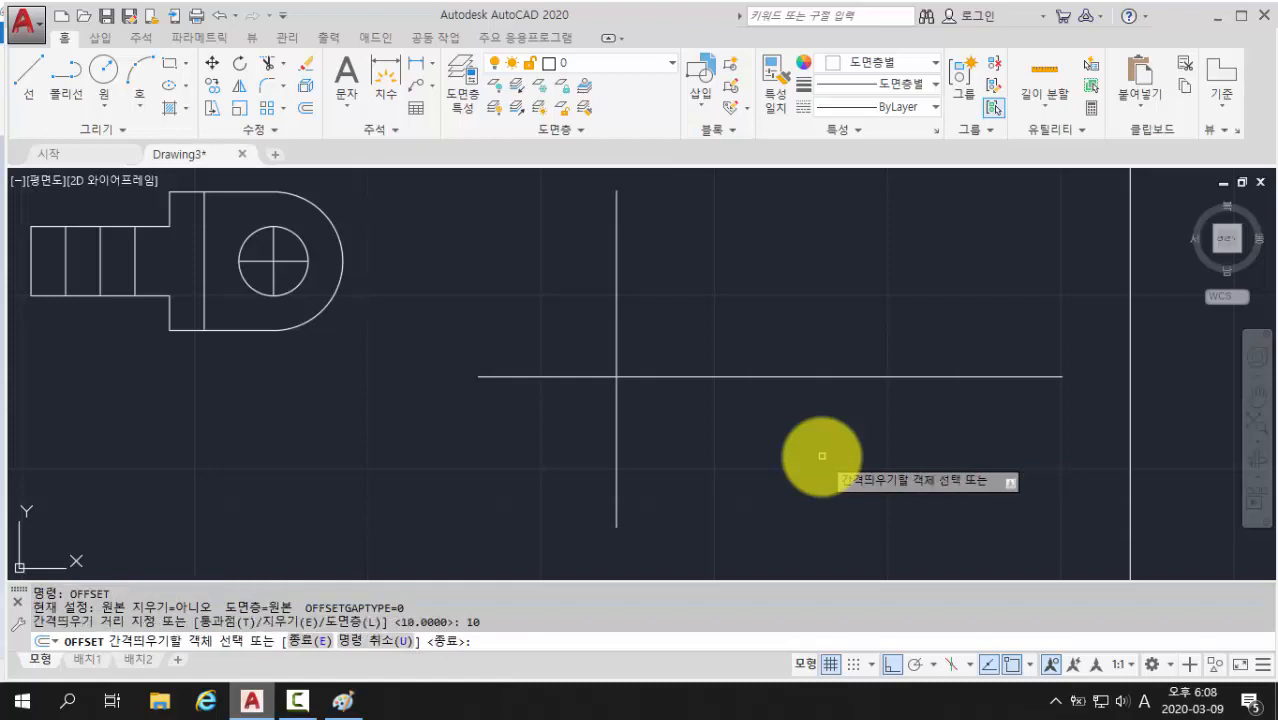
{"action": "left_click", "coordinate": [832, 377]}
{"action": "left_click", "coordinate": [846, 311]}
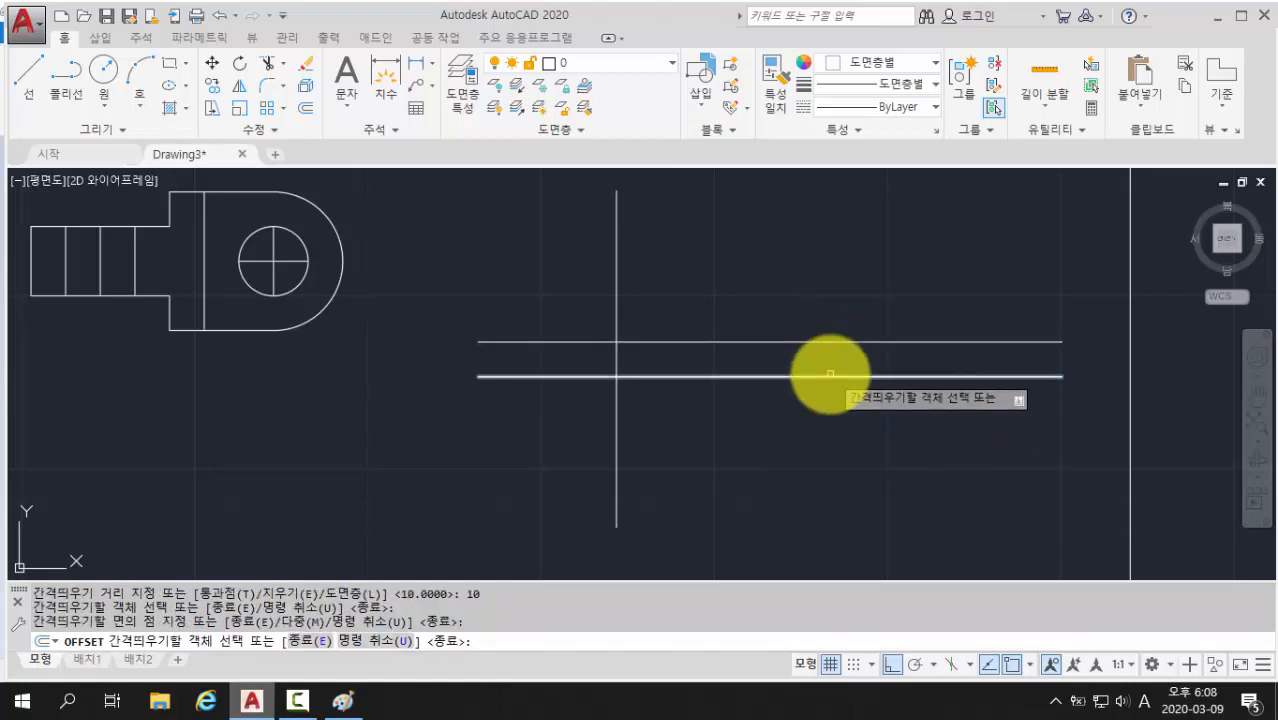
{"action": "left_click", "coordinate": [830, 377]}
{"action": "left_click", "coordinate": [836, 456]}
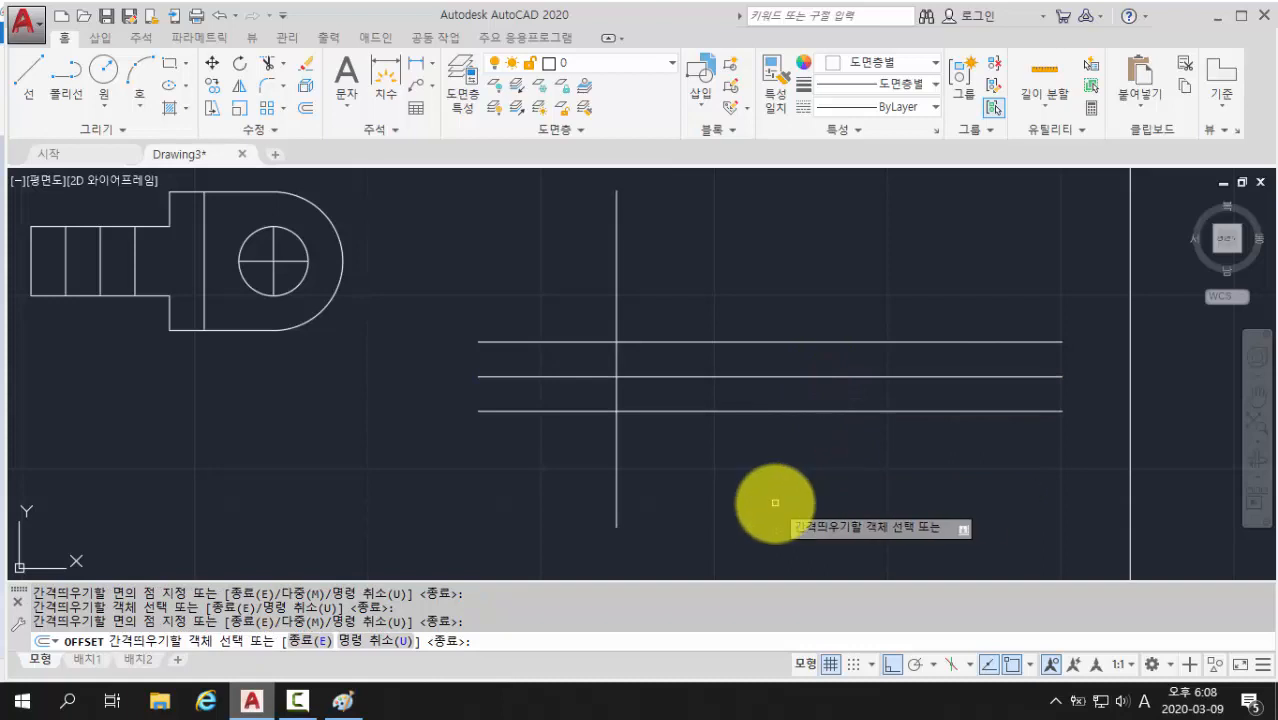
Step: Offset the middle horizontal construction line by 20 above and below
{"action": "key", "text": "Return"}
{"action": "key", "text": "Return"}
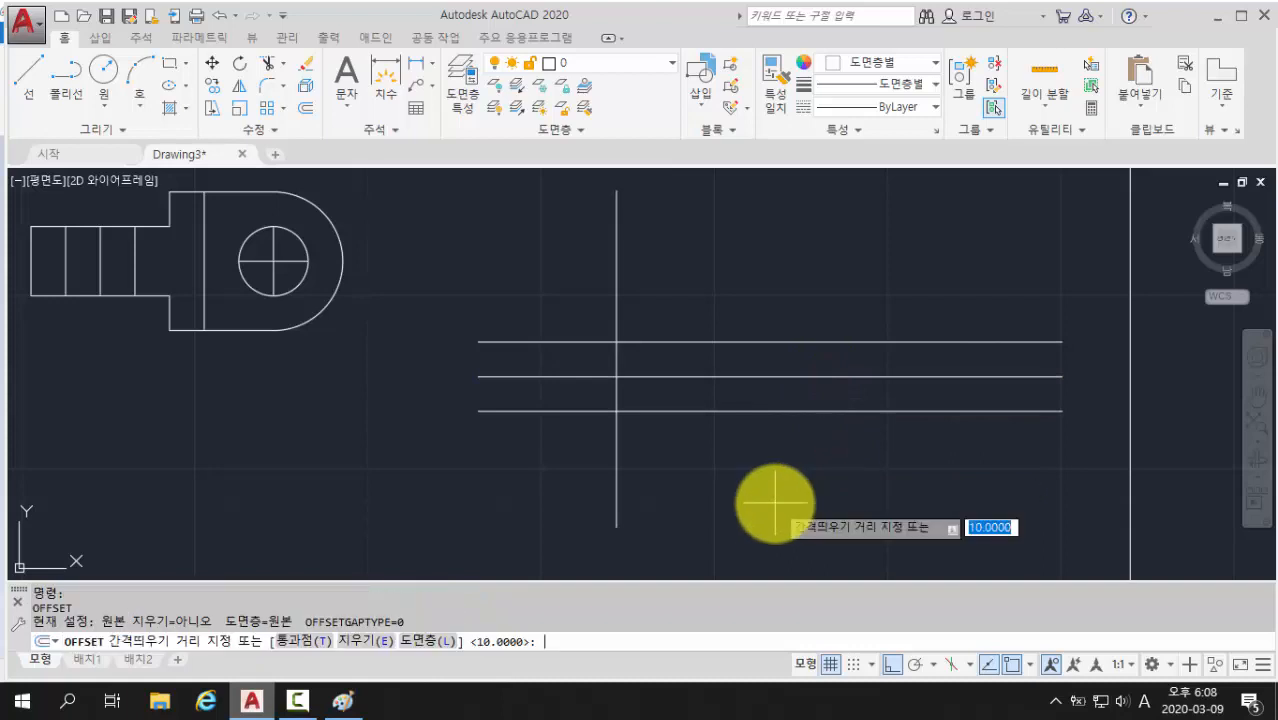
{"action": "type", "text": "20"}
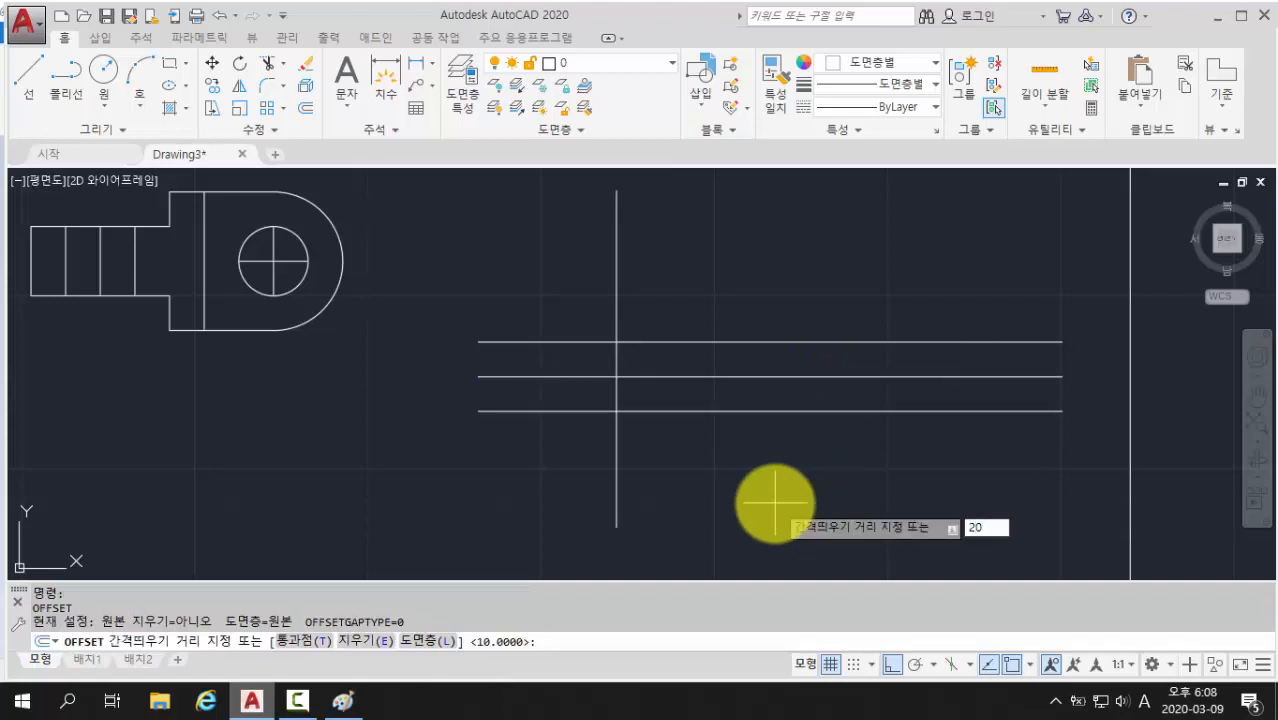
{"action": "key", "text": "Return"}
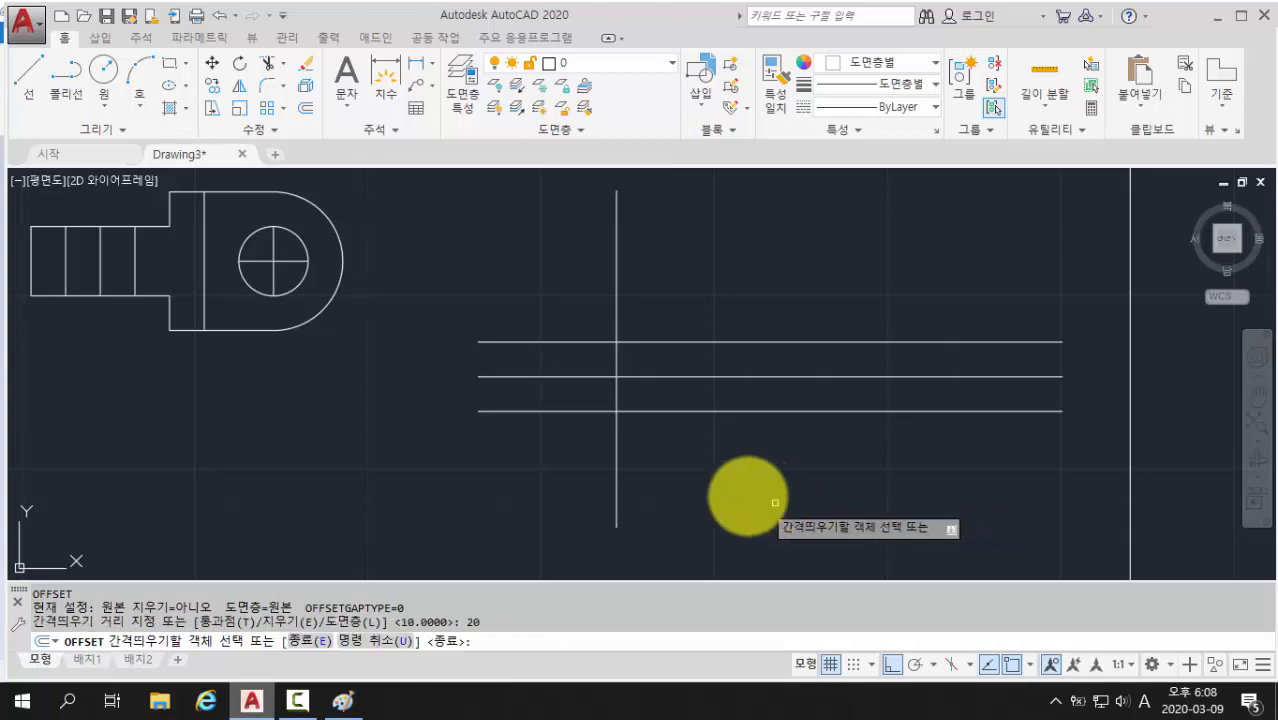
{"action": "left_click", "coordinate": [705, 377]}
{"action": "left_click", "coordinate": [736, 266]}
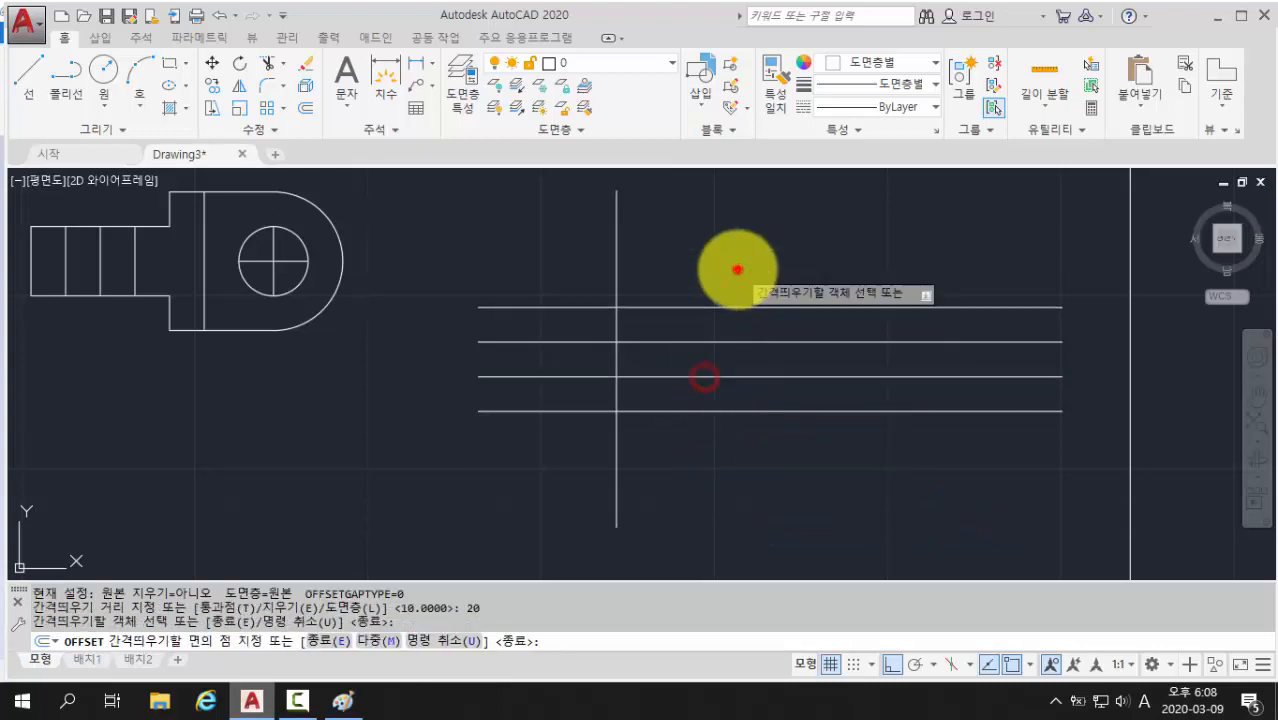
{"action": "left_click", "coordinate": [721, 377]}
{"action": "left_click", "coordinate": [730, 473]}
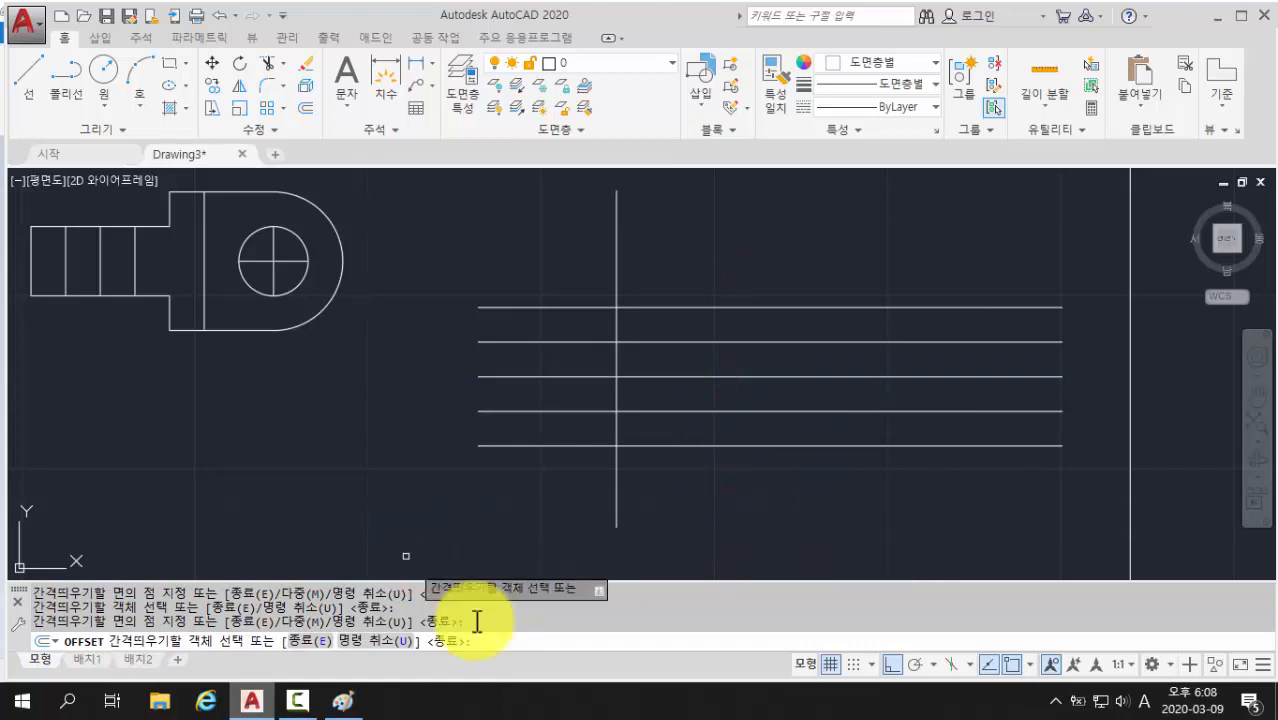
{"action": "key", "text": "Return"}
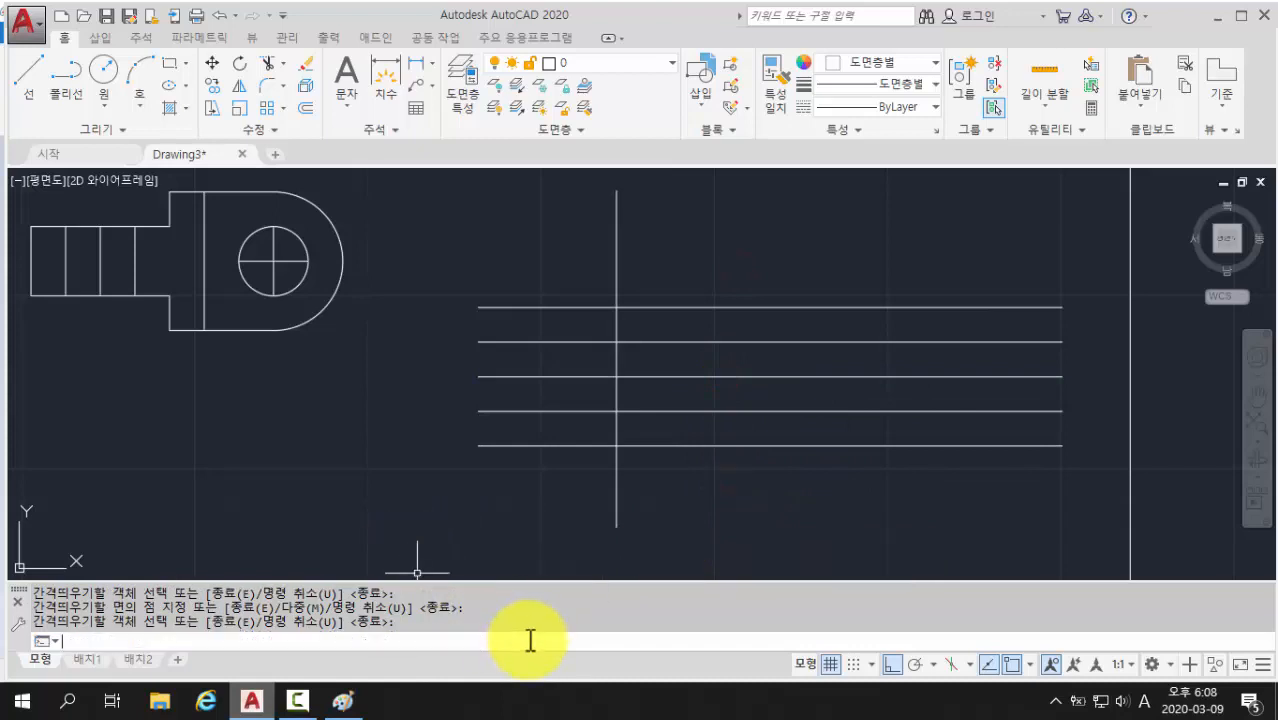
Step: Offset the vertical construction line of the new view by 70 to its right
{"action": "key", "text": "Return"}
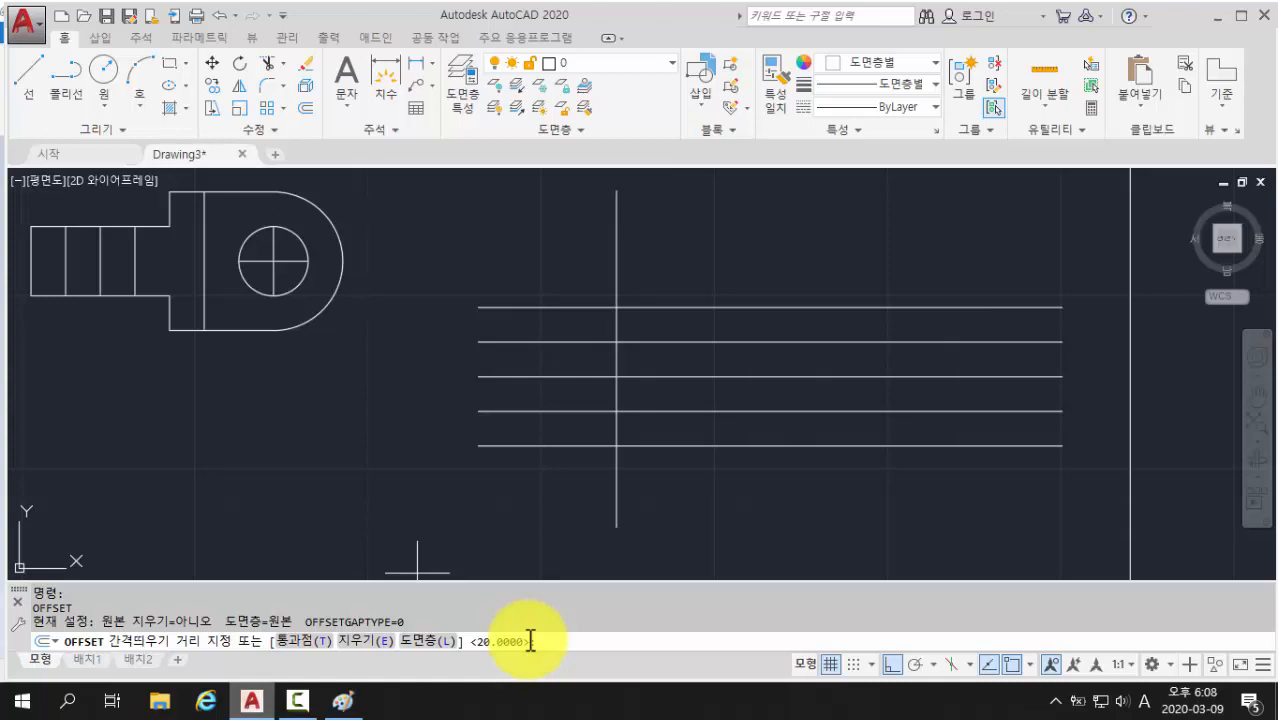
{"action": "type", "text": "70"}
{"action": "key", "text": "Return"}
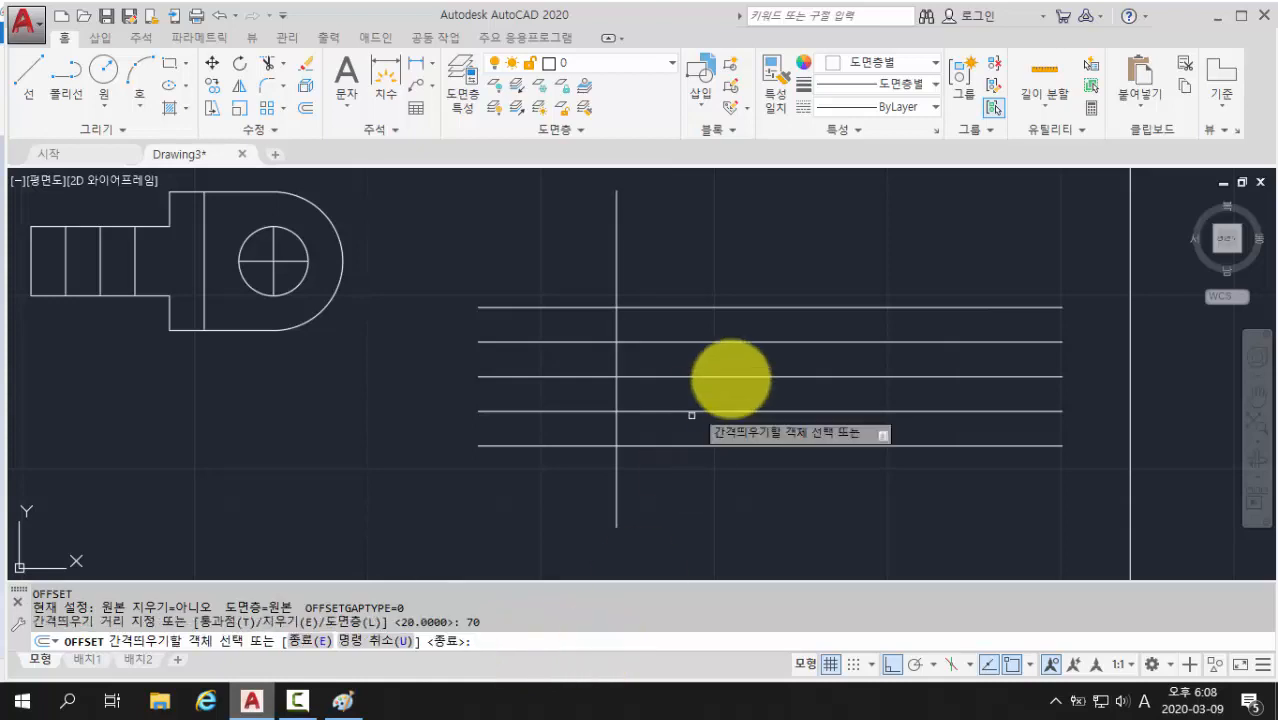
{"action": "left_click", "coordinate": [615, 267]}
{"action": "left_click", "coordinate": [903, 270]}
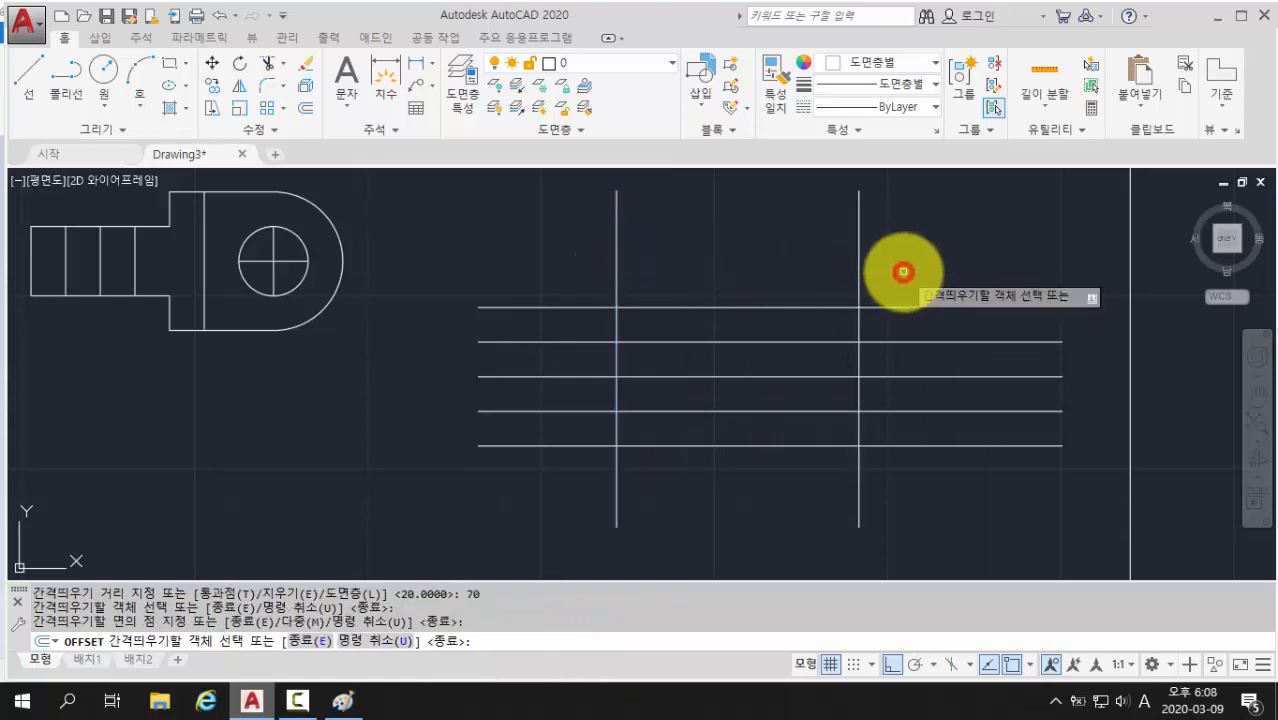
{"action": "key", "text": "Return"}
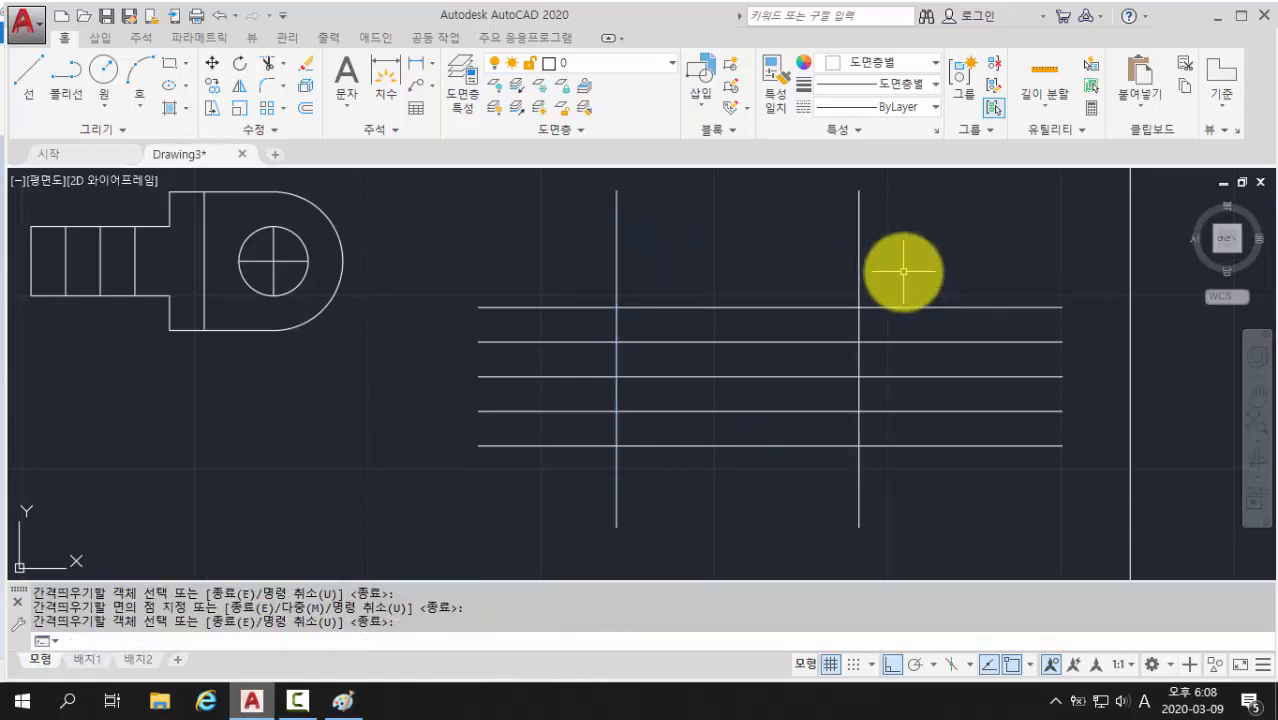
Step: Offset the rightmost vertical line of the new view by 20 to the left, and that copy by another 20 to the left
{"action": "key", "text": "Return"}
{"action": "type", "text": "20"}
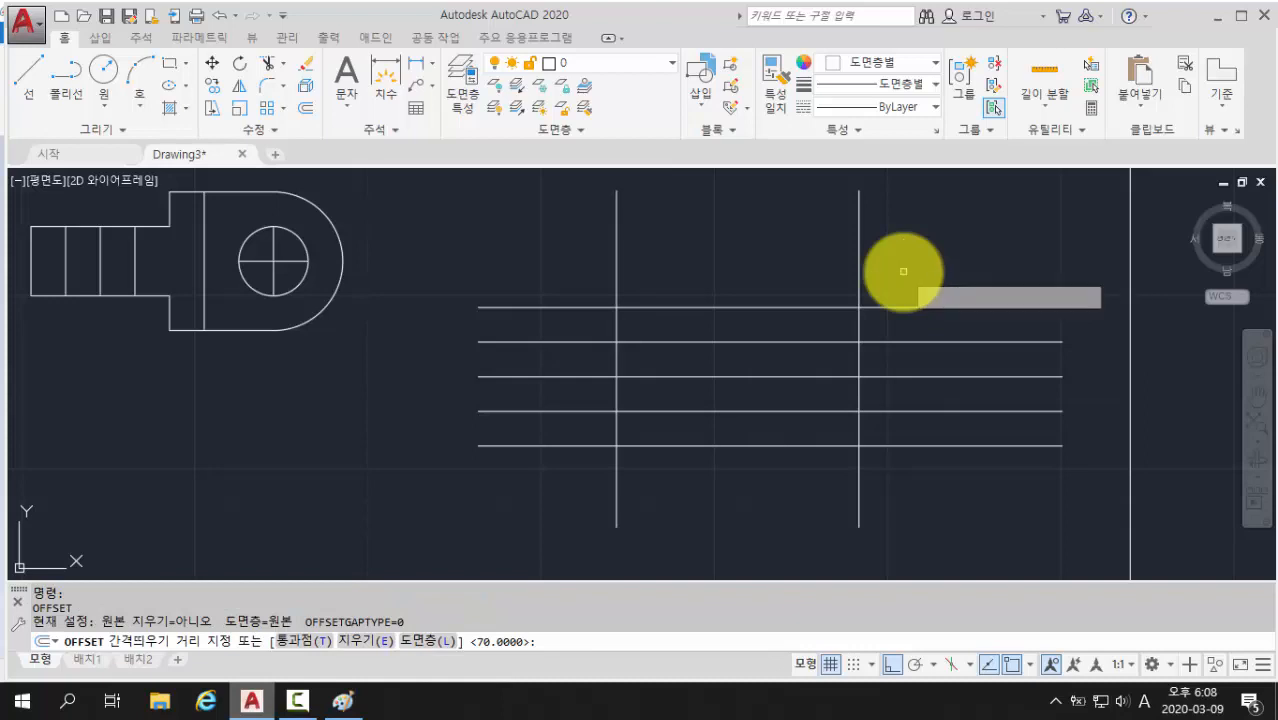
{"action": "key", "text": "Return"}
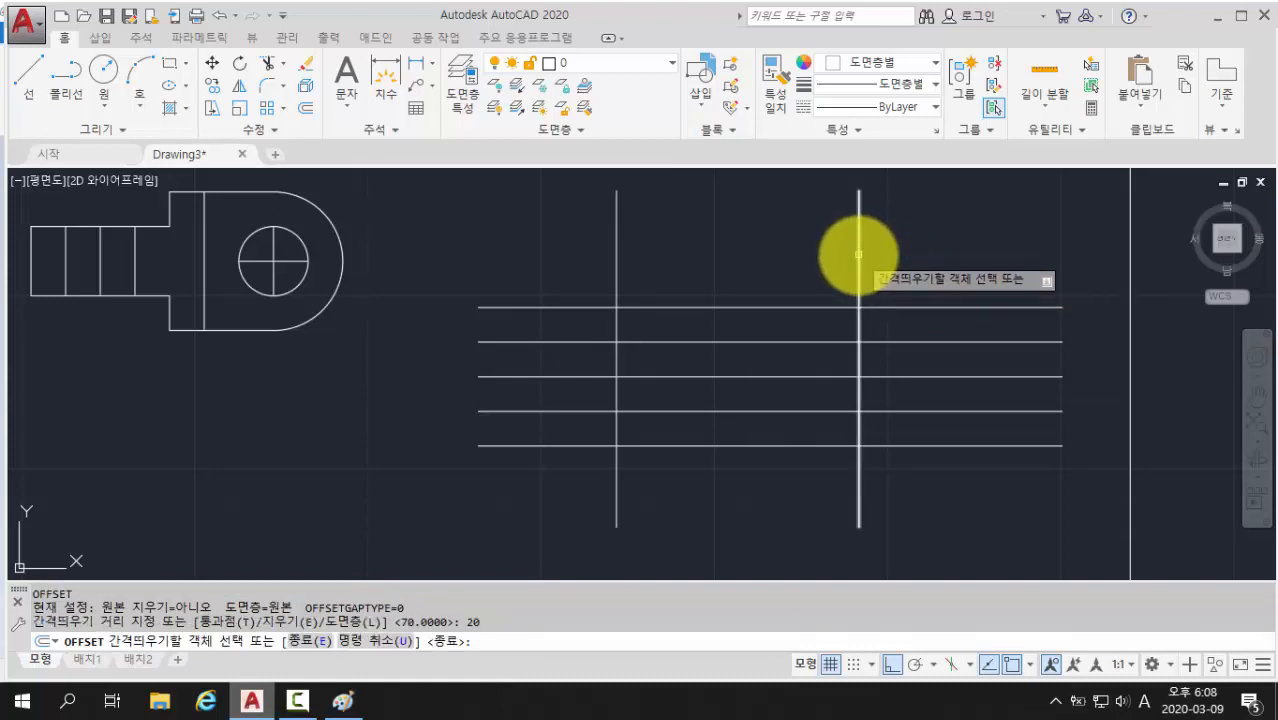
{"action": "left_click", "coordinate": [859, 255]}
{"action": "left_click", "coordinate": [757, 257]}
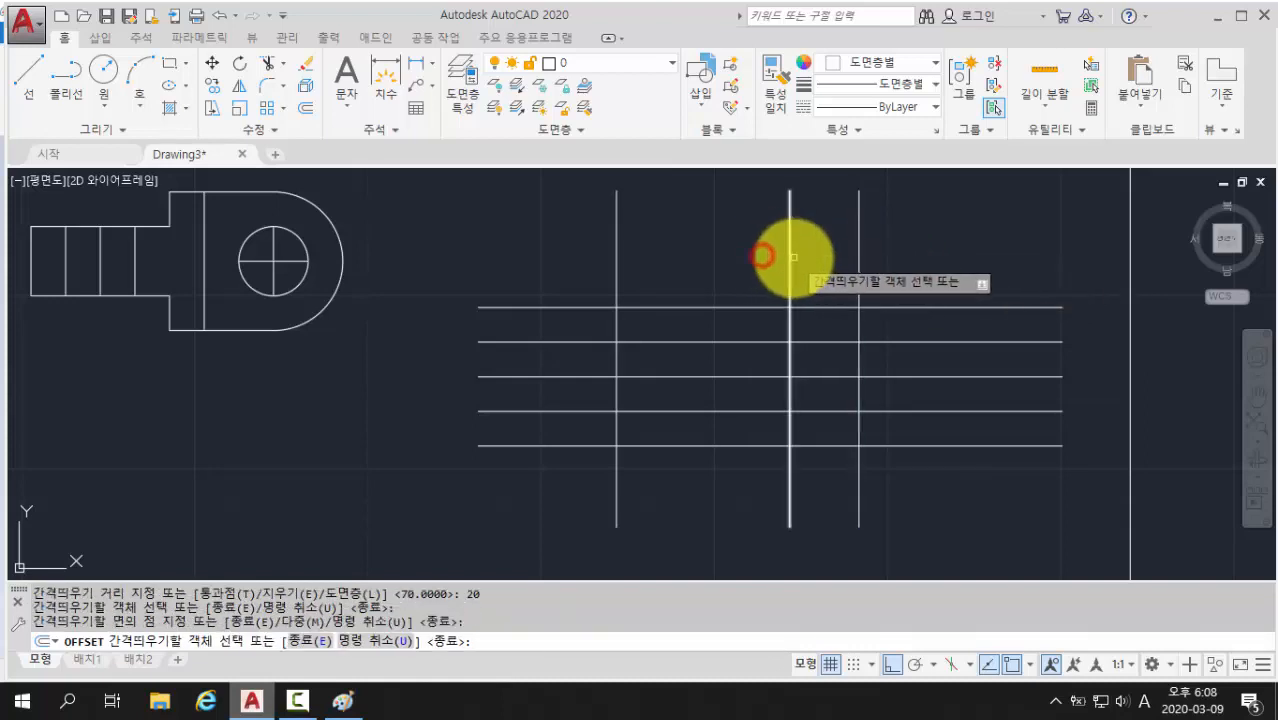
{"action": "left_click", "coordinate": [789, 258]}
{"action": "left_click", "coordinate": [686, 262]}
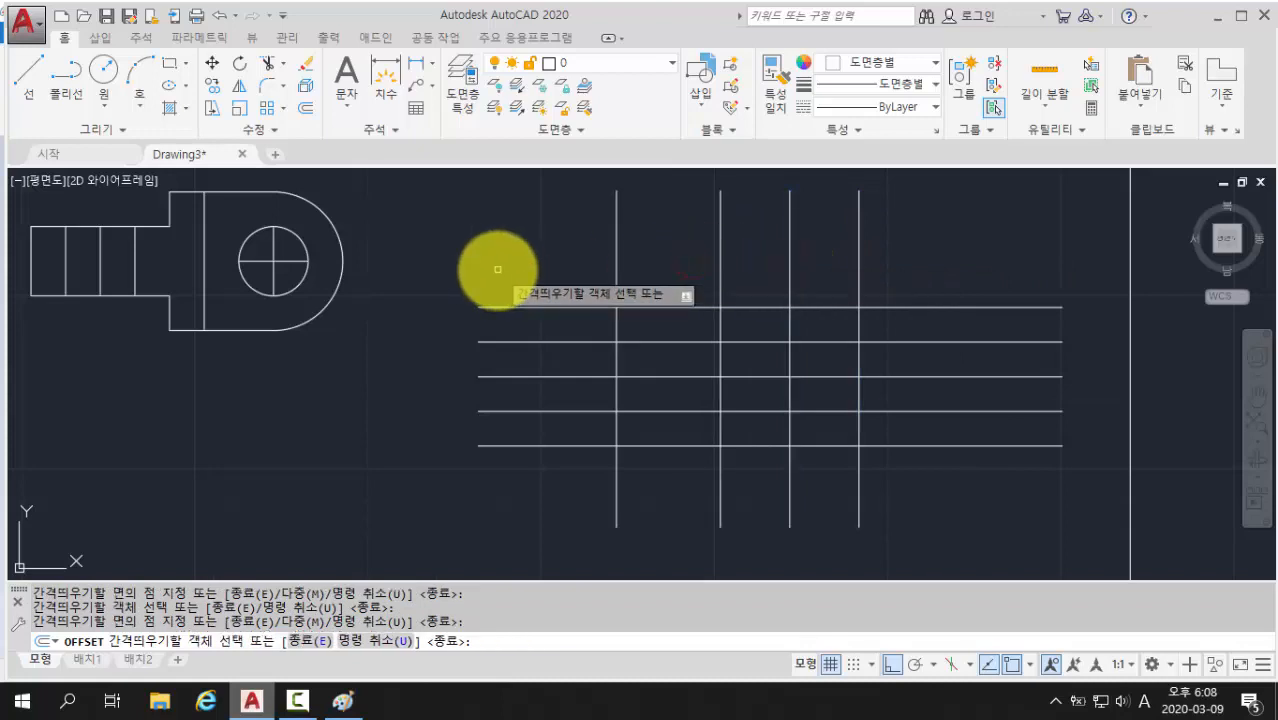
{"action": "key", "text": "Return"}
Step: Offset the newest vertical line, second from the left in the new view, by 10 to its left
{"action": "key", "text": "Return"}
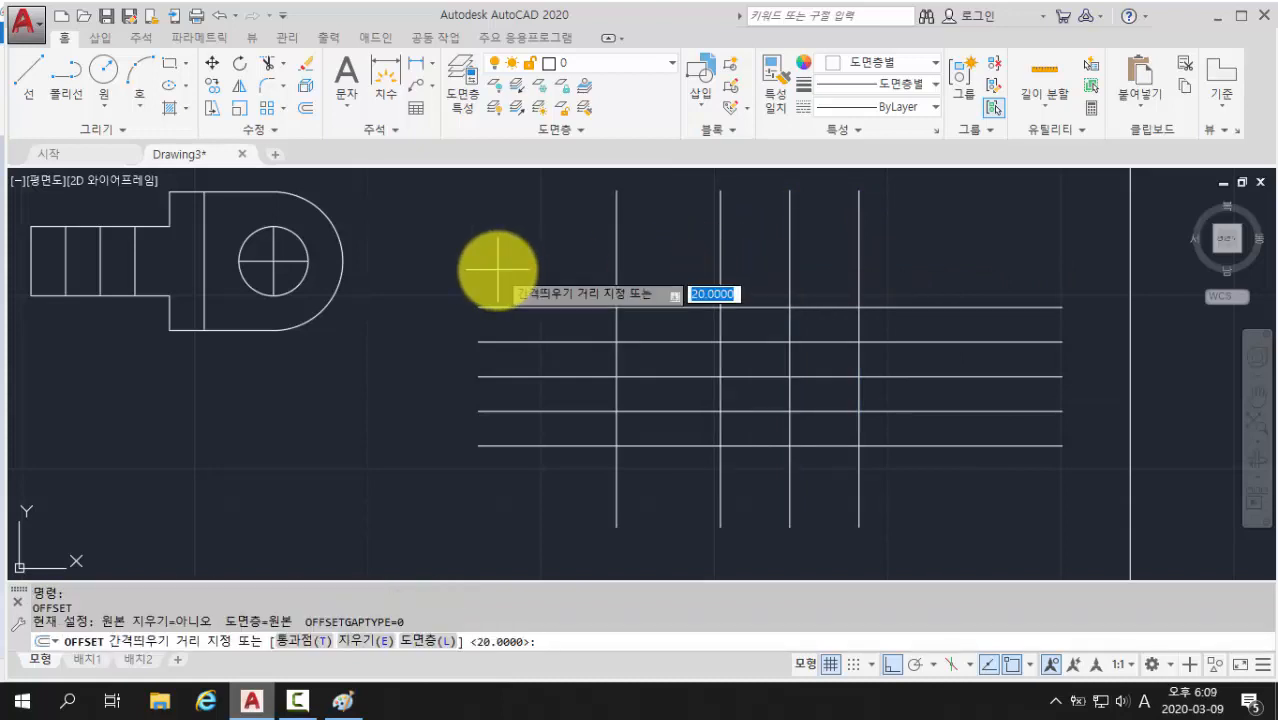
{"action": "type", "text": "10"}
{"action": "key", "text": "Return"}
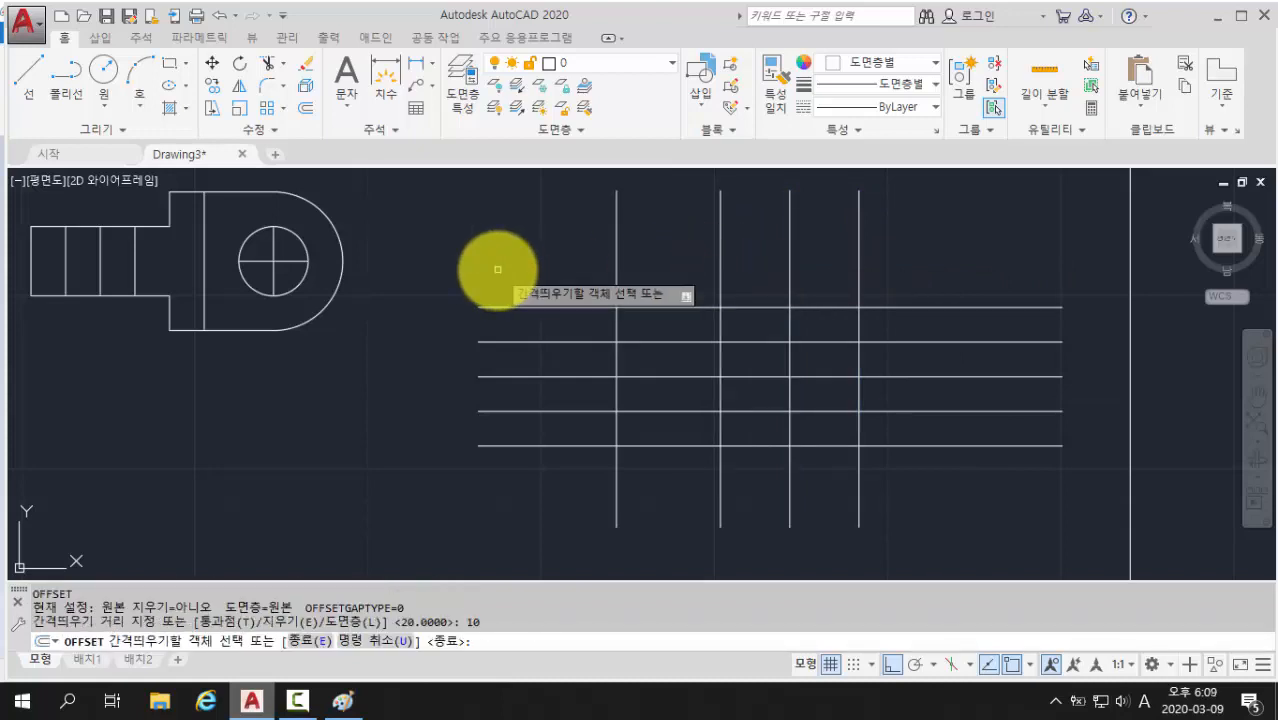
{"action": "left_click", "coordinate": [719, 263]}
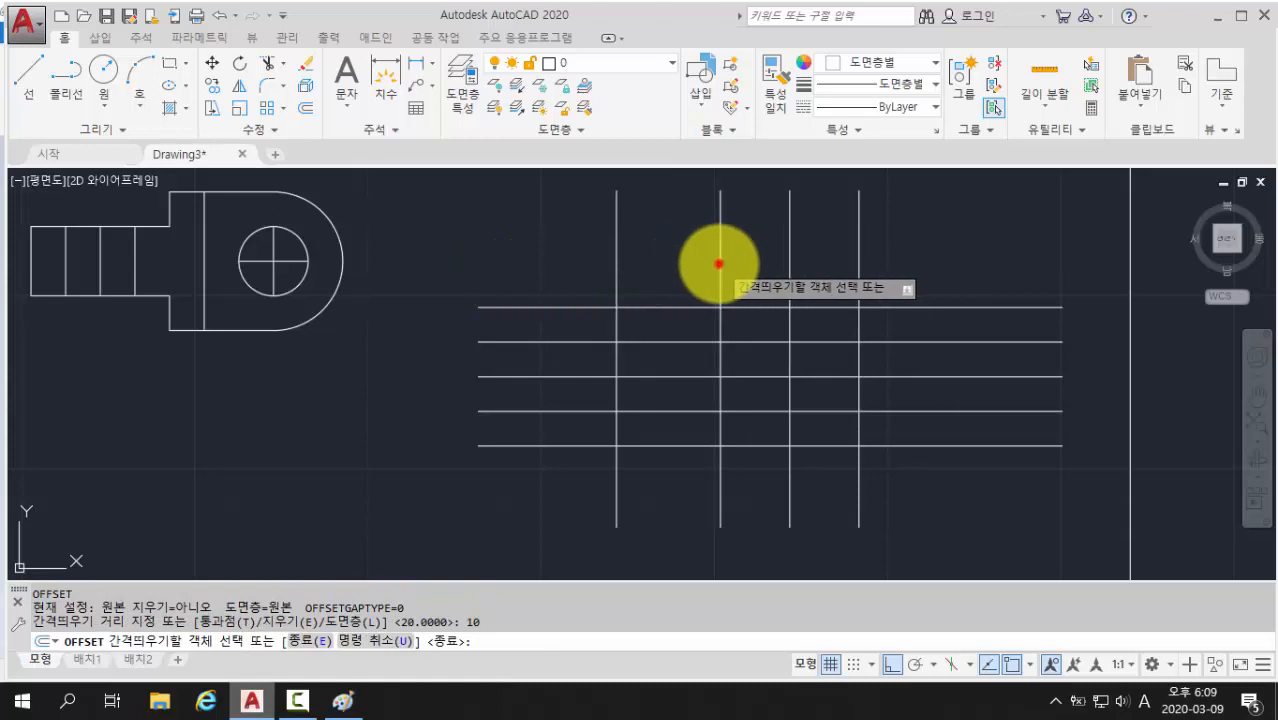
{"action": "left_click", "coordinate": [662, 264]}
{"action": "key", "text": "Return"}
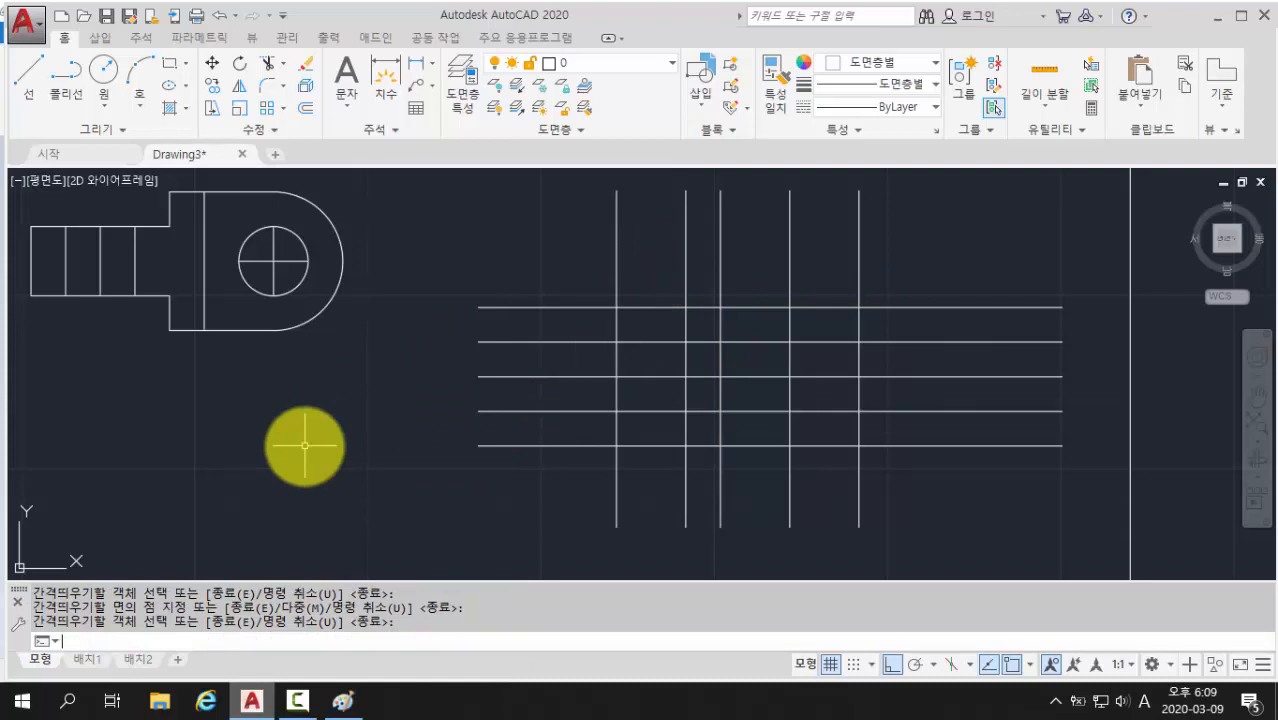
Step: Trim all line ends that project beyond the outer rectangle of the new view's grid on all four sides
{"action": "type", "text": "tr"}
{"action": "key", "text": "Return"}
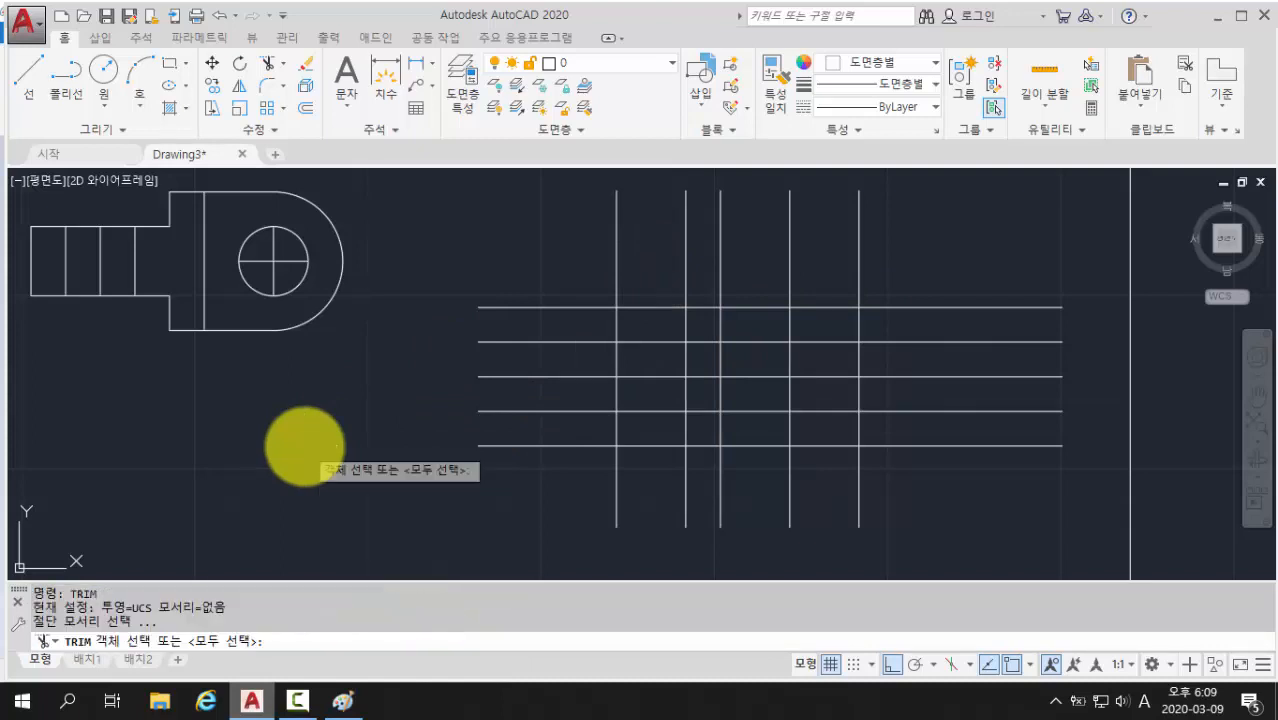
{"action": "key", "text": "Return"}
{"action": "left_click", "coordinate": [551, 259]}
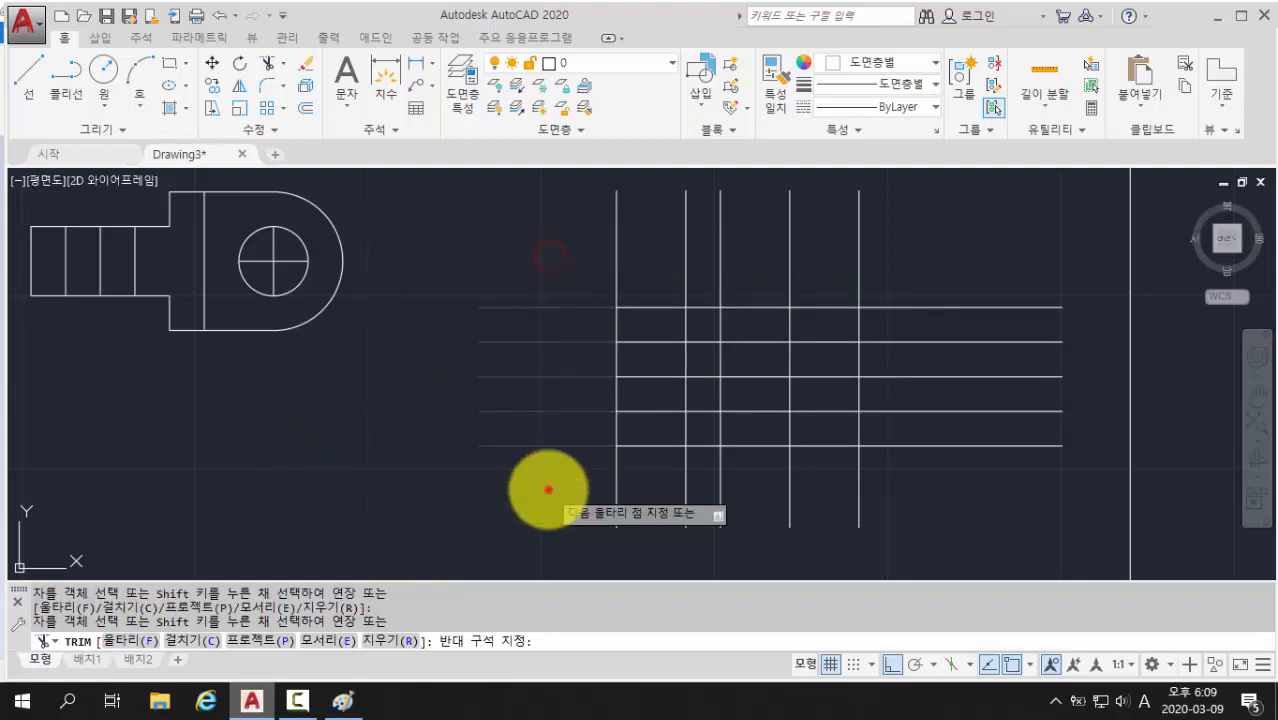
{"action": "left_click", "coordinate": [548, 489]}
{"action": "left_click_drag", "start_coordinate": [585, 466], "coordinate": [870, 485]}
{"action": "left_click", "coordinate": [947, 474]}
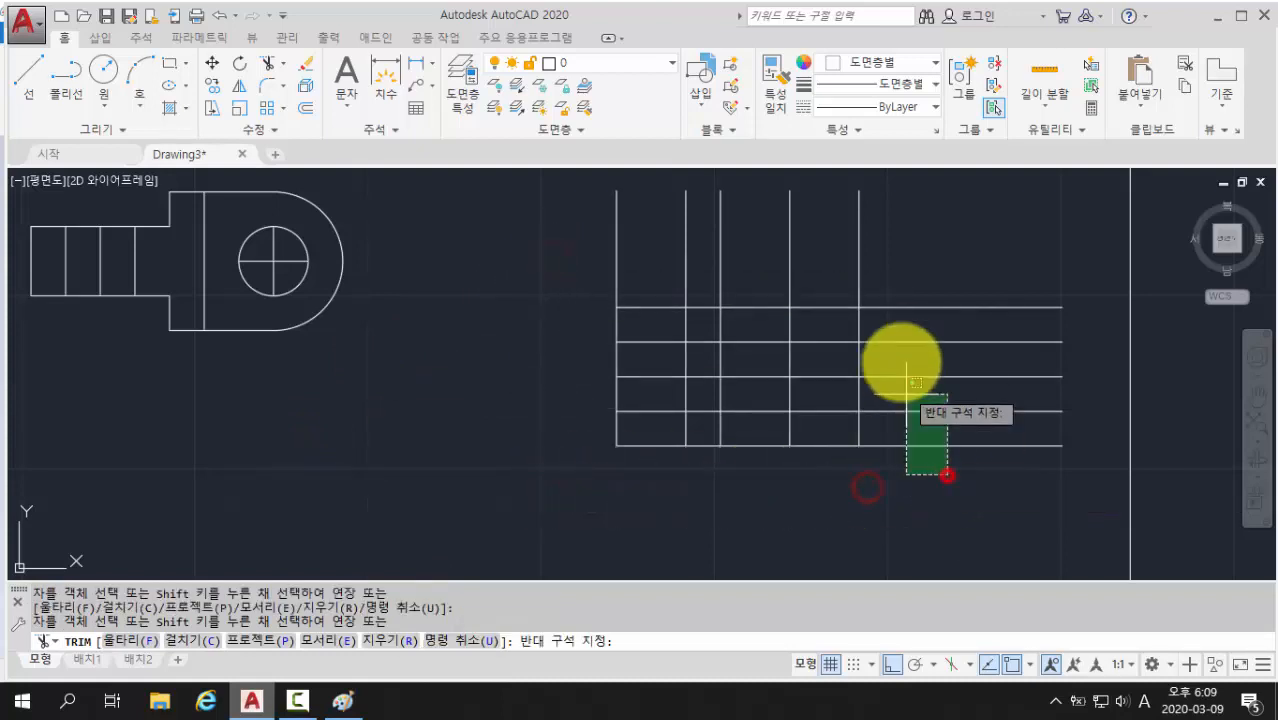
{"action": "left_click", "coordinate": [899, 285]}
{"action": "left_click", "coordinate": [901, 228]}
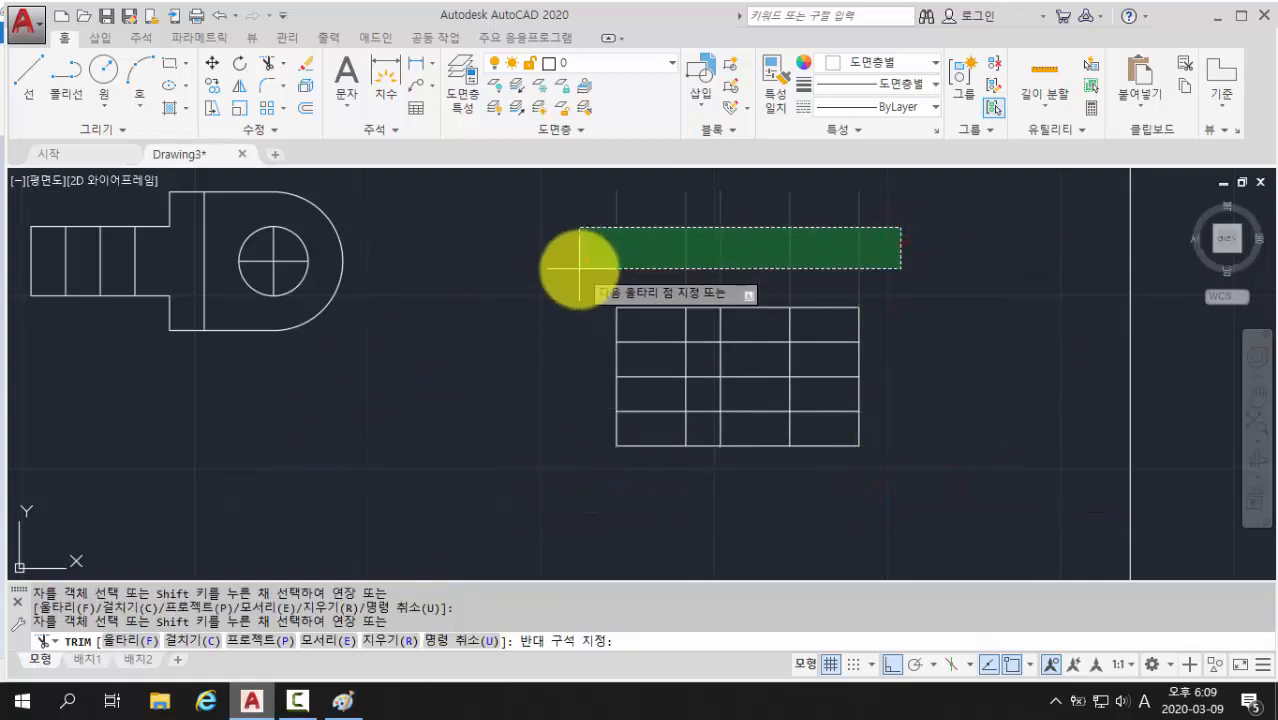
{"action": "left_click", "coordinate": [579, 267]}
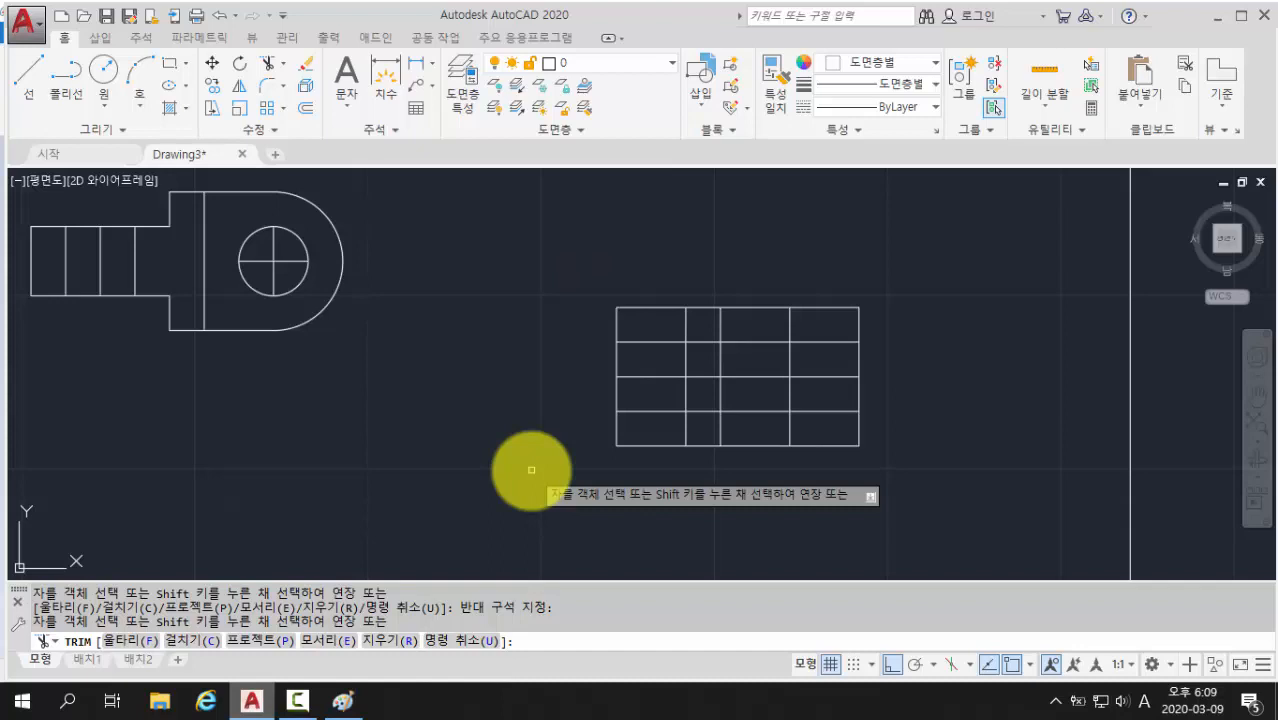
{"action": "key", "text": "Return"}
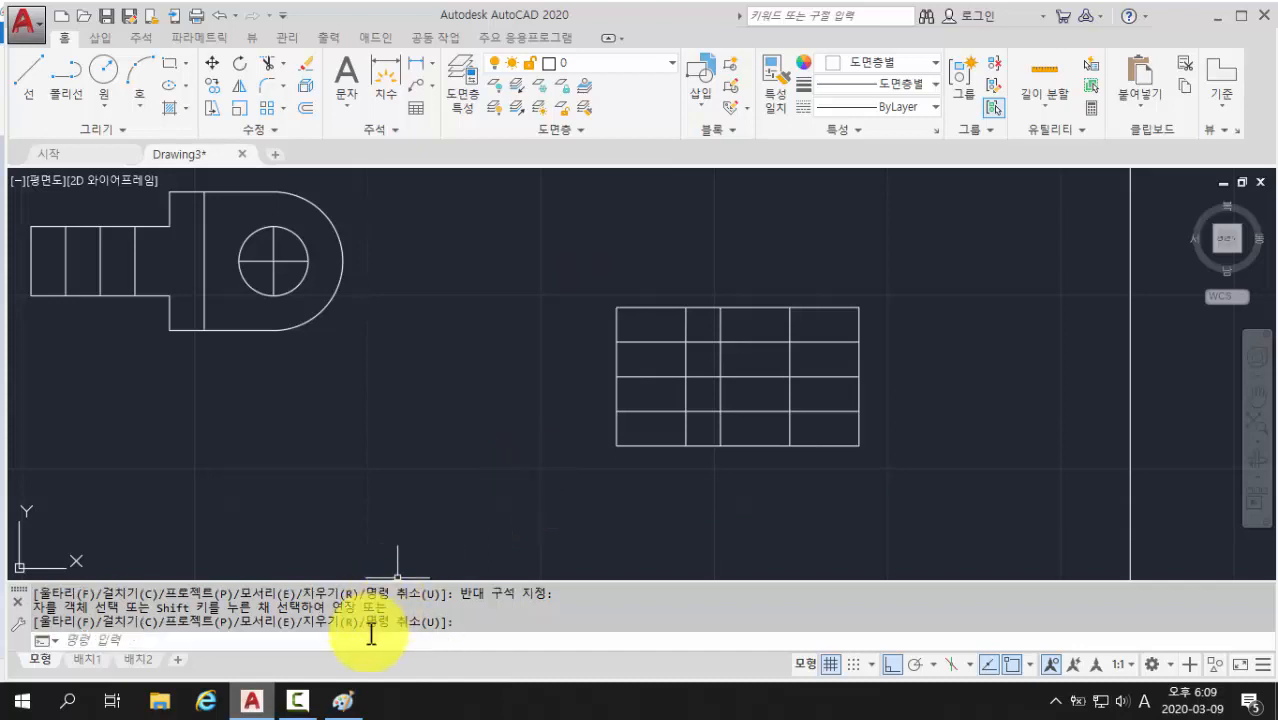
Step: Draw a circle of radius 20 centered on the midpoint of the grid's left edge
{"action": "type", "text": "CIRCLE"}
{"action": "key", "text": "Return"}
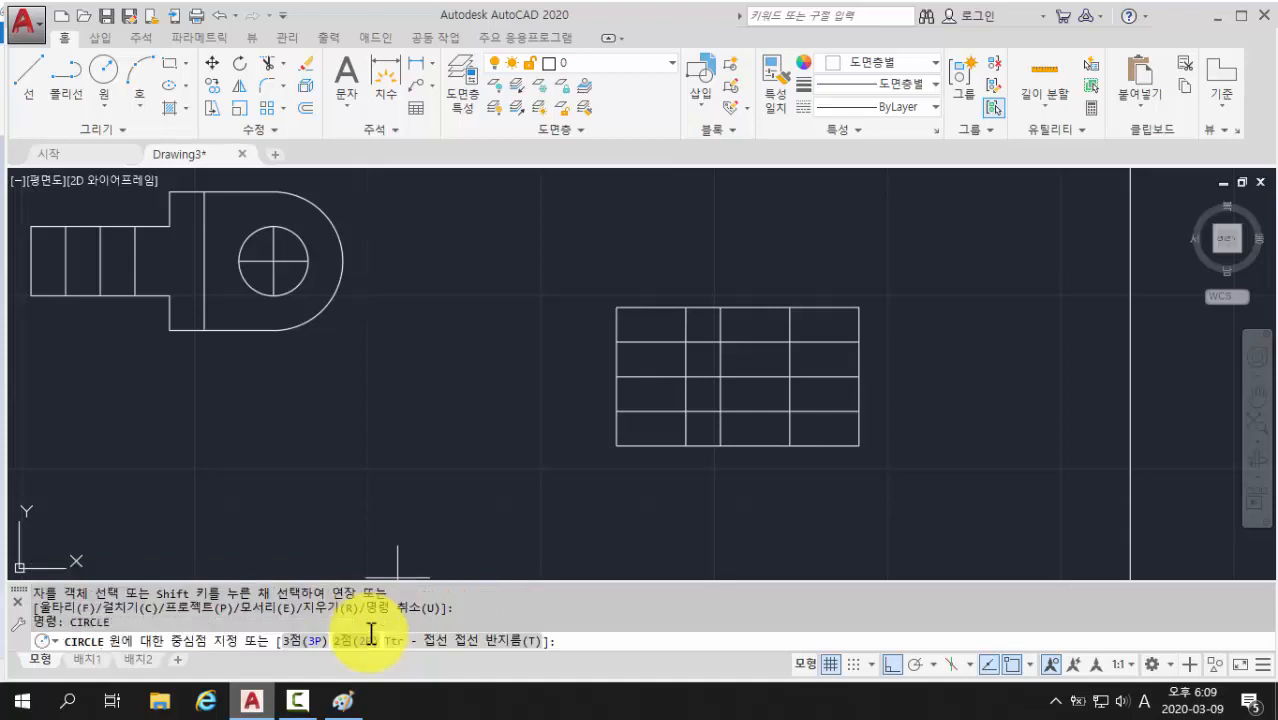
{"action": "left_click", "coordinate": [617, 379]}
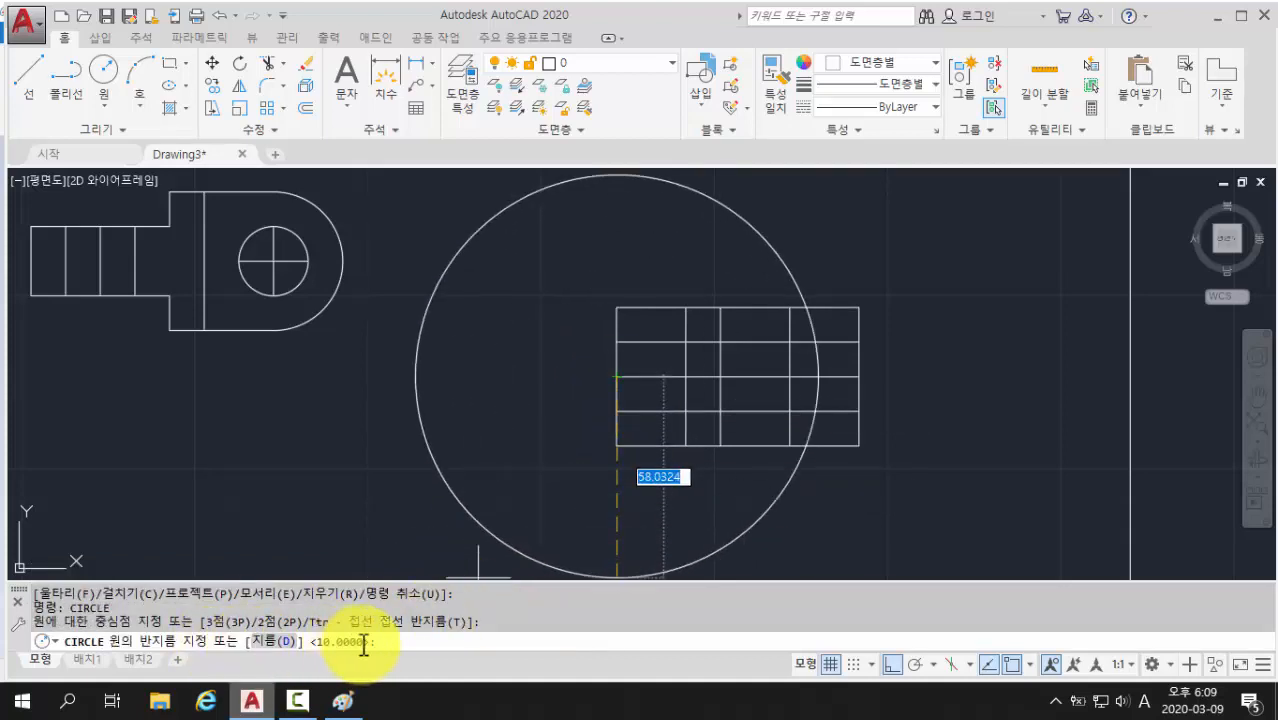
{"action": "type", "text": "20"}
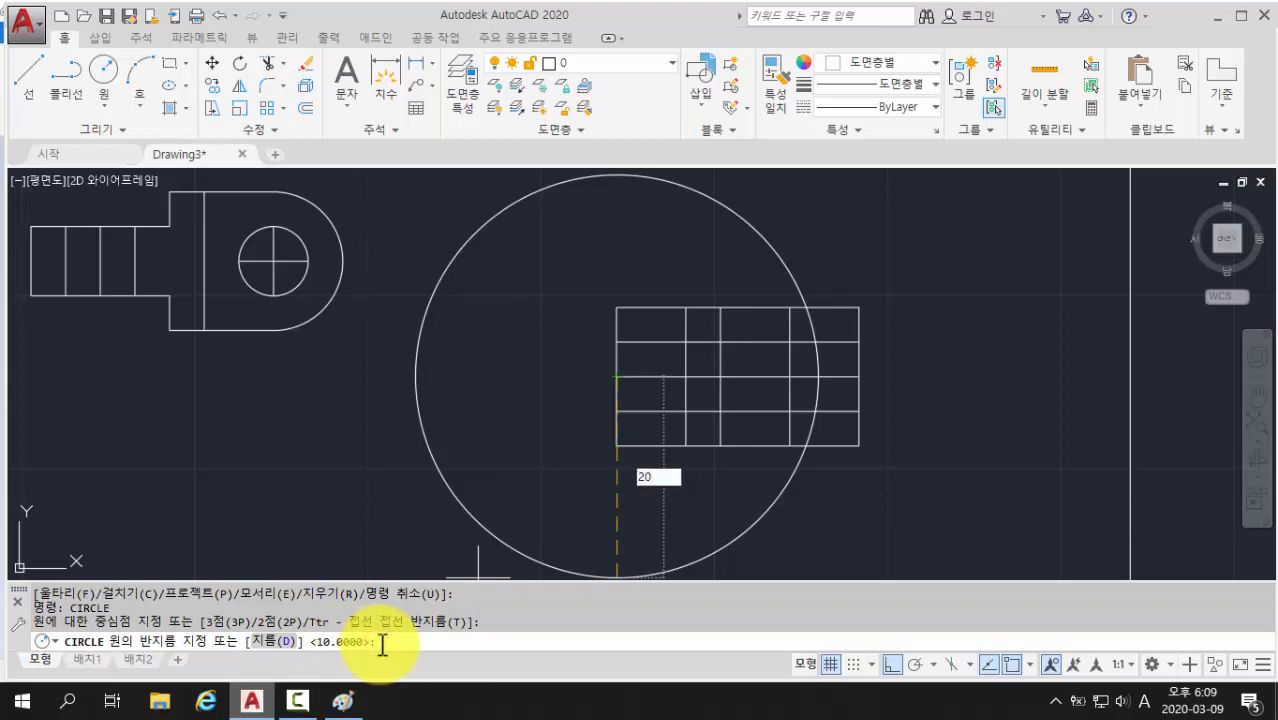
{"action": "key", "text": "Return"}
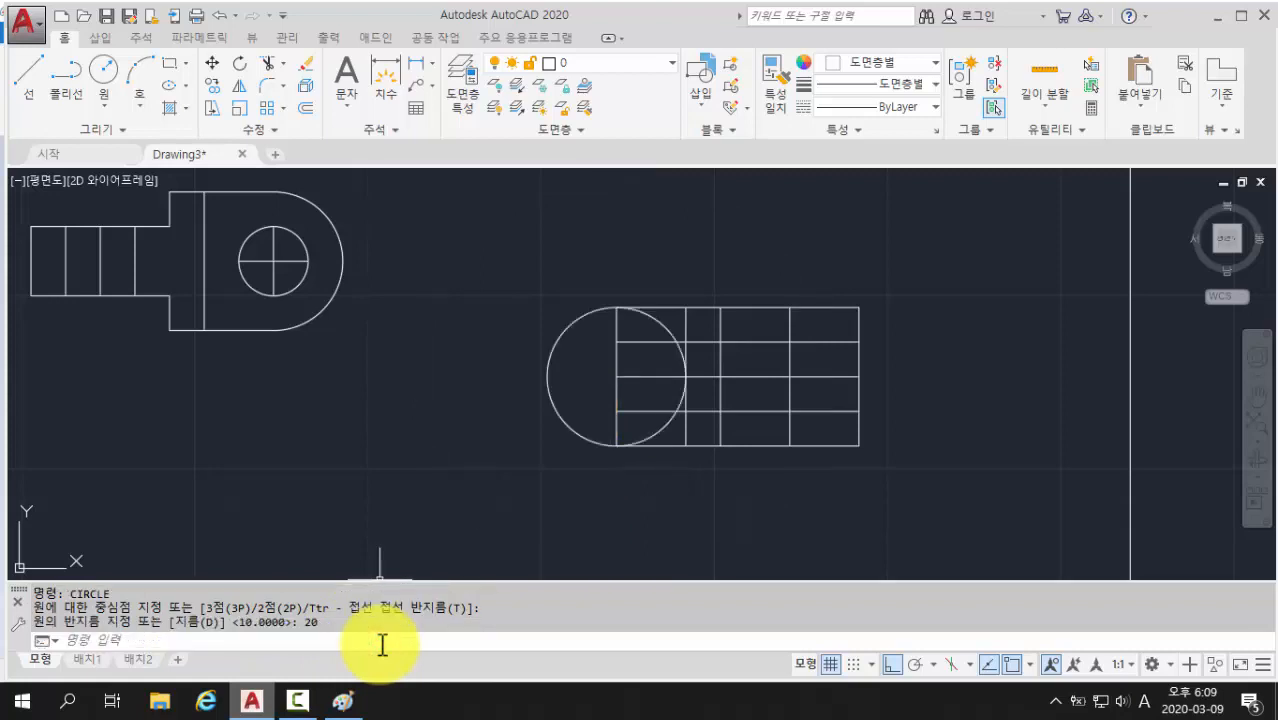
Step: Draw a concentric circle of diameter 20 inside the larger circle at the grid's left edge
{"action": "type", "text": "circle"}
{"action": "key", "text": "Return"}
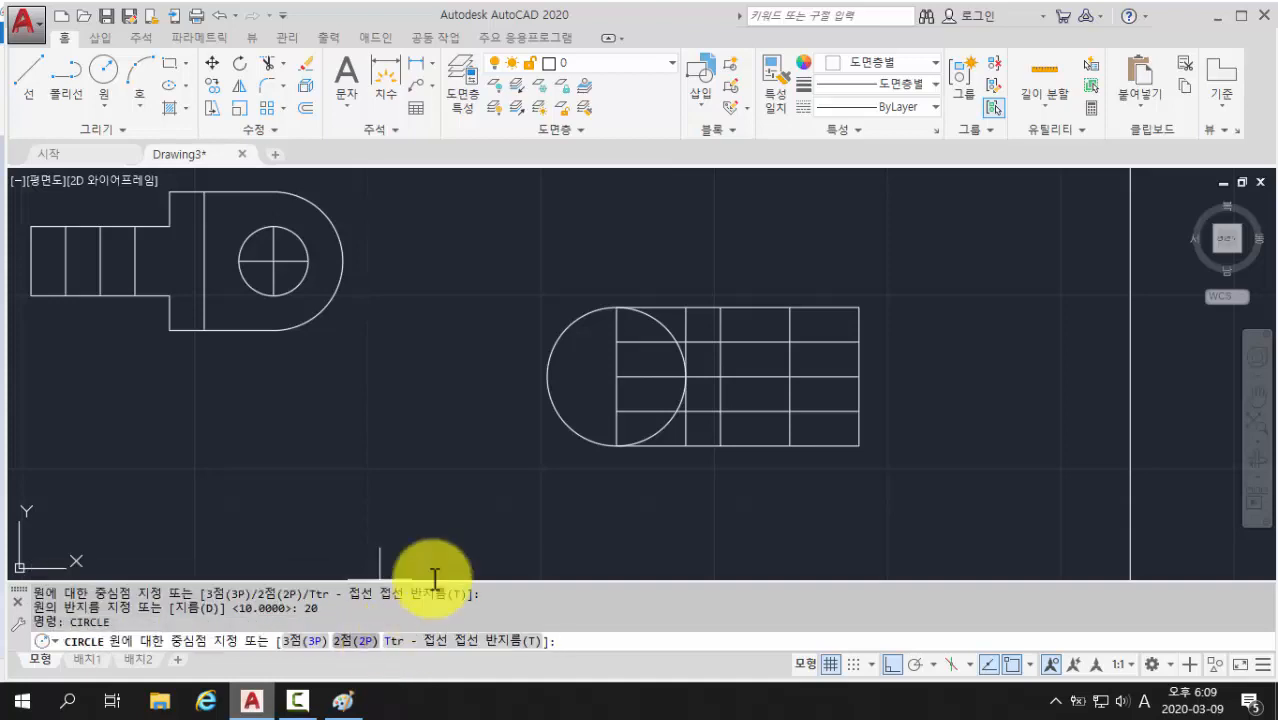
{"action": "left_click", "coordinate": [616, 377]}
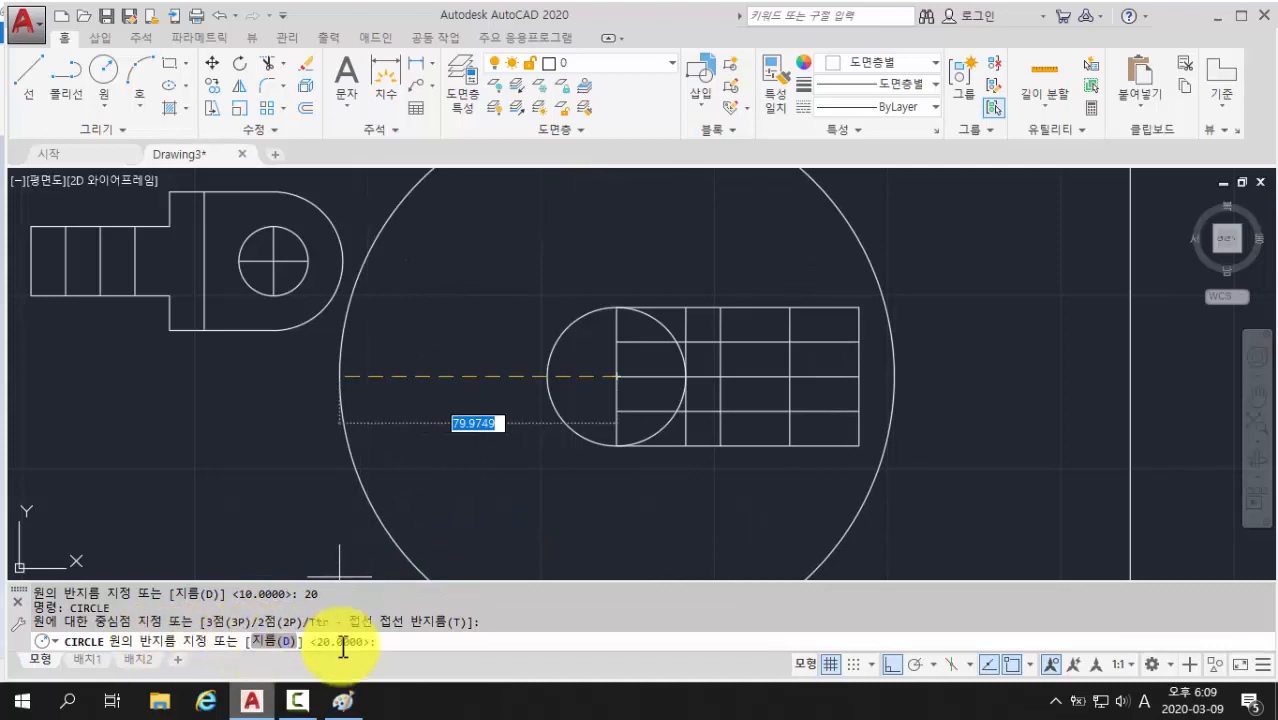
{"action": "type", "text": "ㅇ"}
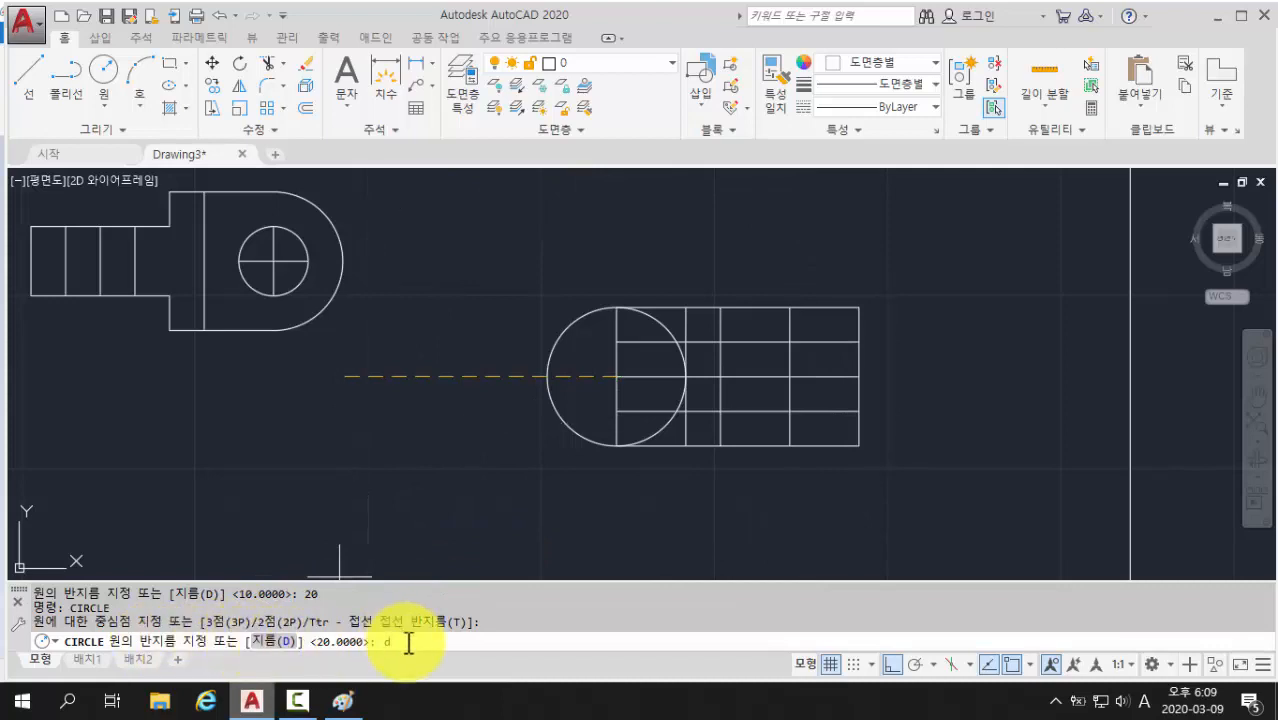
{"action": "key", "text": "Return"}
{"action": "type", "text": "20"}
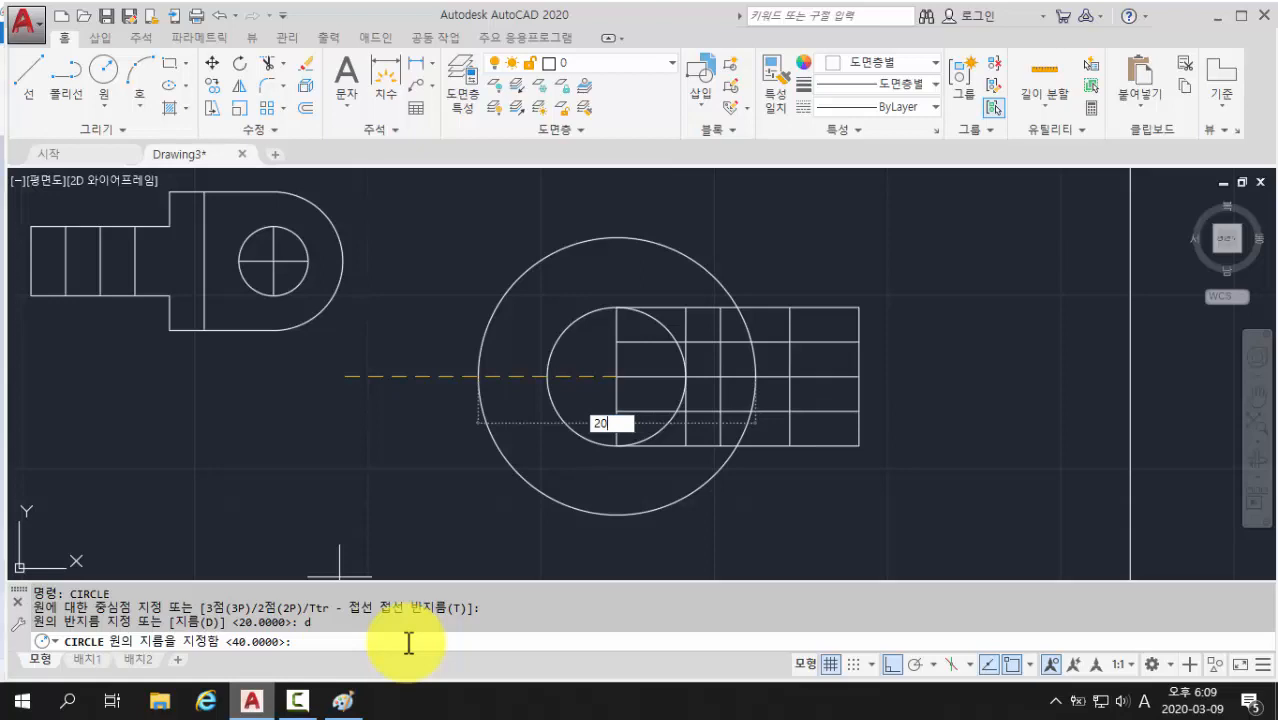
{"action": "key", "text": "Return"}
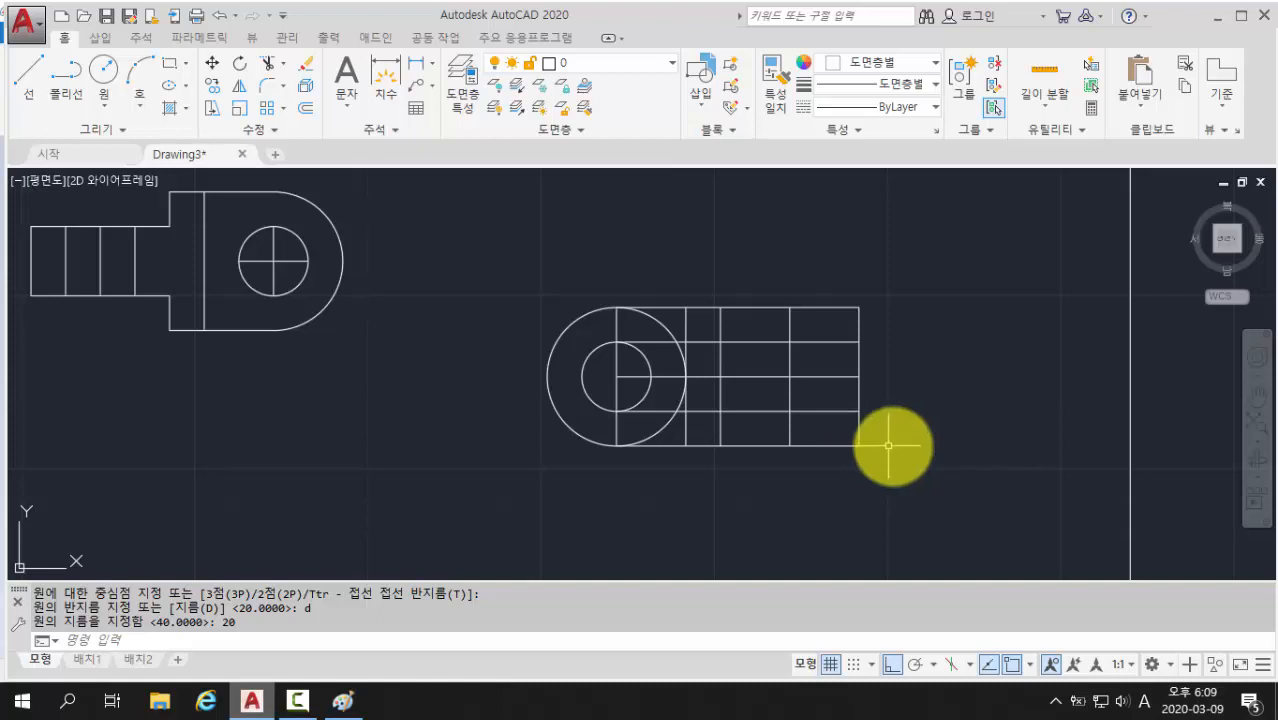
Step: Trim the new view's right edge above the upper inner horizontal line and the top edge right of the third vertical line
{"action": "type", "text": "trim"}
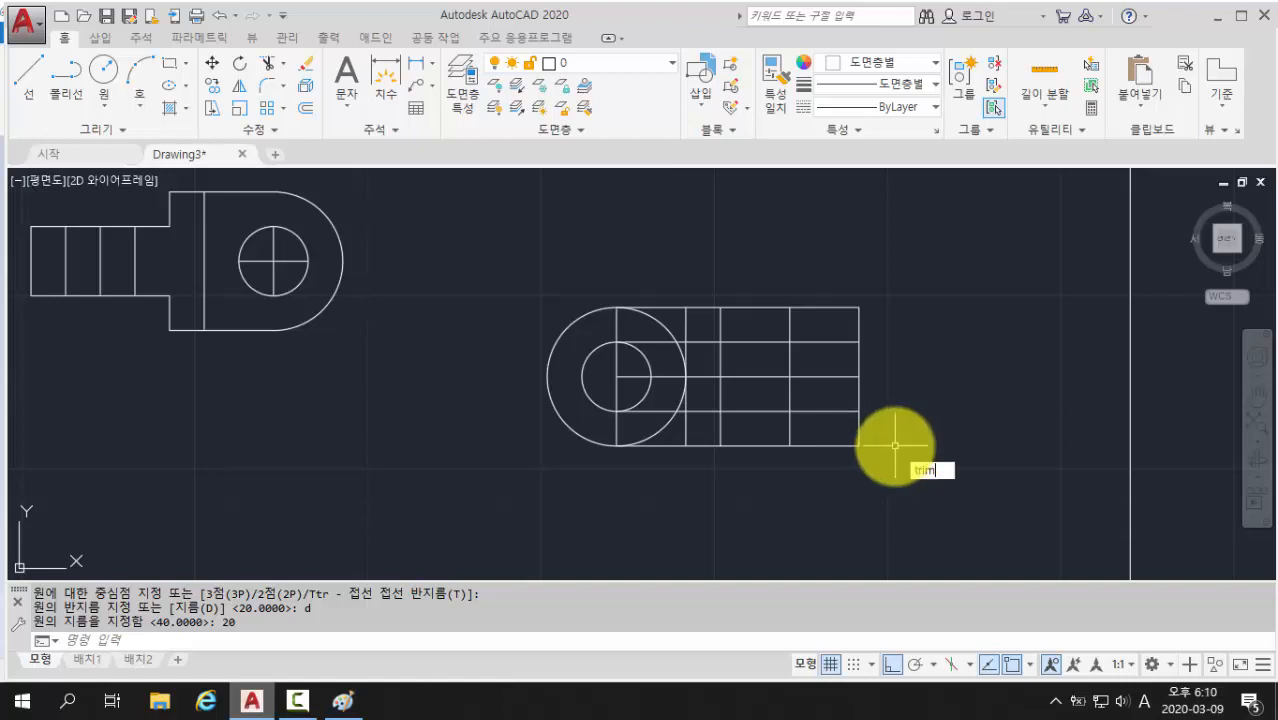
{"action": "key", "text": "Return"}
{"action": "key", "text": "Return"}
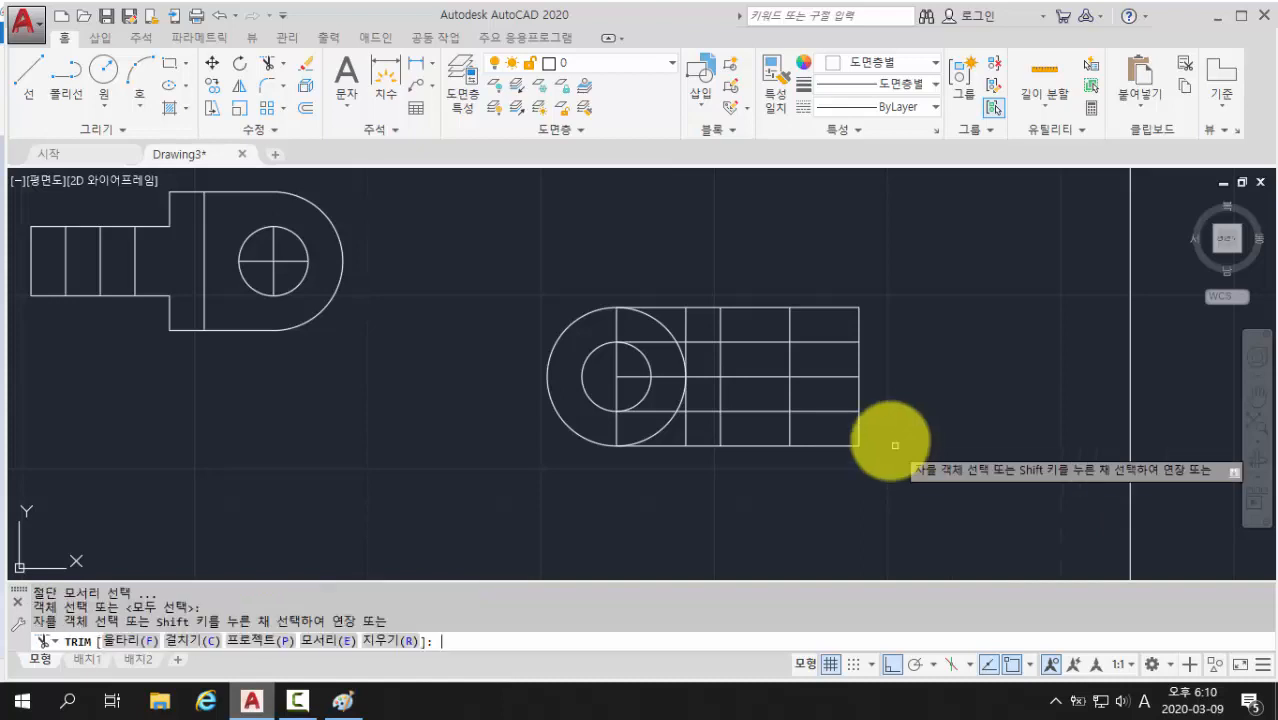
{"action": "scroll", "coordinate": [891, 436], "scroll_direction": "up", "scroll_amount": 2}
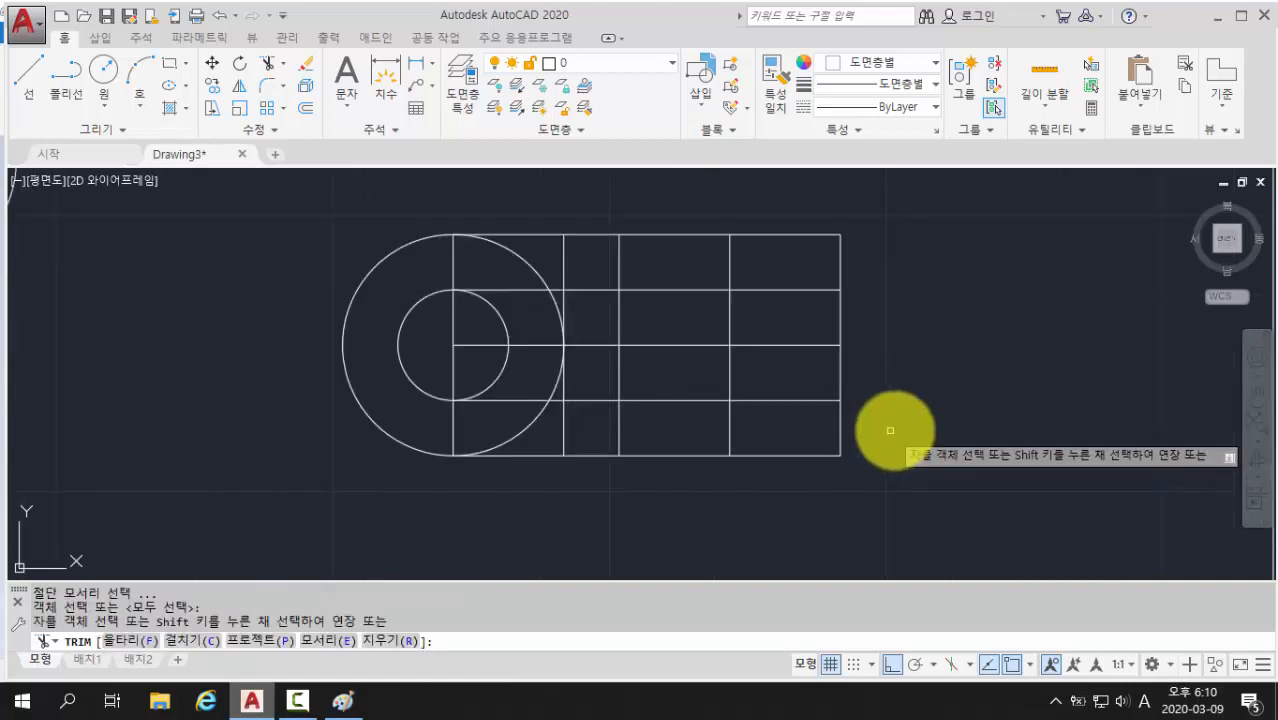
{"action": "left_click", "coordinate": [840, 250]}
{"action": "left_click", "coordinate": [771, 236]}
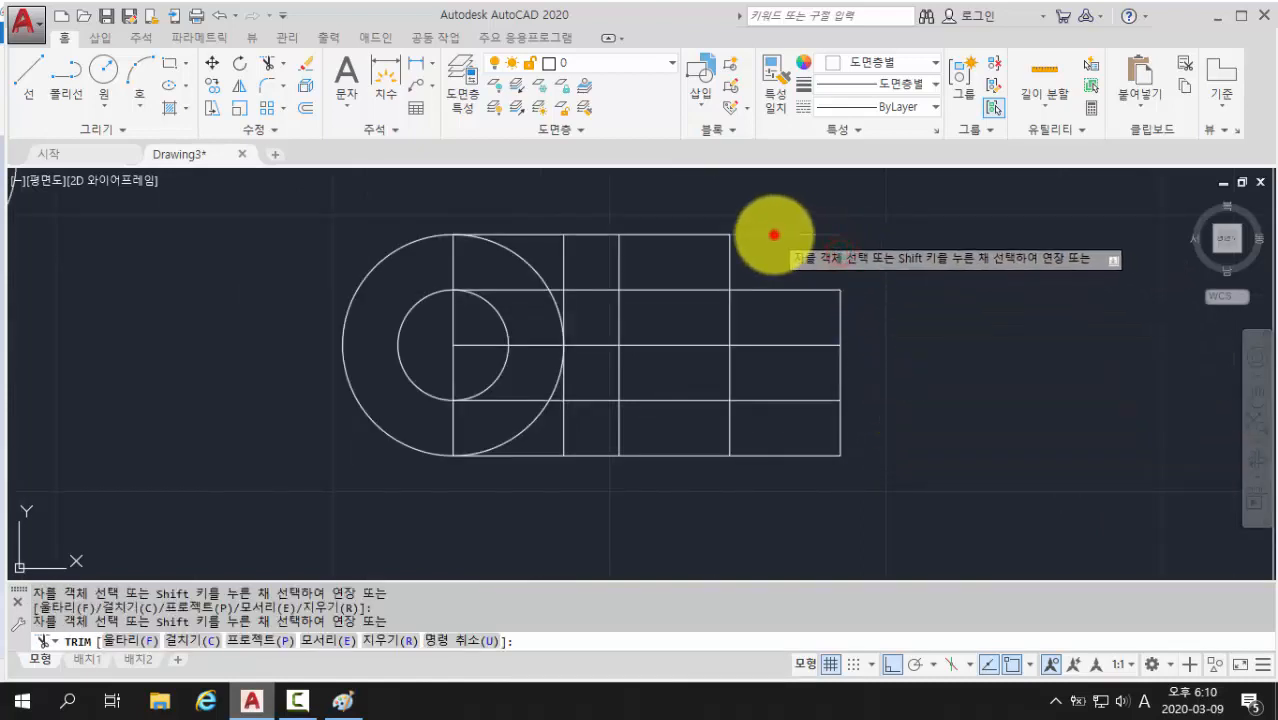
{"action": "left_click", "coordinate": [666, 236]}
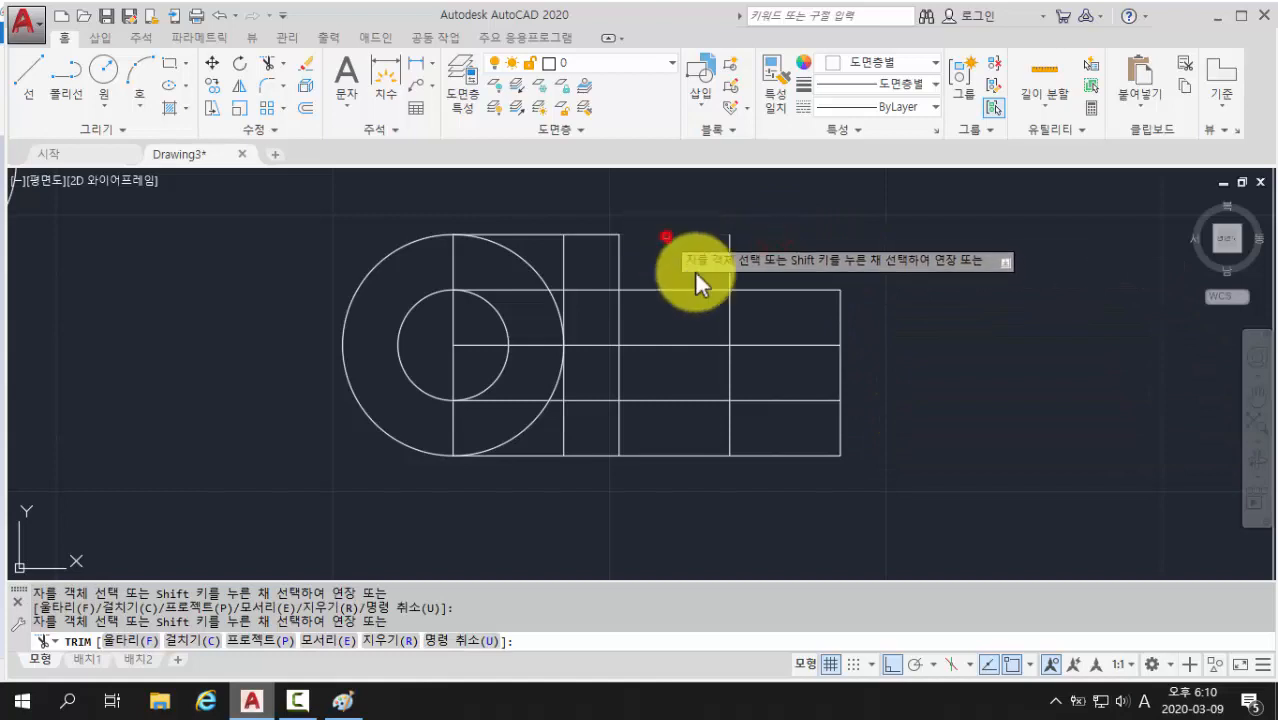
Step: Trim the matching lower corner back to the third vertical line, plus the fourth vertical line's ends above and below the narrow shank
{"action": "left_click", "coordinate": [839, 431]}
{"action": "left_click", "coordinate": [779, 456]}
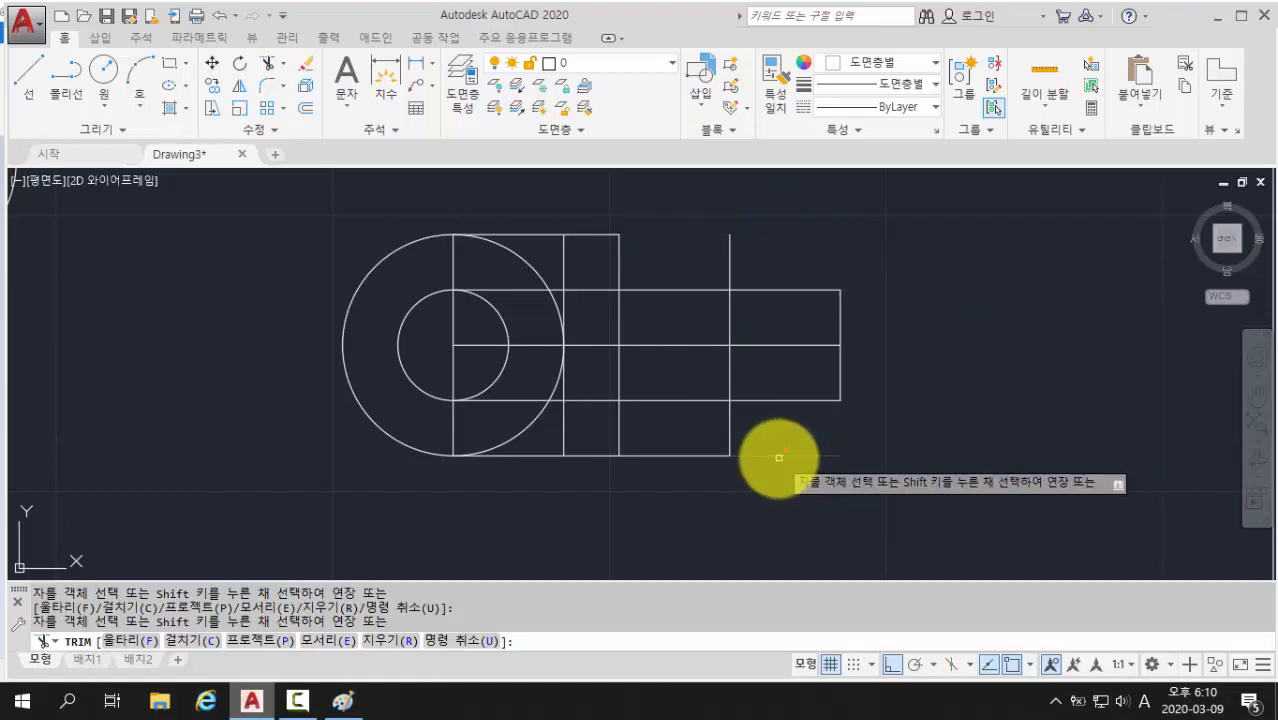
{"action": "left_click", "coordinate": [697, 456]}
{"action": "left_click", "coordinate": [727, 440]}
{"action": "left_click", "coordinate": [727, 270]}
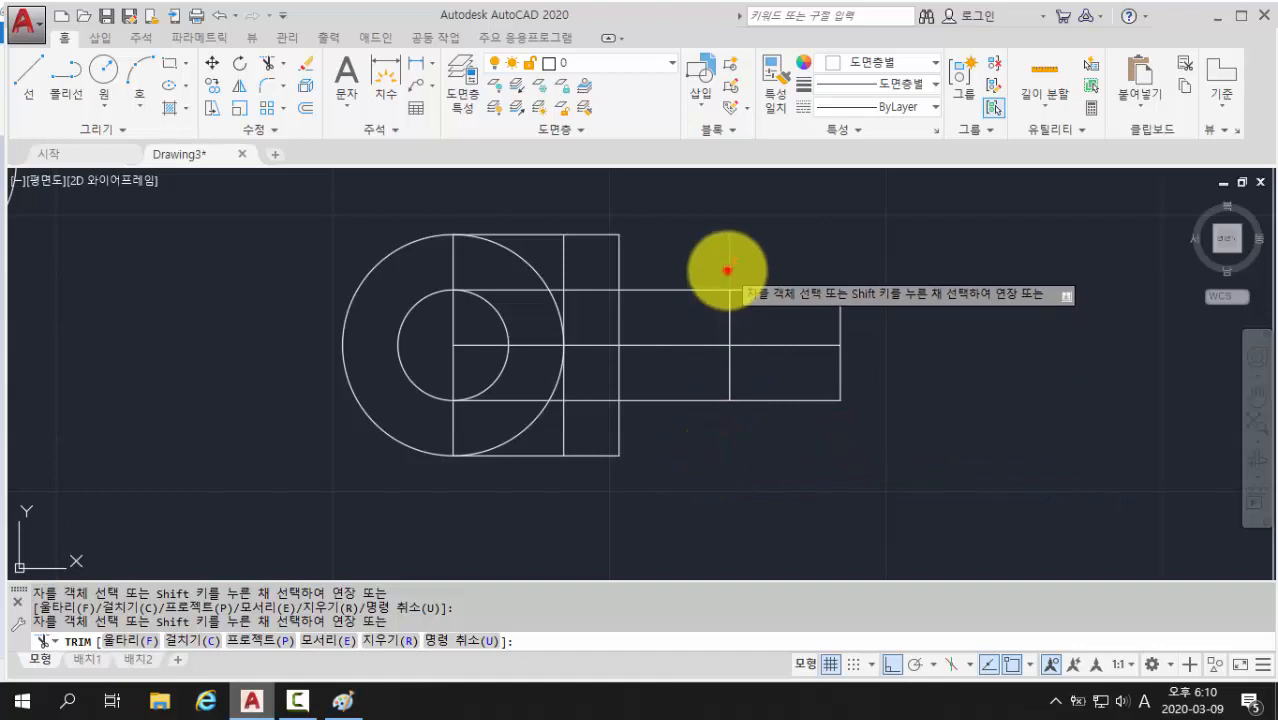
Step: Trim the third vertical line inside the shank and both shank edge lines between the second and third vertical lines
{"action": "left_click", "coordinate": [619, 316]}
{"action": "left_click", "coordinate": [588, 298]}
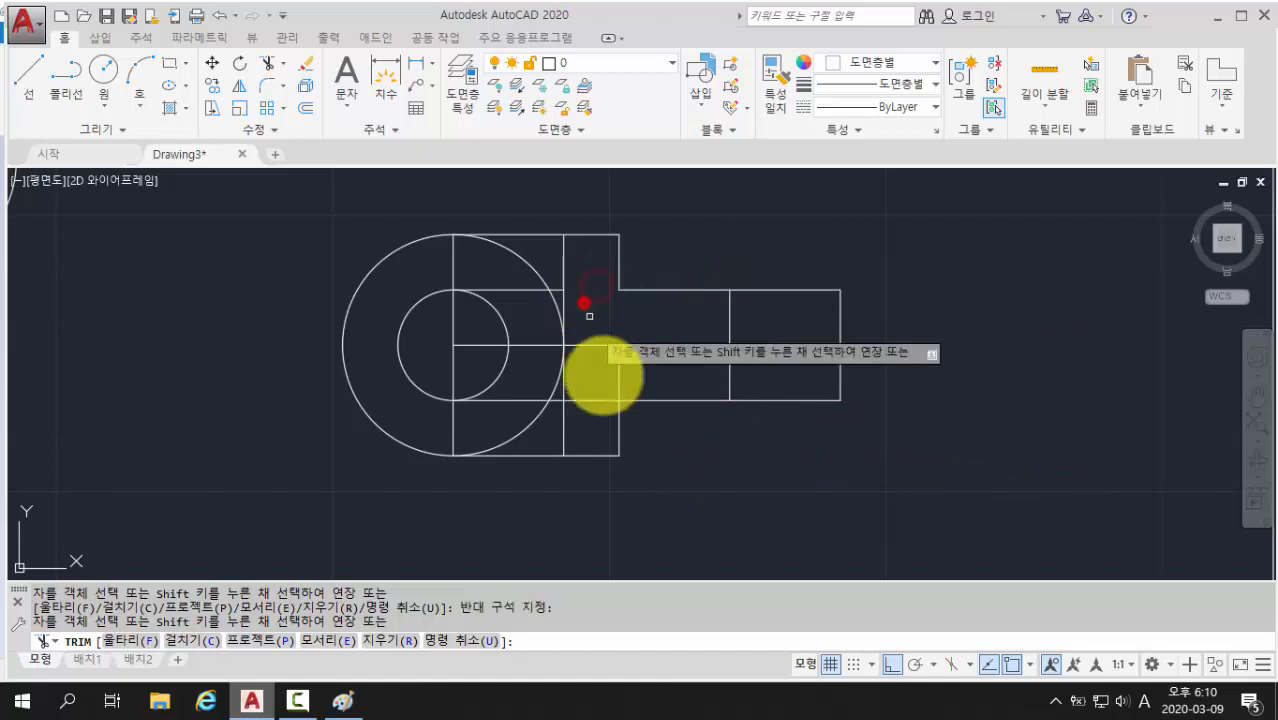
{"action": "left_click", "coordinate": [622, 378]}
{"action": "left_click", "coordinate": [604, 398]}
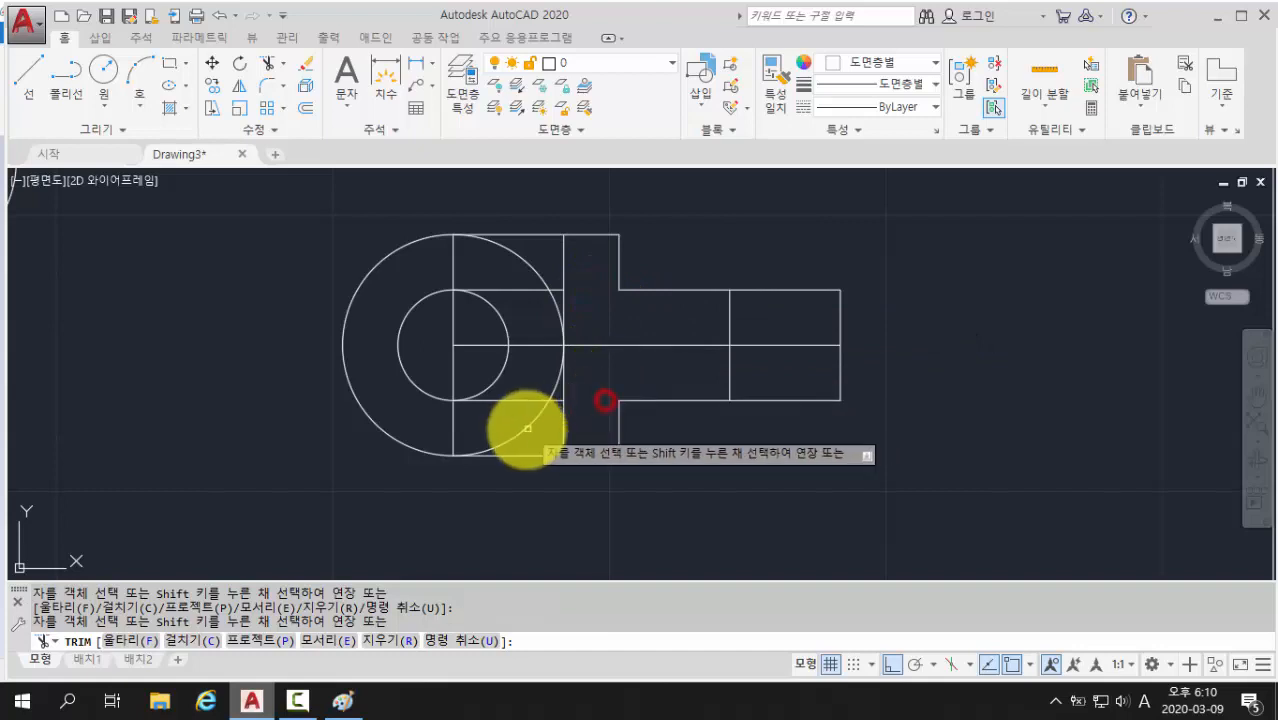
Step: Trim the right half of the large circle where it crosses the plate, below and above the inner horizontal lines
{"action": "left_click", "coordinate": [526, 432]}
{"action": "left_click", "coordinate": [533, 268]}
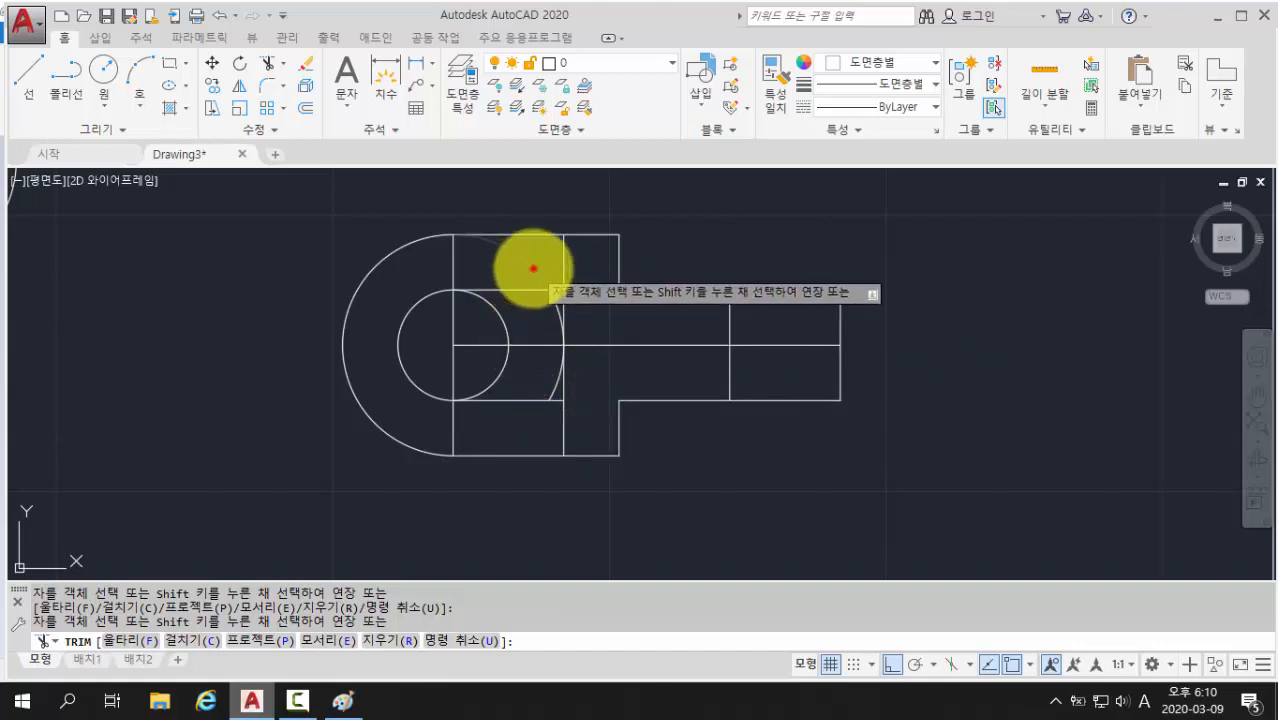
Step: Finish trimming and erase the leftover arc and the two short horizontal lines beside the hole of the part with the rounded left end
{"action": "scroll", "coordinate": [660, 308], "scroll_direction": "down", "scroll_amount": 2}
{"action": "middle_click_drag", "start_coordinate": [653, 305], "coordinate": [798, 362]}
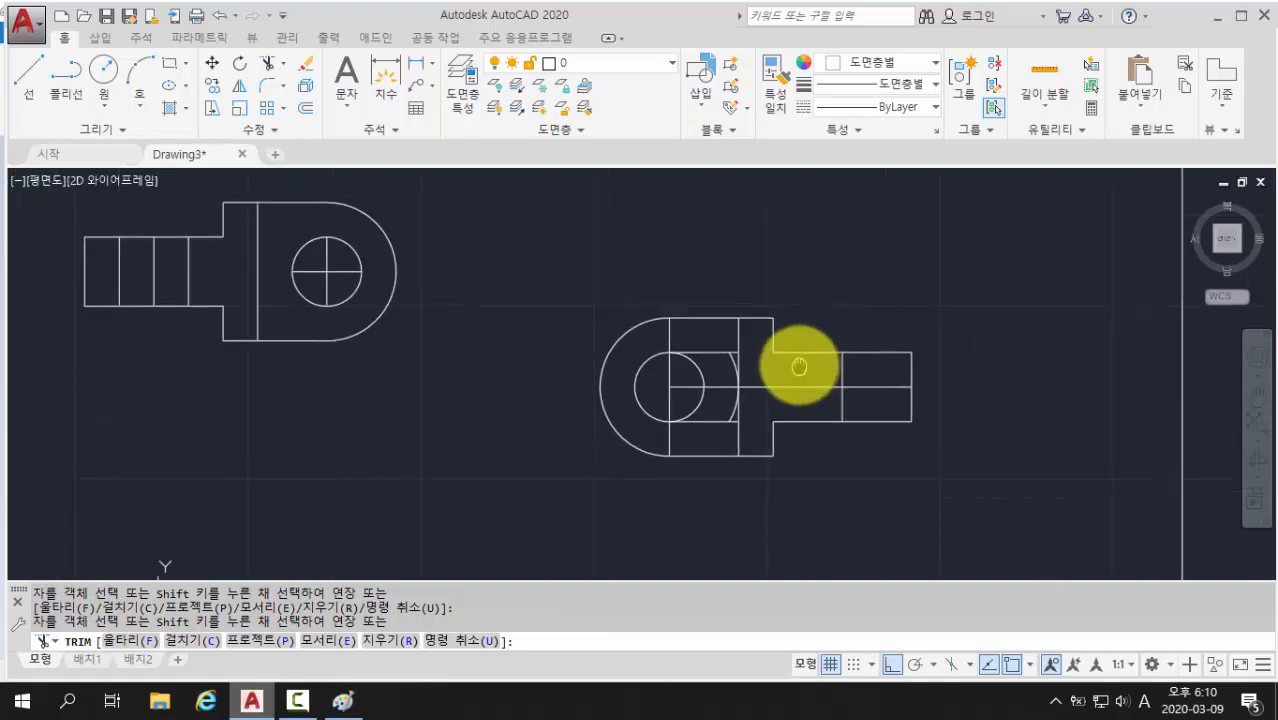
{"action": "key", "text": "Return"}
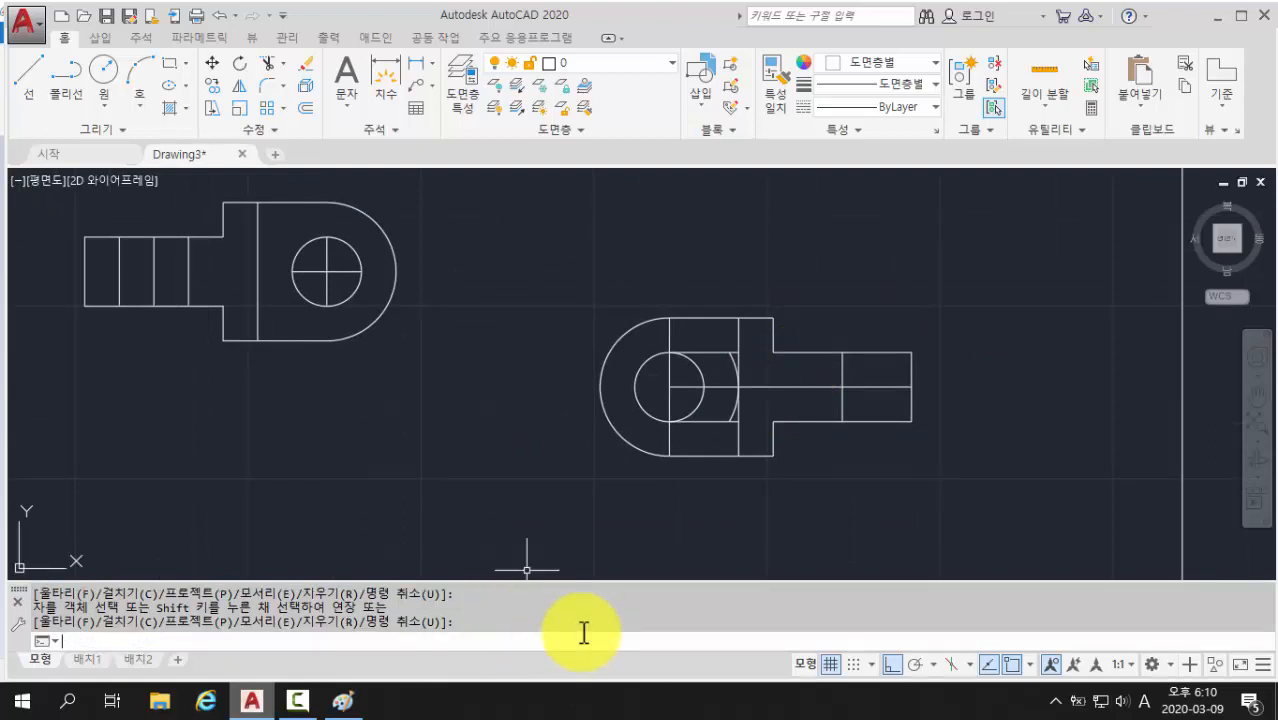
{"action": "type", "text": "erase"}
{"action": "key", "text": "Return"}
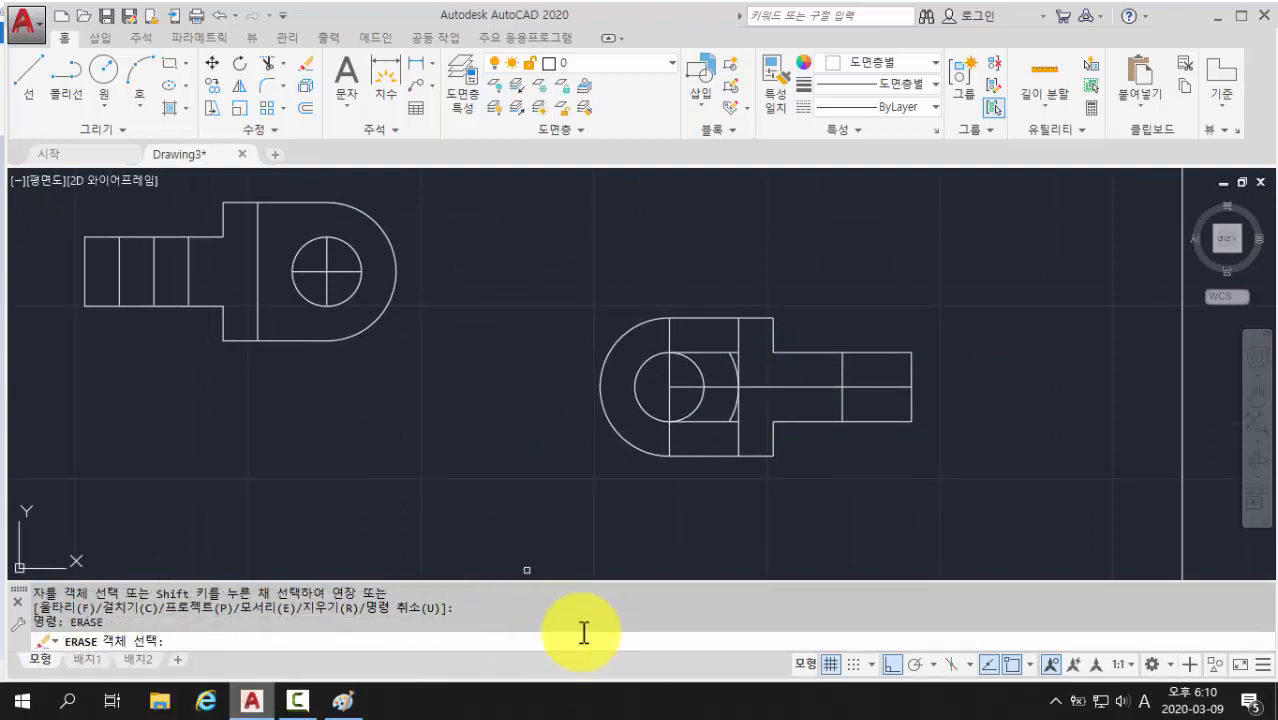
{"action": "left_click", "coordinate": [711, 352]}
{"action": "left_click", "coordinate": [737, 358]}
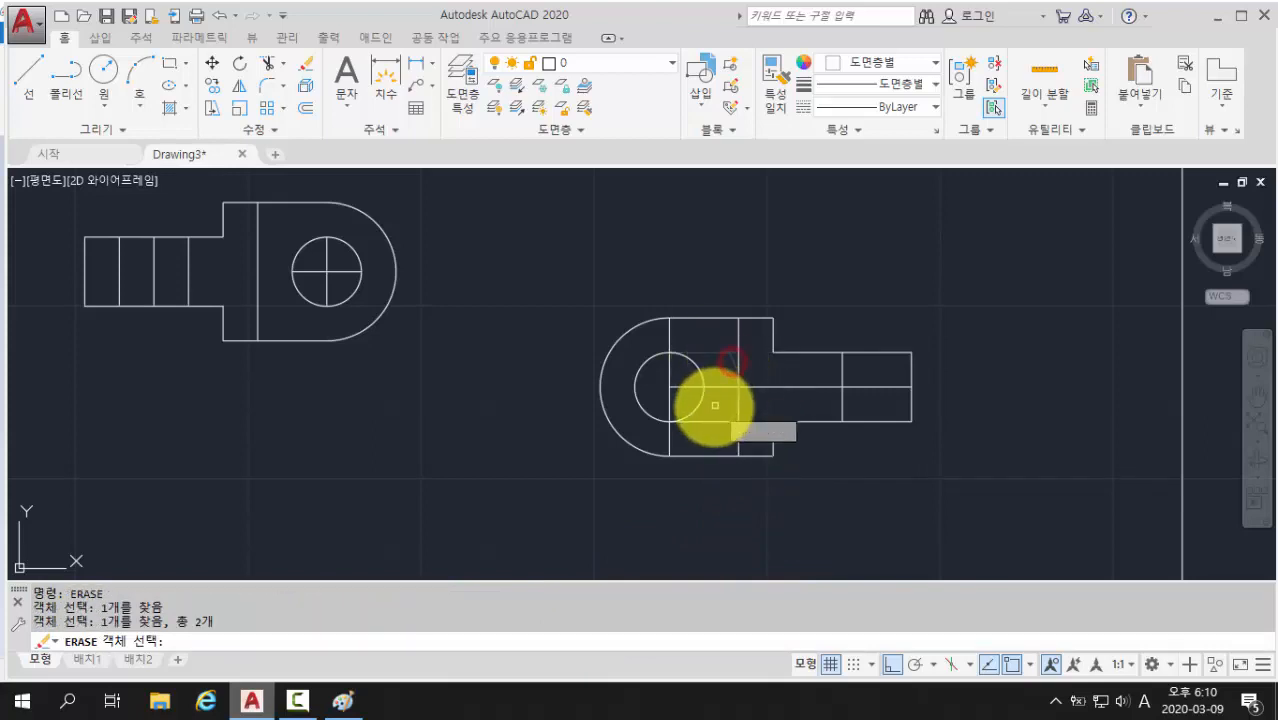
{"action": "left_click", "coordinate": [710, 418]}
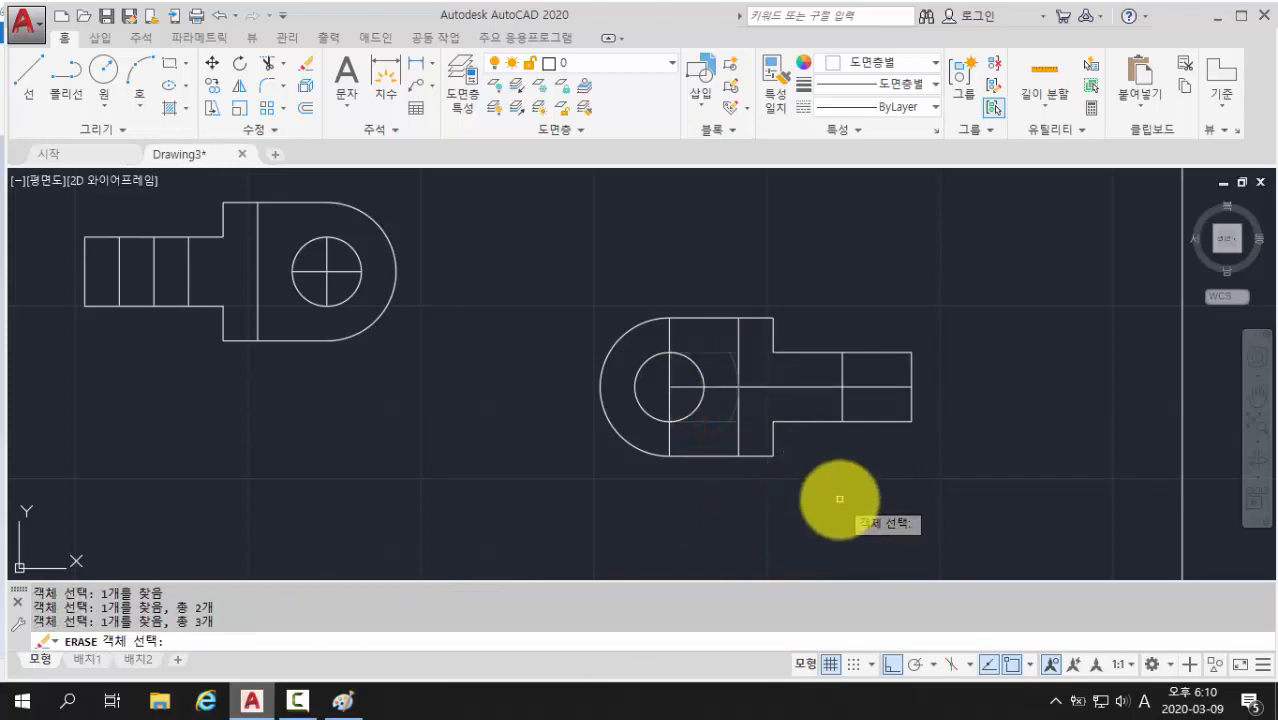
{"action": "key", "text": "Return"}
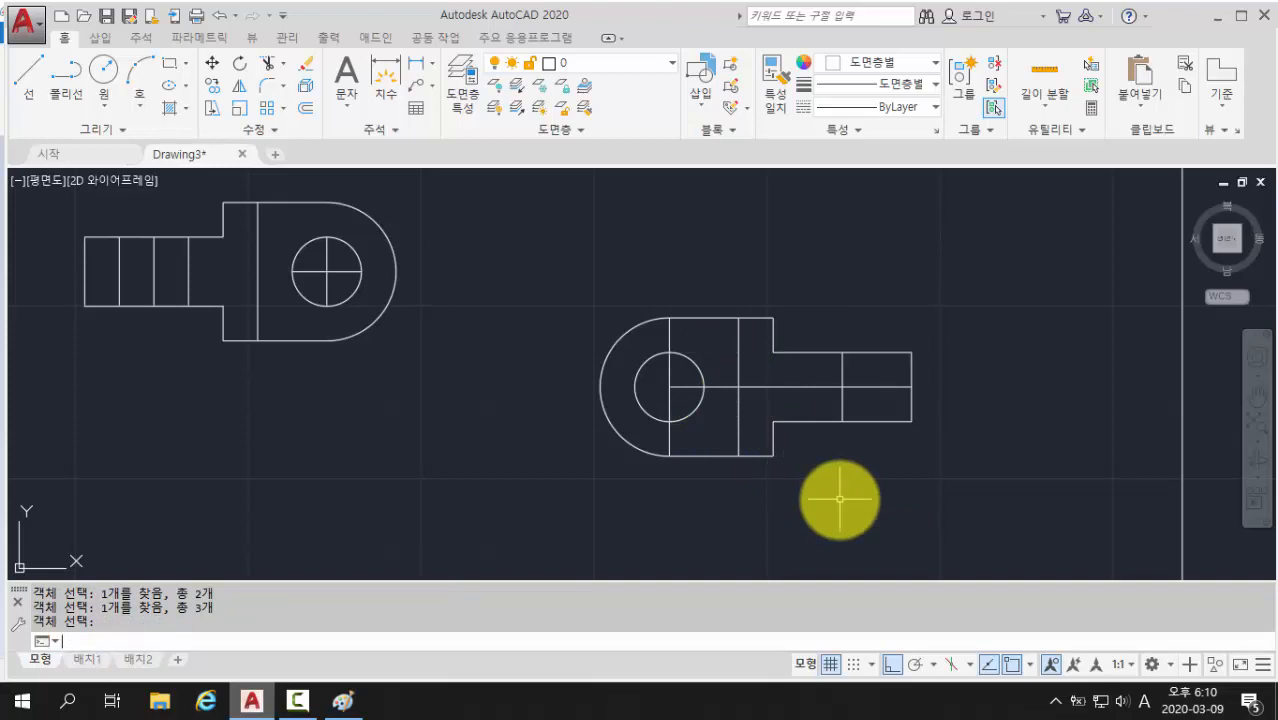
Step: Erase the horizontal centre line running from the hole through the shank of the same part
{"action": "key", "text": "Return"}
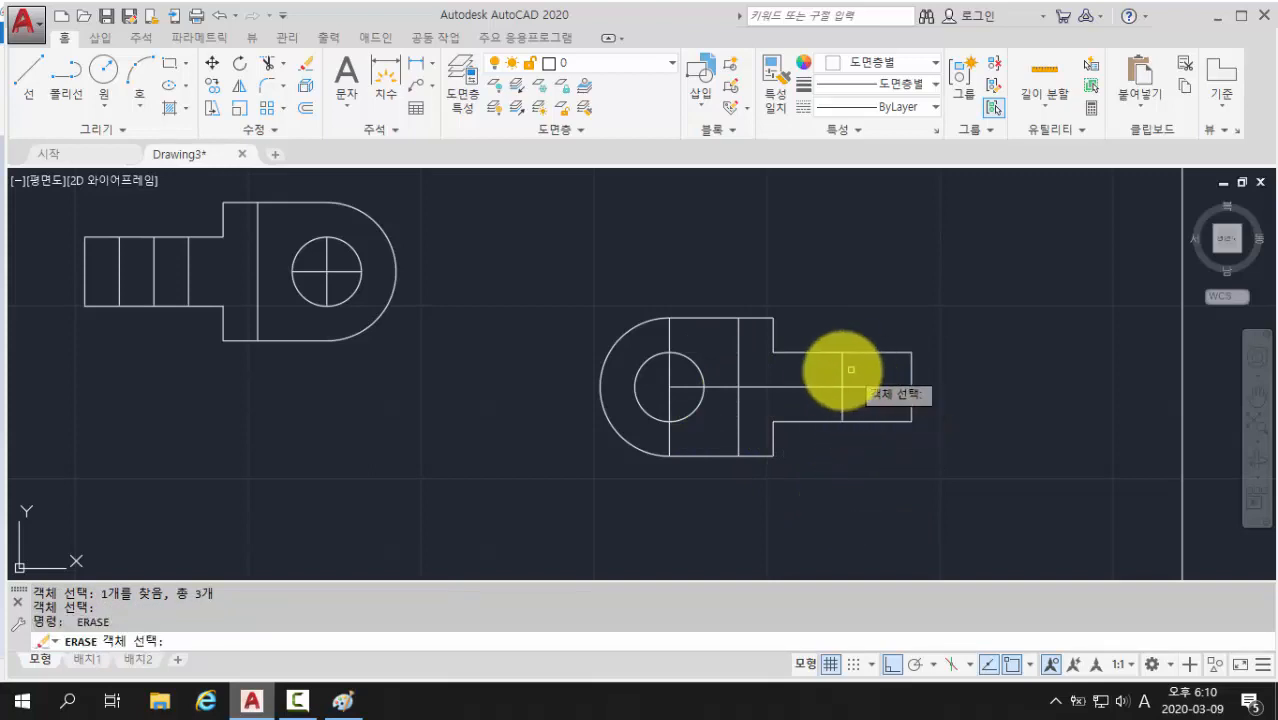
{"action": "left_click", "coordinate": [818, 387]}
{"action": "key", "text": "Return"}
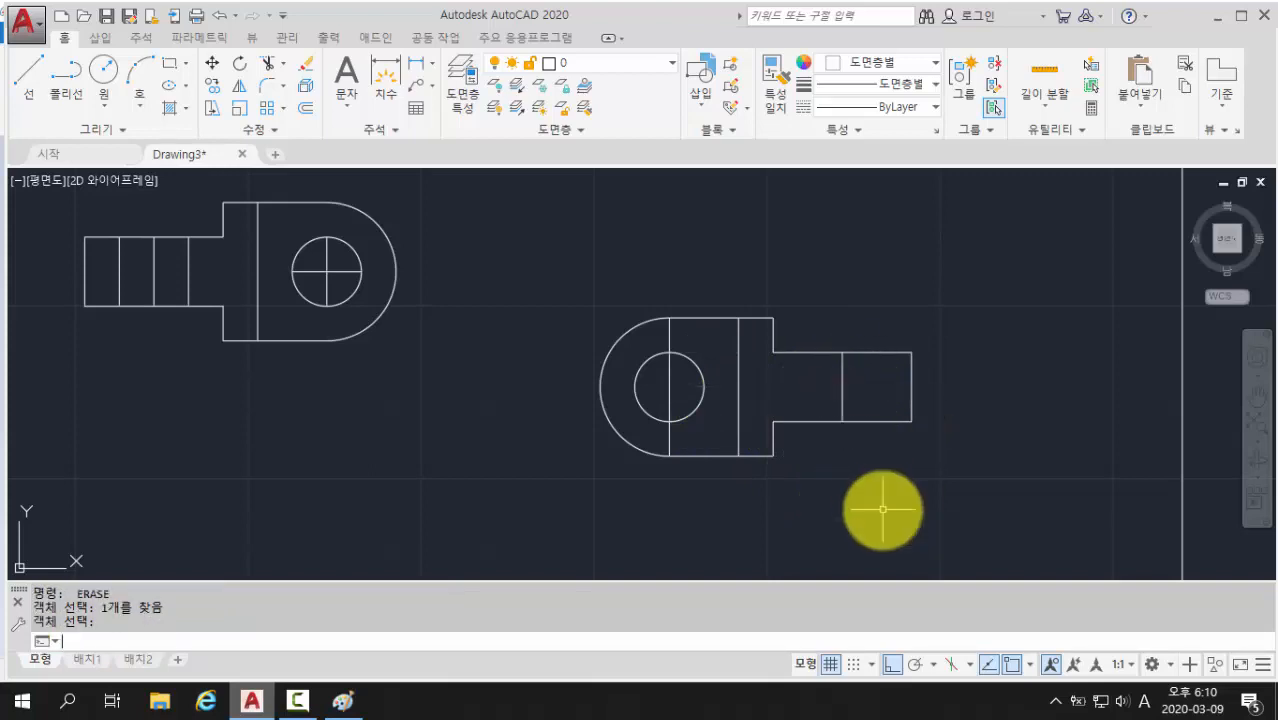
Step: Offset the vertical line in the middle of the shank by 10 to both sides
{"action": "middle_click_drag", "start_coordinate": [883, 507], "coordinate": [907, 501]}
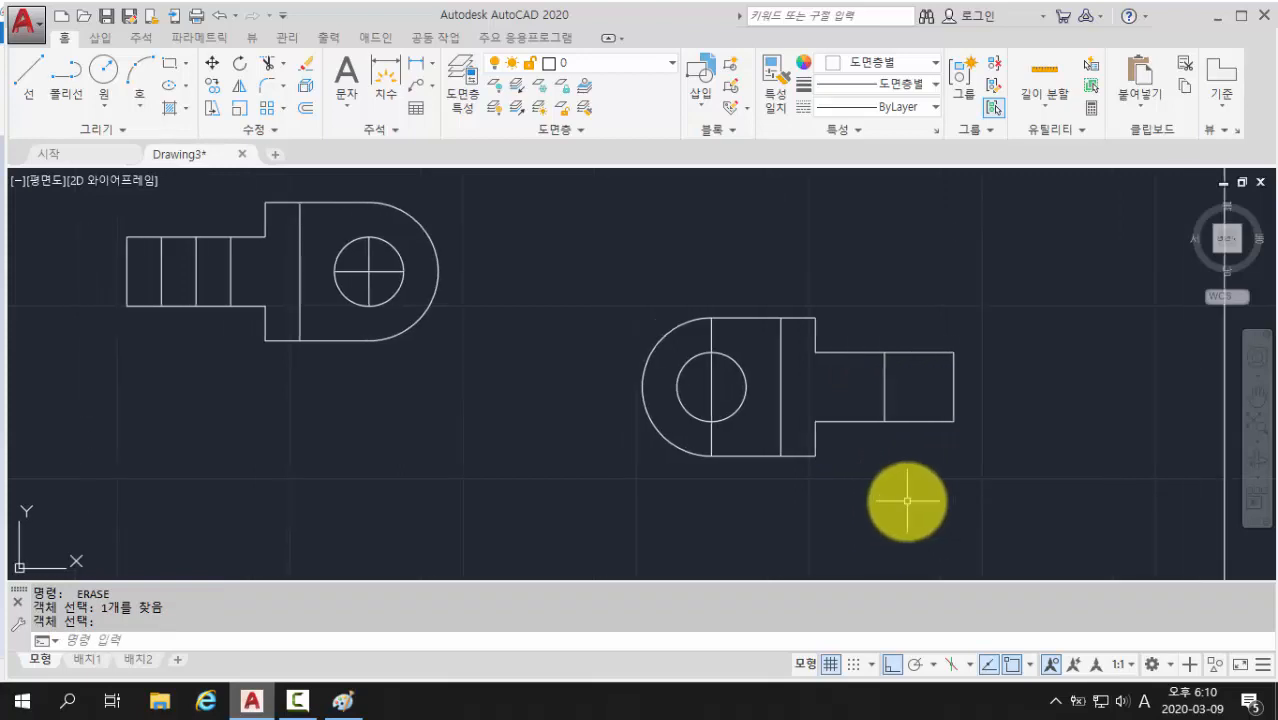
{"action": "type", "text": "offset"}
{"action": "key", "text": "Return"}
{"action": "type", "text": "10"}
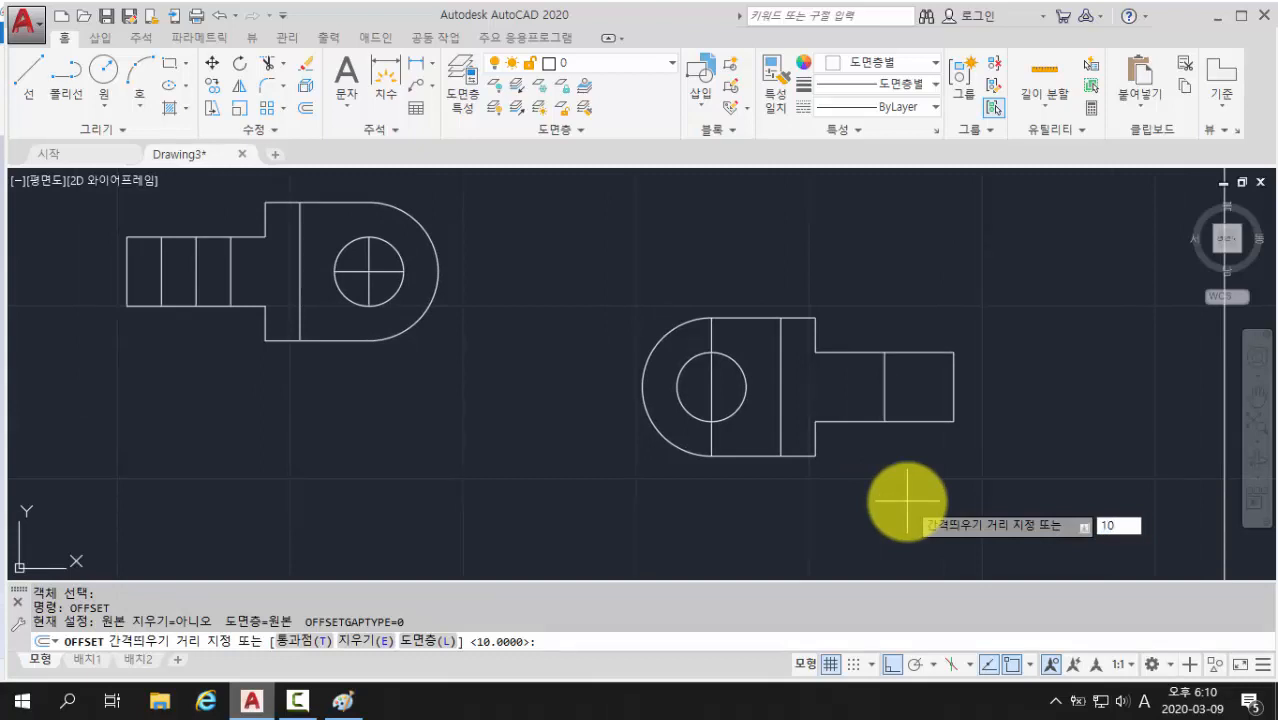
{"action": "key", "text": "Return"}
{"action": "left_click", "coordinate": [884, 376]}
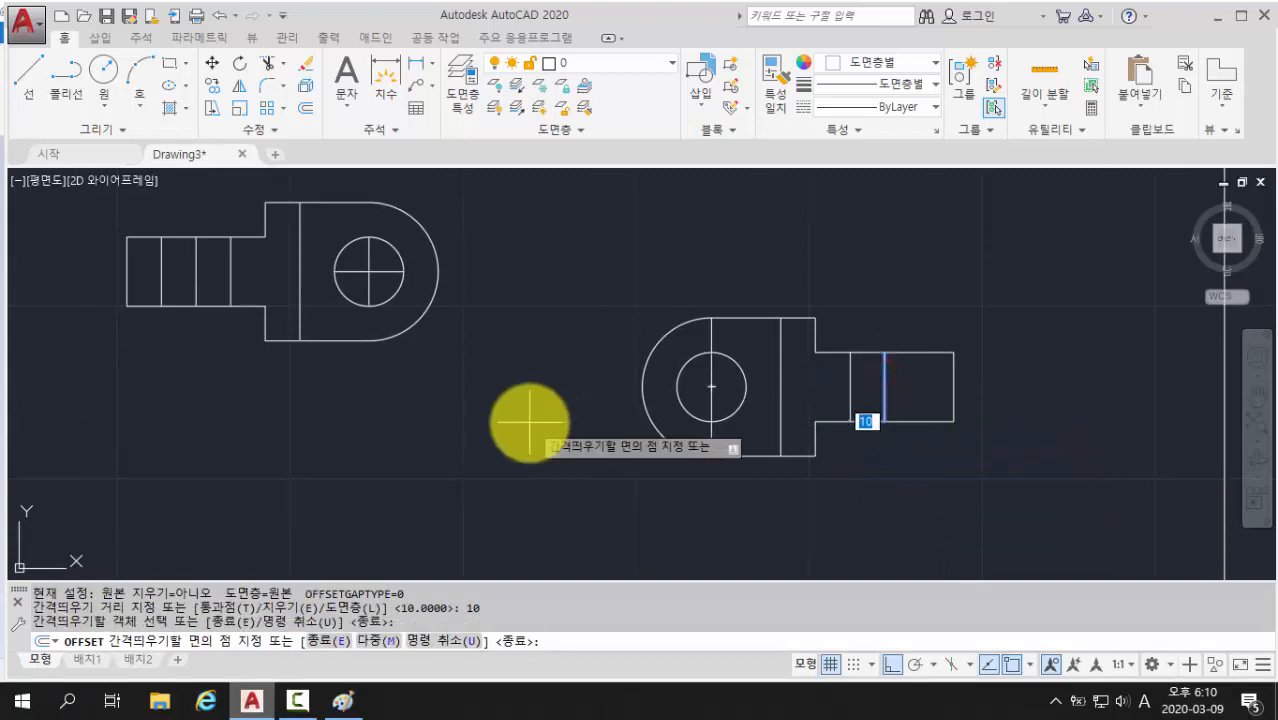
{"action": "left_click", "coordinate": [528, 422]}
{"action": "left_click", "coordinate": [886, 385]}
{"action": "left_click", "coordinate": [959, 388]}
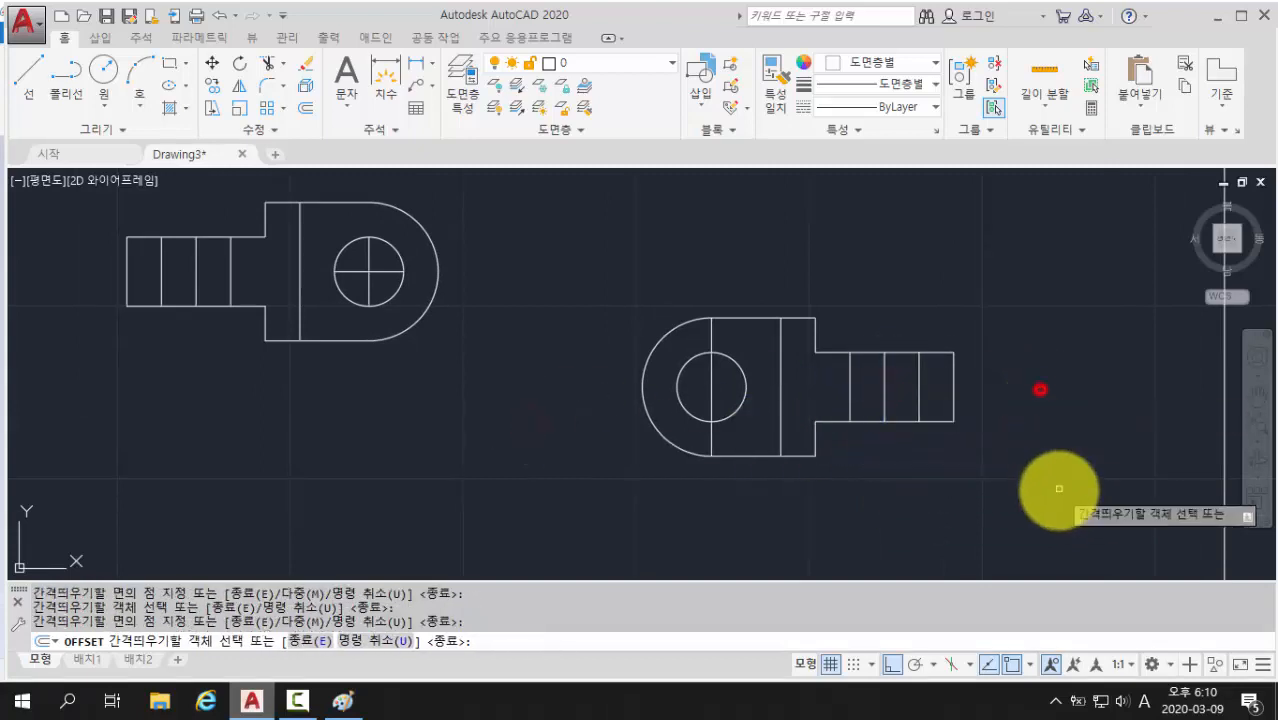
{"action": "key", "text": "Return"}
{"action": "middle_click_drag", "start_coordinate": [1059, 490], "coordinate": [1068, 493]}
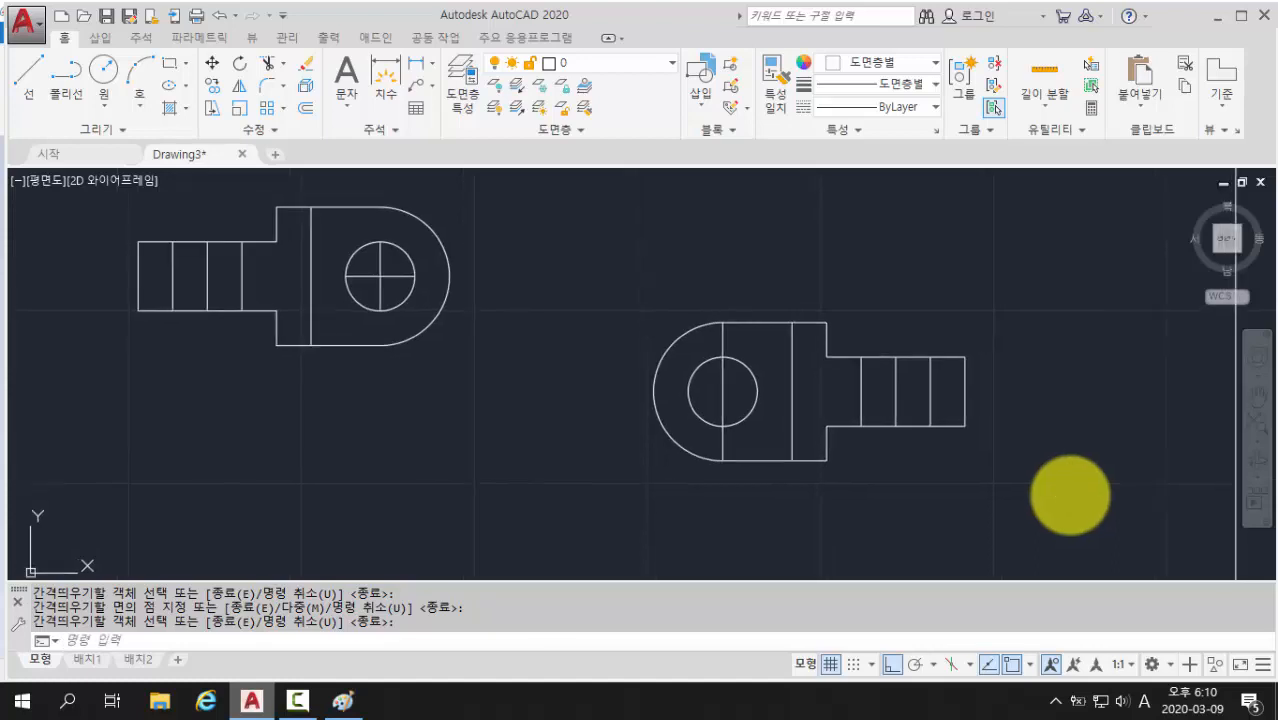
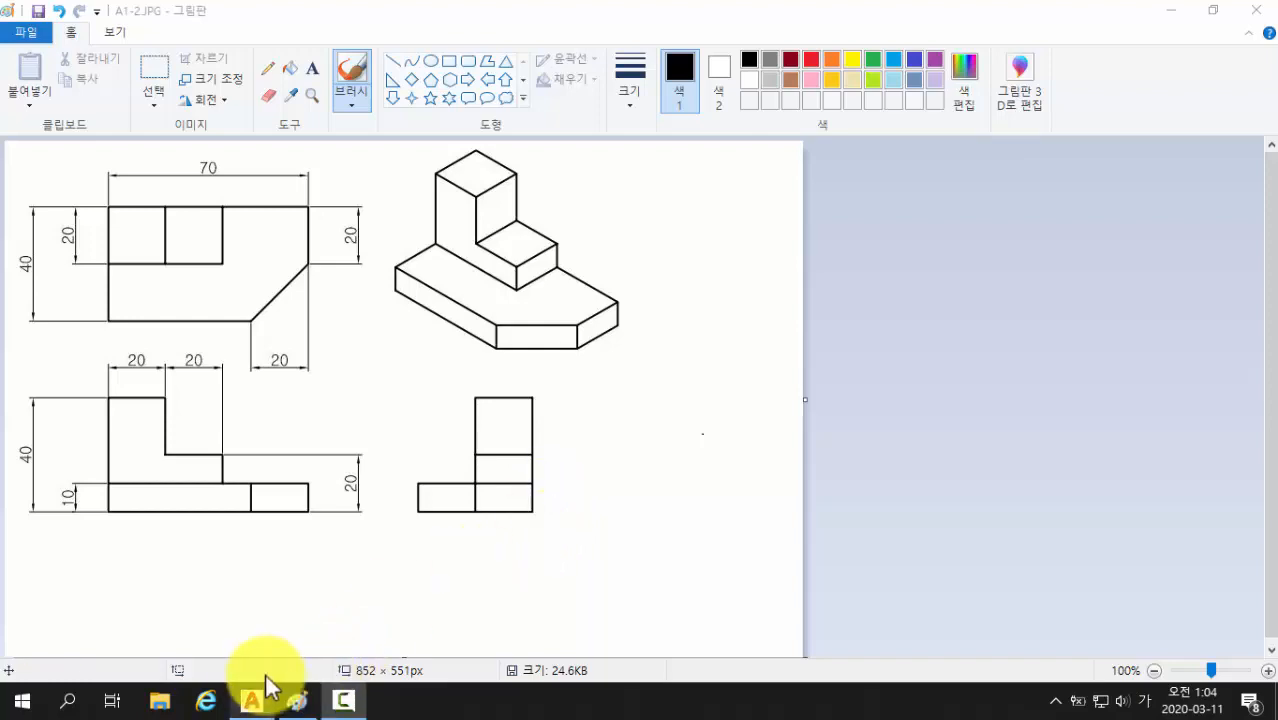
Step: Switch to AutoCAD and, with Ortho on, draw a long horizontal line across the lower part of the sheet frame
{"action": "left_click", "coordinate": [251, 700]}
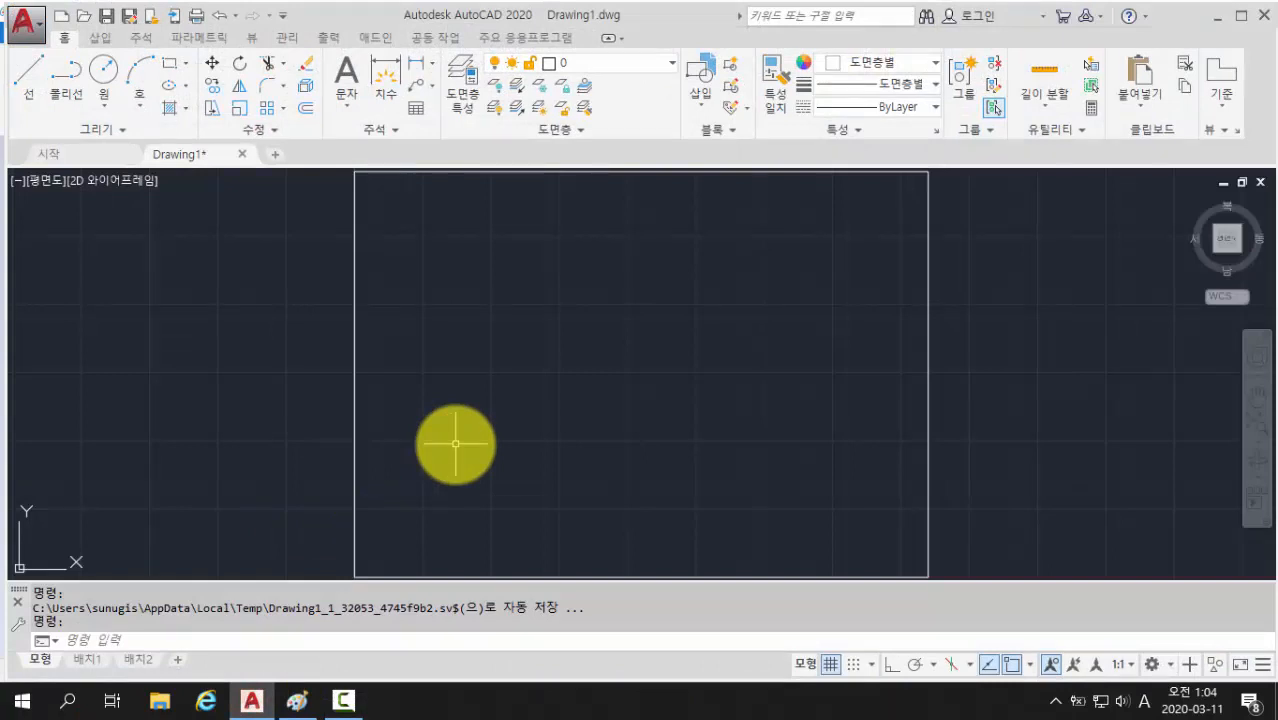
{"action": "left_click", "coordinate": [300, 641]}
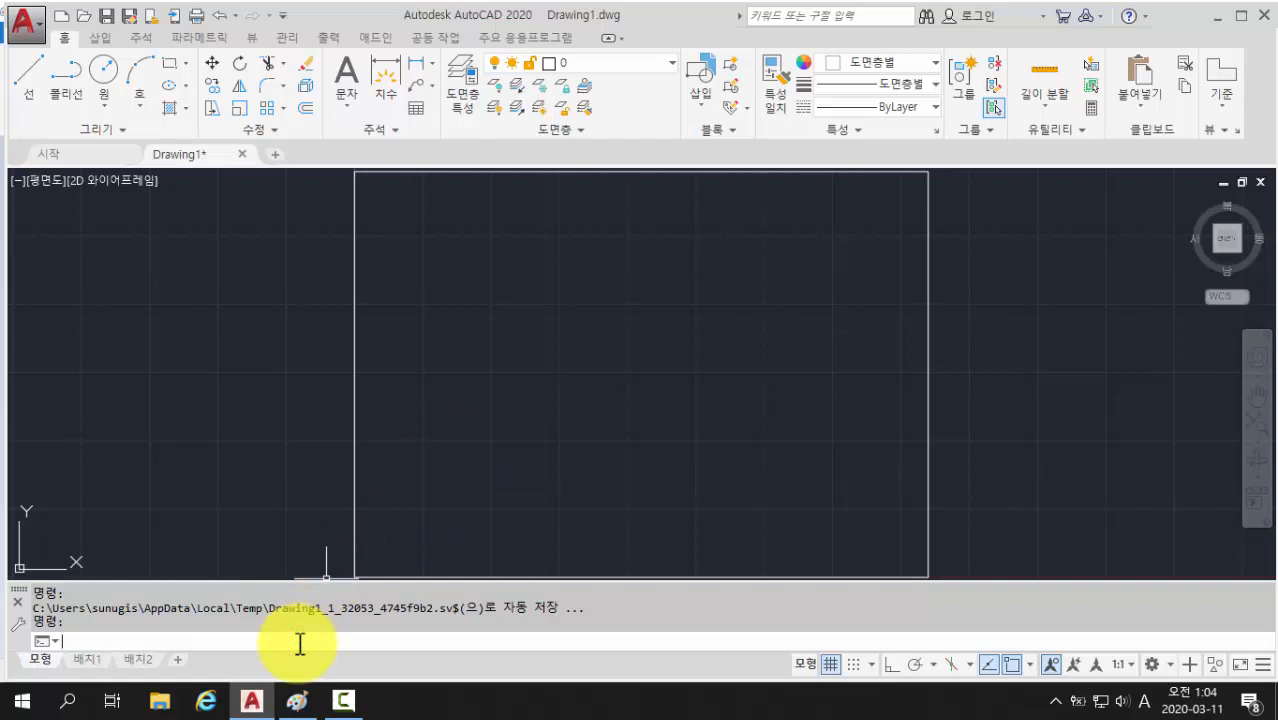
{"action": "type", "text": "line"}
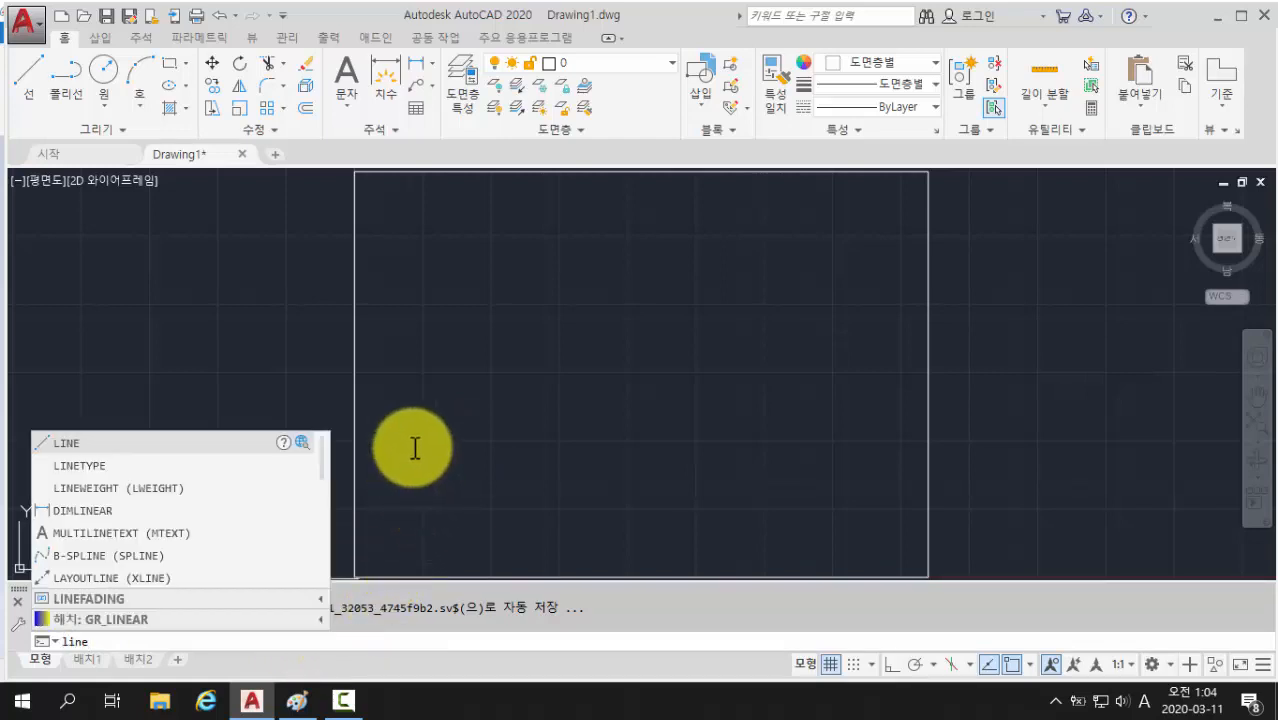
{"action": "key", "text": "Return"}
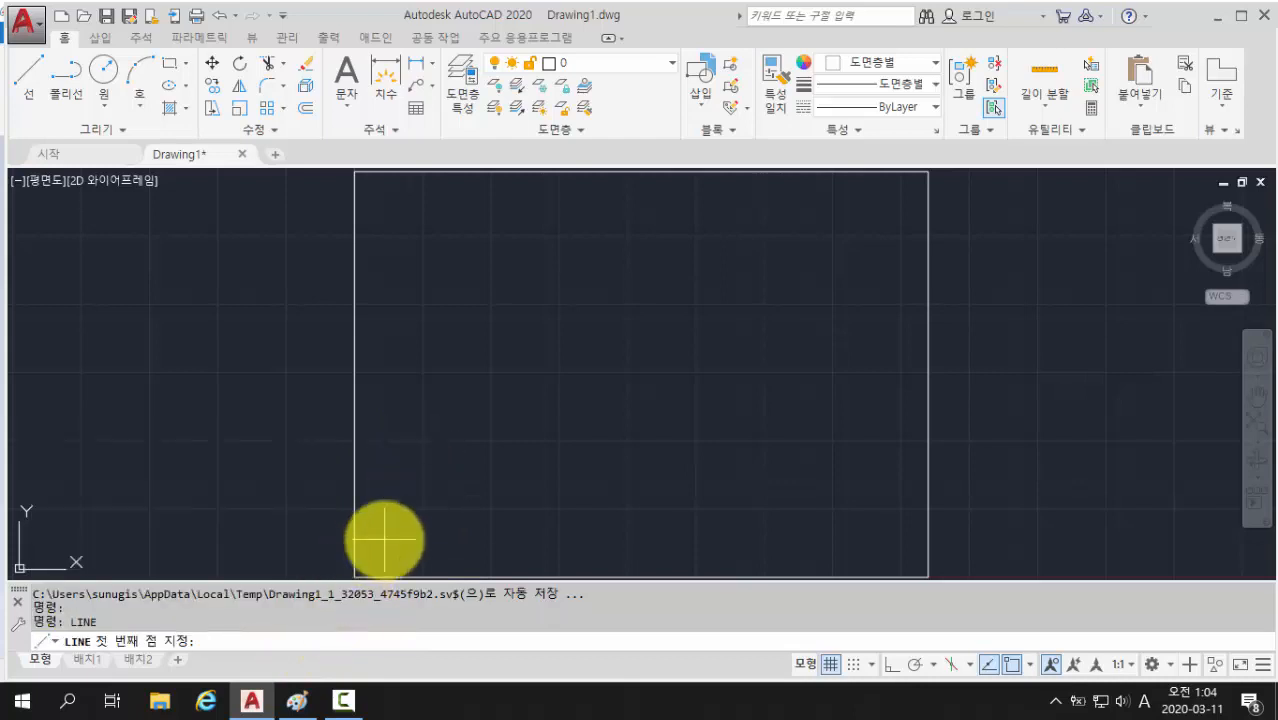
{"action": "left_click", "coordinate": [418, 447]}
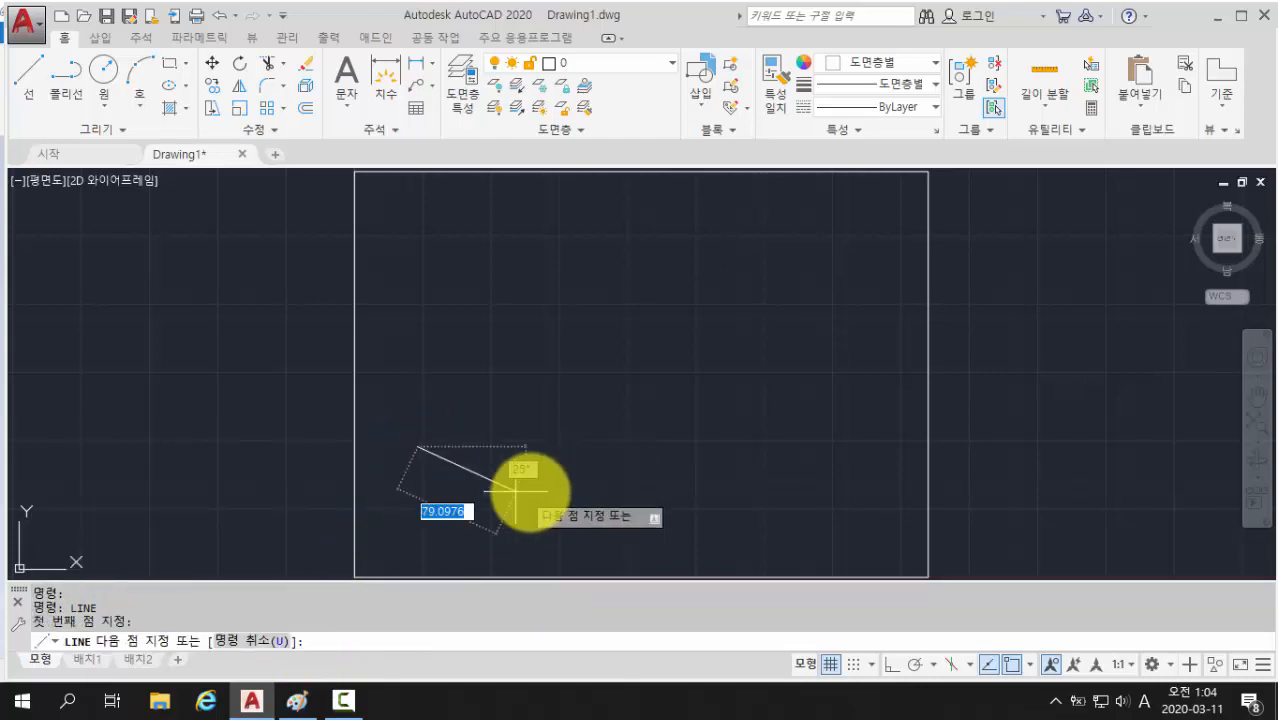
{"action": "key", "text": "F8"}
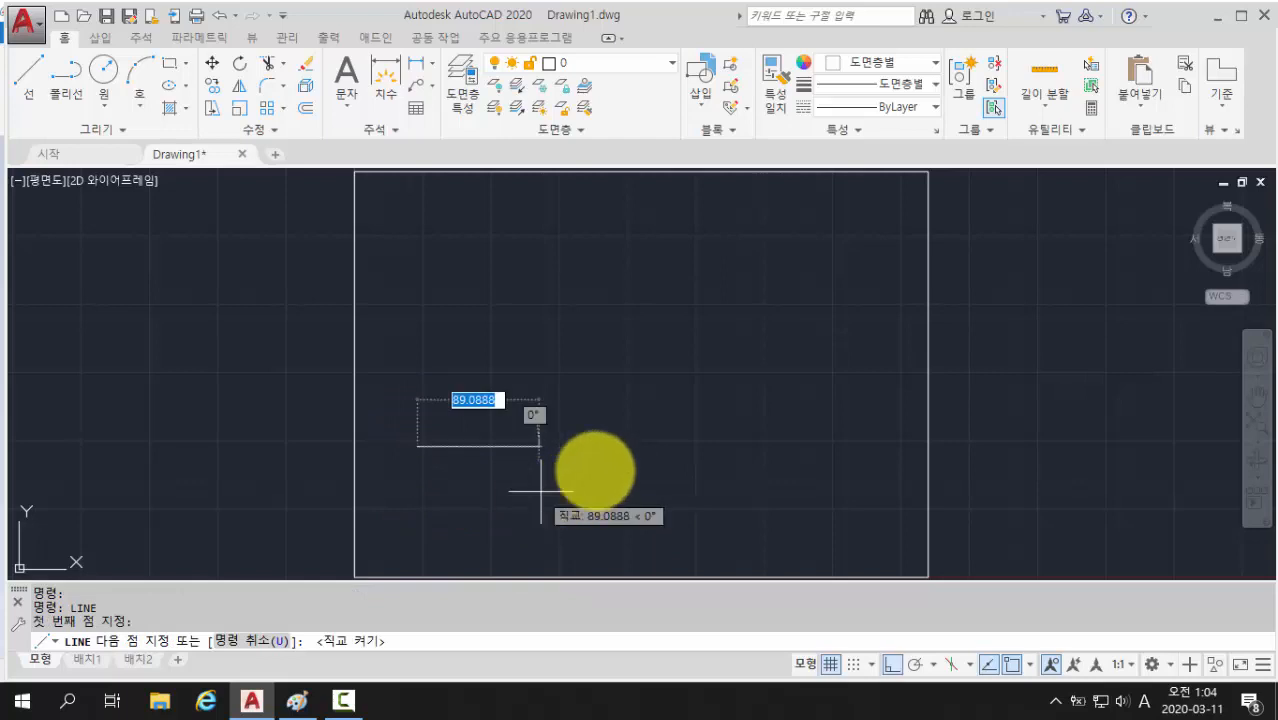
{"action": "left_click", "coordinate": [862, 447]}
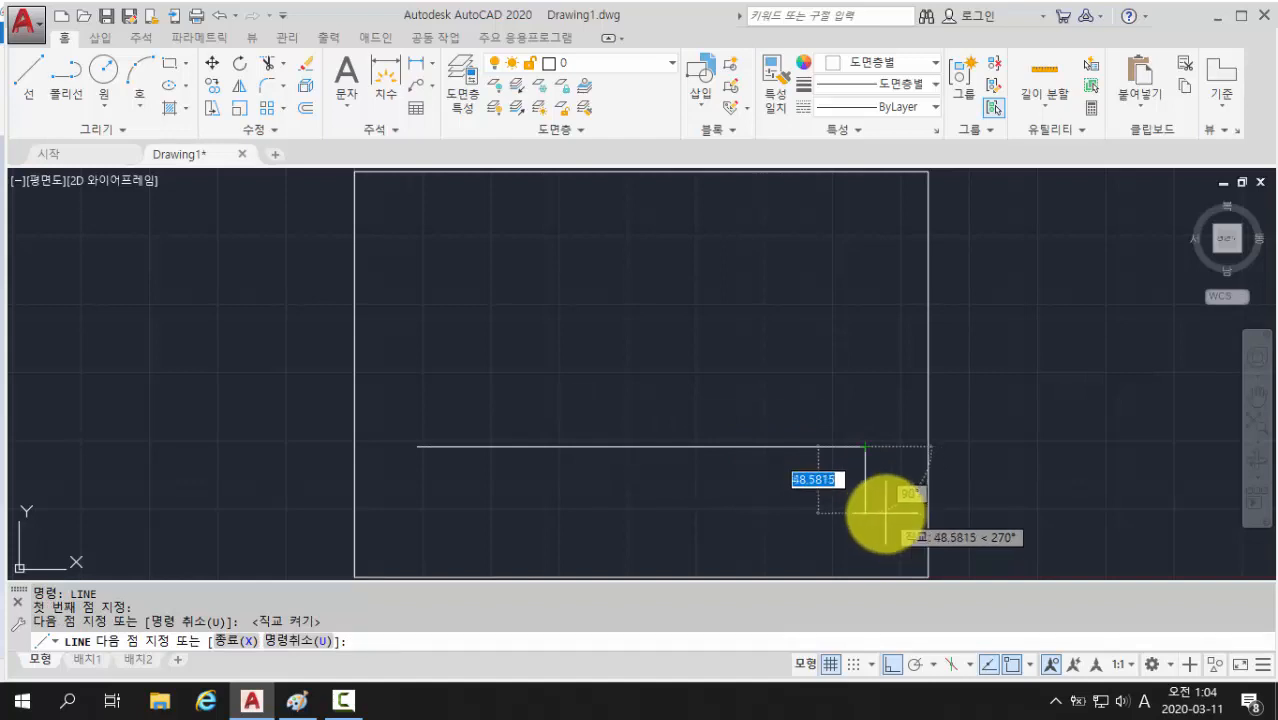
{"action": "key", "text": "Return"}
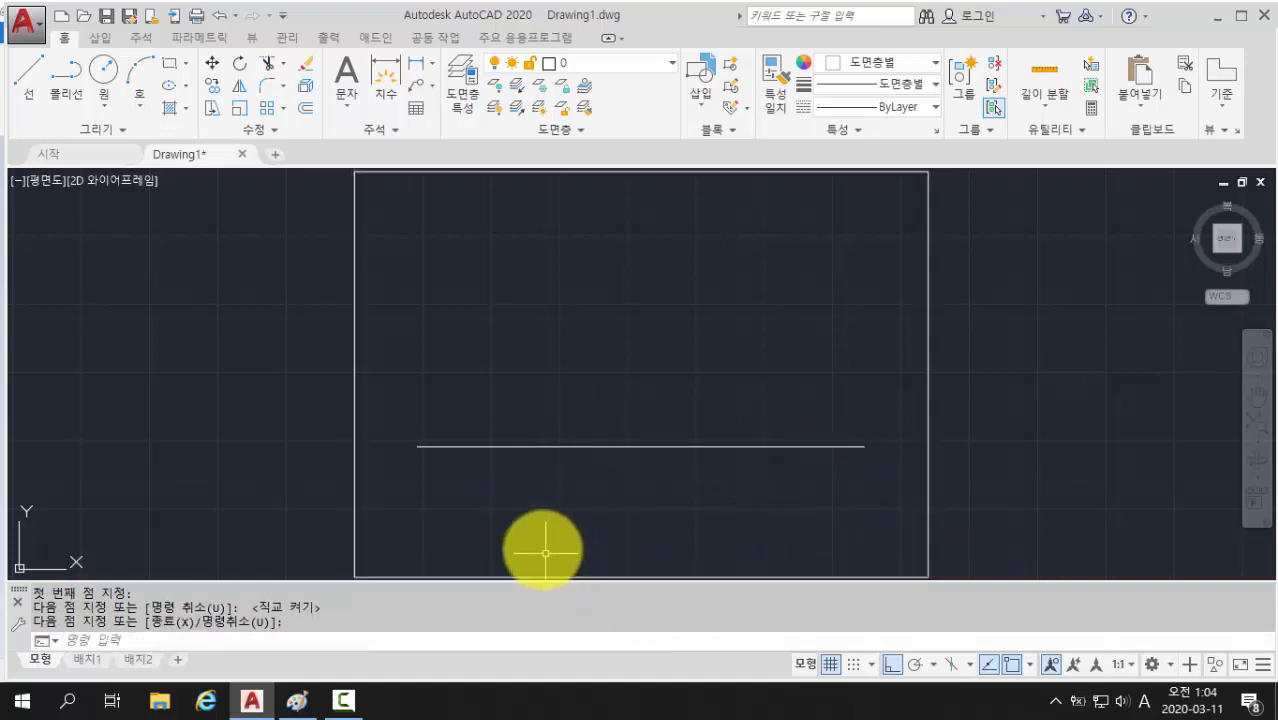
Step: Draw a long vertical line crossing the horizontal line near its left end
{"action": "key", "text": "Return"}
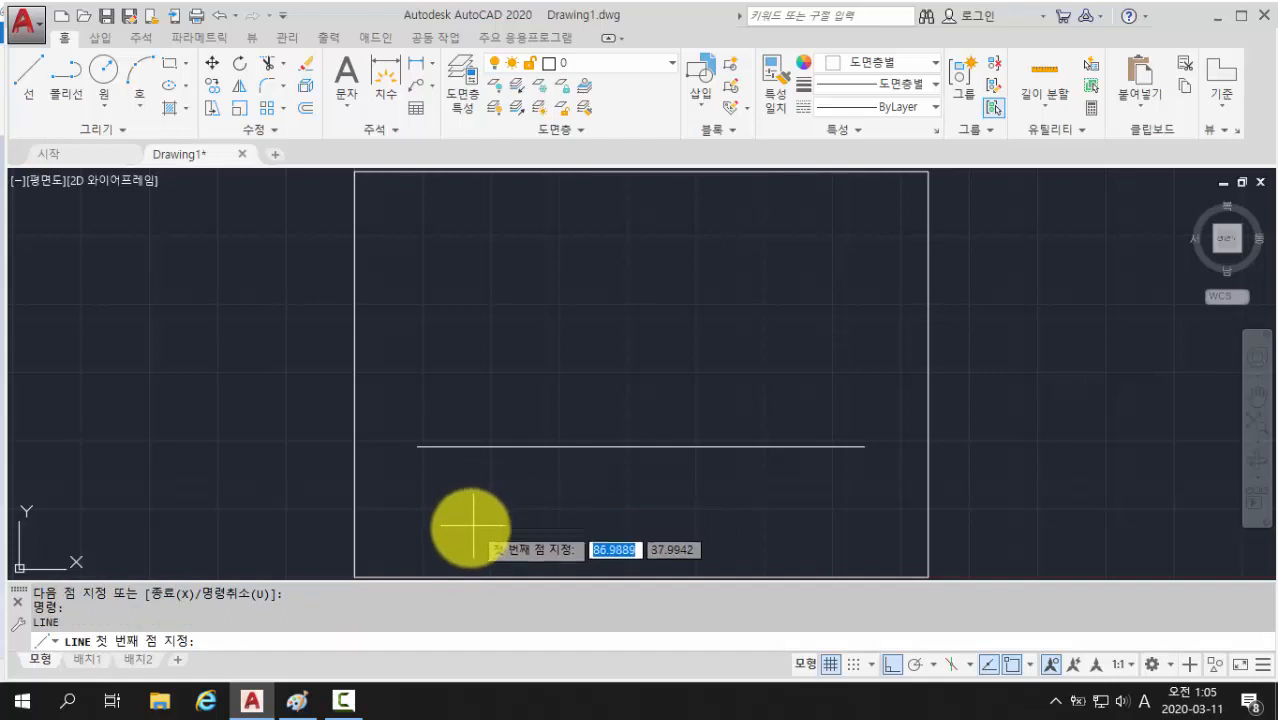
{"action": "left_click", "coordinate": [469, 528]}
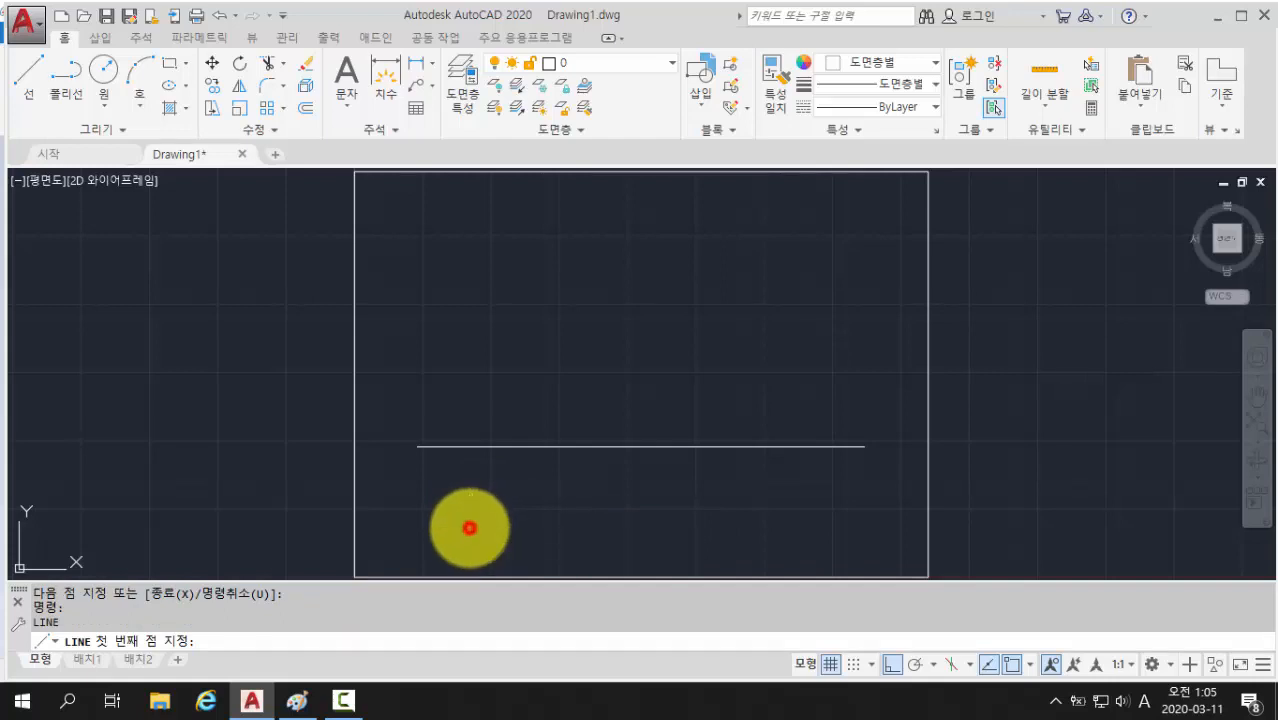
{"action": "left_click", "coordinate": [469, 205]}
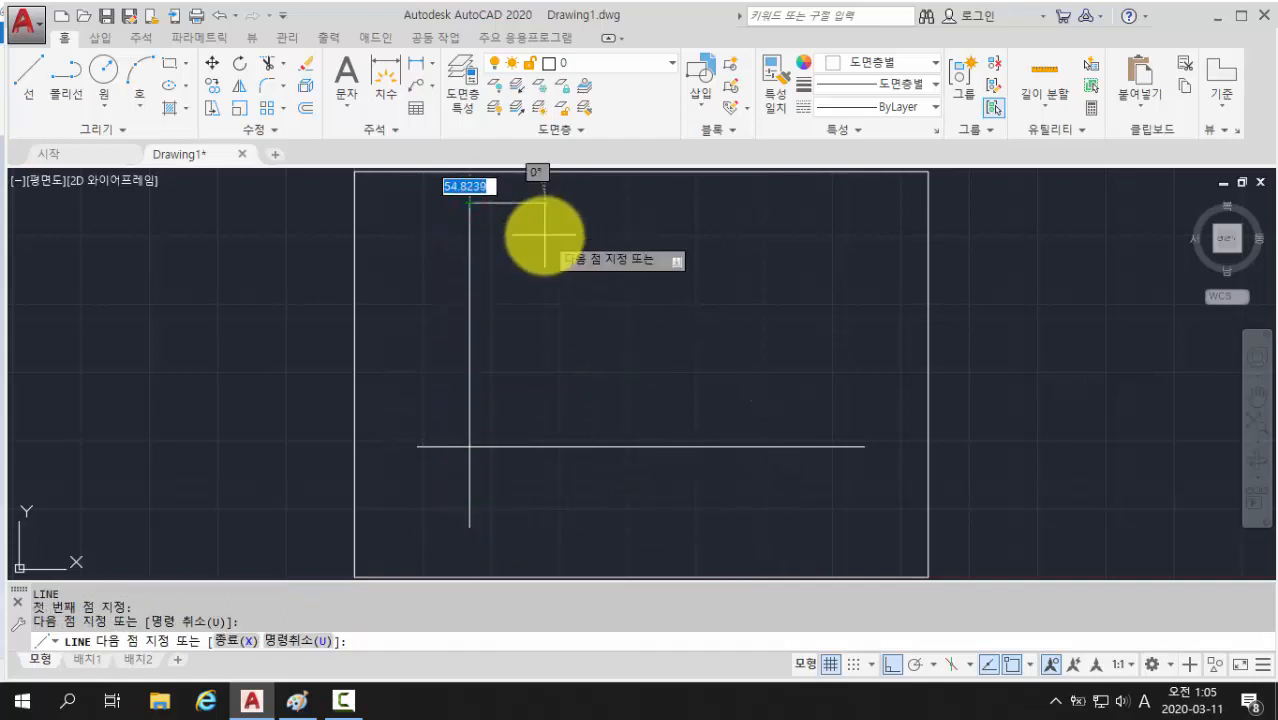
{"action": "key", "text": "Return"}
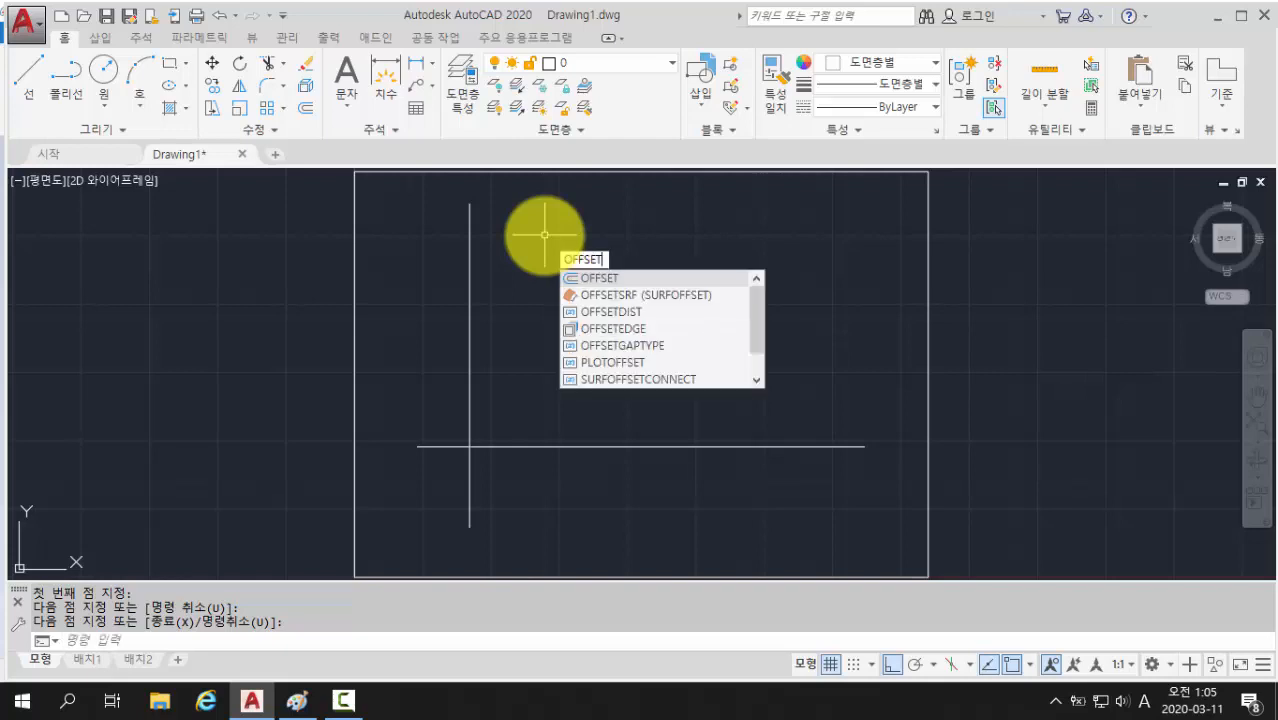
Step: Start Offset, switch to Paint and mark the front view's height dimensions 10, 20 and 40 in orange
{"action": "key", "text": "Return"}
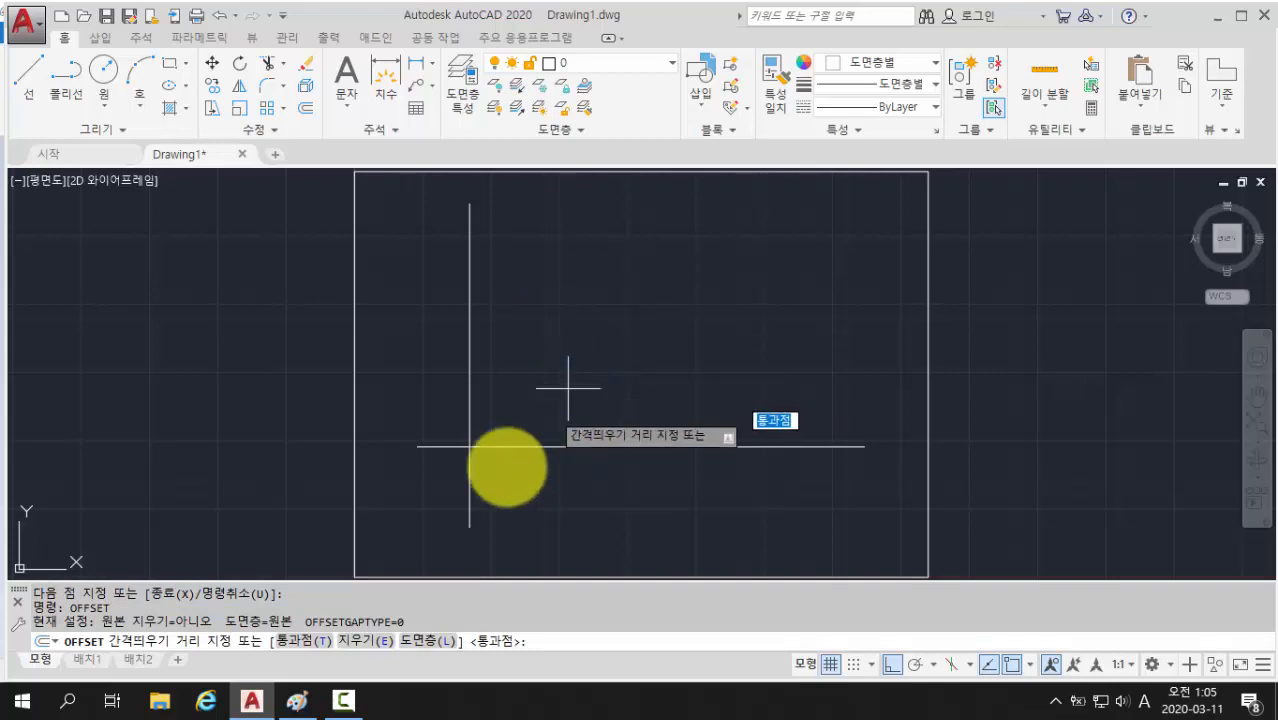
{"action": "left_click", "coordinate": [295, 702]}
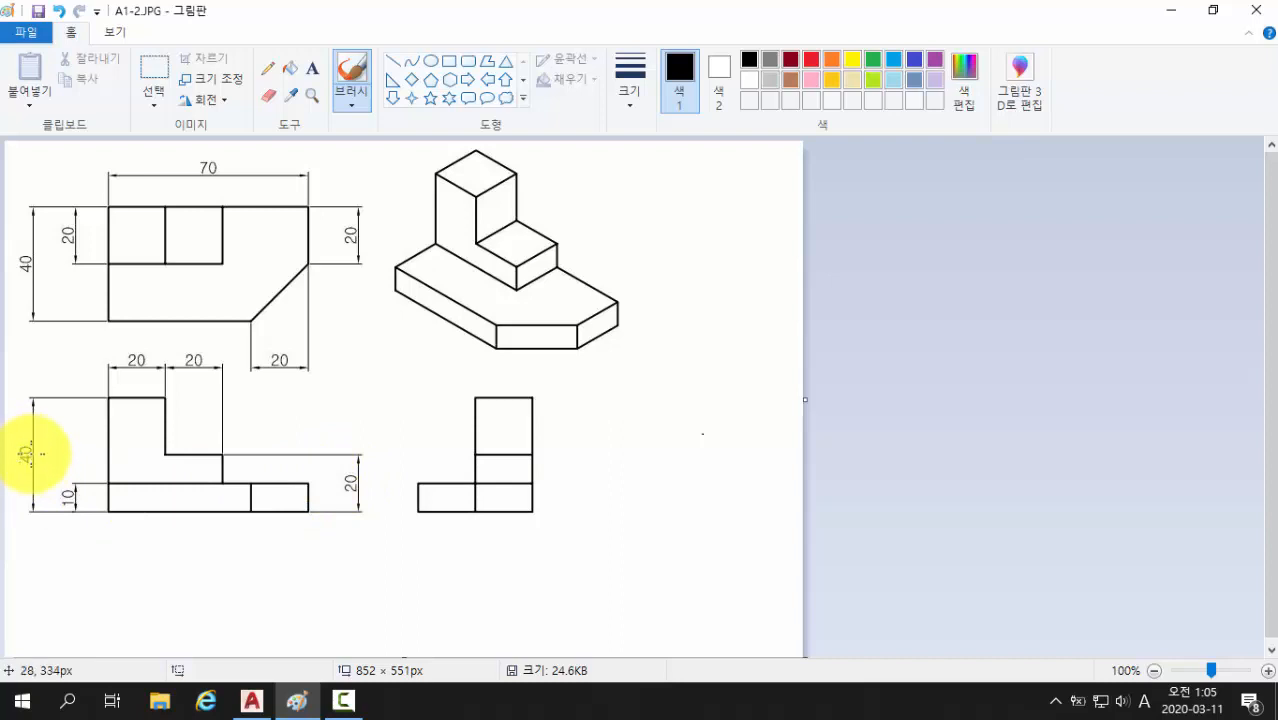
{"action": "left_click", "coordinate": [831, 60]}
{"action": "left_click_drag", "start_coordinate": [91, 507], "coordinate": [94, 492]}
{"action": "left_click_drag", "start_coordinate": [352, 497], "coordinate": [357, 488]}
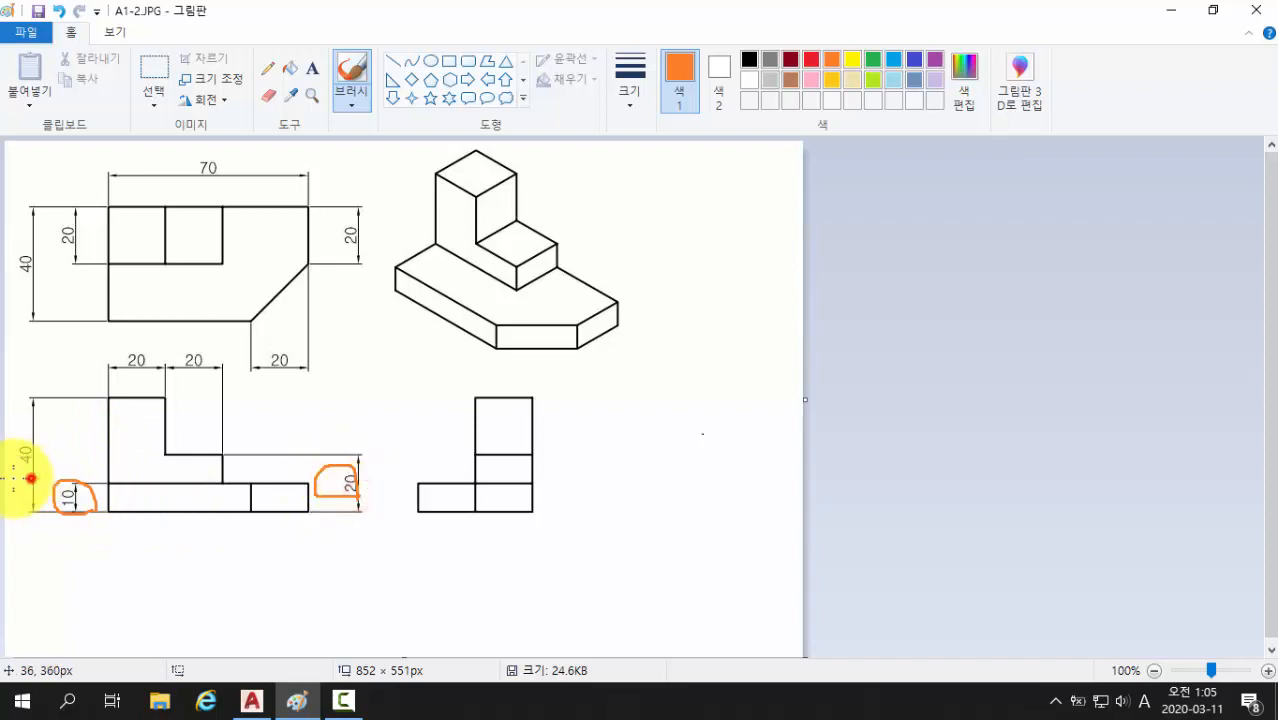
{"action": "left_click_drag", "start_coordinate": [31, 478], "coordinate": [44, 464]}
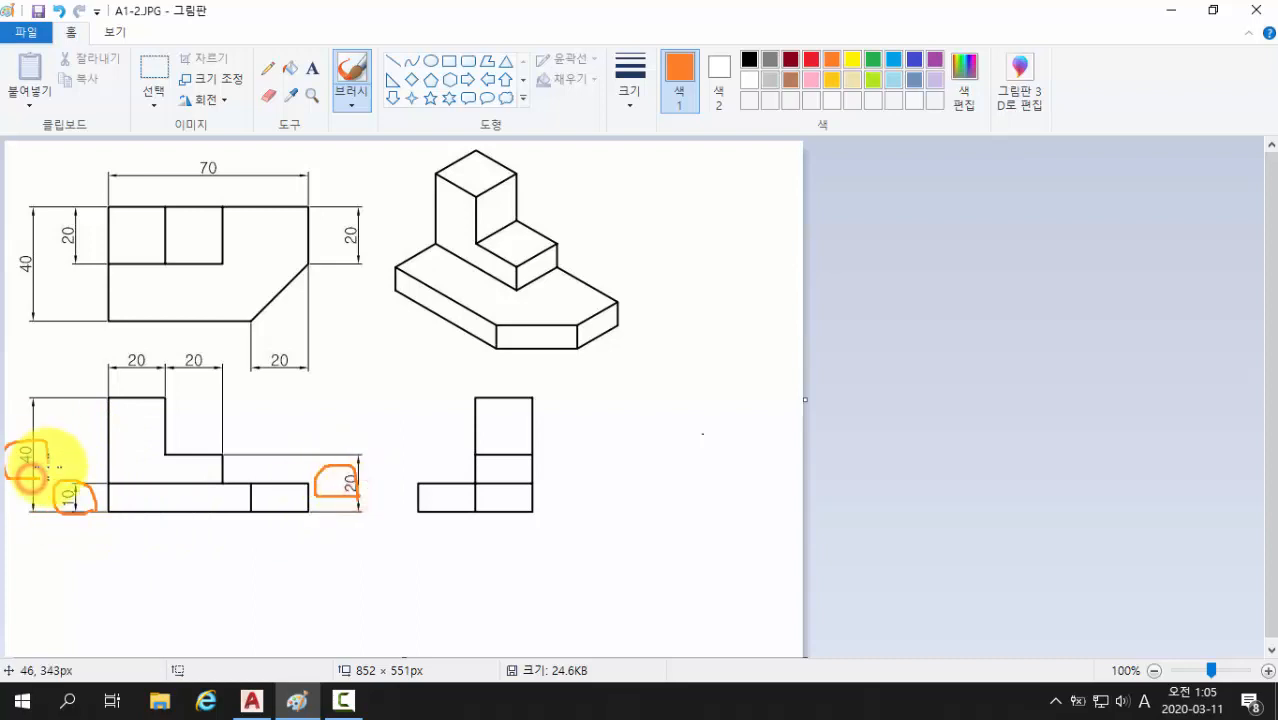
Step: Switch to AutoCAD and offset the horizontal base line upward by 10, twice in succession
{"action": "left_click", "coordinate": [253, 700]}
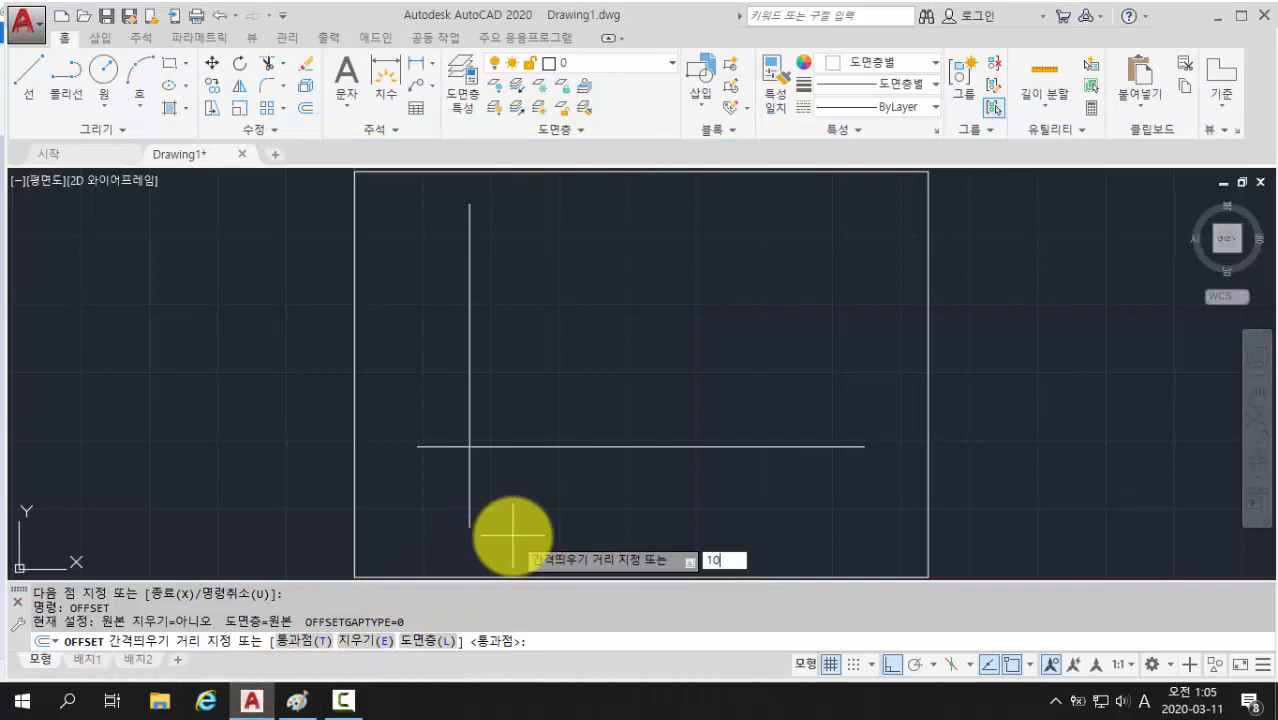
{"action": "key", "text": "Return"}
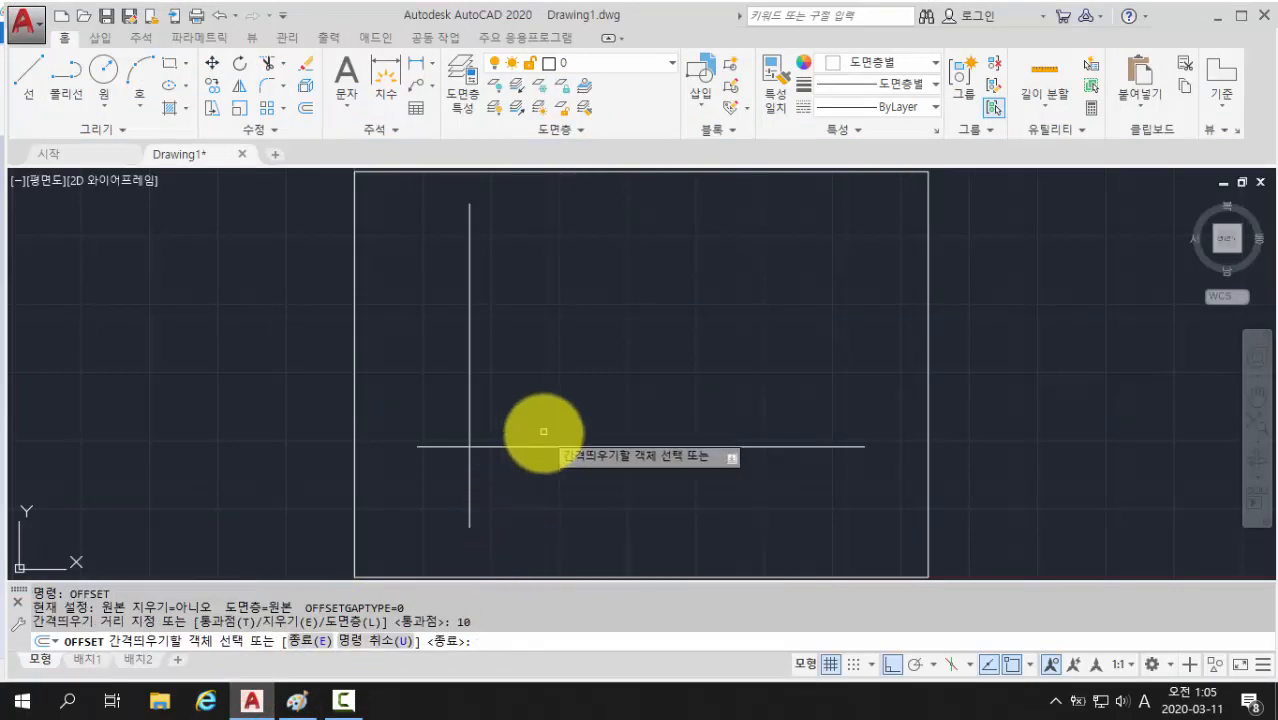
{"action": "left_click", "coordinate": [543, 447]}
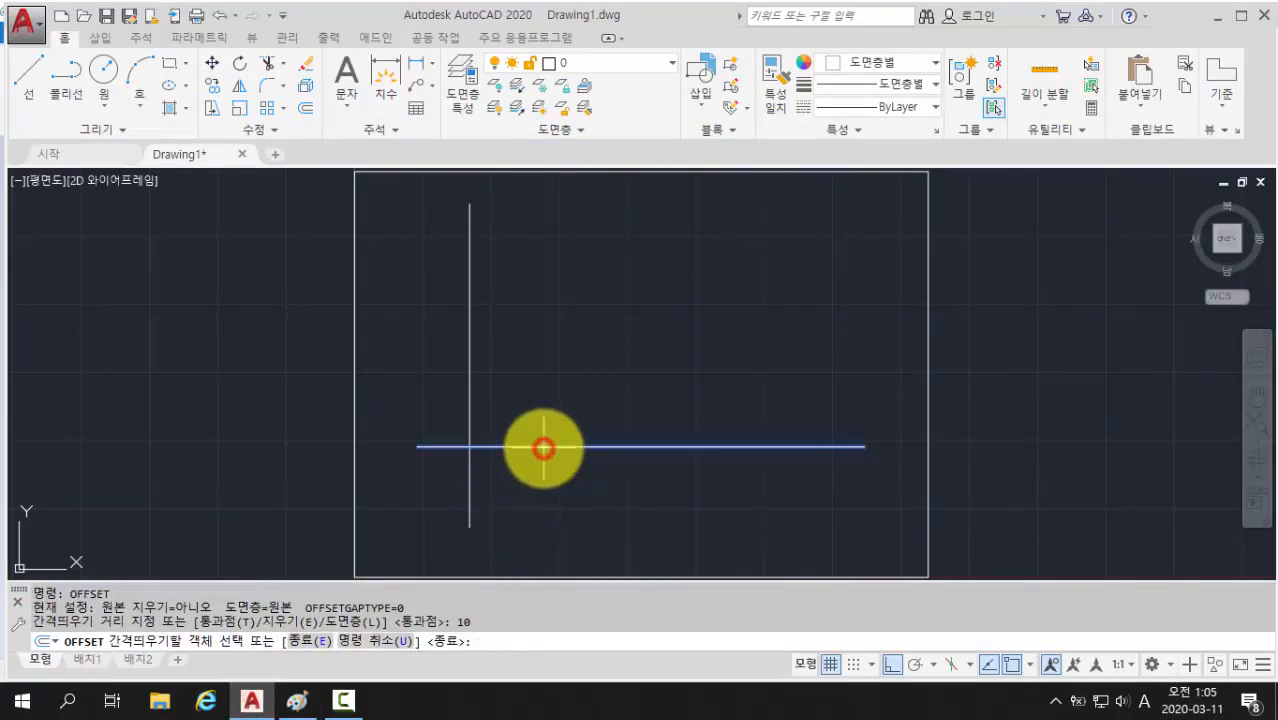
{"action": "left_click", "coordinate": [552, 370]}
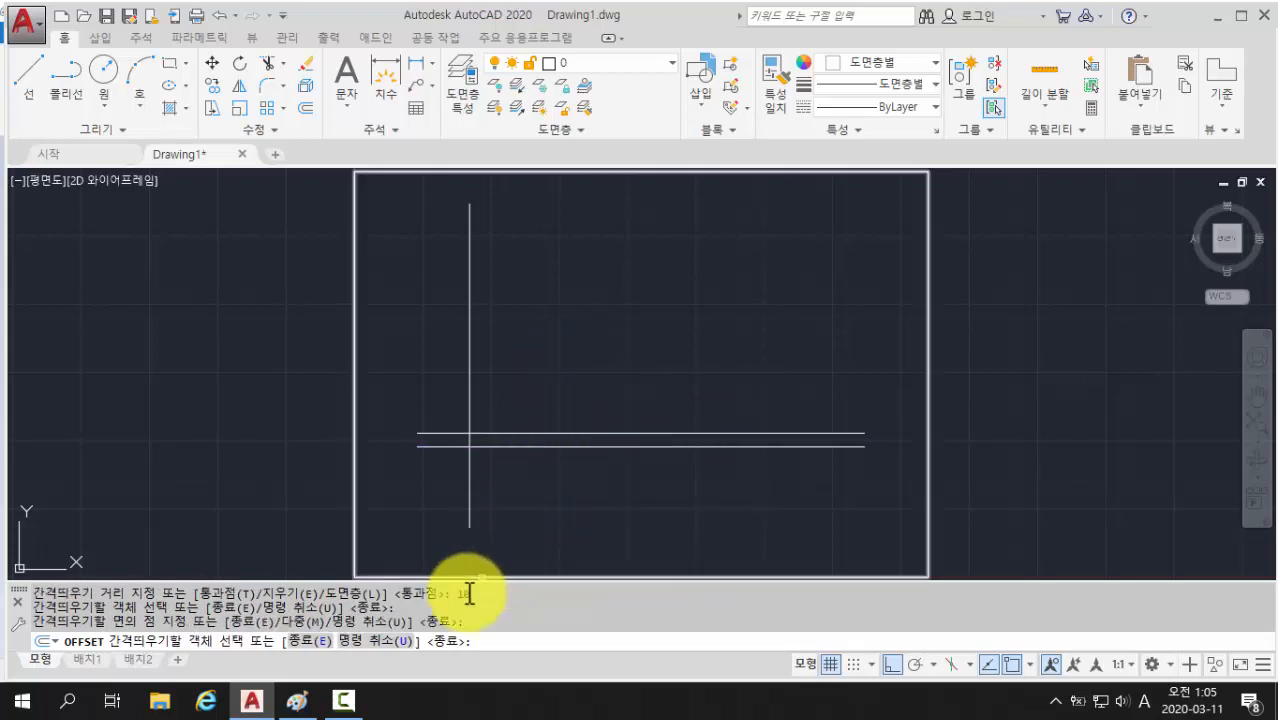
{"action": "left_click", "coordinate": [555, 433]}
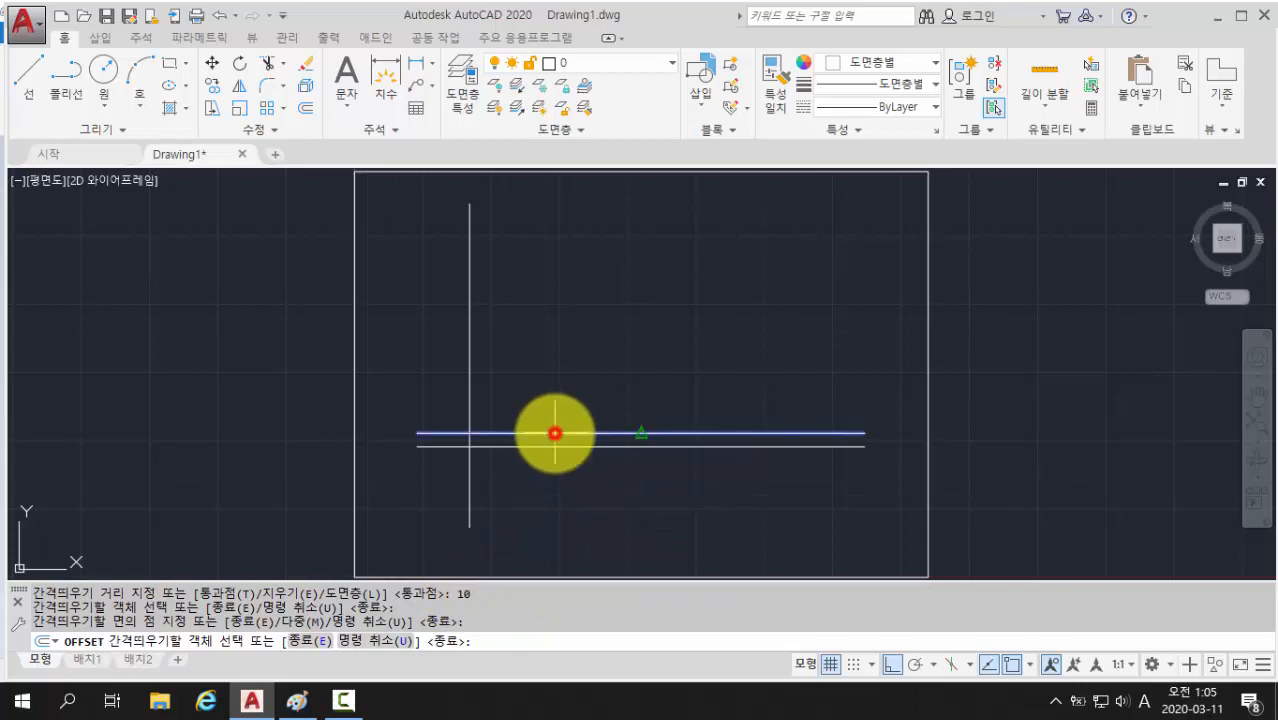
{"action": "left_click", "coordinate": [559, 349]}
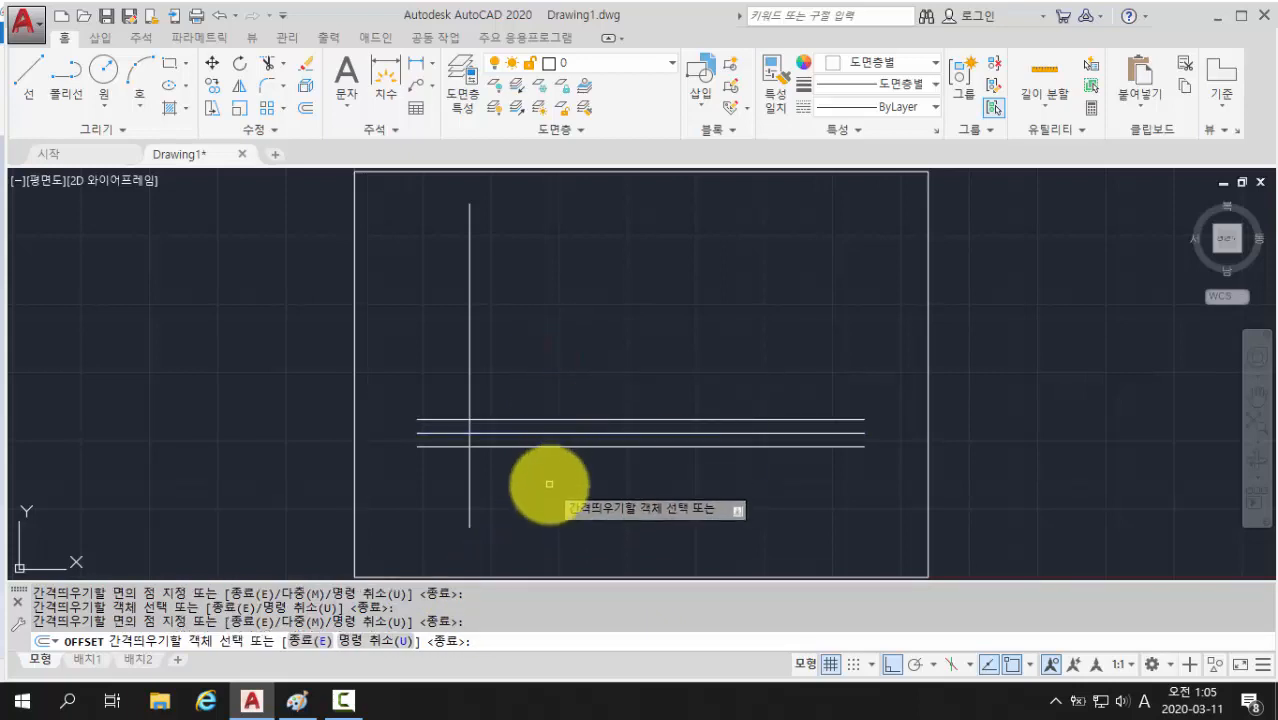
{"action": "key", "text": "Return"}
Step: Offset the lowest horizontal line upward by 40 for the front view's full height
{"action": "key", "text": "Return"}
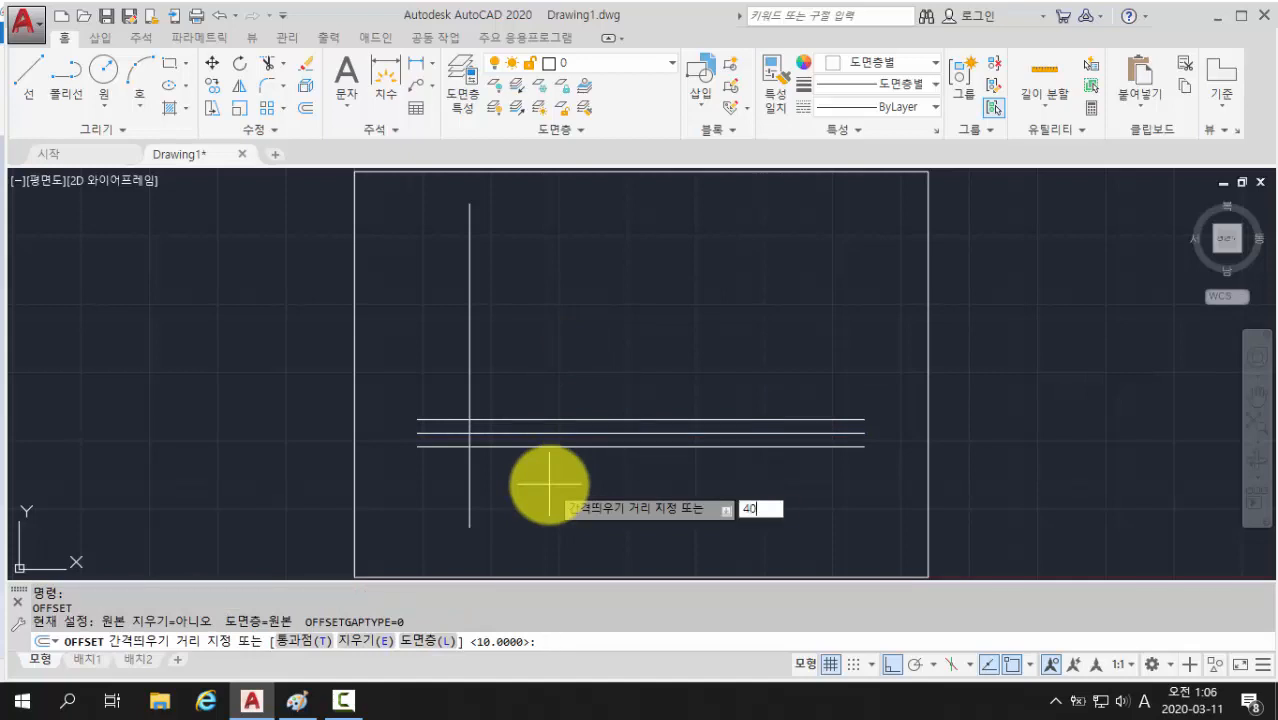
{"action": "key", "text": "Return"}
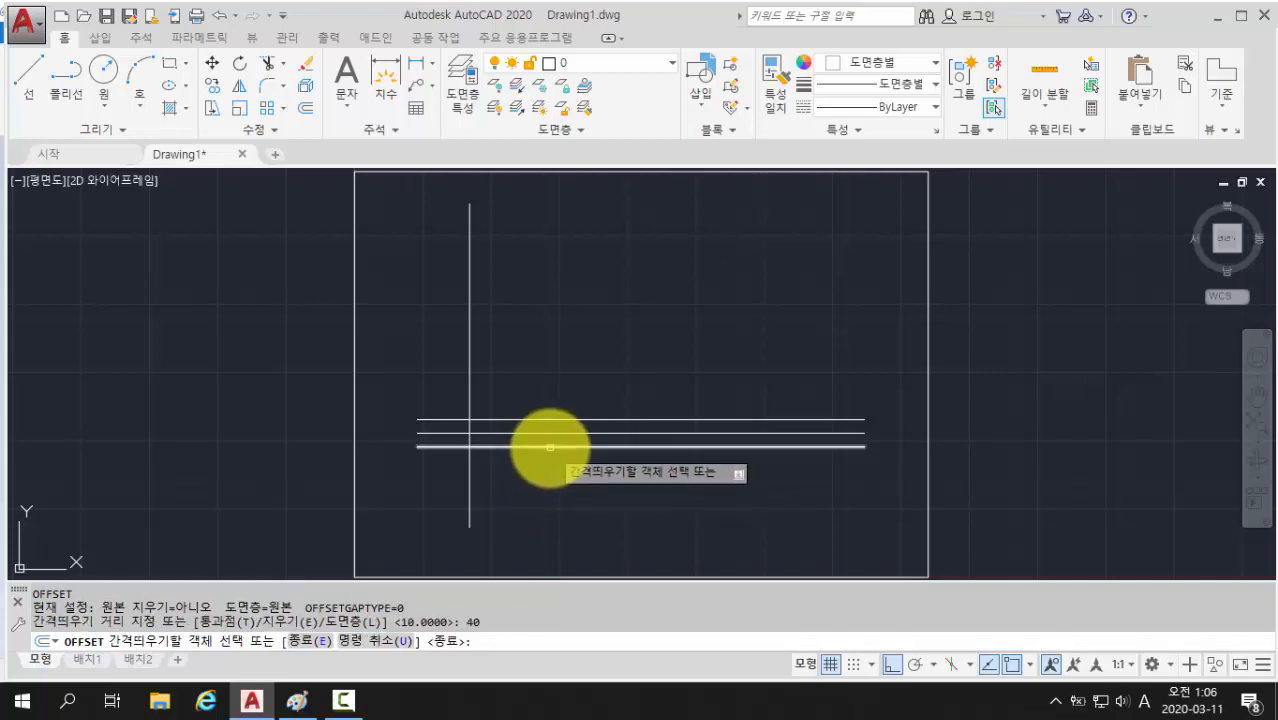
{"action": "left_click", "coordinate": [549, 447]}
{"action": "left_click", "coordinate": [560, 341]}
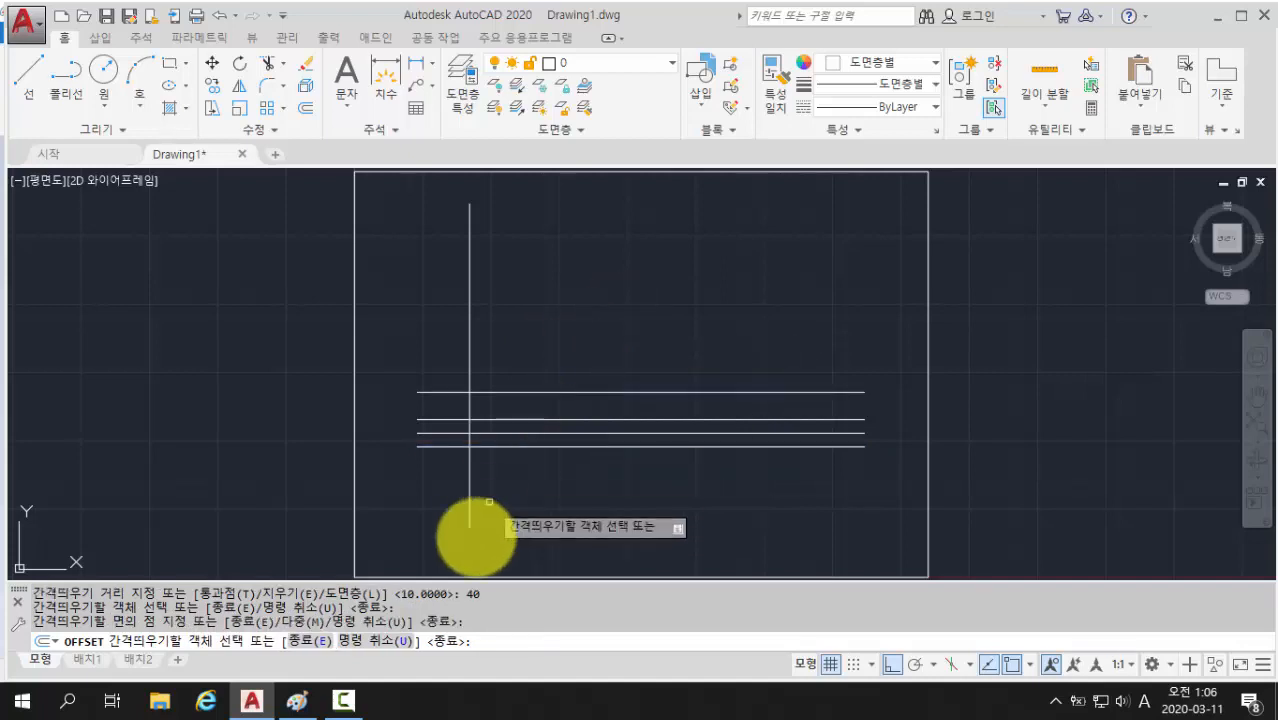
Step: Switch to Paint, mark a gap of 30 between the top and front views in red and circle the top view's 40 and 20 in orange
{"action": "left_click", "coordinate": [297, 702]}
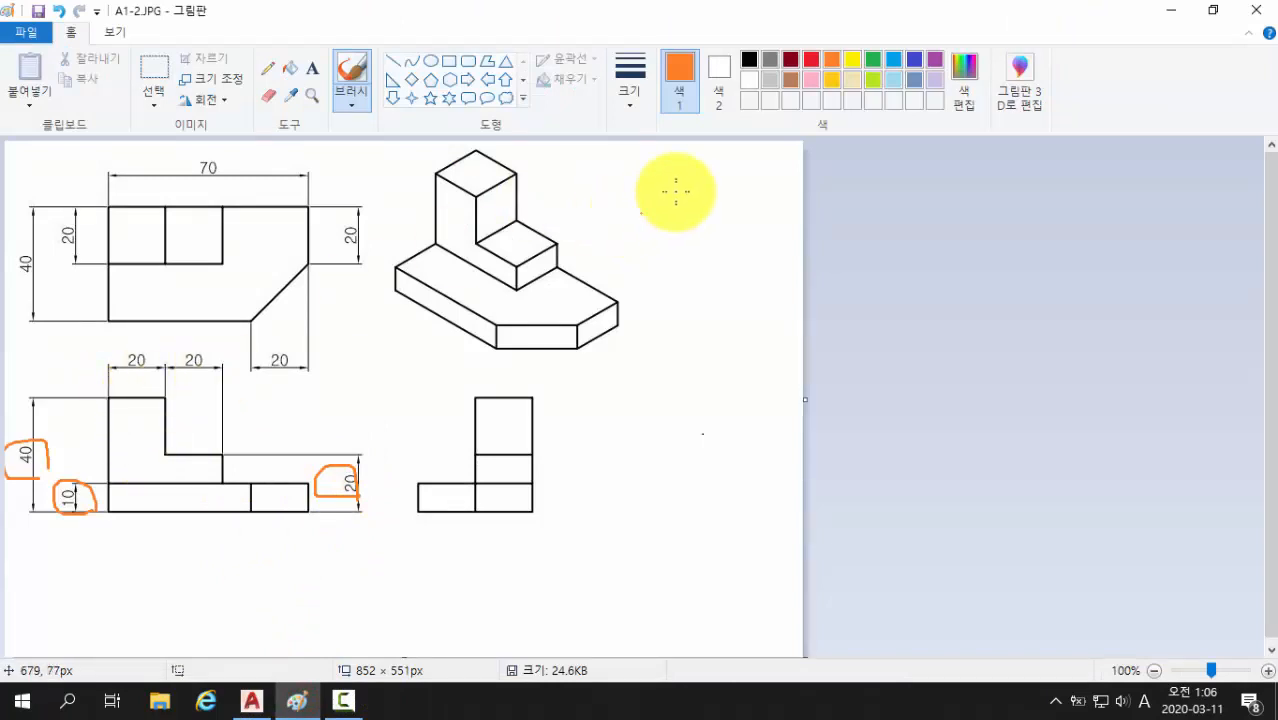
{"action": "left_click", "coordinate": [811, 59]}
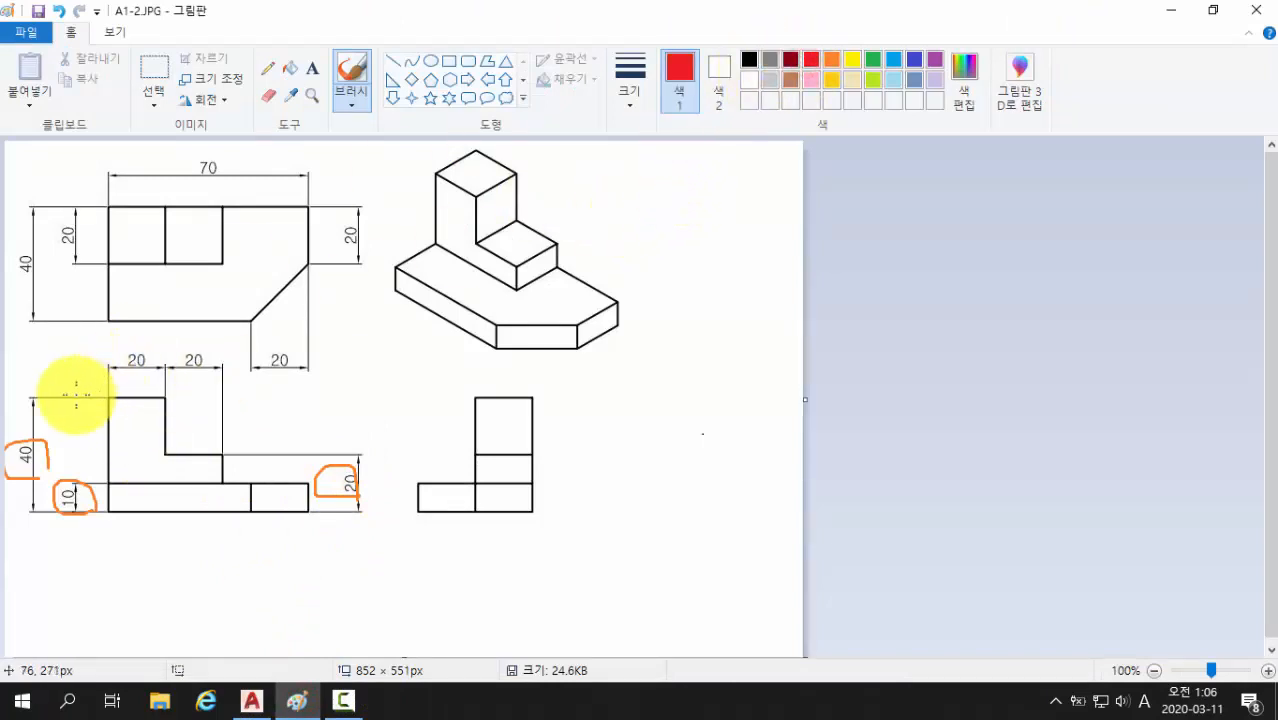
{"action": "left_click_drag", "start_coordinate": [66, 396], "coordinate": [331, 403]}
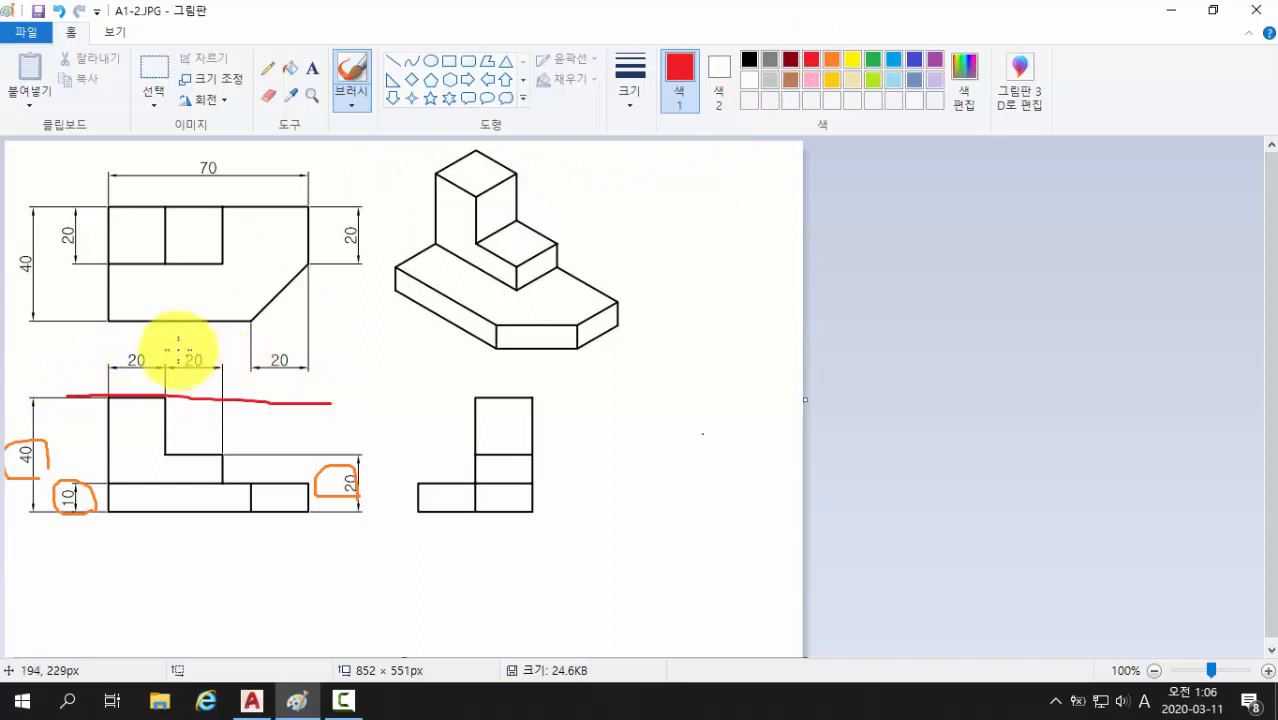
{"action": "left_click_drag", "start_coordinate": [65, 320], "coordinate": [362, 322]}
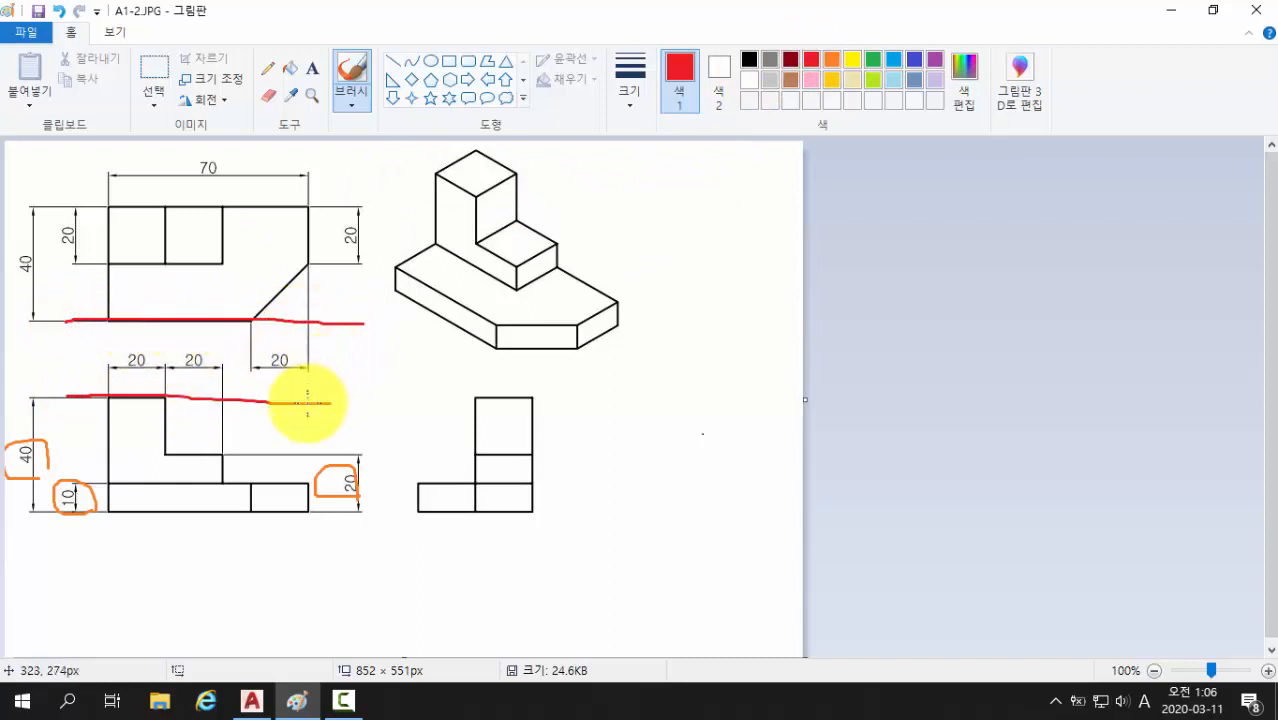
{"action": "mouse_move", "coordinate": [310, 403]}
{"action": "left_mouse_down"}
{"action": "mouse_move", "coordinate": [312, 322]}
{"action": "mouse_move", "coordinate": [326, 339]}
{"action": "left_mouse_up"}
{"action": "left_click_drag", "start_coordinate": [302, 388], "coordinate": [335, 368]}
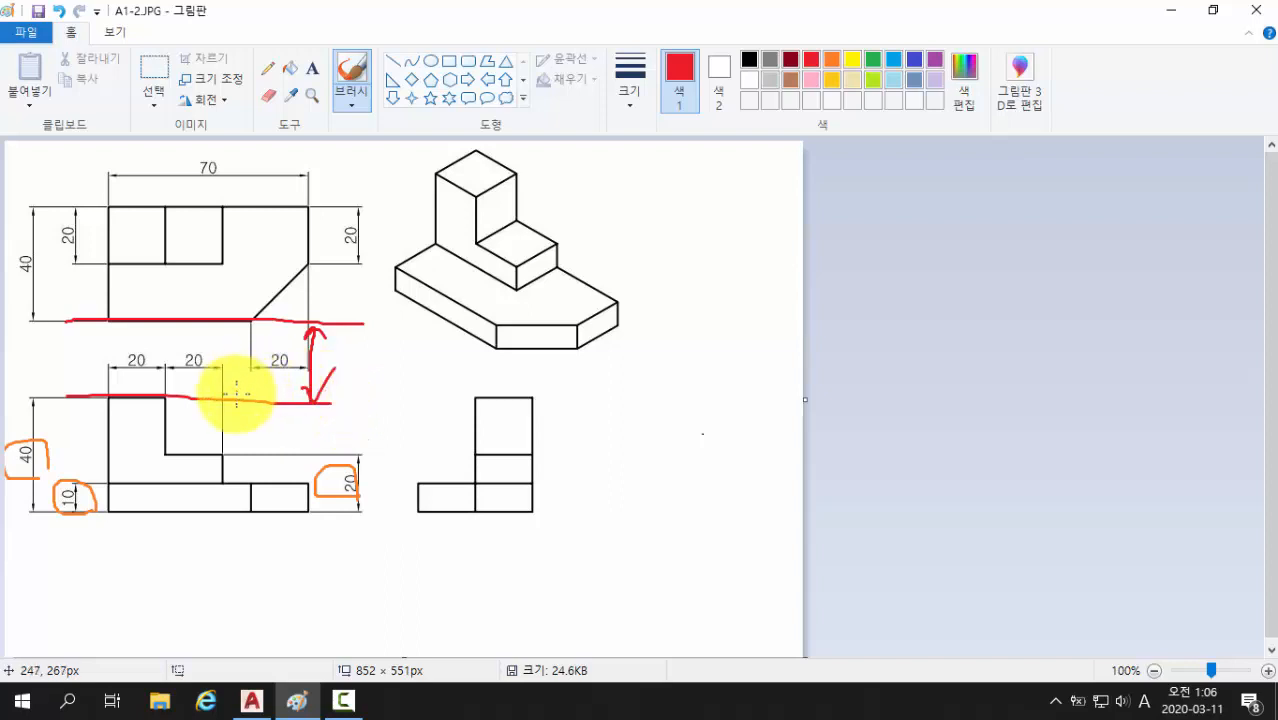
{"action": "mouse_move", "coordinate": [363, 353]}
{"action": "left_mouse_down"}
{"action": "mouse_move", "coordinate": [364, 381]}
{"action": "mouse_move", "coordinate": [378, 381]}
{"action": "left_mouse_up"}
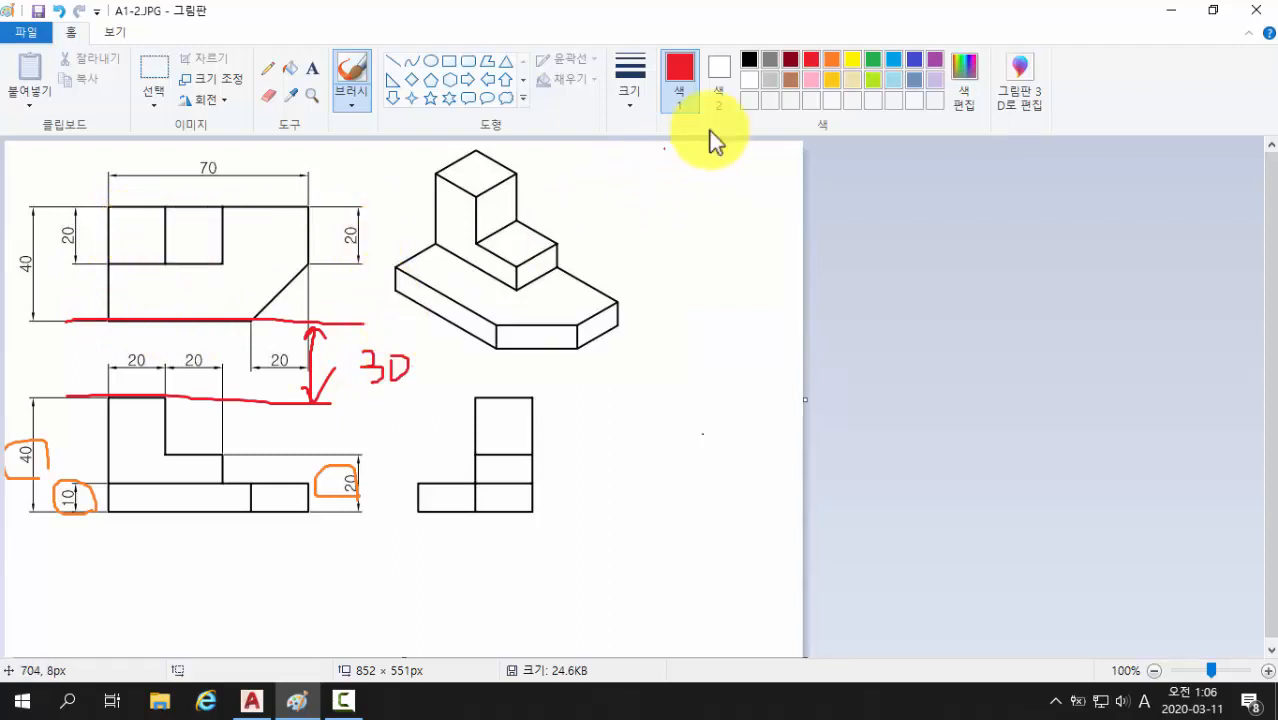
{"action": "left_click", "coordinate": [831, 60]}
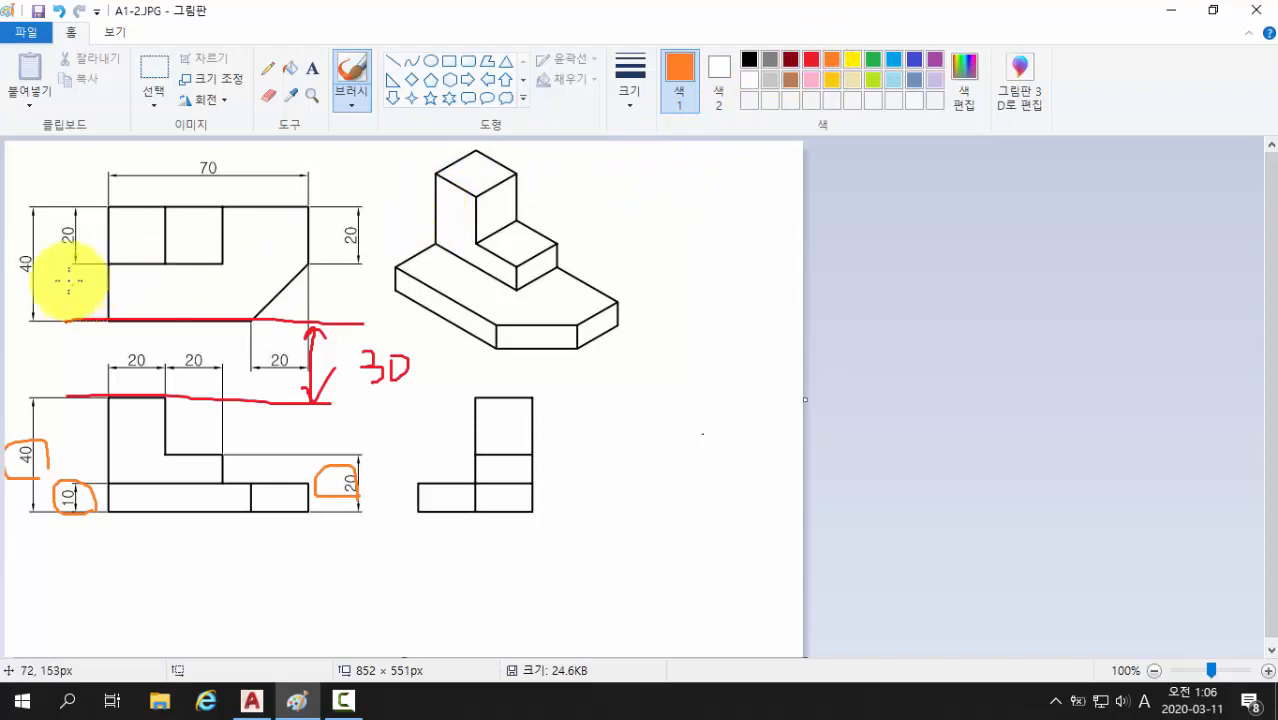
{"action": "mouse_move", "coordinate": [42, 245]}
{"action": "left_mouse_down"}
{"action": "mouse_move", "coordinate": [28, 277]}
{"action": "mouse_move", "coordinate": [80, 224]}
{"action": "left_mouse_up"}
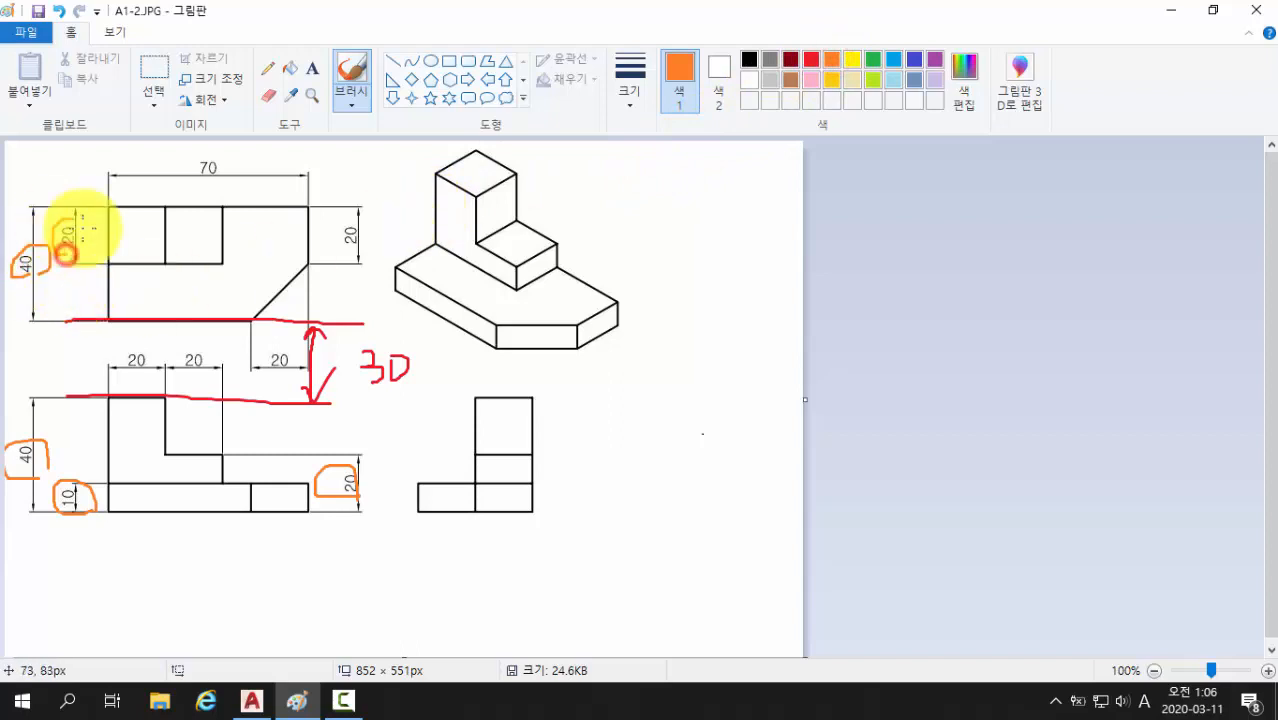
Step: Switch to AutoCAD and offset the uppermost horizontal construction line upward by 30 for the gap between views
{"action": "left_click", "coordinate": [251, 699]}
{"action": "key", "text": "Return"}
{"action": "key", "text": "Return"}
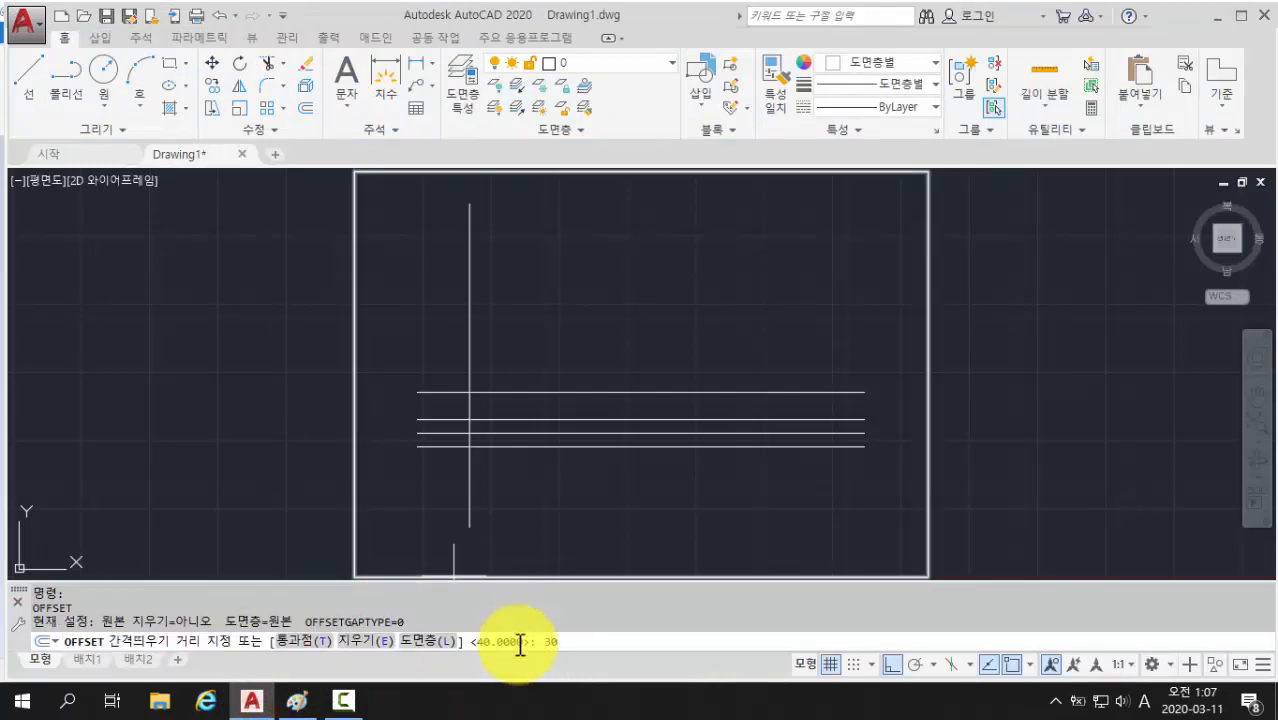
{"action": "key", "text": "Return"}
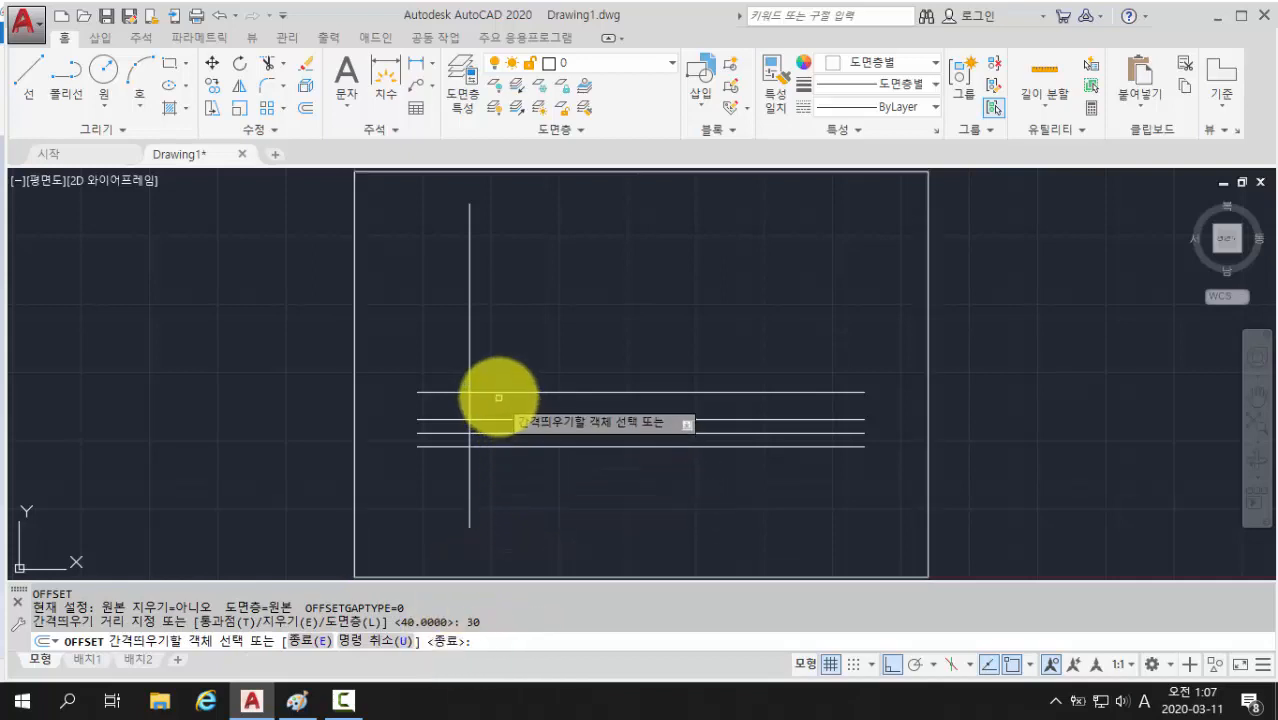
{"action": "left_click", "coordinate": [499, 393]}
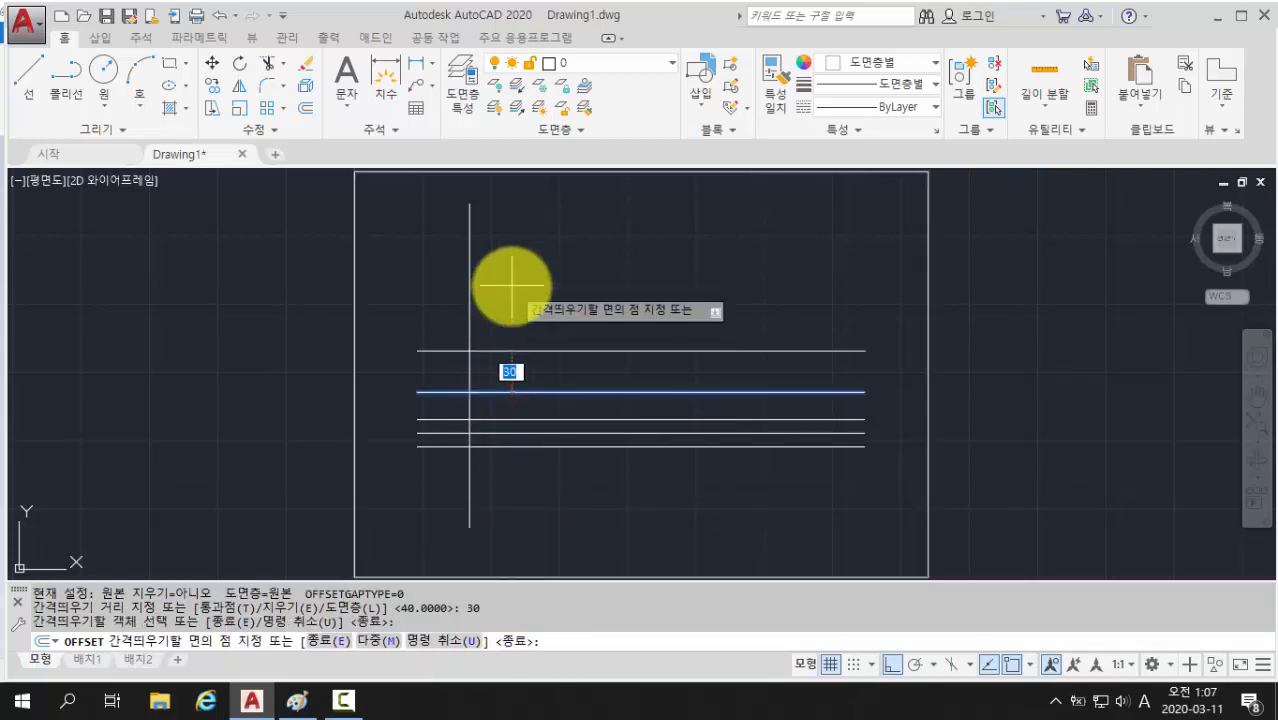
{"action": "left_click", "coordinate": [511, 286]}
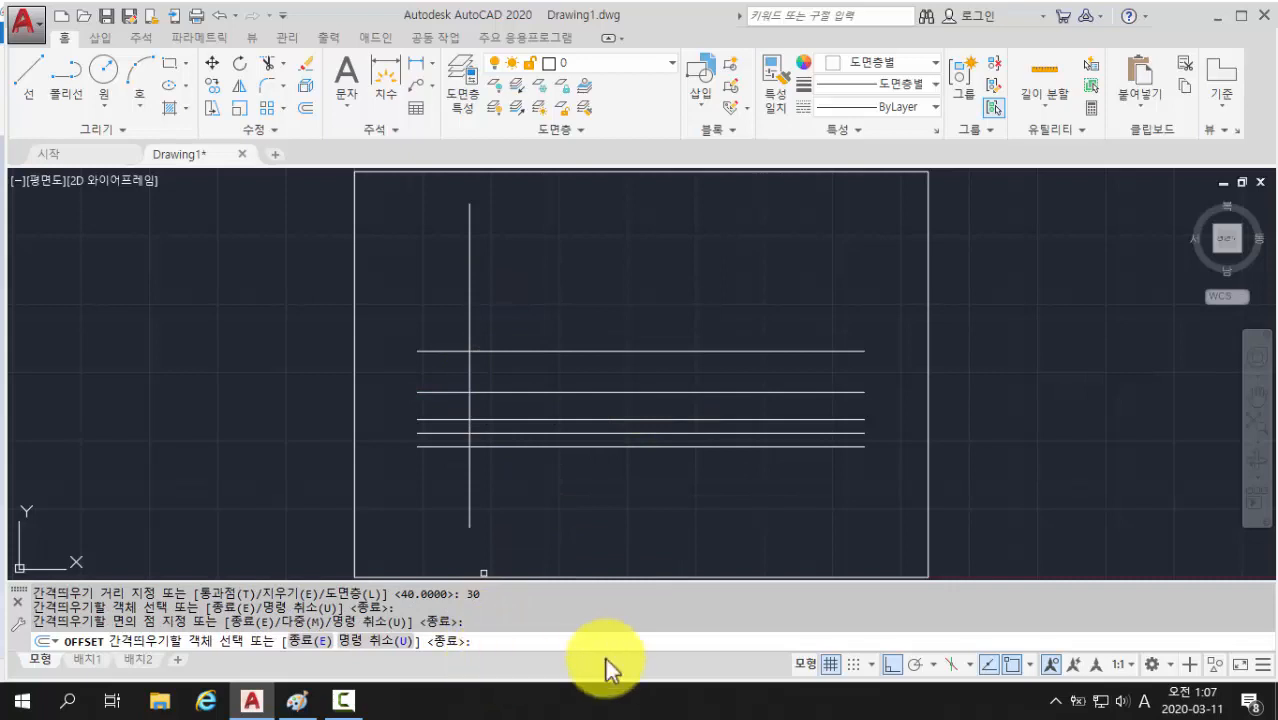
{"action": "key", "text": "Return"}
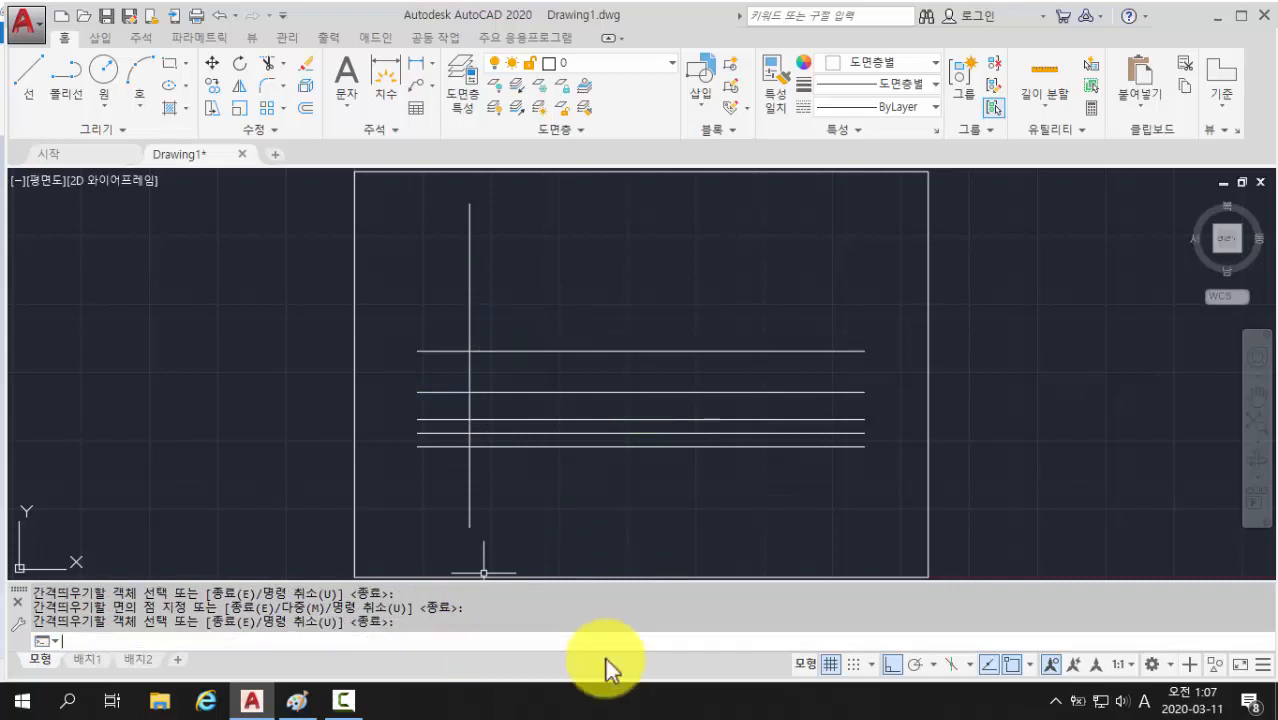
Step: Offset the uppermost horizontal line upward by 20, twice in succession, for the top view's depths
{"action": "key", "text": "Return"}
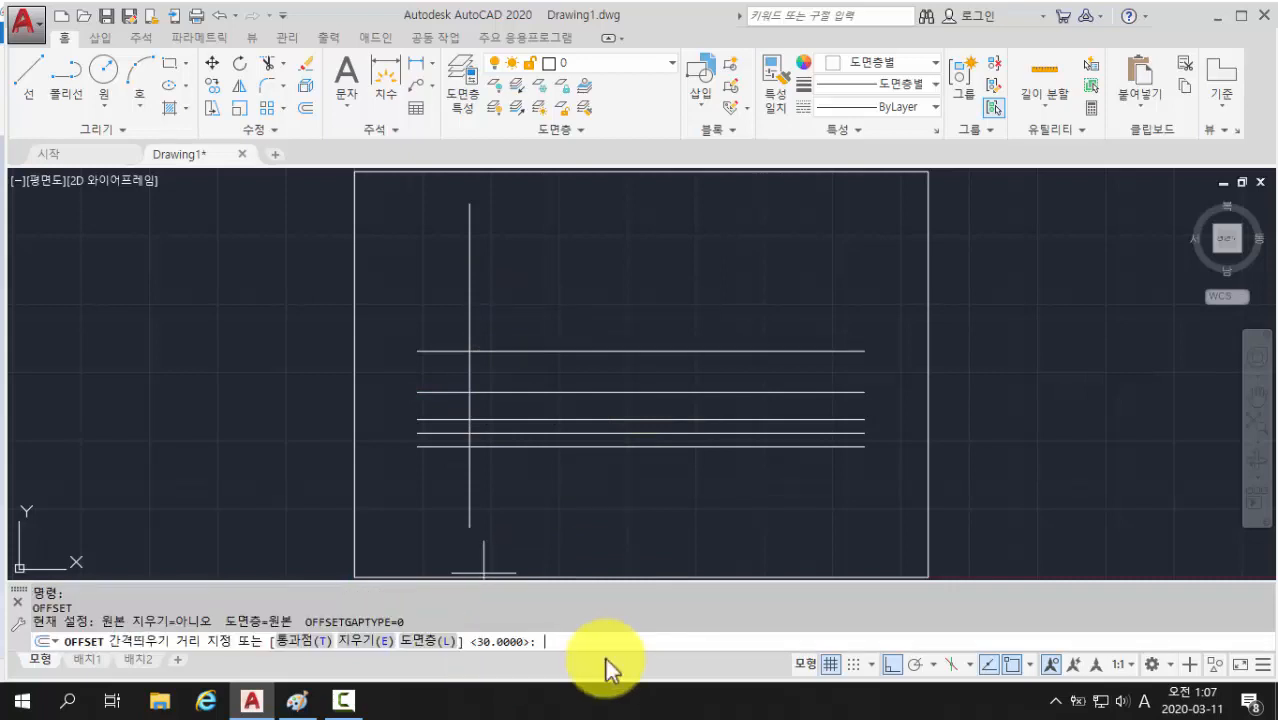
{"action": "type", "text": "20"}
{"action": "key", "text": "Return"}
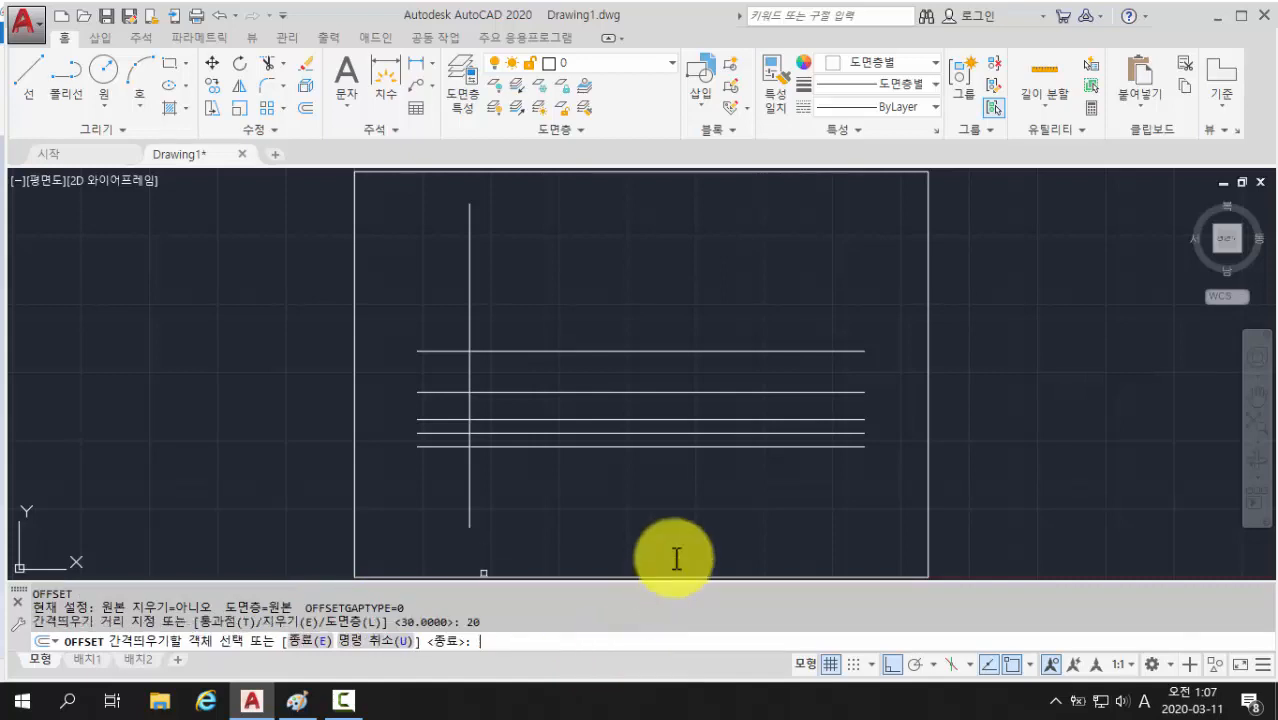
{"action": "left_click", "coordinate": [550, 351]}
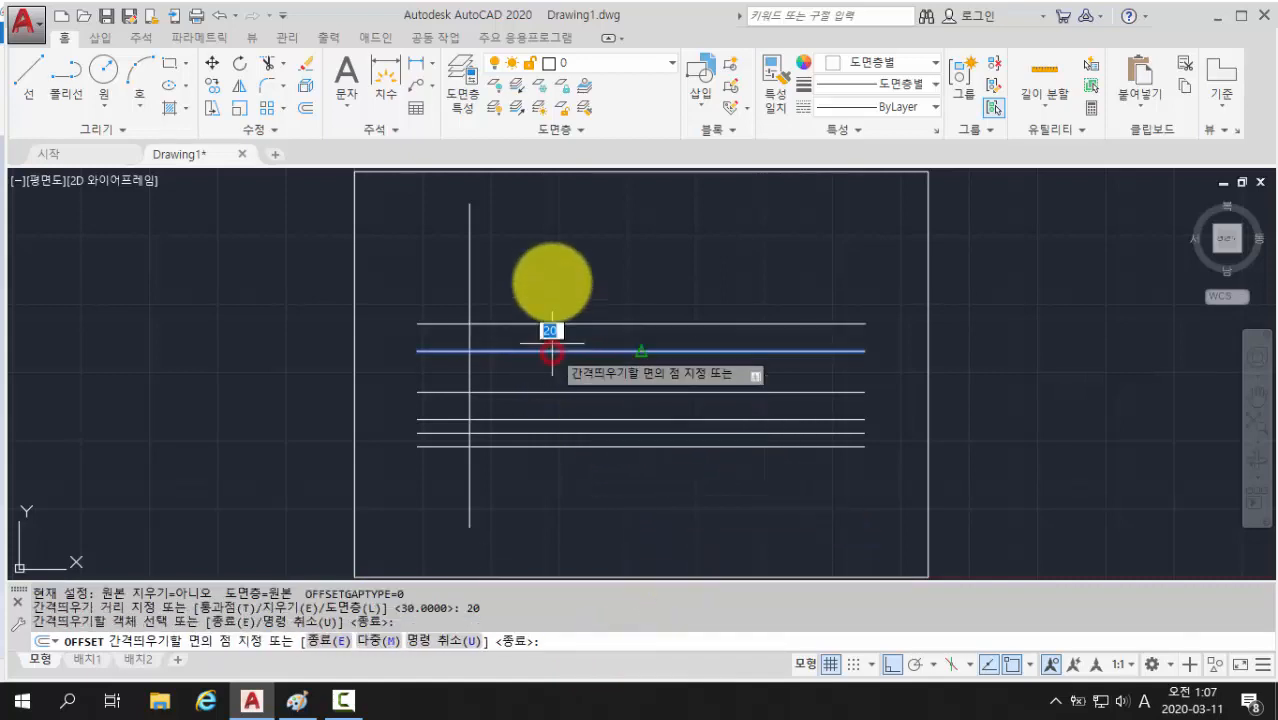
{"action": "left_click", "coordinate": [552, 282]}
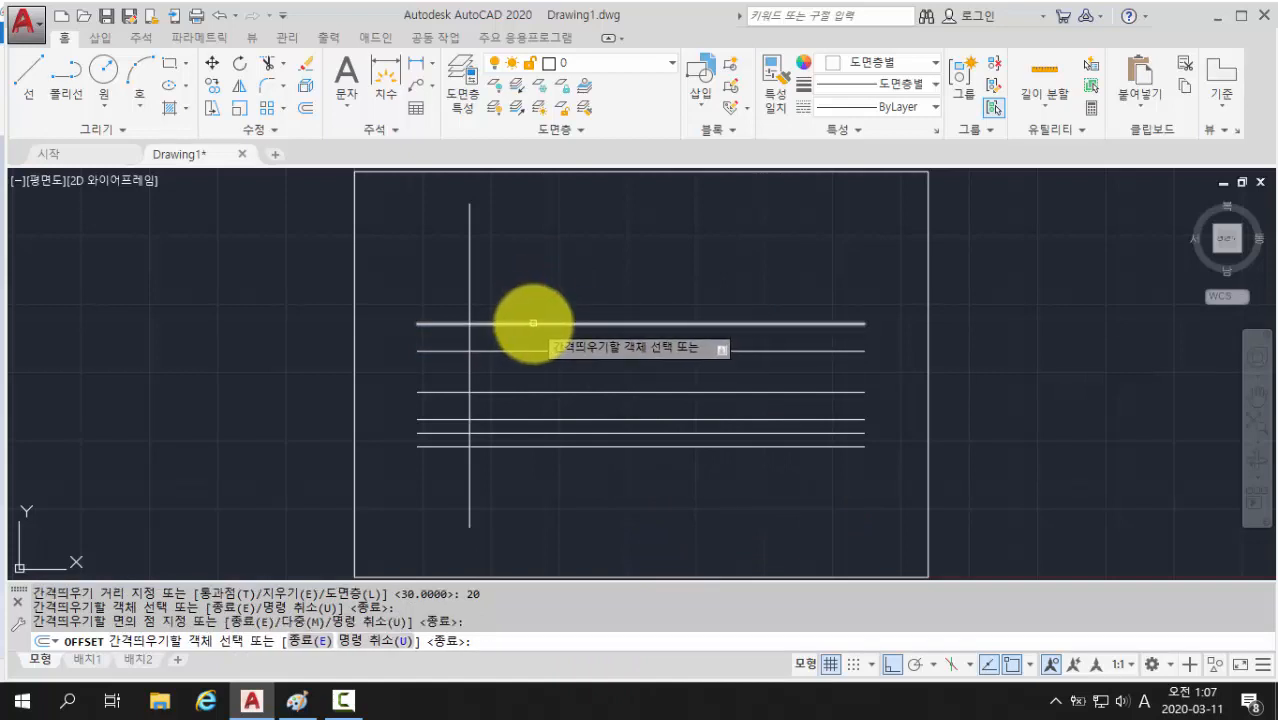
{"action": "left_click", "coordinate": [533, 323]}
{"action": "left_click", "coordinate": [535, 252]}
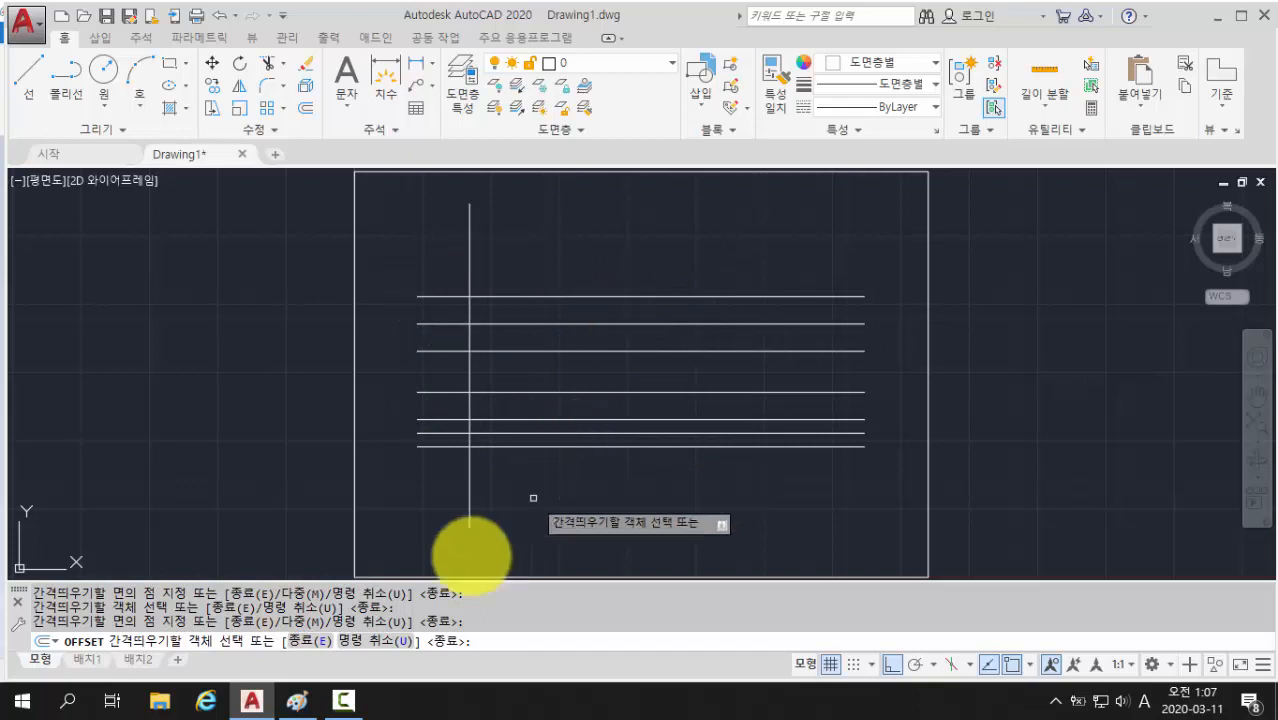
Step: Switch to Paint and, in green, trace the views' left edge and circle the width dimensions 20, 20, 70 and 20
{"action": "left_click", "coordinate": [298, 702]}
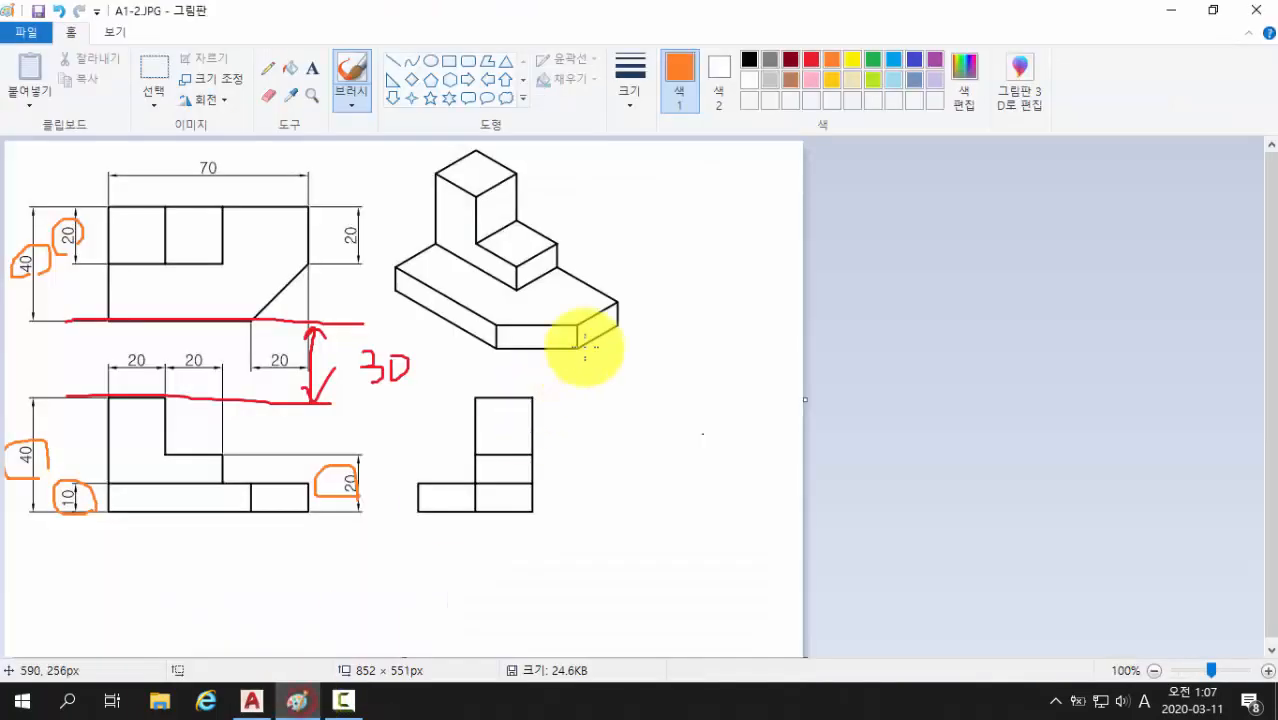
{"action": "left_click", "coordinate": [874, 60]}
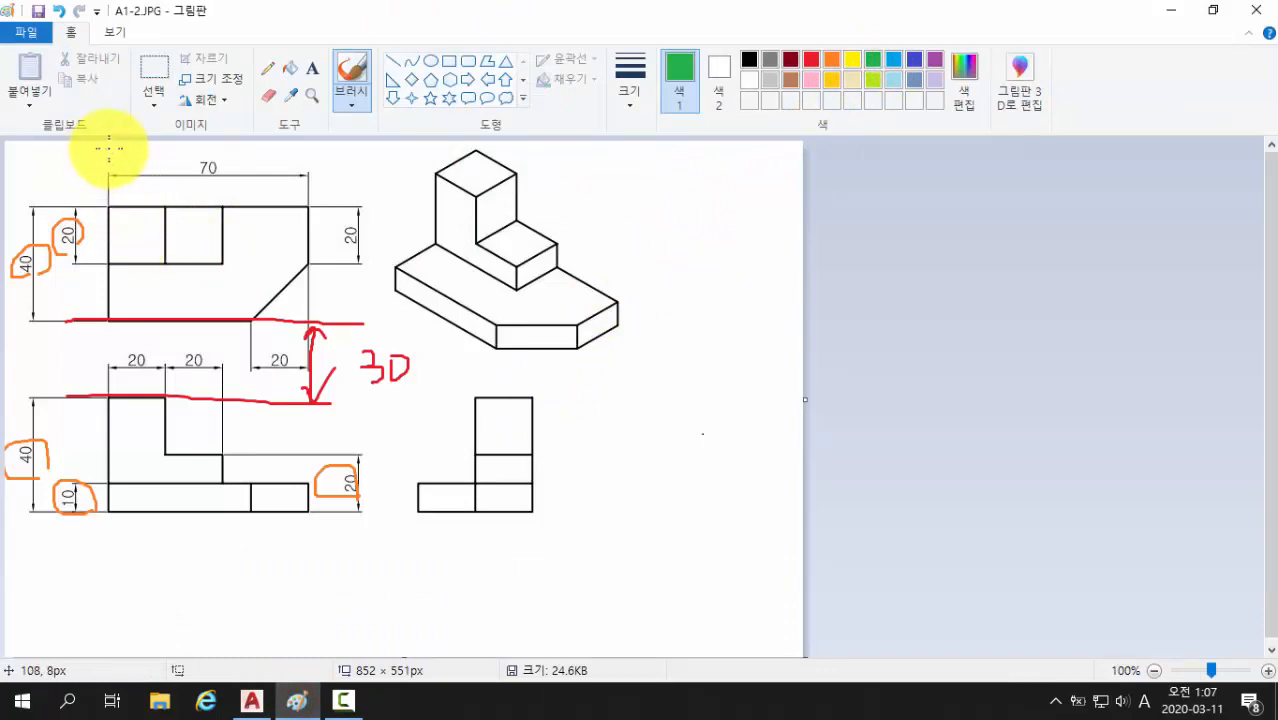
{"action": "left_click_drag", "start_coordinate": [107, 149], "coordinate": [109, 565]}
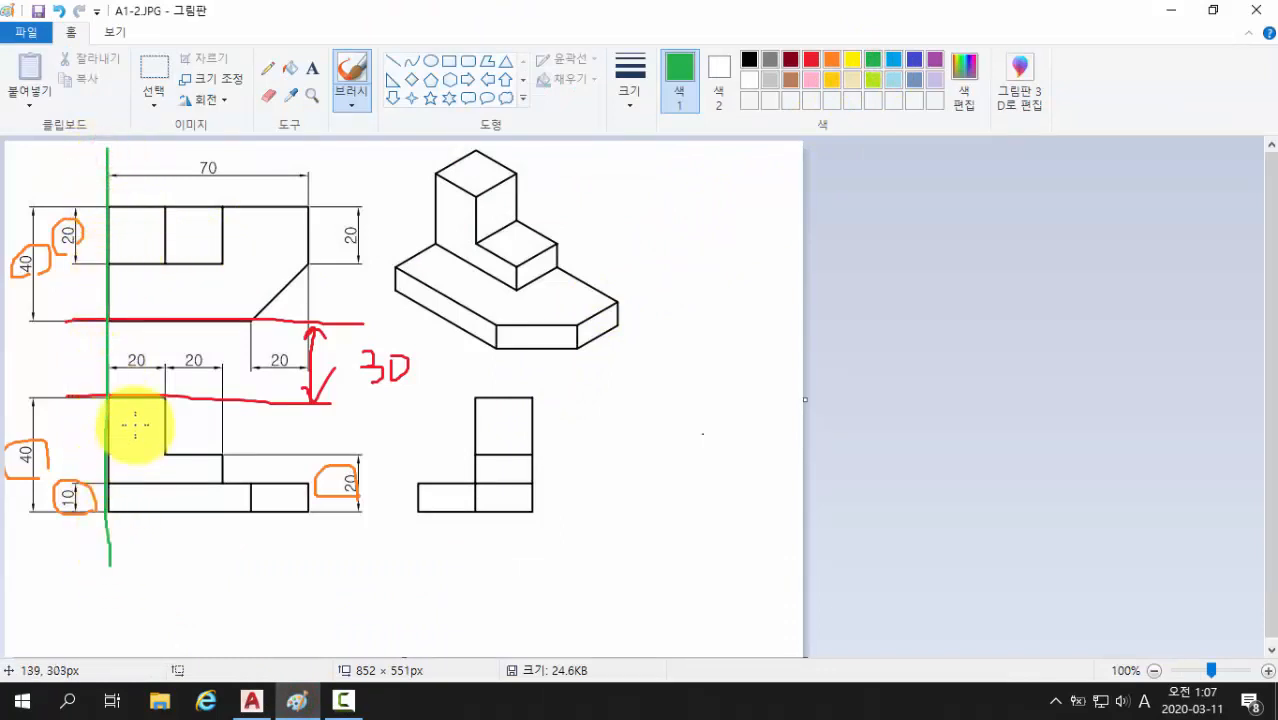
{"action": "mouse_move", "coordinate": [136, 373]}
{"action": "left_mouse_down"}
{"action": "mouse_move", "coordinate": [134, 351]}
{"action": "mouse_move", "coordinate": [140, 375]}
{"action": "mouse_move", "coordinate": [195, 342]}
{"action": "mouse_move", "coordinate": [193, 372]}
{"action": "left_mouse_up"}
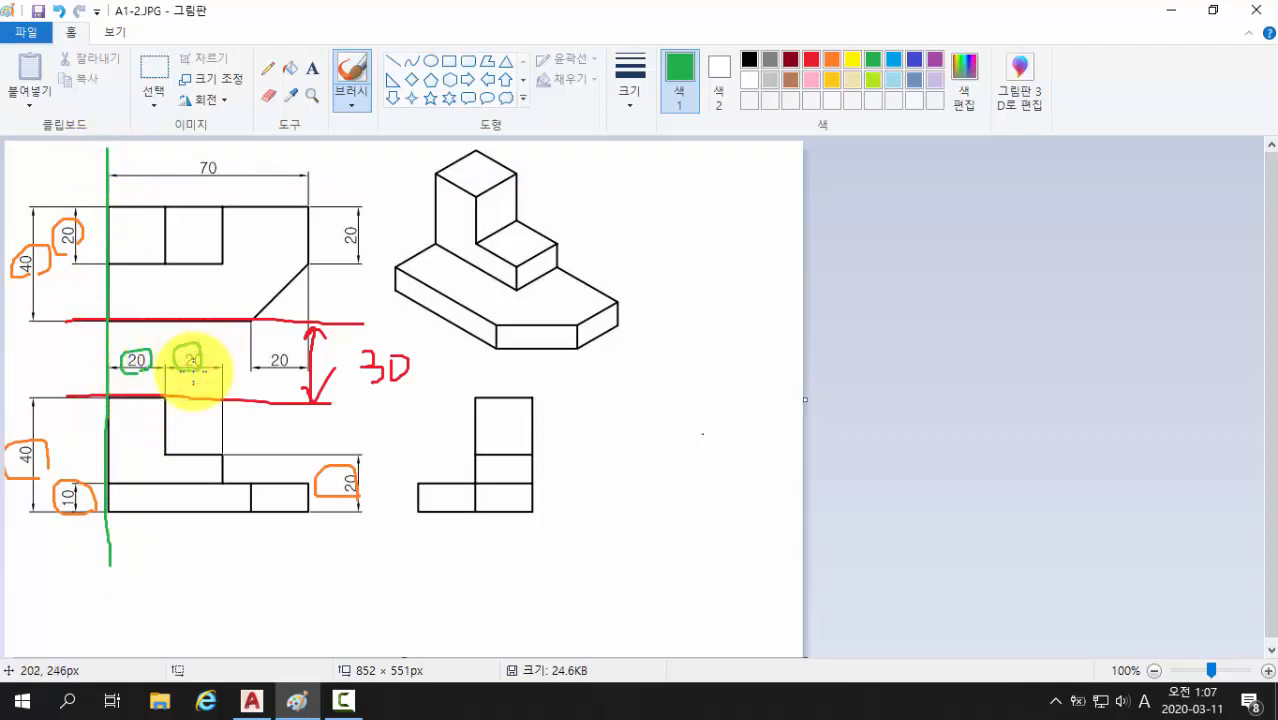
{"action": "mouse_move", "coordinate": [213, 181]}
{"action": "left_mouse_down"}
{"action": "mouse_move", "coordinate": [190, 175]}
{"action": "mouse_move", "coordinate": [214, 181]}
{"action": "left_mouse_up"}
{"action": "mouse_move", "coordinate": [285, 342]}
{"action": "left_mouse_down"}
{"action": "mouse_move", "coordinate": [289, 373]}
{"action": "mouse_move", "coordinate": [284, 352]}
{"action": "mouse_move", "coordinate": [266, 352]}
{"action": "left_mouse_up"}
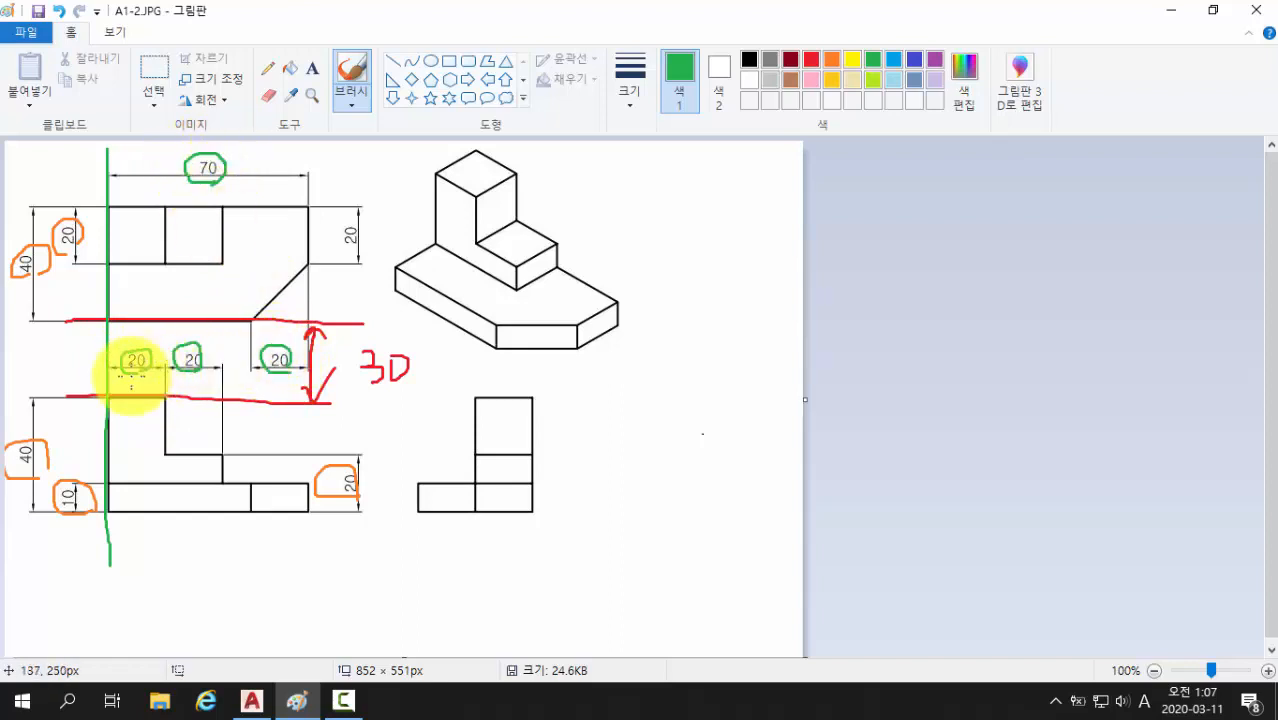
{"action": "left_click", "coordinate": [132, 376]}
{"action": "left_click", "coordinate": [197, 374]}
{"action": "left_click", "coordinate": [209, 179]}
{"action": "left_click", "coordinate": [275, 352]}
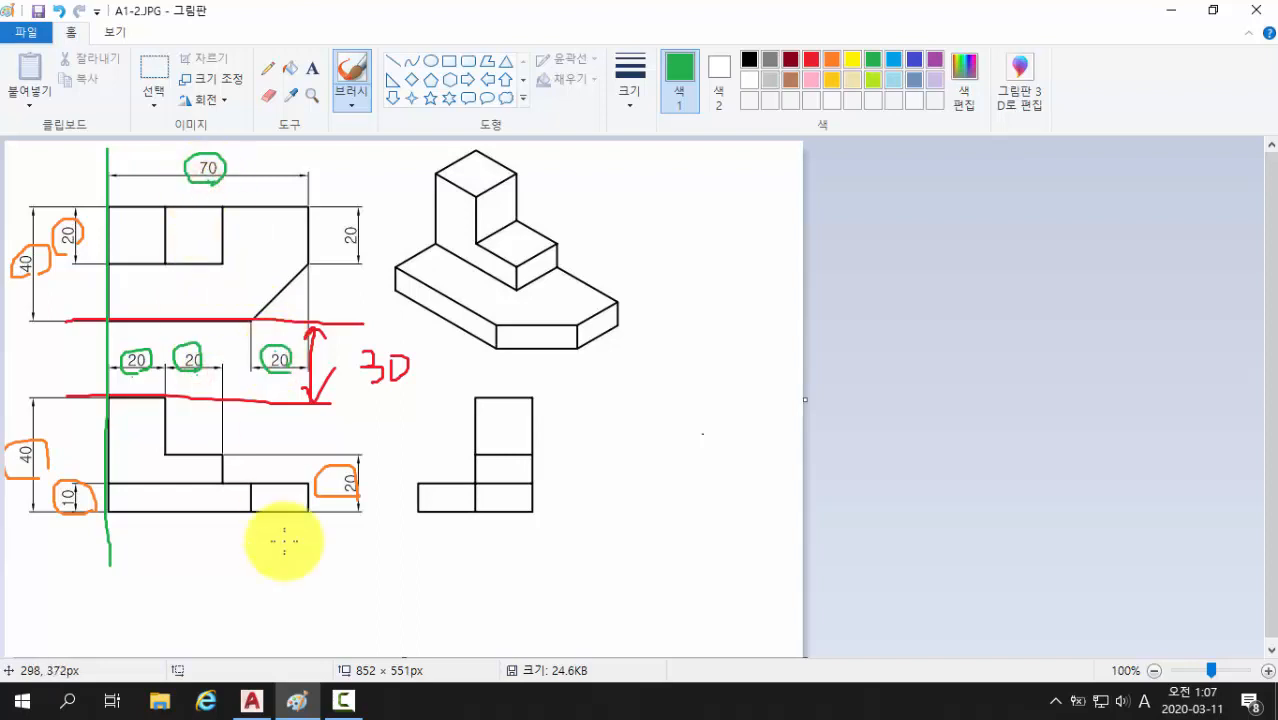
Step: Switch to AutoCAD and offset the vertical construction line to the right by 20, twice in succession
{"action": "left_click", "coordinate": [252, 702]}
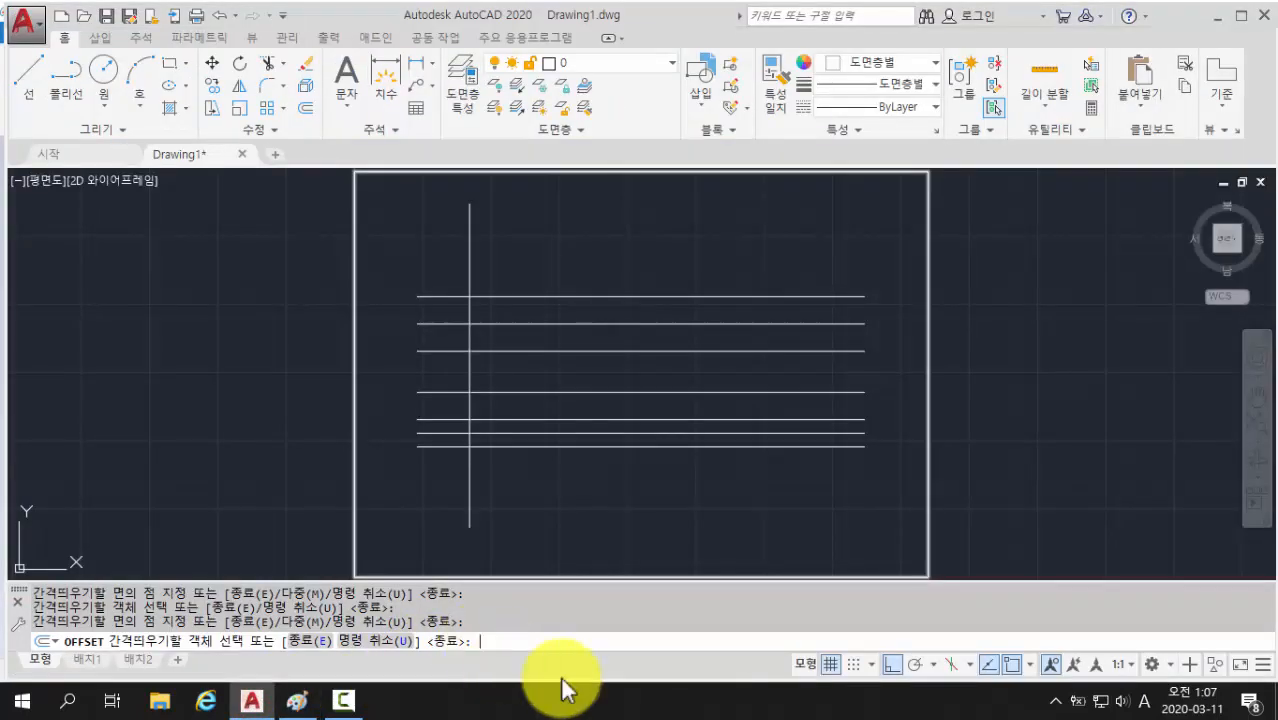
{"action": "key", "text": "Return"}
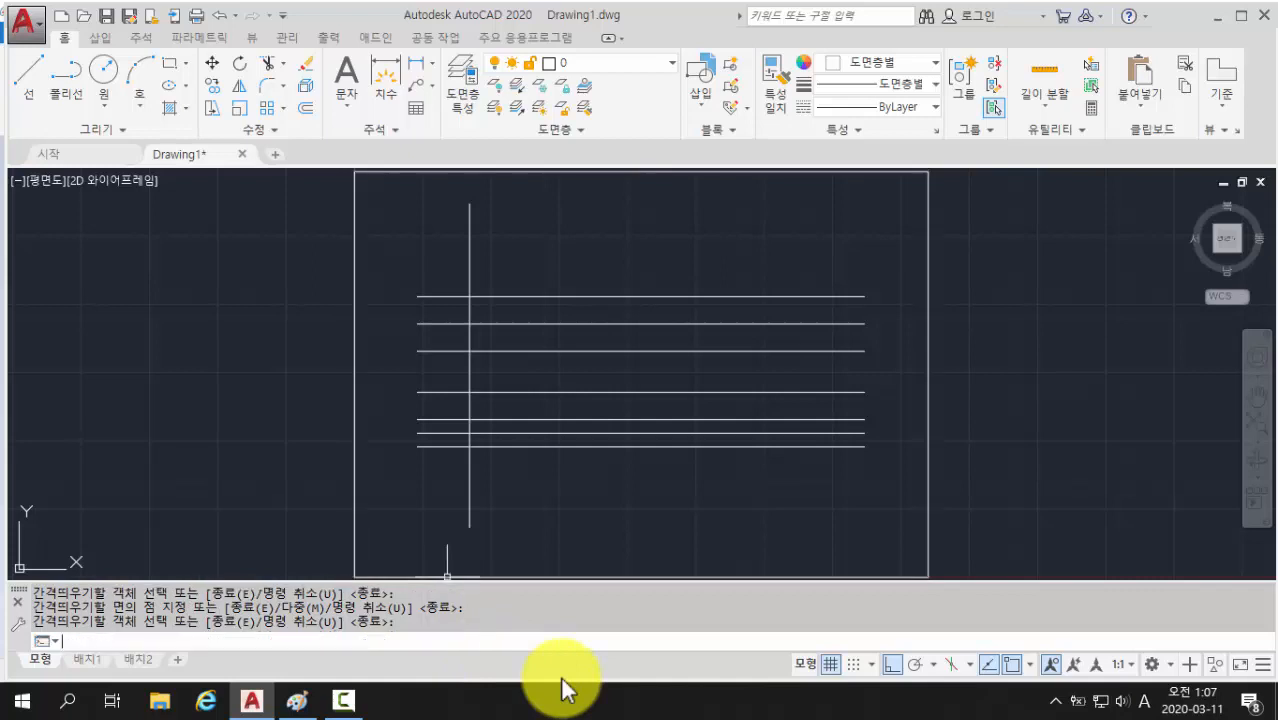
{"action": "key", "text": "Return"}
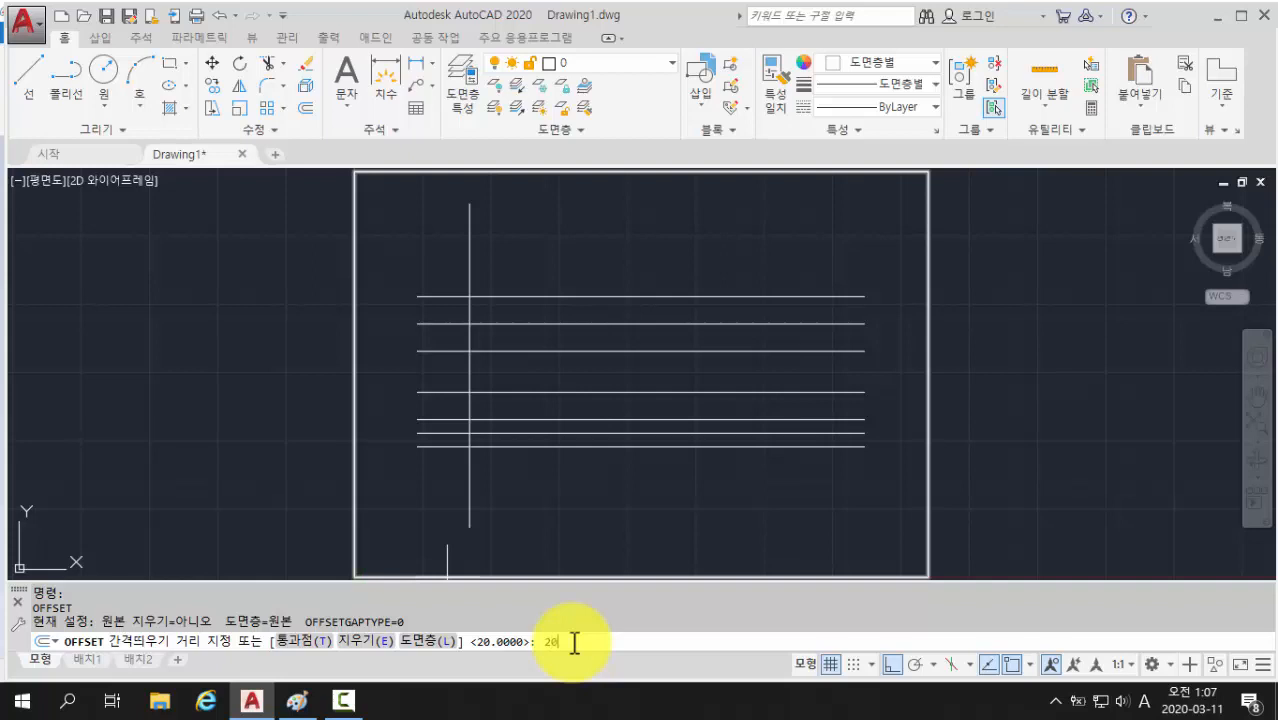
{"action": "key", "text": "Return"}
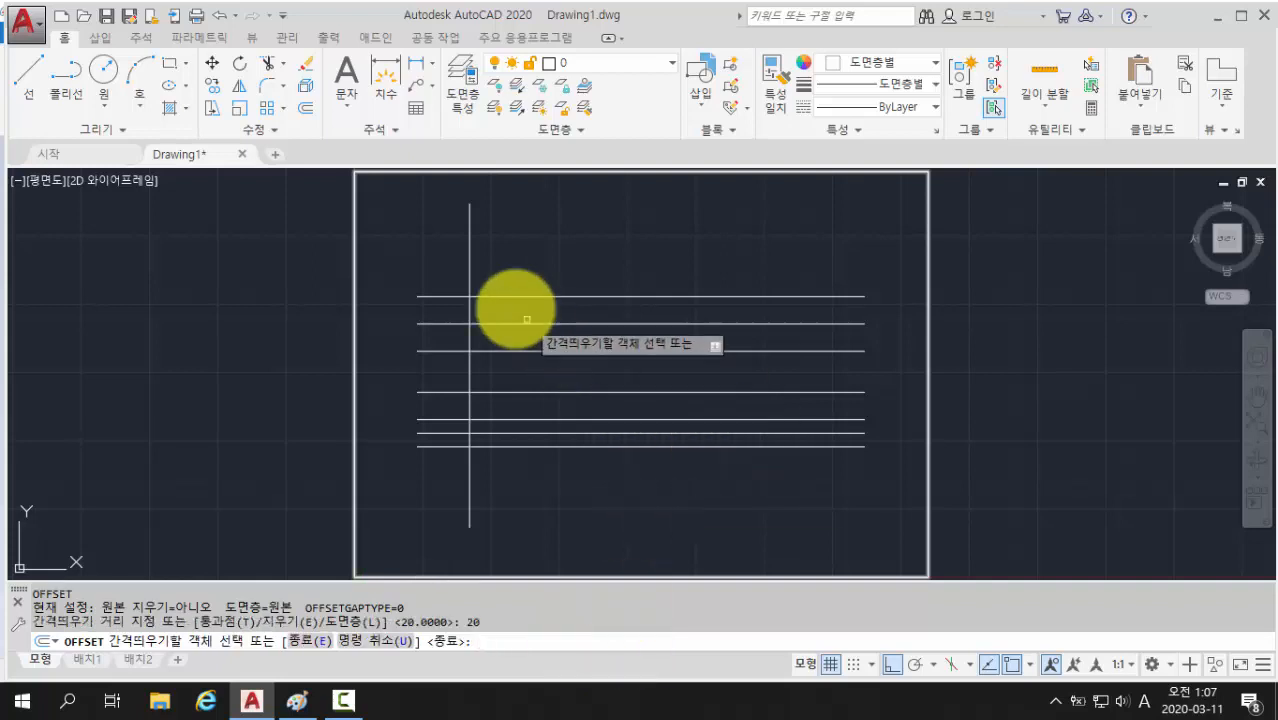
{"action": "left_click", "coordinate": [468, 276]}
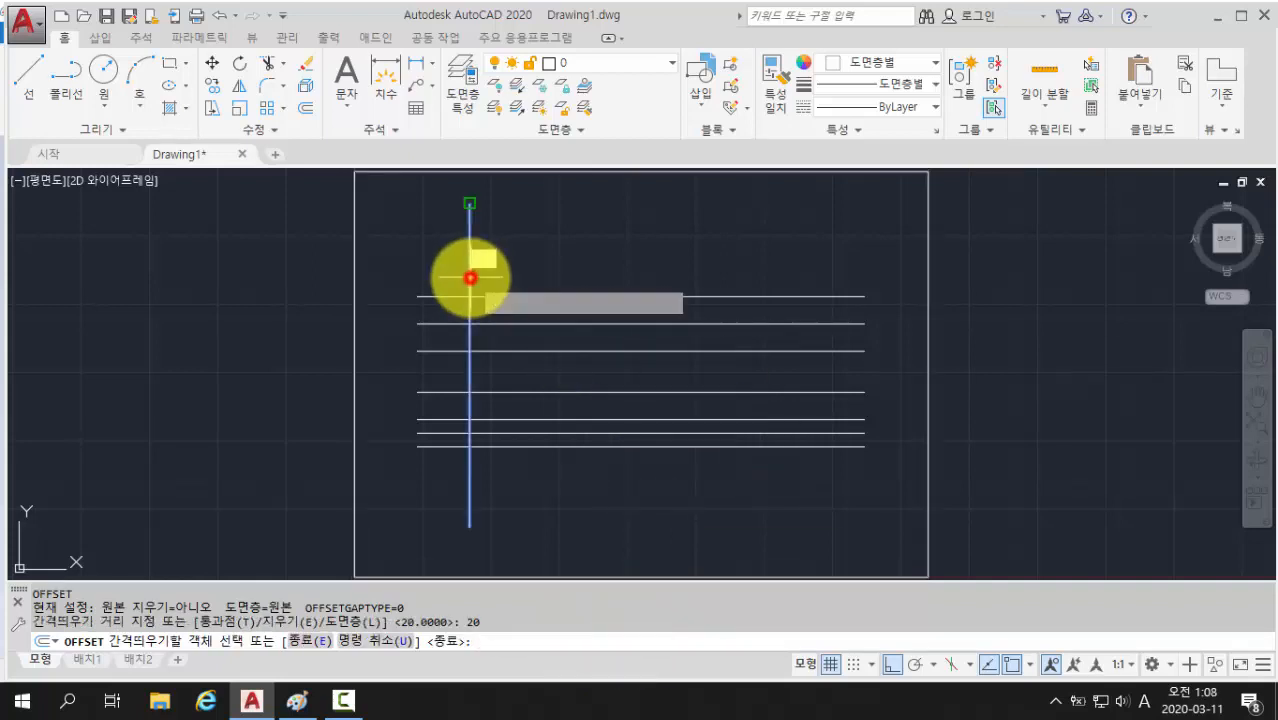
{"action": "left_click", "coordinate": [570, 271]}
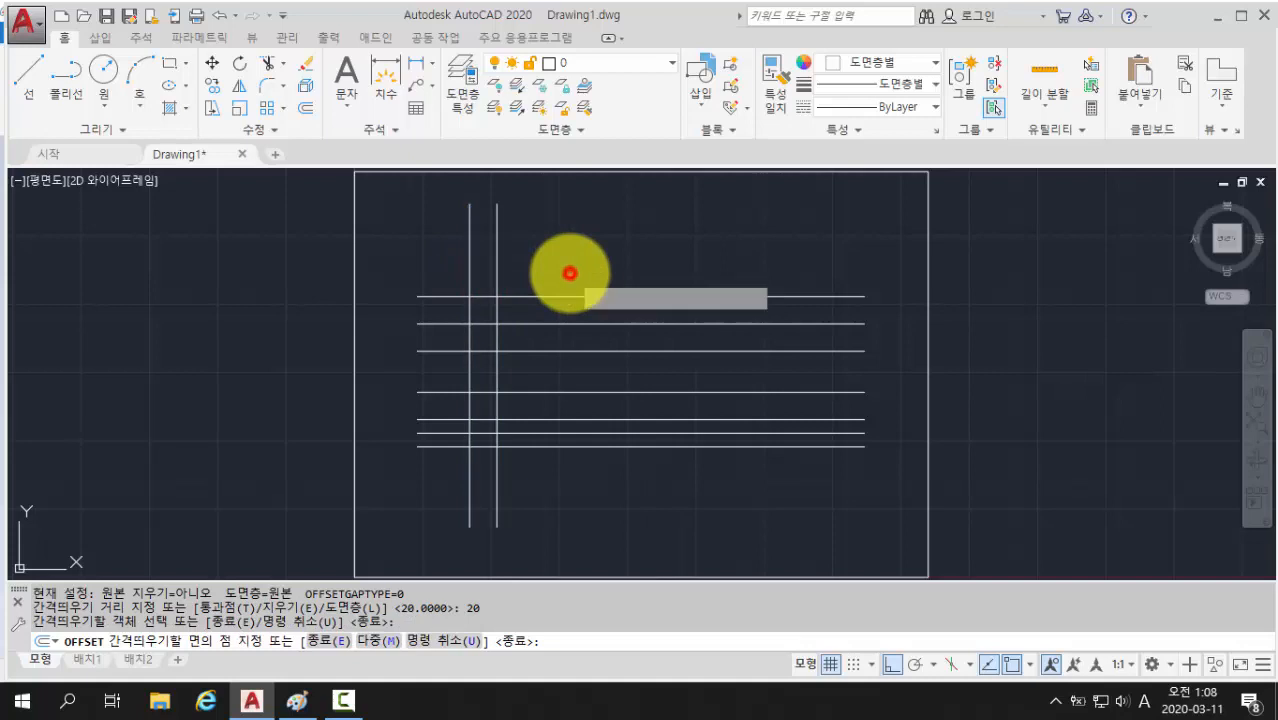
{"action": "left_click", "coordinate": [497, 267]}
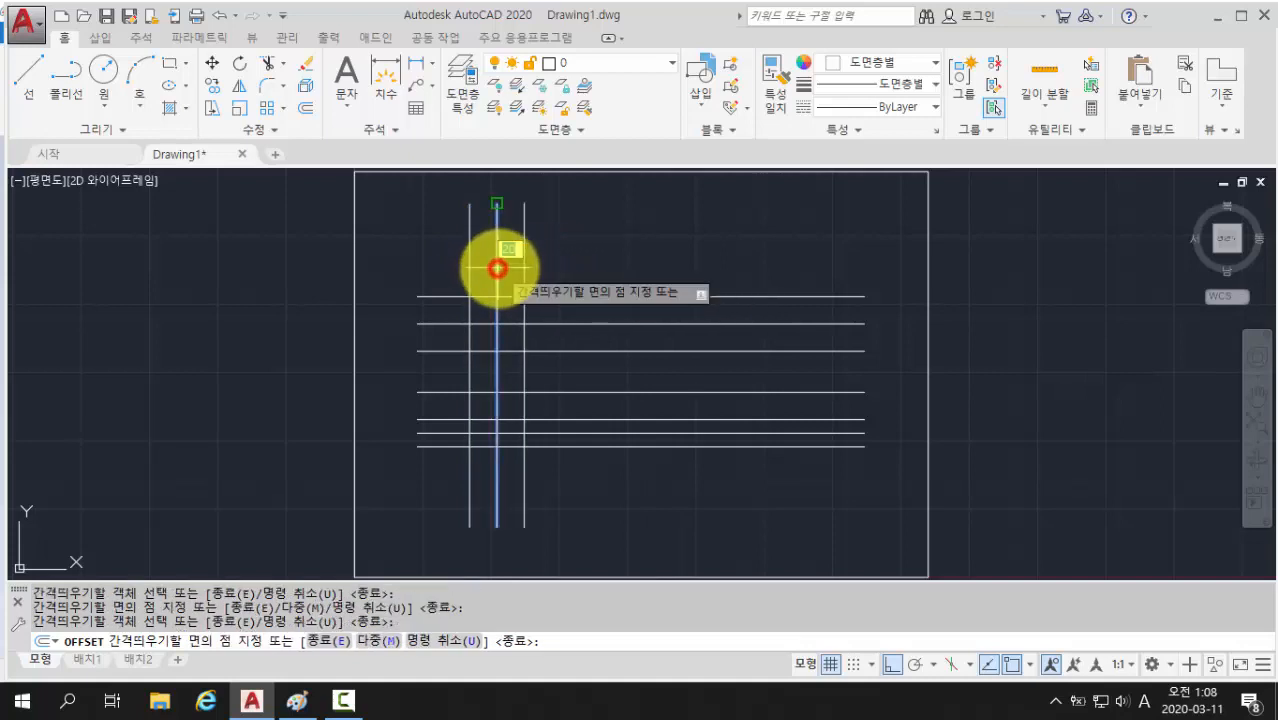
{"action": "left_click", "coordinate": [610, 262]}
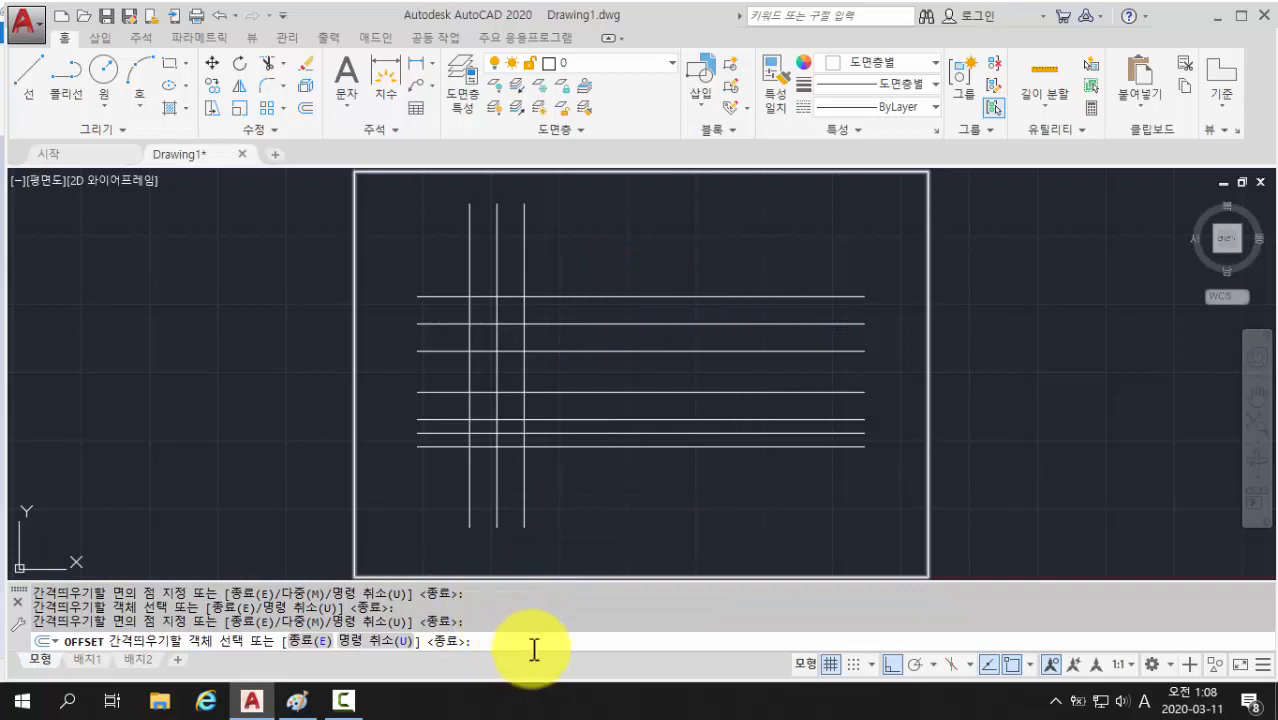
{"action": "key", "text": "Return"}
Step: Offset the leftmost vertical construction line to the right by 70 for the overall width
{"action": "key", "text": "Return"}
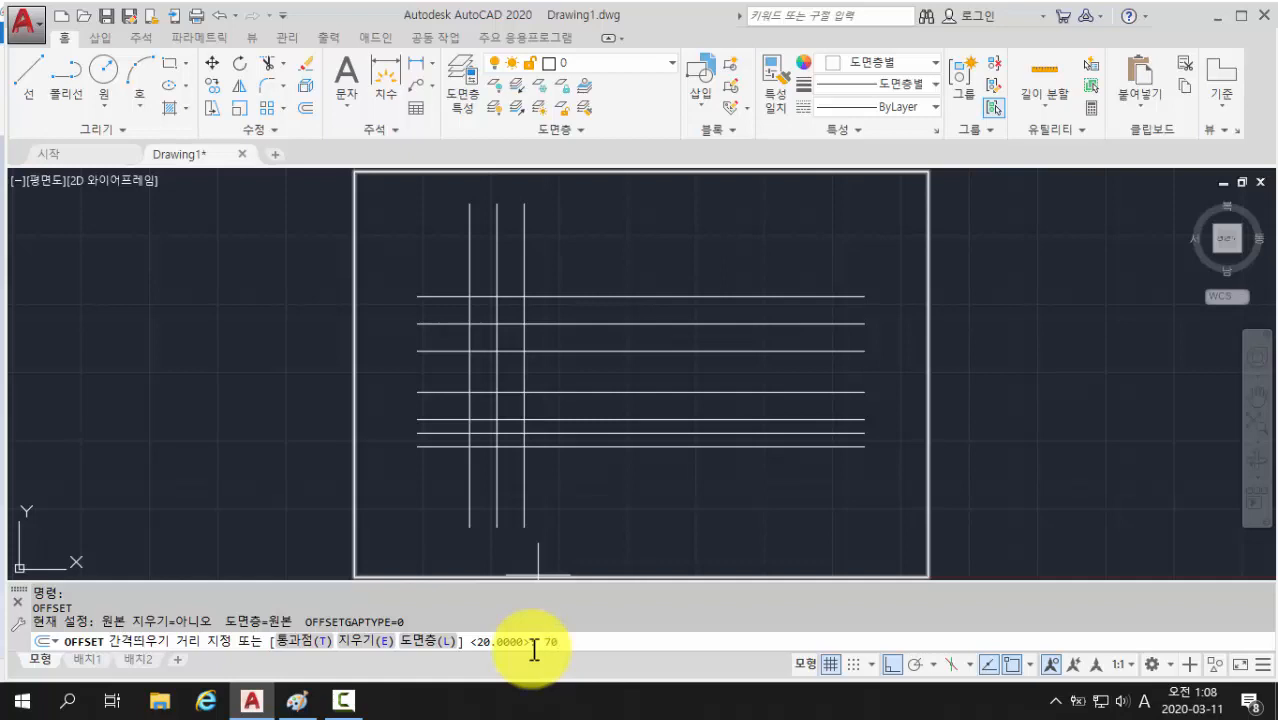
{"action": "key", "text": "Return"}
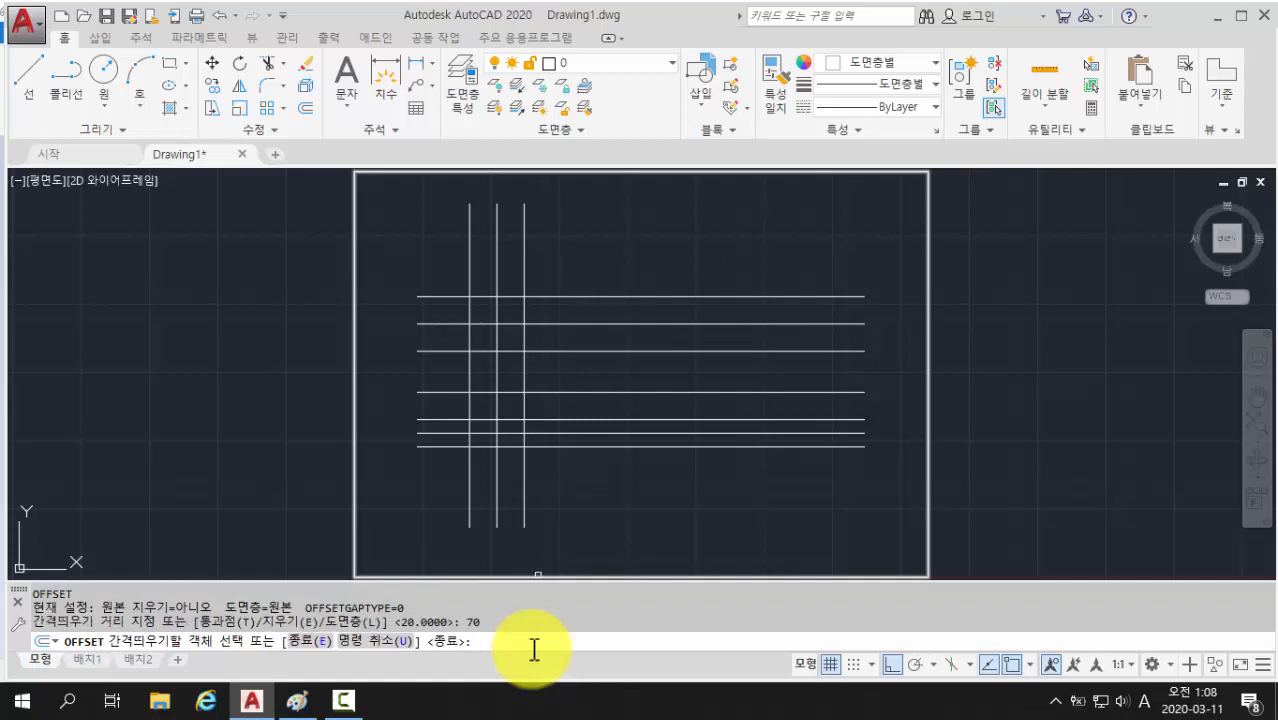
{"action": "left_click", "coordinate": [469, 273]}
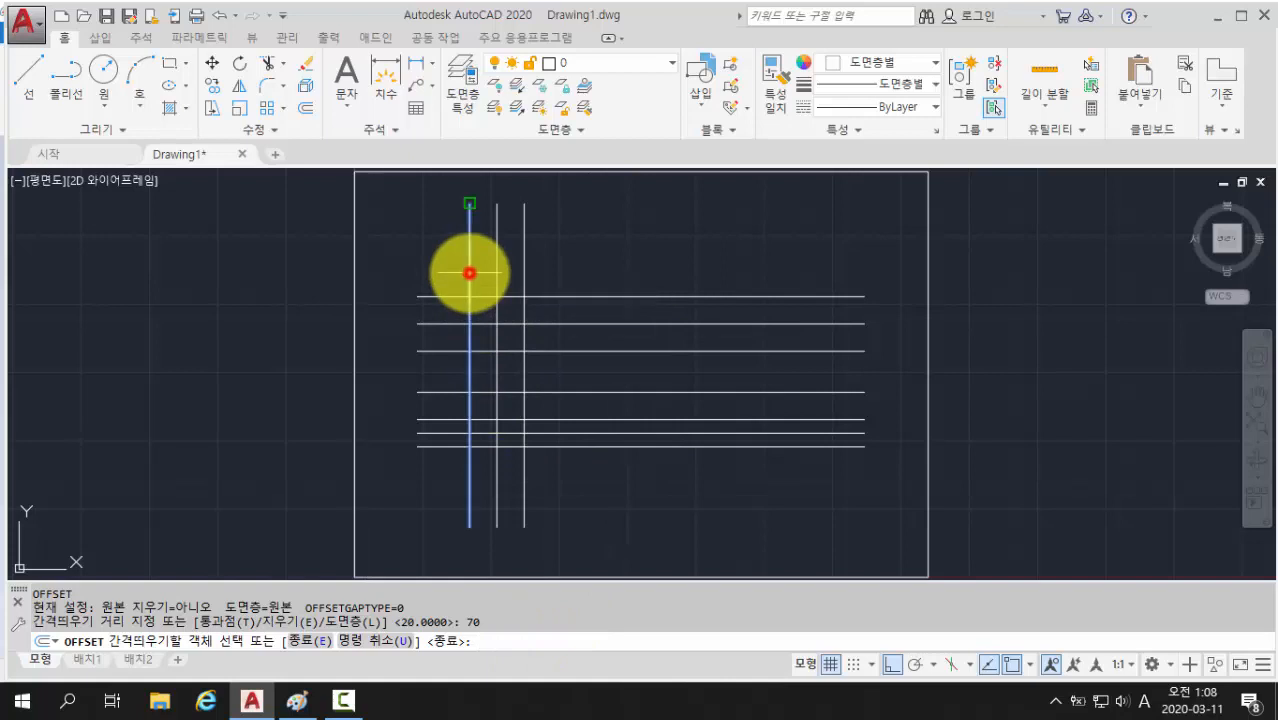
{"action": "left_click", "coordinate": [701, 270]}
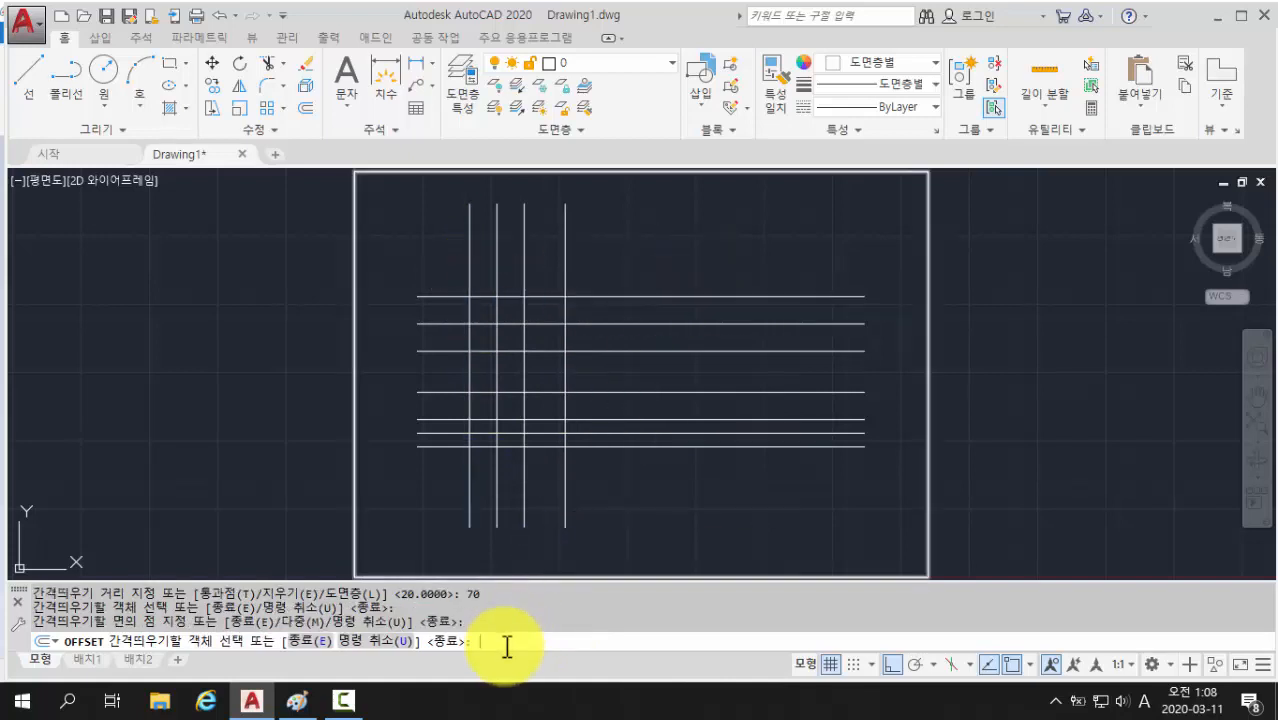
{"action": "key", "text": "Return"}
Step: Offset the rightmost vertical construction line to the left by 20 for the start of the chamfer
{"action": "key", "text": "Return"}
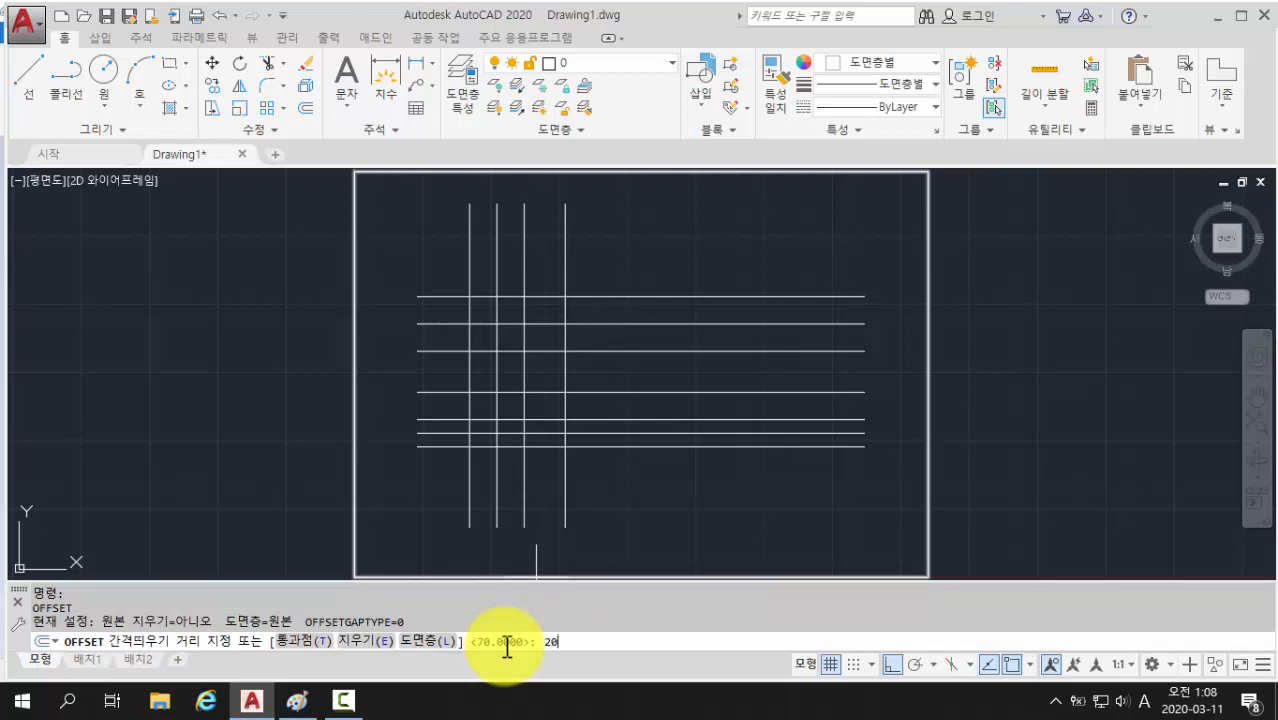
{"action": "key", "text": "Return"}
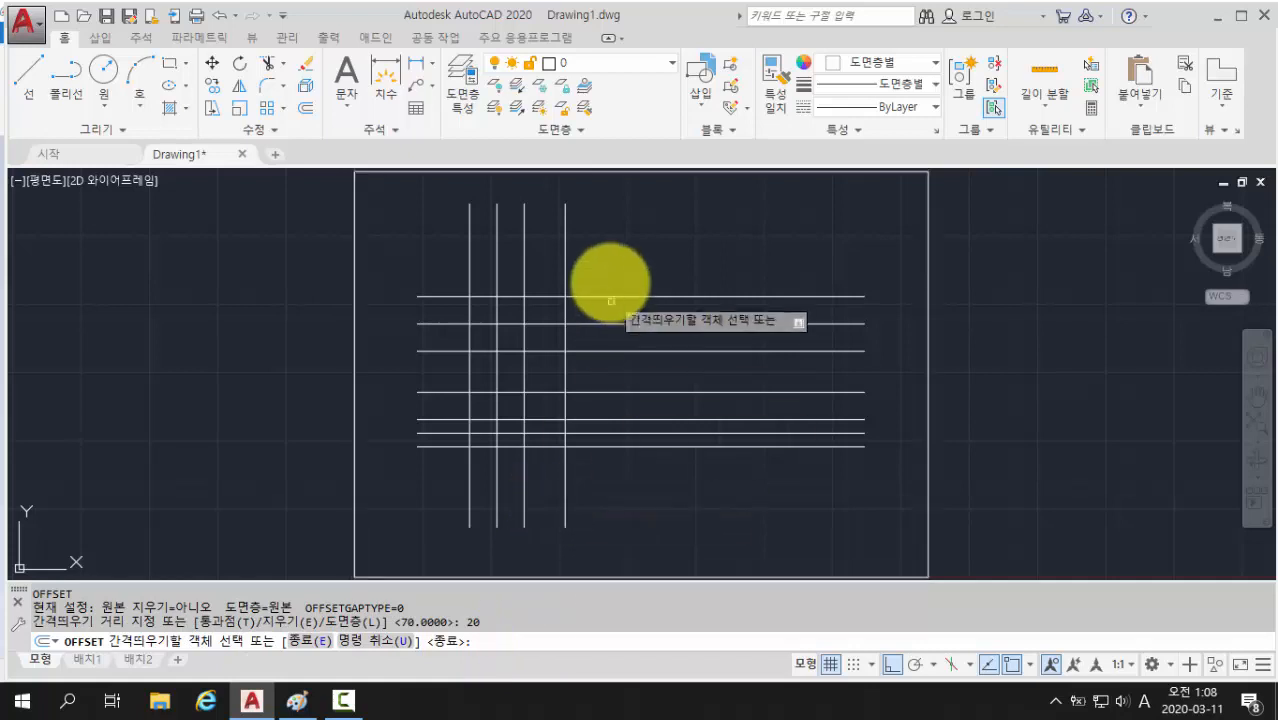
{"action": "left_click", "coordinate": [565, 263]}
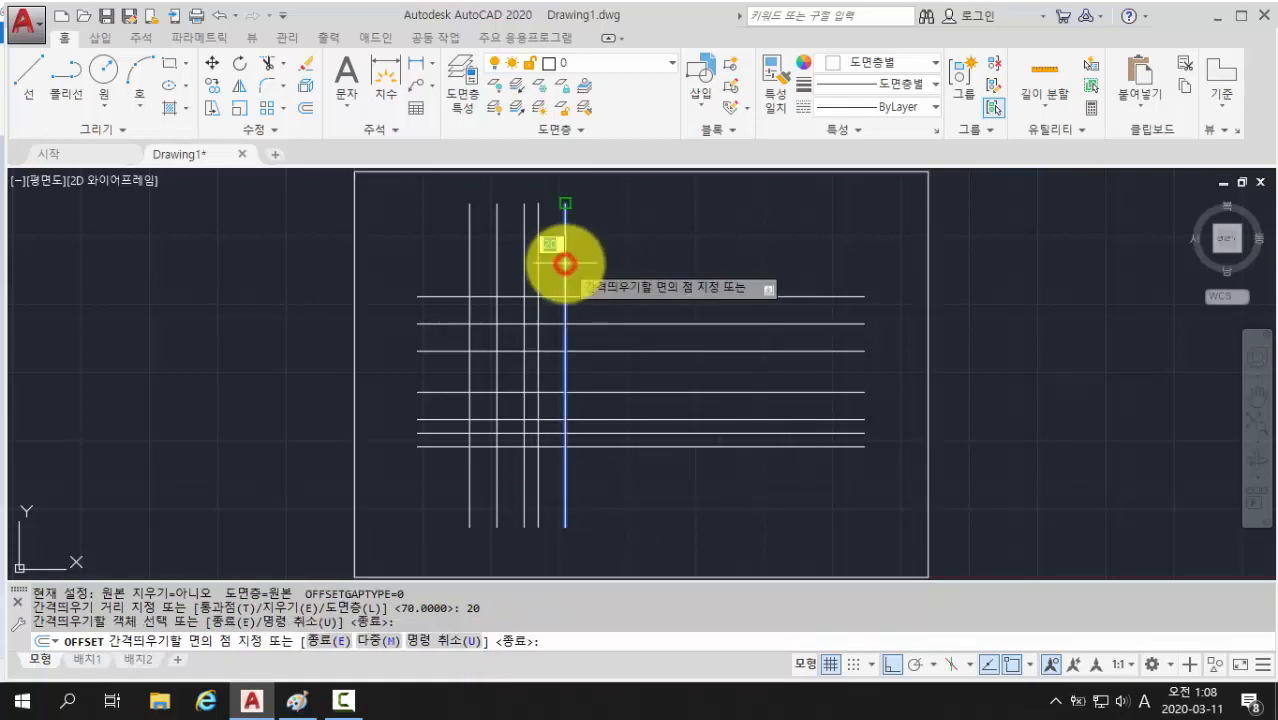
{"action": "left_click", "coordinate": [376, 262]}
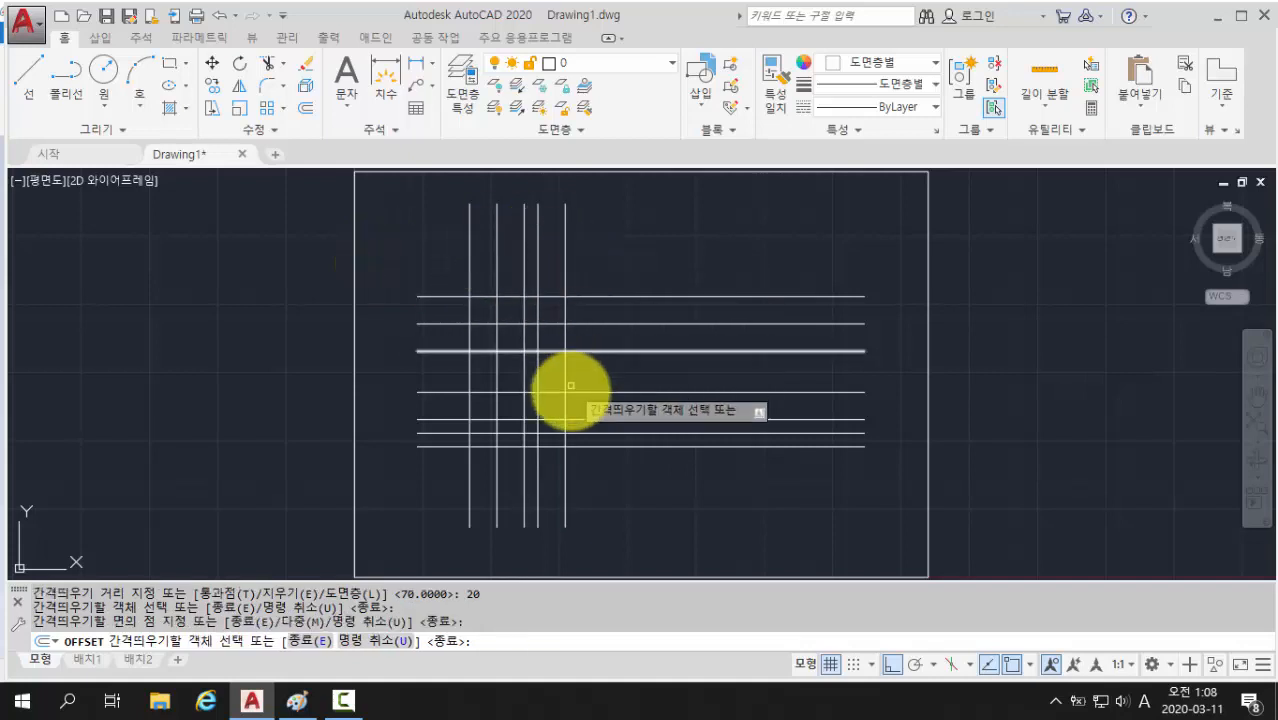
Step: Switch to Paint and, in purple, draw lines at the front view's right edge and the side view's left edge and mark their gap as 30
{"action": "left_click", "coordinate": [295, 700]}
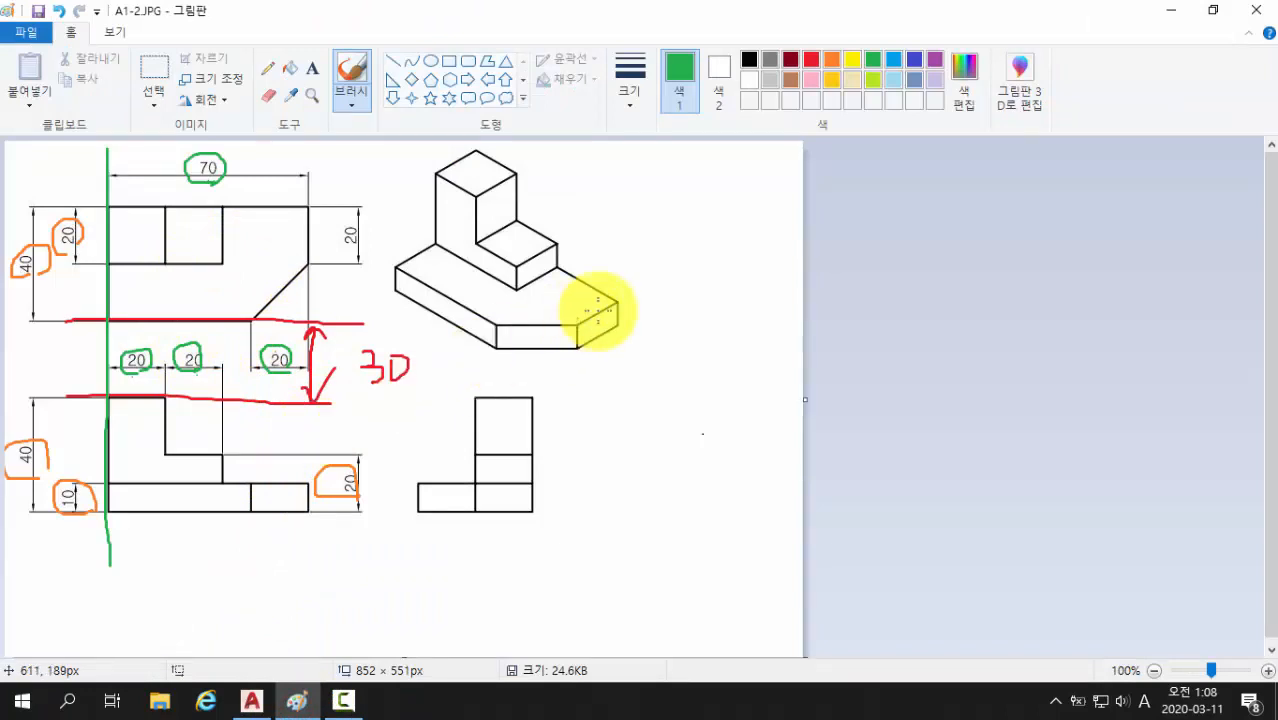
{"action": "left_click", "coordinate": [935, 60]}
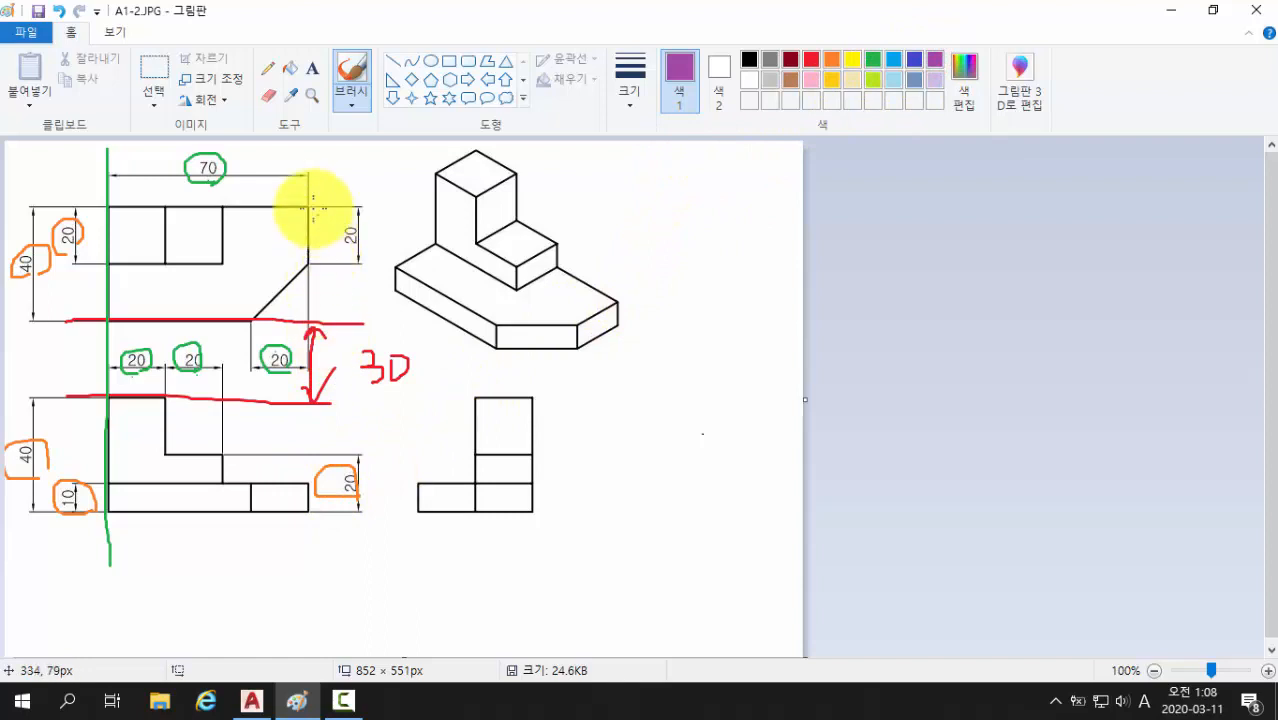
{"action": "left_click_drag", "start_coordinate": [308, 200], "coordinate": [308, 563]}
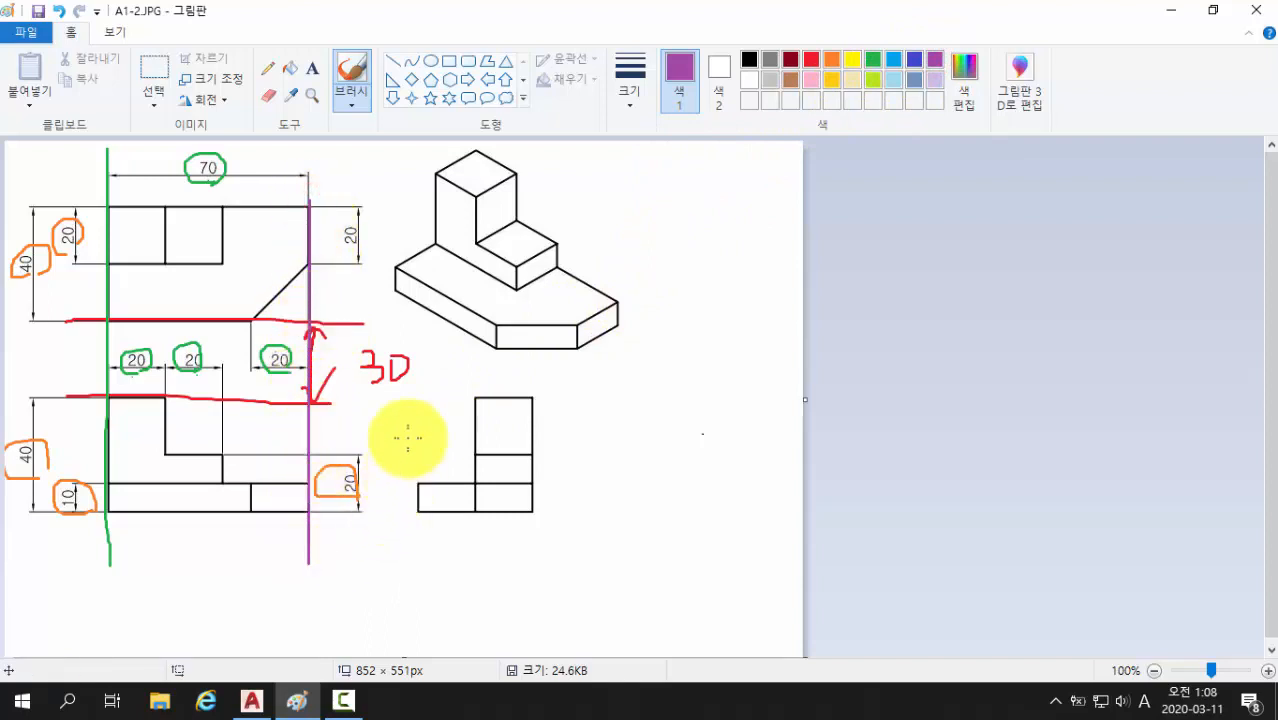
{"action": "left_click_drag", "start_coordinate": [410, 328], "coordinate": [410, 580]}
{"action": "mouse_move", "coordinate": [318, 546]}
{"action": "left_mouse_down"}
{"action": "mouse_move", "coordinate": [386, 543]}
{"action": "mouse_move", "coordinate": [372, 555]}
{"action": "mouse_move", "coordinate": [306, 549]}
{"action": "mouse_move", "coordinate": [327, 557]}
{"action": "left_mouse_up"}
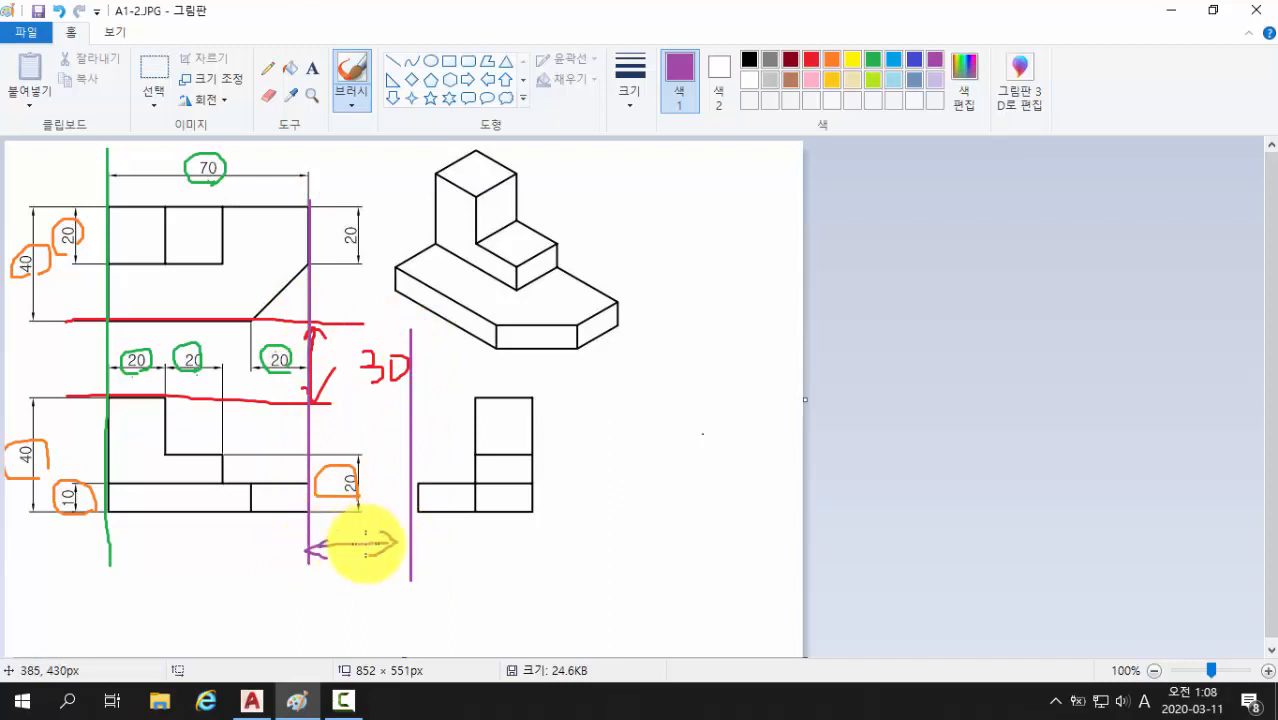
{"action": "left_click_drag", "start_coordinate": [346, 569], "coordinate": [366, 571]}
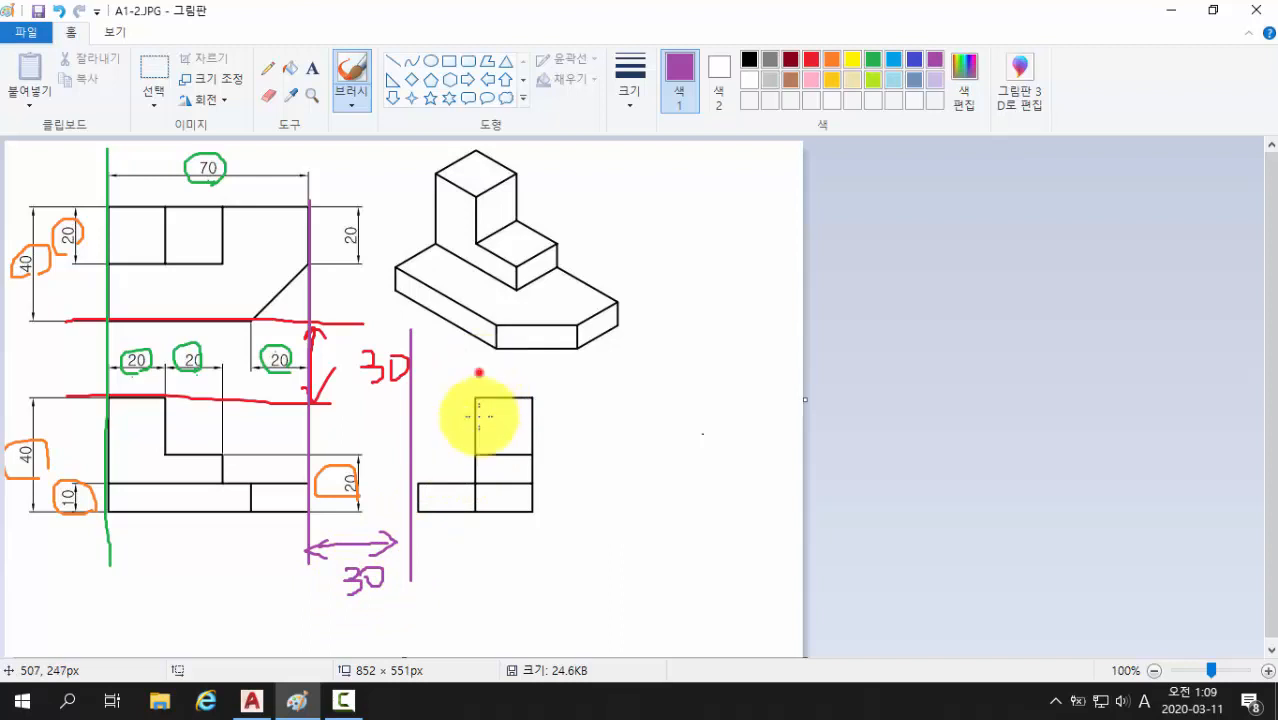
Step: Trace the side view's middle and right vertical edges in purple and label the two widths 20 and 20
{"action": "left_click_drag", "start_coordinate": [480, 372], "coordinate": [470, 575]}
{"action": "left_click_drag", "start_coordinate": [528, 368], "coordinate": [529, 582]}
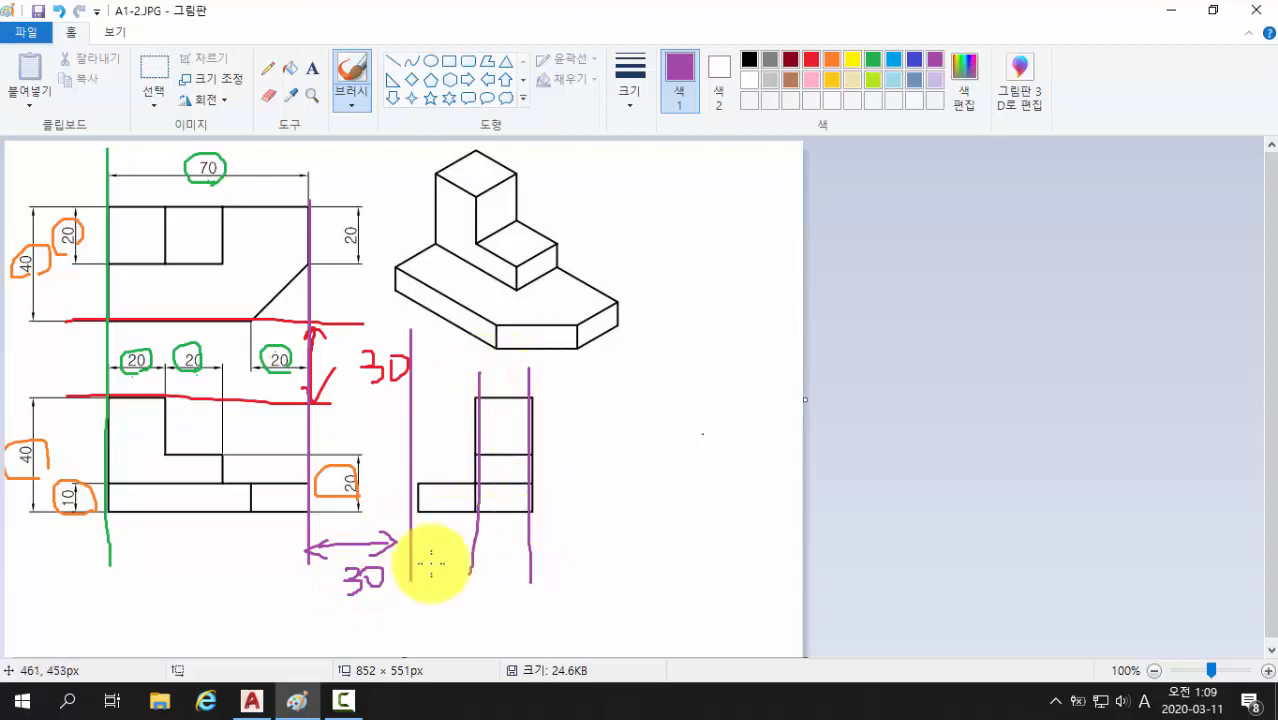
{"action": "left_click_drag", "start_coordinate": [428, 540], "coordinate": [453, 555]}
{"action": "left_click_drag", "start_coordinate": [490, 543], "coordinate": [507, 558]}
{"action": "left_click_drag", "start_coordinate": [505, 542], "coordinate": [507, 557]}
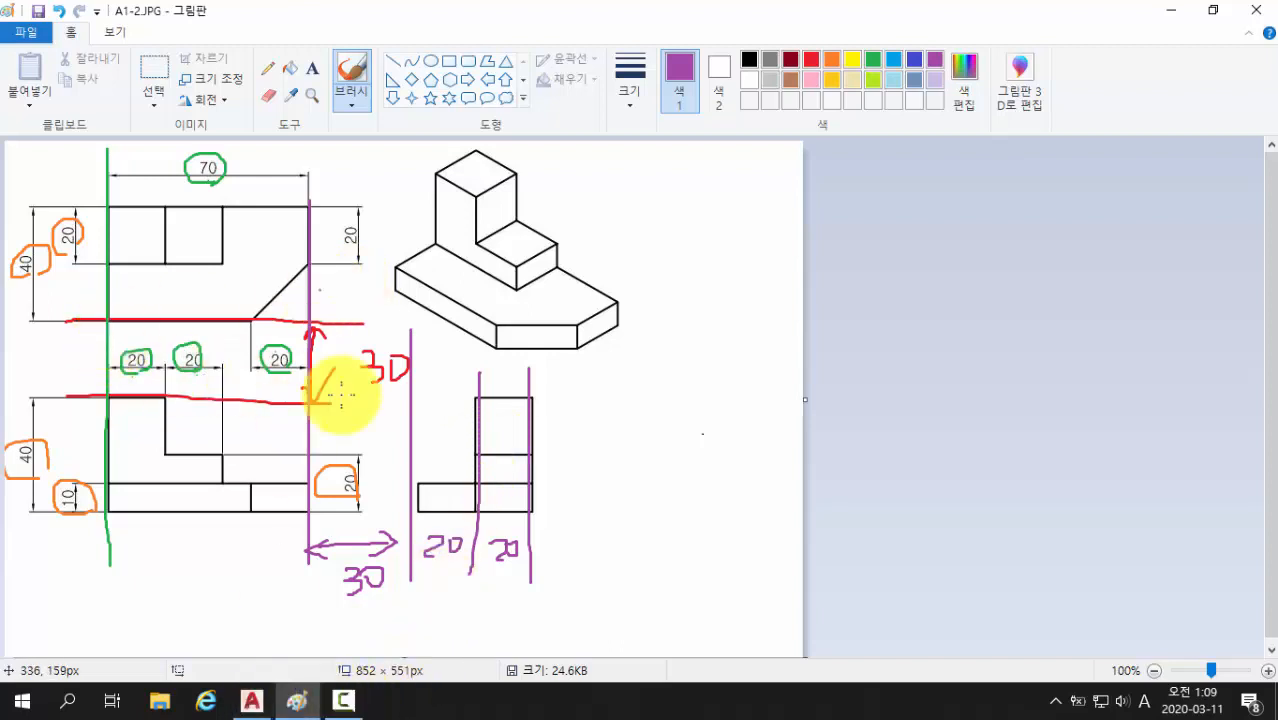
Step: Switch to AutoCAD and offset the rightmost vertical construction line to the right by 30 for the gap to the side view
{"action": "left_click", "coordinate": [252, 700]}
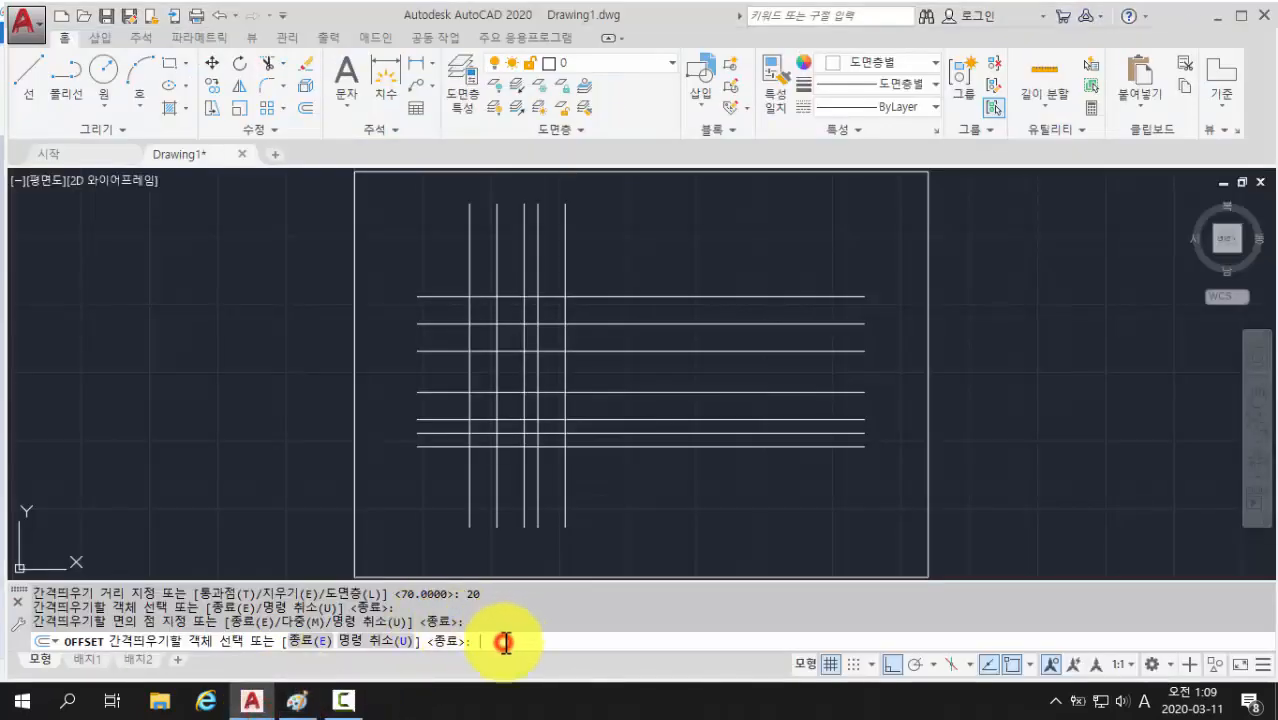
{"action": "key", "text": "Return"}
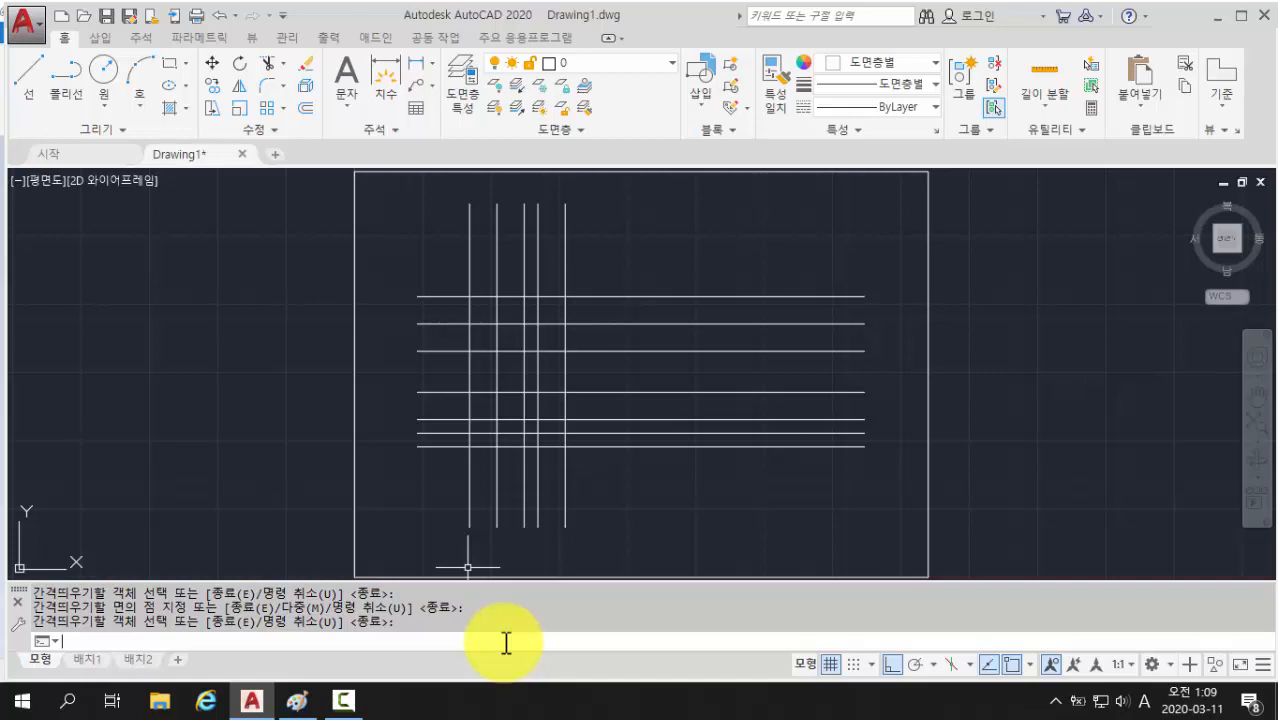
{"action": "key", "text": "Return"}
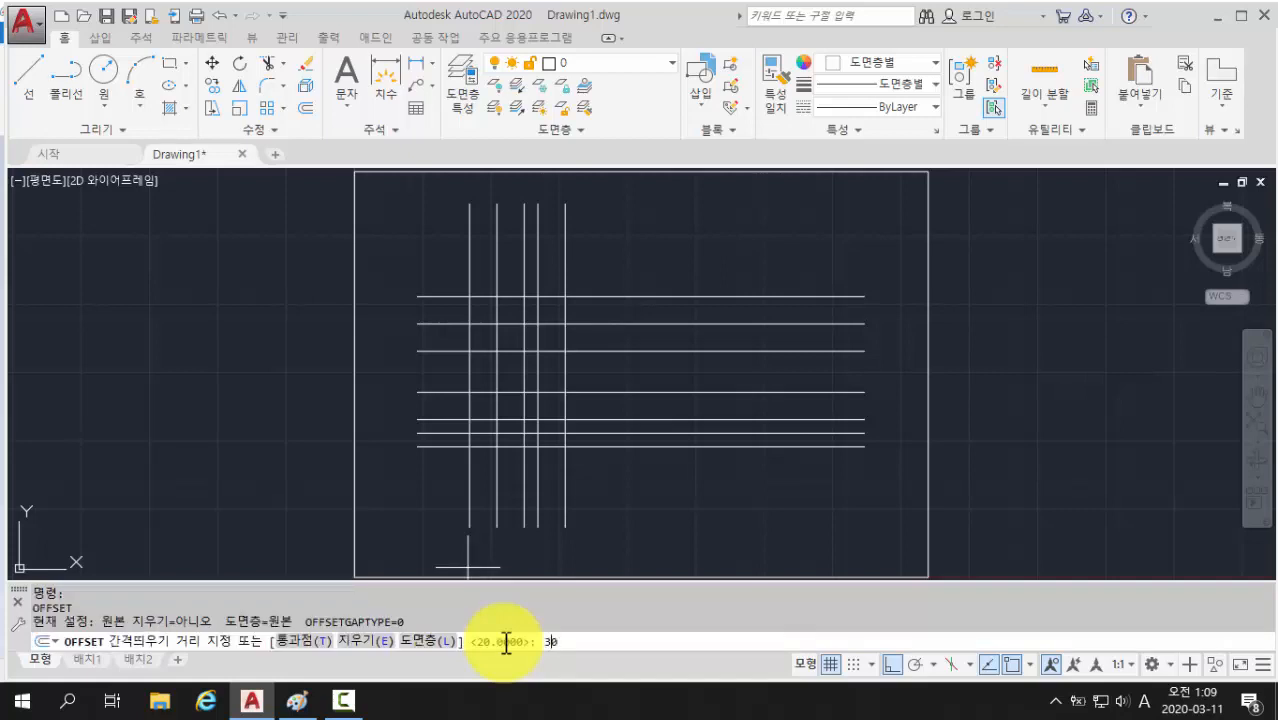
{"action": "type", "text": "30"}
{"action": "key", "text": "Return"}
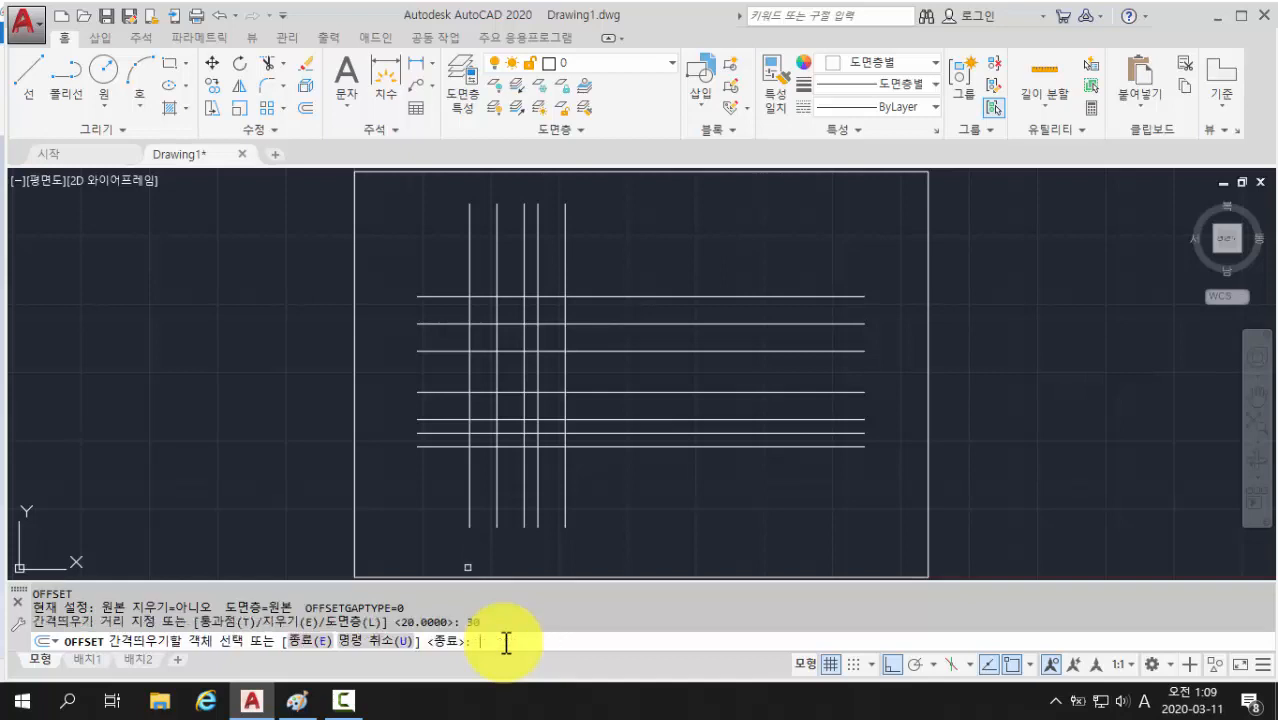
{"action": "left_click", "coordinate": [567, 258]}
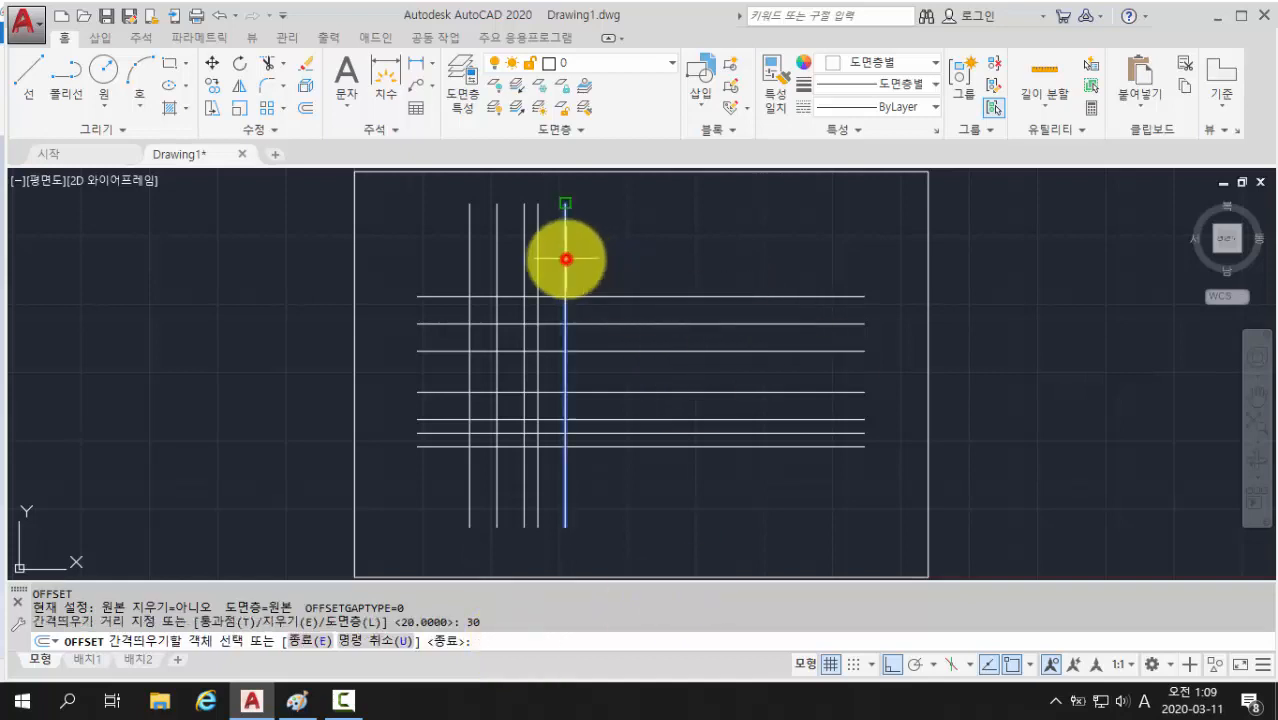
{"action": "left_click", "coordinate": [685, 259]}
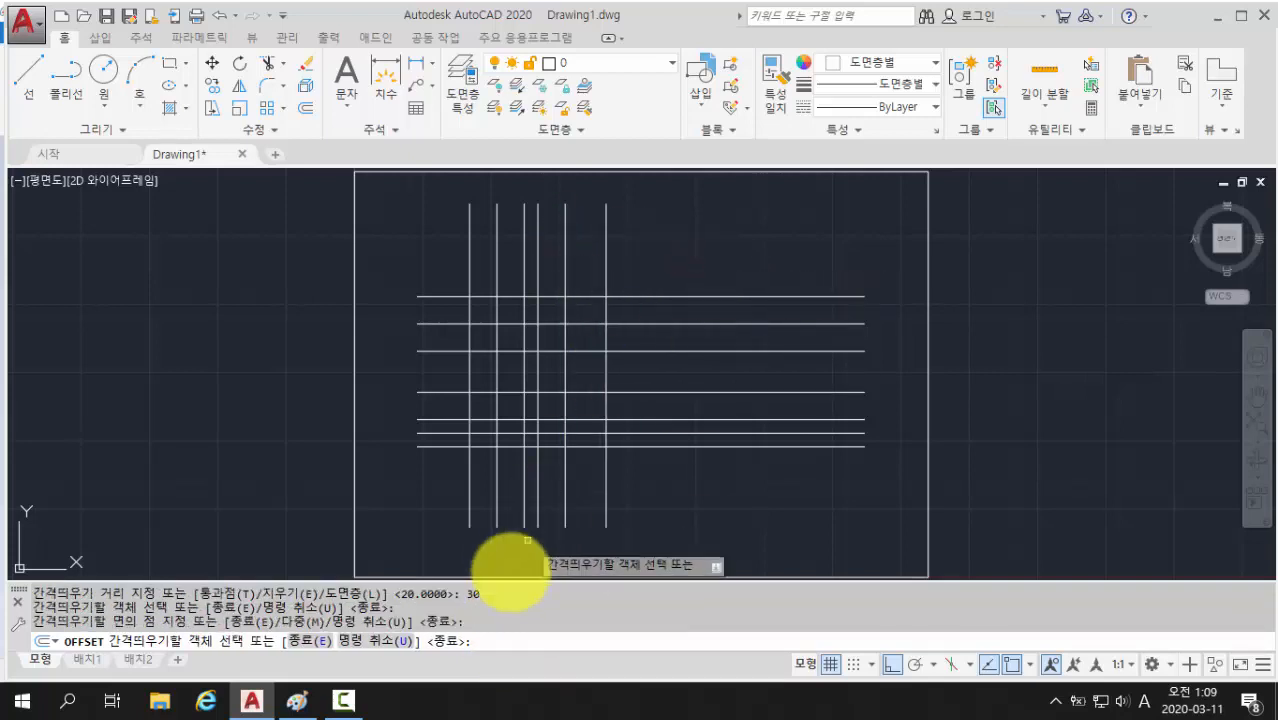
{"action": "key", "text": "Return"}
Step: Offset the rightmost vertical line to the right by 20, twice in succession, for the side view's widths
{"action": "key", "text": "Return"}
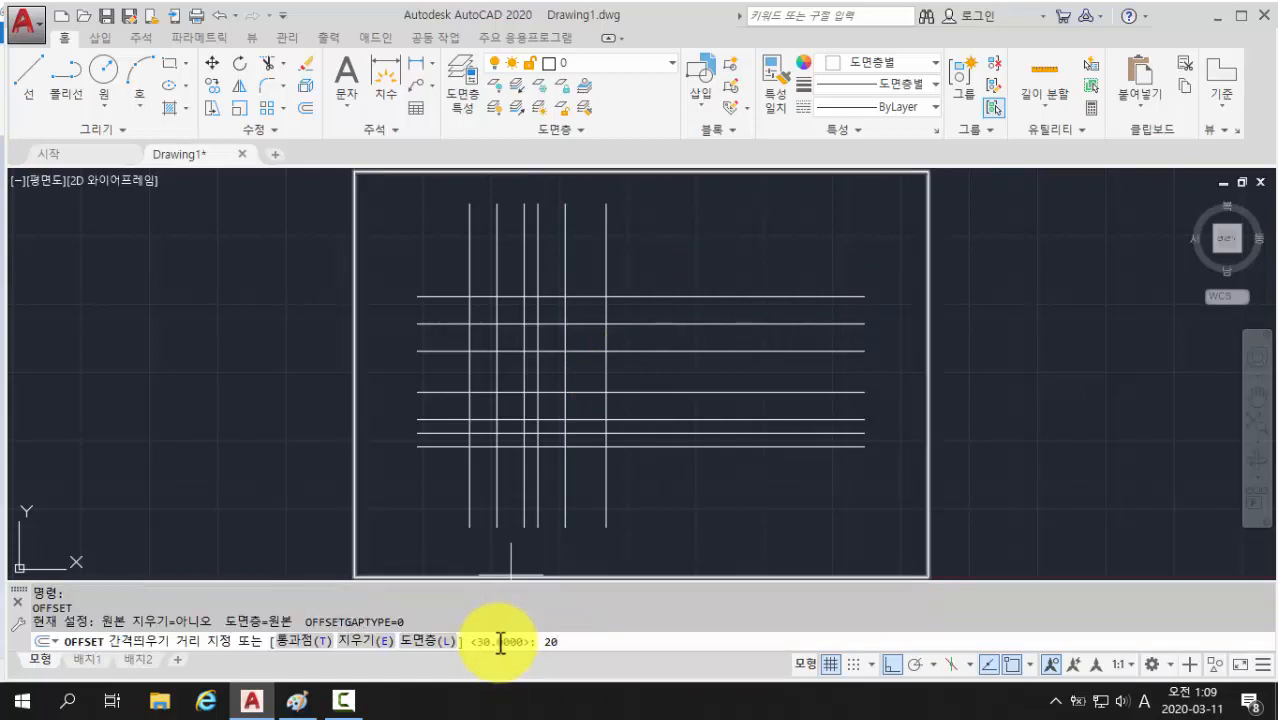
{"action": "key", "text": "Return"}
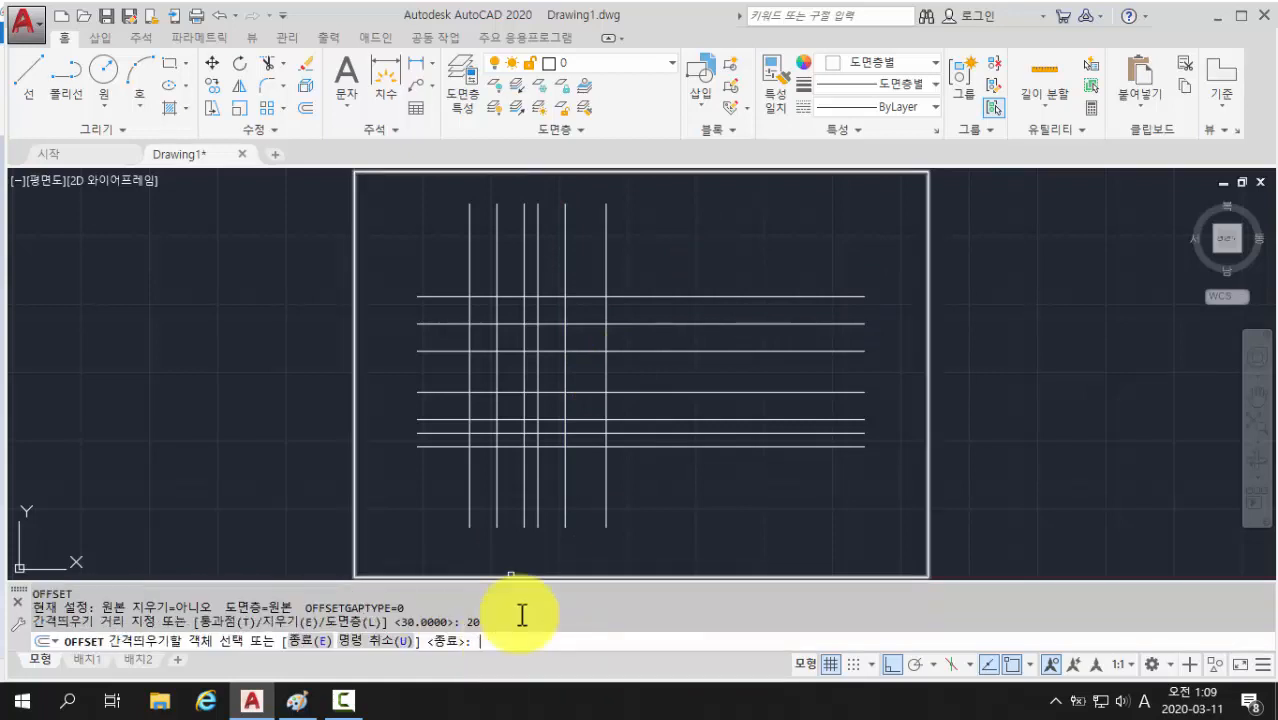
{"action": "left_click", "coordinate": [607, 265]}
{"action": "left_click", "coordinate": [666, 271]}
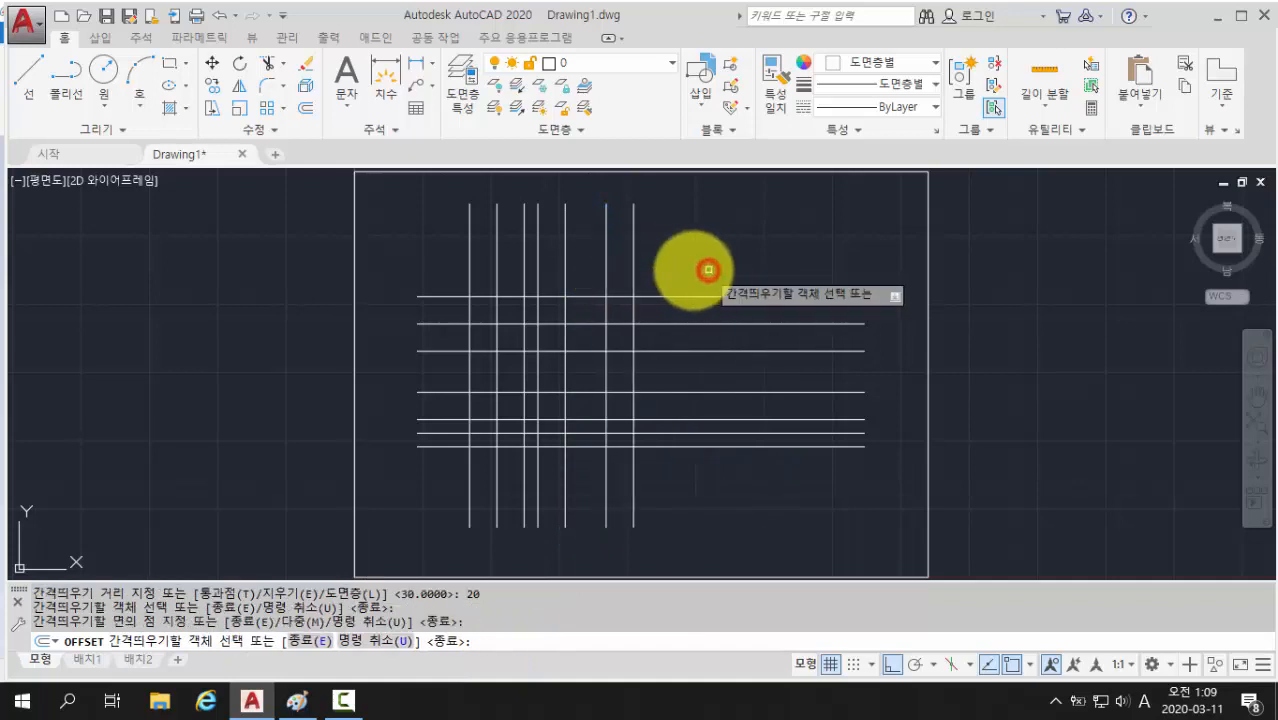
{"action": "left_click", "coordinate": [634, 266]}
{"action": "left_click", "coordinate": [714, 268]}
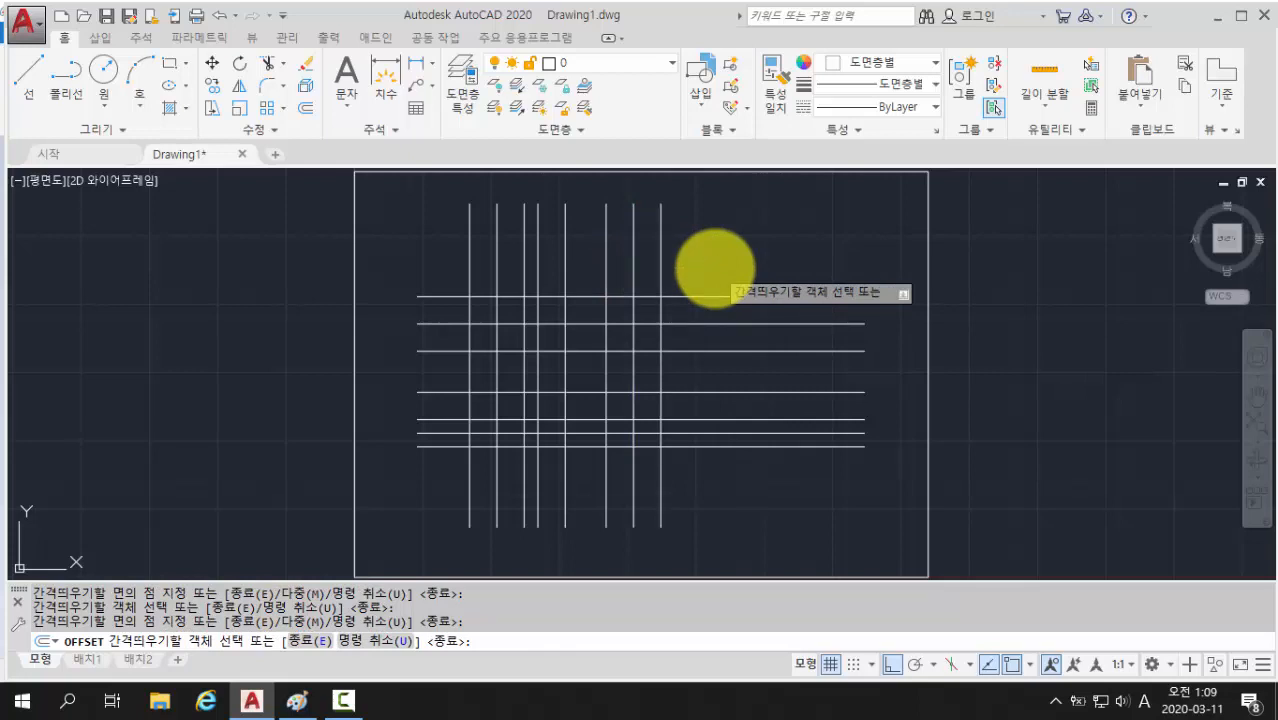
{"action": "key", "text": "Return"}
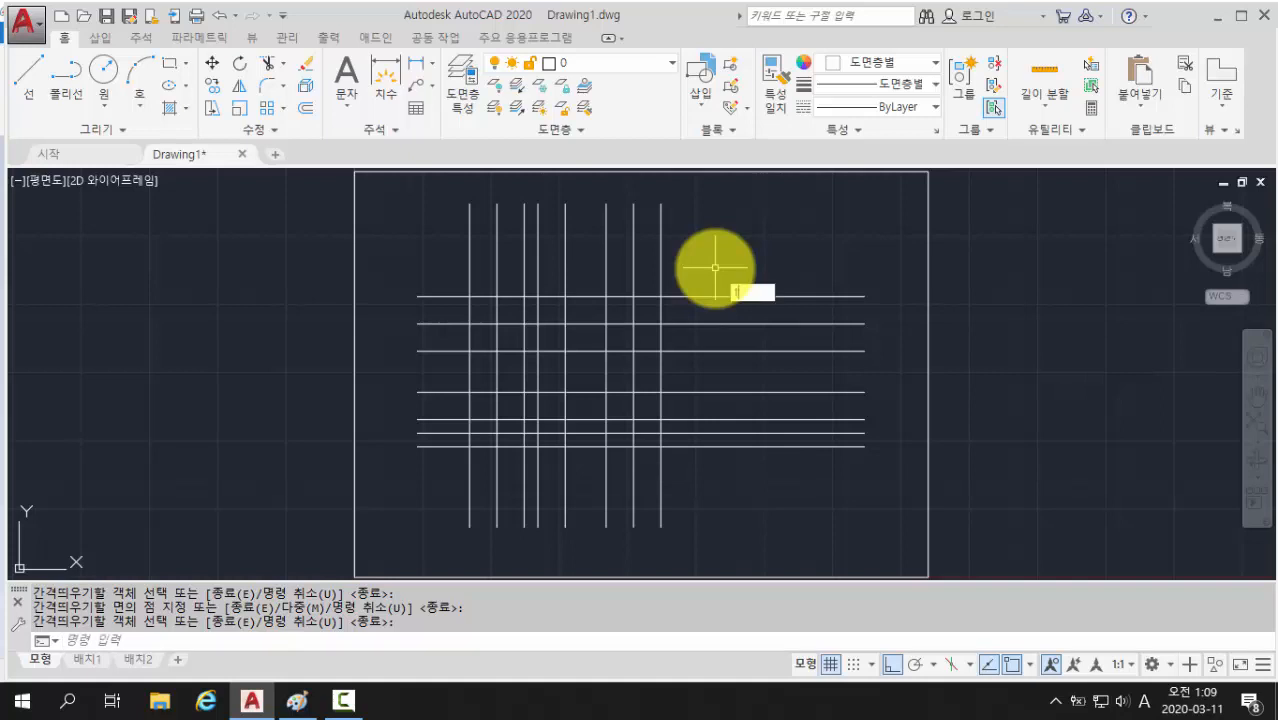
Step: Trim the construction lines' overhanging ends on all four sides of the grid, using every line as a cutting edge
{"action": "key", "text": "Return"}
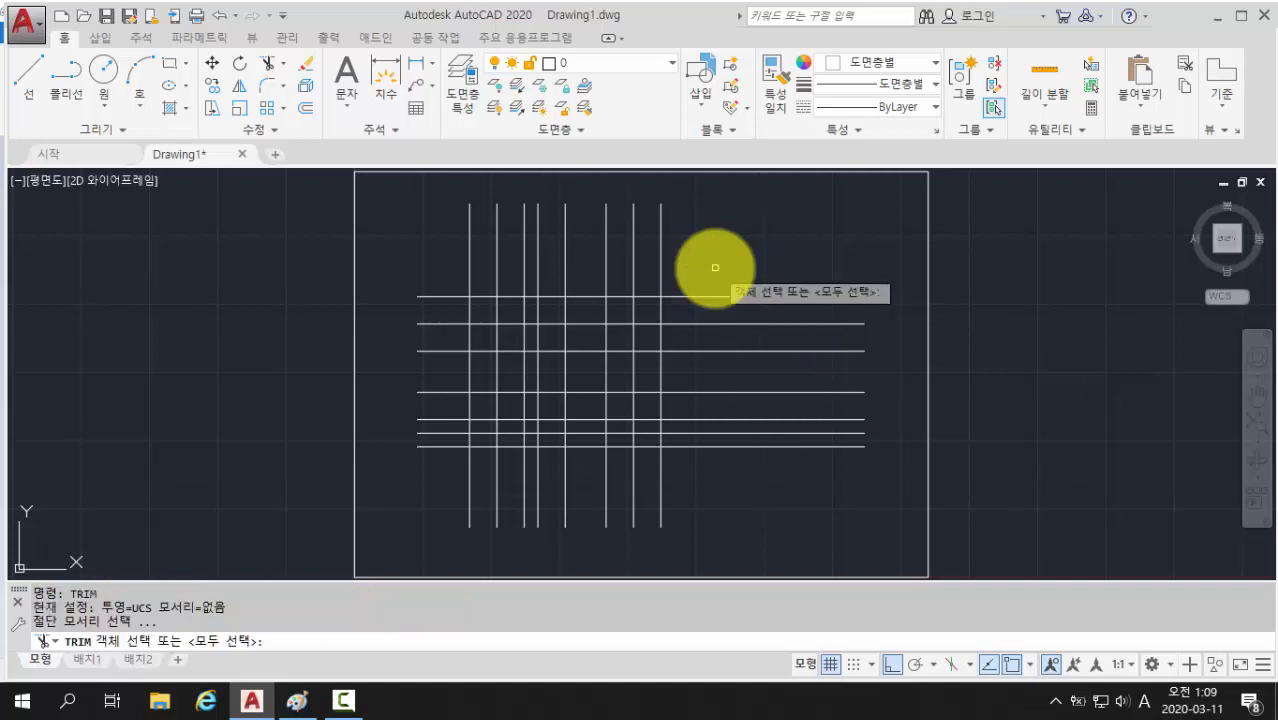
{"action": "key", "text": "Return"}
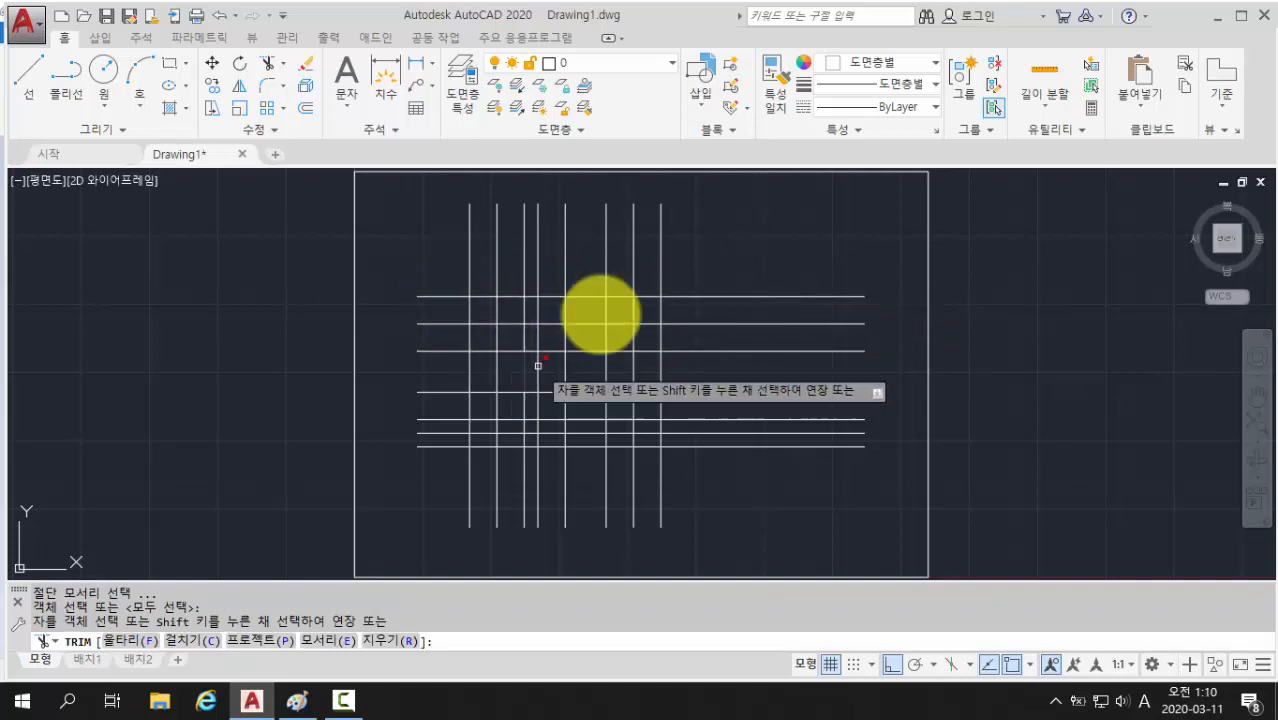
{"action": "left_click", "coordinate": [704, 238]}
{"action": "left_click", "coordinate": [416, 268]}
{"action": "left_click", "coordinate": [430, 270]}
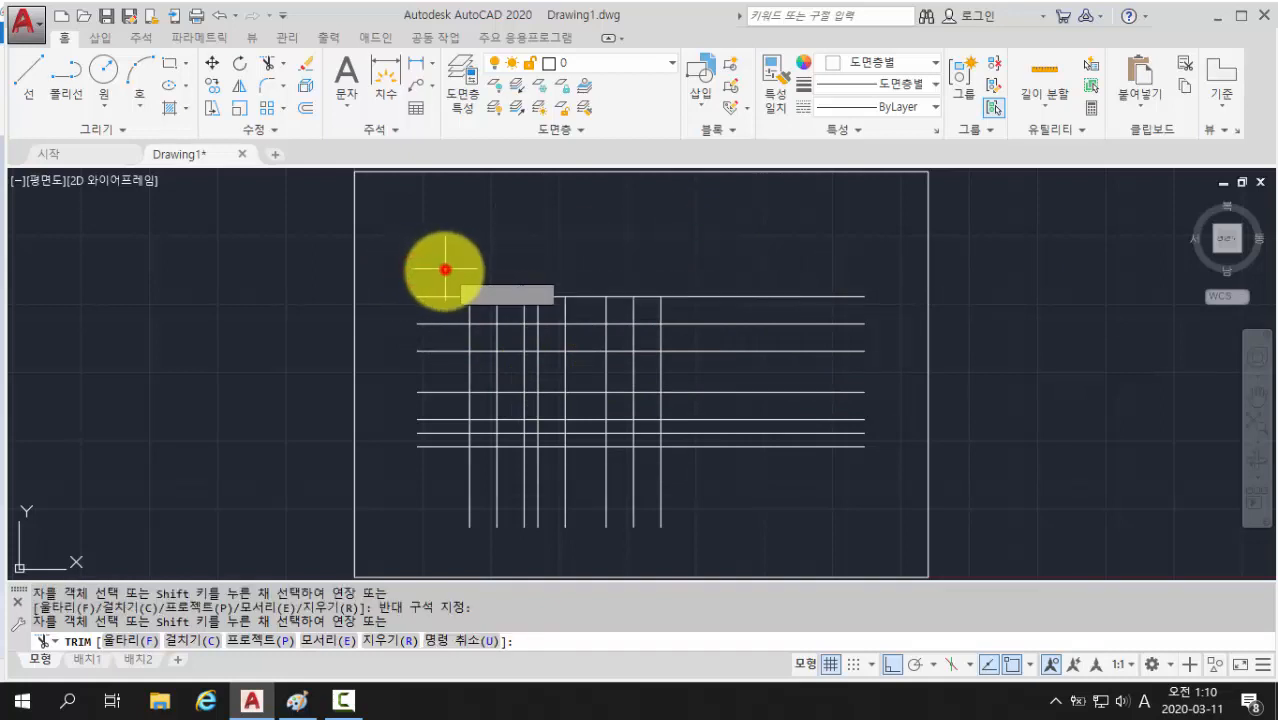
{"action": "left_click", "coordinate": [422, 457]}
{"action": "left_click", "coordinate": [442, 462]}
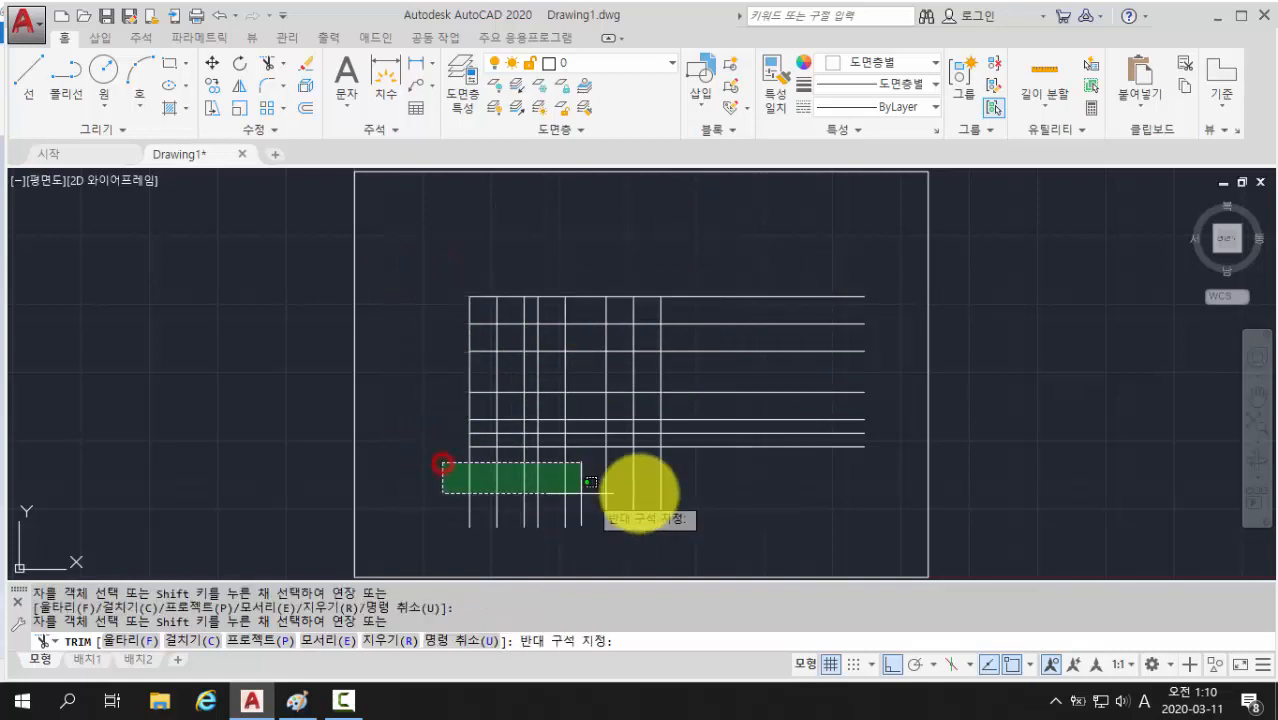
{"action": "left_click", "coordinate": [690, 468]}
{"action": "left_click", "coordinate": [756, 475]}
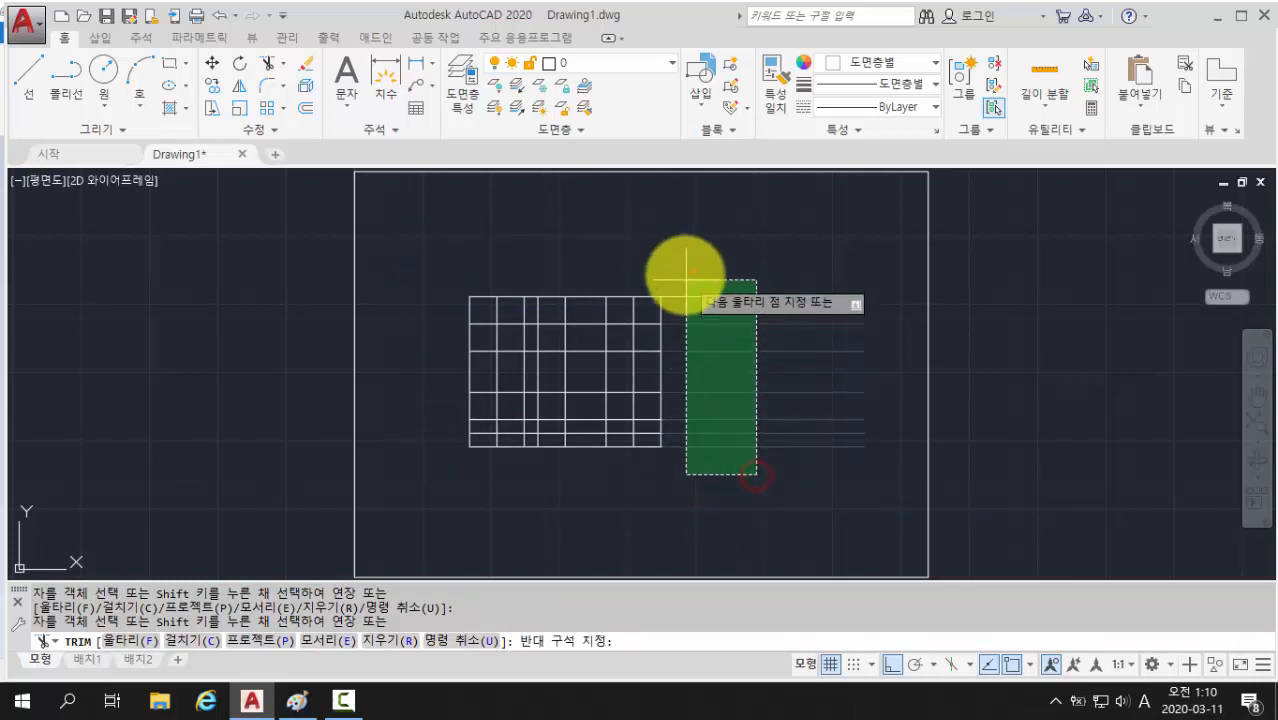
{"action": "left_click", "coordinate": [685, 273]}
Step: Trim away the line segments in the vertical and horizontal gaps between views, splitting the grid into four separate blocks
{"action": "scroll", "coordinate": [567, 372], "scroll_direction": "up", "scroll_amount": 2}
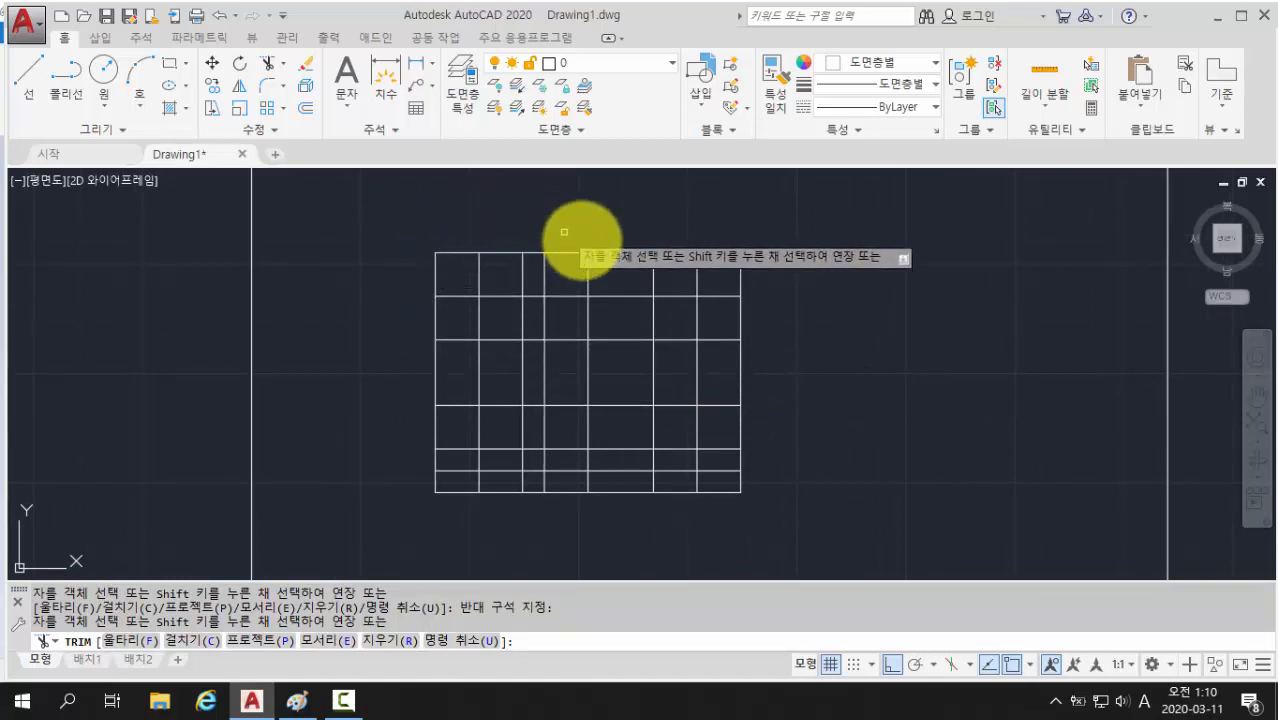
{"action": "mouse_move", "coordinate": [633, 220]}
{"action": "left_mouse_down"}
{"action": "mouse_move", "coordinate": [616, 540]}
{"action": "mouse_move", "coordinate": [608, 533]}
{"action": "left_mouse_up"}
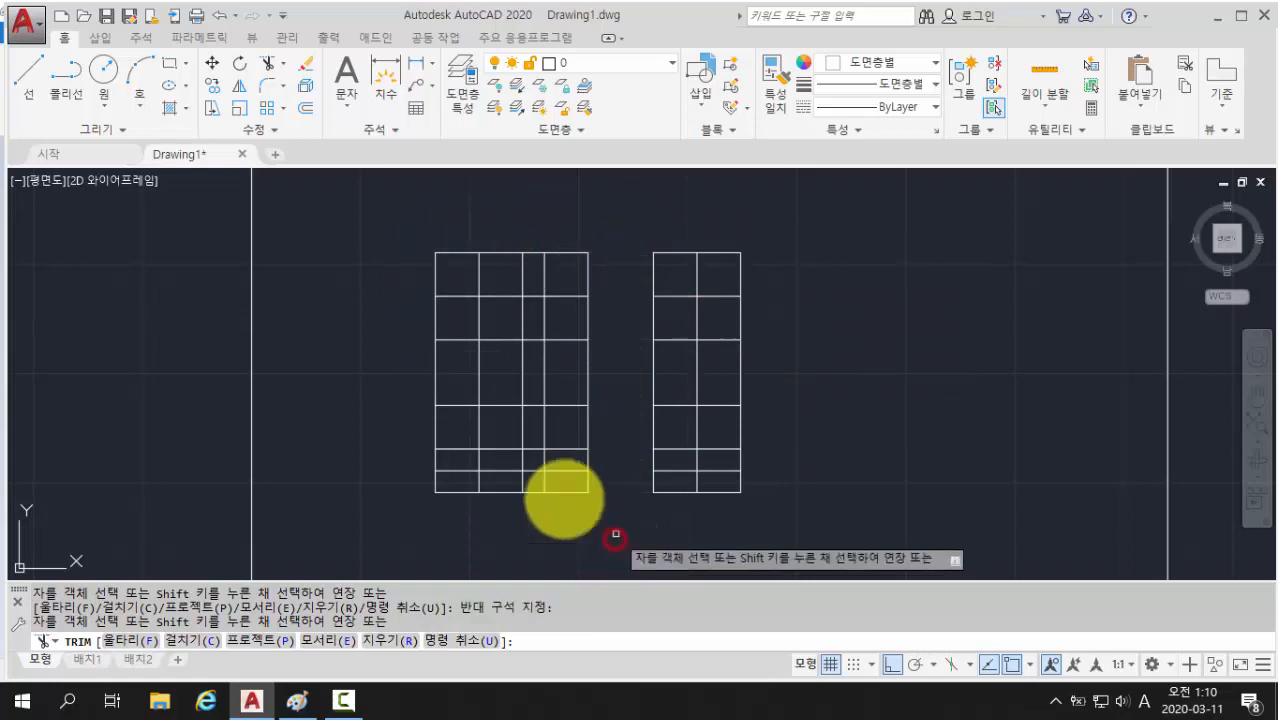
{"action": "mouse_move", "coordinate": [385, 362]}
{"action": "left_mouse_down"}
{"action": "mouse_move", "coordinate": [765, 365]}
{"action": "mouse_move", "coordinate": [770, 378]}
{"action": "left_mouse_up"}
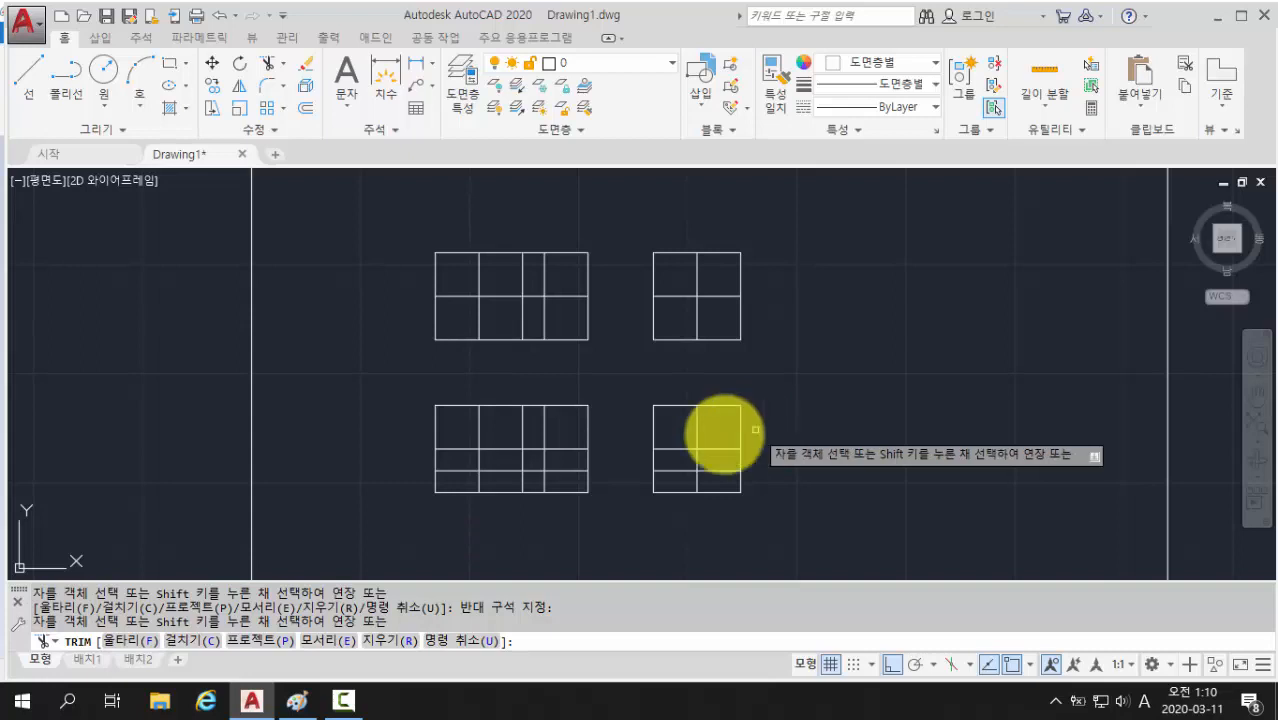
Step: Check A1-2.JPG in Paint, return to AutoCAD and trim the side view's upper-left lines to leave its L-shaped outline
{"action": "left_click", "coordinate": [296, 703]}
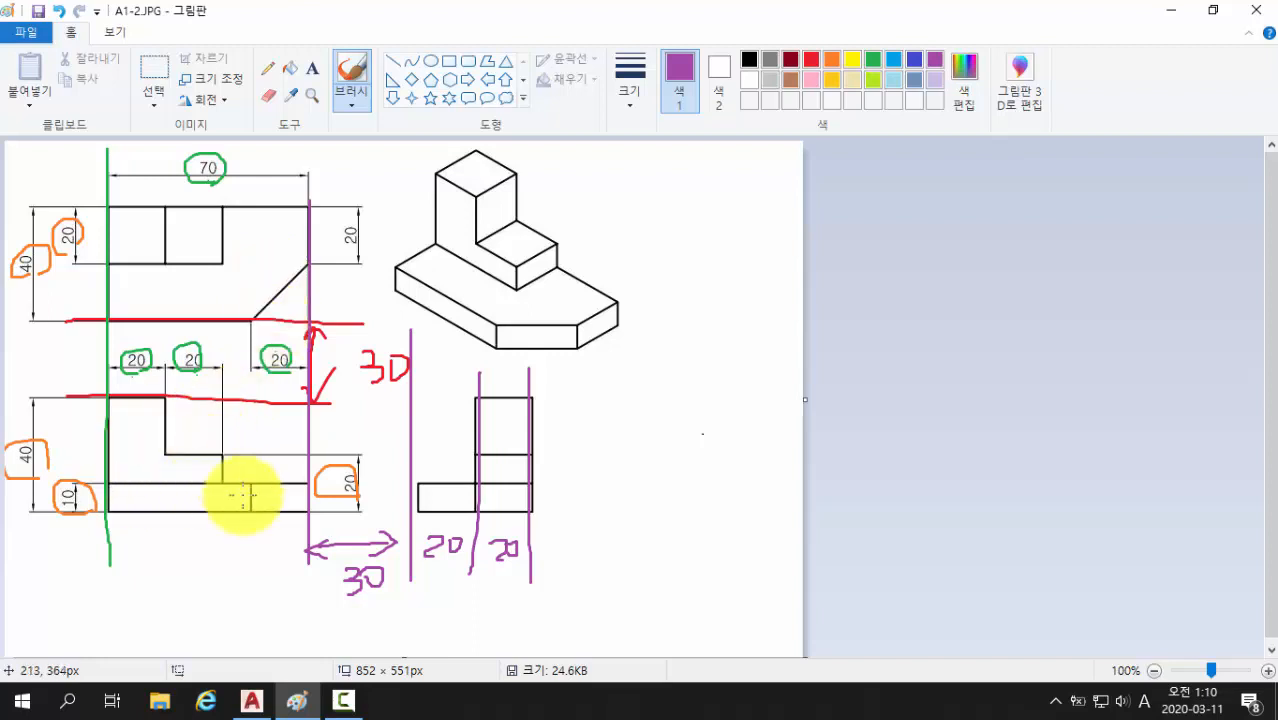
{"action": "left_click", "coordinate": [251, 701]}
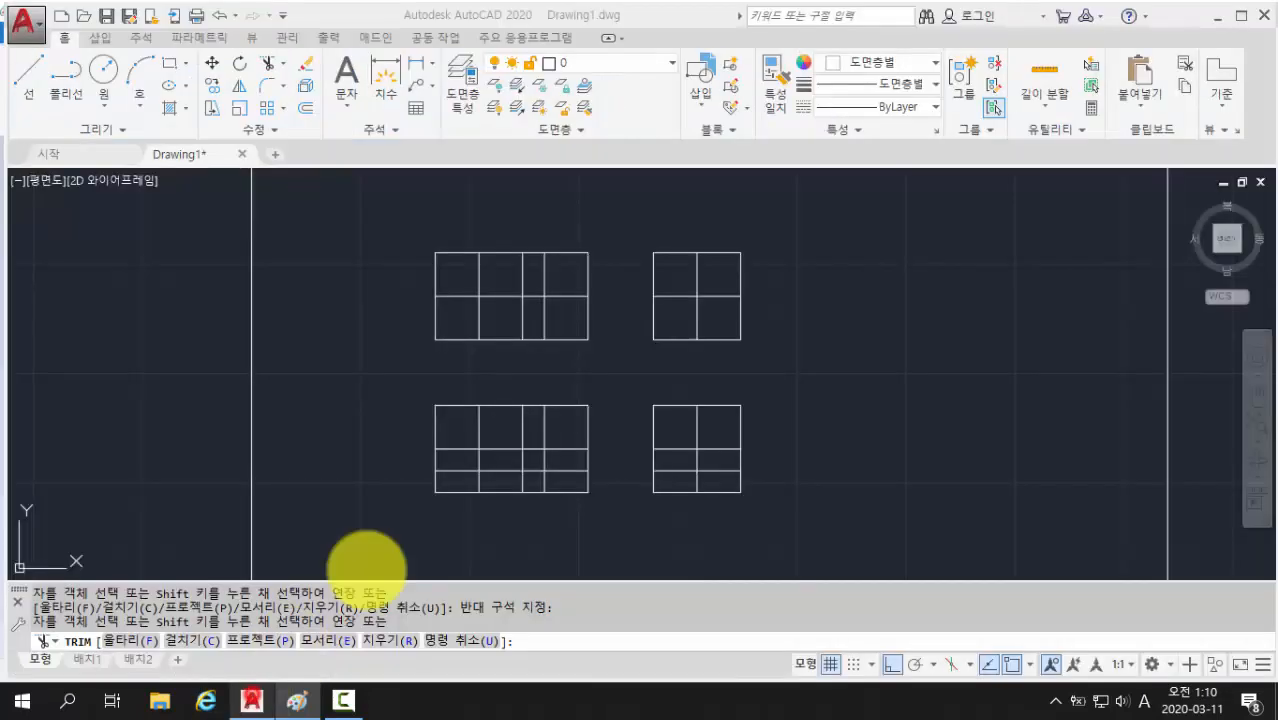
{"action": "scroll", "coordinate": [676, 428], "scroll_direction": "up", "scroll_amount": 2}
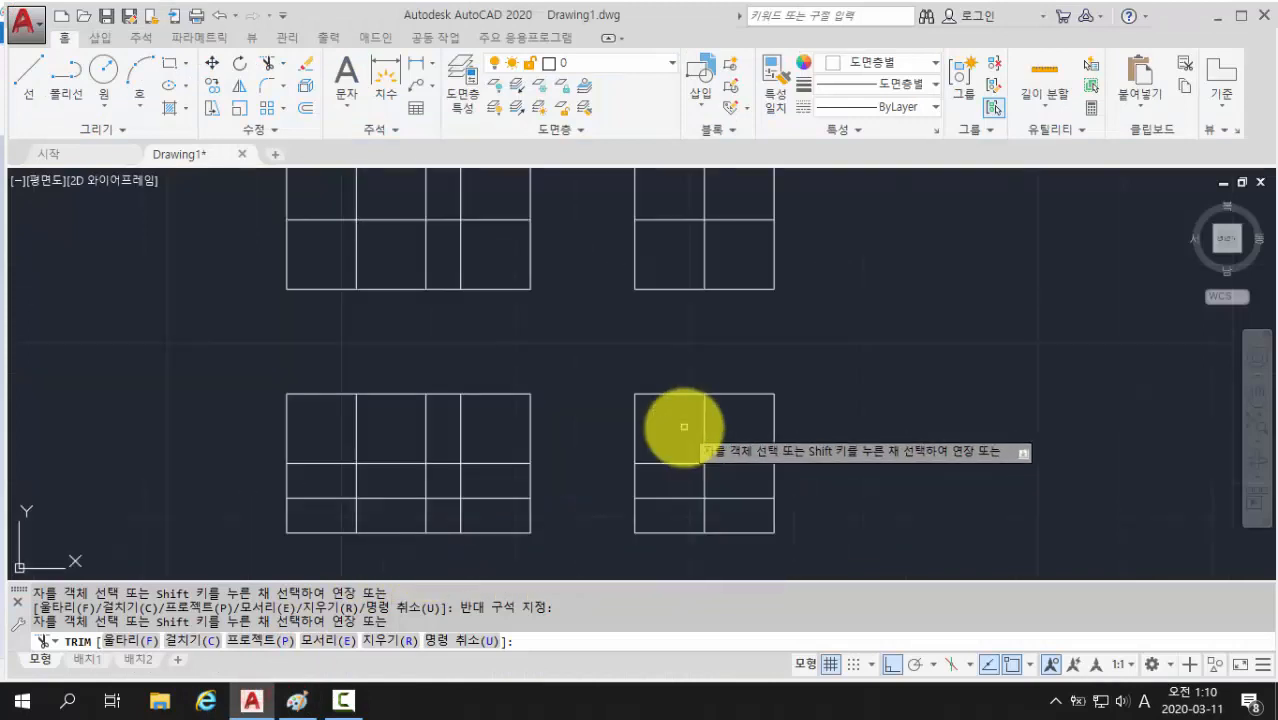
{"action": "middle_click_drag", "start_coordinate": [676, 428], "coordinate": [642, 372]}
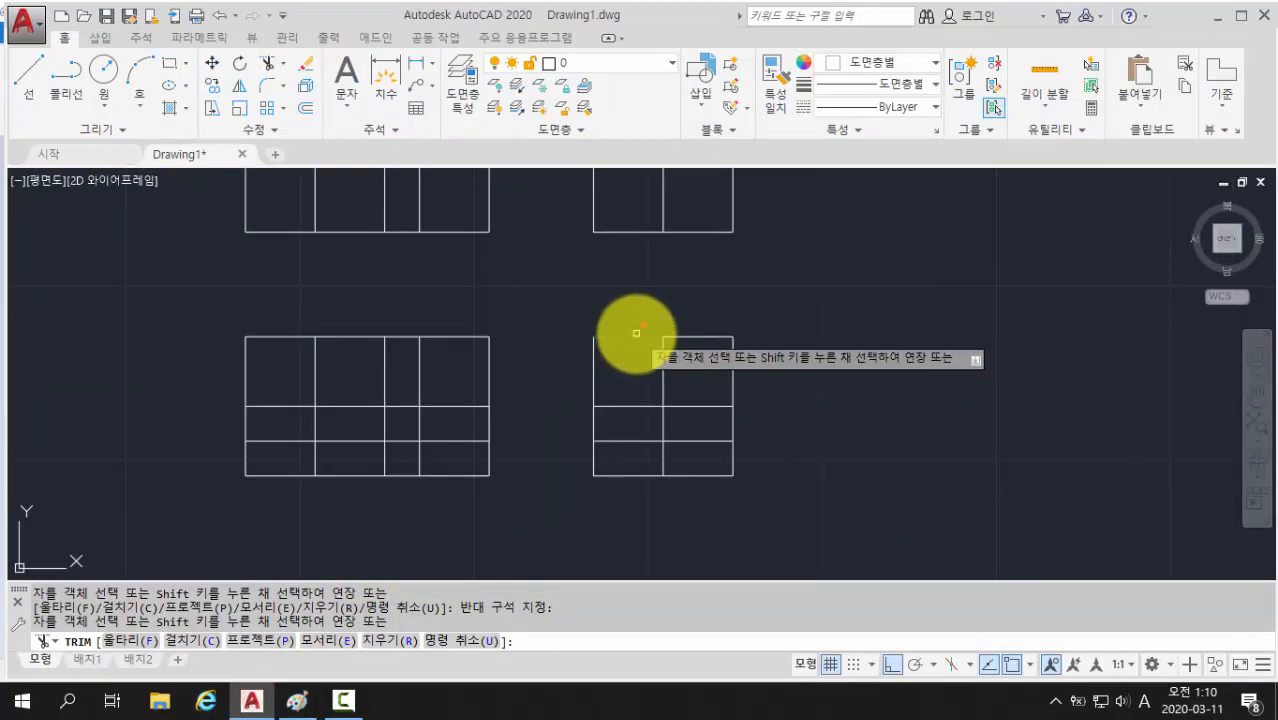
{"action": "left_click", "coordinate": [634, 334]}
{"action": "left_click", "coordinate": [633, 345]}
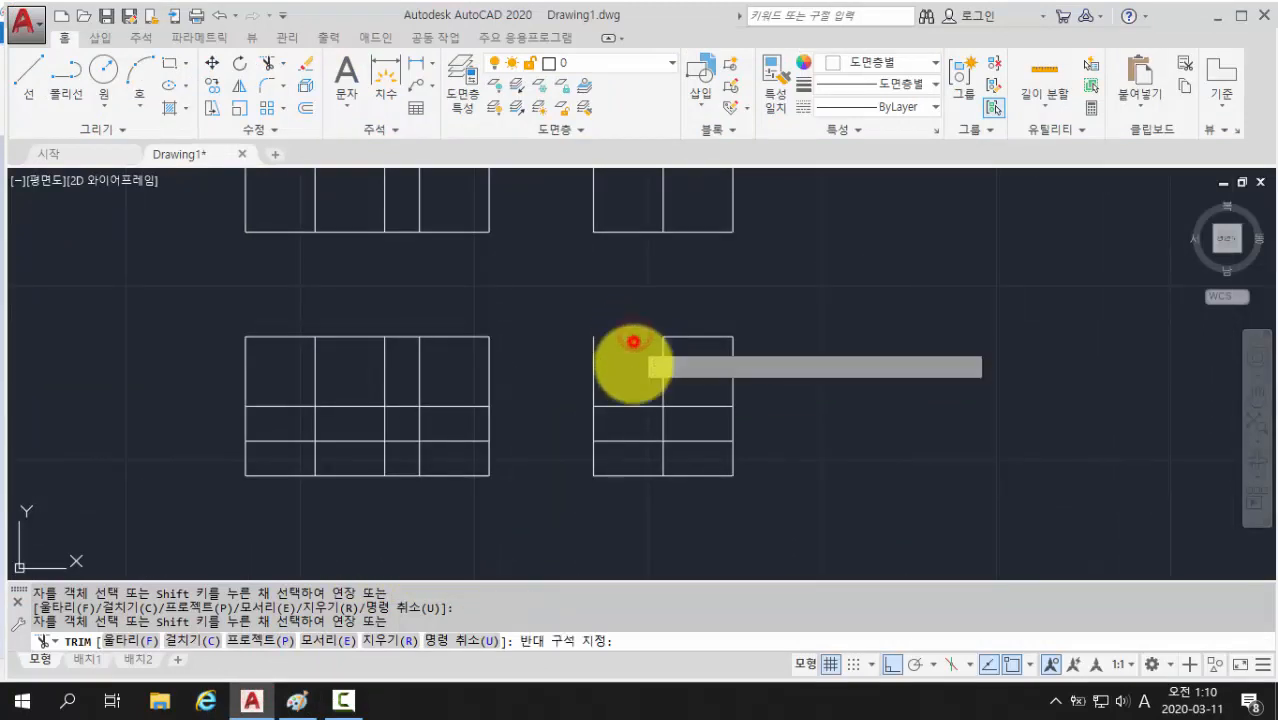
{"action": "left_click", "coordinate": [634, 408]}
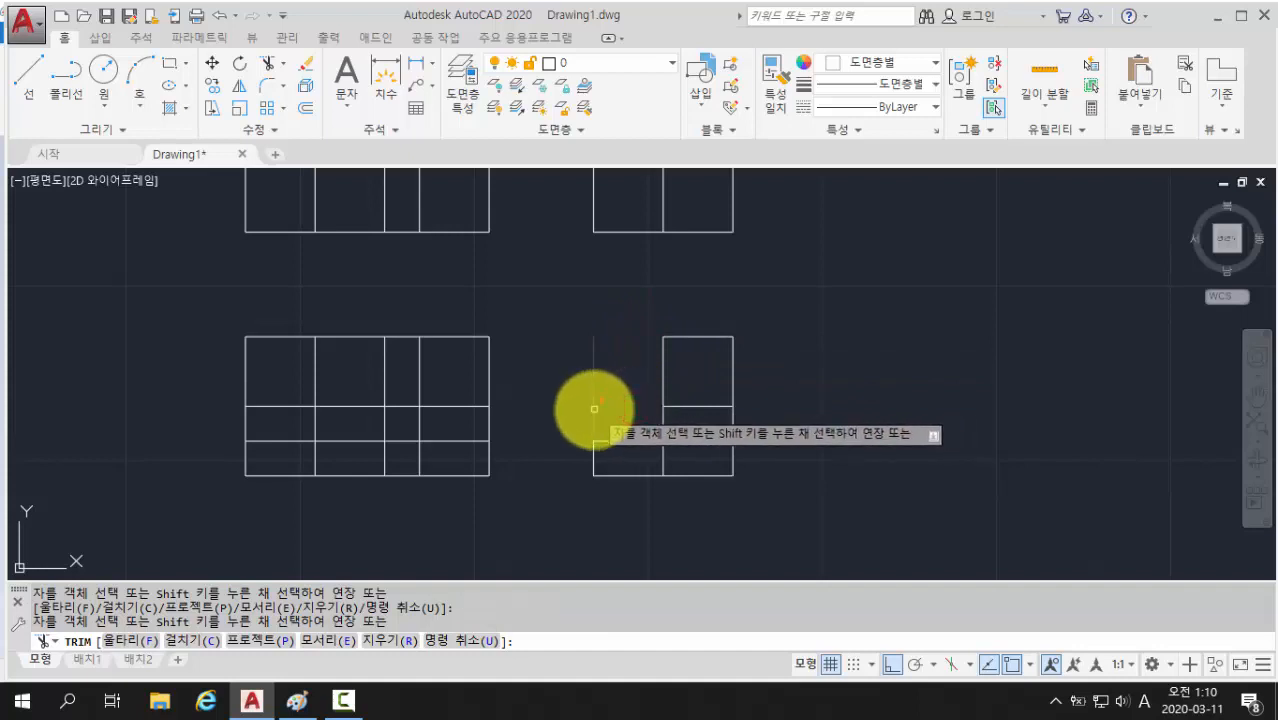
{"action": "left_click", "coordinate": [594, 409]}
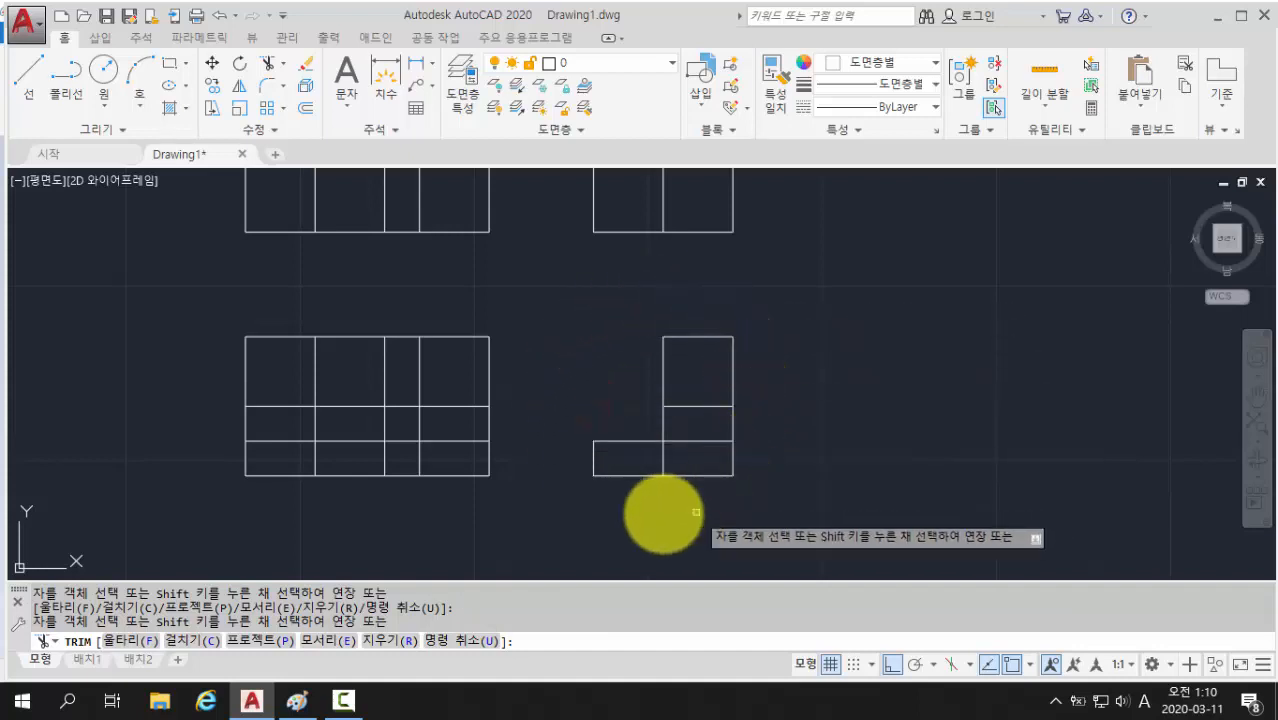
Step: Trim the front view's top edge beside the tall block, its right edge above the base, and the chamfer line above the base
{"action": "middle_click_drag", "start_coordinate": [544, 407], "coordinate": [665, 397]}
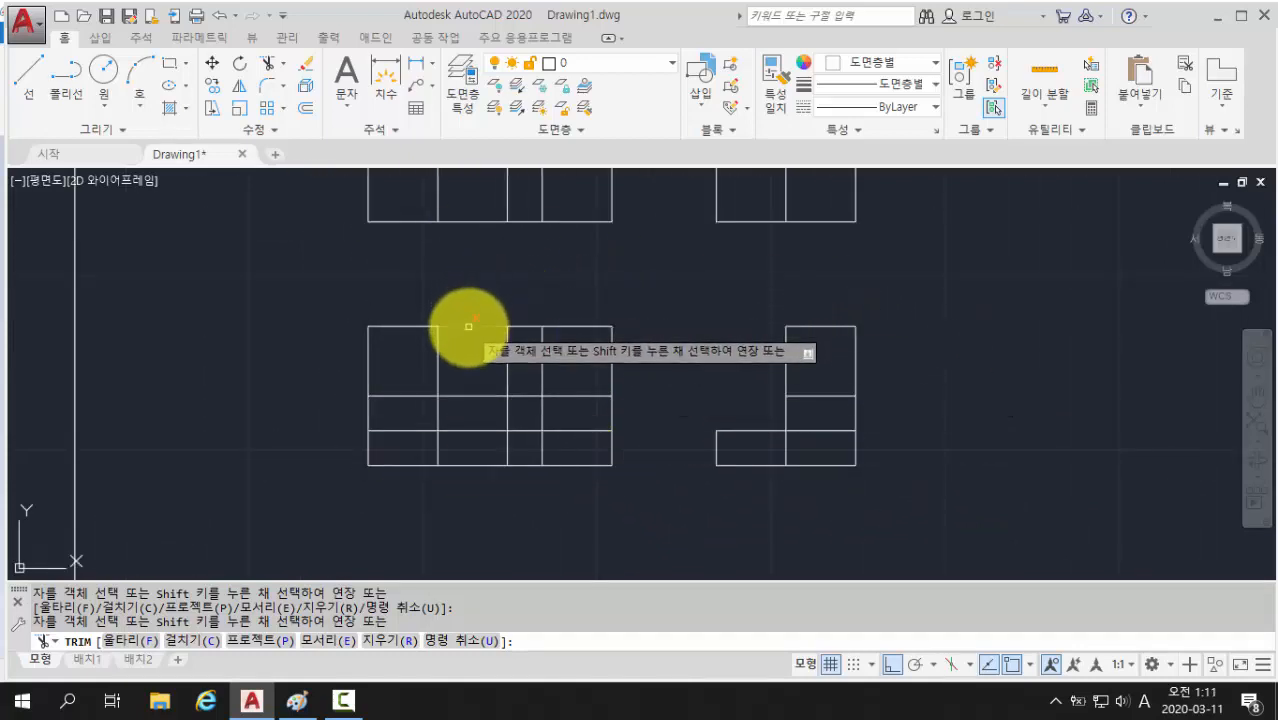
{"action": "left_click", "coordinate": [526, 326]}
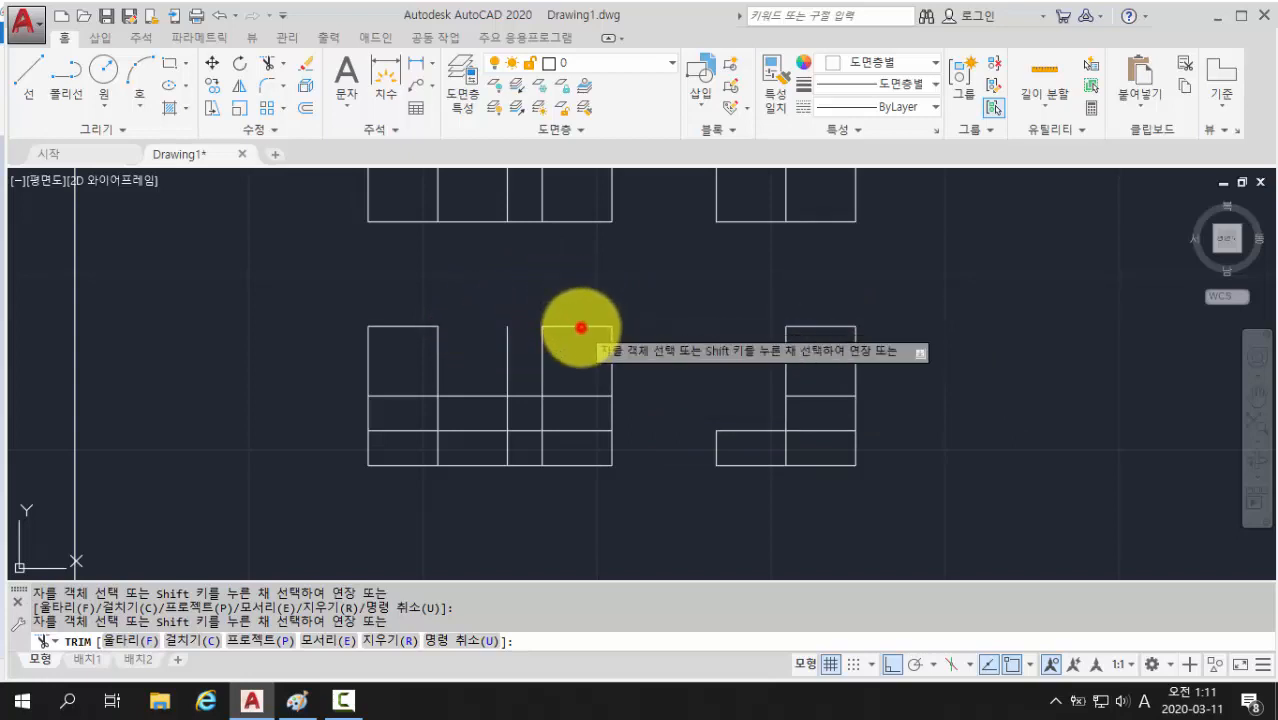
{"action": "left_click", "coordinate": [581, 327]}
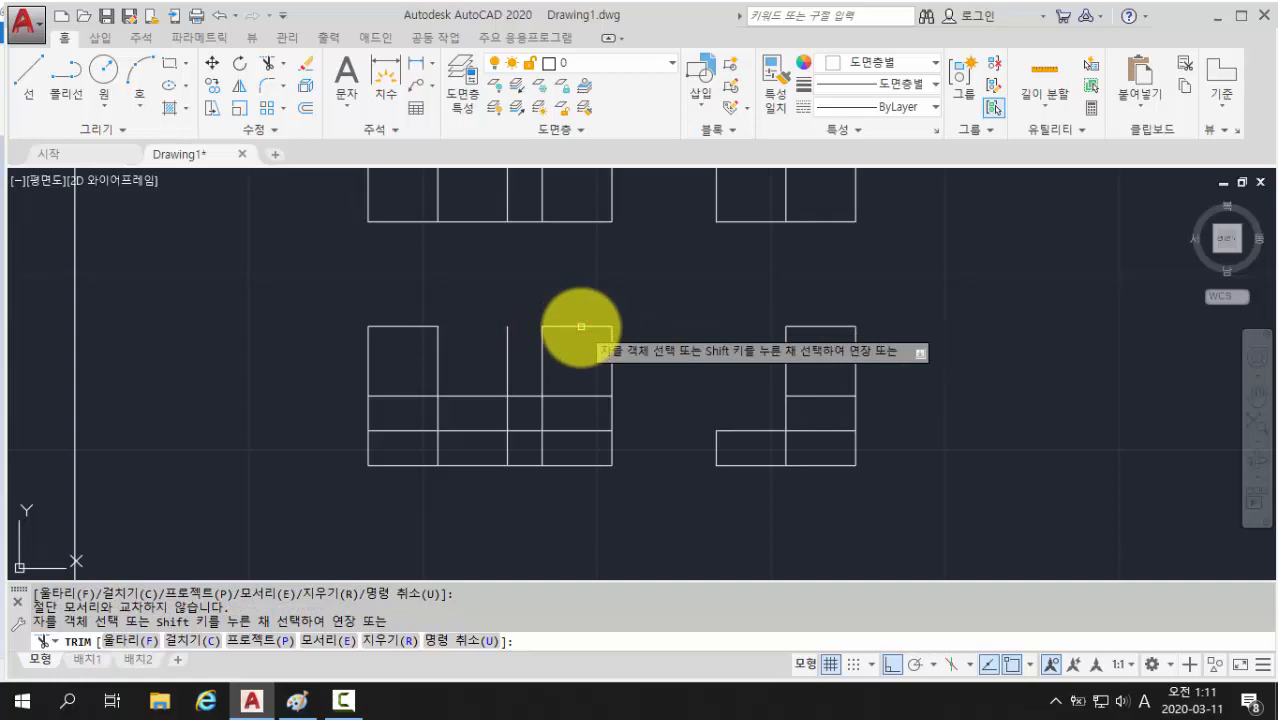
{"action": "left_click", "coordinate": [613, 362]}
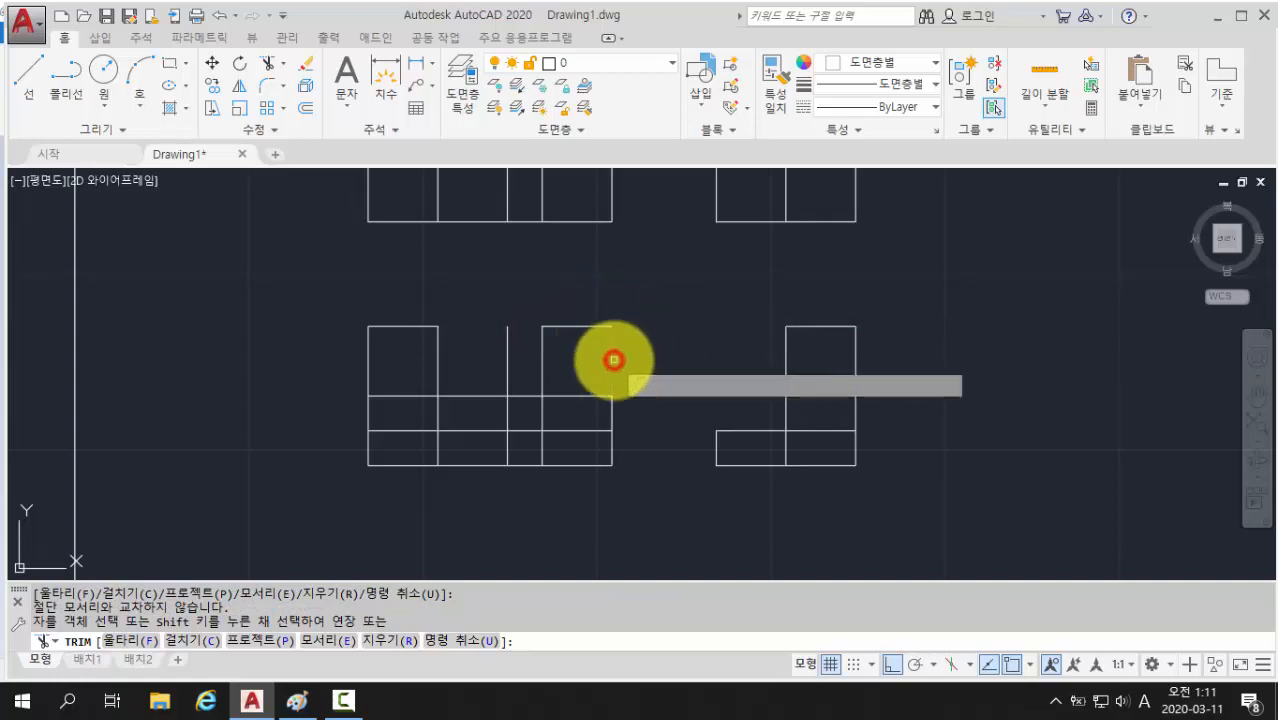
{"action": "left_click", "coordinate": [612, 410]}
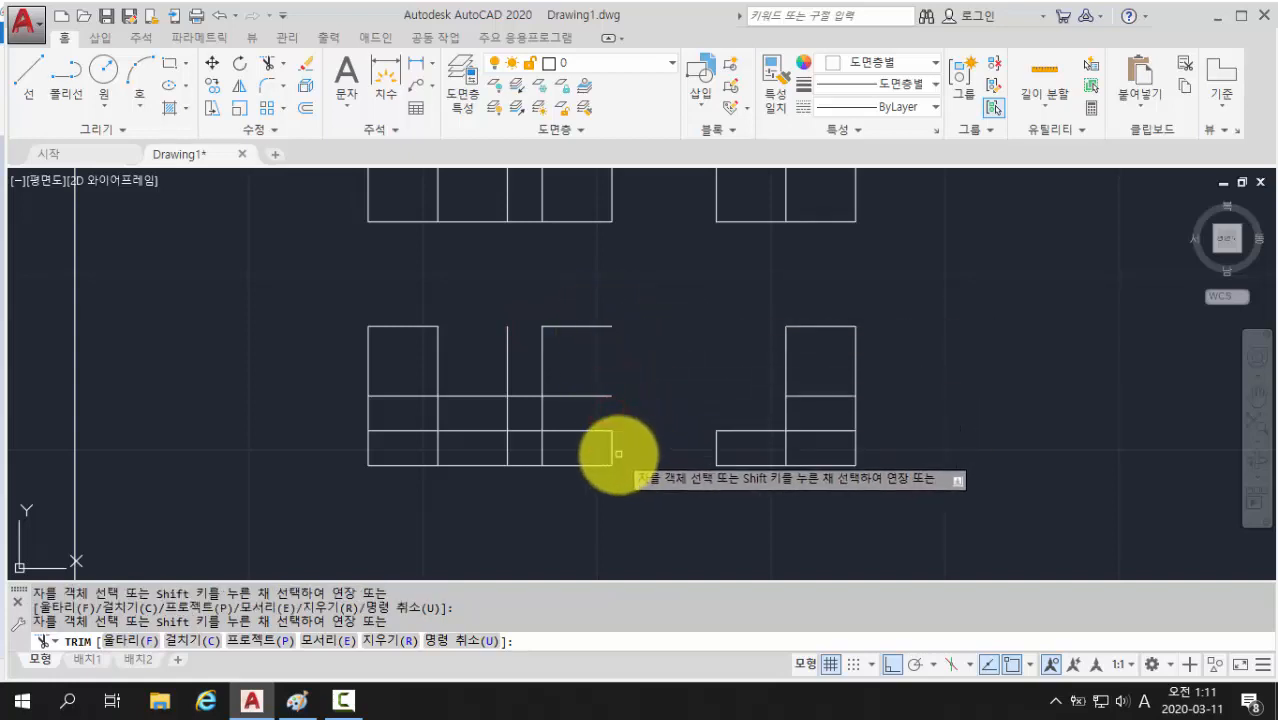
{"action": "left_click", "coordinate": [542, 357]}
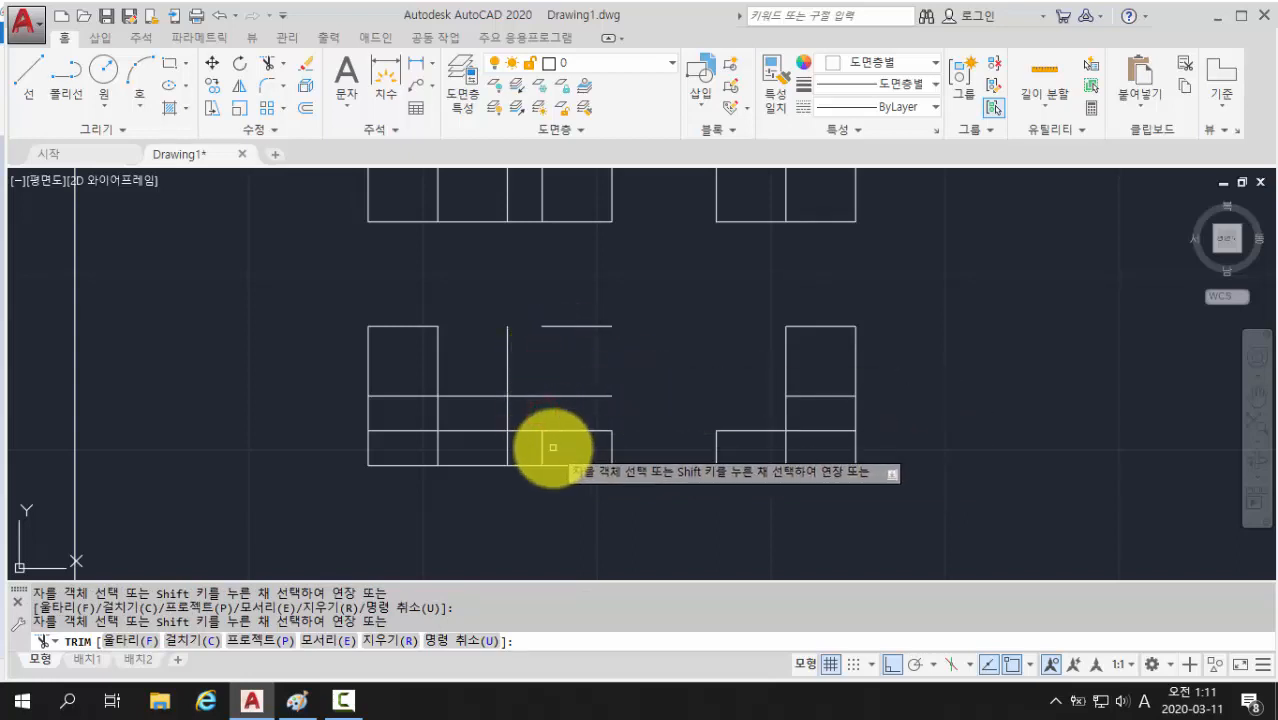
{"action": "left_click", "coordinate": [540, 396]}
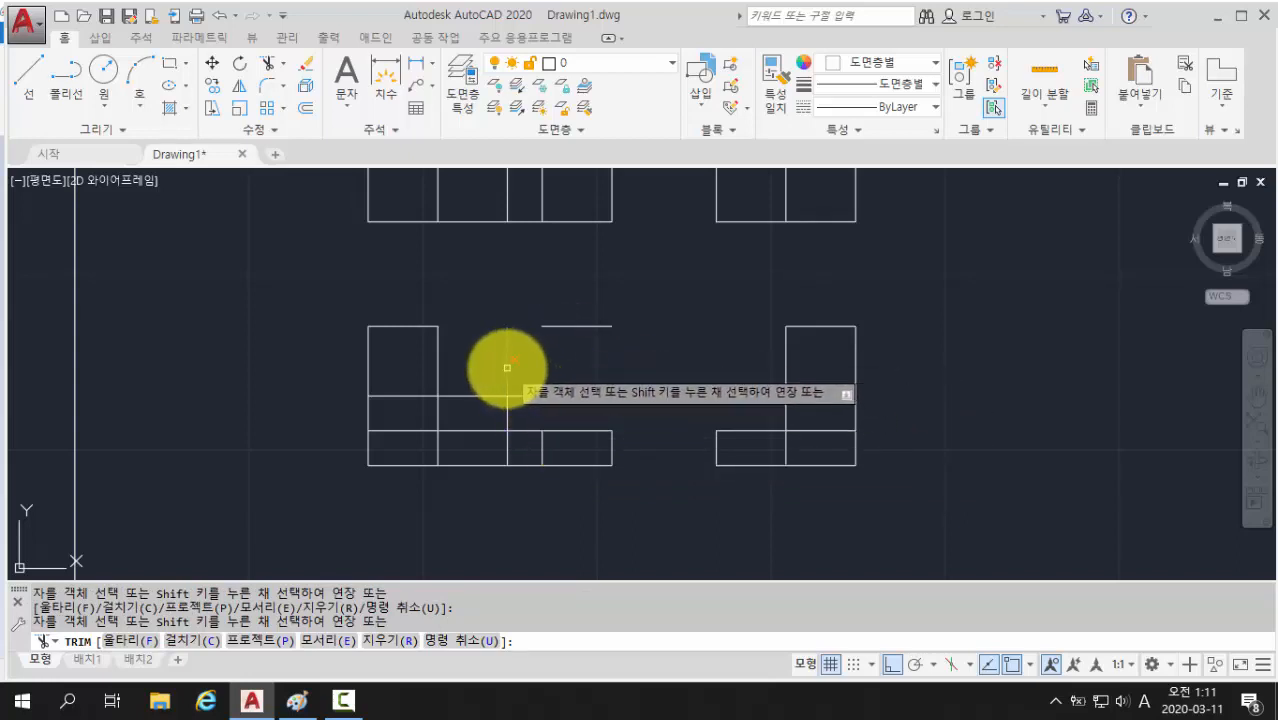
Step: Trim the front view's remaining lines around and inside the step to leave the stepped profile above the base
{"action": "left_click", "coordinate": [507, 369]}
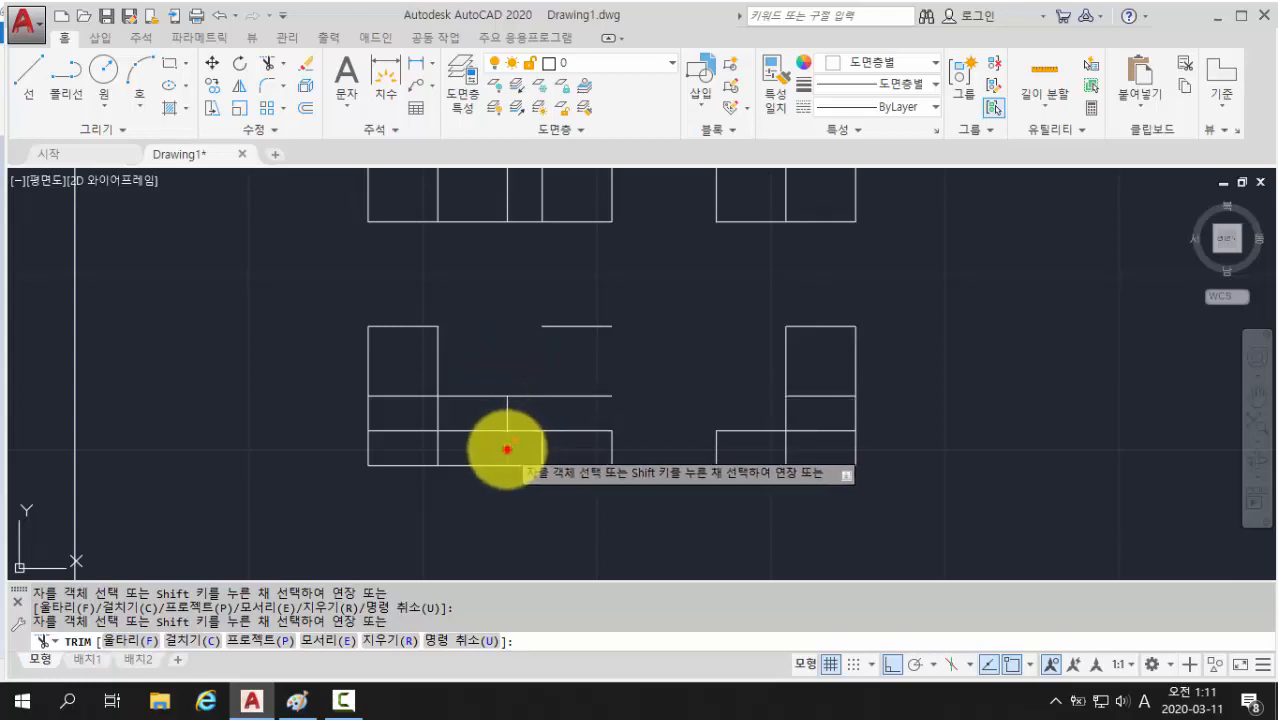
{"action": "left_click", "coordinate": [507, 449]}
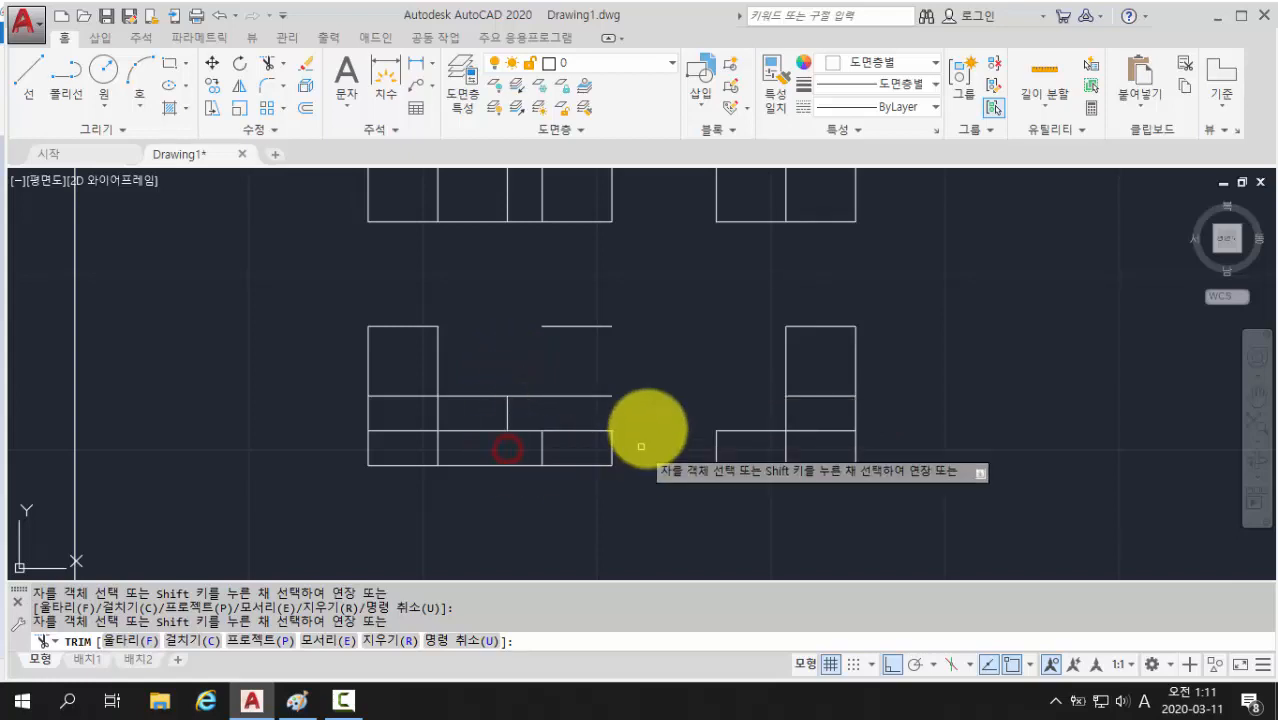
{"action": "left_click", "coordinate": [588, 396]}
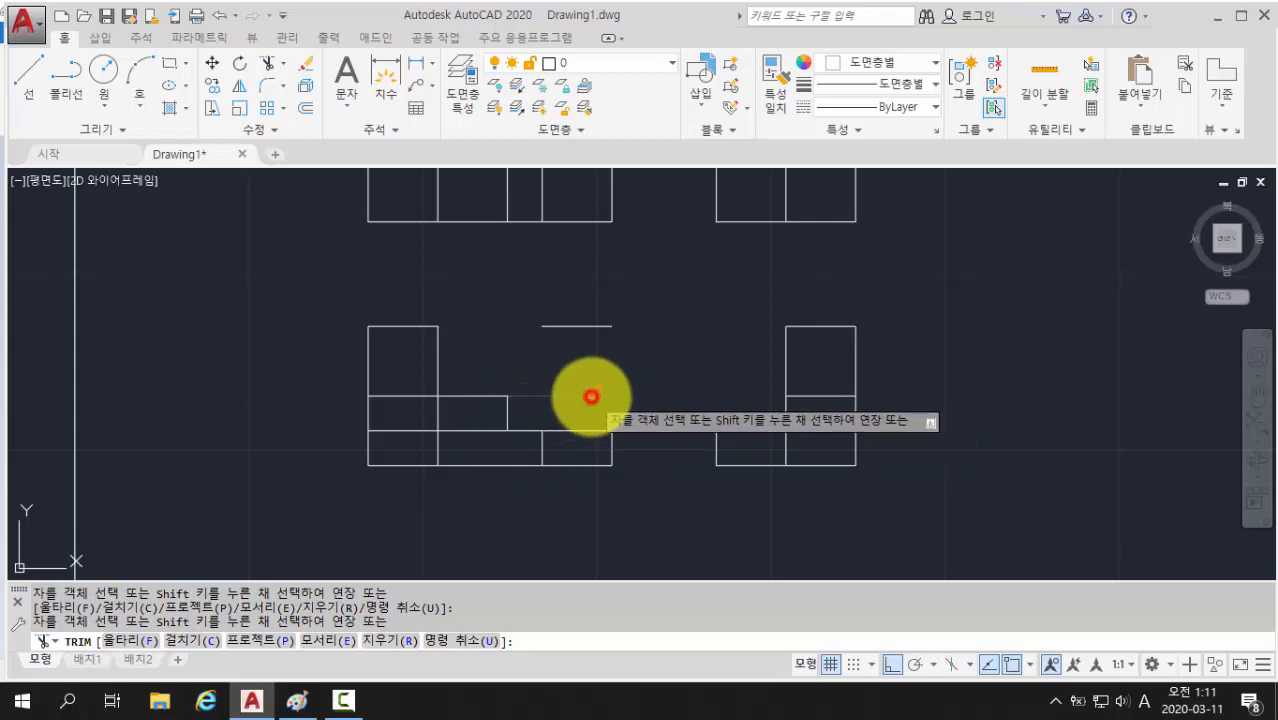
{"action": "left_click", "coordinate": [578, 326]}
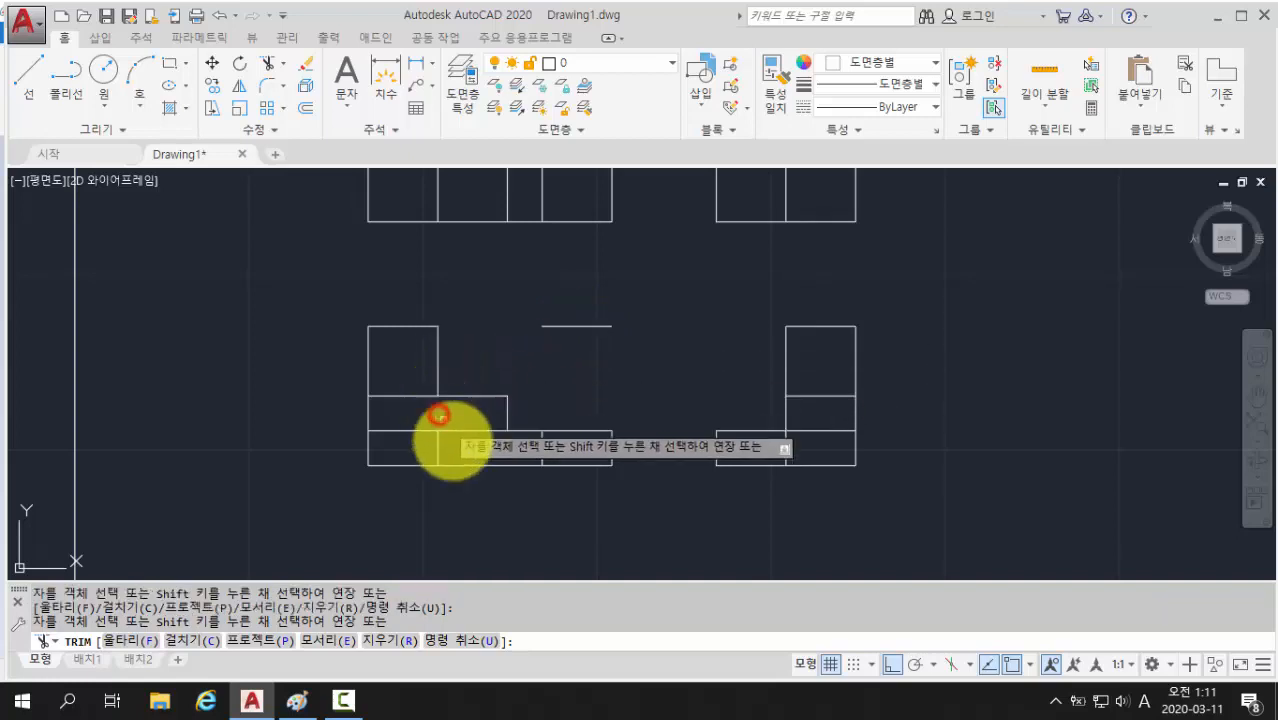
{"action": "left_click", "coordinate": [438, 450]}
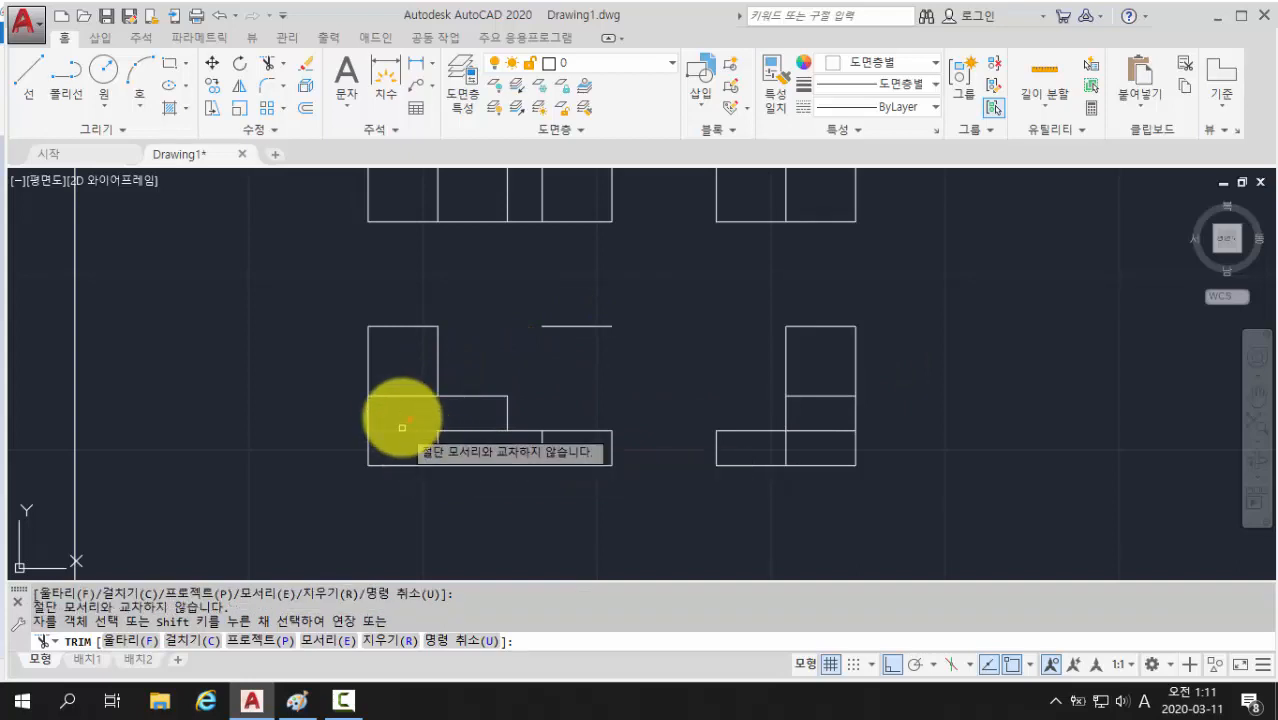
{"action": "left_click", "coordinate": [398, 397]}
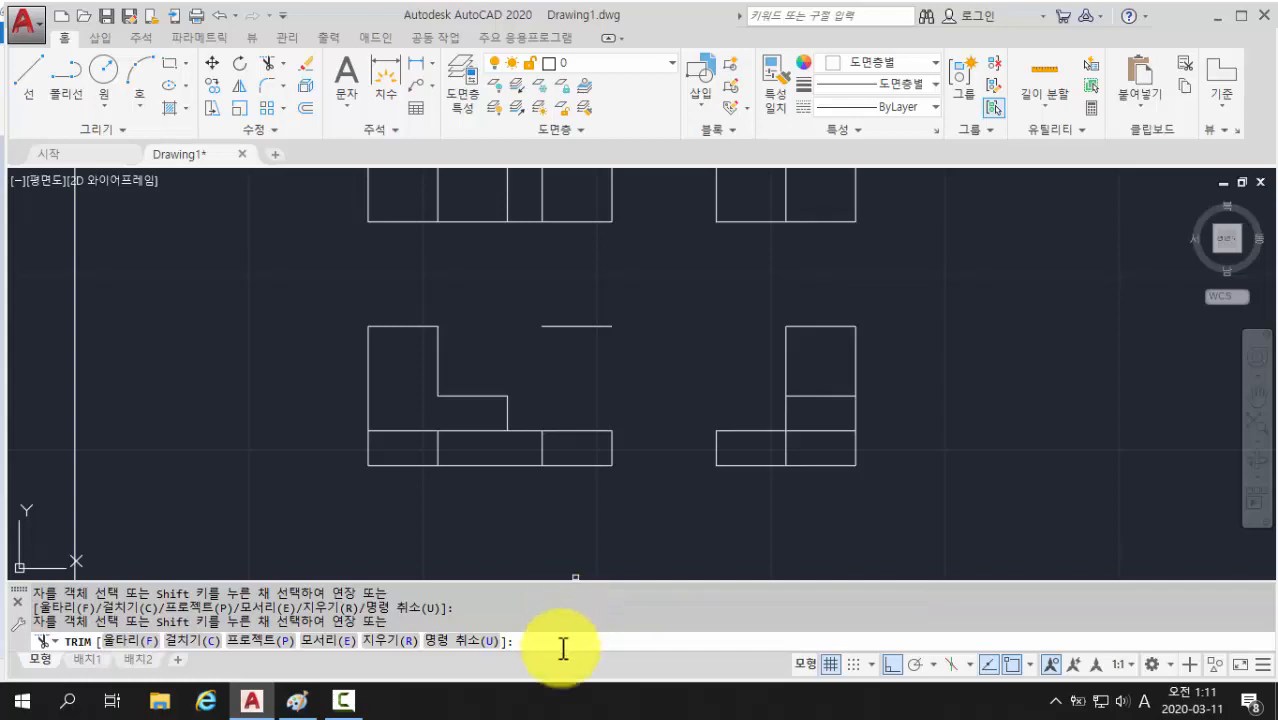
{"action": "key", "text": "Return"}
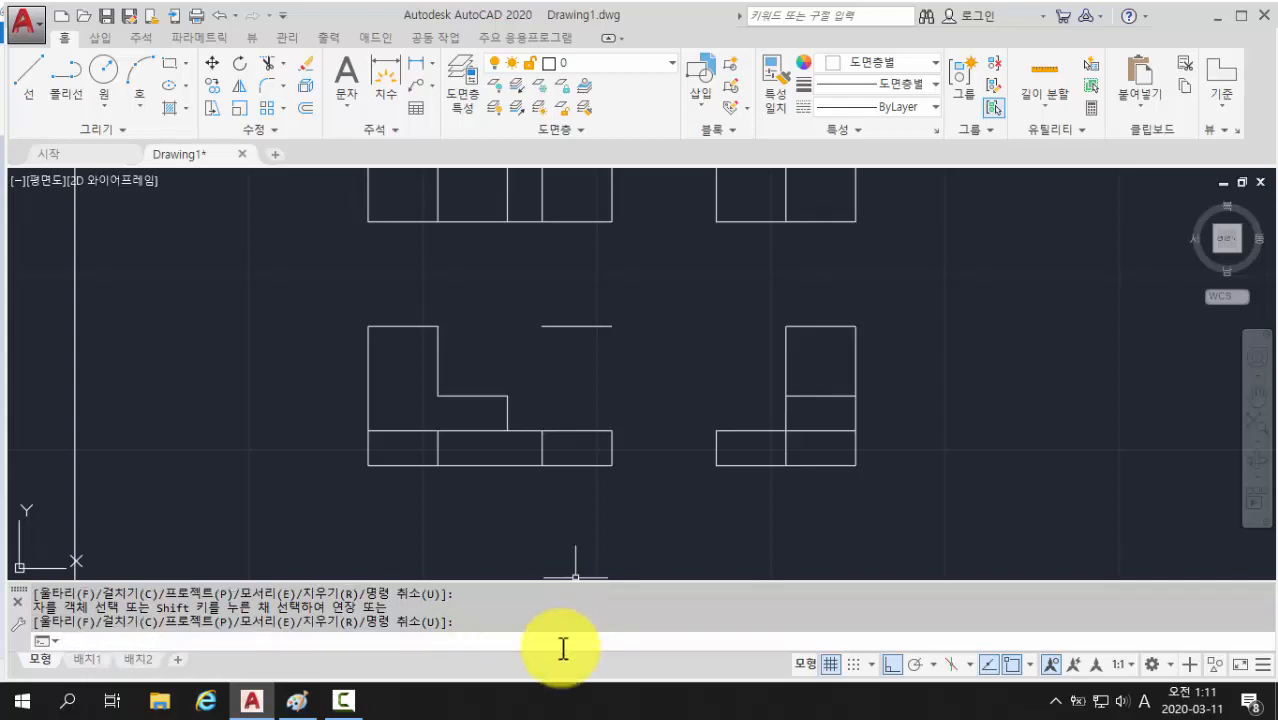
Step: Erase the stray horizontal segment beside the front view's tall block and the leftover vertical segment at the left of its base
{"action": "type", "text": "erase"}
{"action": "key", "text": "Return"}
{"action": "left_click", "coordinate": [598, 327]}
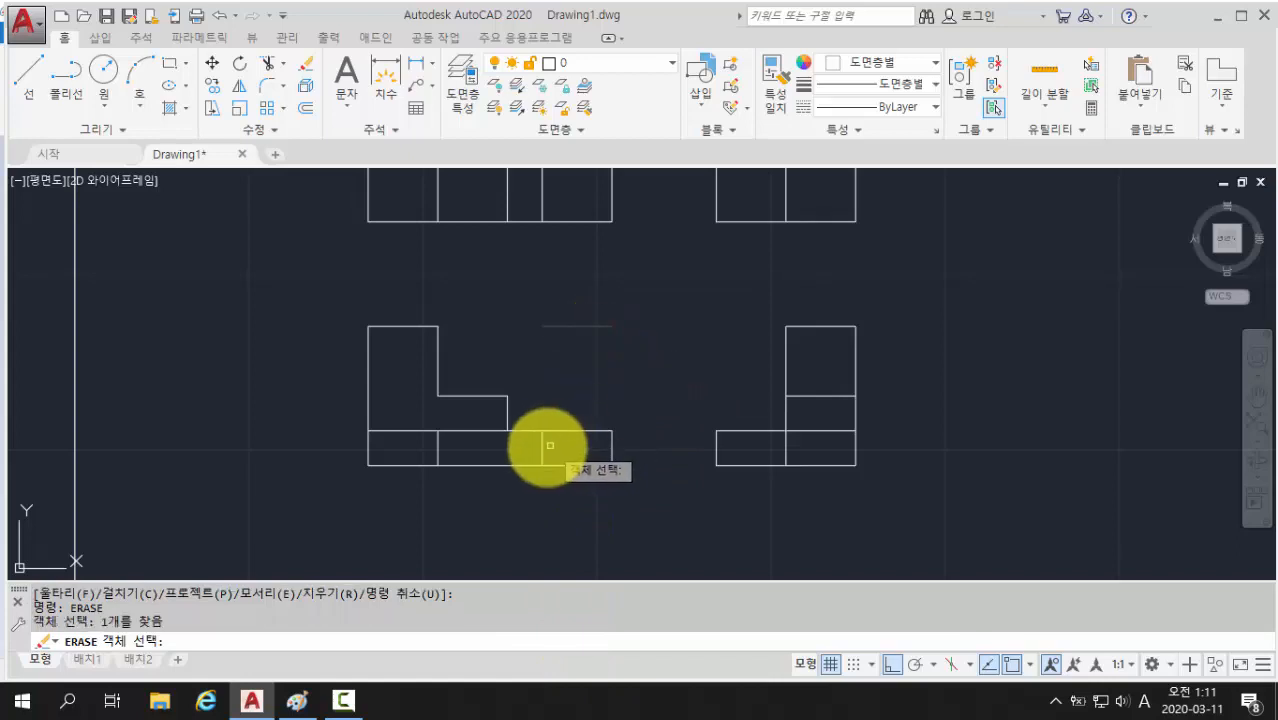
{"action": "left_click", "coordinate": [437, 447]}
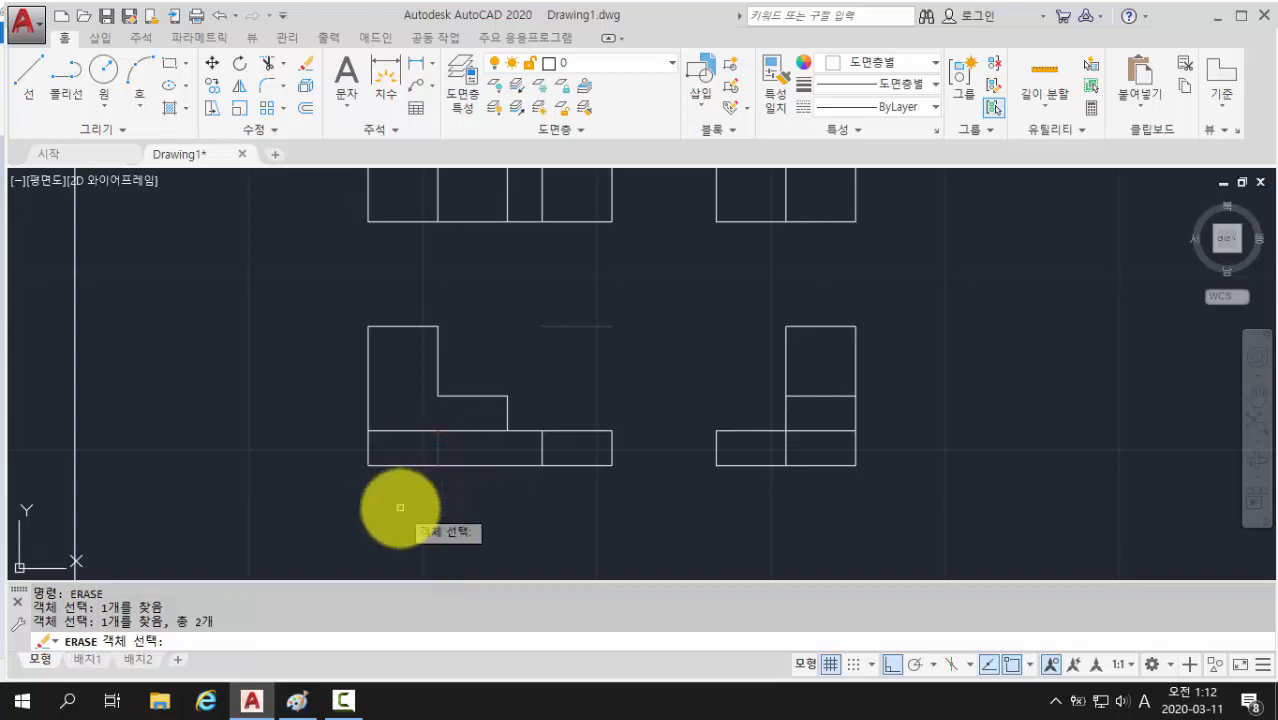
{"action": "key", "text": "Return"}
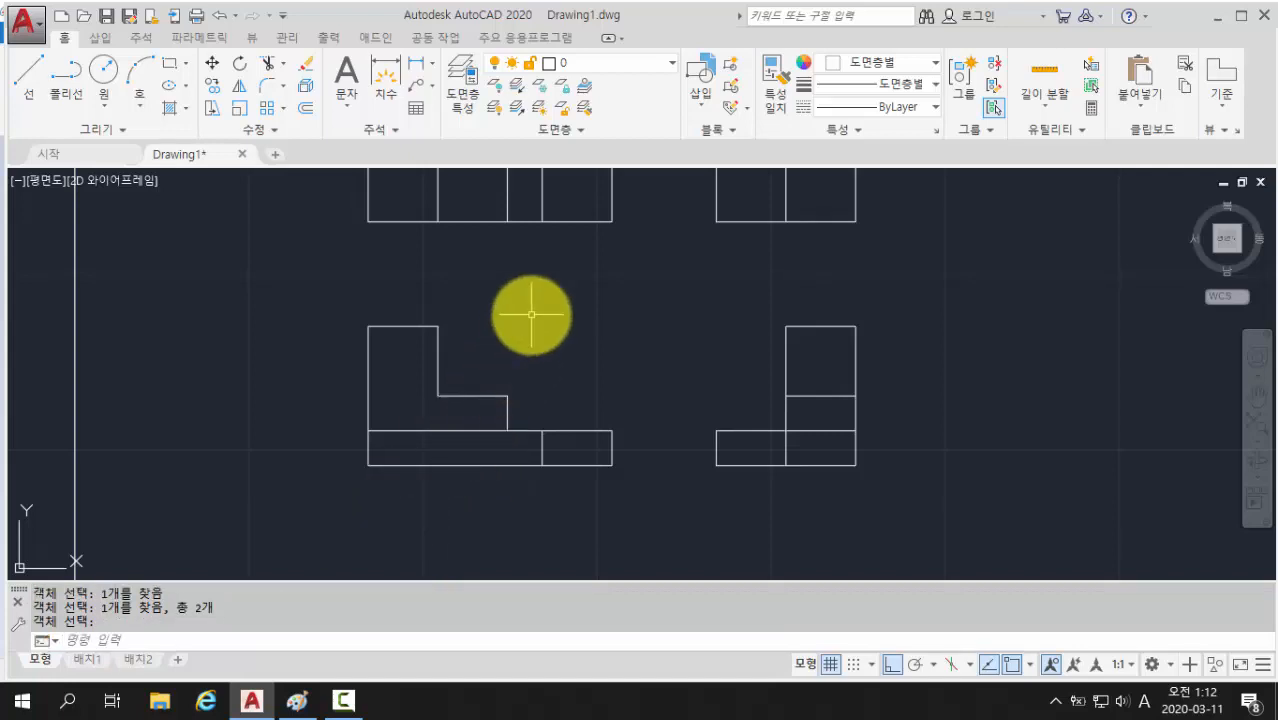
Step: Switch to Paint to examine the top view in A1-2.JPG, then return to AutoCAD
{"action": "middle_click_drag", "start_coordinate": [531, 305], "coordinate": [512, 414]}
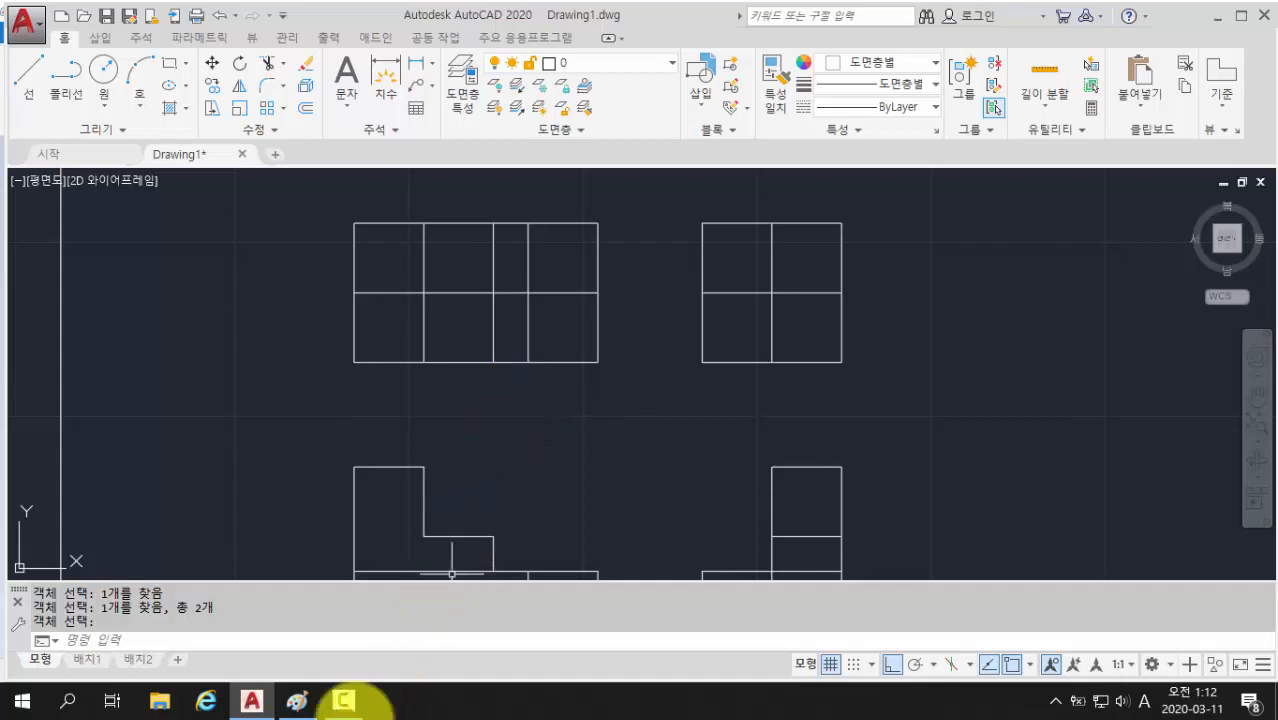
{"action": "left_click", "coordinate": [299, 703]}
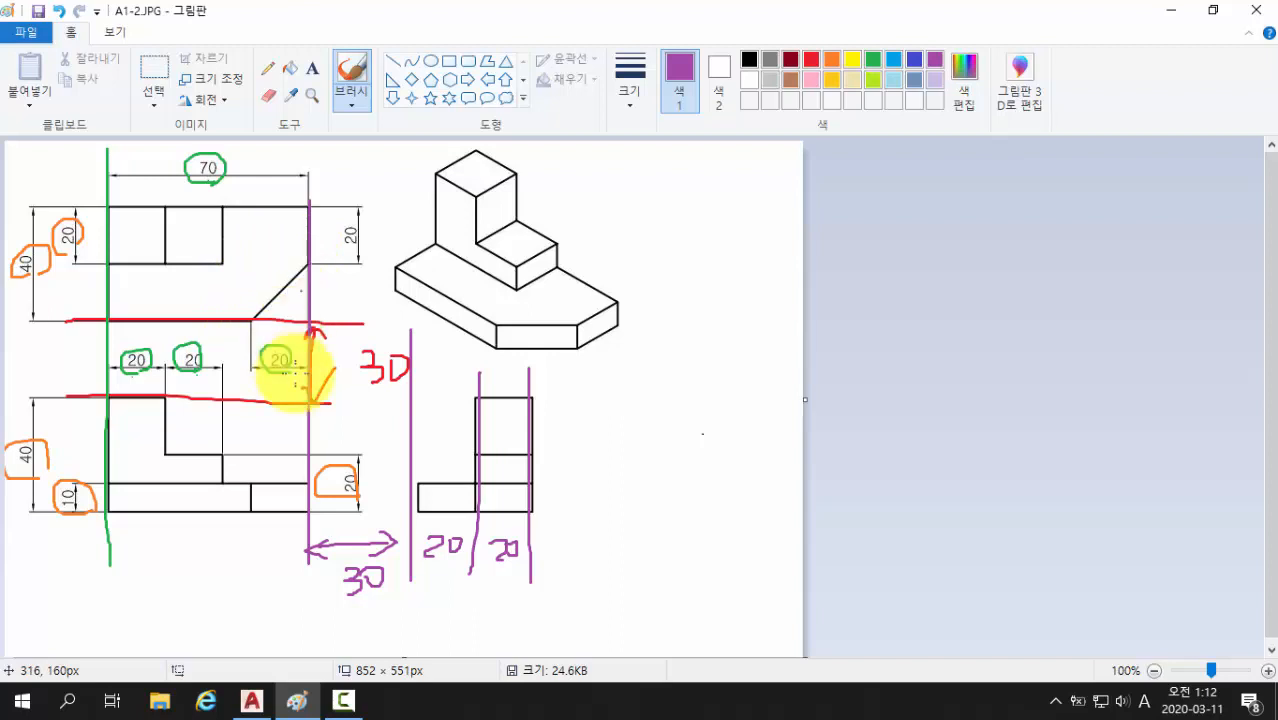
{"action": "left_click", "coordinate": [252, 702]}
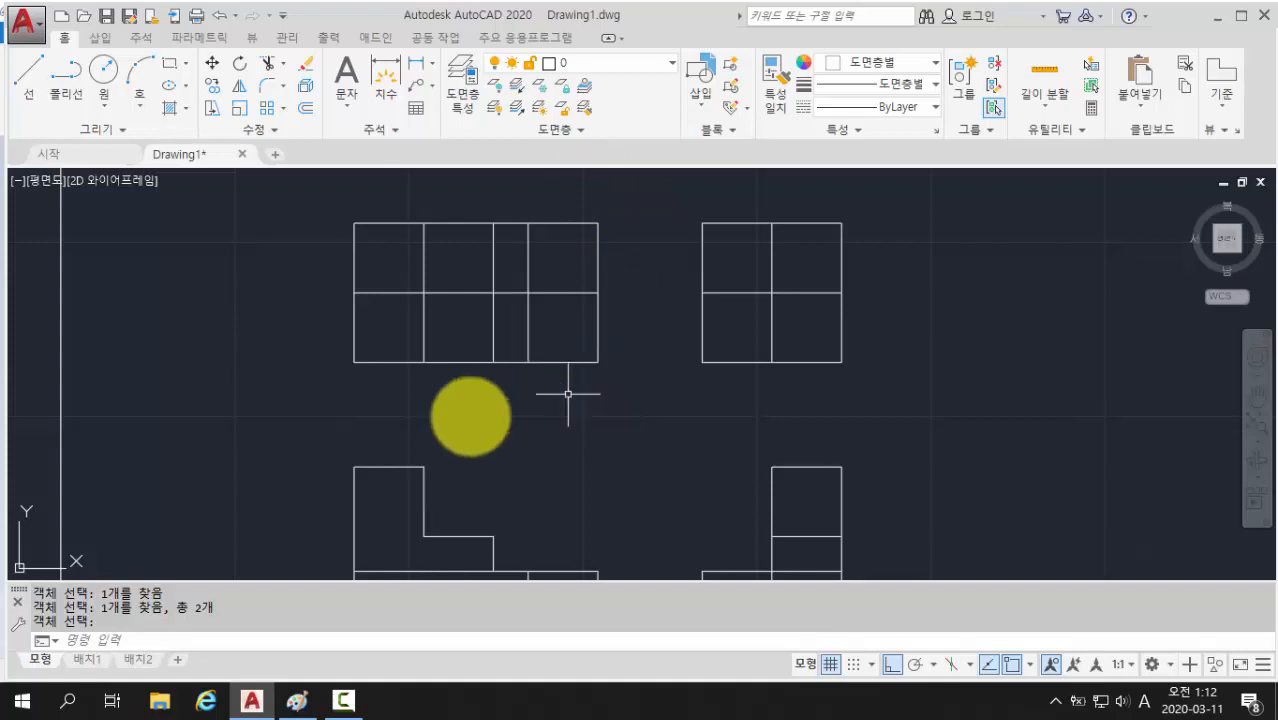
Step: Draw the top view's diagonal chamfer line from the bottom edge to the right end of the middle line, with ortho off
{"action": "left_click", "coordinate": [148, 643]}
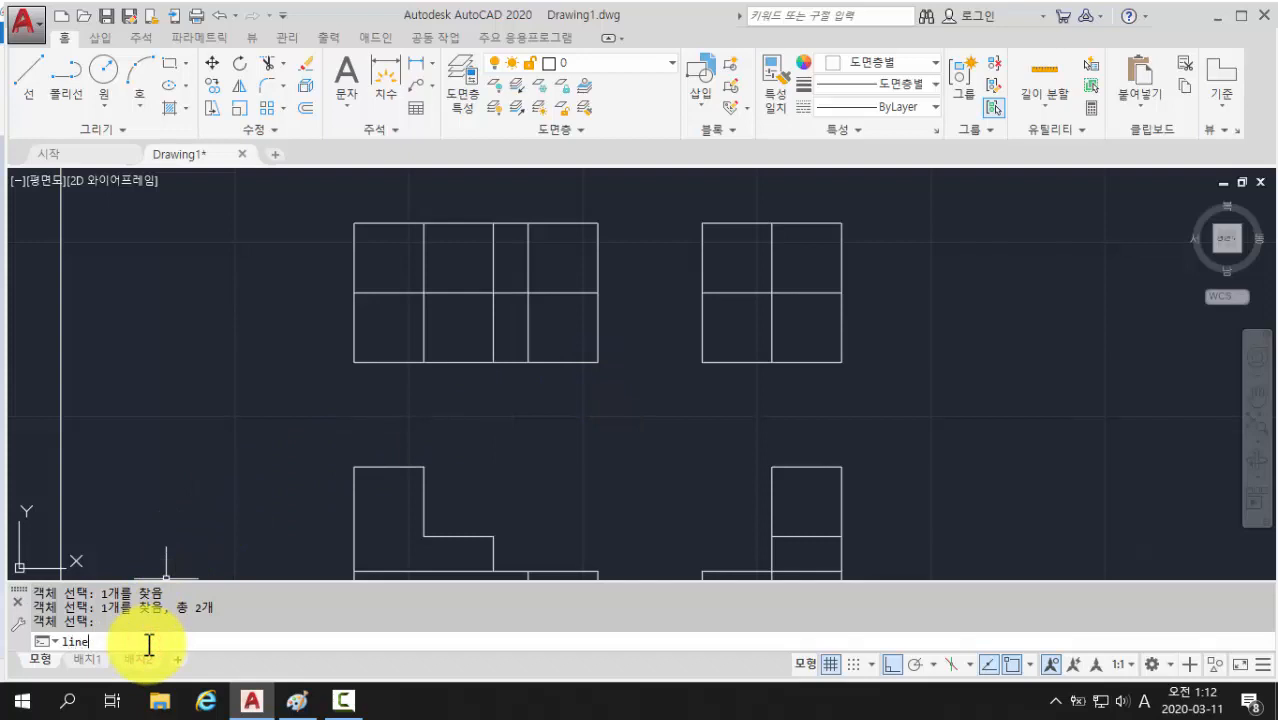
{"action": "key", "text": "Return"}
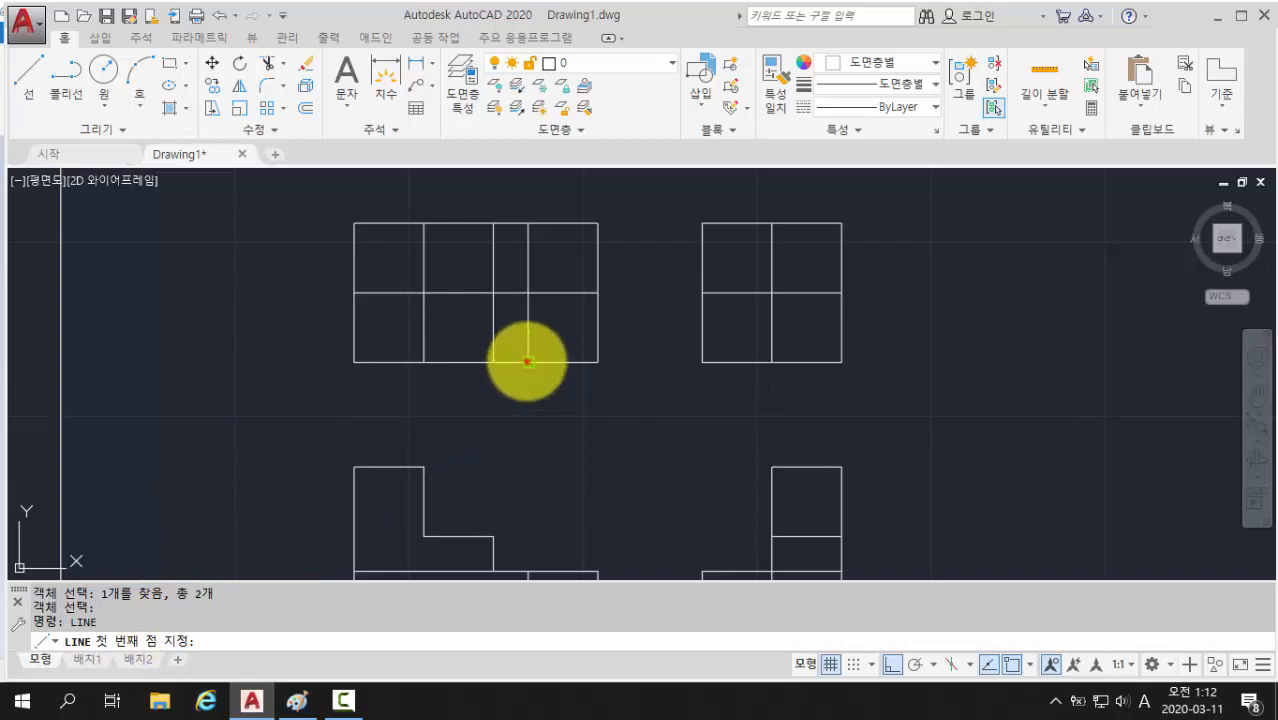
{"action": "left_click", "coordinate": [528, 362]}
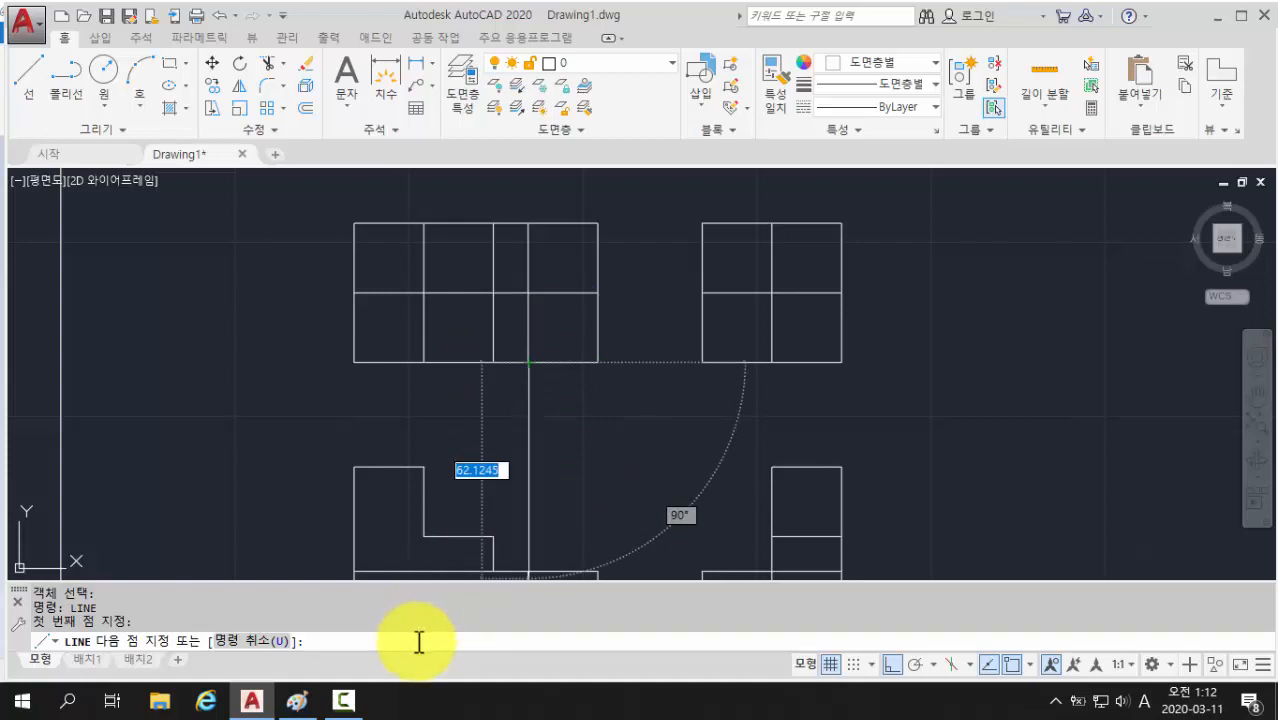
{"action": "key", "text": "F8"}
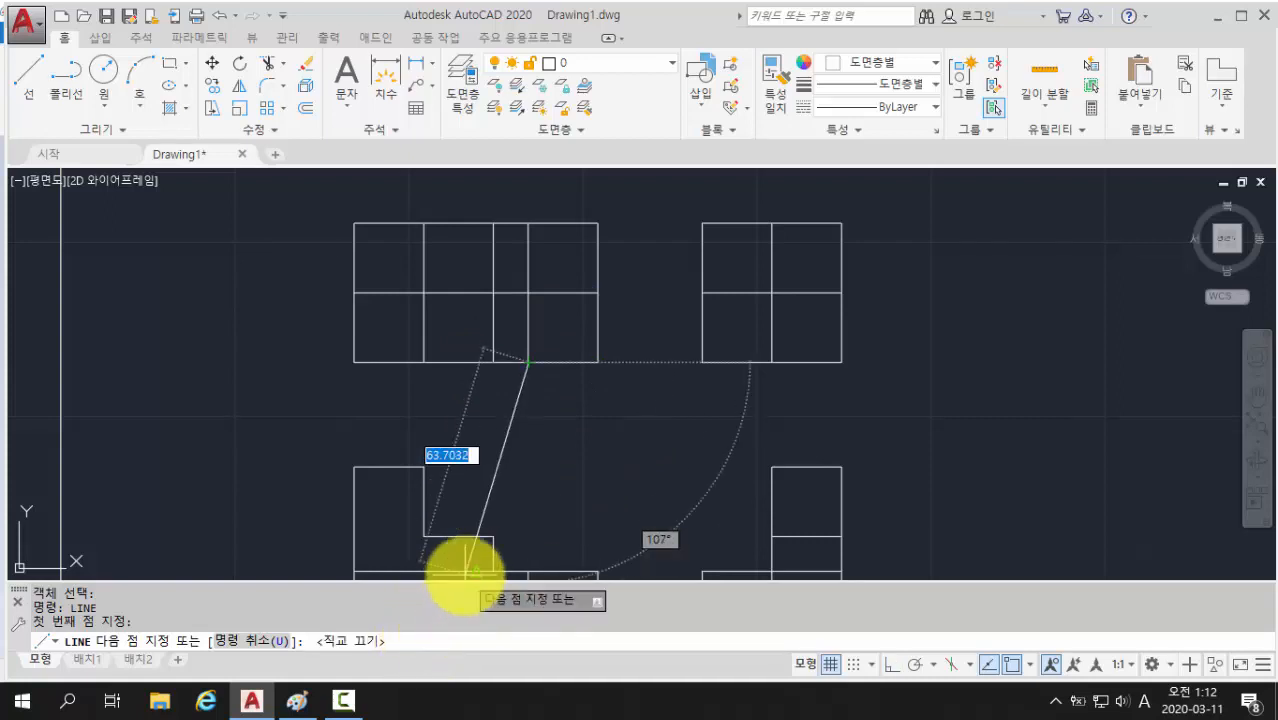
{"action": "left_click", "coordinate": [598, 293]}
{"action": "key", "text": "Return"}
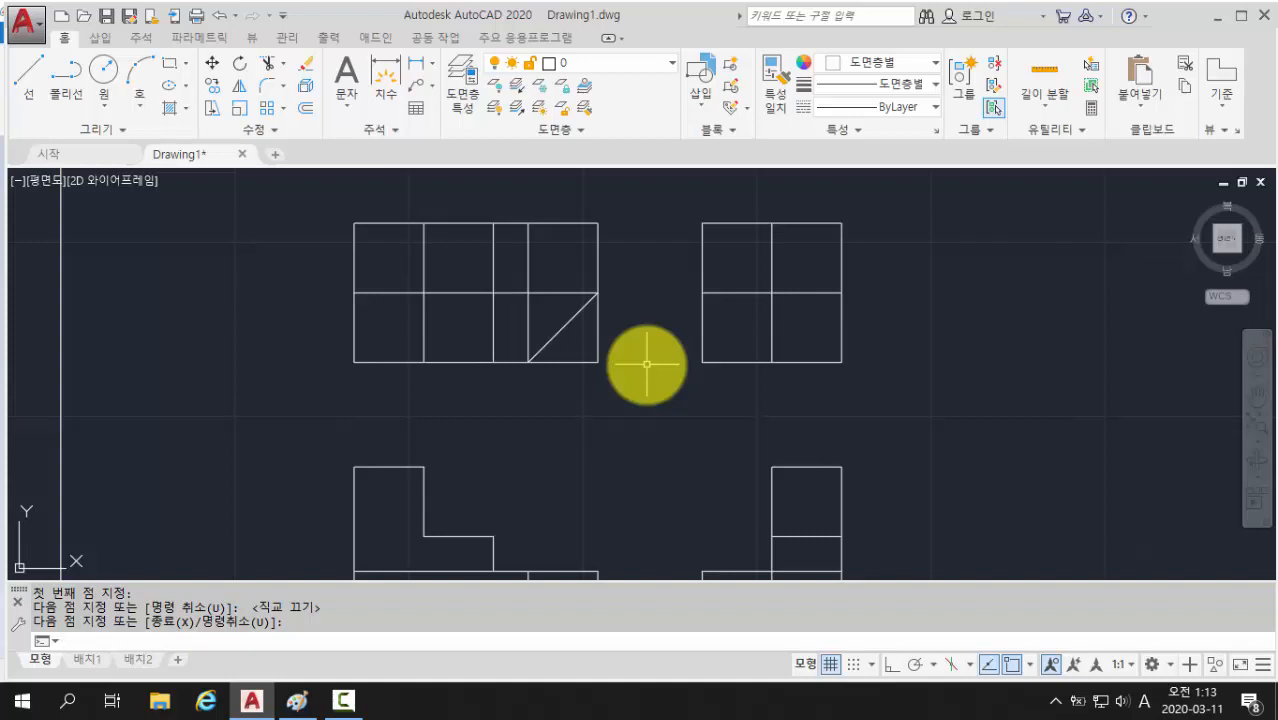
Step: Trim the top view's bottom and right edges outside the diagonal chamfer to cut off the corner
{"action": "type", "text": "trim"}
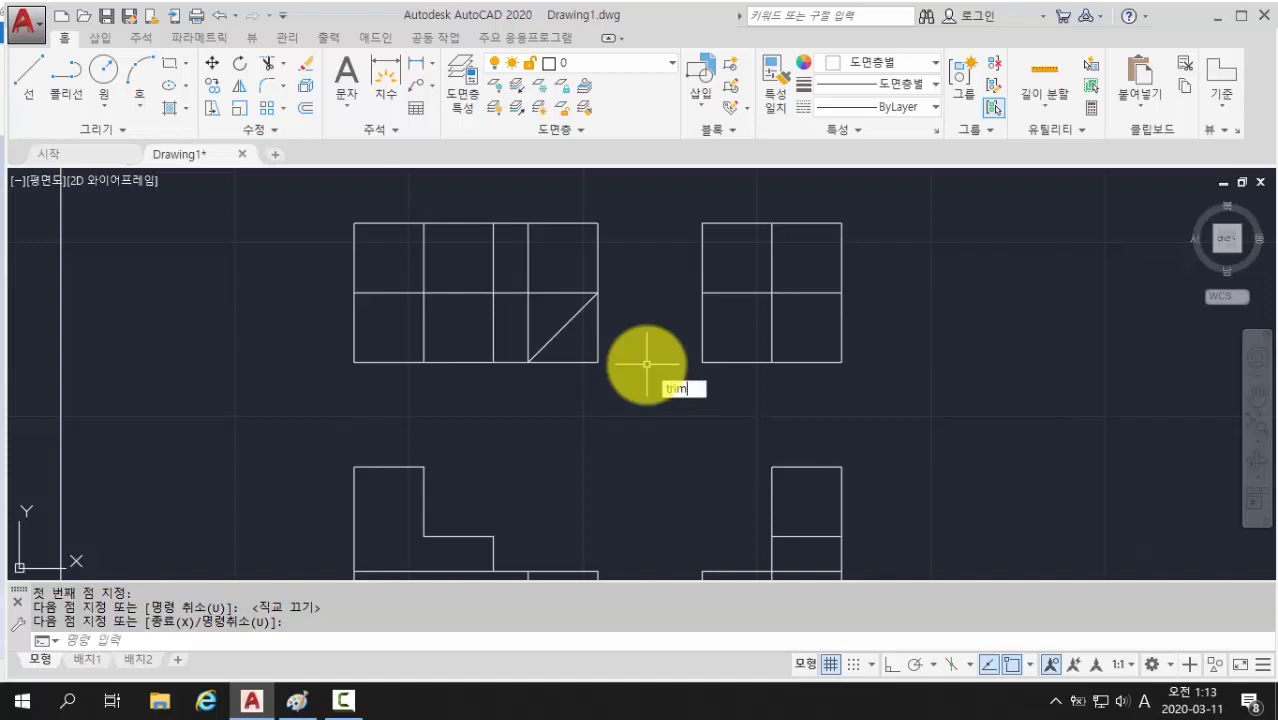
{"action": "key", "text": "Return"}
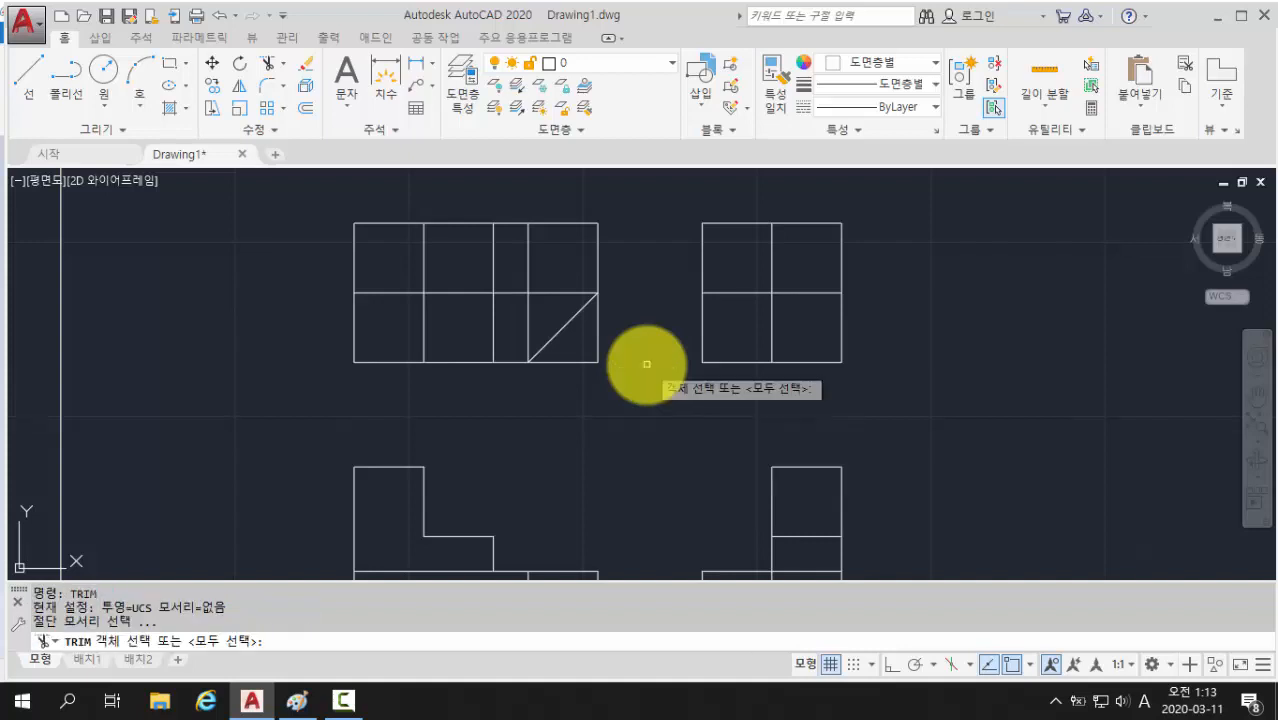
{"action": "key", "text": "Return"}
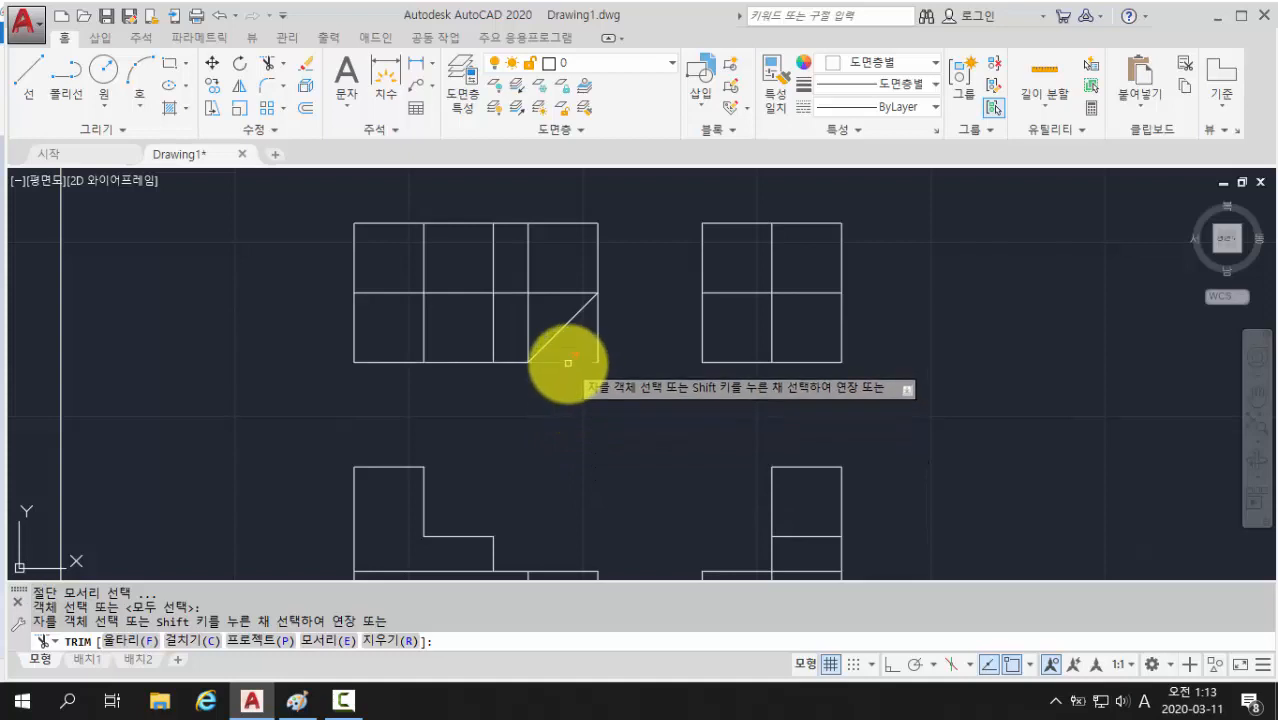
{"action": "left_click", "coordinate": [568, 362]}
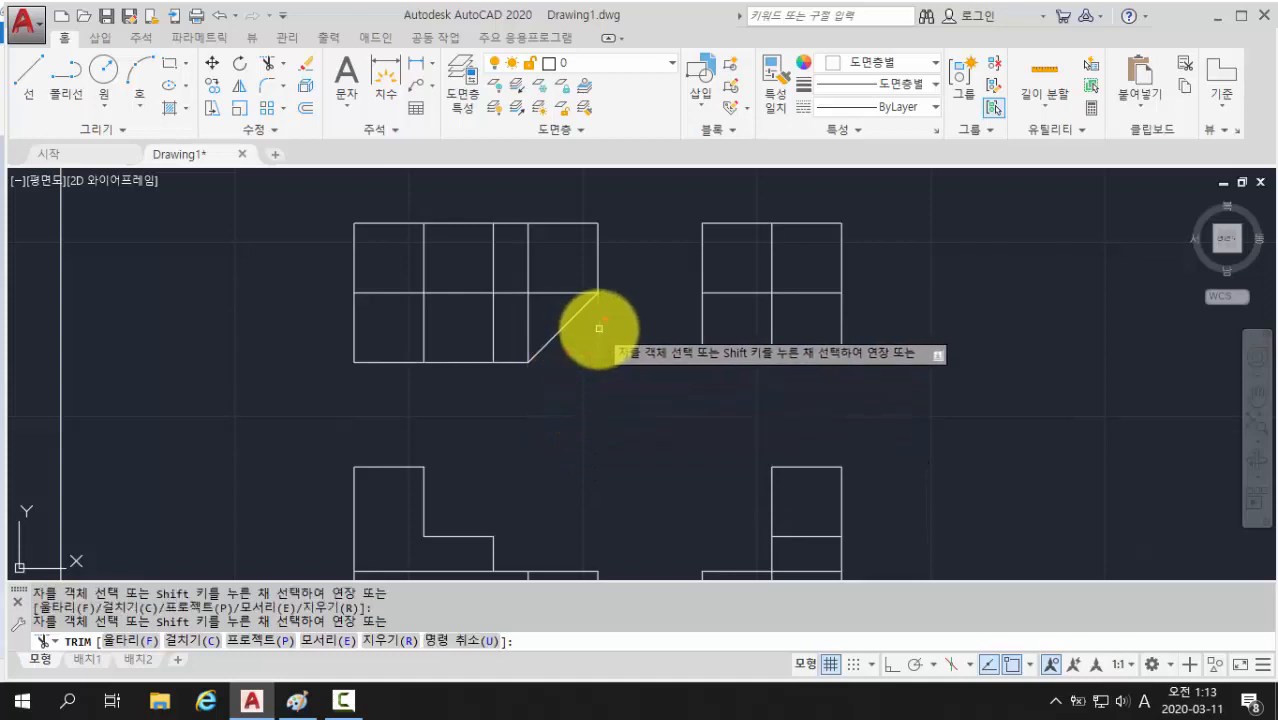
{"action": "left_click", "coordinate": [598, 329]}
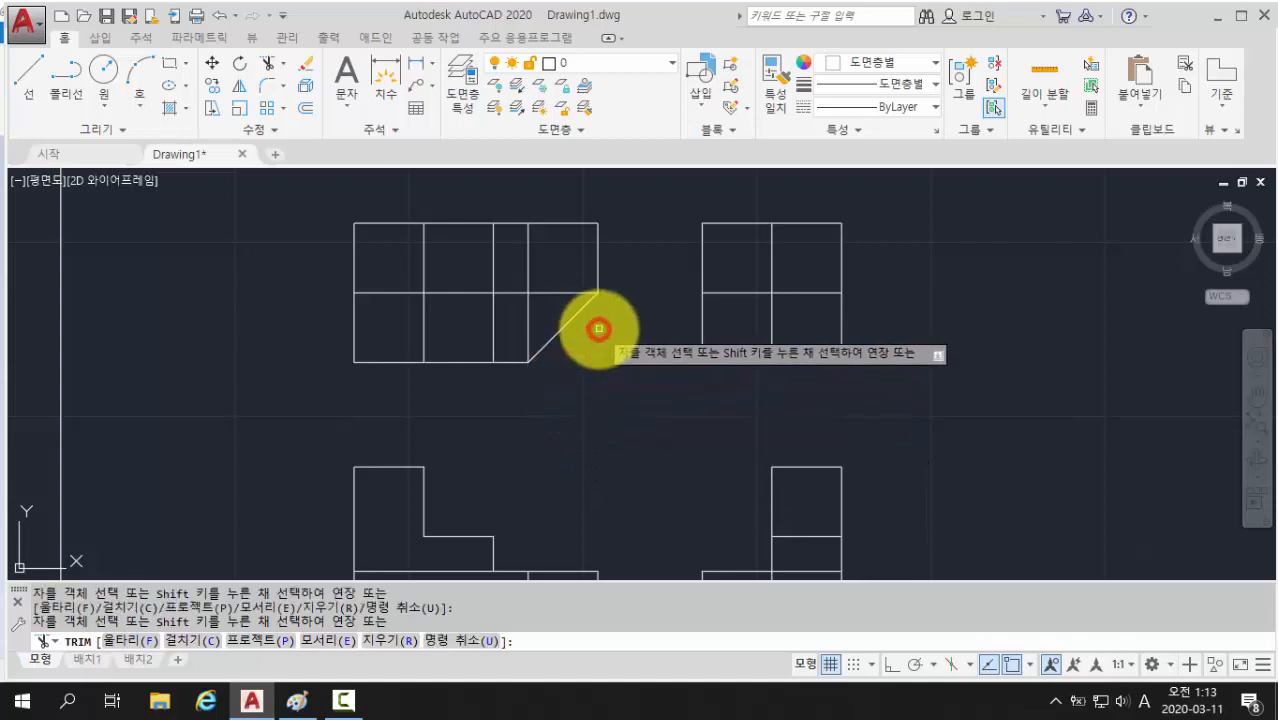
Step: Trim the top view's middle line beyond the two square blocks and the two vertical lines below those blocks
{"action": "left_click", "coordinate": [556, 292]}
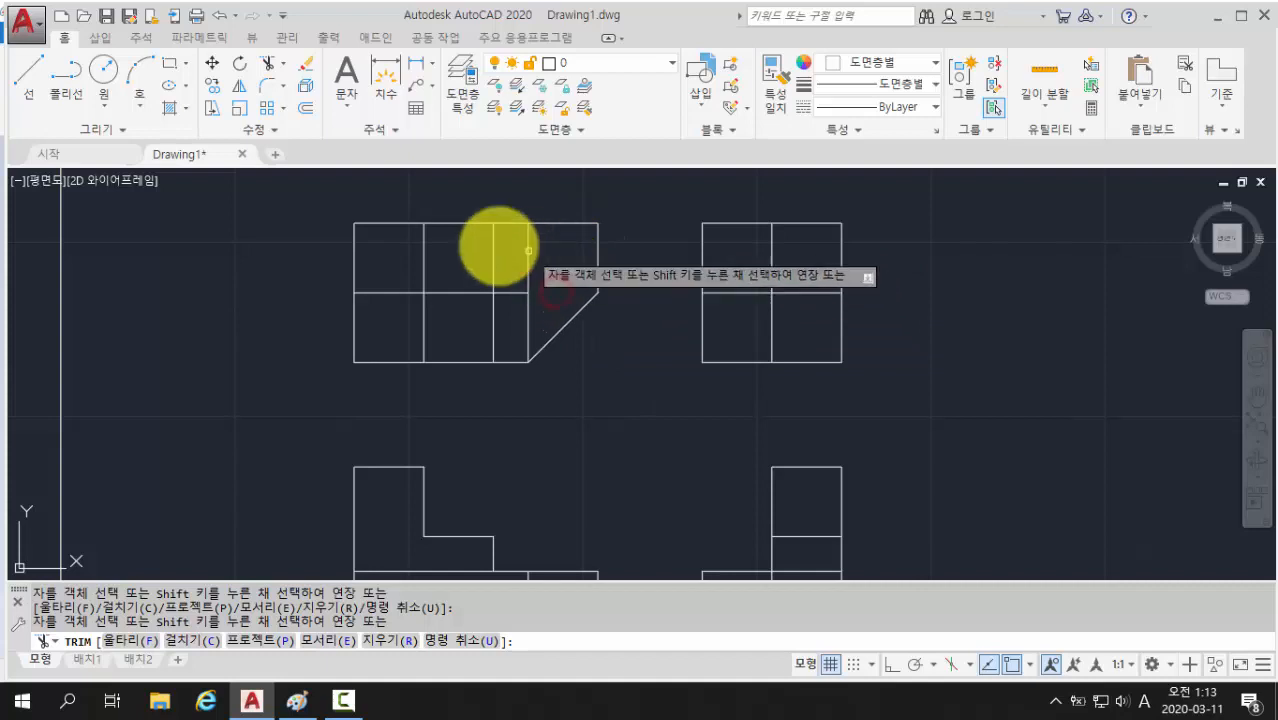
{"action": "left_click", "coordinate": [492, 322]}
{"action": "left_click", "coordinate": [421, 330]}
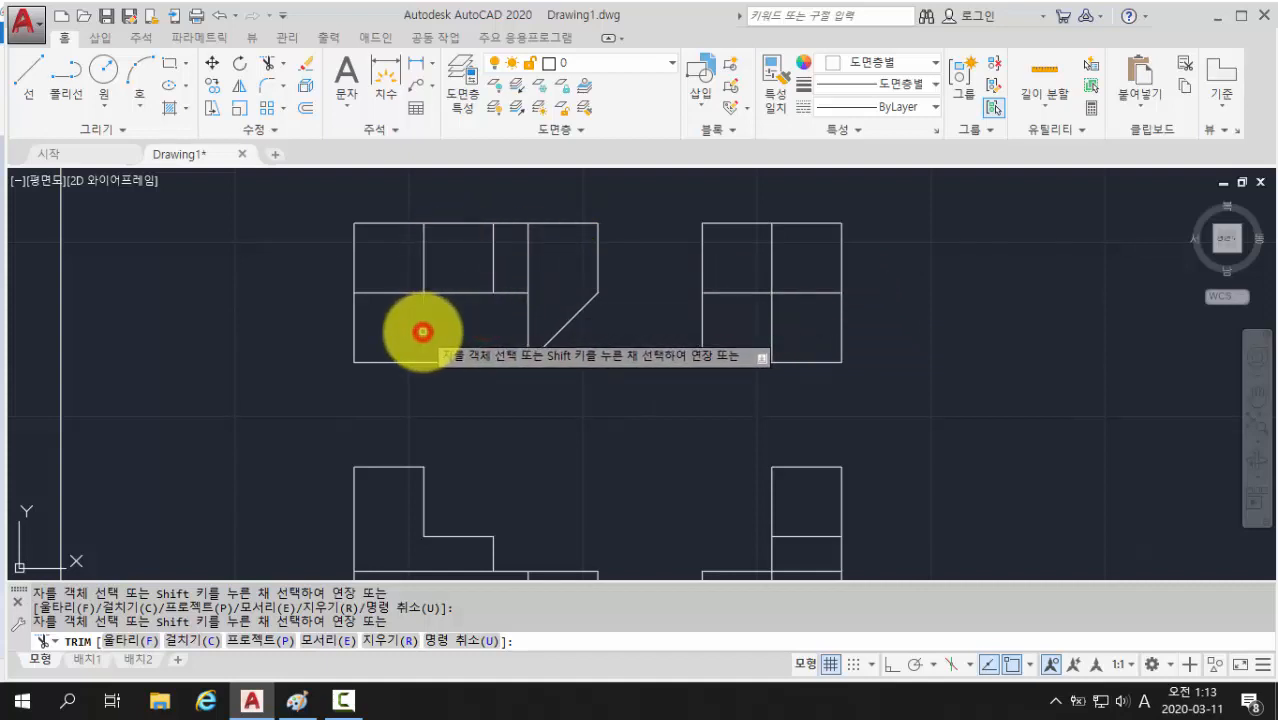
{"action": "left_click", "coordinate": [507, 292]}
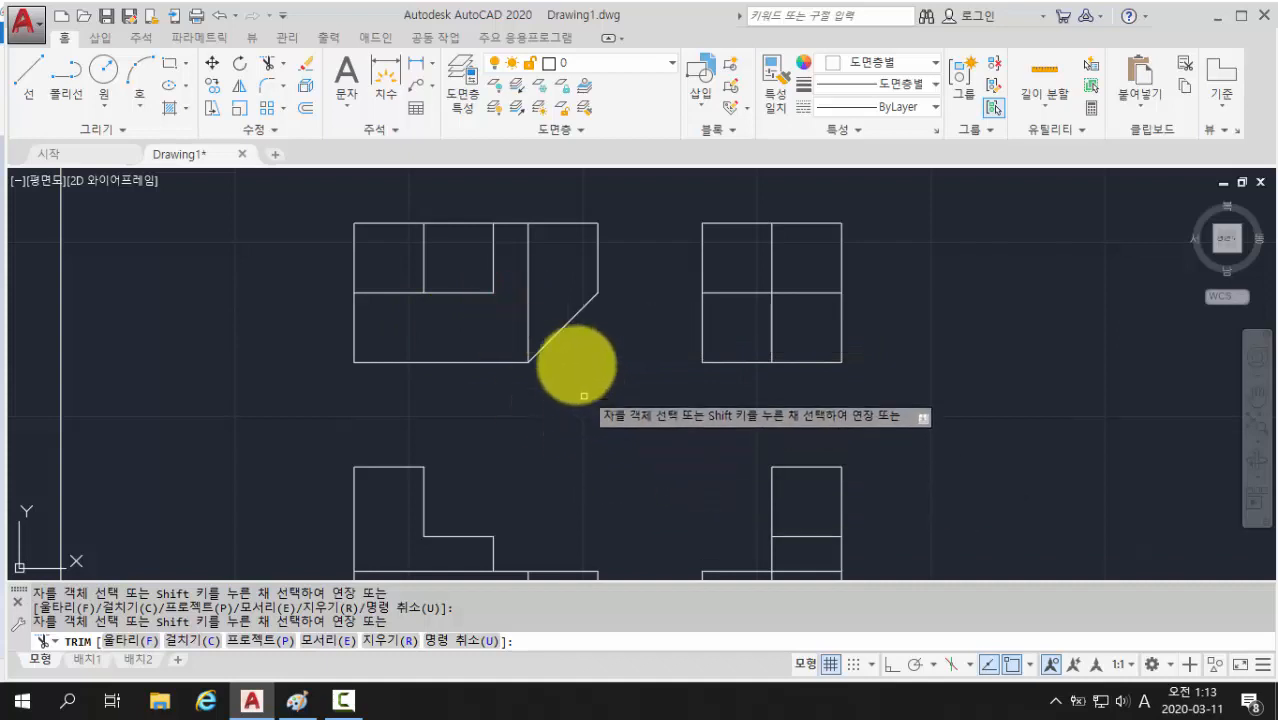
{"action": "left_click", "coordinate": [528, 290]}
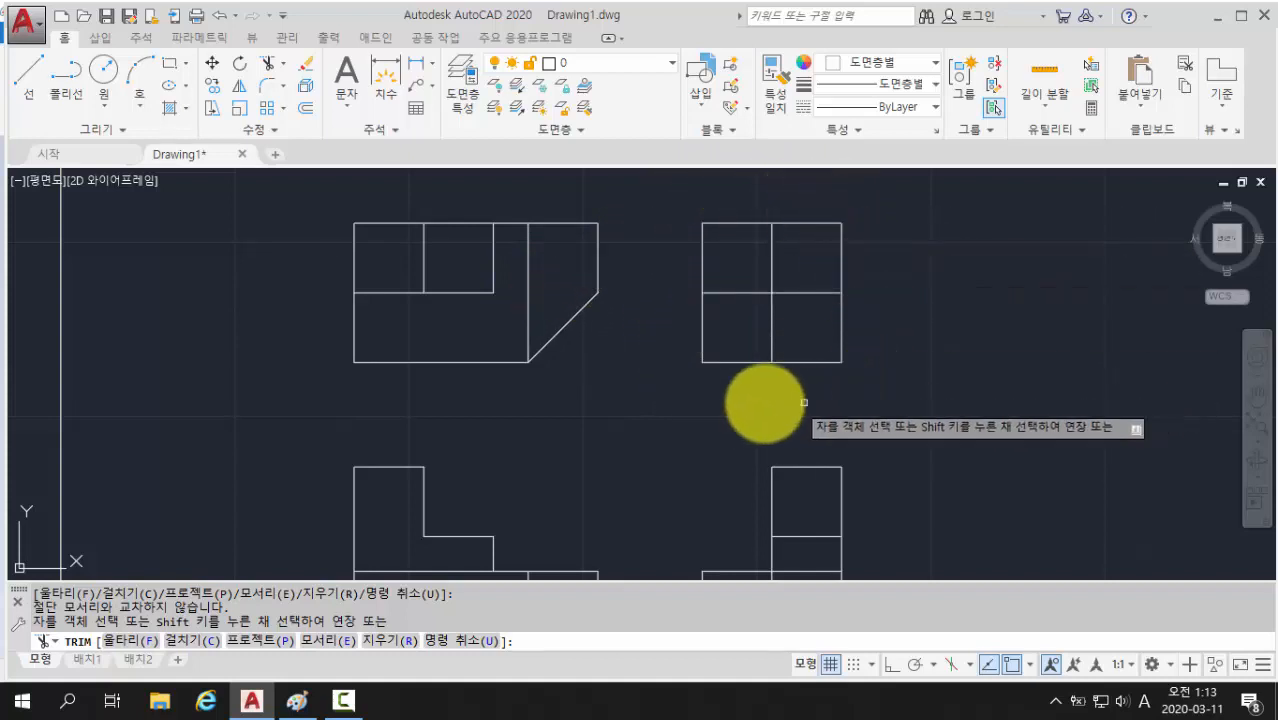
{"action": "left_click", "coordinate": [841, 345]}
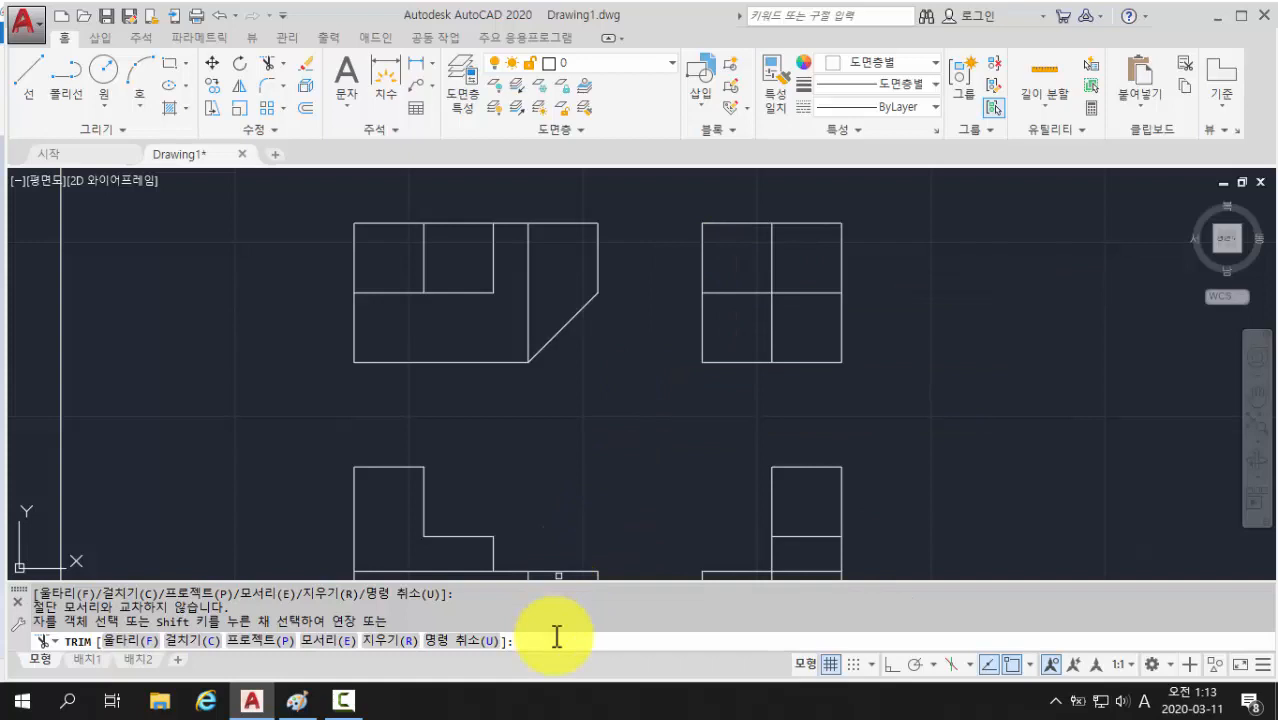
{"action": "key", "text": "Return"}
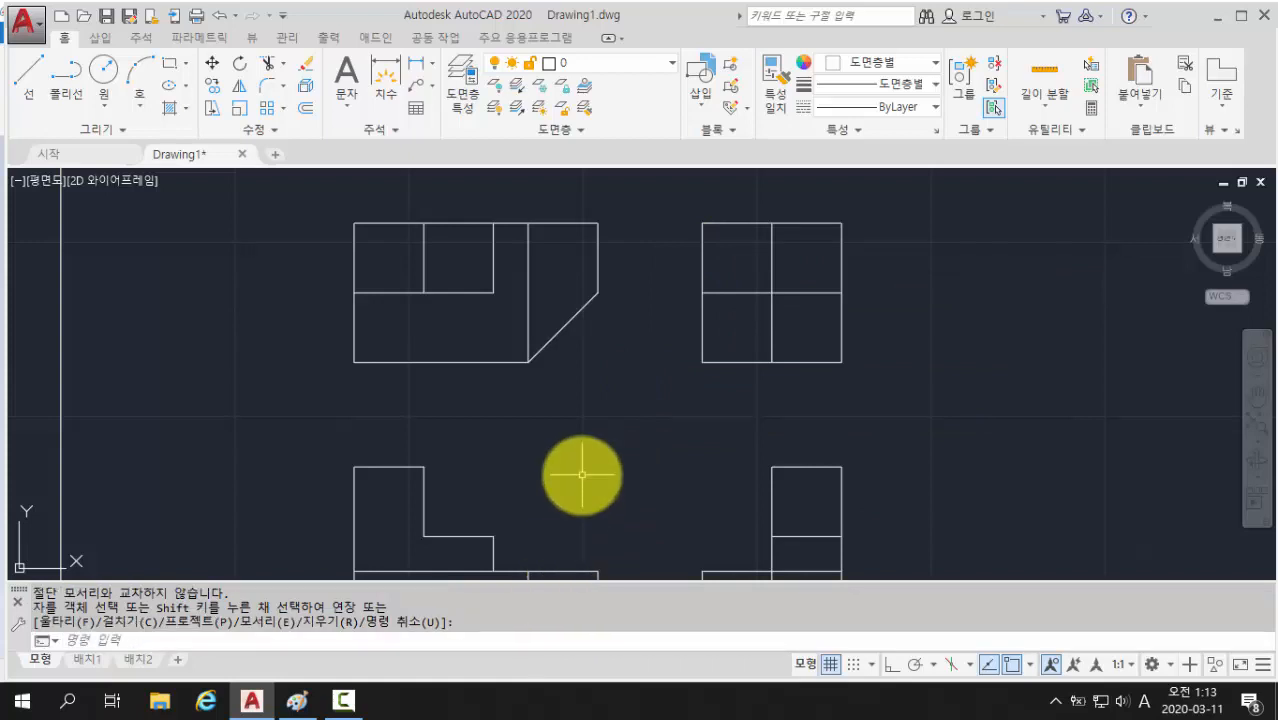
Step: Erase the leftover vertical line at the top view's chamfer and the entire square construction grid above the side view
{"action": "left_click", "coordinate": [540, 642]}
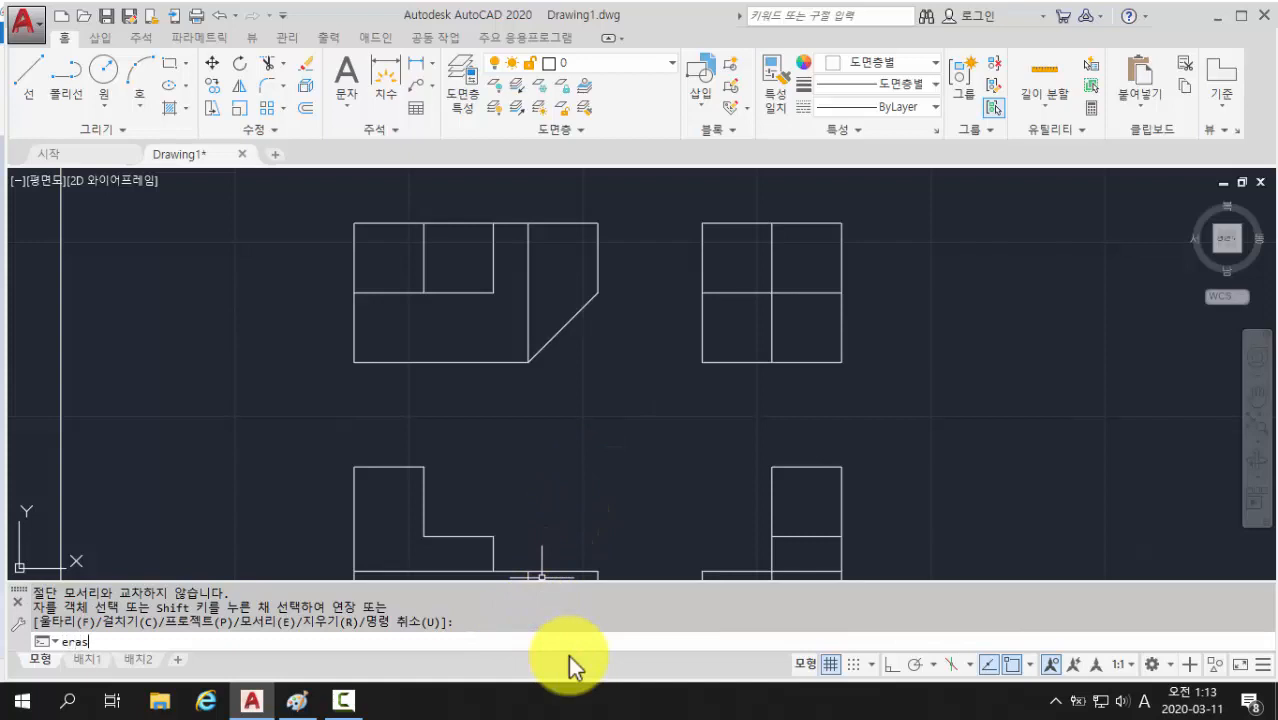
{"action": "type", "text": "erase"}
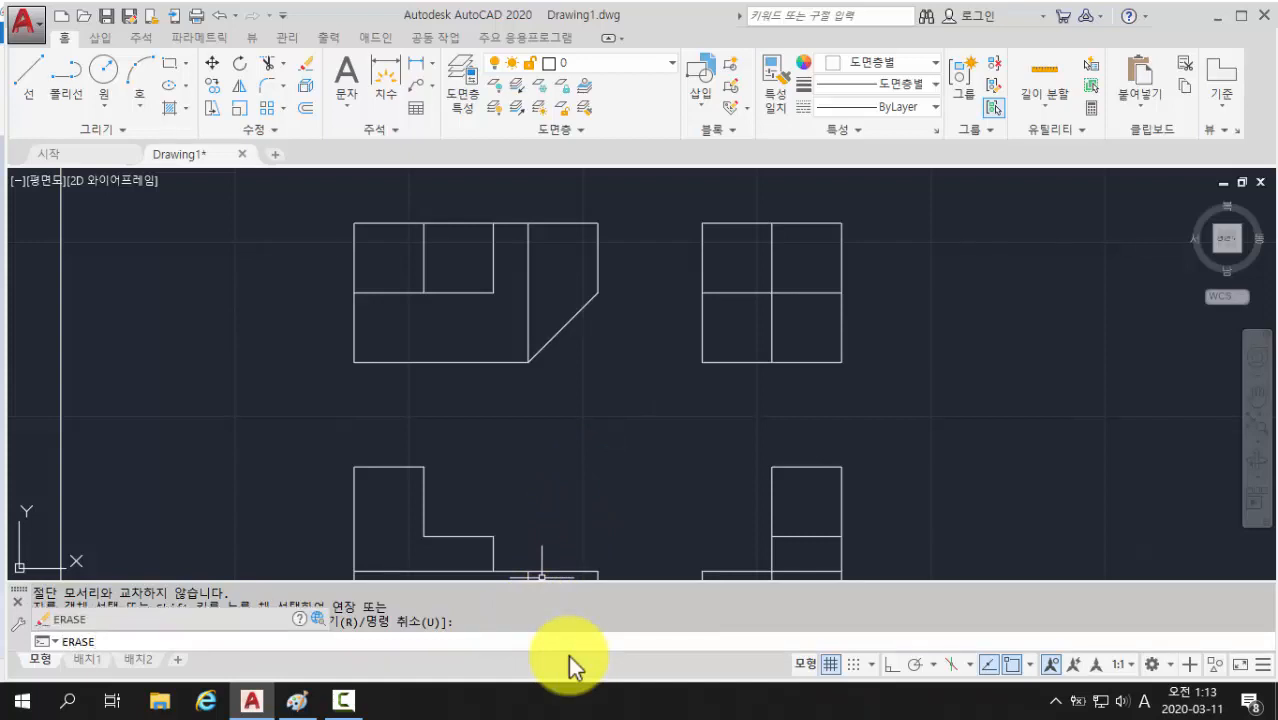
{"action": "key", "text": "Return"}
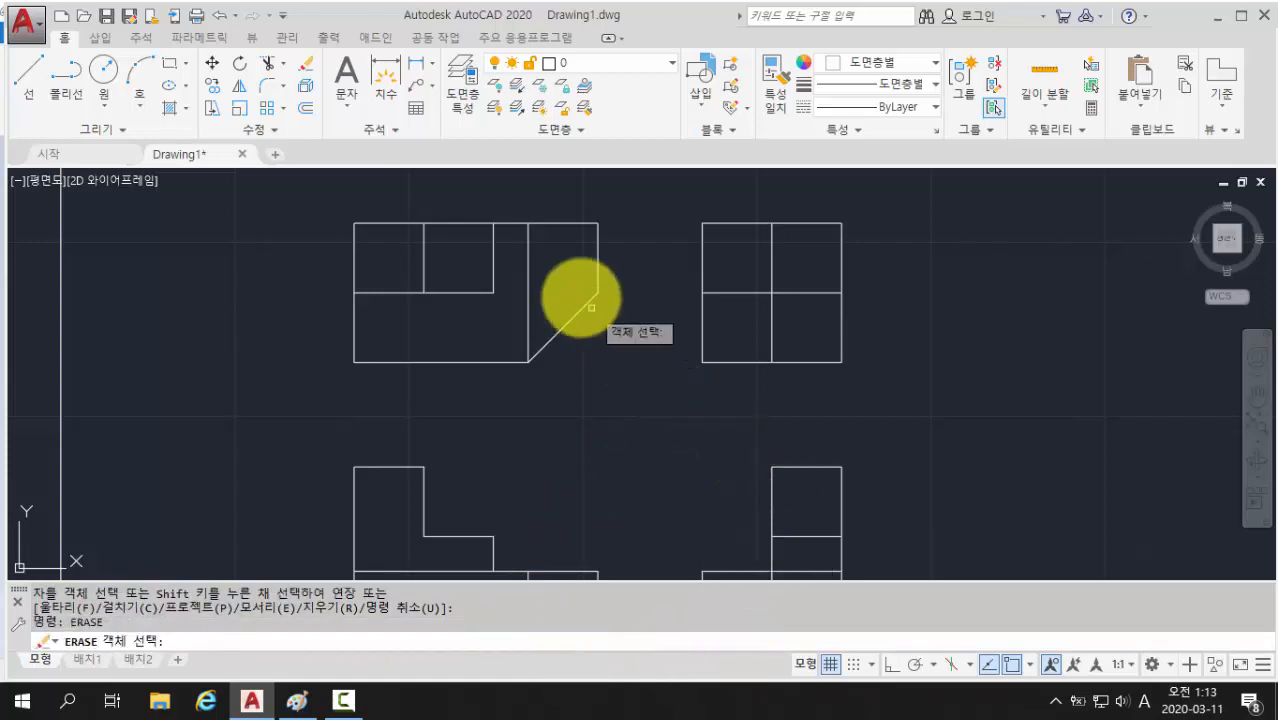
{"action": "left_click", "coordinate": [522, 273]}
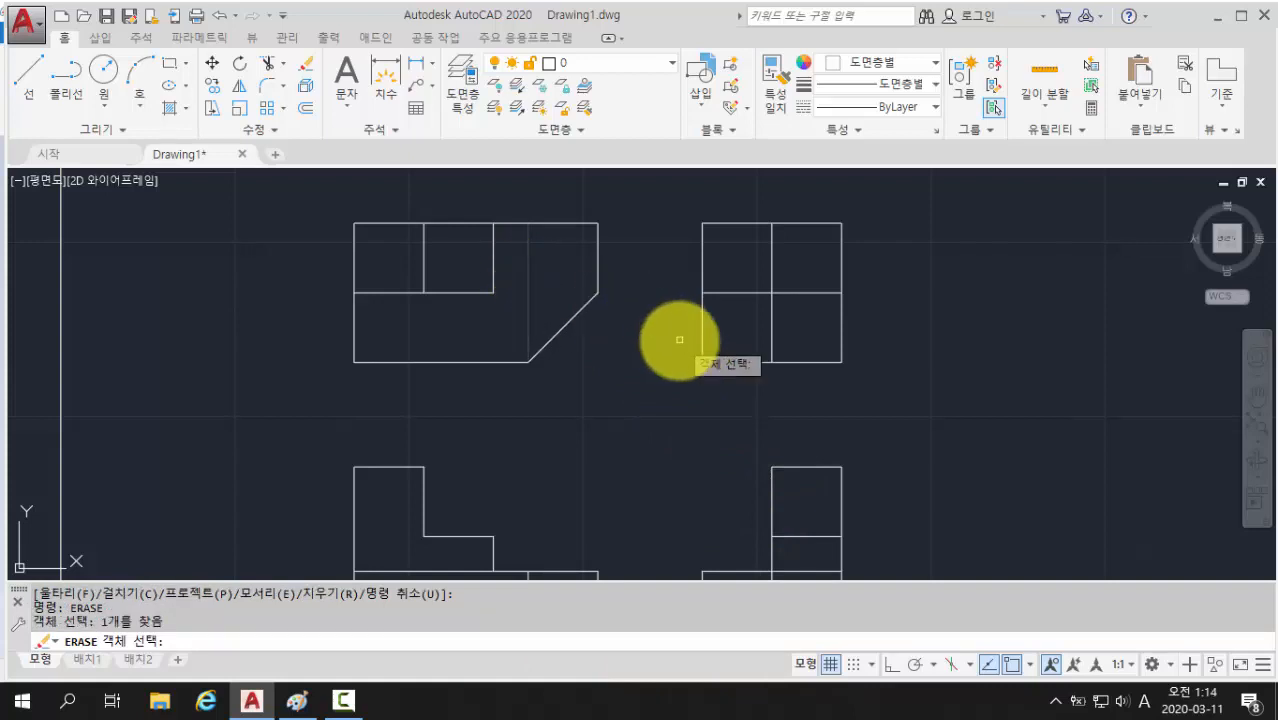
{"action": "left_click", "coordinate": [733, 222]}
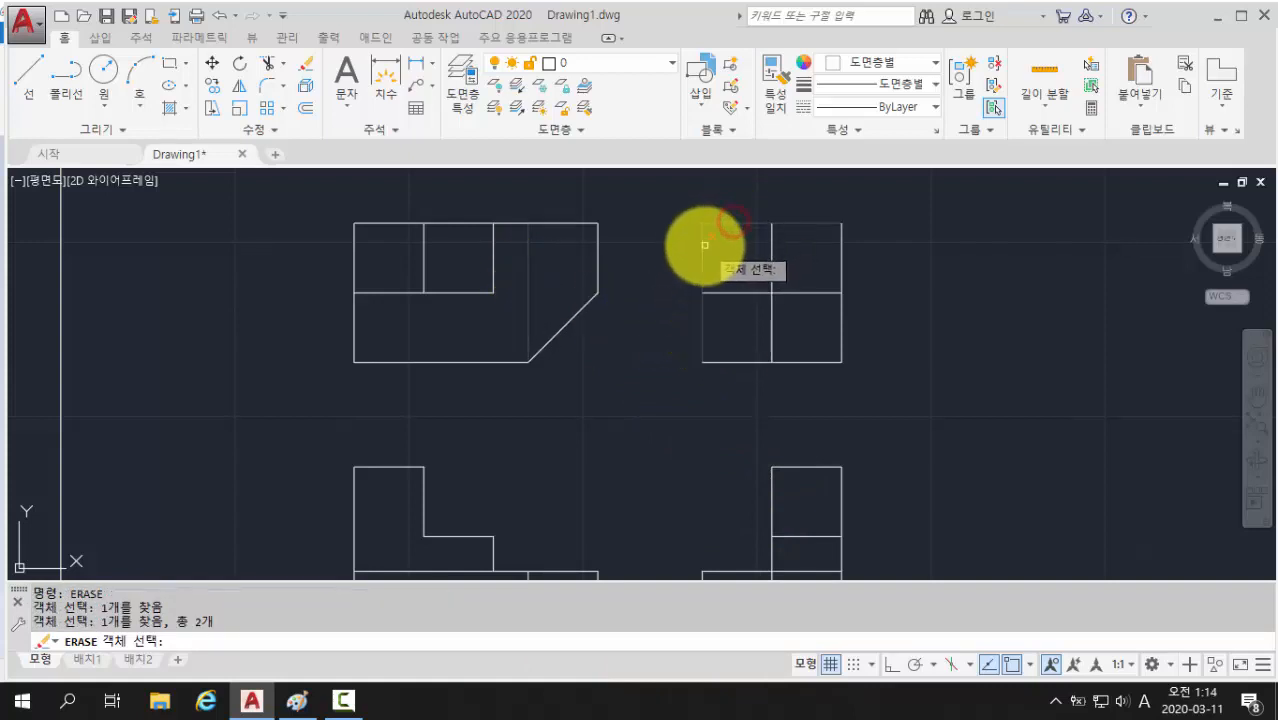
{"action": "left_click", "coordinate": [704, 218]}
{"action": "left_click", "coordinate": [729, 362]}
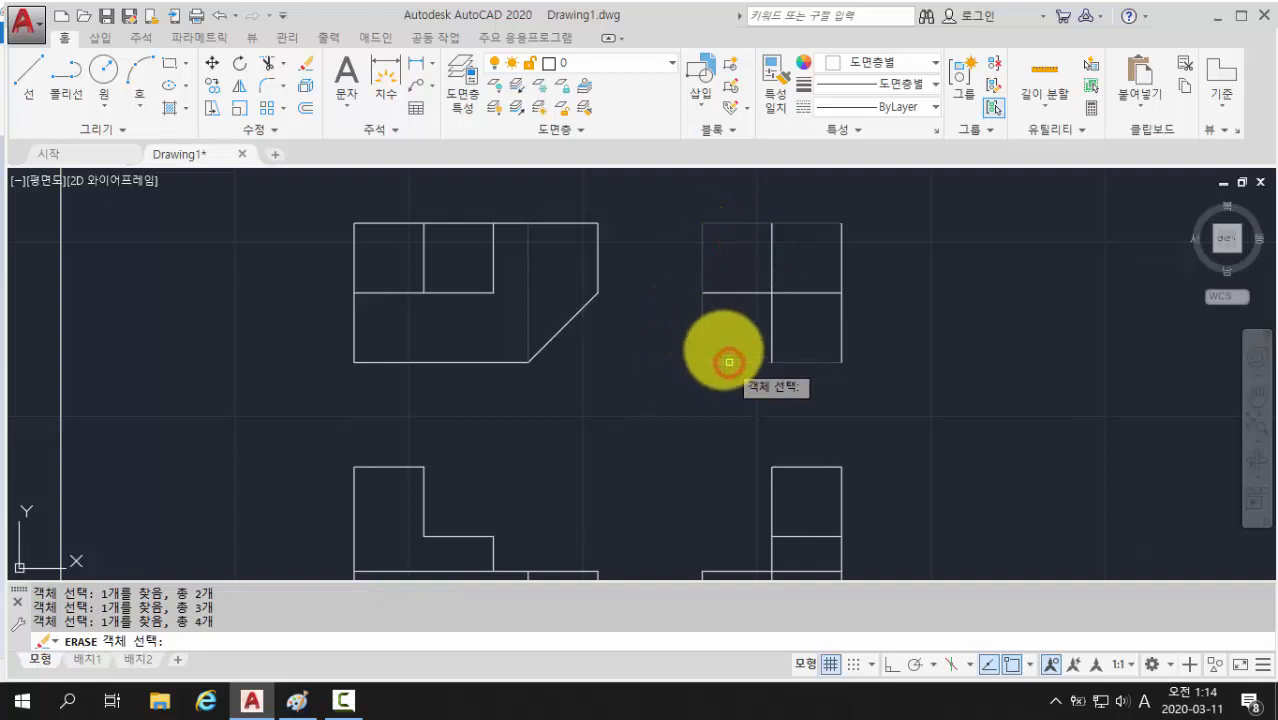
{"action": "left_click", "coordinate": [651, 191]}
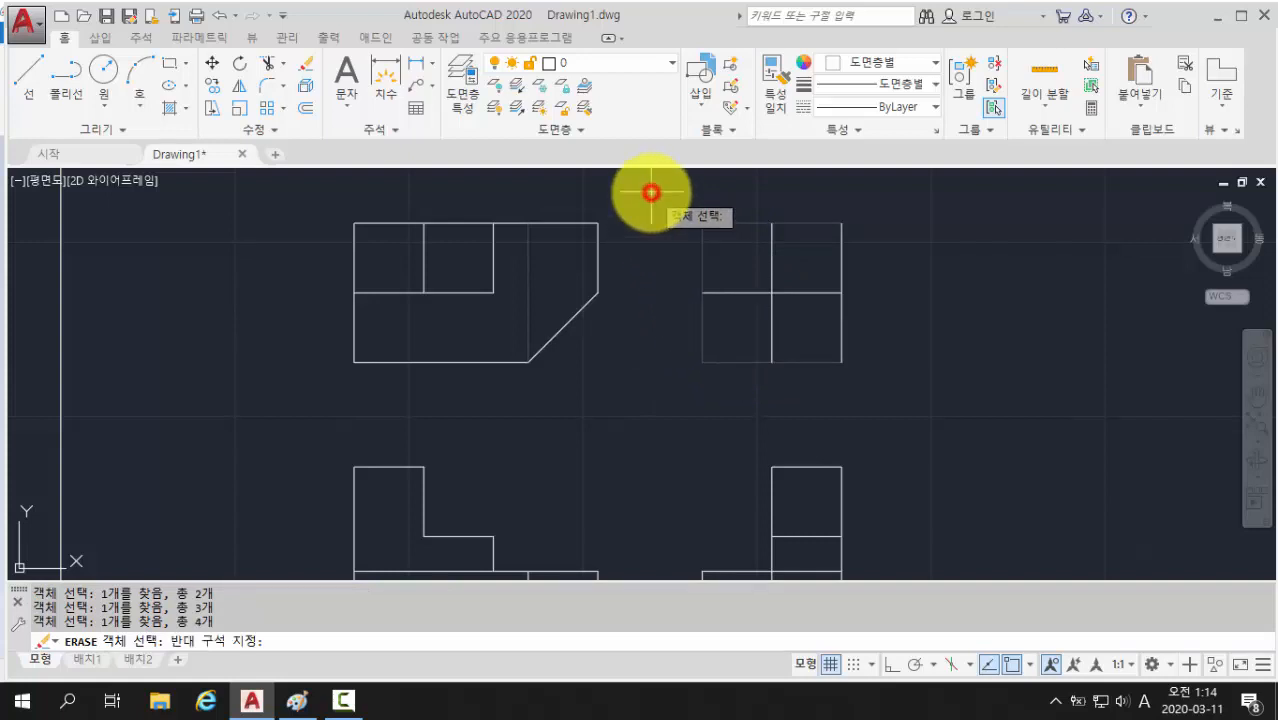
{"action": "left_click", "coordinate": [903, 414]}
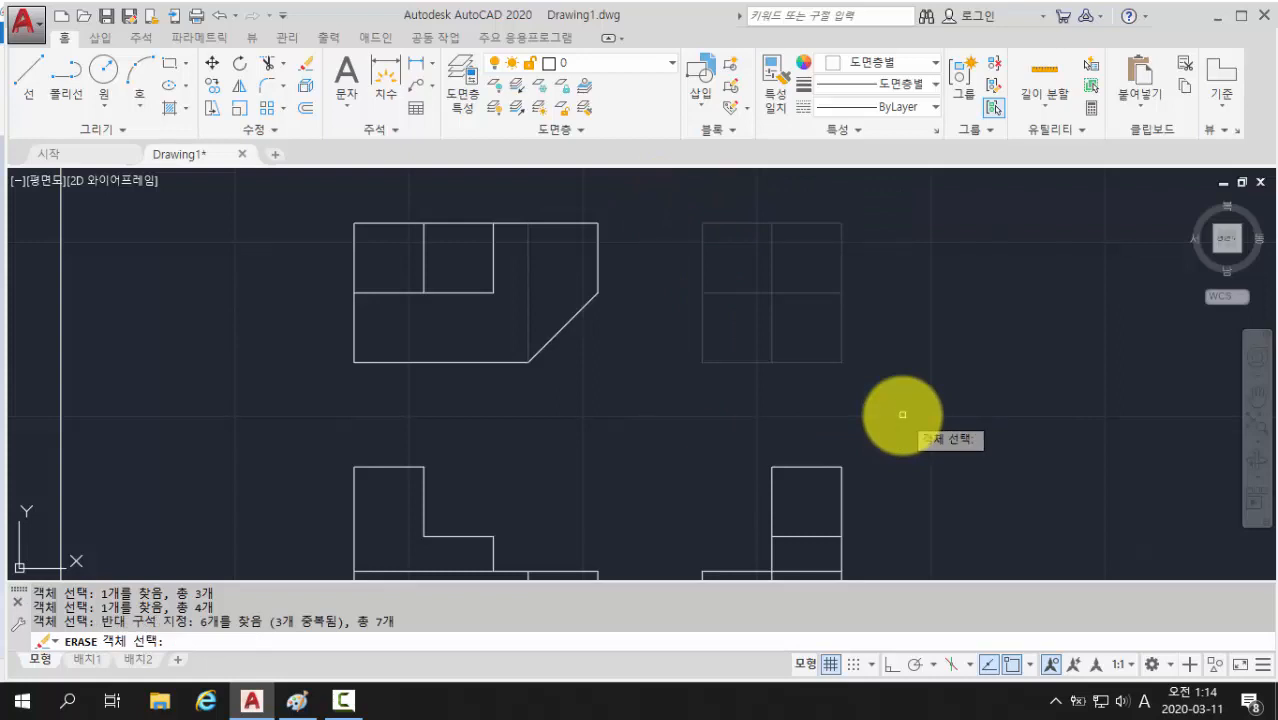
{"action": "key", "text": "Return"}
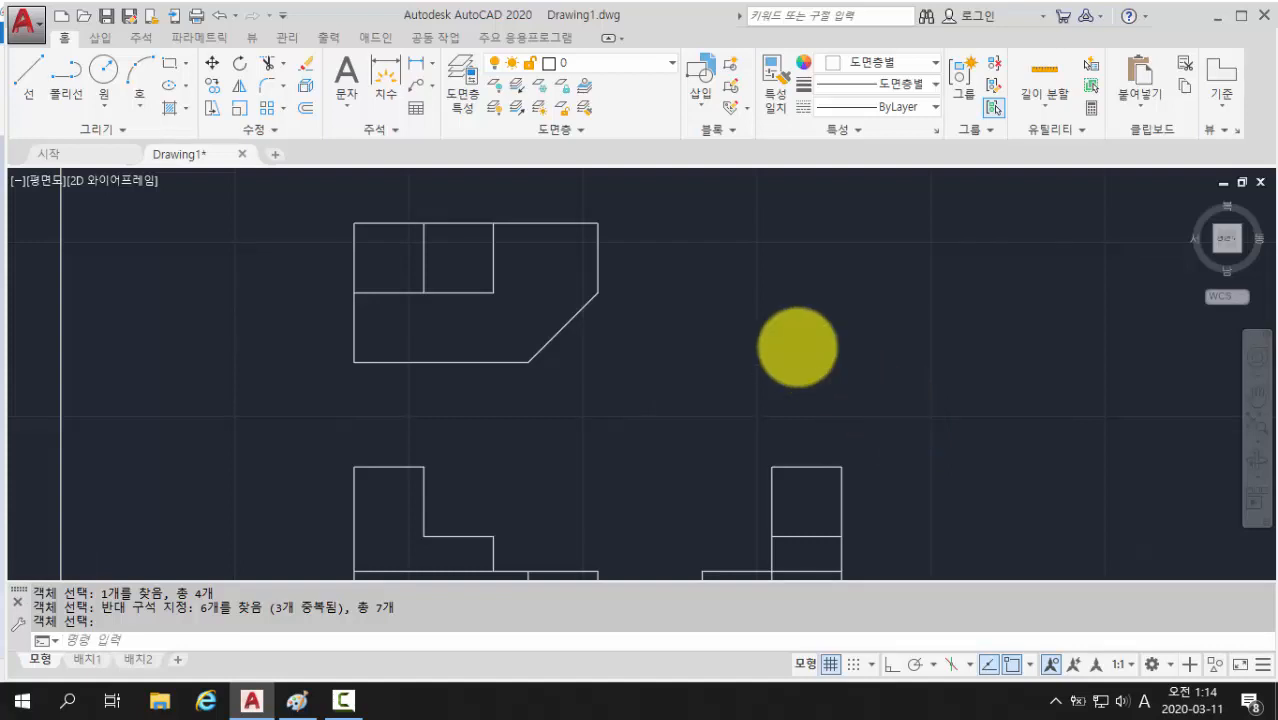
Step: Switch to Paint and circle in gray the 70, paired 20, and left-hand 20, 40 and 10 dimensions on A1-2.JPG
{"action": "scroll", "coordinate": [815, 330], "scroll_direction": "down", "scroll_amount": 2}
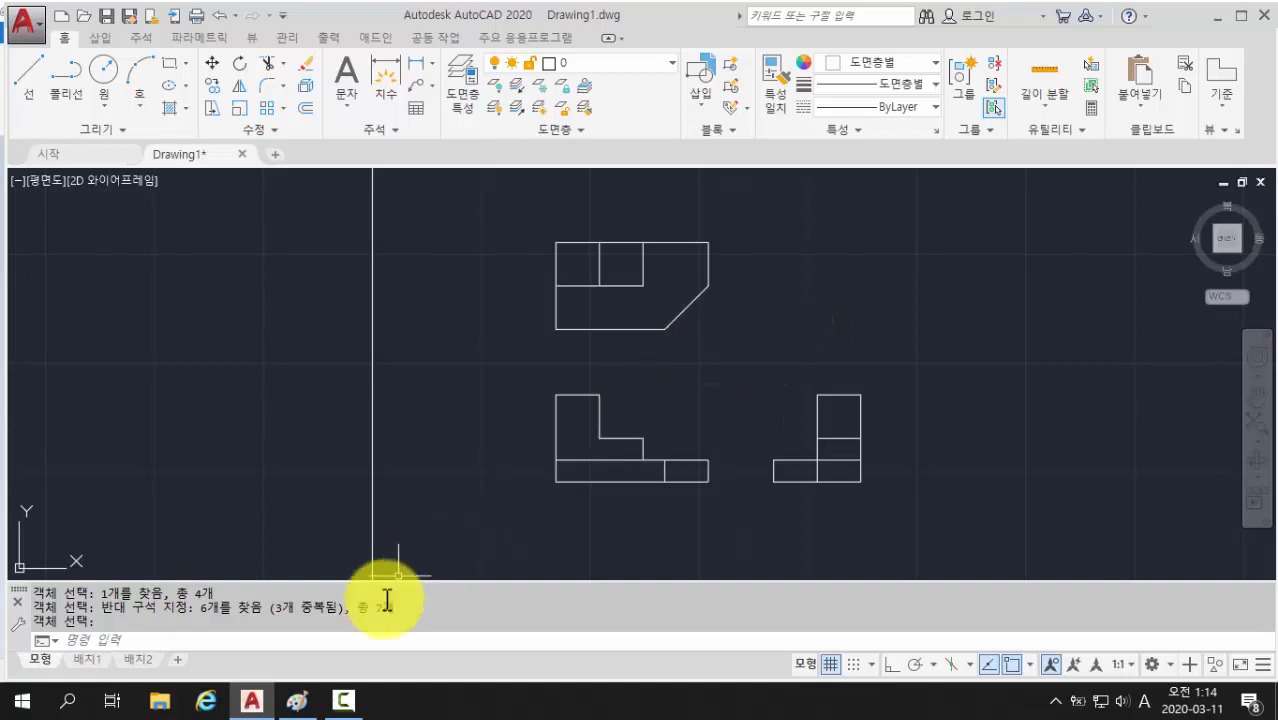
{"action": "left_click", "coordinate": [298, 703]}
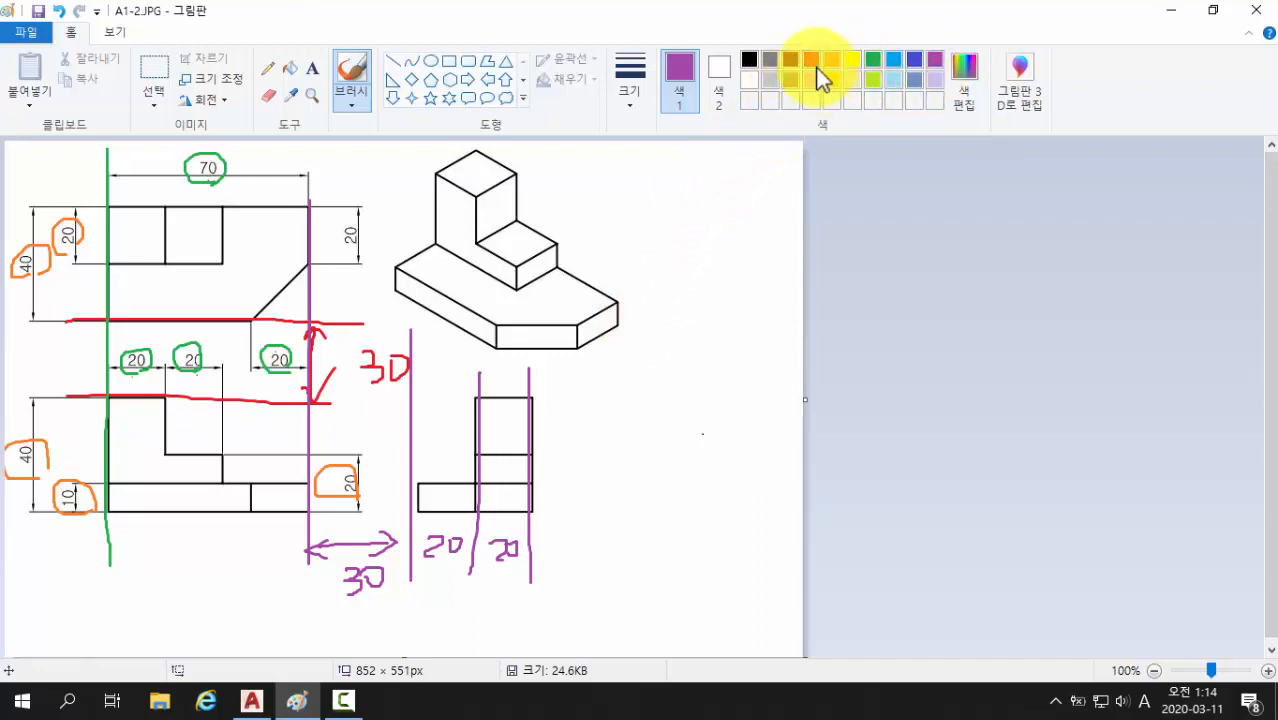
{"action": "left_click", "coordinate": [770, 60]}
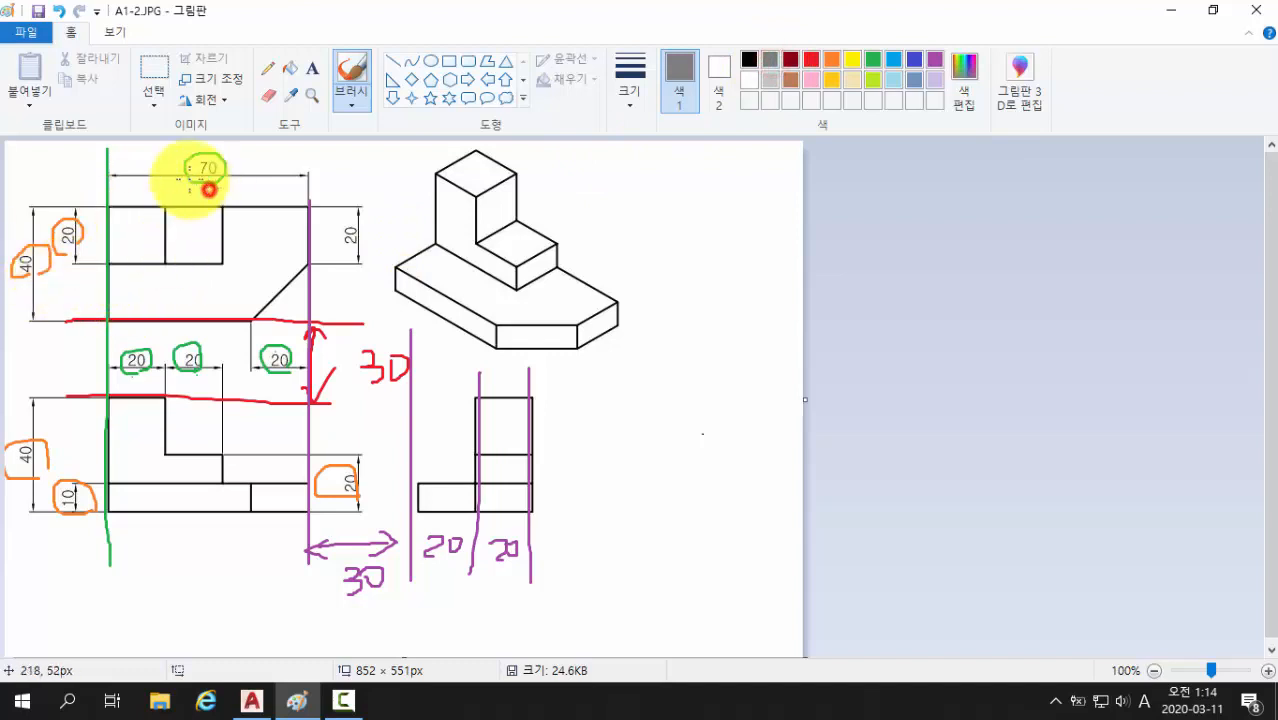
{"action": "mouse_move", "coordinate": [208, 189]}
{"action": "left_mouse_down"}
{"action": "mouse_move", "coordinate": [243, 144]}
{"action": "mouse_move", "coordinate": [180, 168]}
{"action": "mouse_move", "coordinate": [232, 192]}
{"action": "mouse_move", "coordinate": [238, 178]}
{"action": "left_mouse_up"}
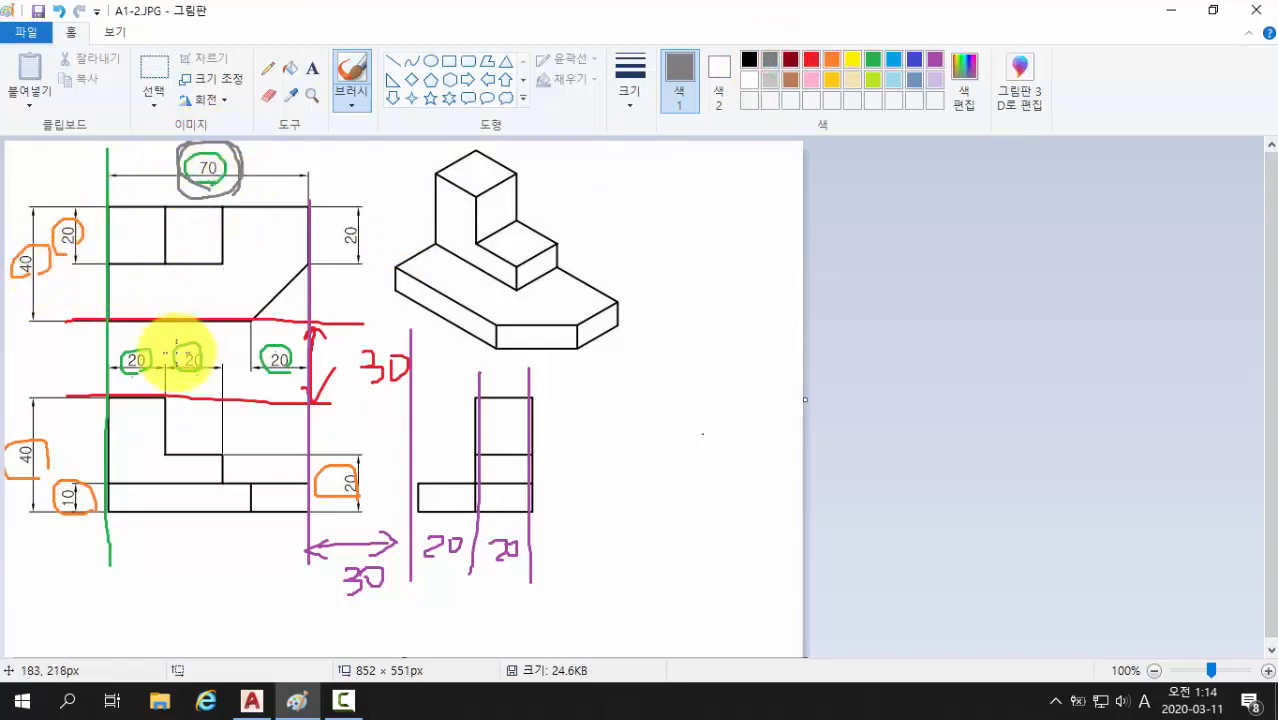
{"action": "mouse_move", "coordinate": [177, 347]}
{"action": "left_mouse_down"}
{"action": "mouse_move", "coordinate": [143, 366]}
{"action": "mouse_move", "coordinate": [171, 337]}
{"action": "mouse_move", "coordinate": [185, 379]}
{"action": "mouse_move", "coordinate": [123, 345]}
{"action": "left_mouse_up"}
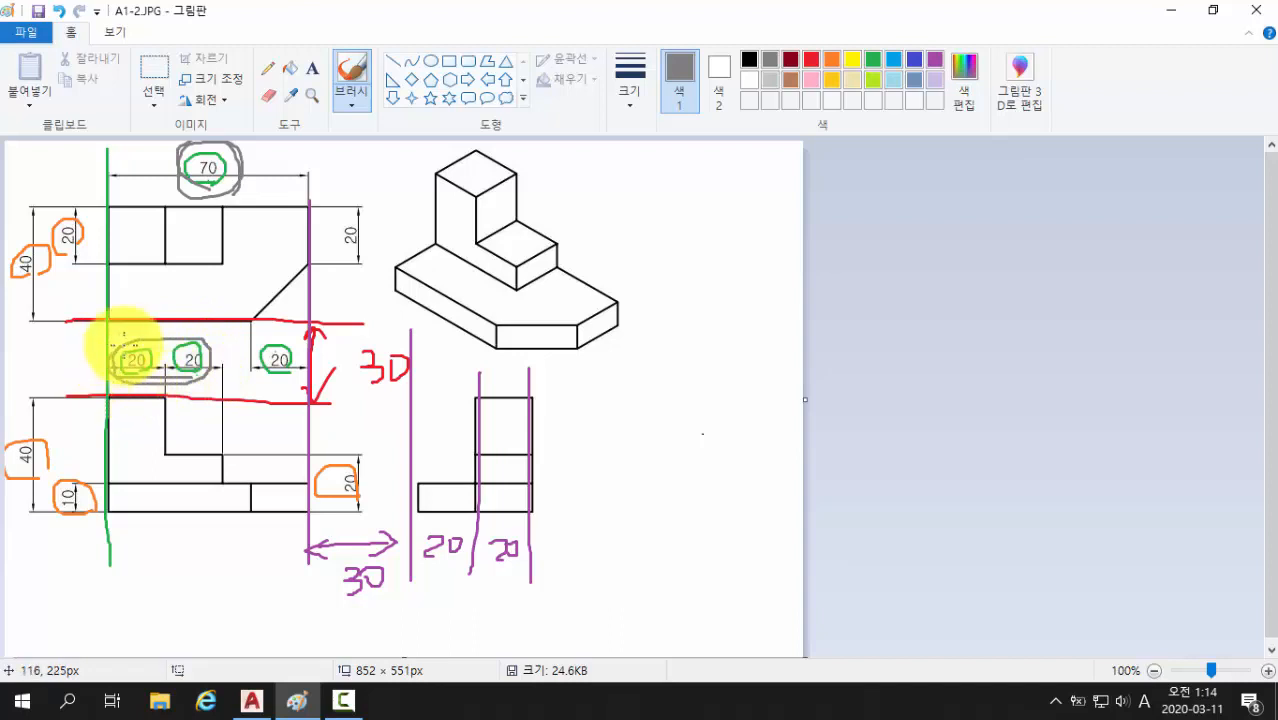
{"action": "mouse_move", "coordinate": [57, 286]}
{"action": "left_mouse_down"}
{"action": "mouse_move", "coordinate": [37, 265]}
{"action": "mouse_move", "coordinate": [76, 265]}
{"action": "mouse_move", "coordinate": [33, 290]}
{"action": "mouse_move", "coordinate": [58, 292]}
{"action": "left_mouse_up"}
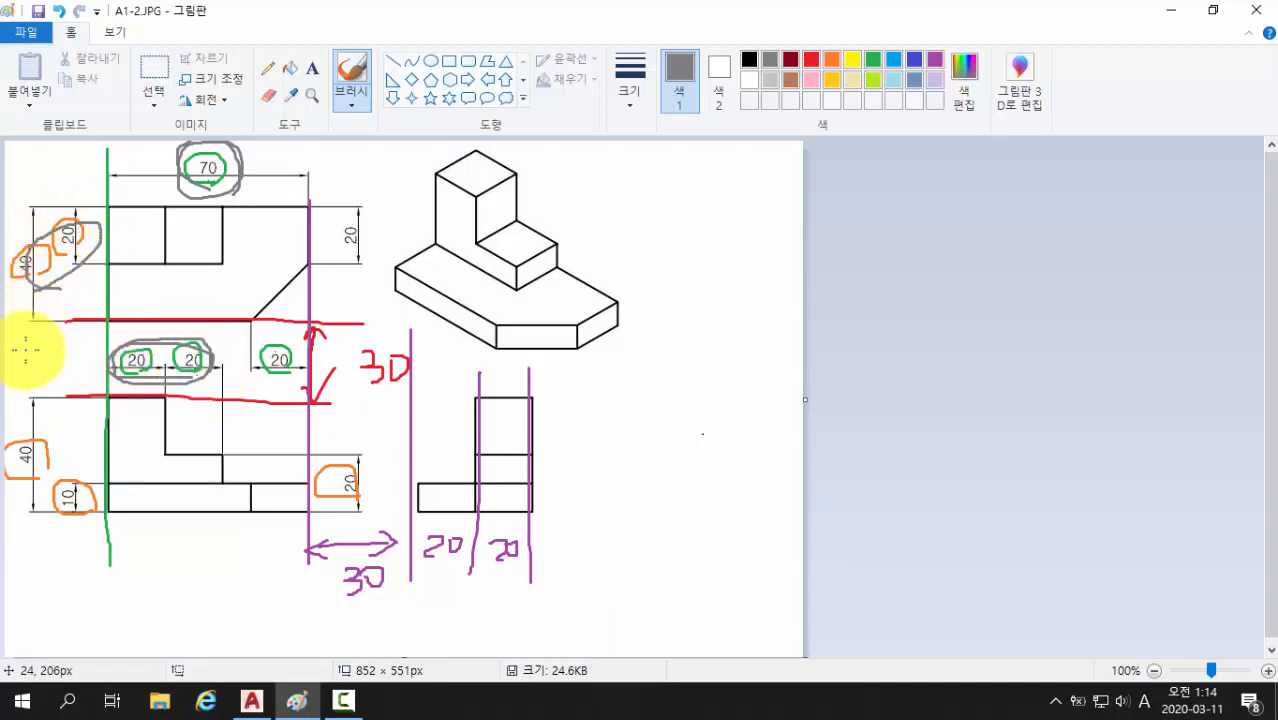
{"action": "mouse_move", "coordinate": [24, 485]}
{"action": "left_mouse_down"}
{"action": "mouse_move", "coordinate": [18, 435]}
{"action": "mouse_move", "coordinate": [97, 502]}
{"action": "mouse_move", "coordinate": [42, 488]}
{"action": "left_mouse_up"}
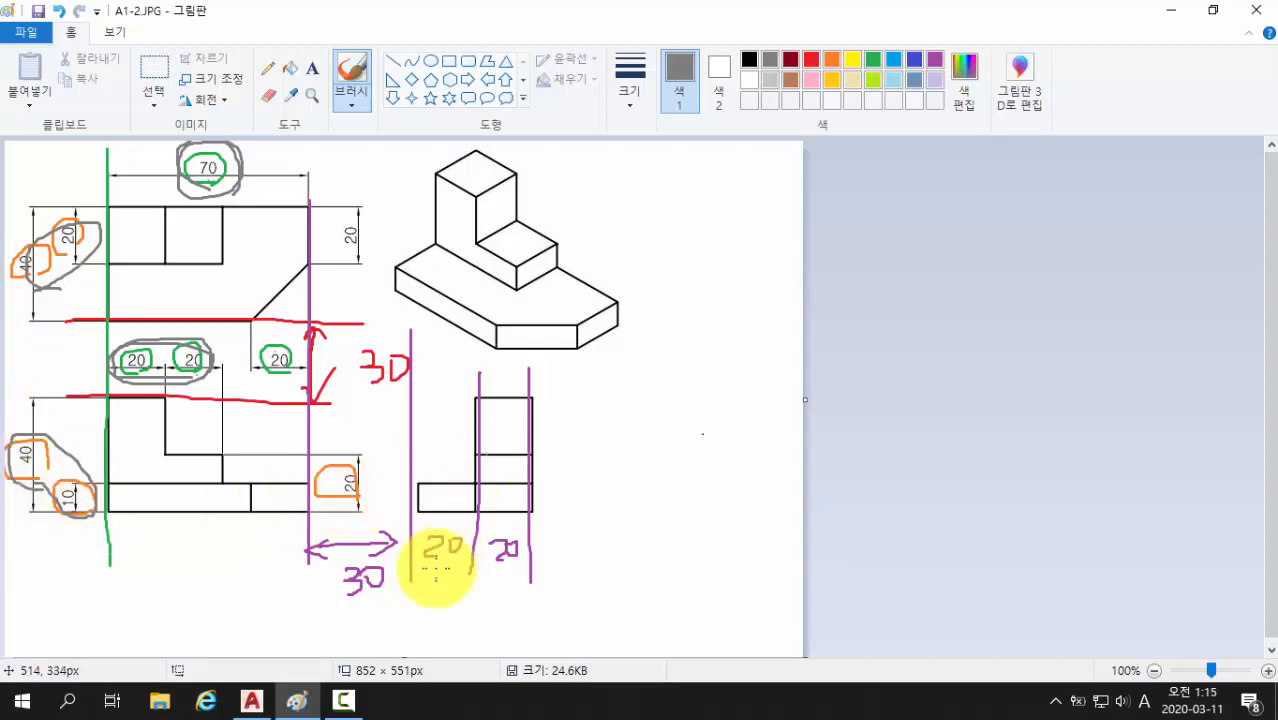
Step: Switch to AutoCAD and add a horizontal linear dimension for the top view's overall width, placed above its upper edge
{"action": "left_click", "coordinate": [262, 705]}
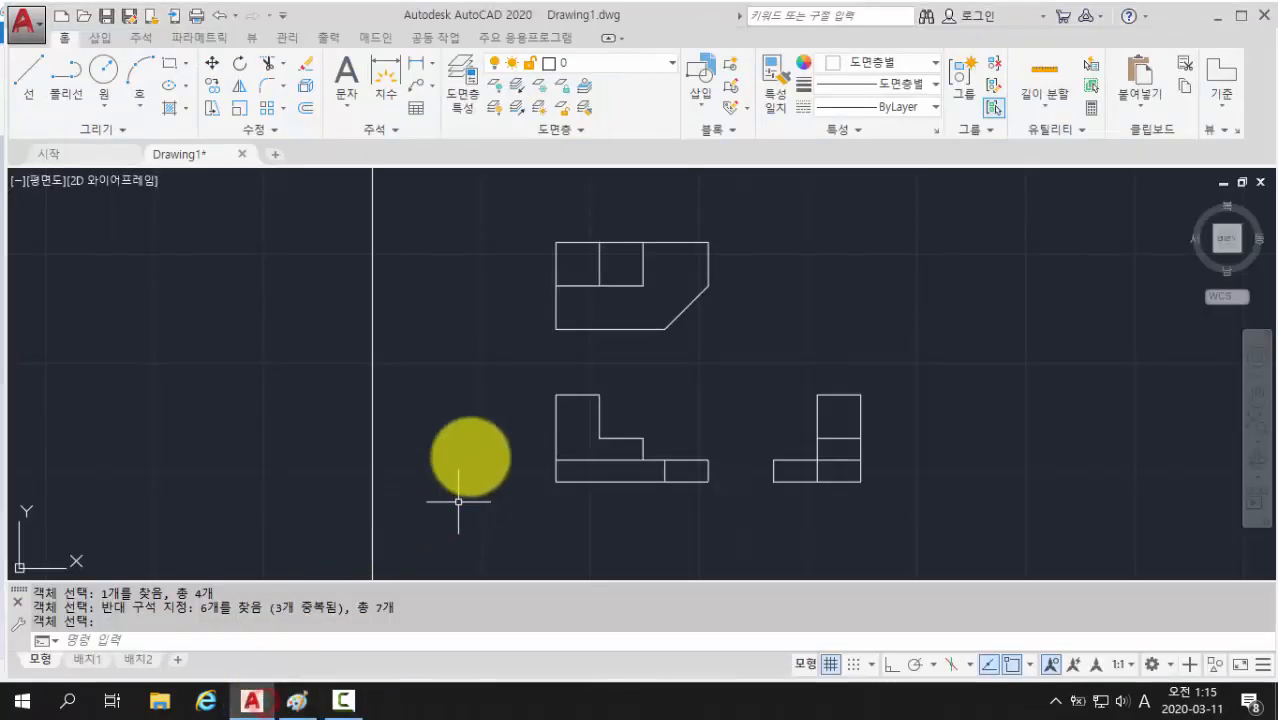
{"action": "middle_click_drag", "start_coordinate": [456, 379], "coordinate": [380, 377]}
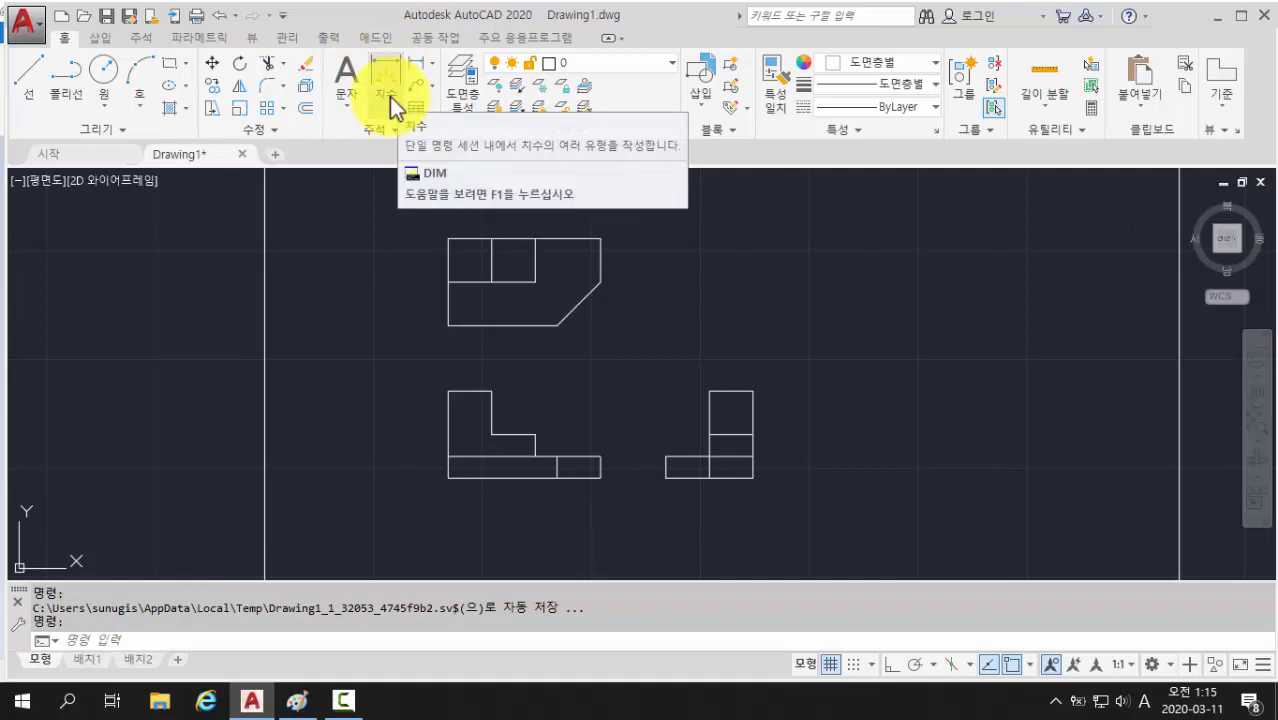
{"action": "left_click", "coordinate": [433, 64]}
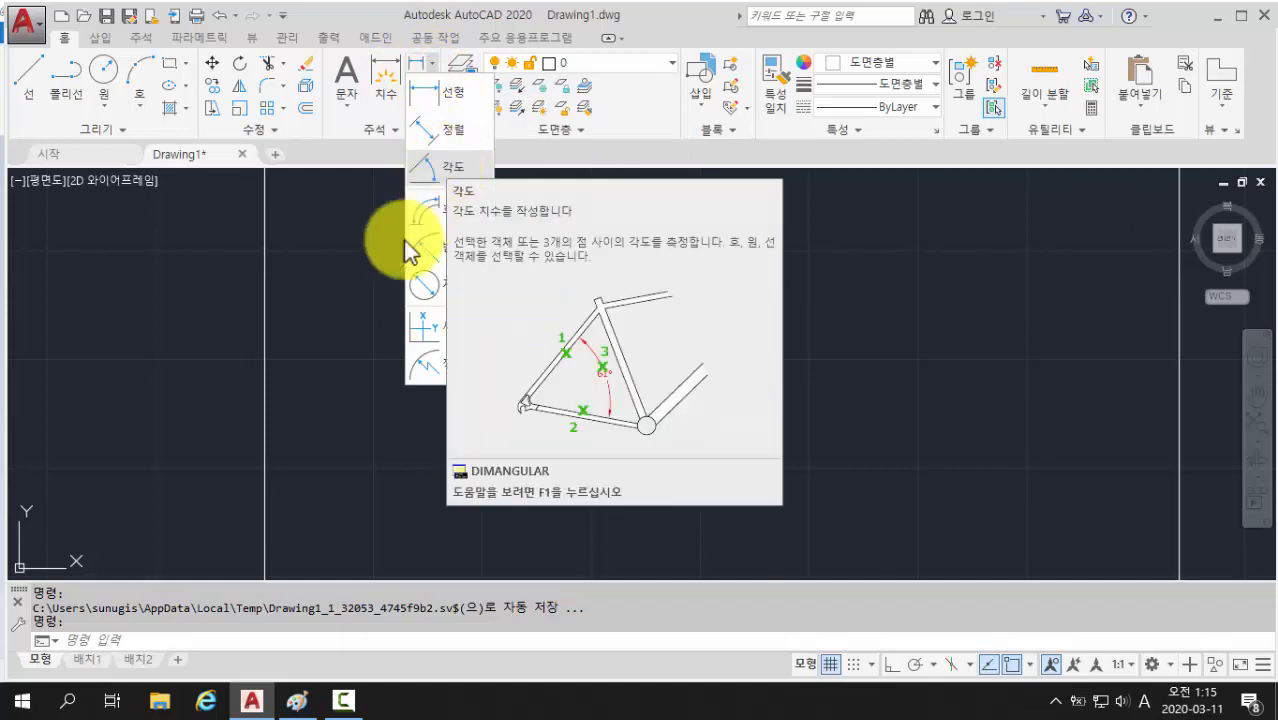
{"action": "left_click", "coordinate": [348, 312]}
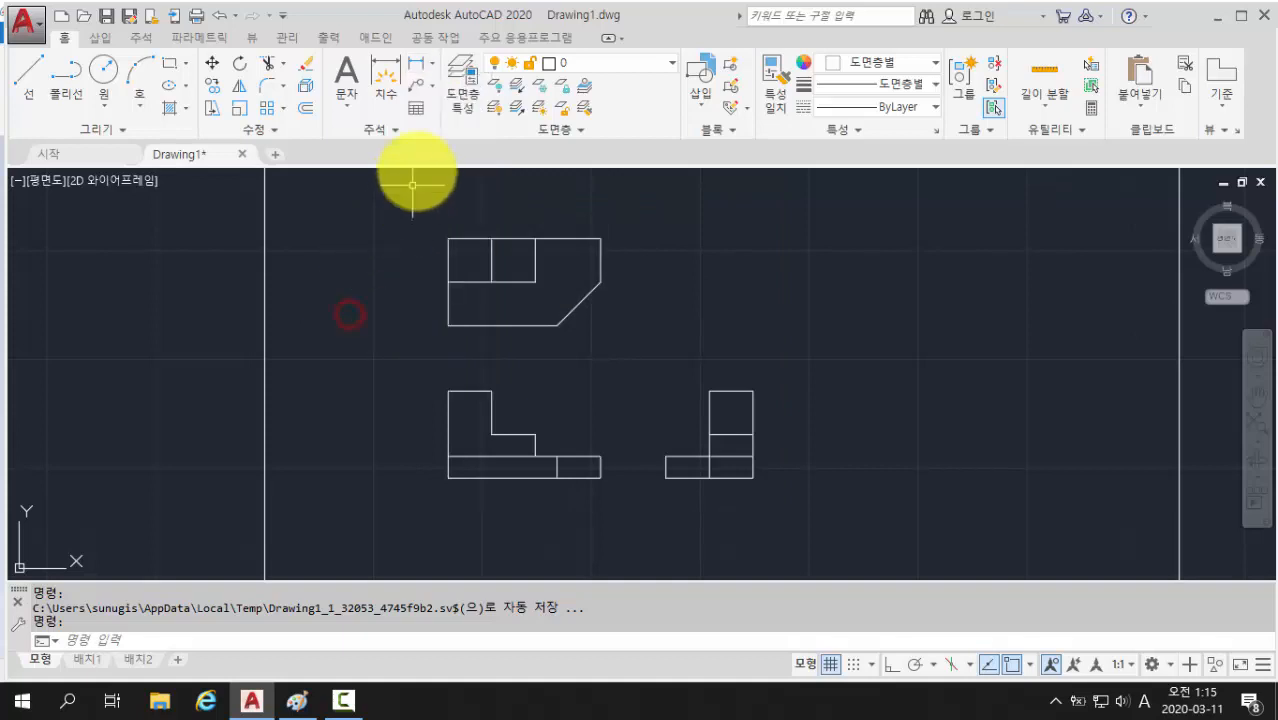
{"action": "left_click", "coordinate": [432, 63]}
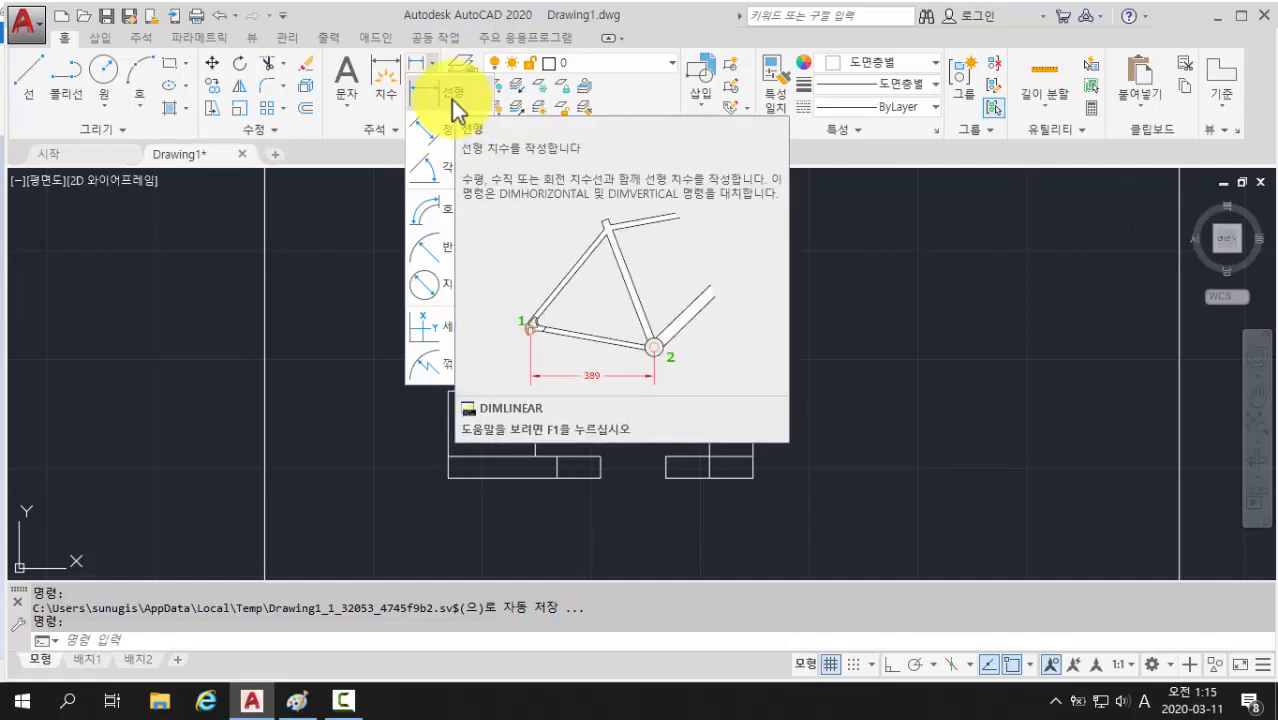
{"action": "left_click", "coordinate": [438, 96]}
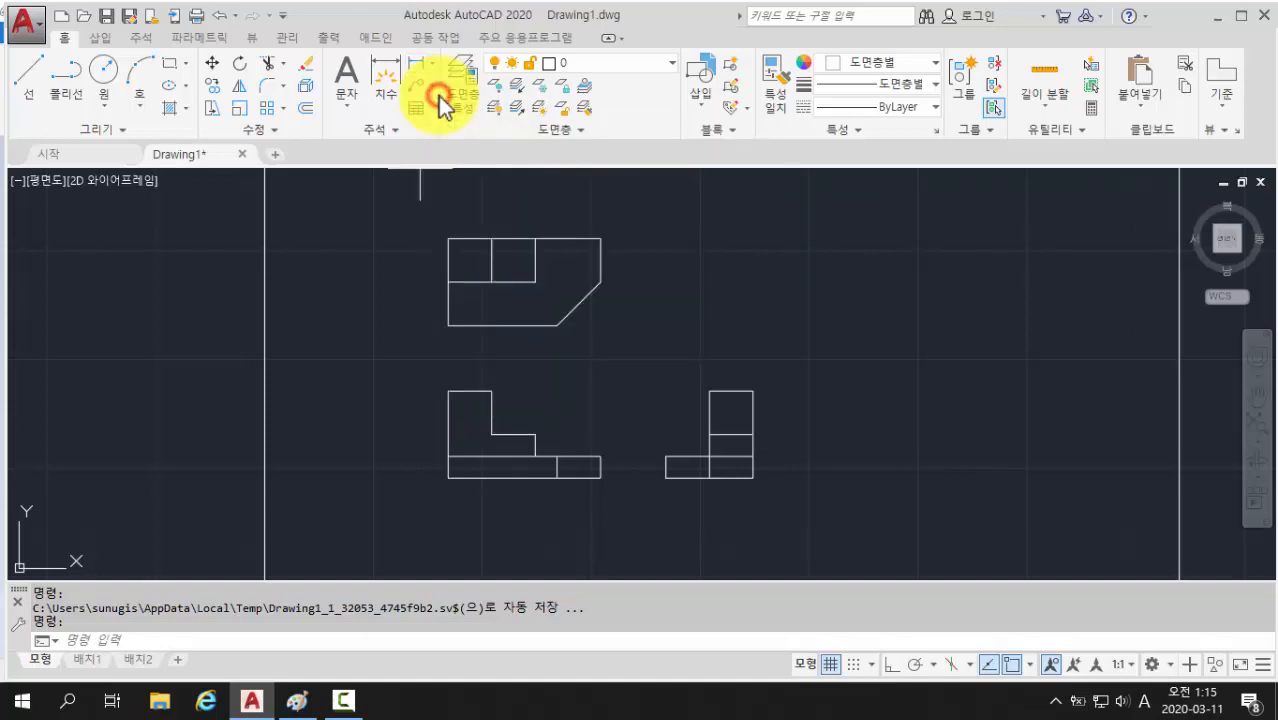
{"action": "scroll", "coordinate": [423, 245], "scroll_direction": "up", "scroll_amount": 2}
{"action": "scroll", "coordinate": [424, 245], "scroll_direction": "up", "scroll_amount": 2}
{"action": "middle_click_drag", "start_coordinate": [424, 245], "coordinate": [252, 310]}
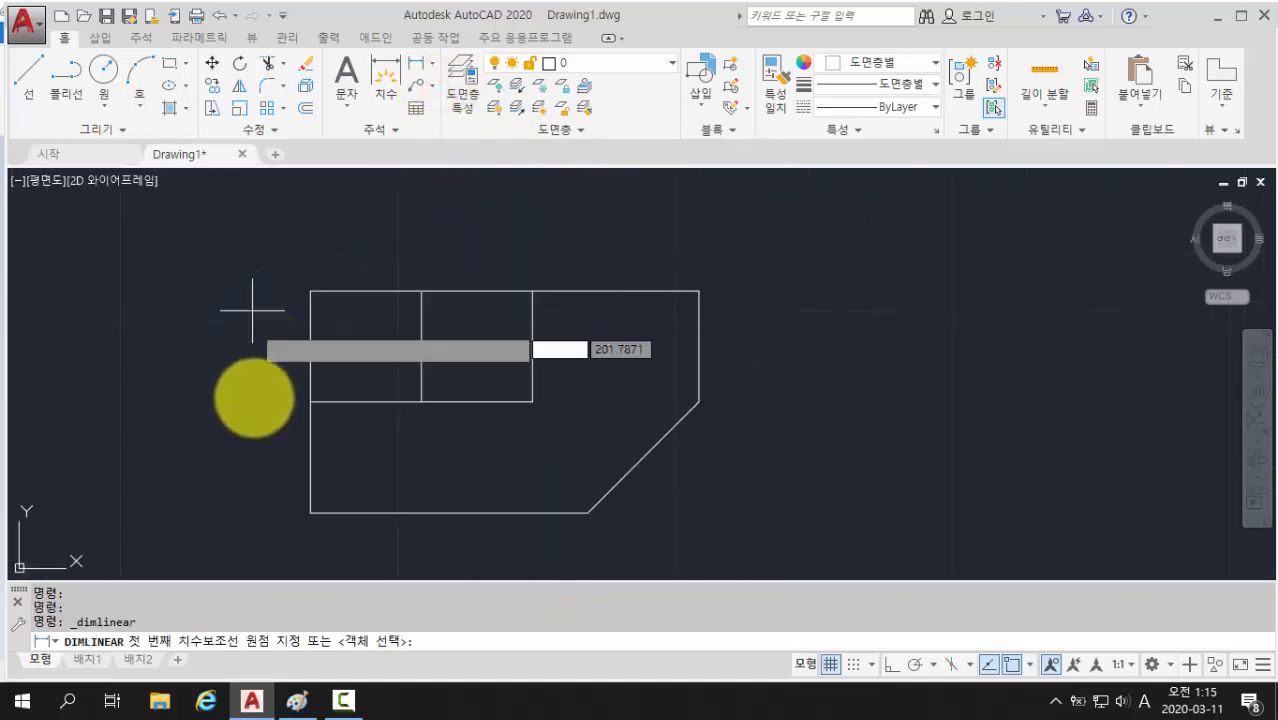
{"action": "left_click", "coordinate": [313, 290]}
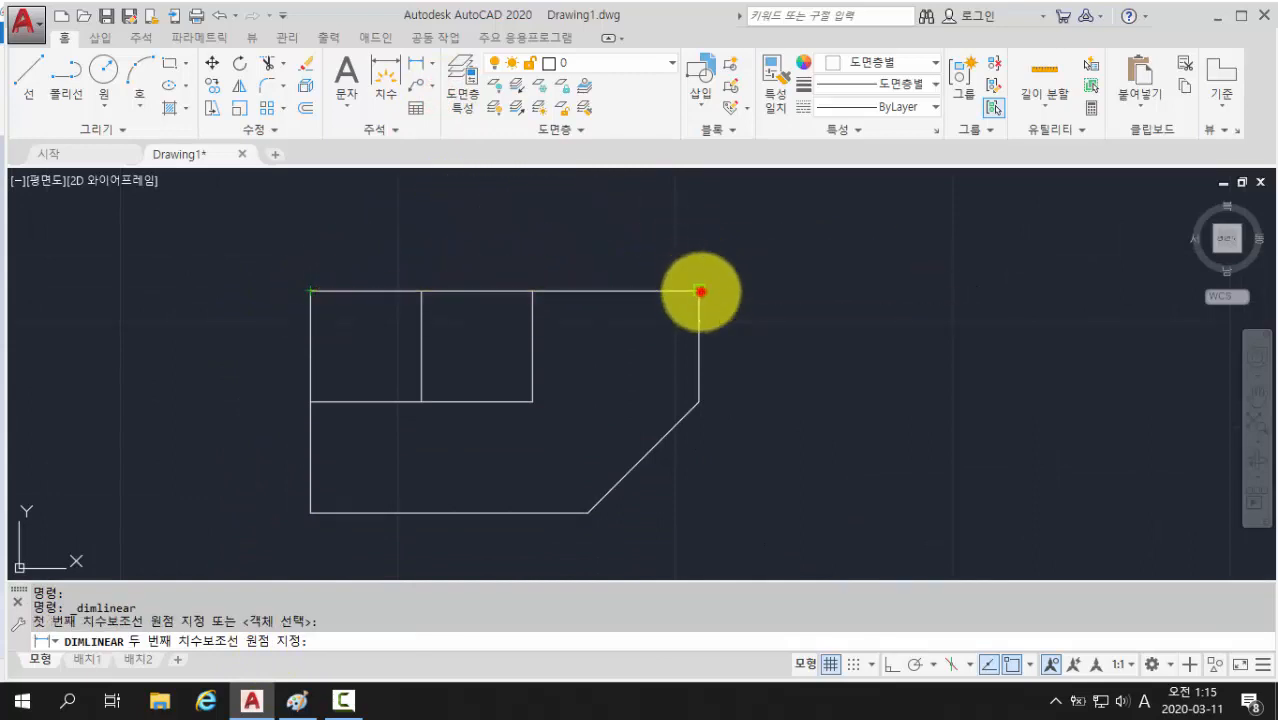
{"action": "left_click", "coordinate": [700, 291]}
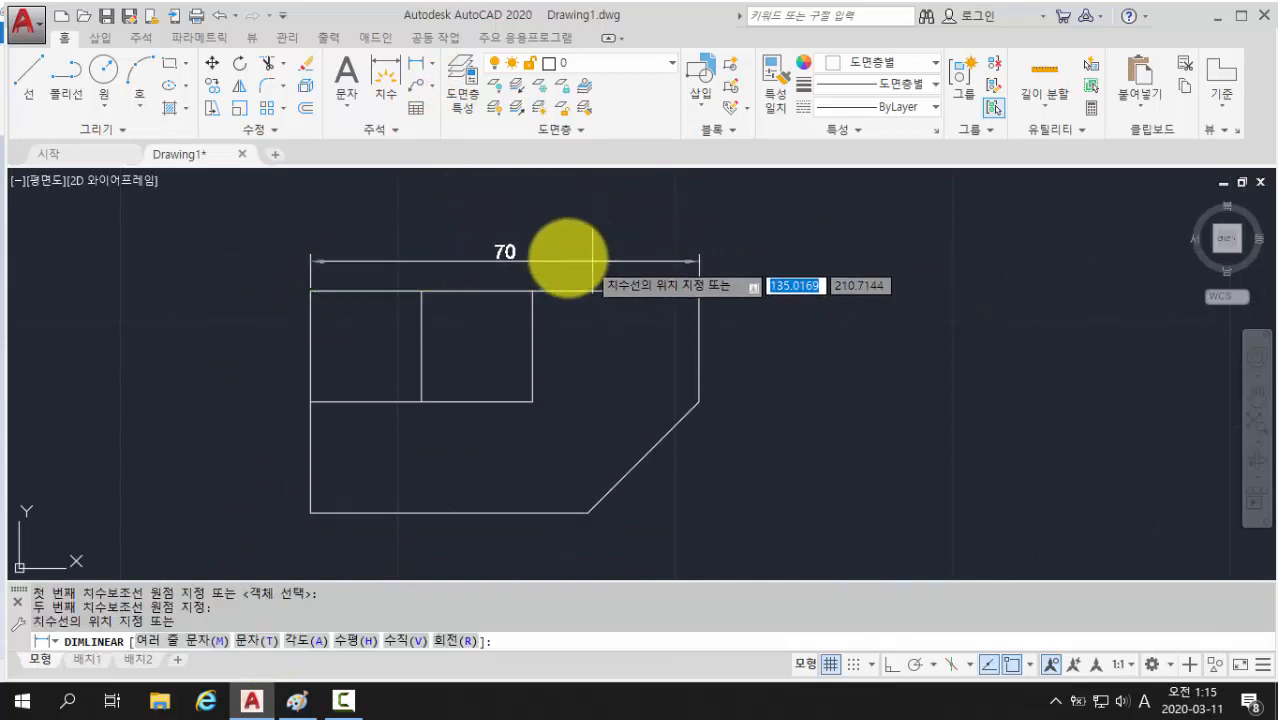
{"action": "left_click", "coordinate": [511, 233]}
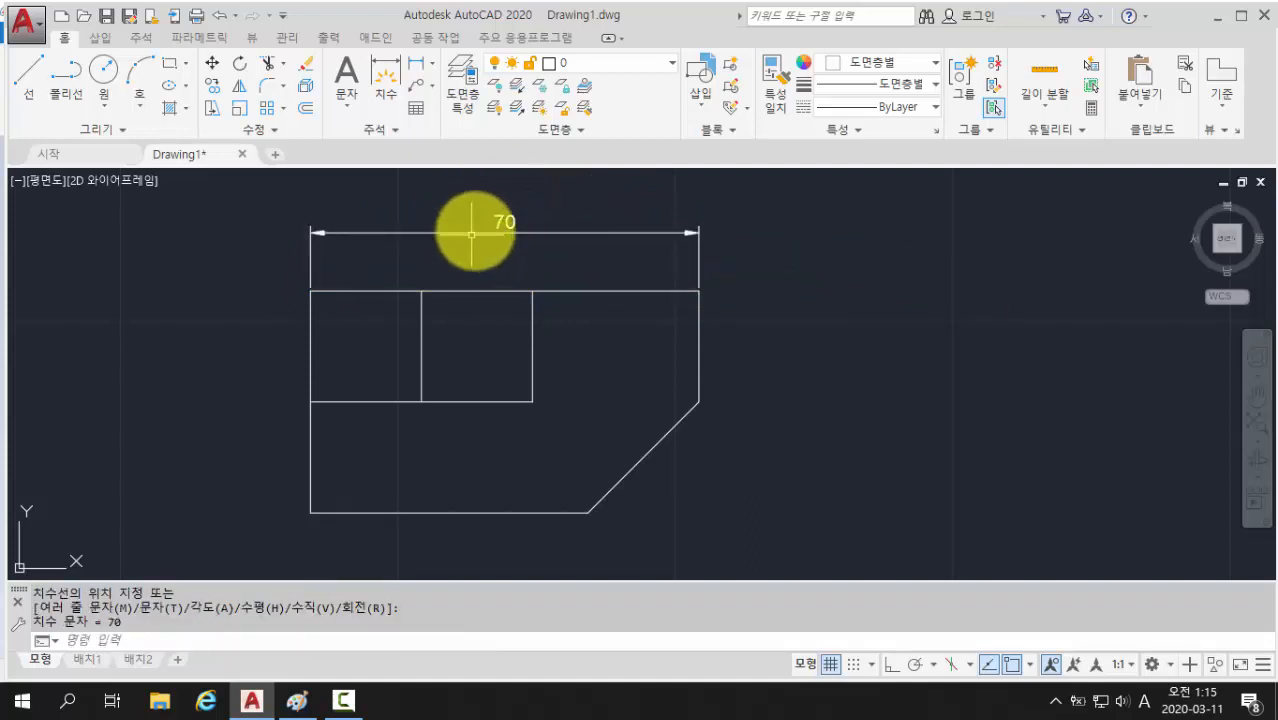
Step: Add a vertical linear dimension for the square blocks' depth, placed just outside the top view's left edge
{"action": "scroll", "coordinate": [560, 242], "scroll_direction": "down", "scroll_amount": 2}
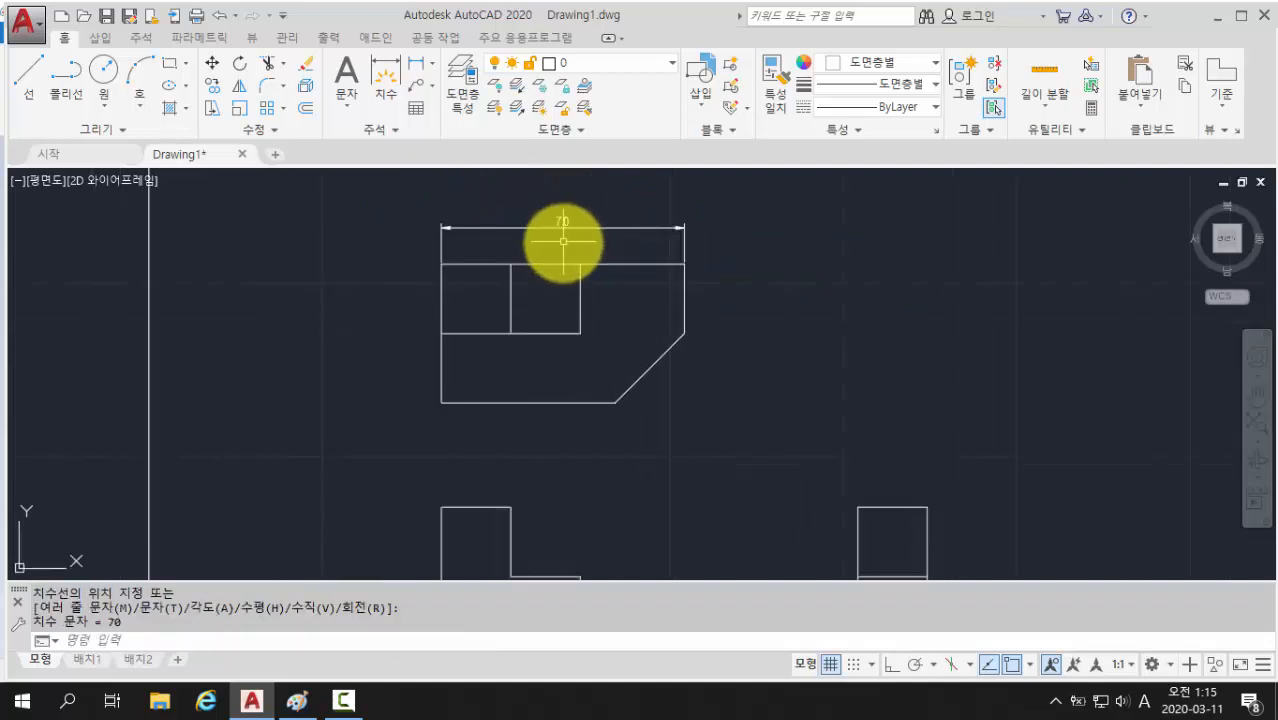
{"action": "left_click", "coordinate": [431, 65]}
{"action": "left_click", "coordinate": [453, 94]}
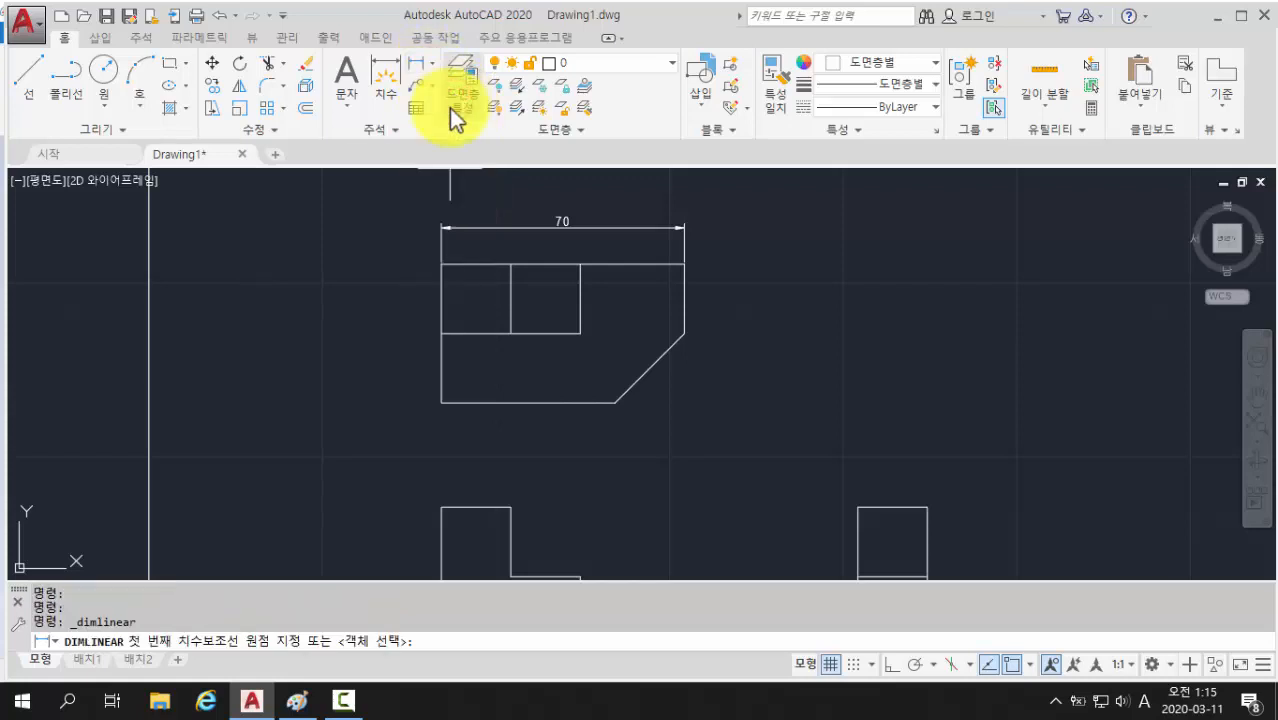
{"action": "scroll", "coordinate": [418, 340], "scroll_direction": "up", "scroll_amount": 2}
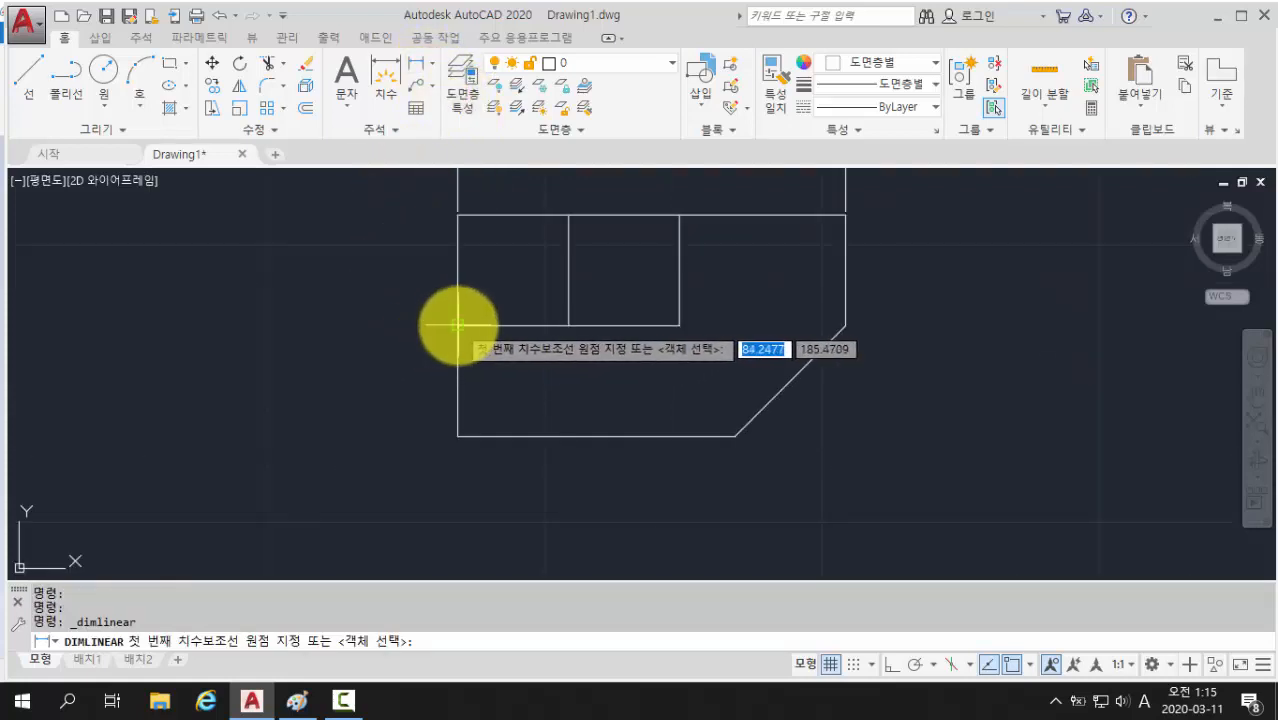
{"action": "left_click", "coordinate": [457, 325]}
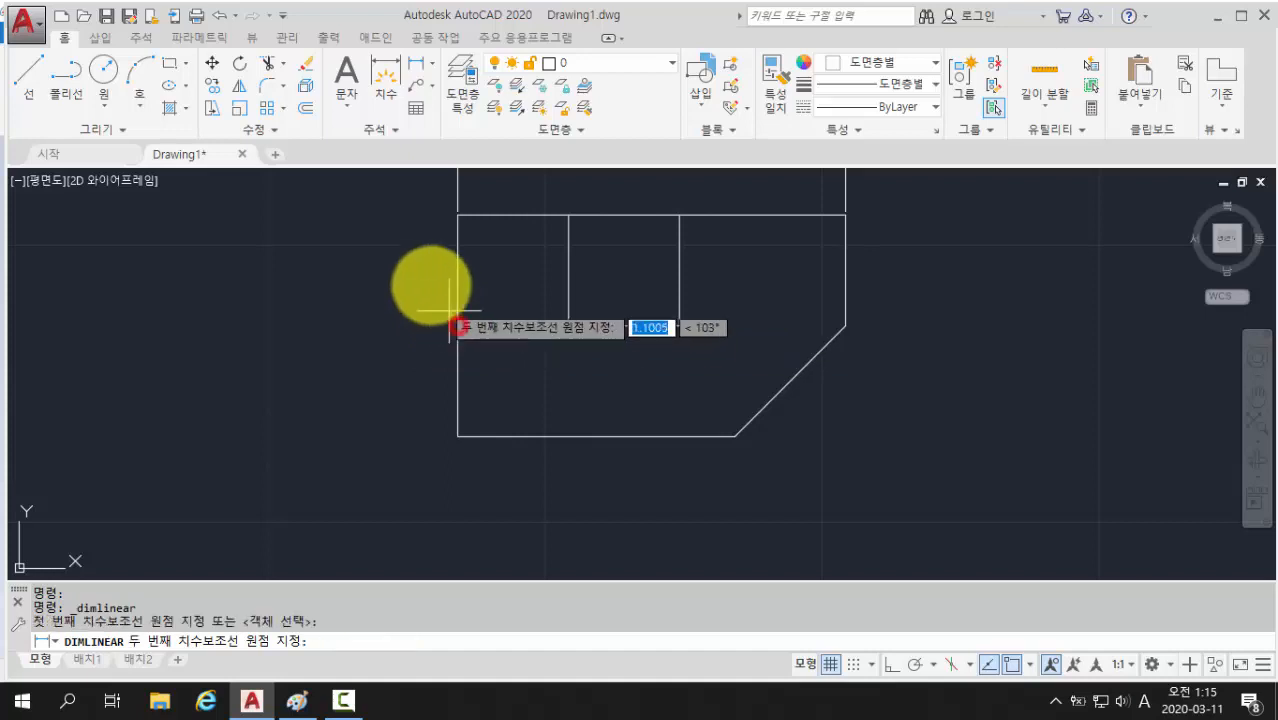
{"action": "left_click", "coordinate": [458, 214]}
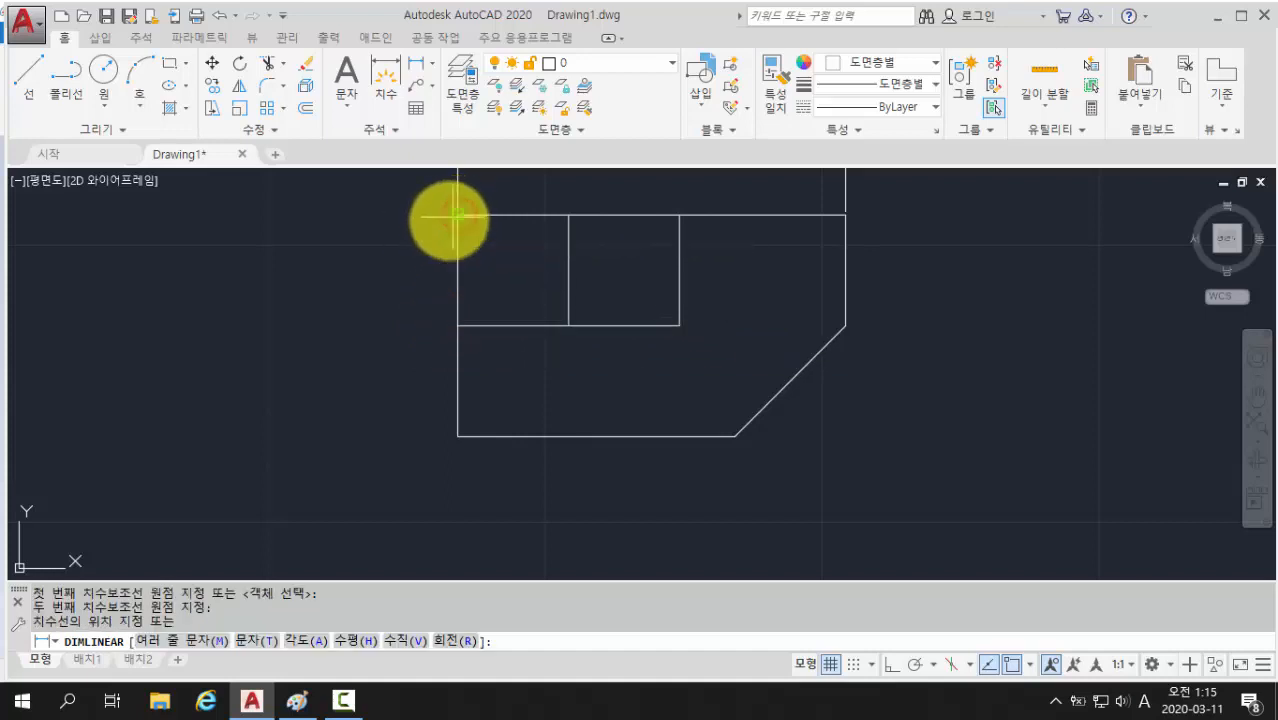
{"action": "left_click", "coordinate": [409, 280]}
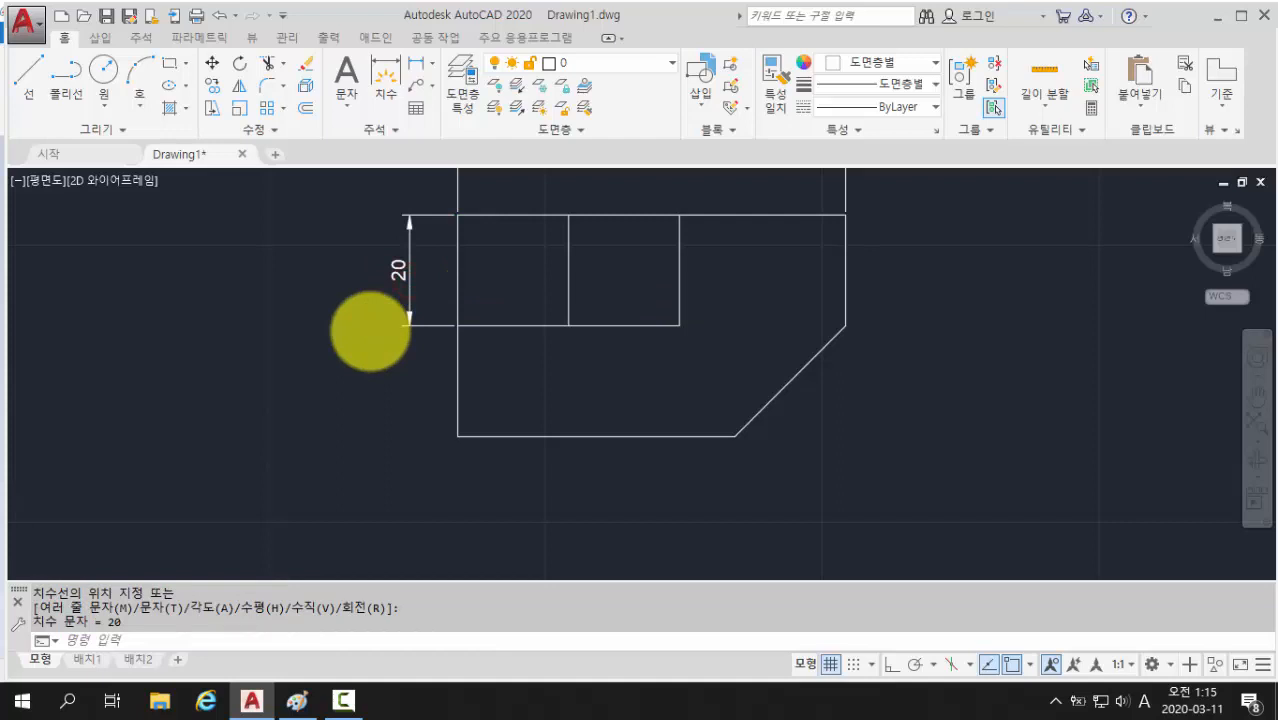
Step: Add a vertical linear dimension for the top view's overall depth, placed outside the square blocks' depth dimension
{"action": "scroll", "coordinate": [375, 335], "scroll_direction": "down", "scroll_amount": 2}
{"action": "middle_click_drag", "start_coordinate": [385, 348], "coordinate": [408, 351]}
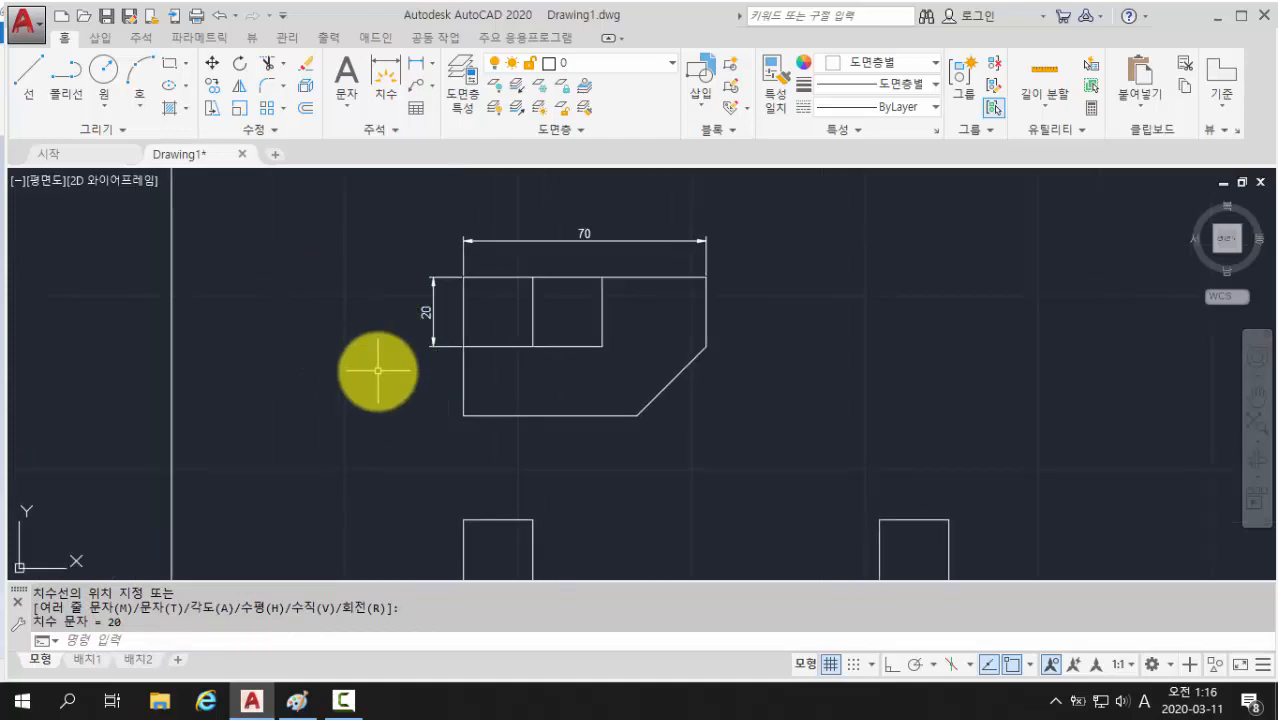
{"action": "left_click", "coordinate": [433, 64]}
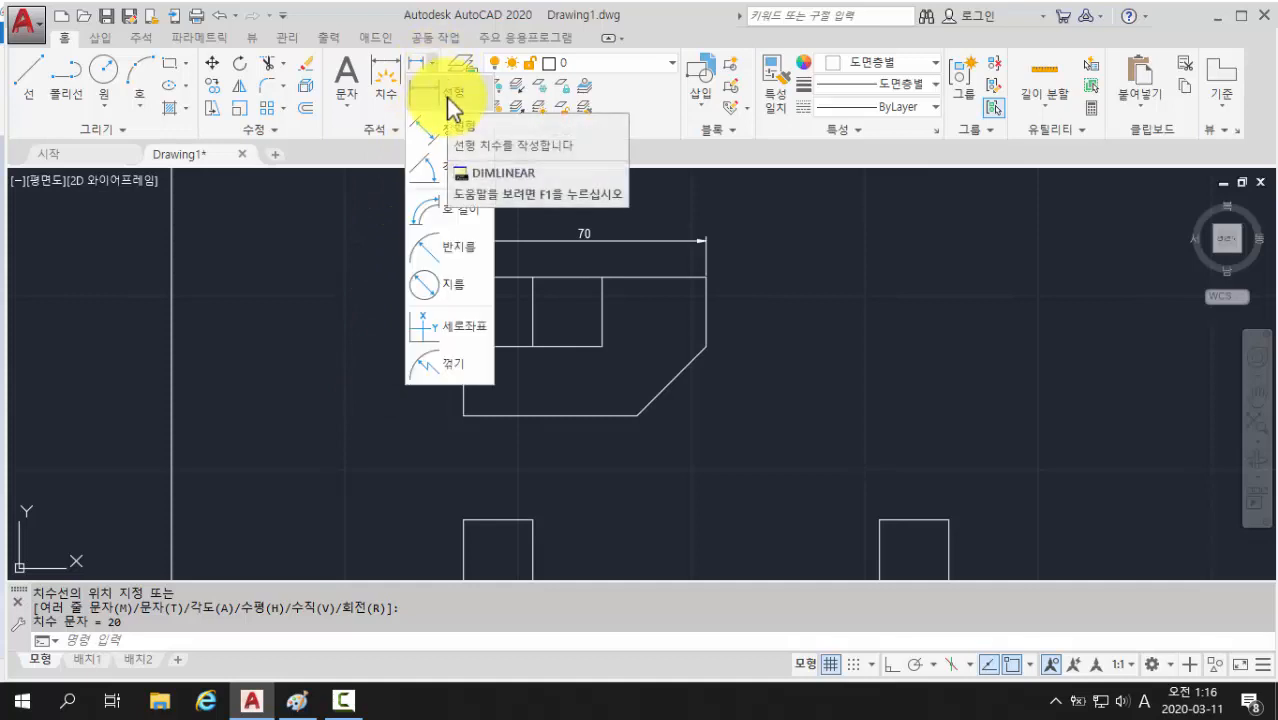
{"action": "left_click", "coordinate": [366, 303]}
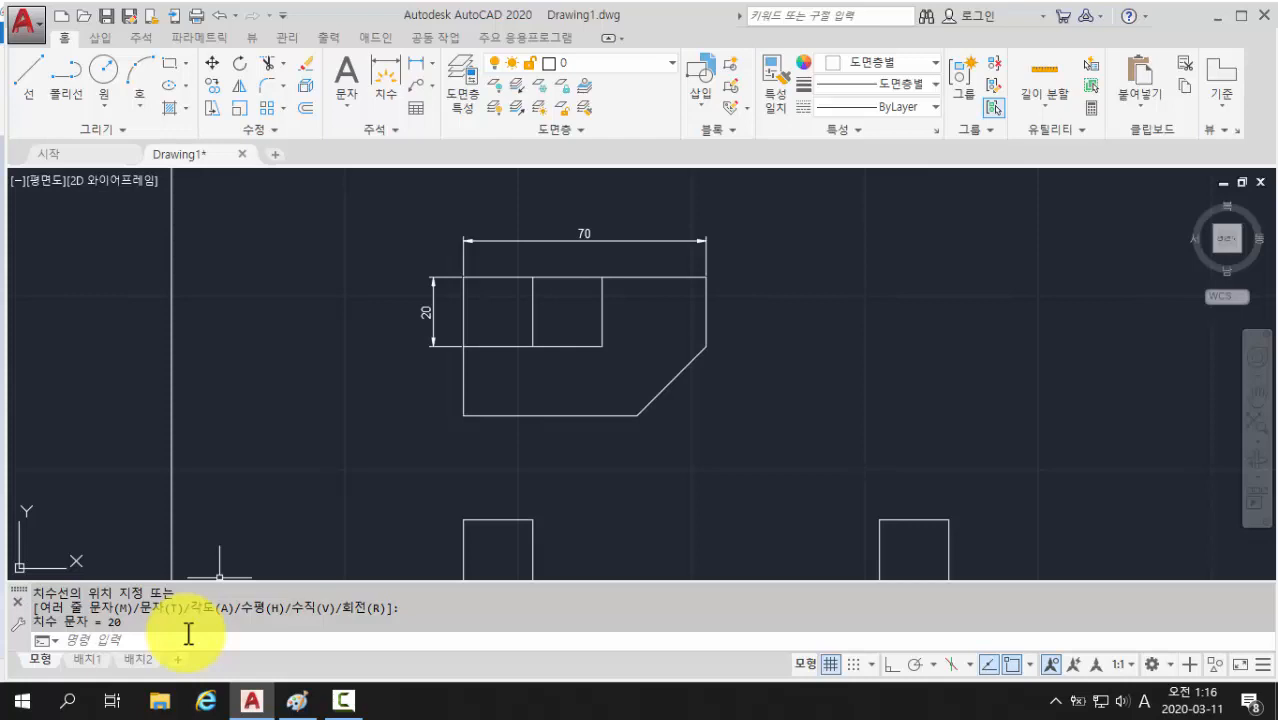
{"action": "key", "text": "Return"}
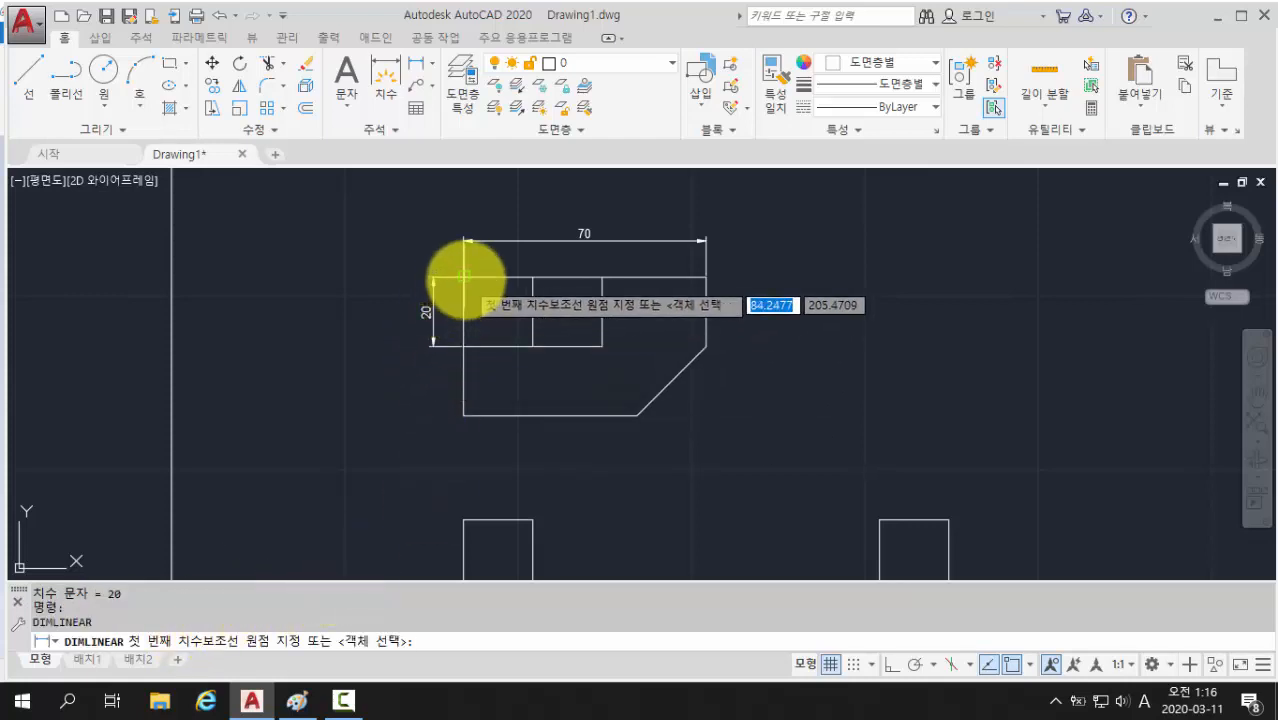
{"action": "left_click", "coordinate": [465, 280]}
{"action": "left_click", "coordinate": [462, 416]}
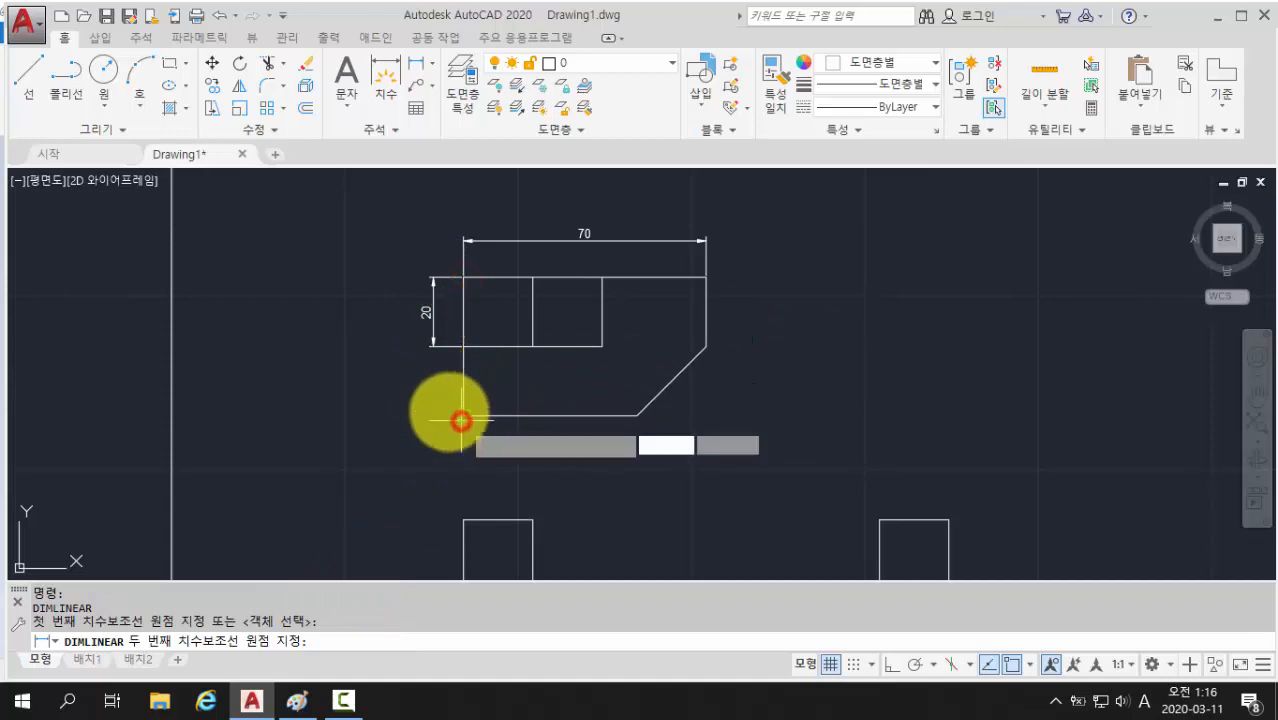
{"action": "left_click", "coordinate": [402, 390]}
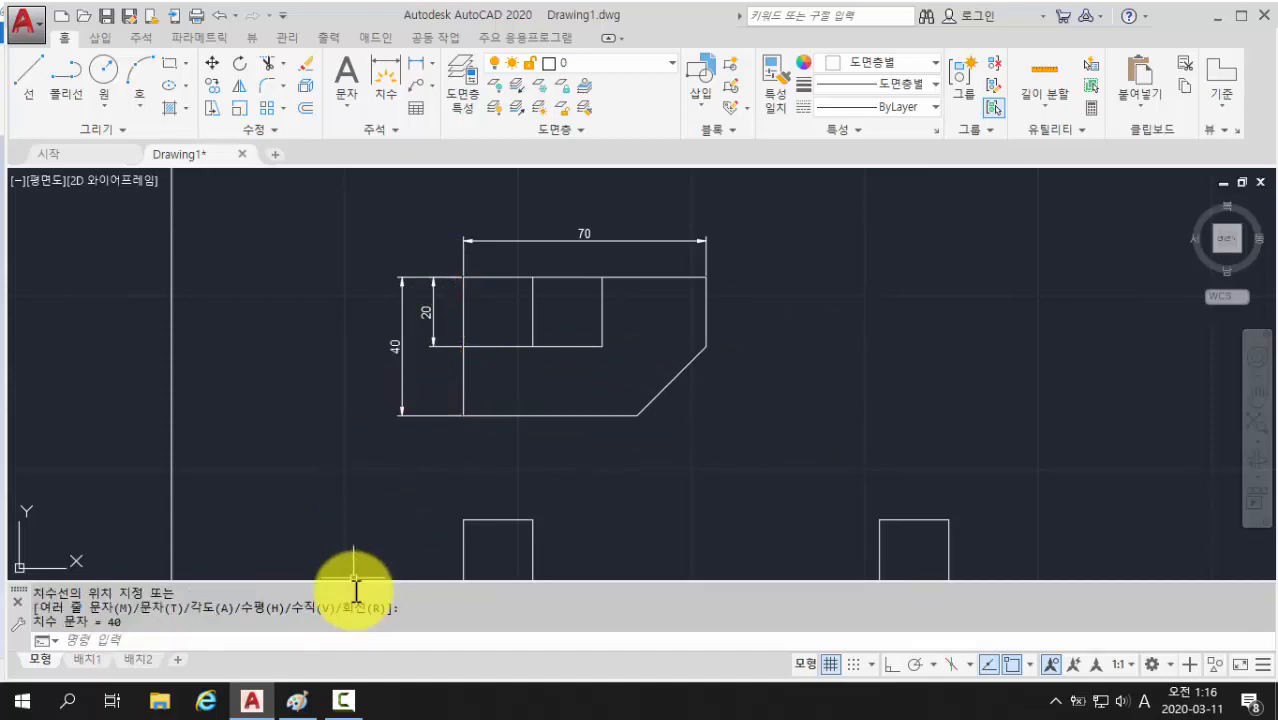
Step: Add linear dimensions for the top view's right edge above the chamfer and for the chamfer's horizontal width, placed below the view
{"action": "key", "text": "Return"}
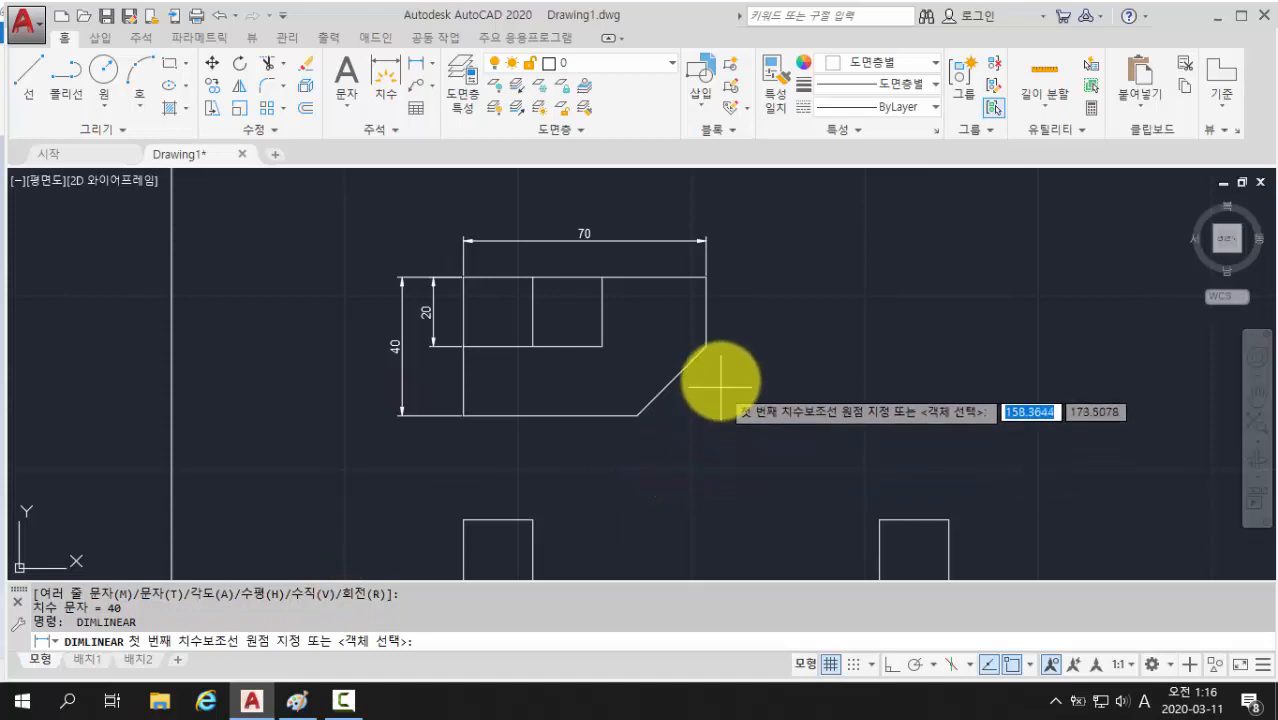
{"action": "left_click", "coordinate": [706, 344]}
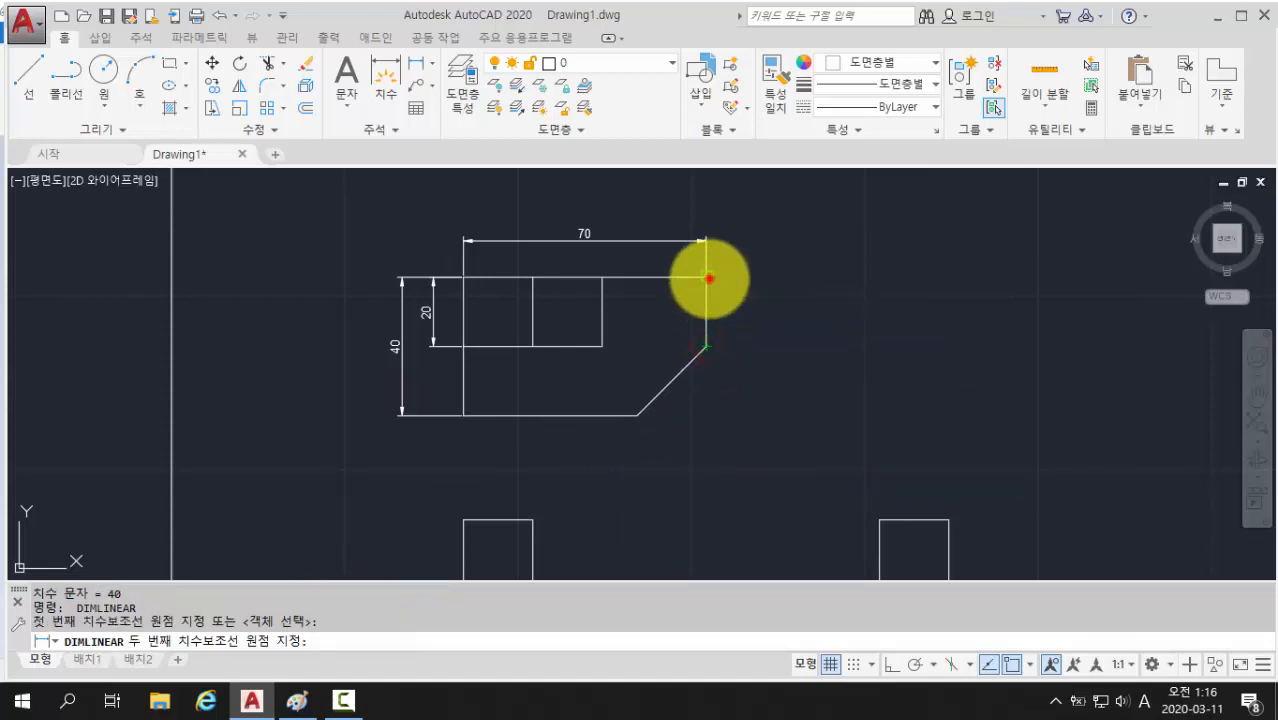
{"action": "left_click", "coordinate": [706, 277]}
{"action": "left_click", "coordinate": [744, 327]}
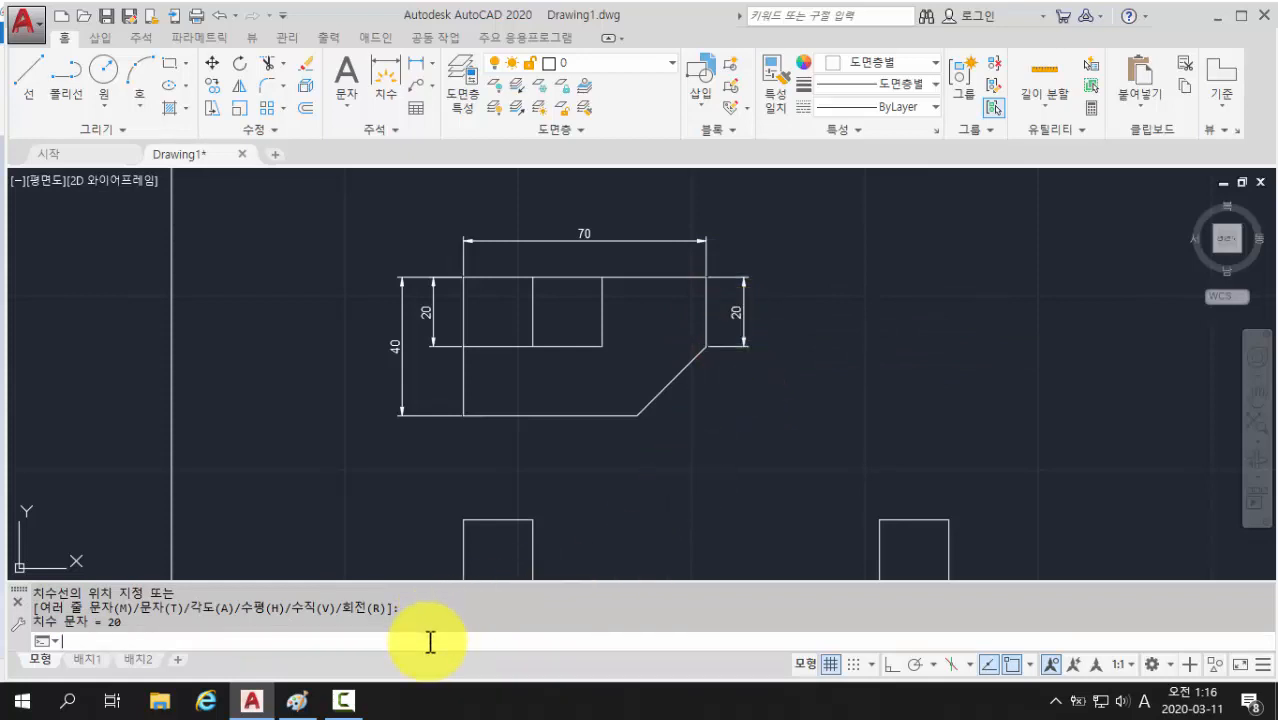
{"action": "key", "text": "Return"}
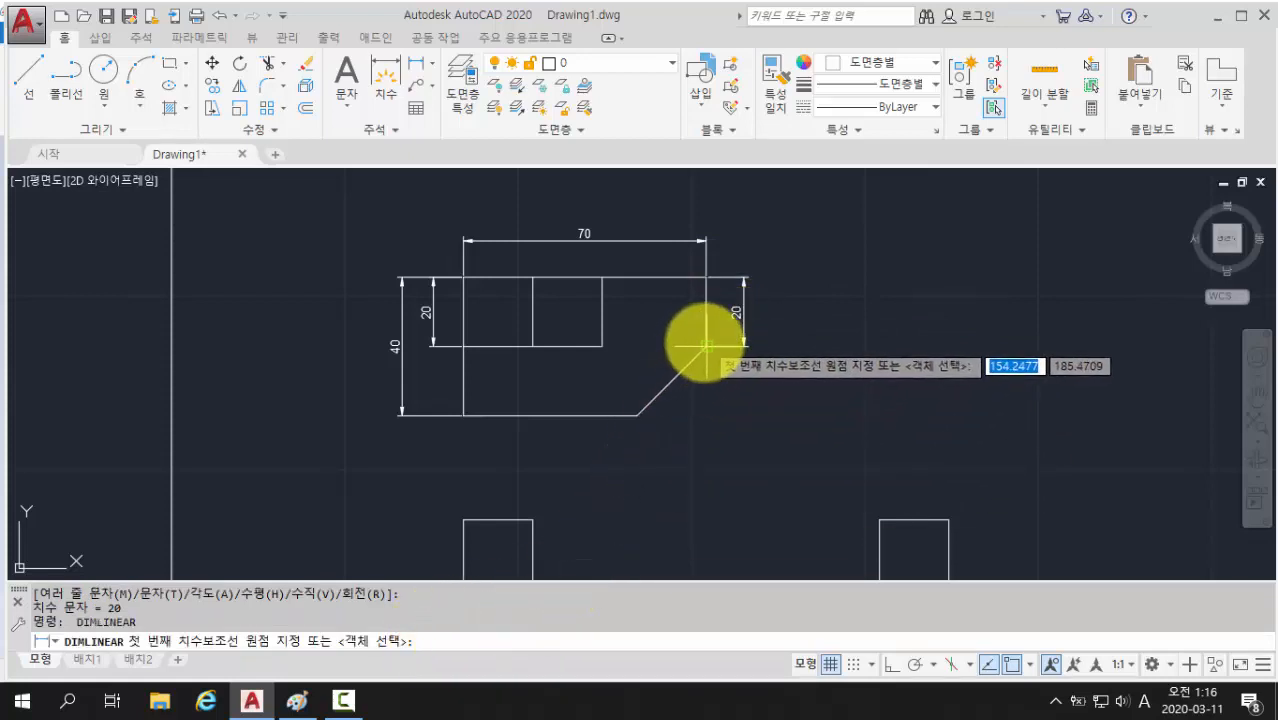
{"action": "left_click", "coordinate": [706, 346]}
{"action": "left_click", "coordinate": [637, 415]}
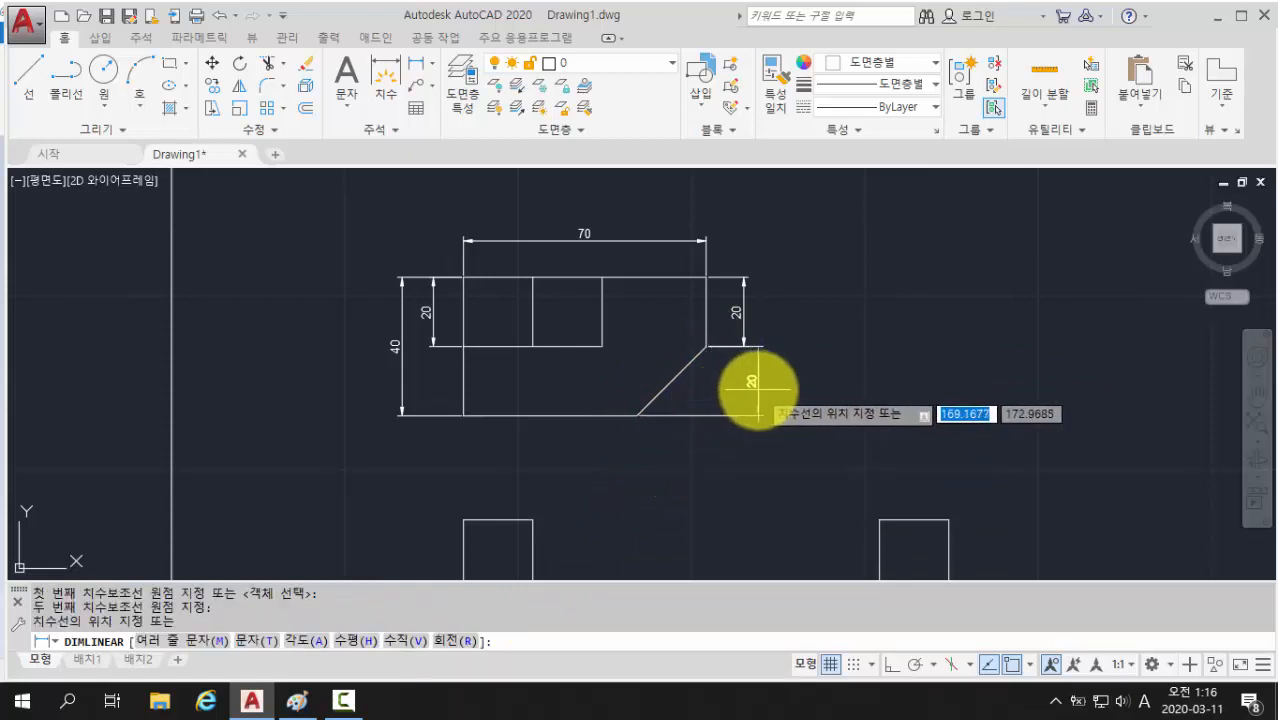
{"action": "left_click", "coordinate": [680, 451]}
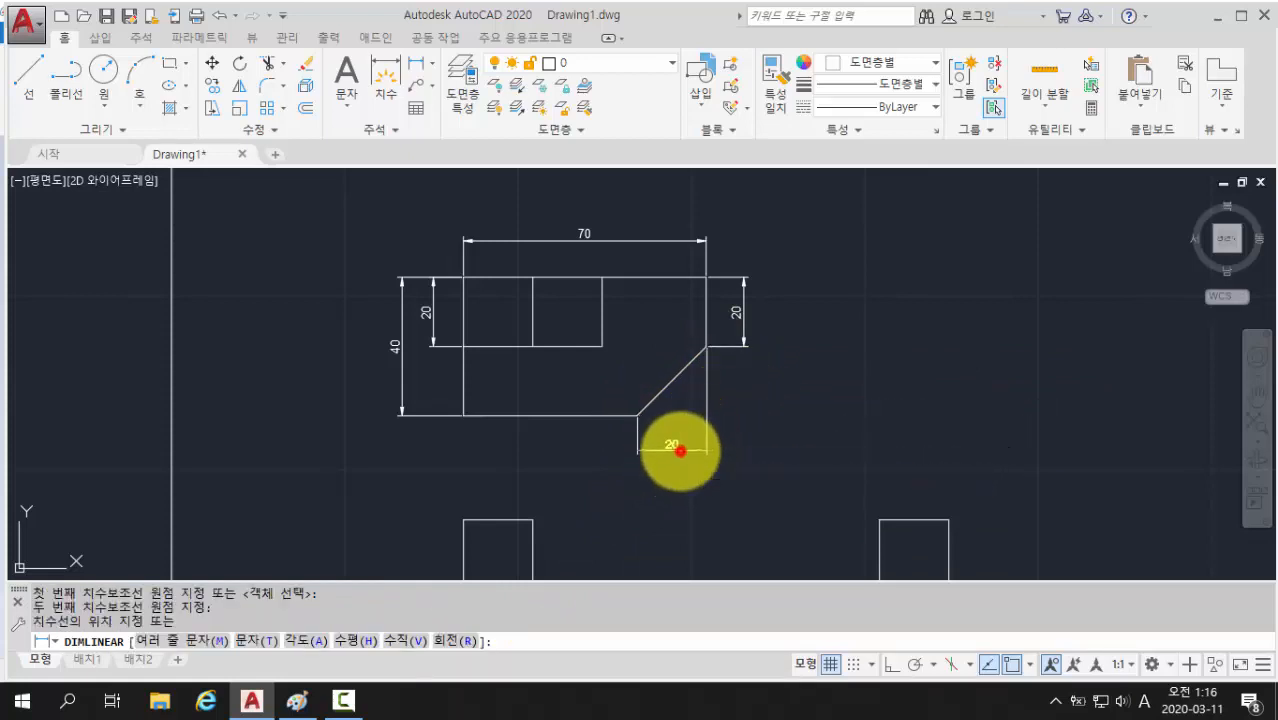
Step: Add a horizontal linear dimension for the width of the front view's tall block, placed above its top edge
{"action": "mouse_move", "coordinate": [713, 494]}
{"action": "middle_mouse_down"}
{"action": "mouse_move", "coordinate": [665, 440]}
{"action": "mouse_move", "coordinate": [662, 340]}
{"action": "middle_mouse_up"}
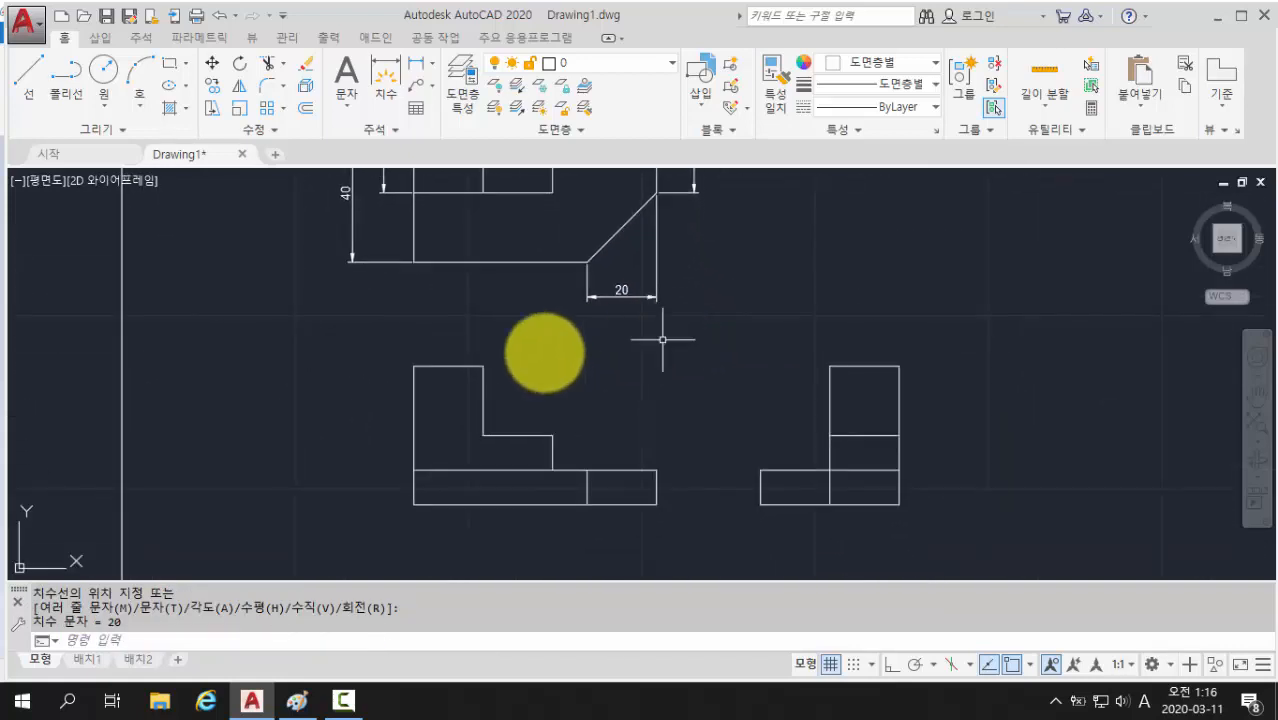
{"action": "key", "text": "Return"}
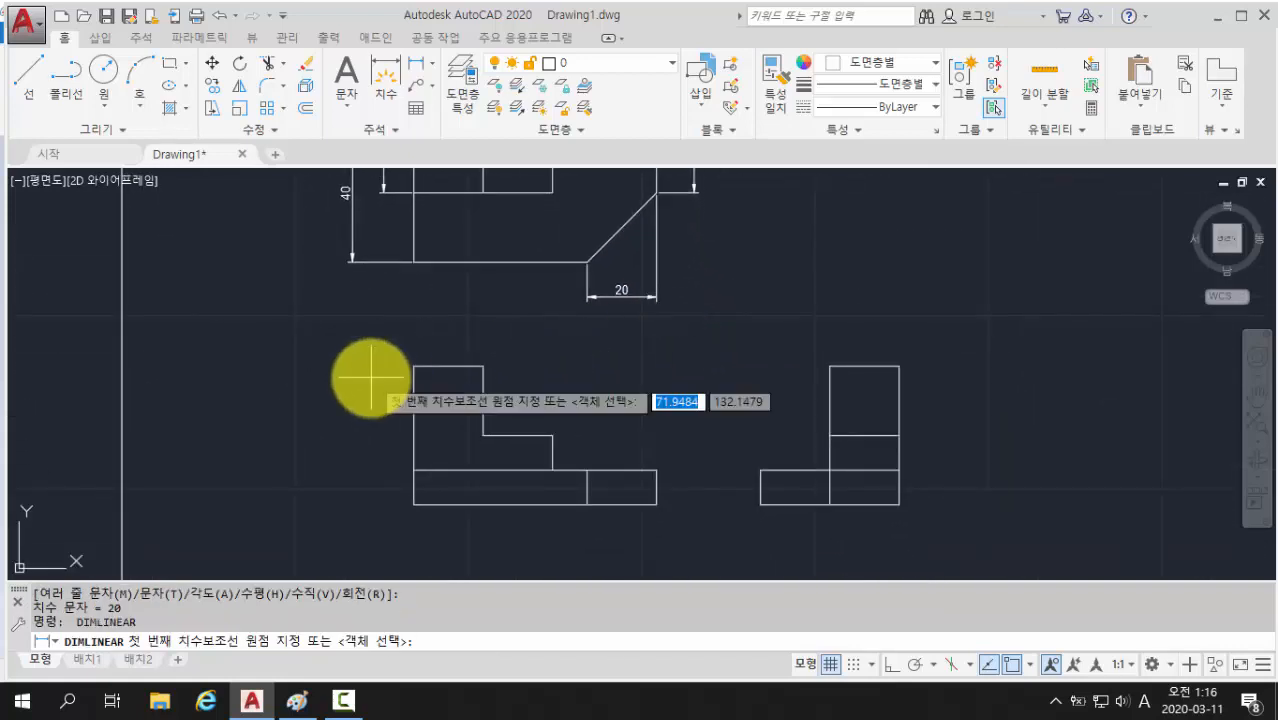
{"action": "left_click", "coordinate": [416, 368]}
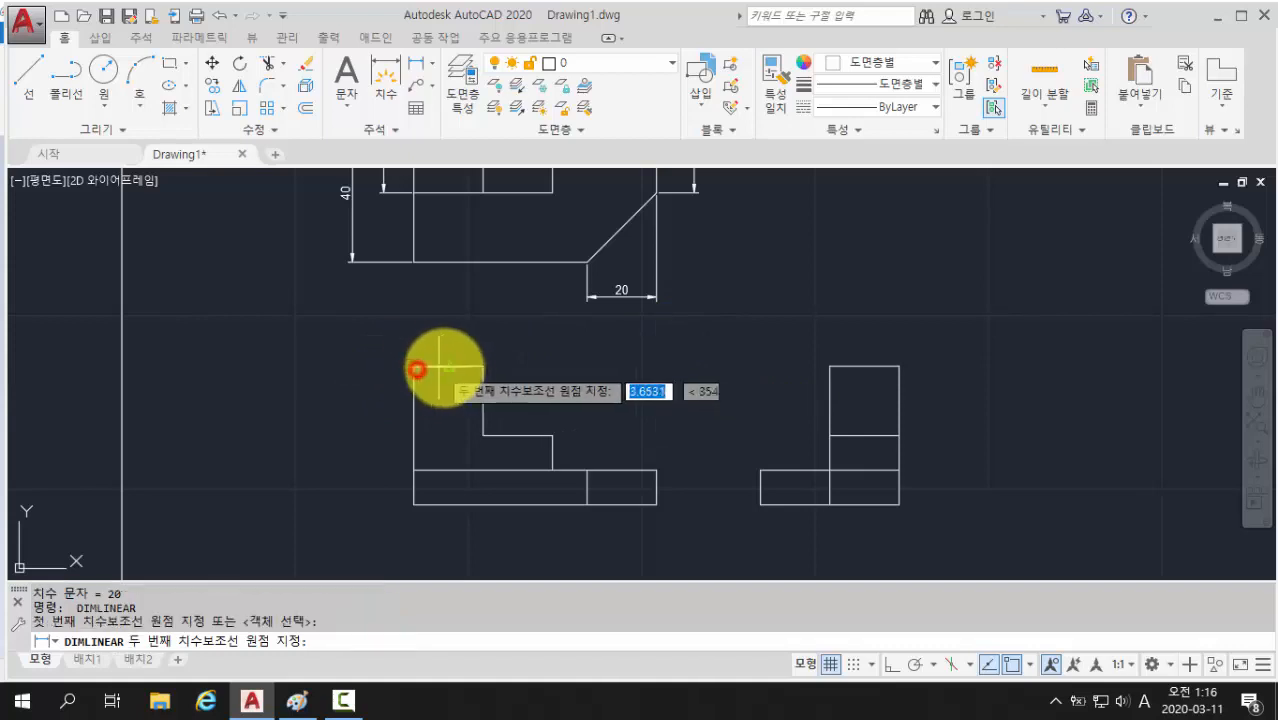
{"action": "left_click", "coordinate": [481, 368]}
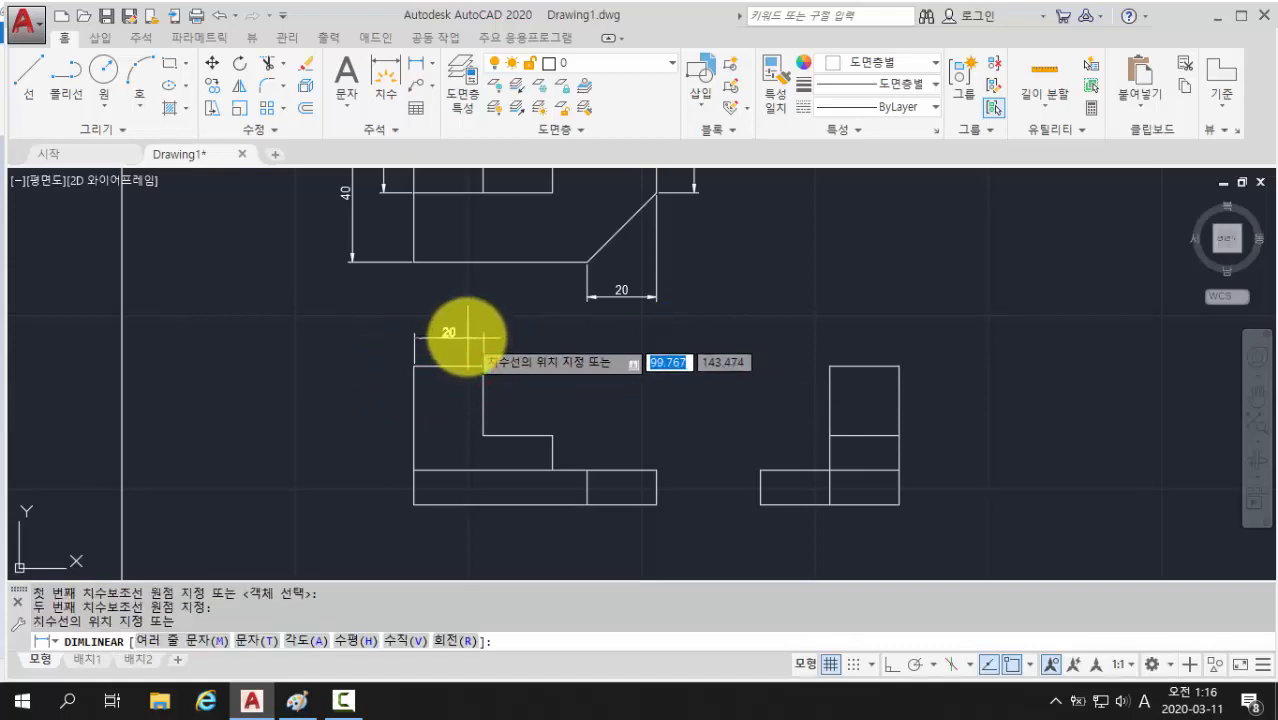
{"action": "left_click", "coordinate": [455, 338]}
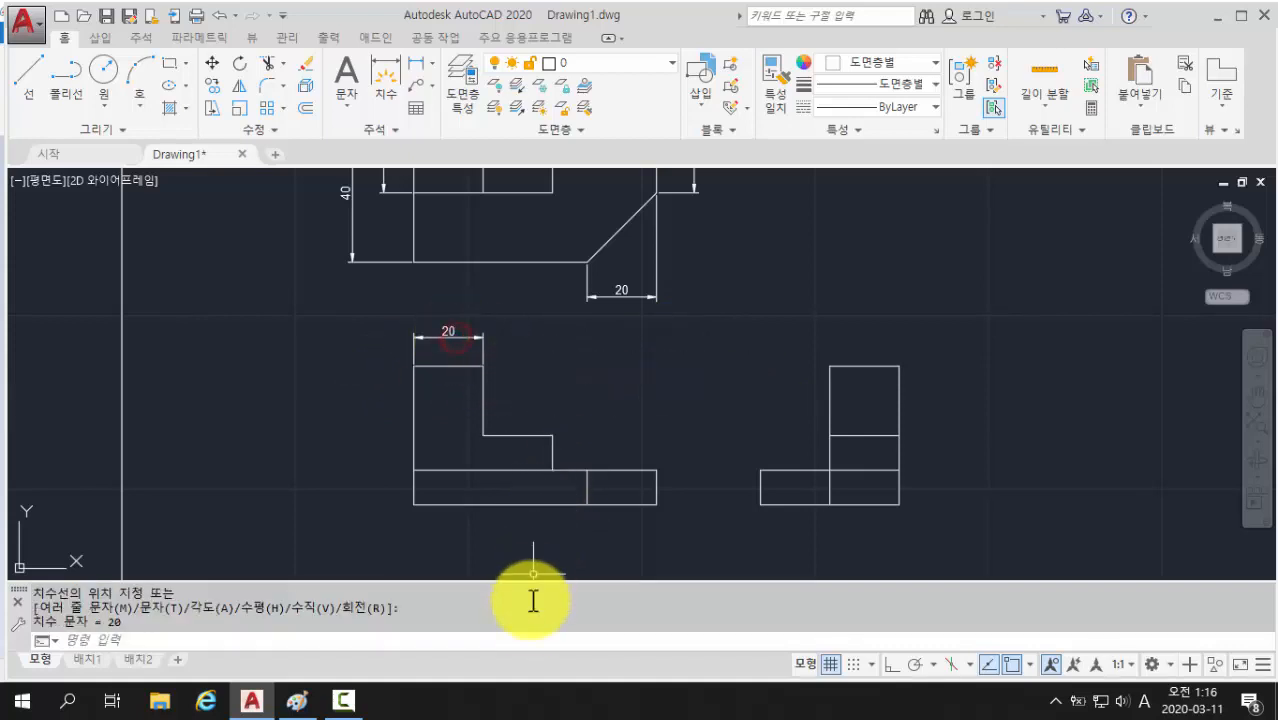
Step: Add a horizontal linear dimension for the front view's lower step width, in line with the tall block's width dimension
{"action": "key", "text": "Return"}
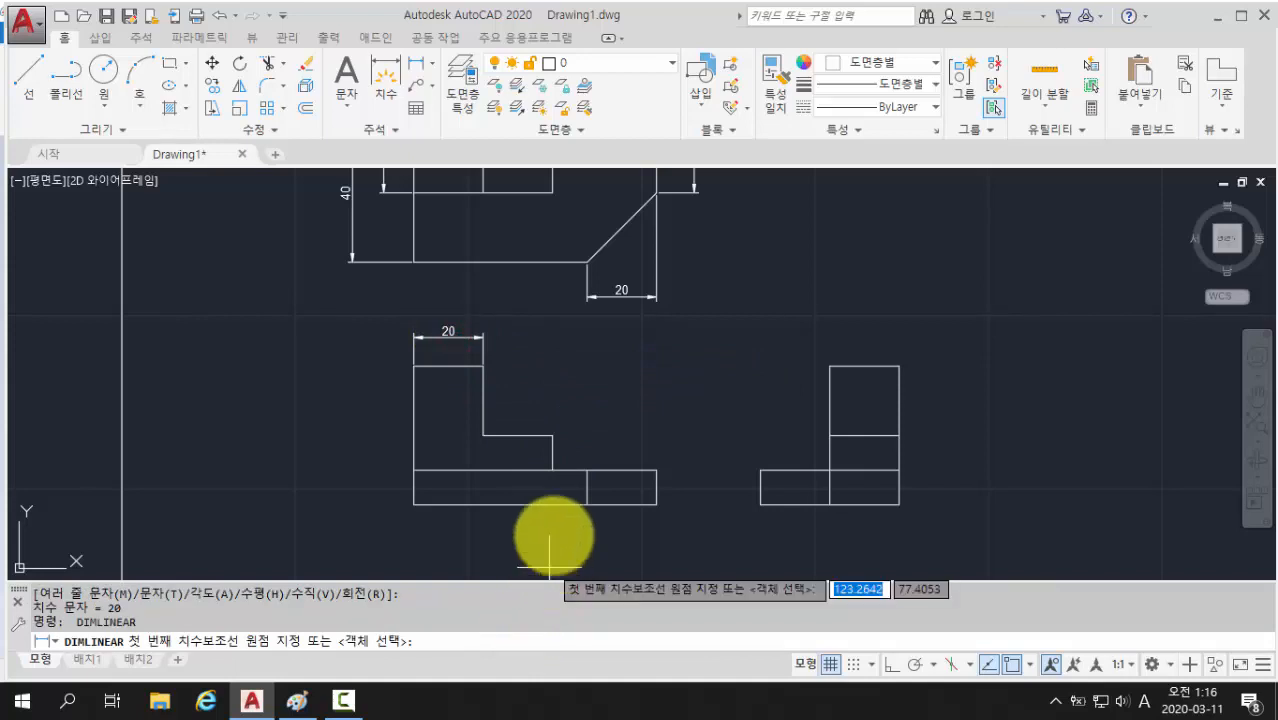
{"action": "left_click", "coordinate": [552, 435]}
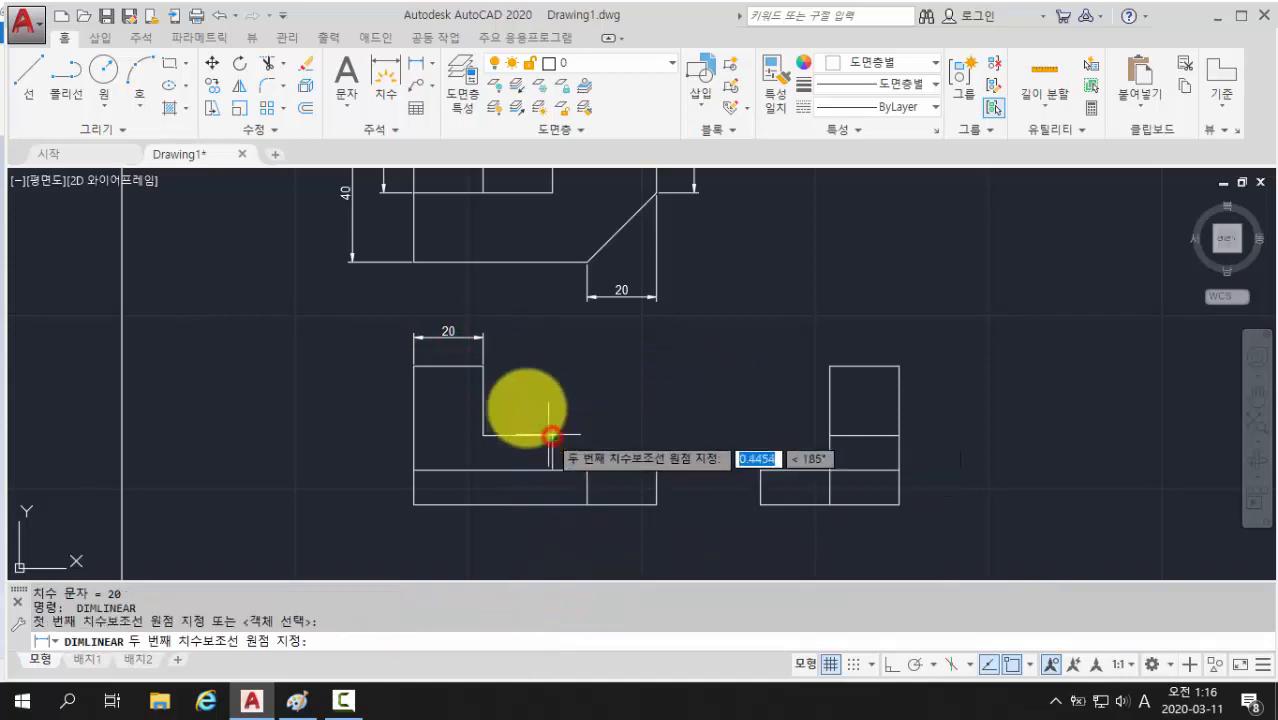
{"action": "left_click", "coordinate": [483, 366]}
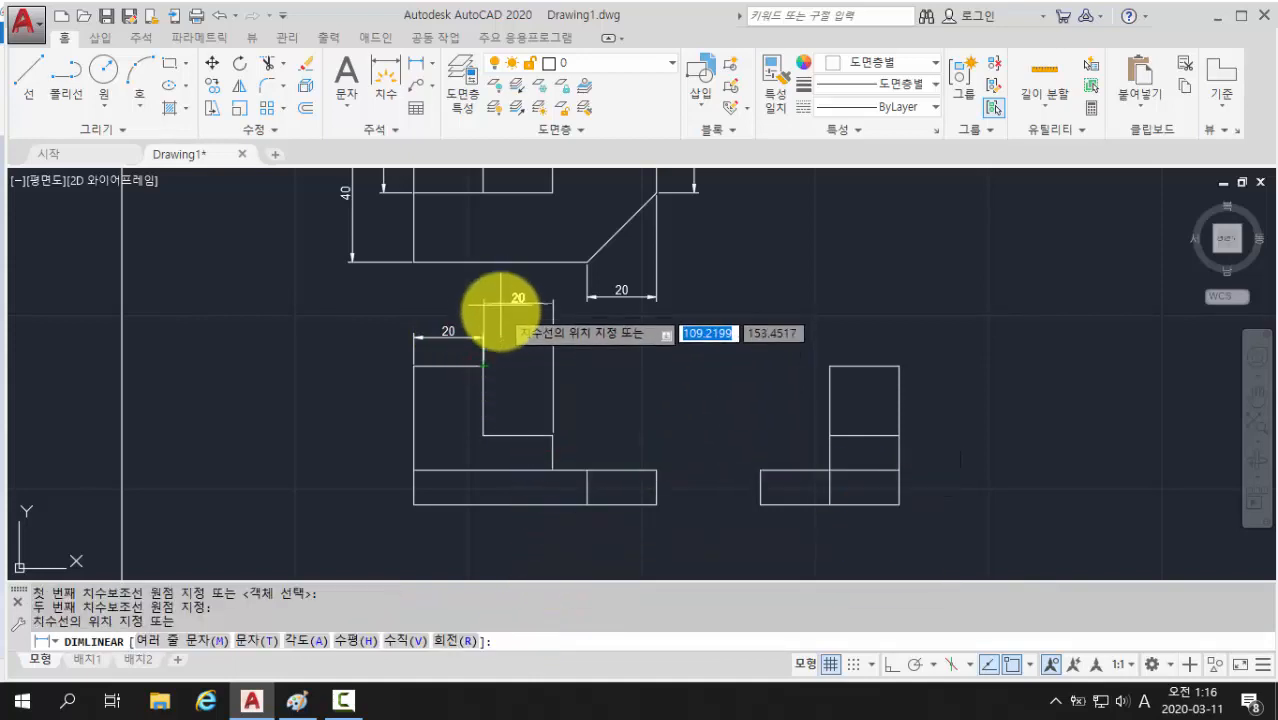
{"action": "left_click", "coordinate": [485, 339]}
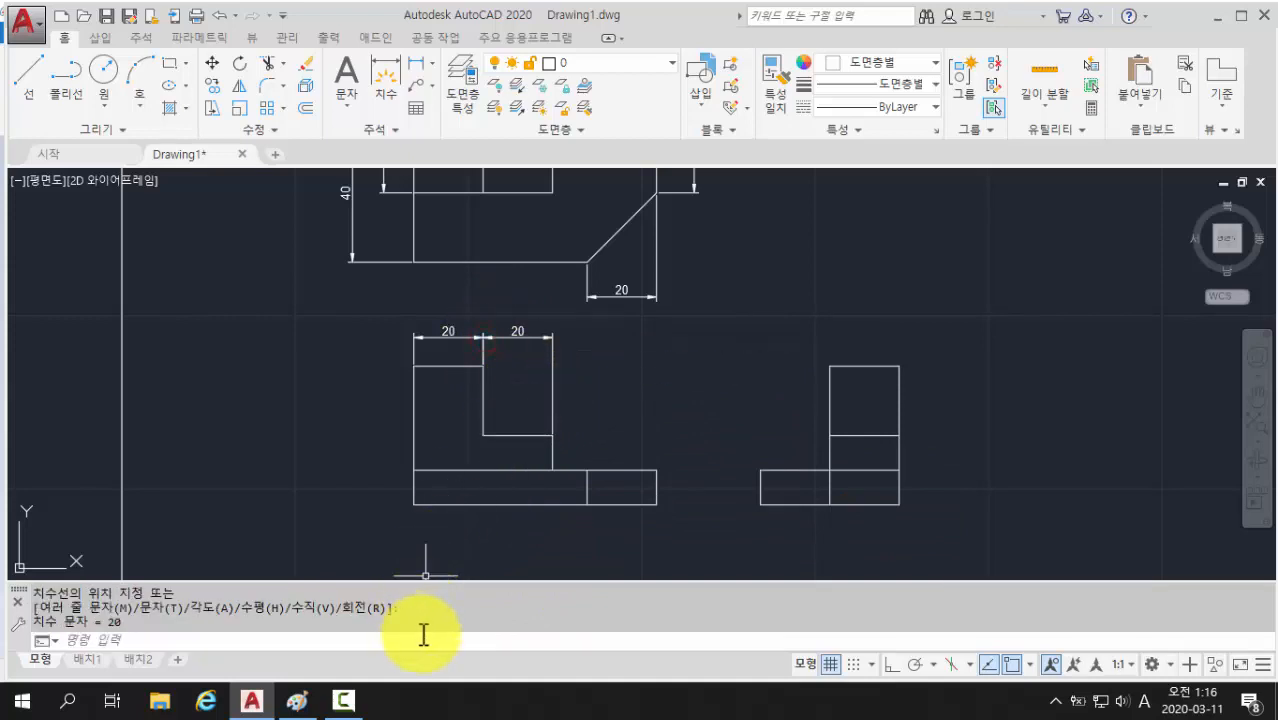
Step: Add vertical linear dimensions outside the front view's left edge for the base plate's height and, farther out, the overall height
{"action": "key", "text": "space"}
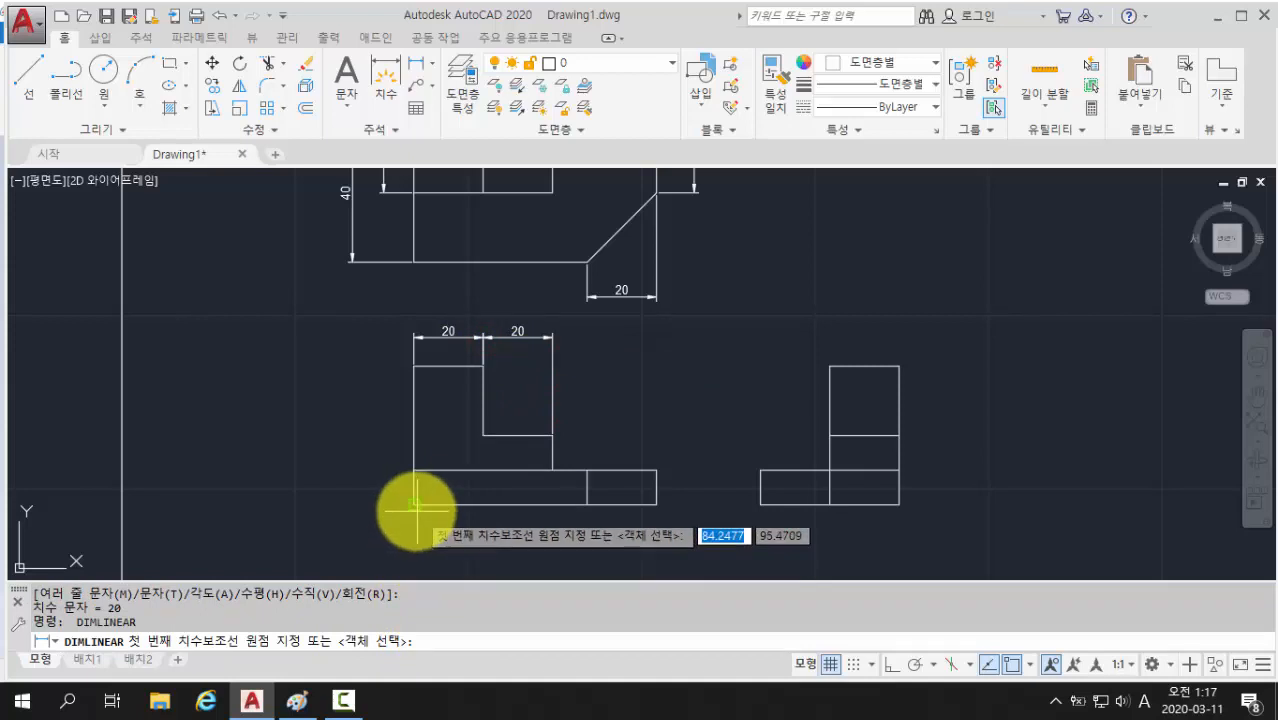
{"action": "left_click", "coordinate": [414, 505]}
{"action": "left_click", "coordinate": [414, 470]}
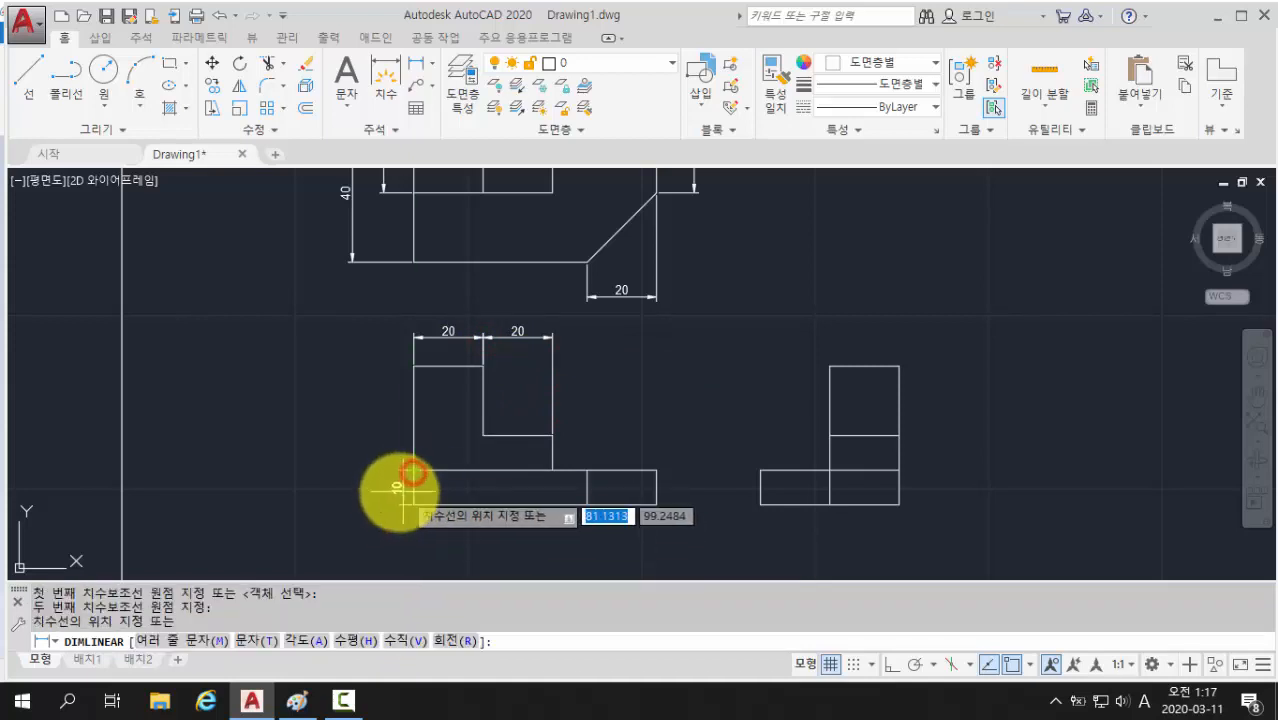
{"action": "left_click", "coordinate": [388, 494]}
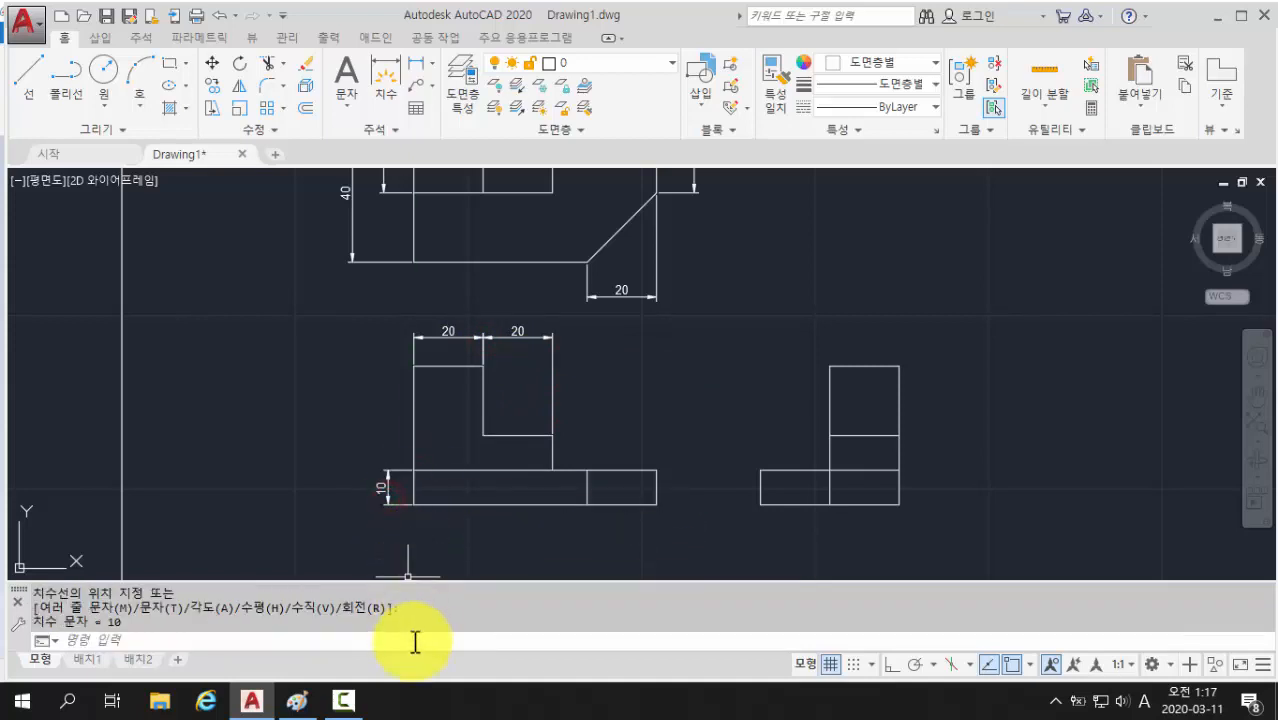
{"action": "key", "text": "space"}
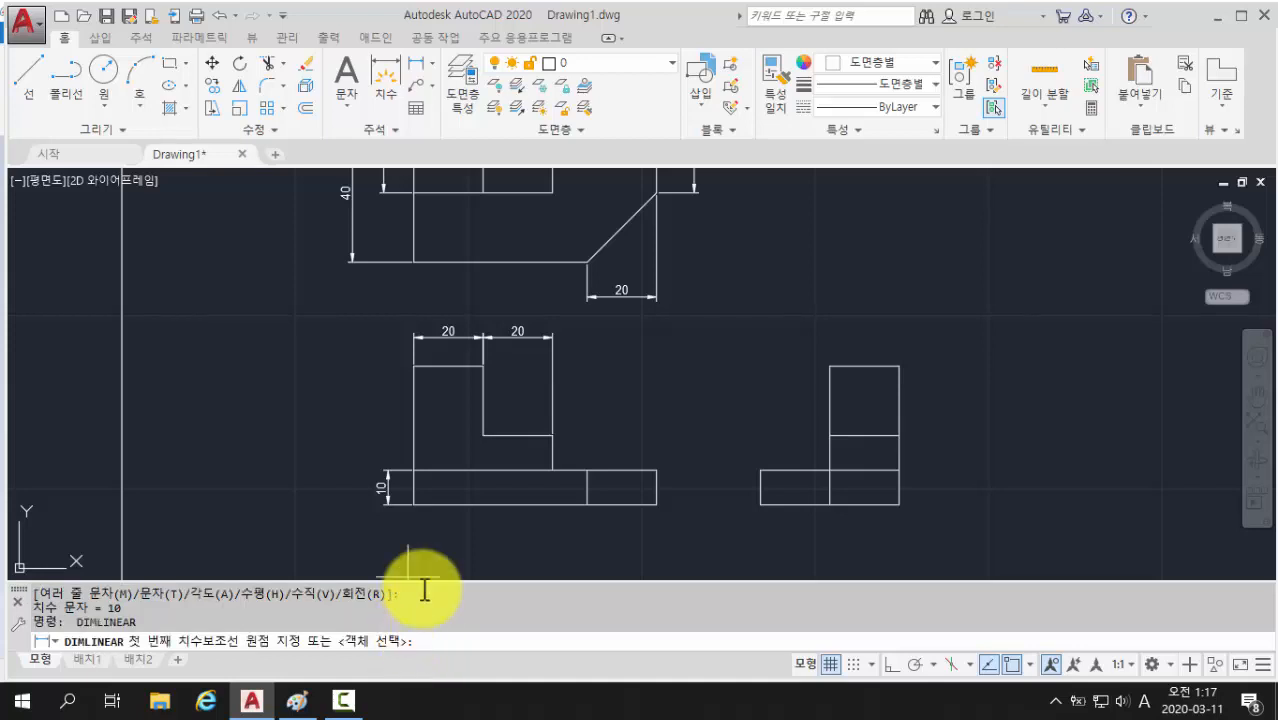
{"action": "left_click", "coordinate": [415, 504]}
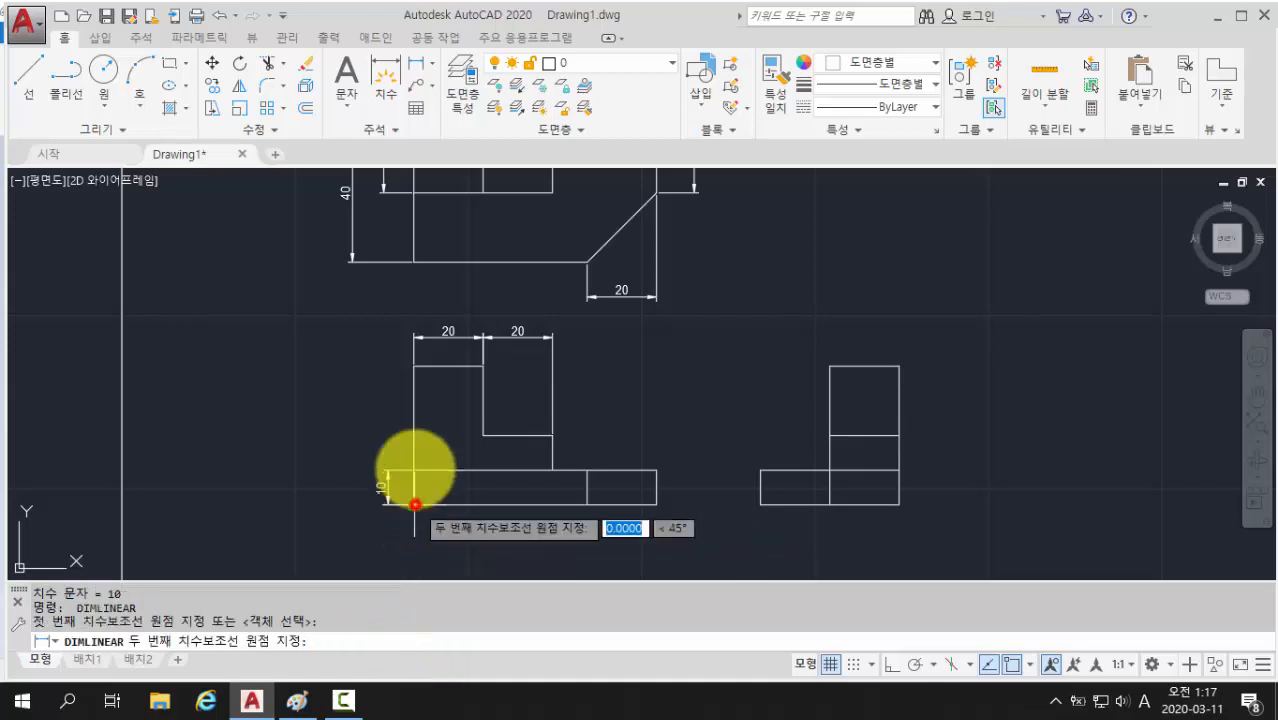
{"action": "left_click", "coordinate": [414, 366]}
{"action": "left_click", "coordinate": [353, 410]}
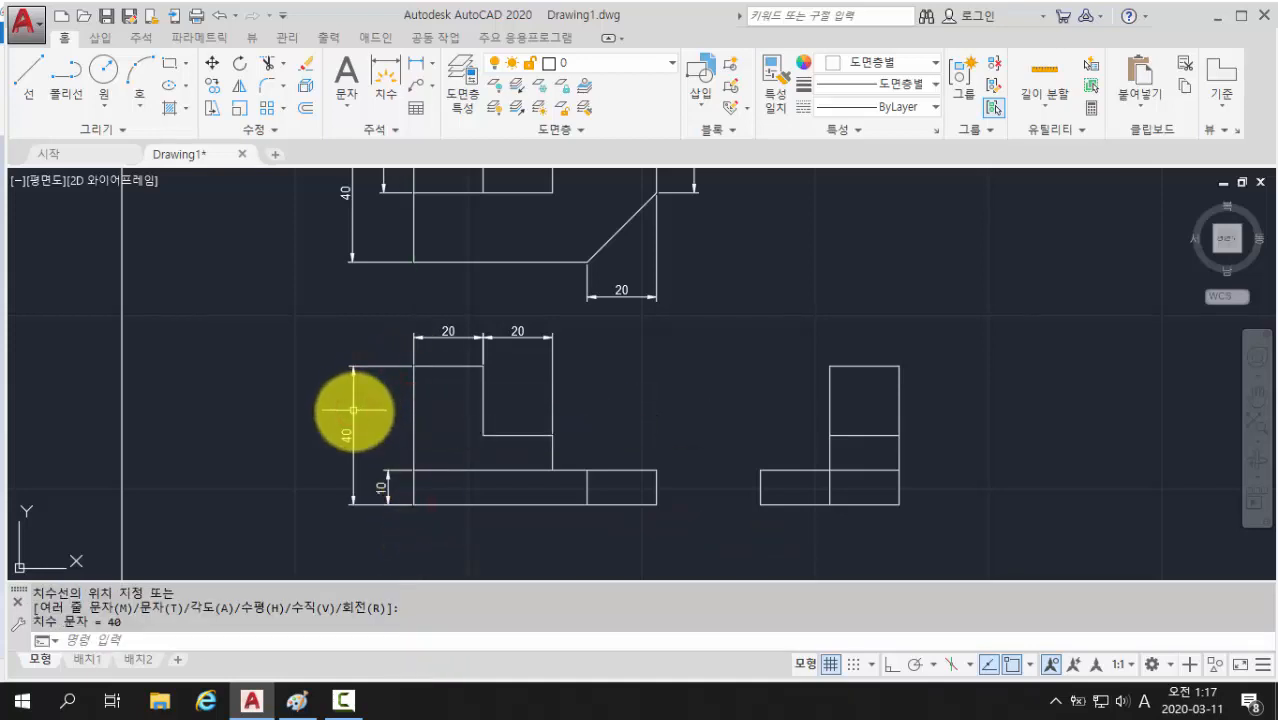
Step: Add a vertical linear dimension from the front view's bottom edge to the top of the lower step, placed outside the right edge
{"action": "key", "text": "space"}
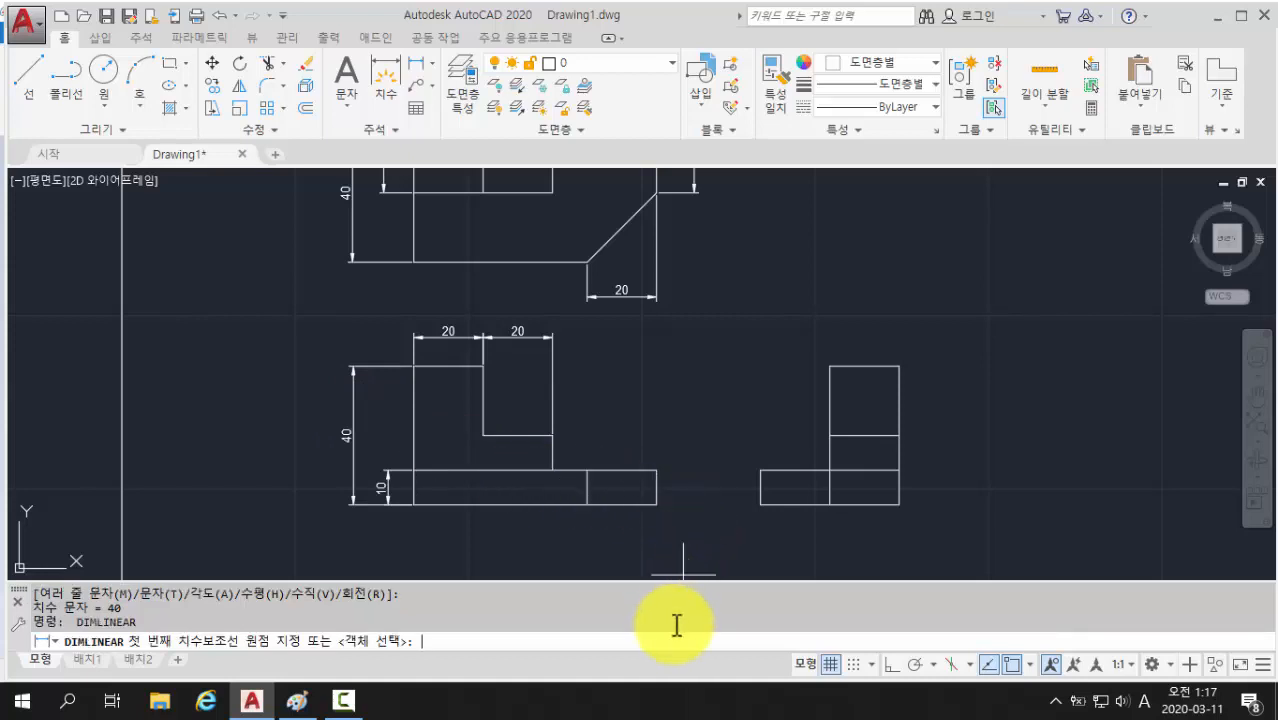
{"action": "left_click", "coordinate": [655, 505]}
{"action": "left_click", "coordinate": [553, 435]}
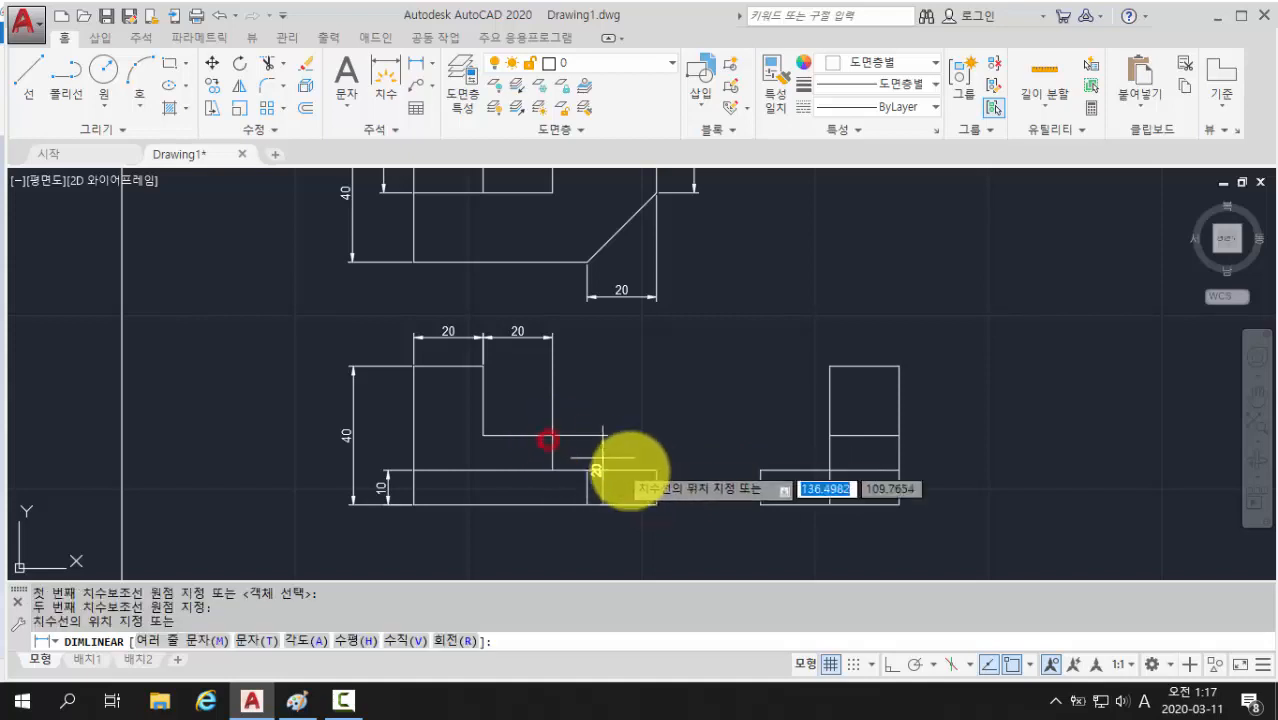
{"action": "left_click", "coordinate": [703, 473]}
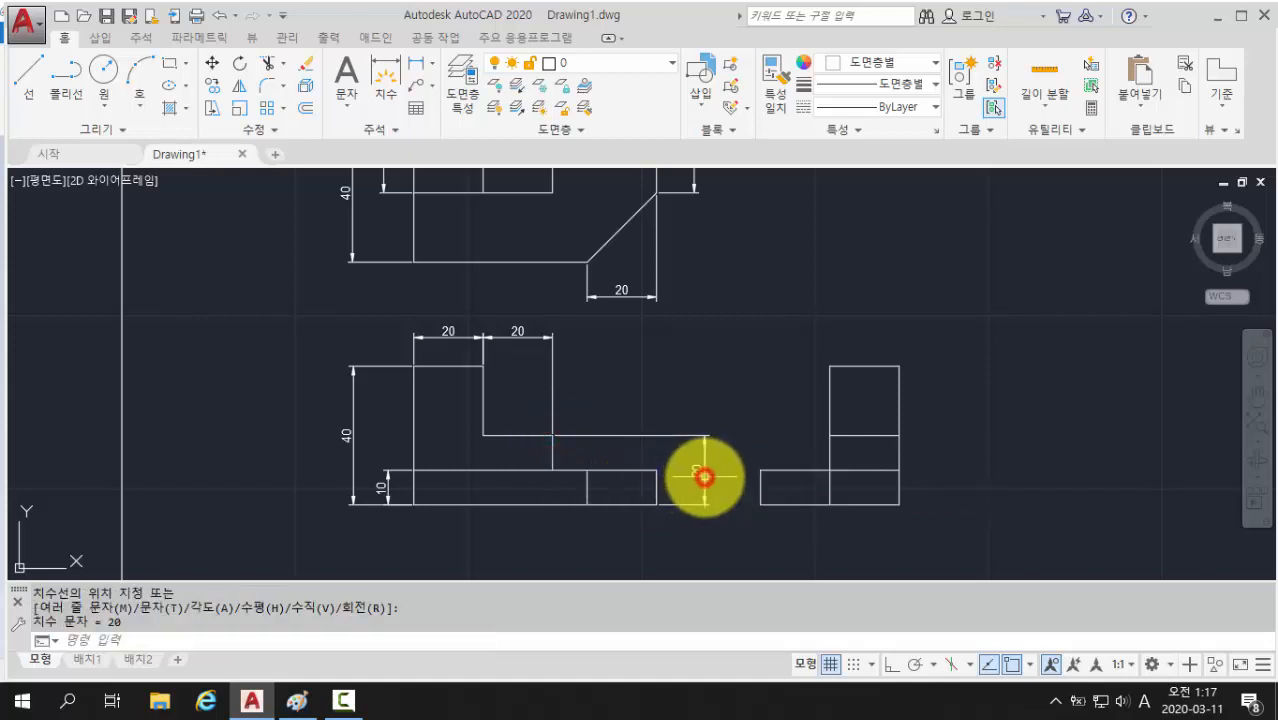
Step: Zoom to the entire drawing with the All option to check the dimensioned views within the border
{"action": "scroll", "coordinate": [722, 415], "scroll_direction": "down", "scroll_amount": 3}
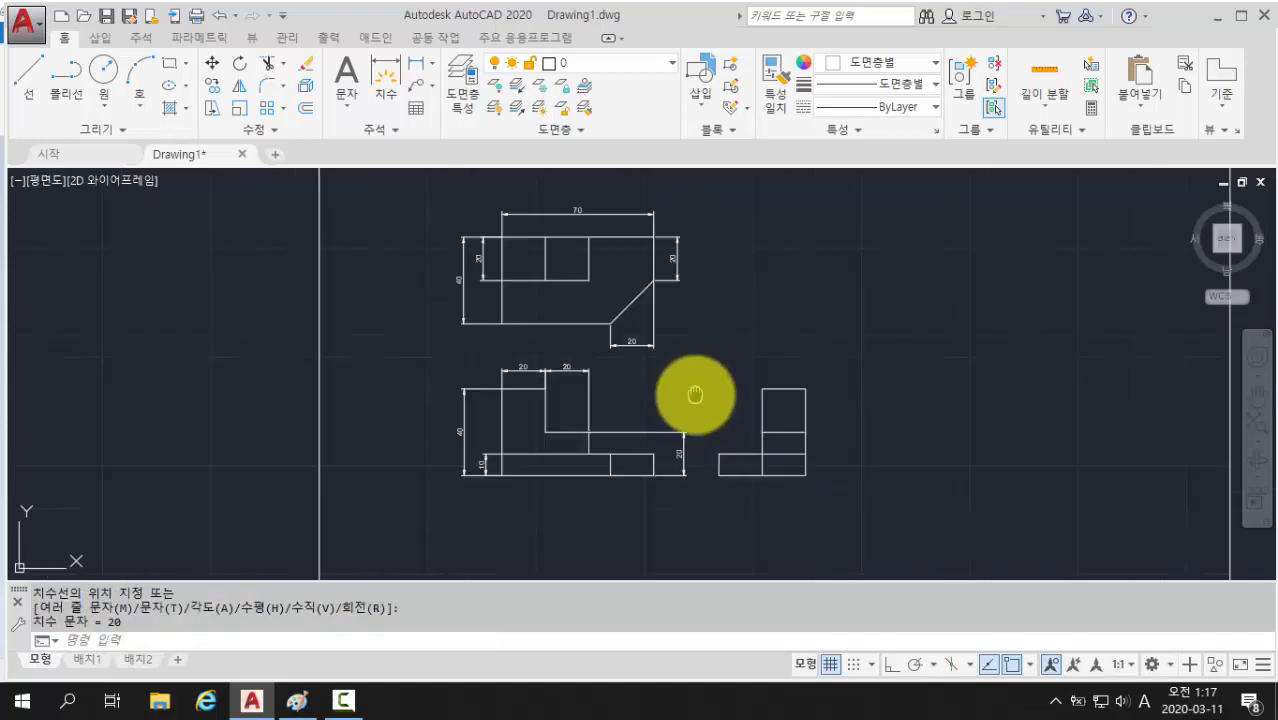
{"action": "middle_click_drag", "start_coordinate": [658, 409], "coordinate": [624, 412]}
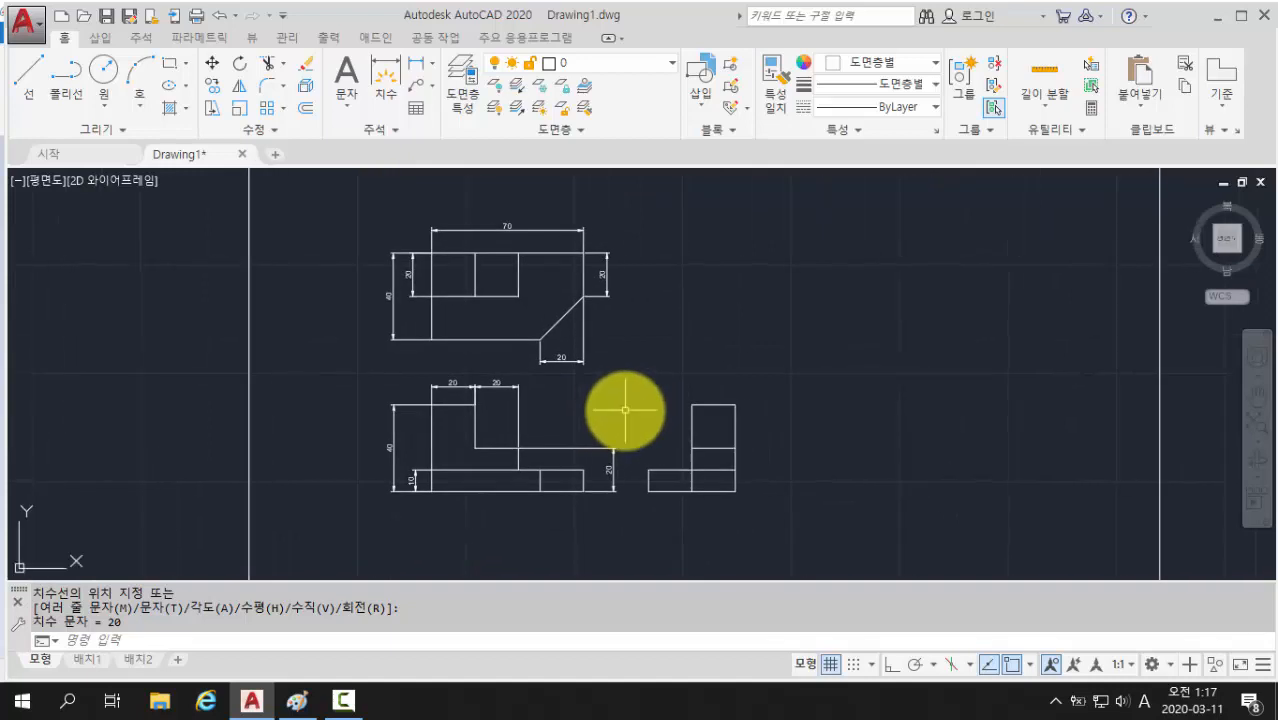
{"action": "left_click", "coordinate": [293, 640]}
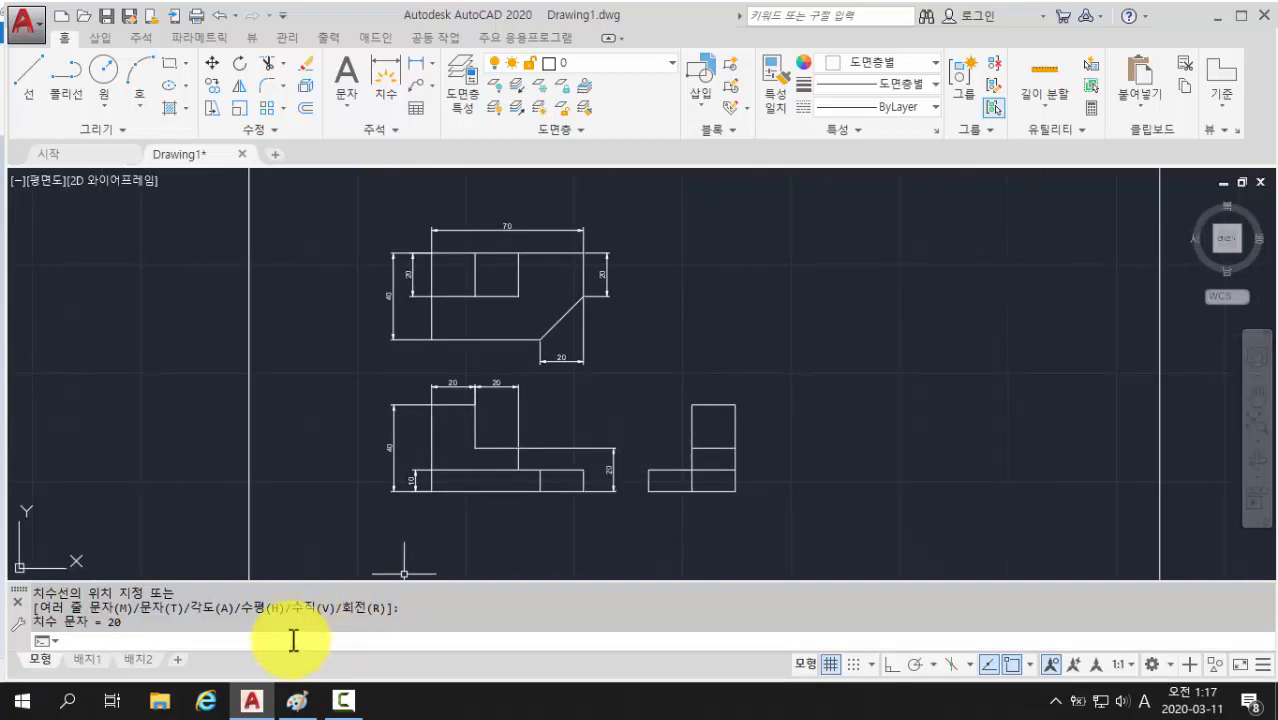
{"action": "type", "text": "zoom"}
{"action": "key", "text": "Return"}
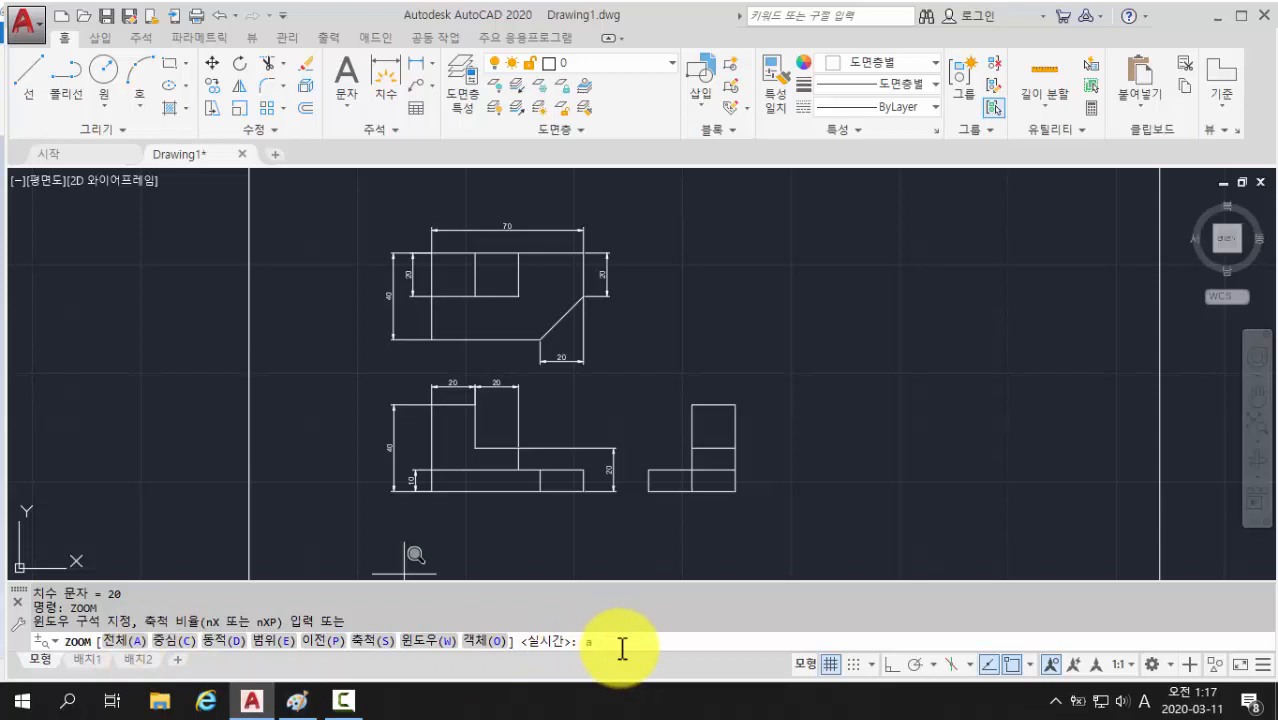
{"action": "type", "text": "ㅁ"}
{"action": "key", "text": "Return"}
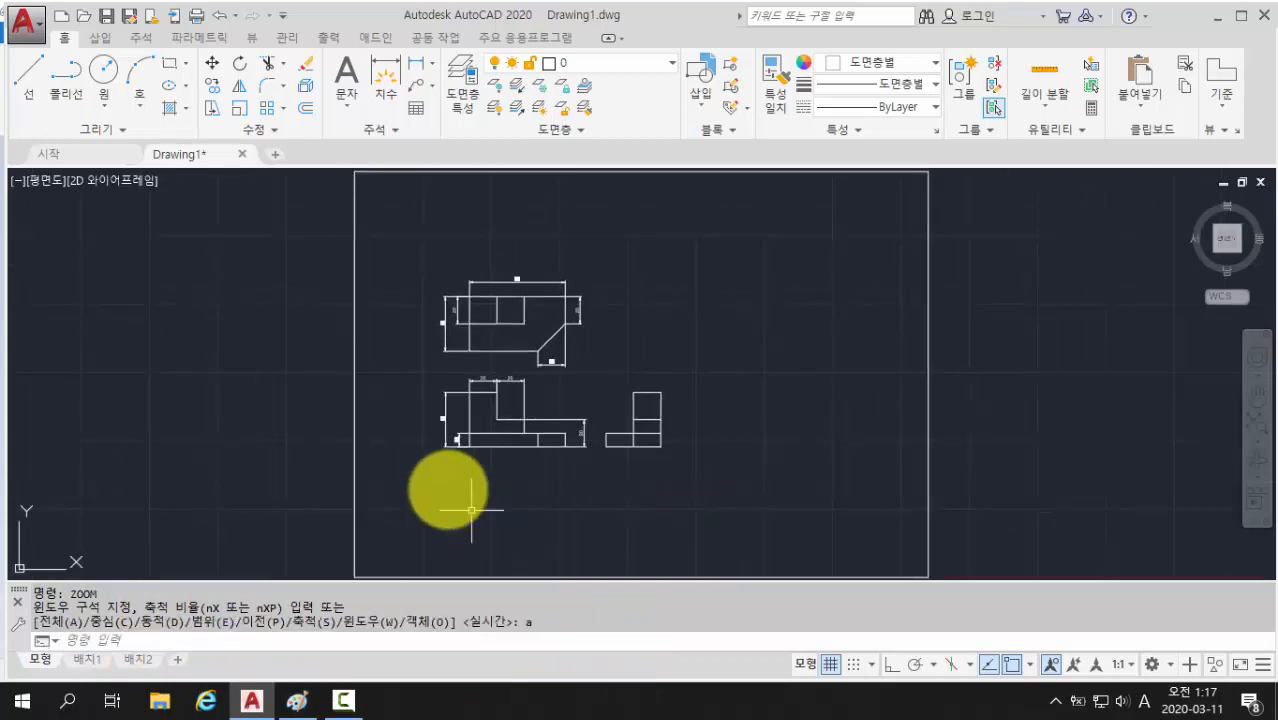